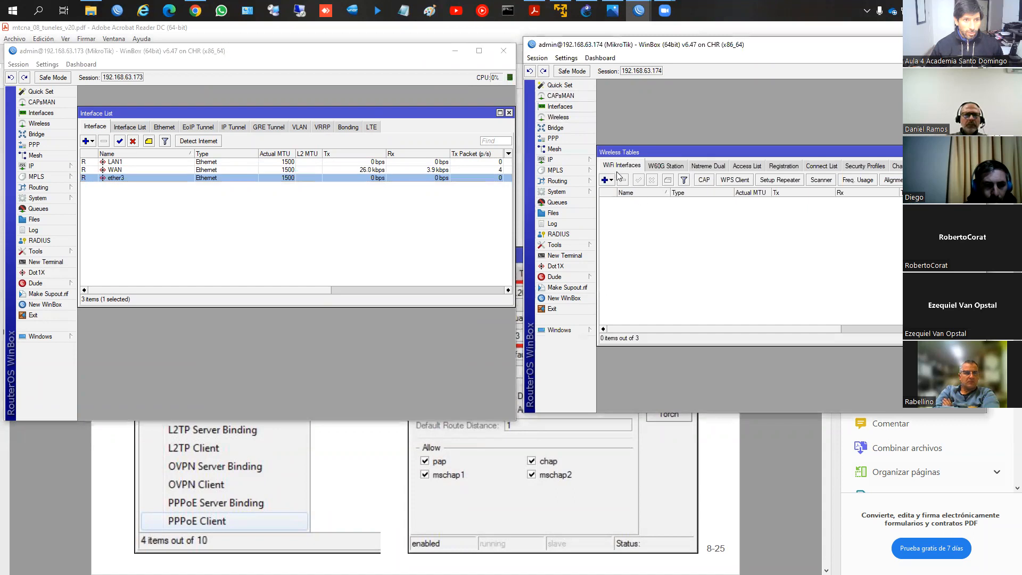
Step: Close the wireless tables on router 192.168.63.174, open its interface list and select the WAN interface
drag(985, 152, 899, 156)
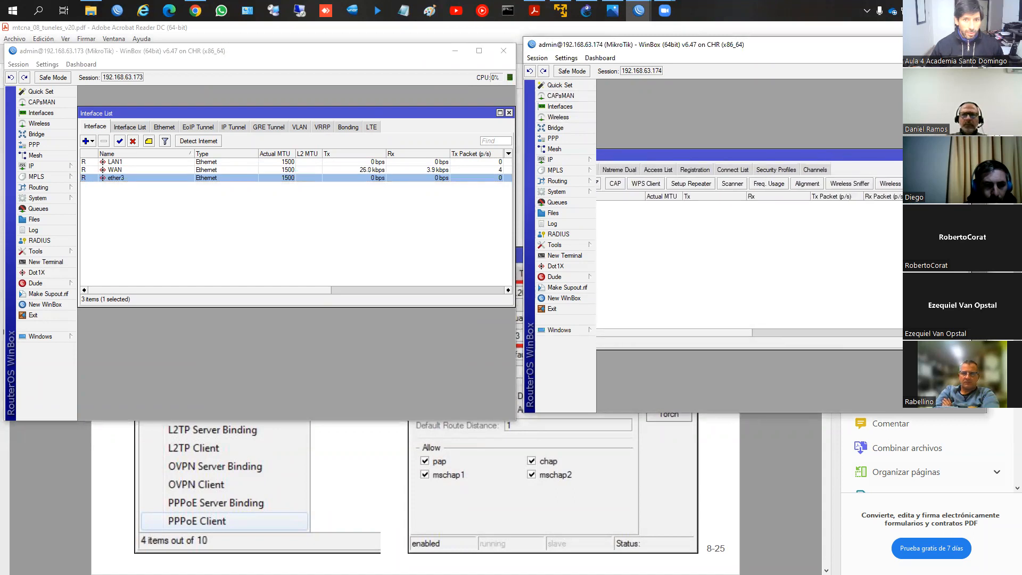
click(967, 155)
click(570, 106)
click(633, 141)
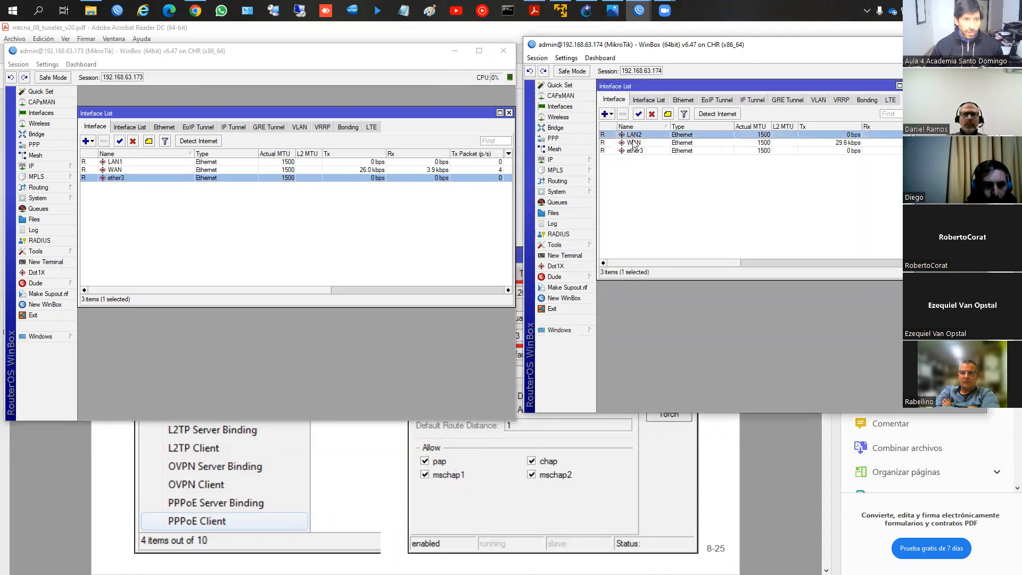
Step: Open the IP address lists of routers 192.168.63.173 and 192.168.63.174 to check their LAN and WAN addresses
click(31, 166)
click(93, 187)
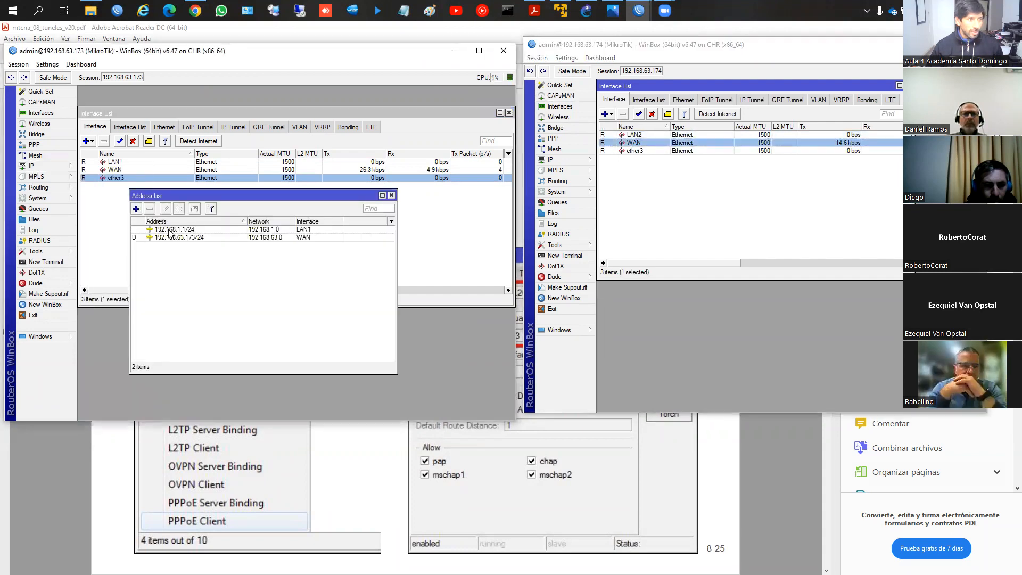
click(169, 229)
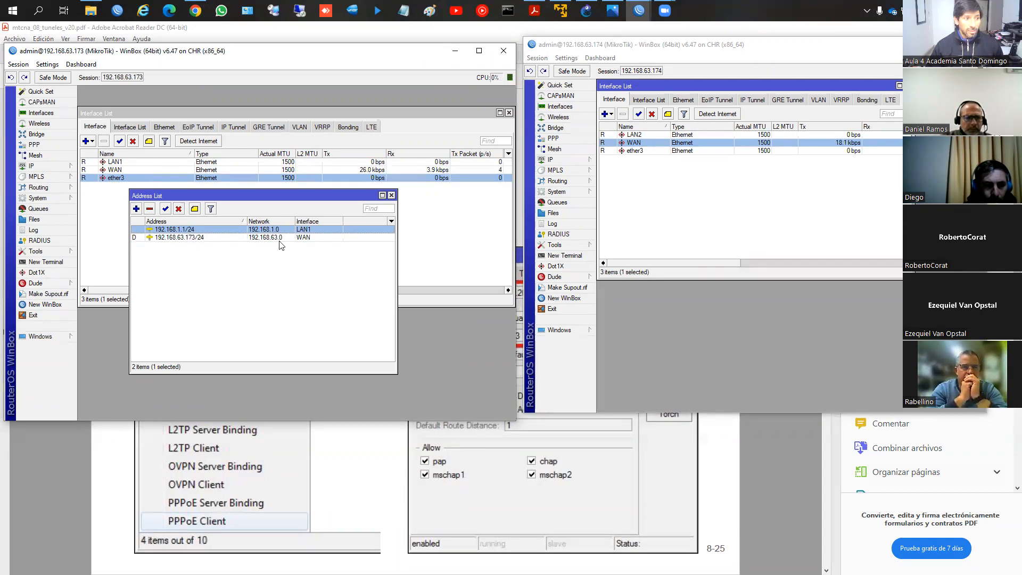
click(564, 161)
click(617, 183)
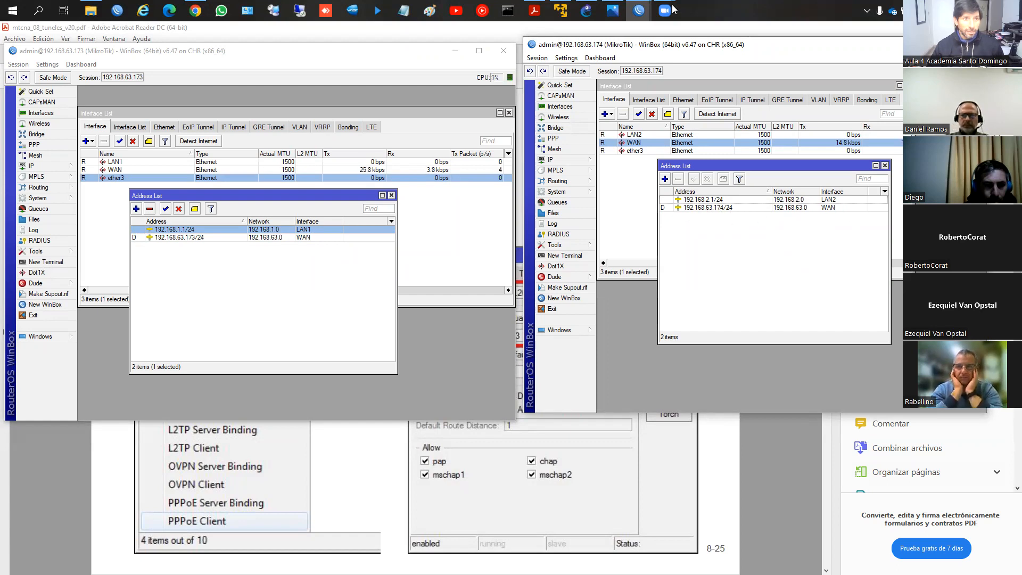
Step: Switch to the Tuneles.png diagram, circle the WAN and LAN addresses of R1 and R2, and clear the markings
click(611, 15)
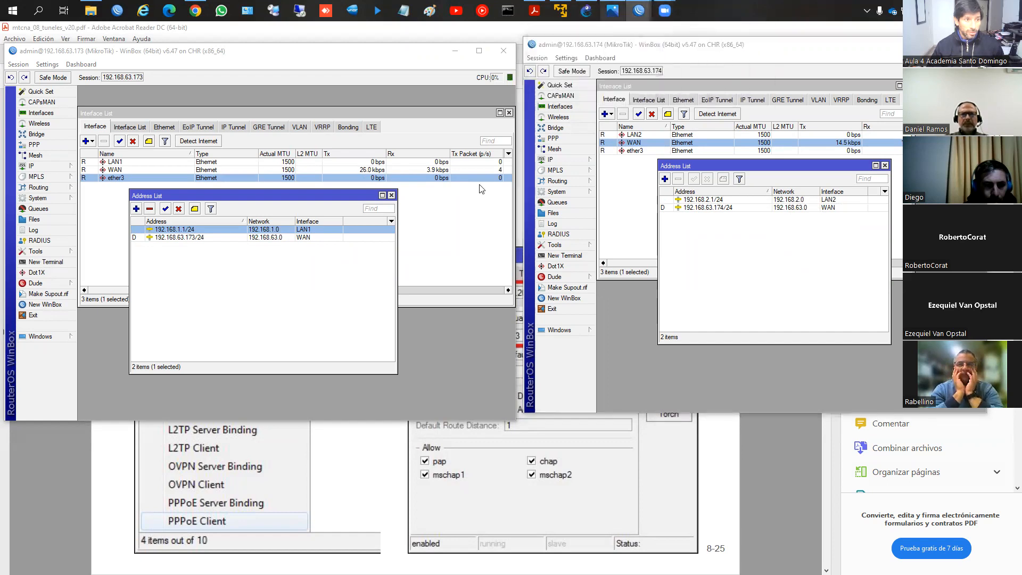
key(ctrl+2)
mouse_move(403, 187)
mouse_down()
mouse_move(392, 188)
mouse_move(423, 203)
mouse_move(416, 199)
mouse_up()
mouse_move(627, 207)
mouse_down()
mouse_move(602, 227)
mouse_move(649, 215)
mouse_up()
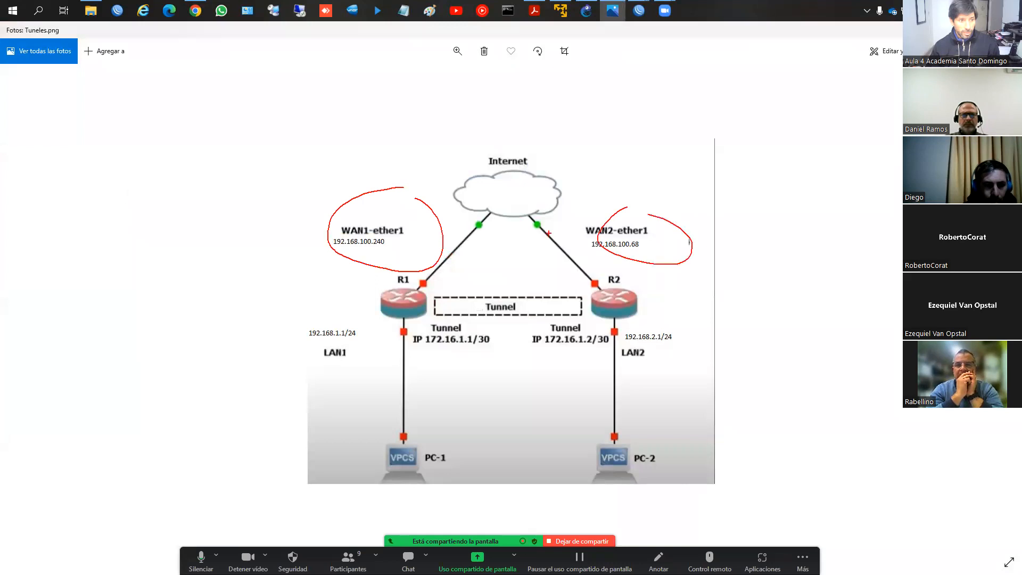
mouse_move(359, 306)
mouse_down()
mouse_move(375, 375)
mouse_move(381, 311)
mouse_up()
mouse_move(595, 323)
mouse_down()
mouse_move(692, 398)
mouse_move(640, 326)
mouse_up()
key(Escape)
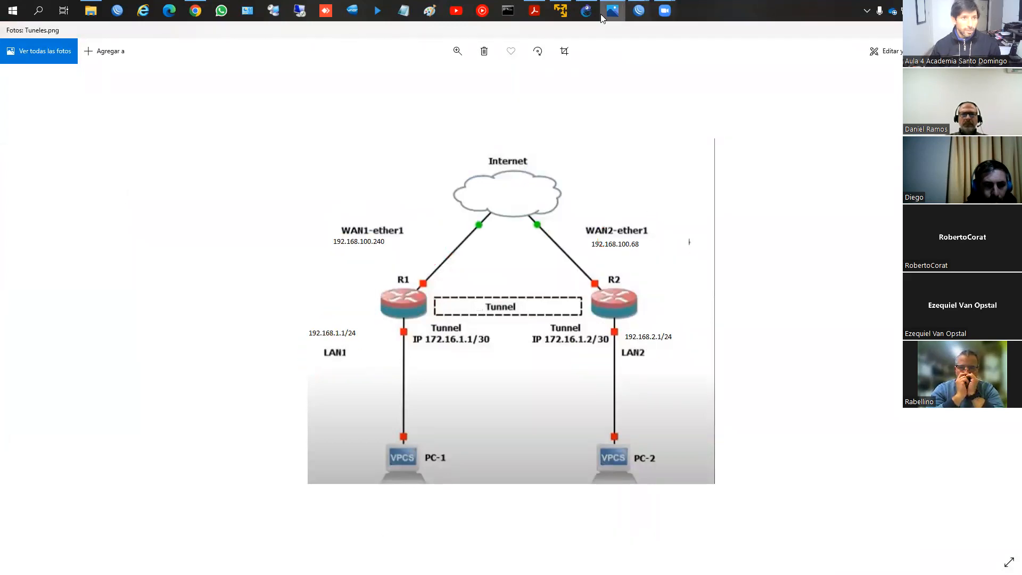
Step: Return to the two WinBox sessions and close all windows open inside both routers
click(639, 11)
click(704, 77)
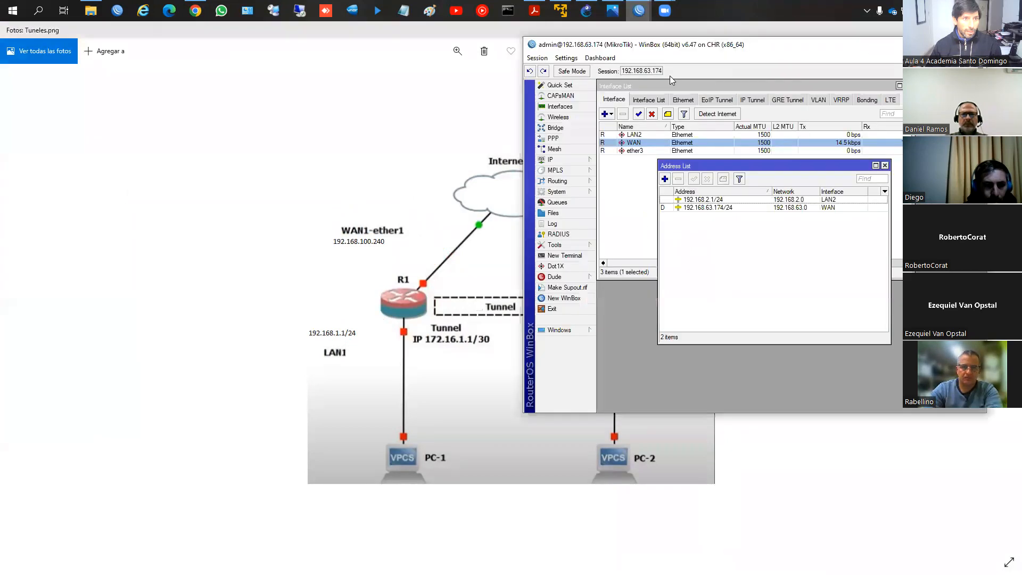
mouse_move(639, 11)
click(604, 54)
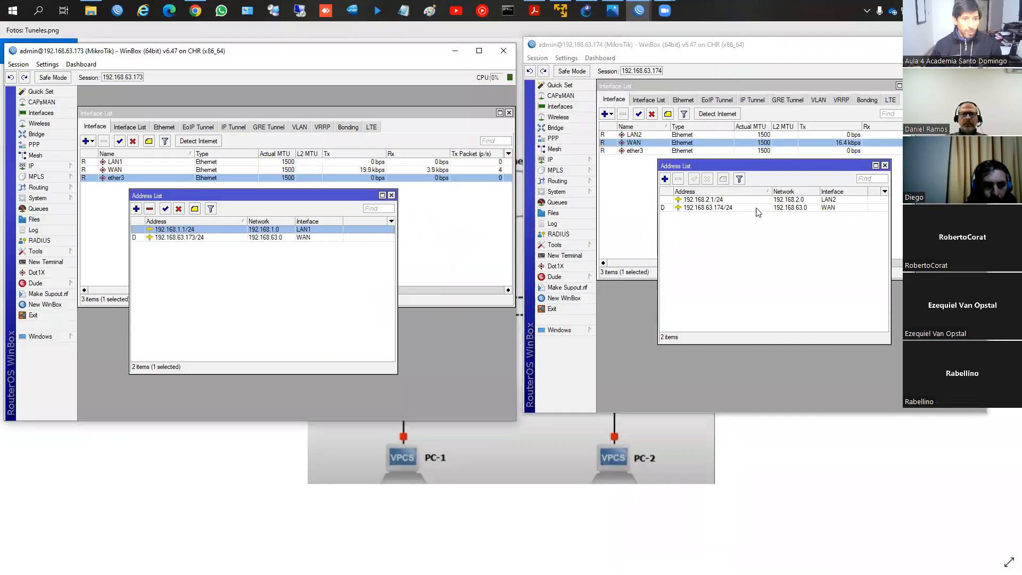
click(884, 166)
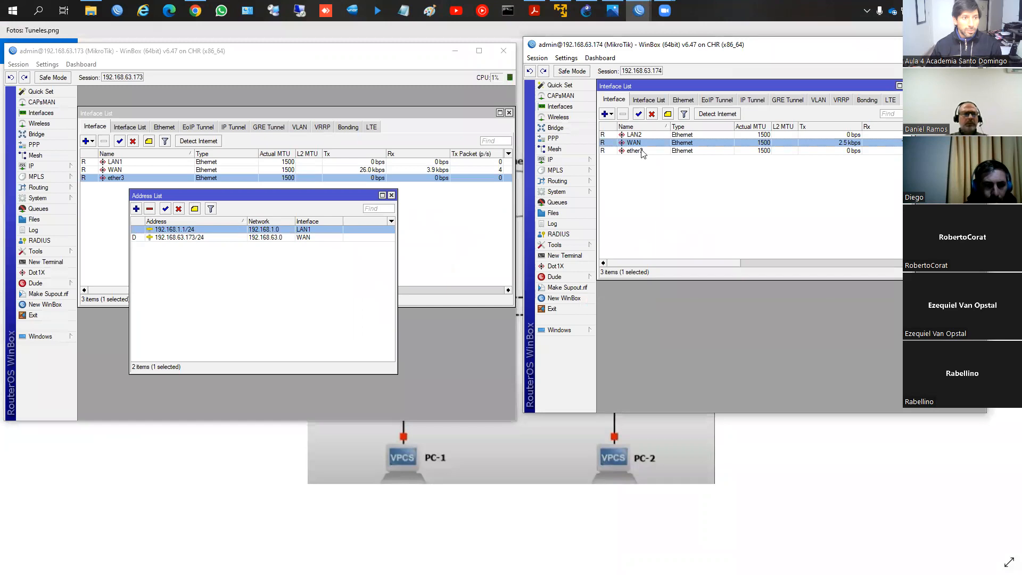
click(908, 86)
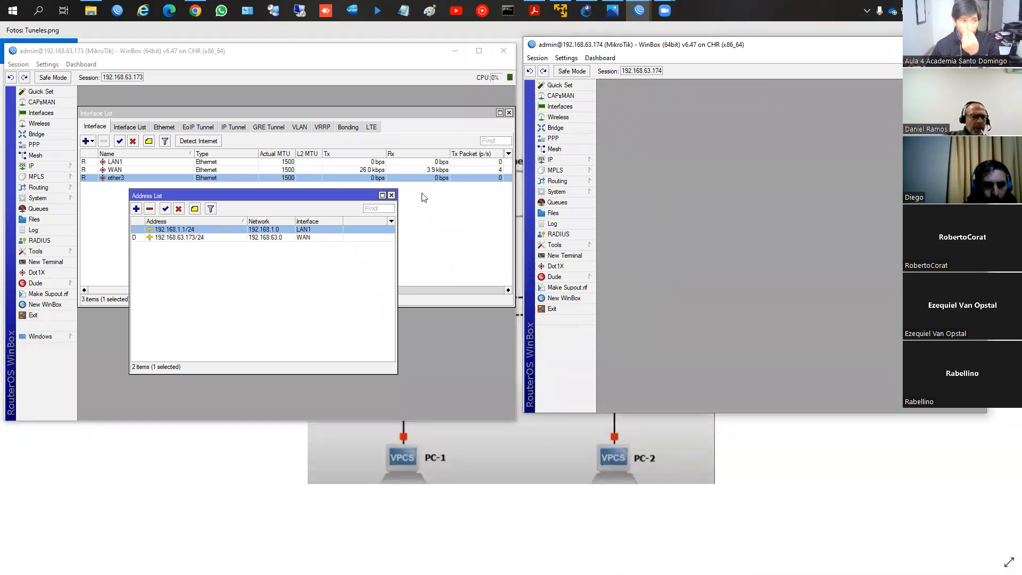
click(392, 196)
click(509, 113)
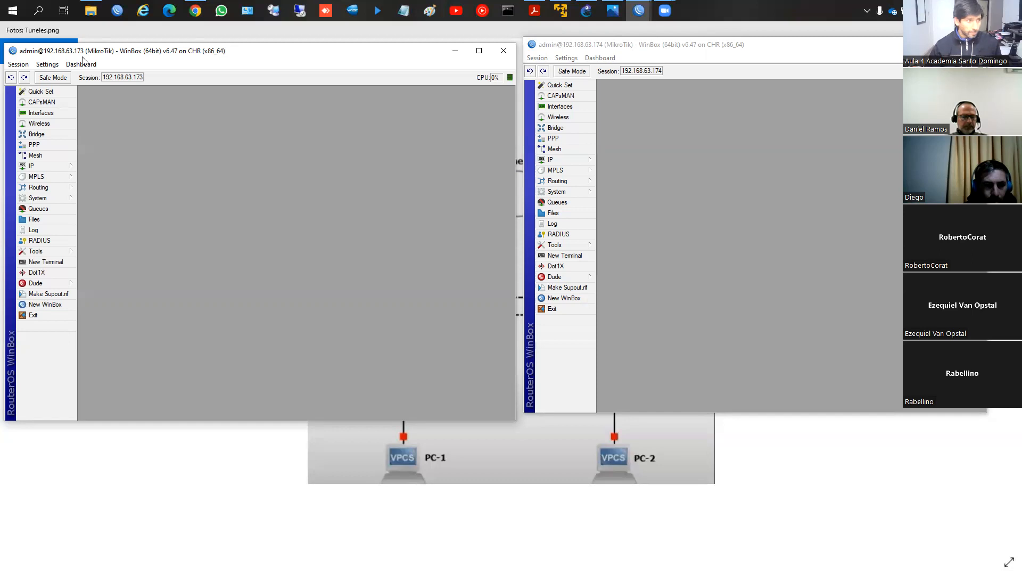
click(43, 149)
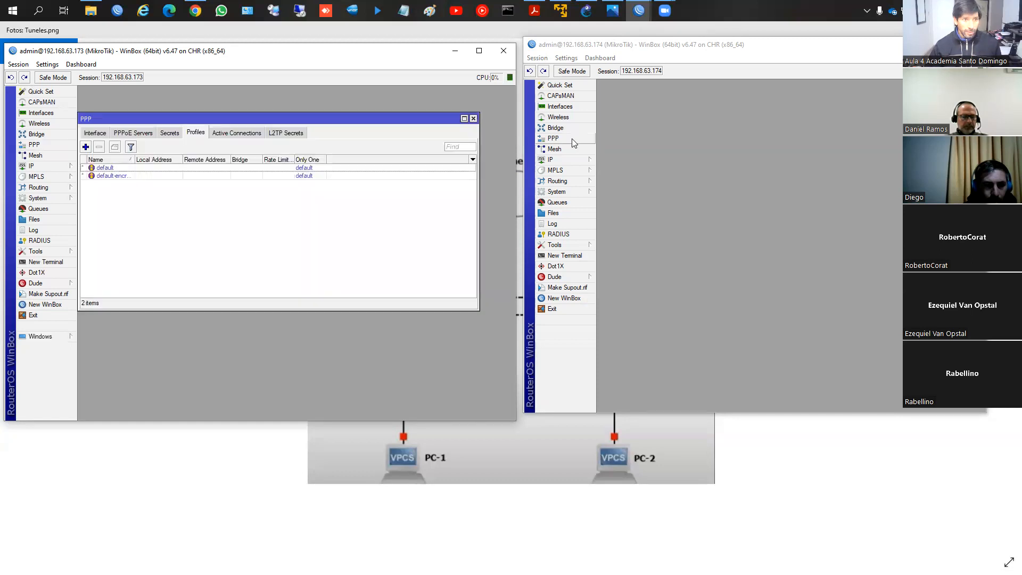
click(473, 118)
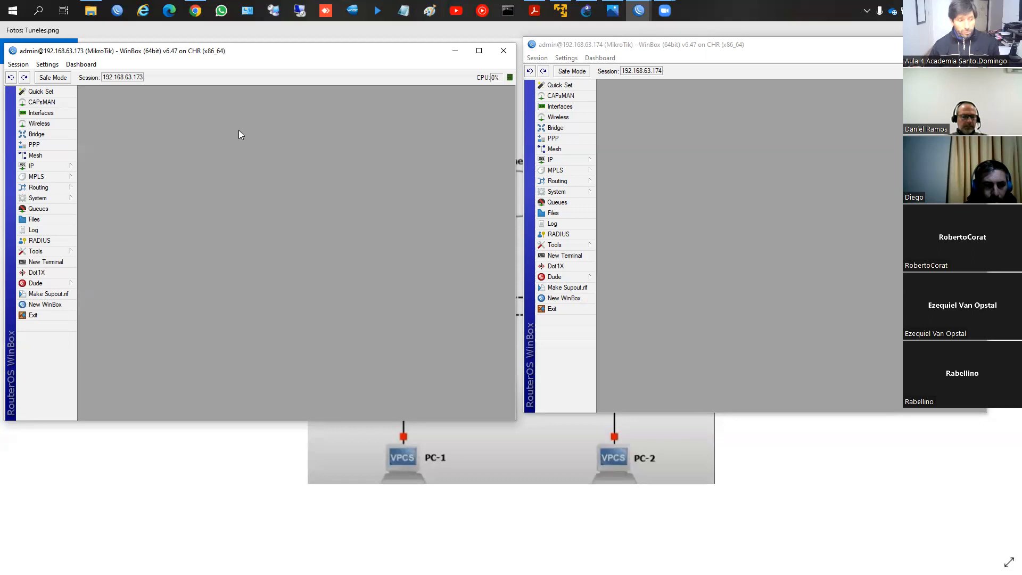
Step: Switch to the mtcna_08_tuneles PDF and go back to page 8, the server-side PPP structure for tunnels between routers
click(539, 13)
key(Page_Up)
key(Page_Up)
key(Page_Up)
key(Page_Up)
key(Page_Up)
key(Page_Up)
key(Page_Up)
key(Page_Up)
key(Page_Up)
key(Page_Up)
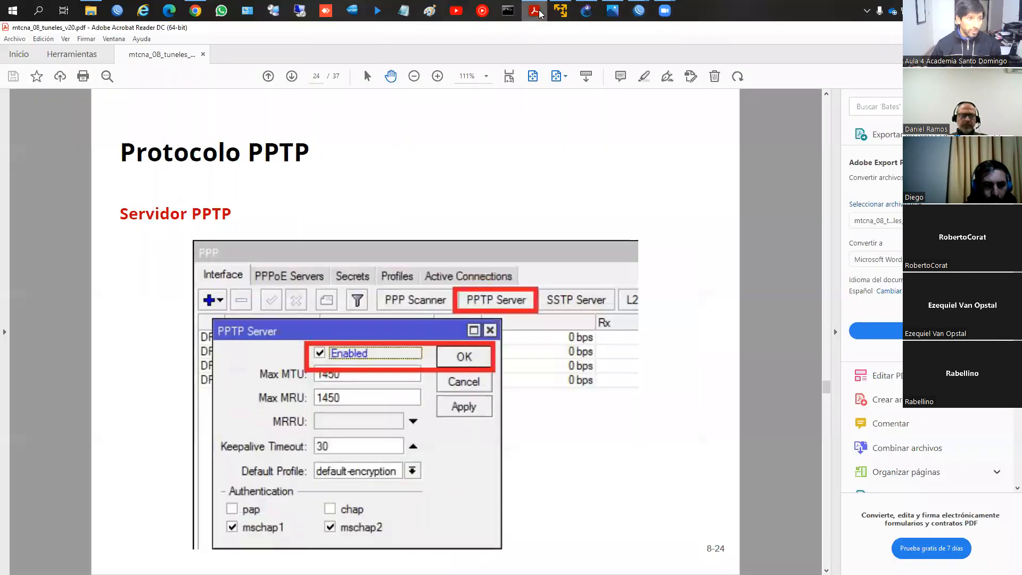
key(Page_Up)
key(Page_Up)
key(Page_Up)
key(Page_Up)
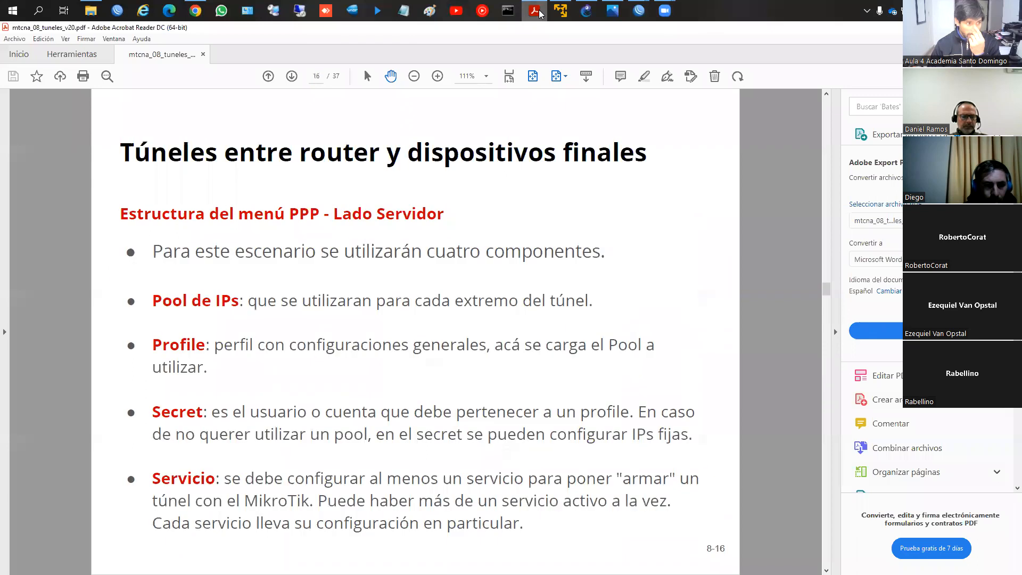
key(Page_Up)
key(Page_Up)
key(Page_Up)
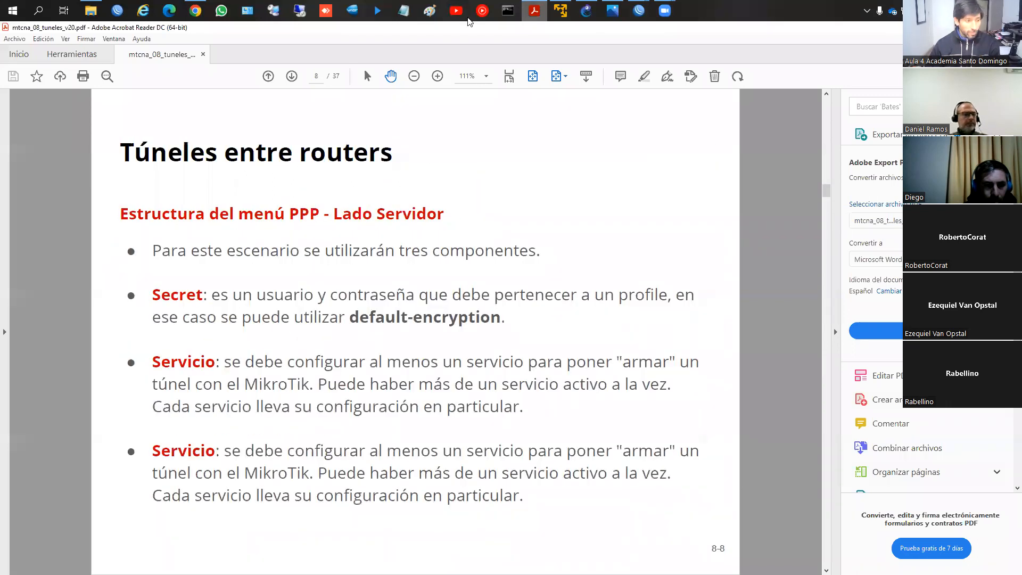
Step: Circle the Secret item and the first Servicio item on page 8, and clear the markings
key(ctrl+2)
mouse_move(211, 274)
mouse_down()
mouse_move(142, 329)
mouse_move(197, 273)
mouse_up()
mouse_move(198, 347)
mouse_down()
mouse_move(144, 379)
mouse_move(243, 391)
mouse_move(224, 353)
mouse_up()
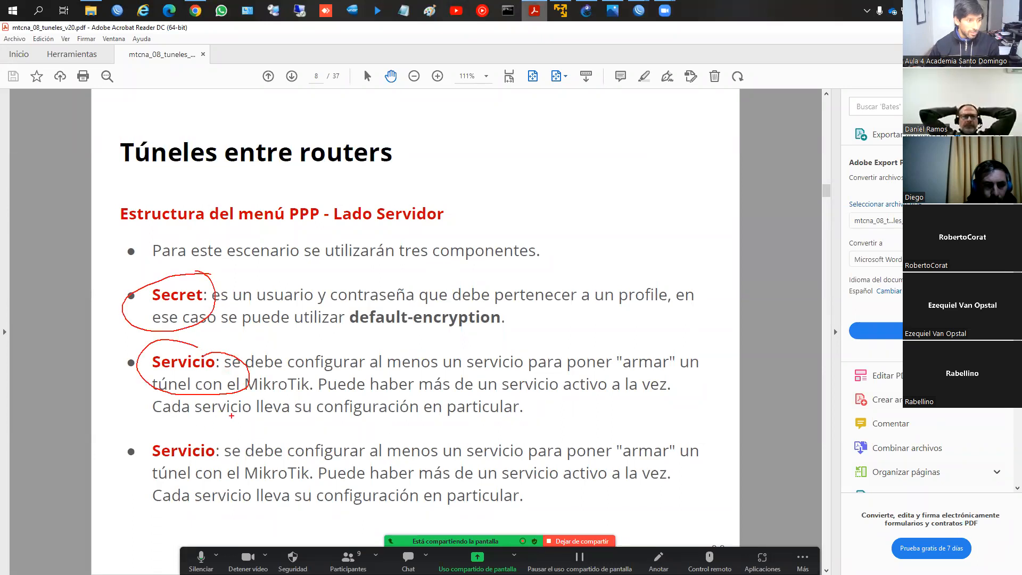
key(Escape)
Step: Examine the slides around page 8 and return to the server-side PPP structure
key(Page_Up)
key(Page_Down)
key(Page_Down)
key(Page_Down)
key(Page_Up)
key(Page_Up)
key(Page_Up)
key(Page_Down)
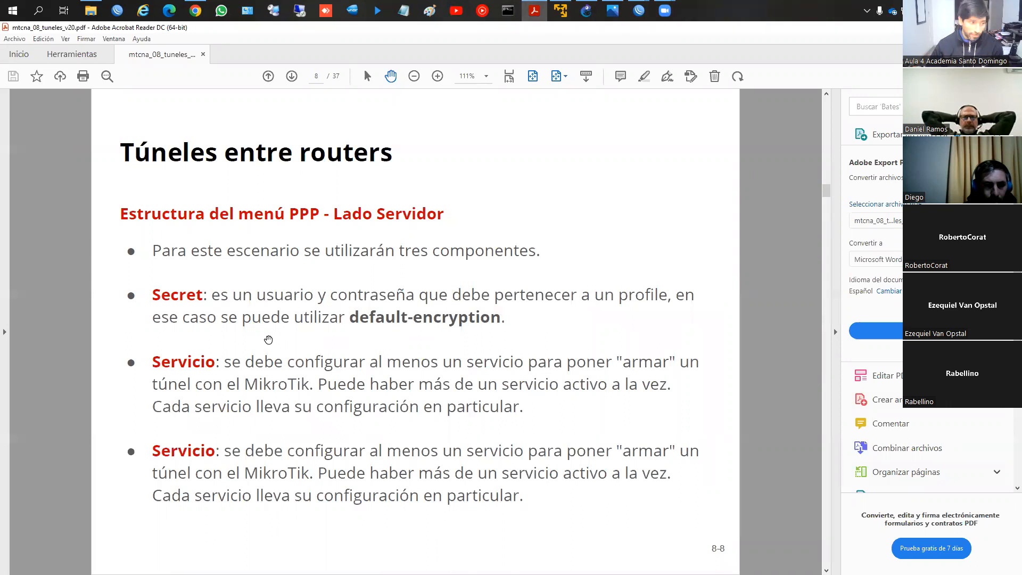
Step: In the WinBox session of router 192.168.63.173, start a PPP secret named usuario1, enter its password and set the service to pptp
mouse_move(644, 13)
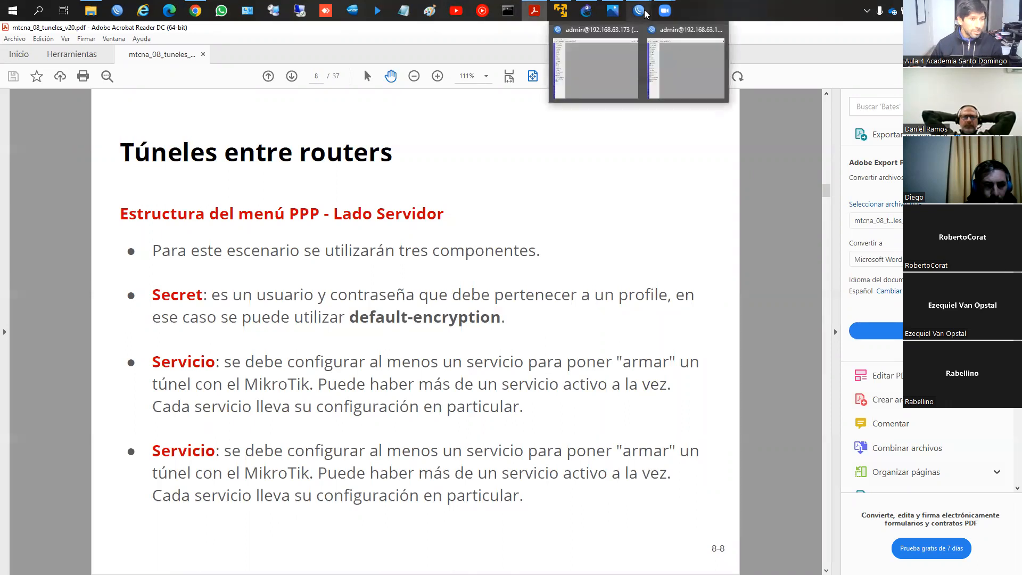
click(590, 56)
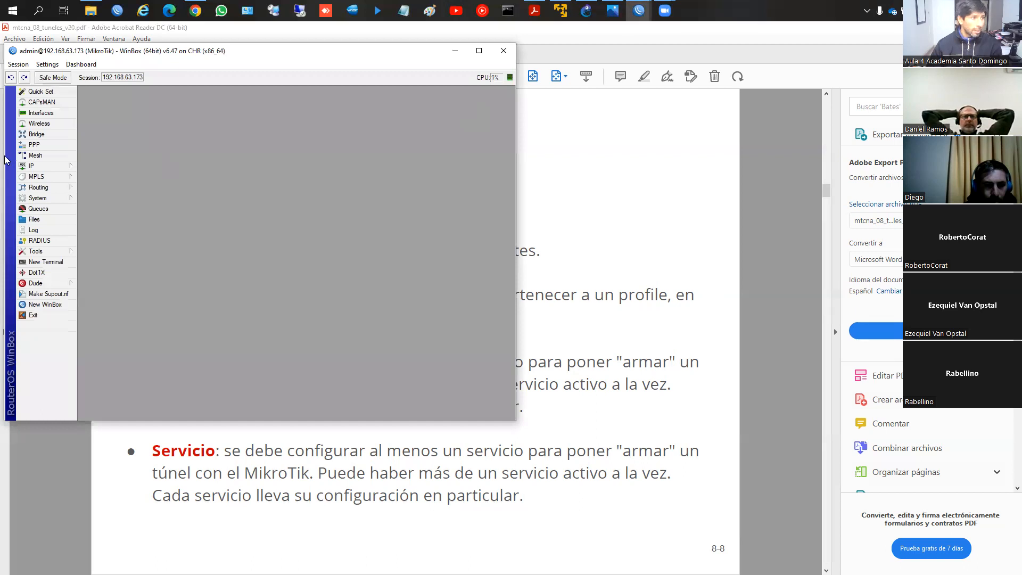
click(33, 147)
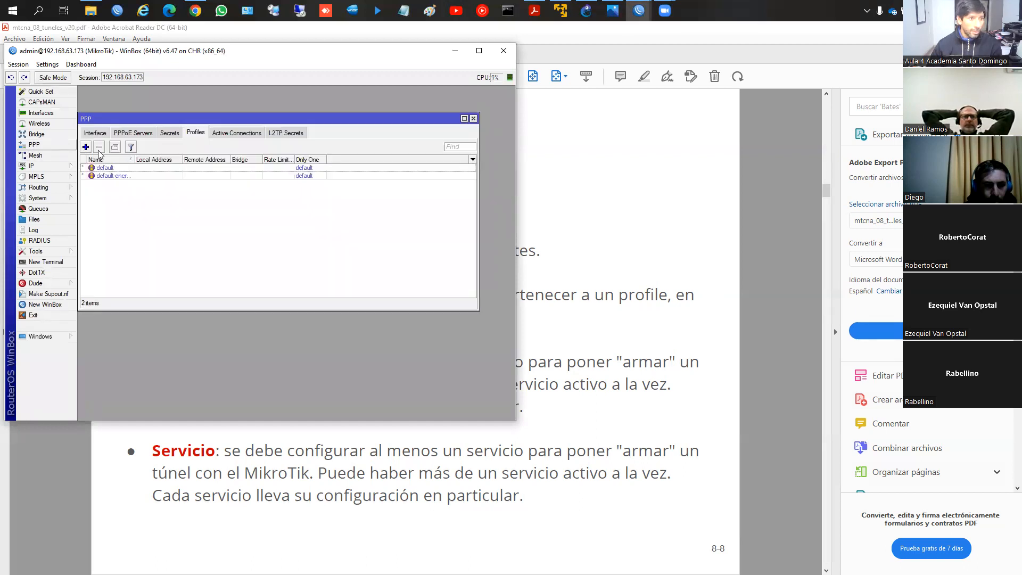
click(168, 133)
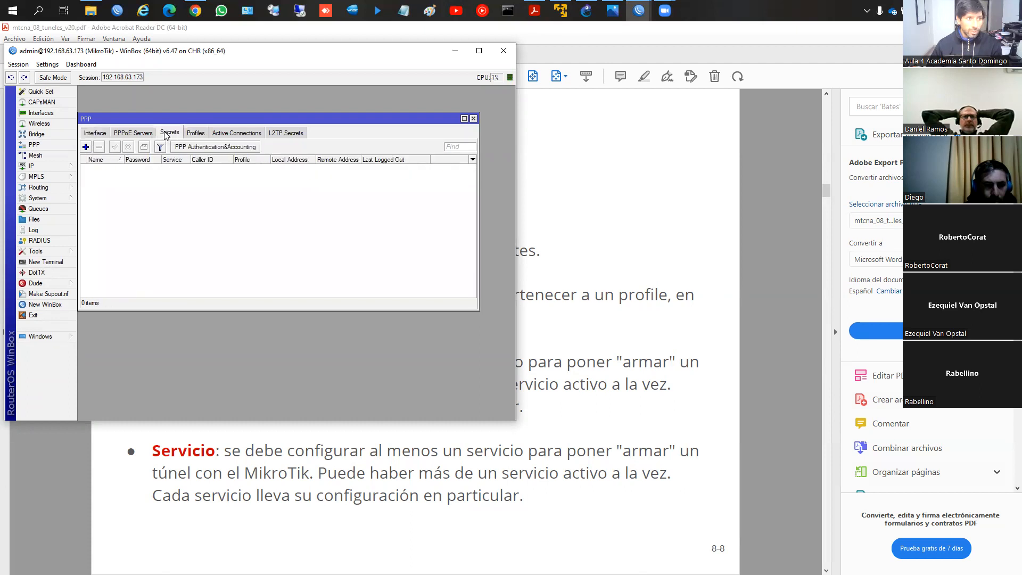
click(86, 147)
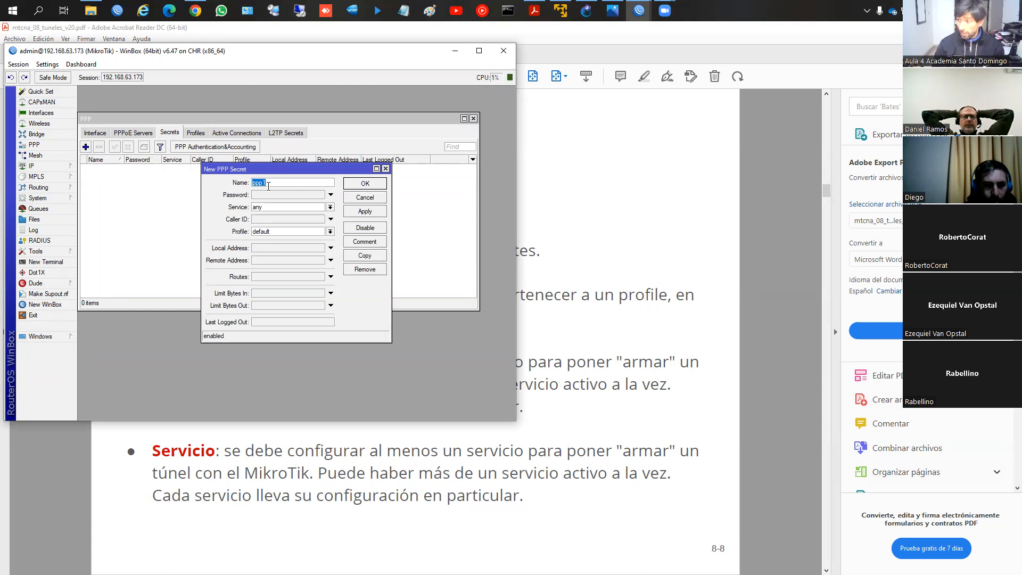
text(usuario1)
key(Tab)
text(123)
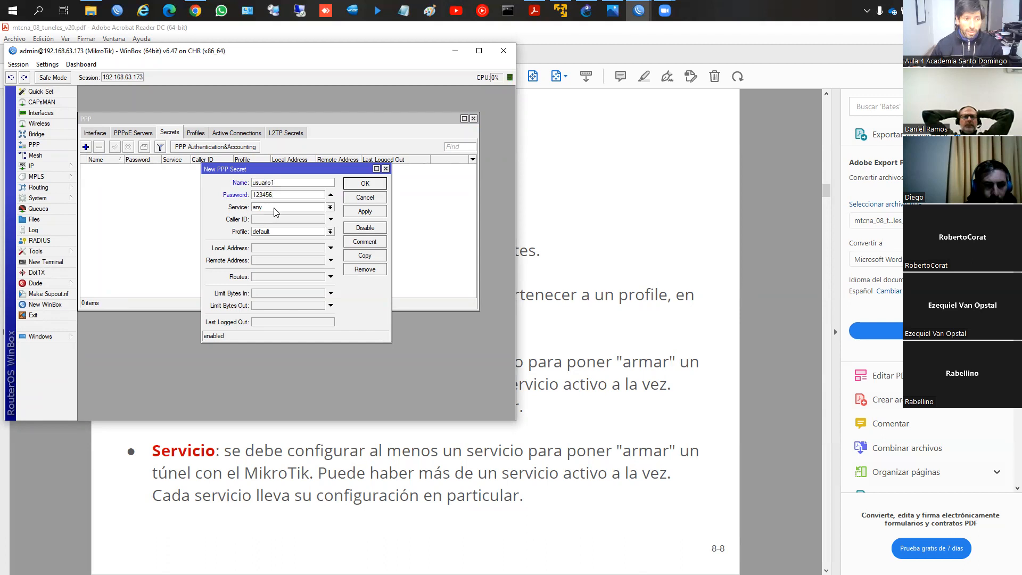
click(266, 207)
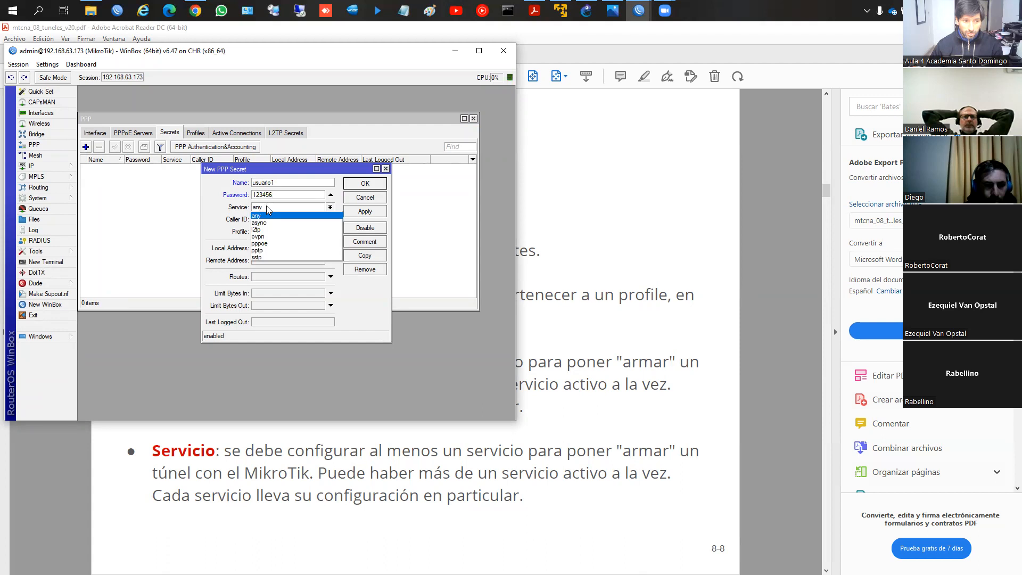
click(267, 251)
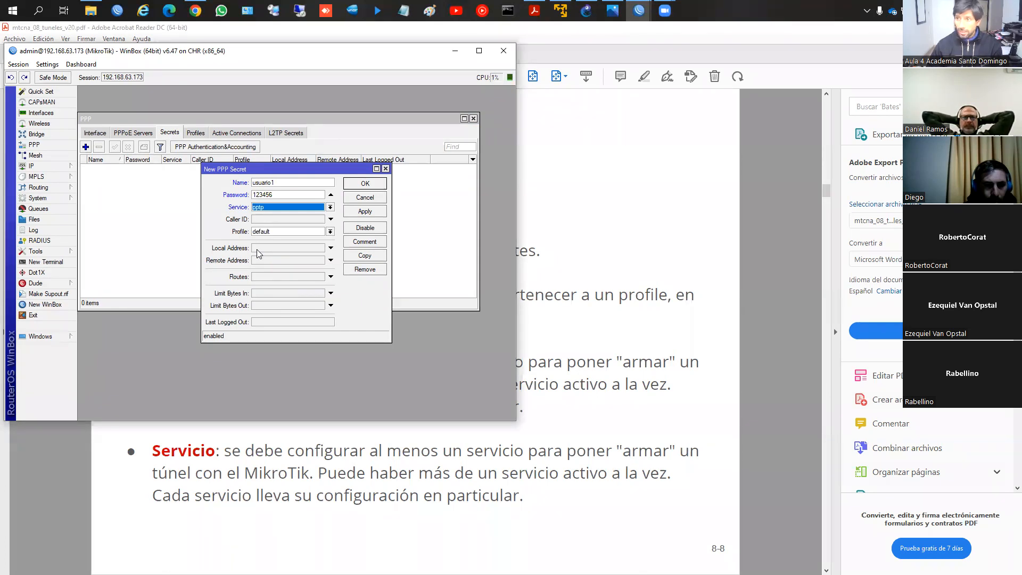
Step: Set the secret's local address to 172.16.1.1 and remote address to 172.16.1.2, and save it
click(263, 249)
text(172.16.1.1)
key(Tab)
text(1)
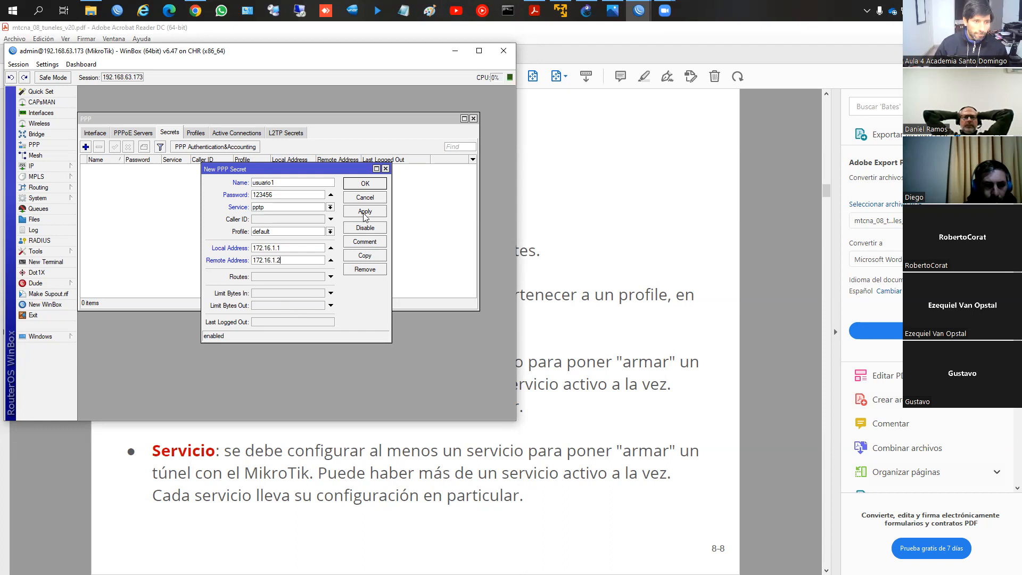
click(365, 184)
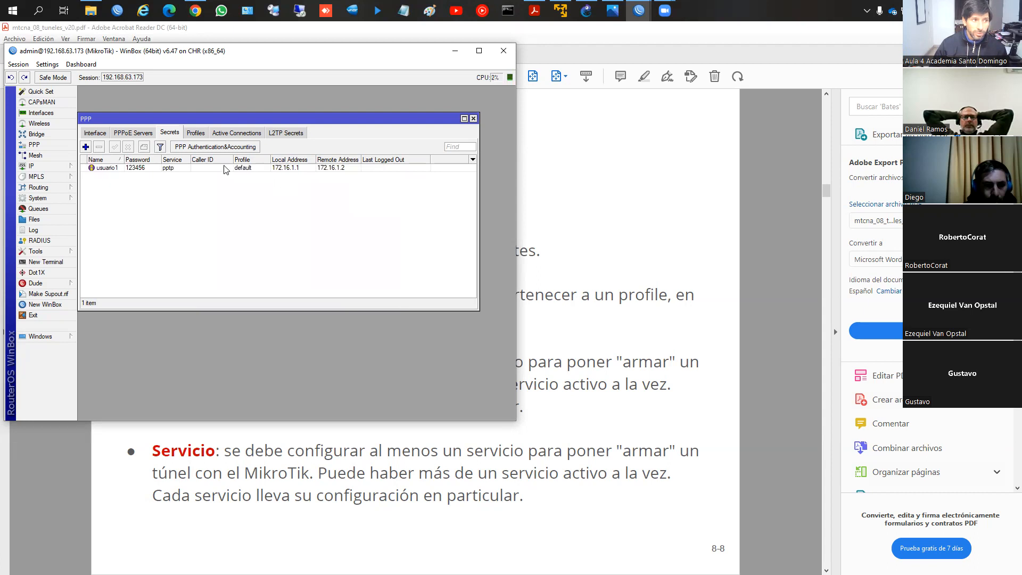
Step: Enable the PPTP server on router 192.168.63.173 with mschap1 authentication turned off, and save the settings
click(98, 134)
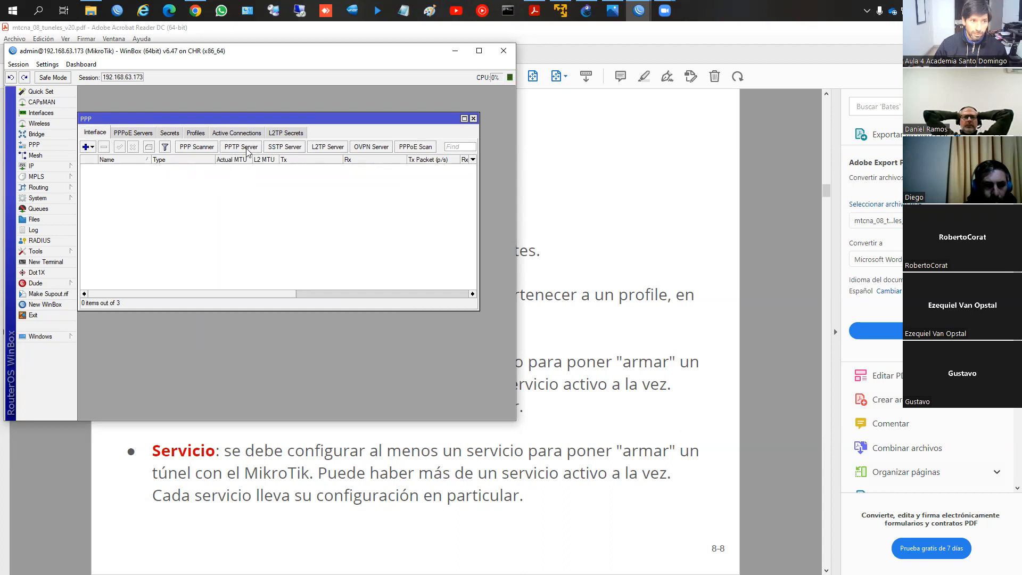
click(248, 151)
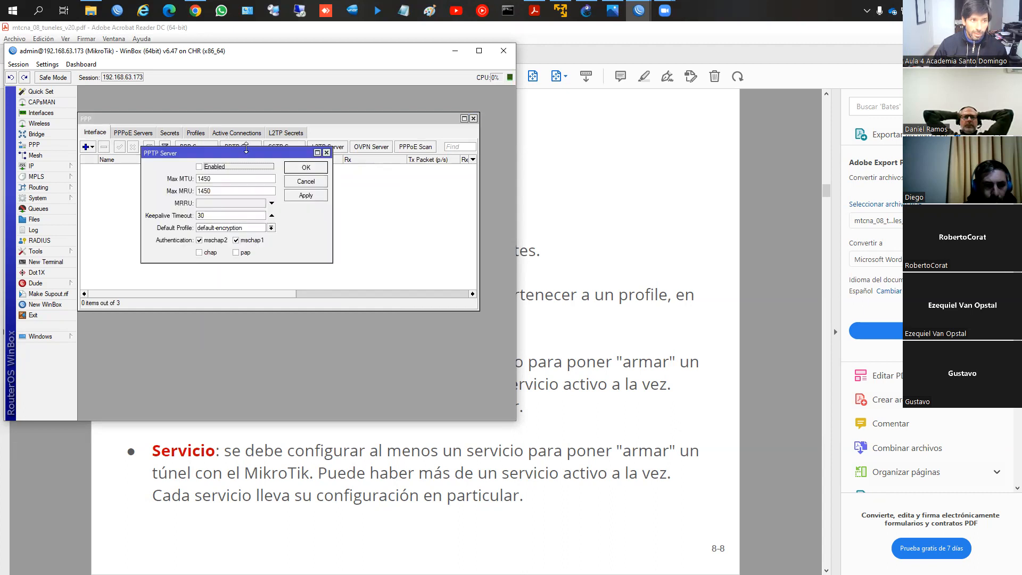
click(200, 167)
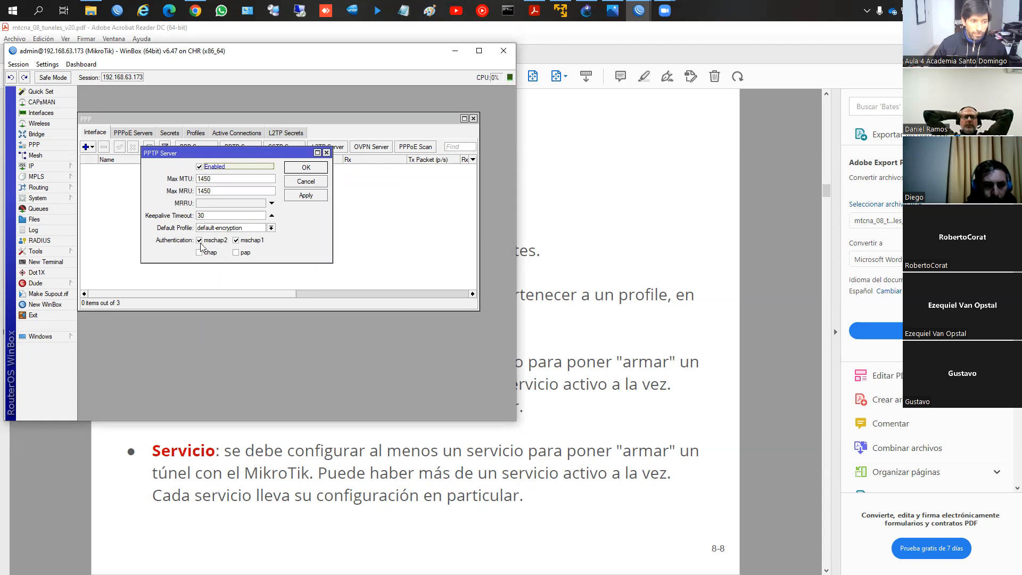
click(234, 242)
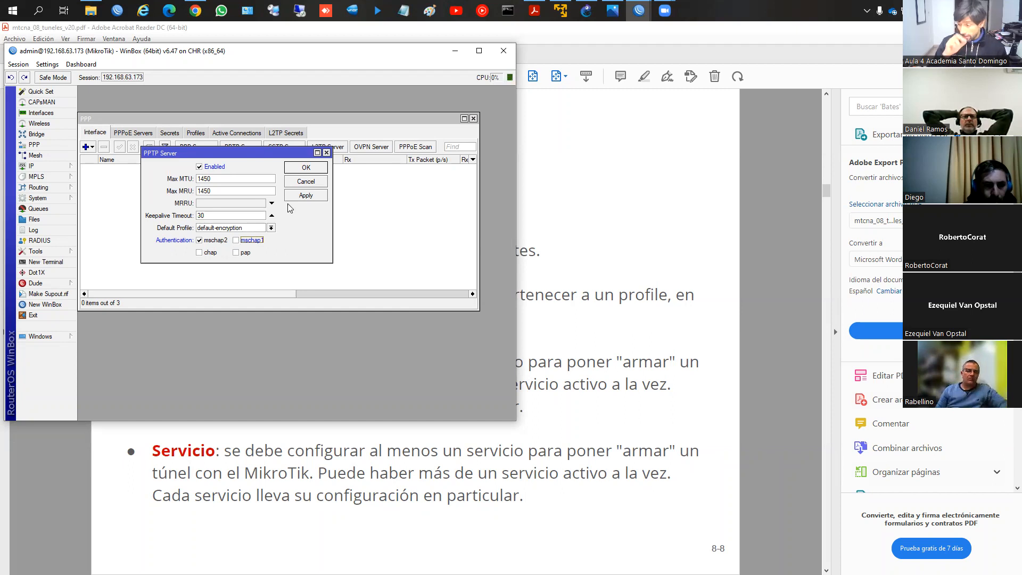
click(307, 168)
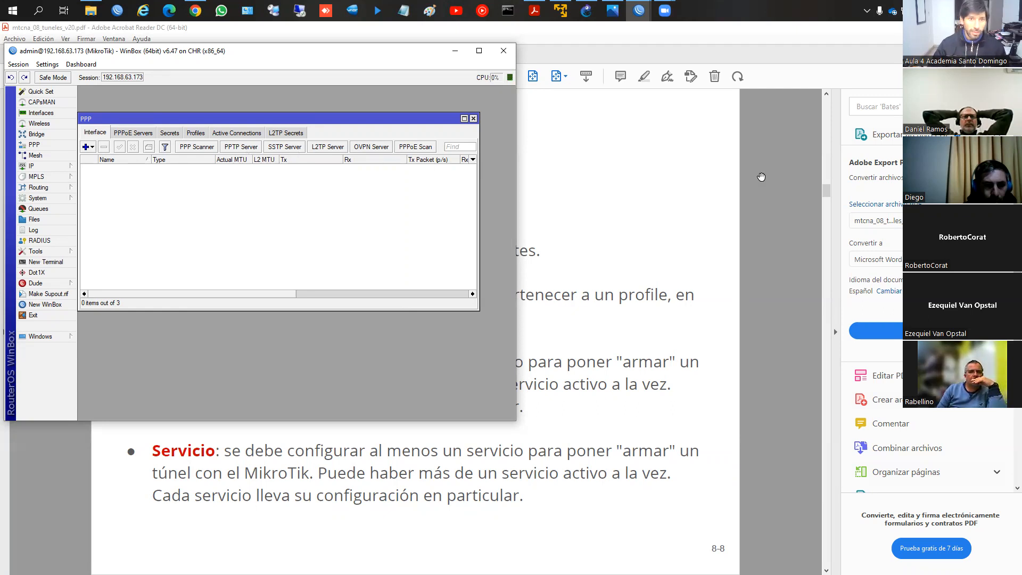
Step: Switch to the WinBox session of router 192.168.63.174, start a new PPTP client interface and open its dial-out settings
click(639, 11)
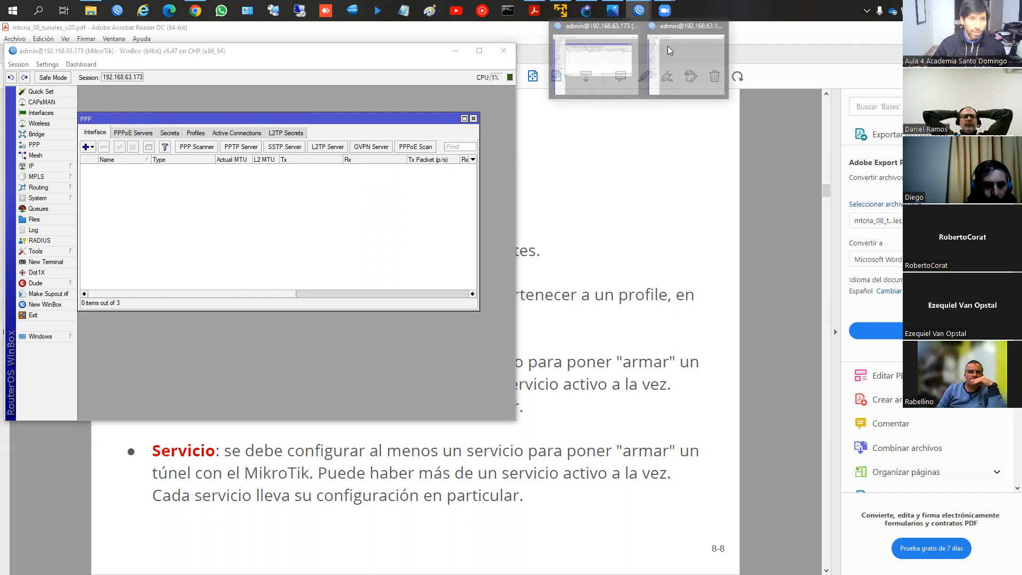
click(639, 11)
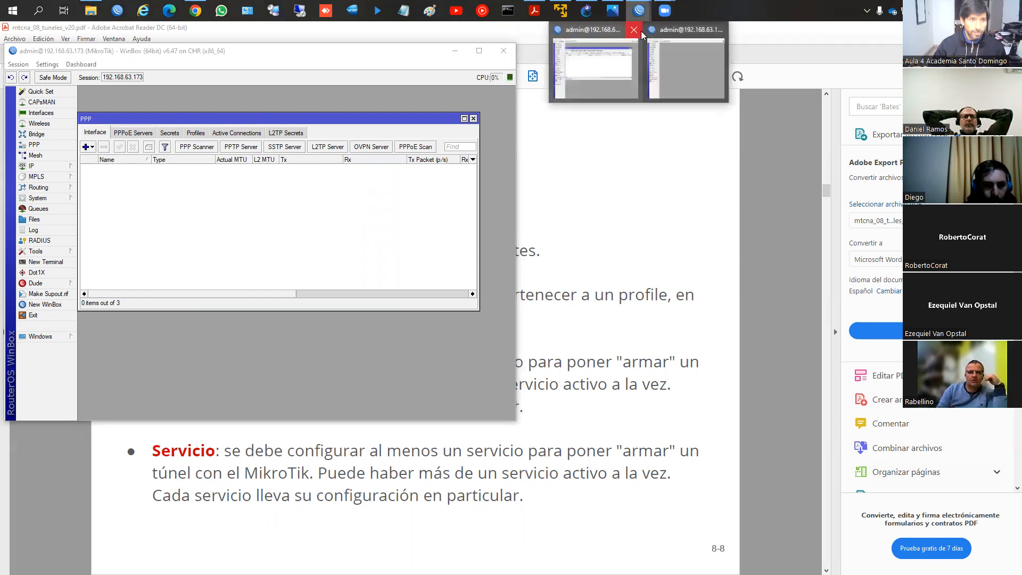
click(678, 54)
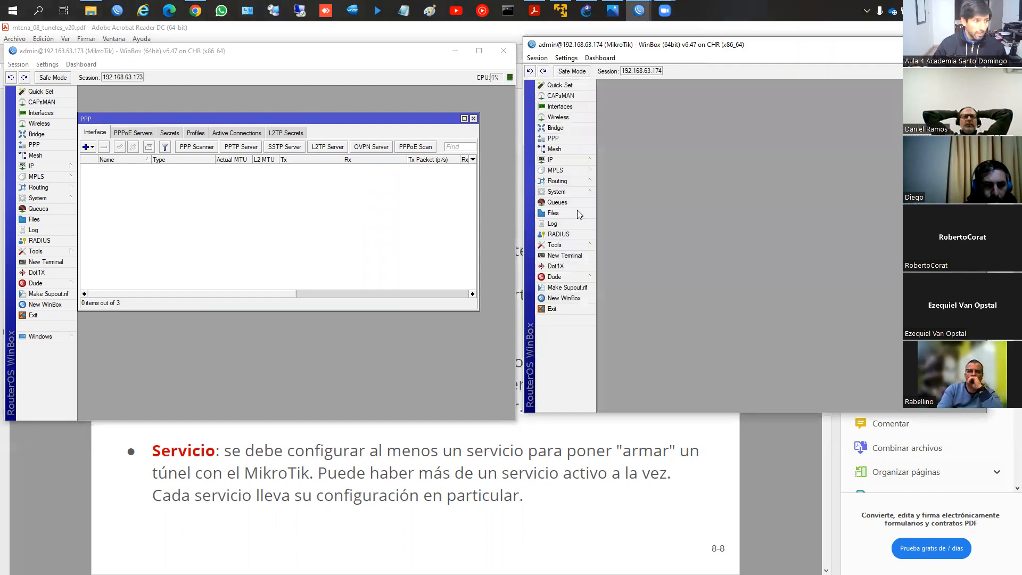
click(564, 138)
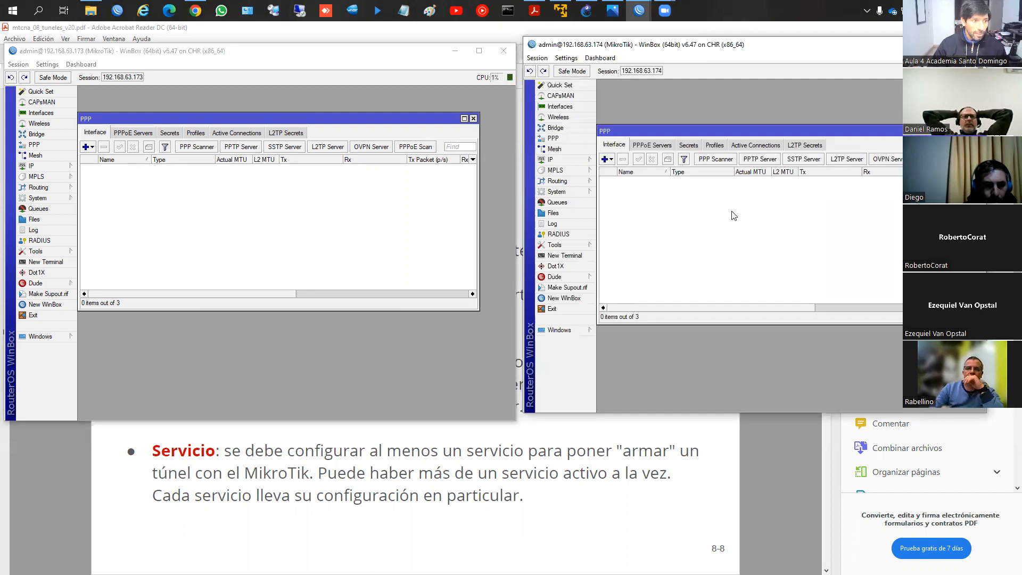
click(607, 161)
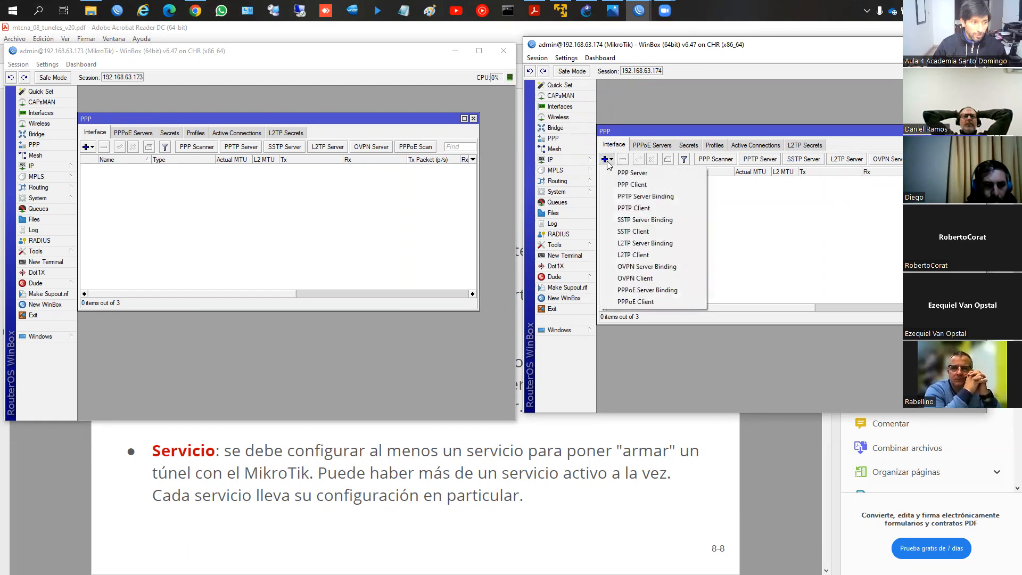
click(637, 208)
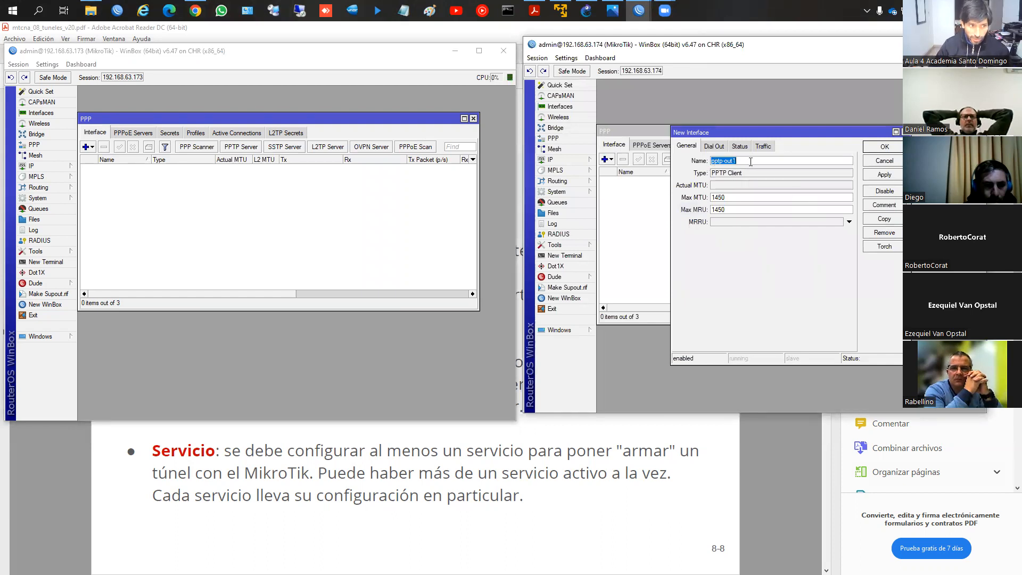
click(718, 146)
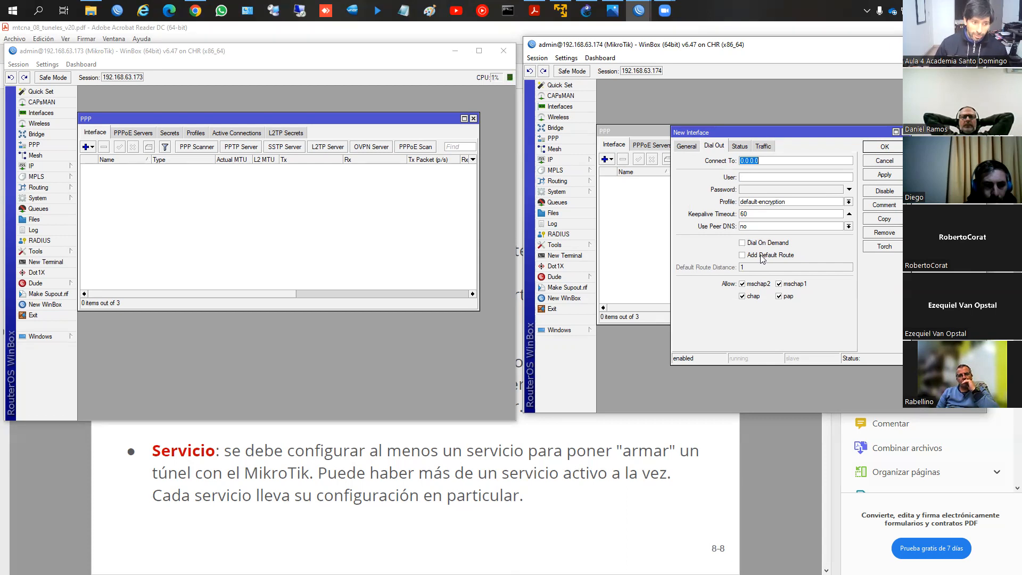
Step: Leave Add Default Route off for the PPTP client, set its user to usuario1 and enter the account password
click(757, 257)
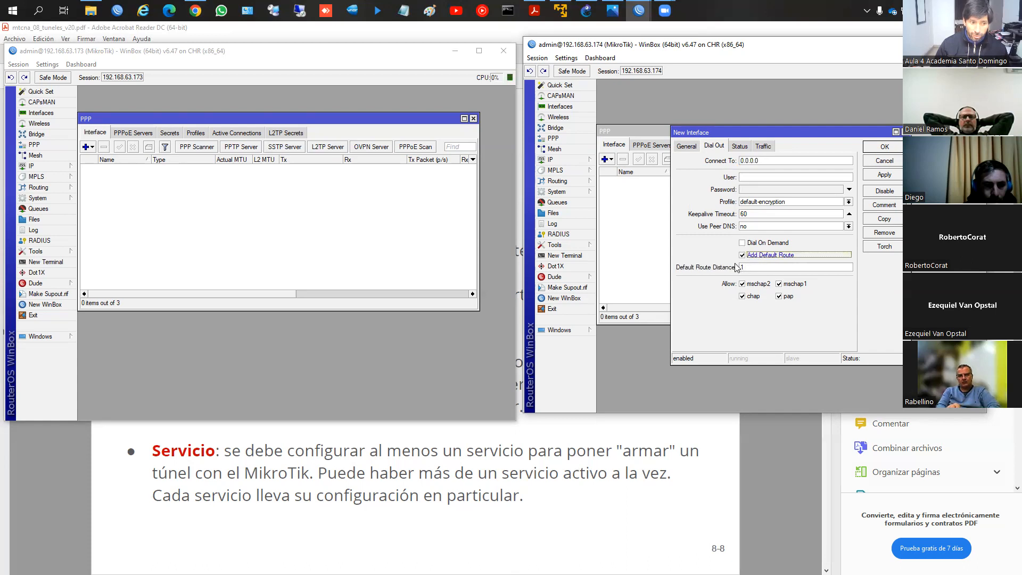
click(743, 257)
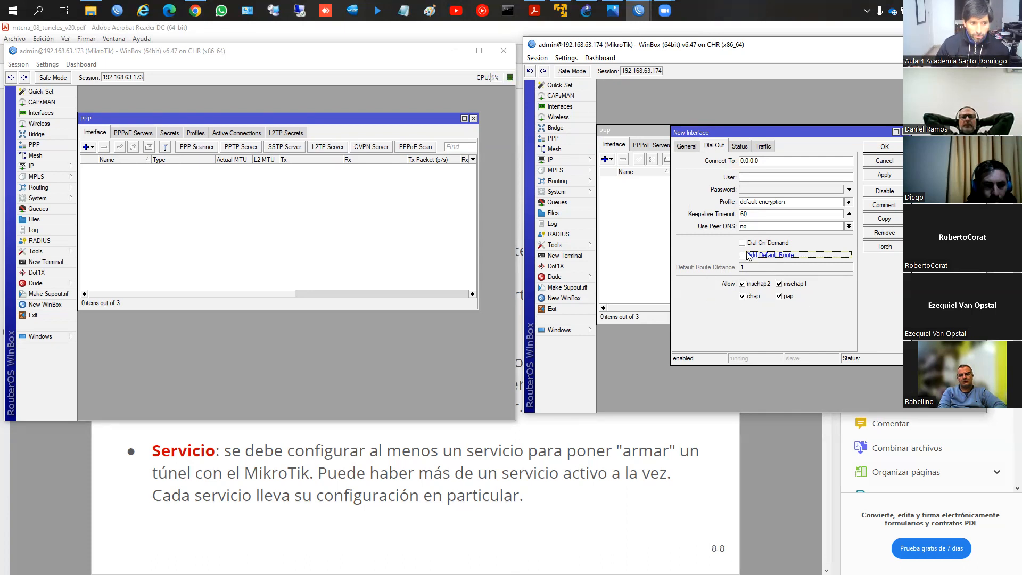
click(744, 177)
text(usuario1)
key(Tab)
text(123456)
Step: Allow only mschap2 authentication for the PPTP client, turning off mschap1, chap and pap
click(752, 286)
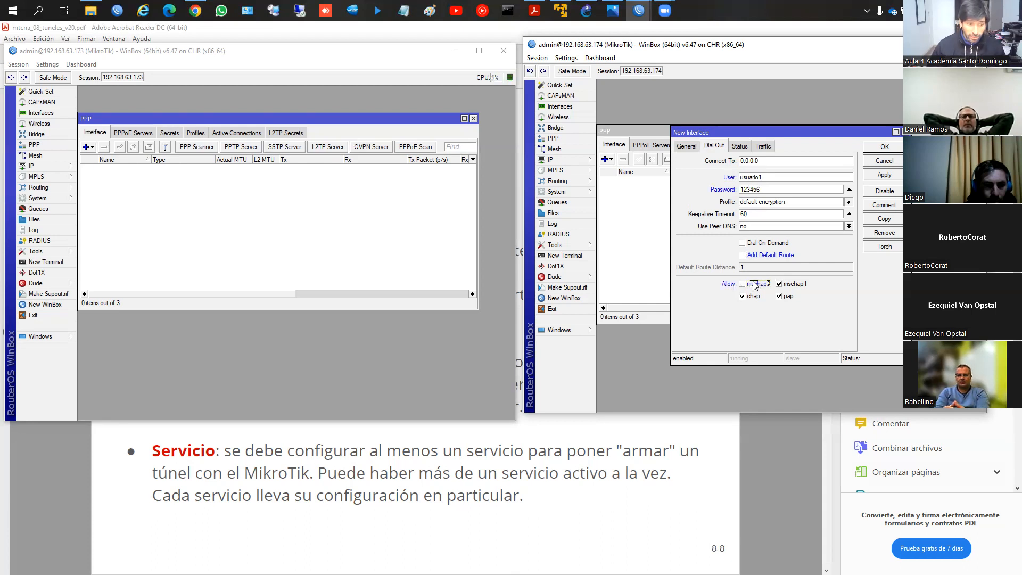
click(754, 284)
click(751, 296)
click(787, 296)
click(793, 287)
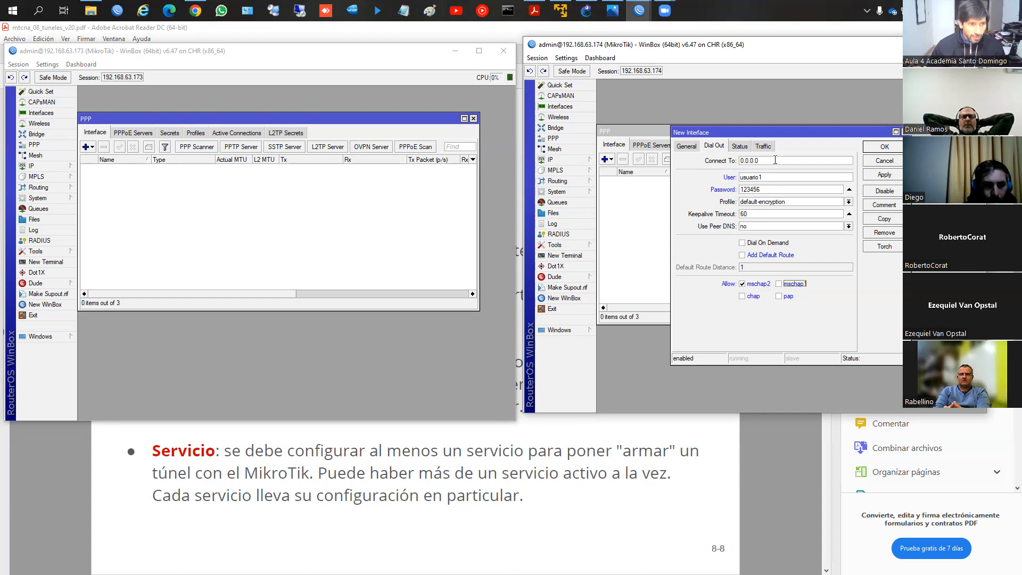
Step: Select the PPTP client's Connect To address for editing
drag(770, 159, 712, 163)
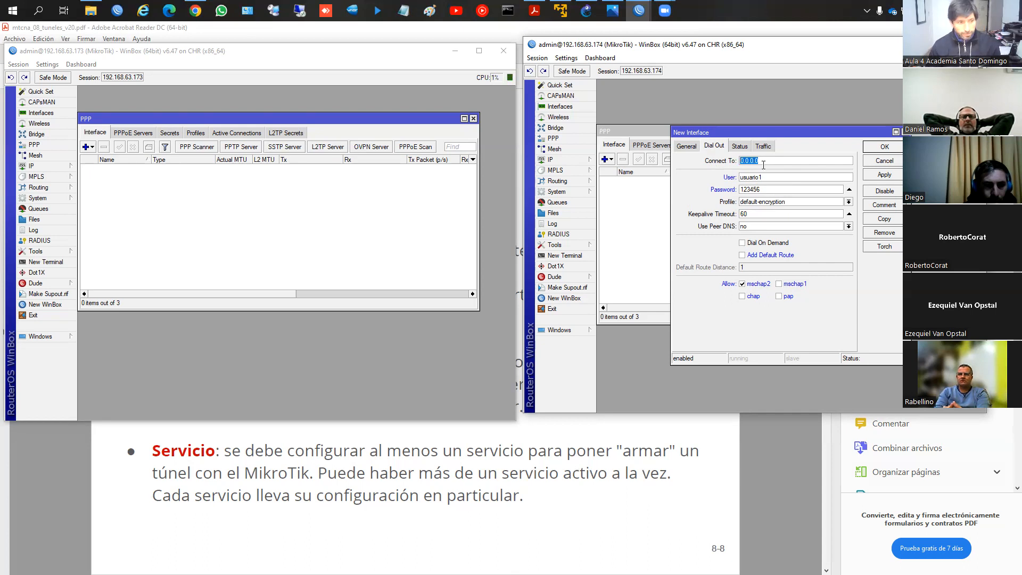
click(618, 13)
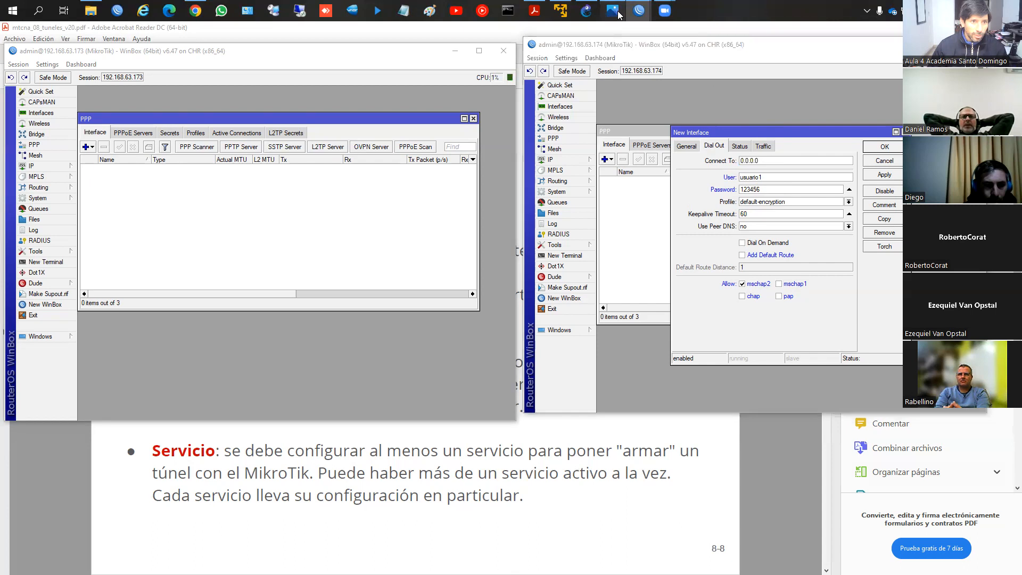
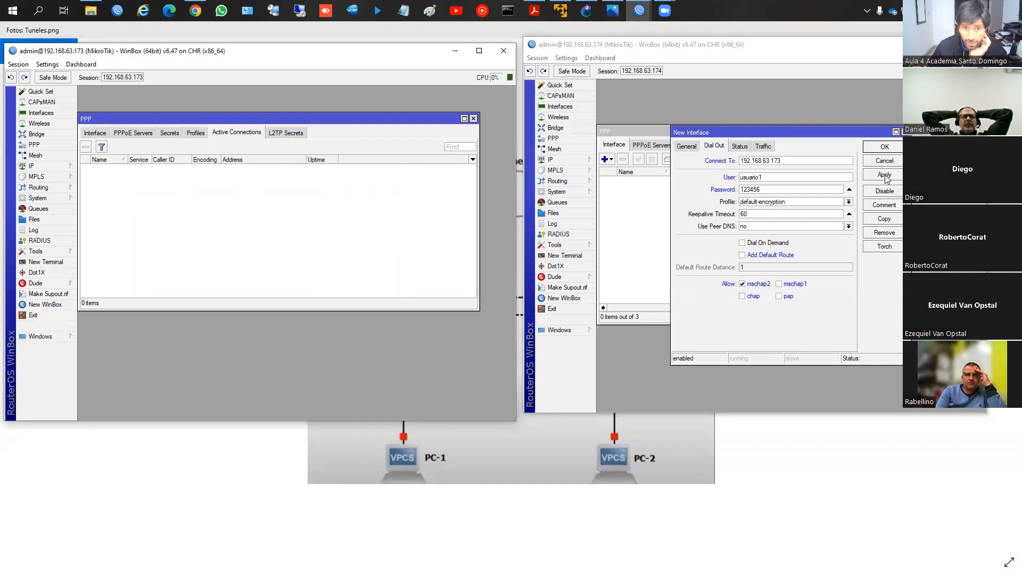
Step: Apply the PPTP client settings that connect to 192.168.63.173 and close the interface dialog
click(886, 177)
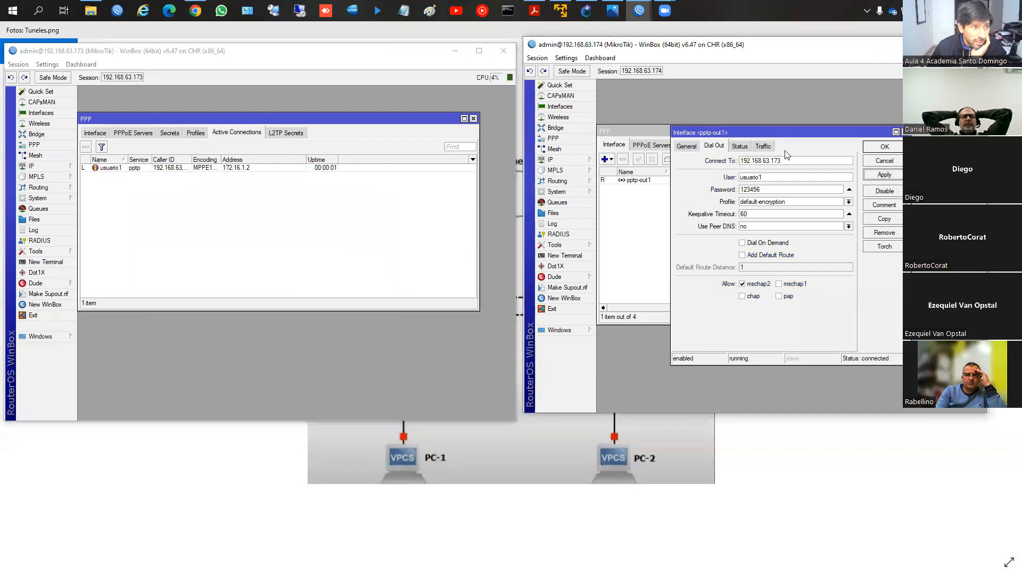
click(882, 149)
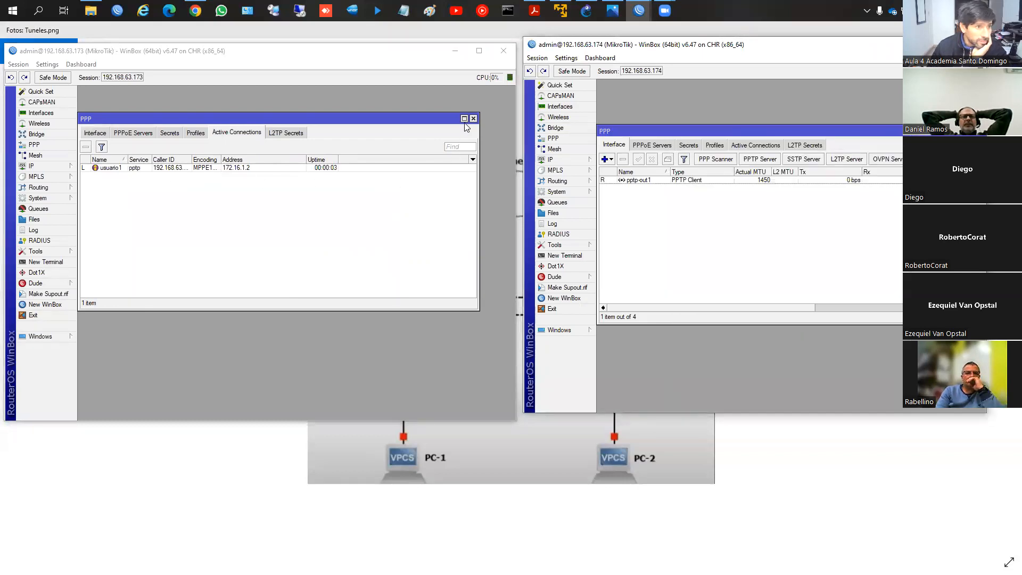
Step: Enlarge the active PPP connections list on router 192.168.63.173 and widen its columns to examine the usuario1 session's caller ID, encoding and address
click(479, 51)
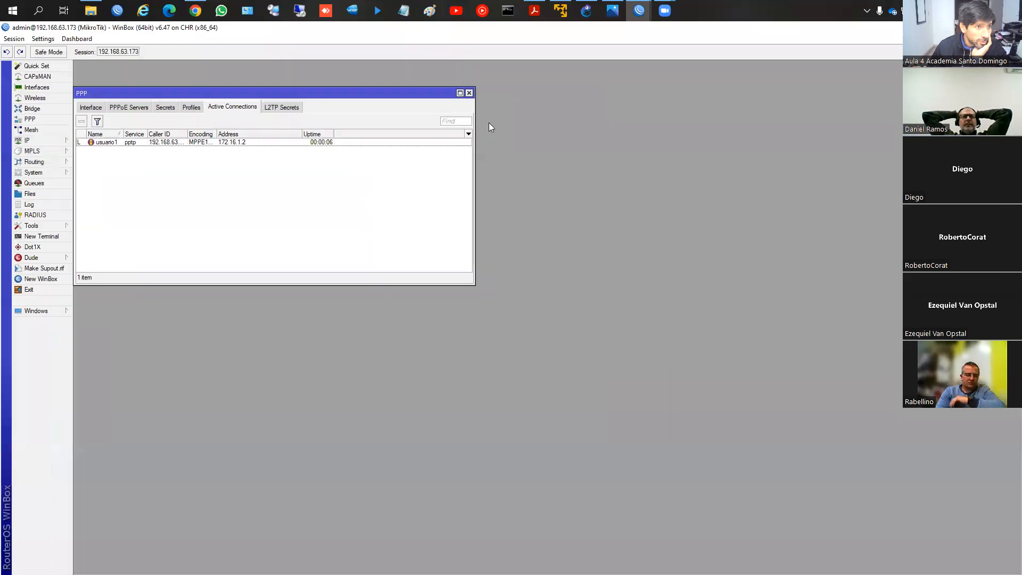
click(460, 92)
drag(216, 106, 257, 106)
drag(341, 103, 395, 103)
drag(185, 104, 322, 104)
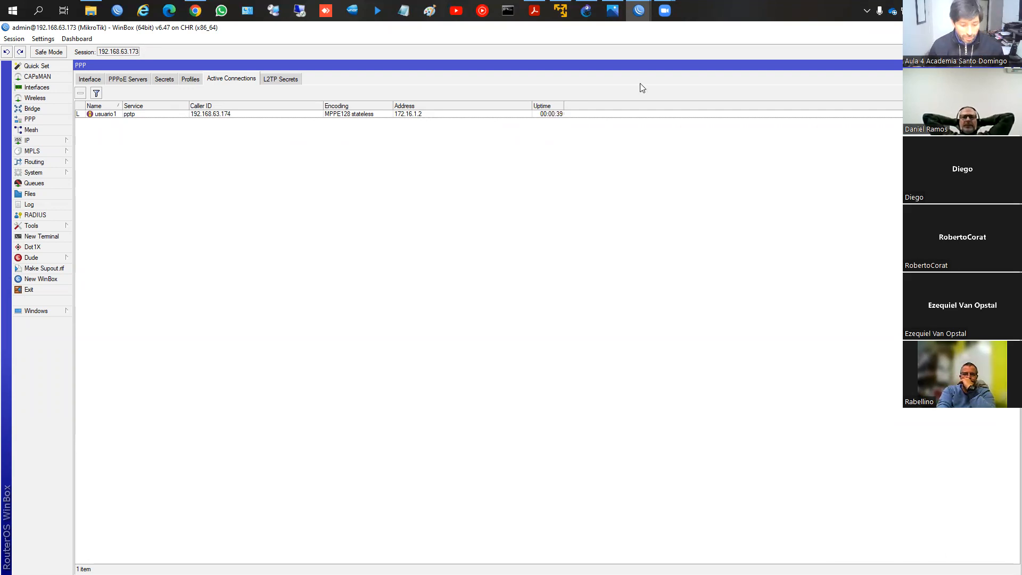
click(985, 28)
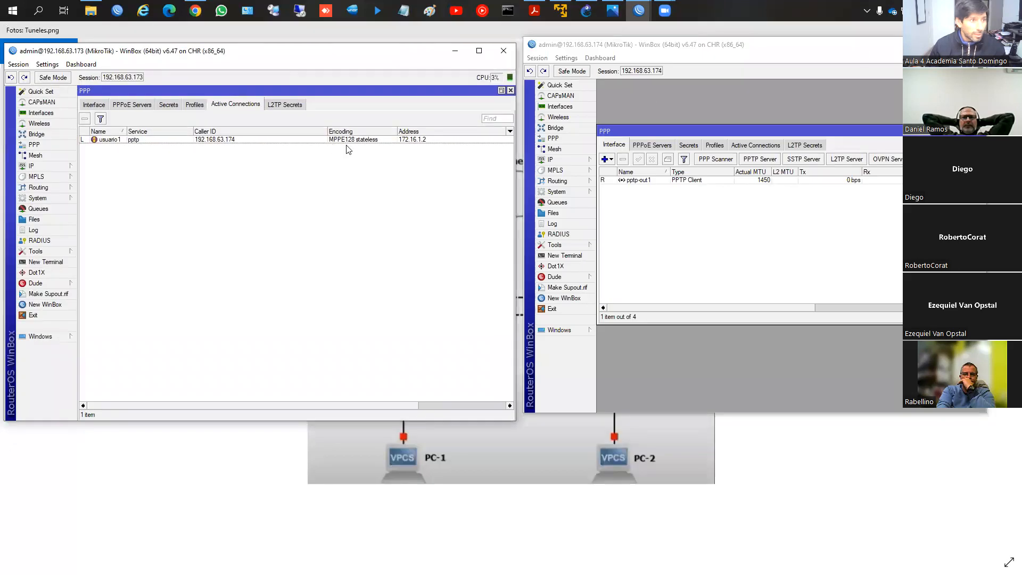
Step: Open the IP address lists on both routers and examine the addresses assigned to the PPTP tunnel interfaces
click(72, 167)
click(114, 187)
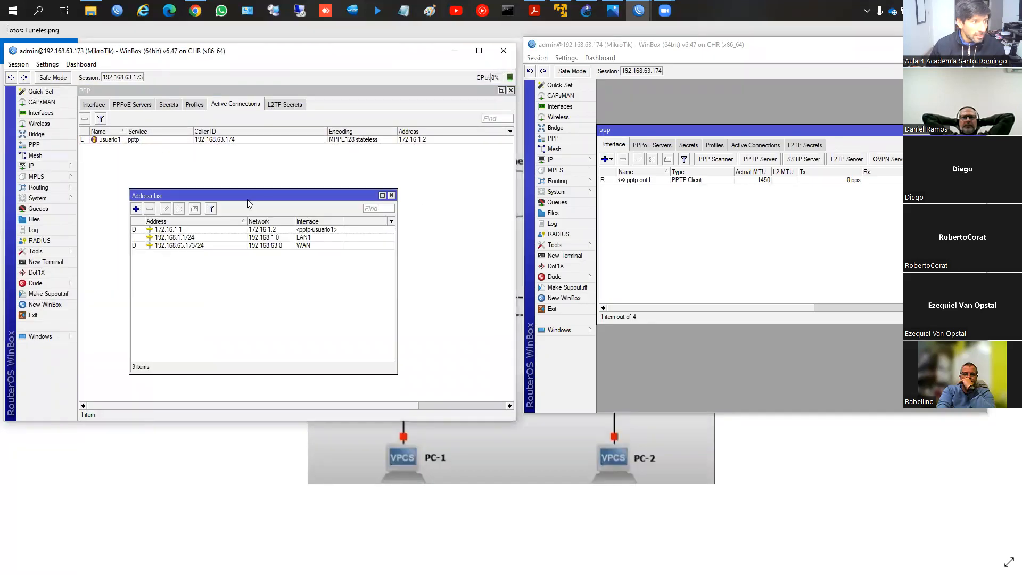
click(570, 159)
click(625, 180)
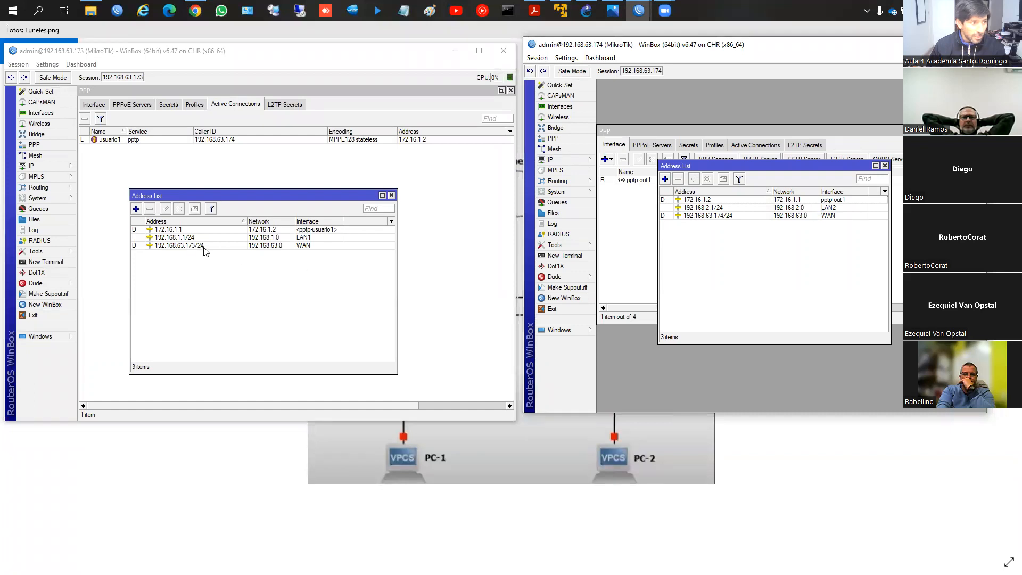
click(191, 229)
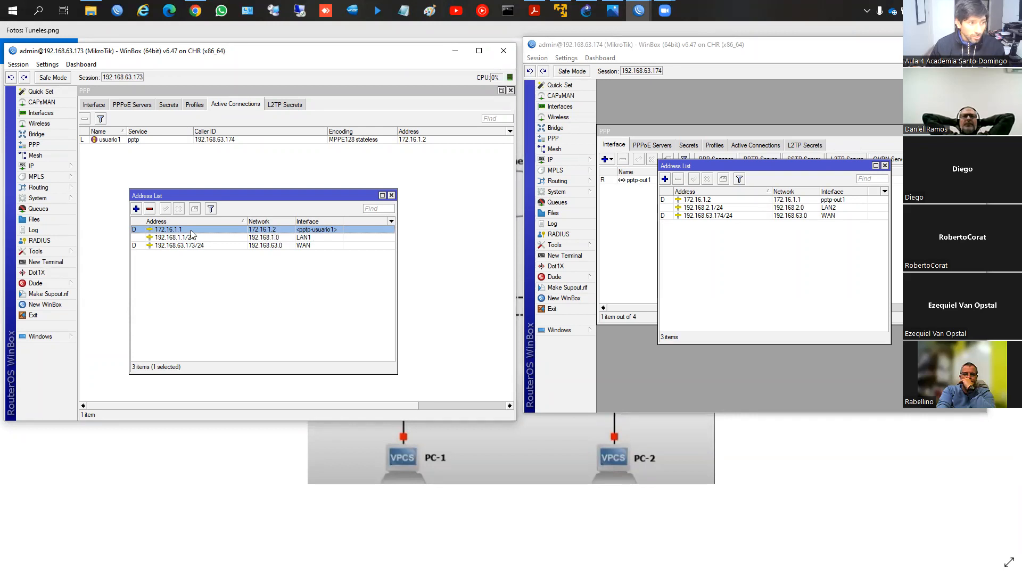
key(Escape)
click(35, 154)
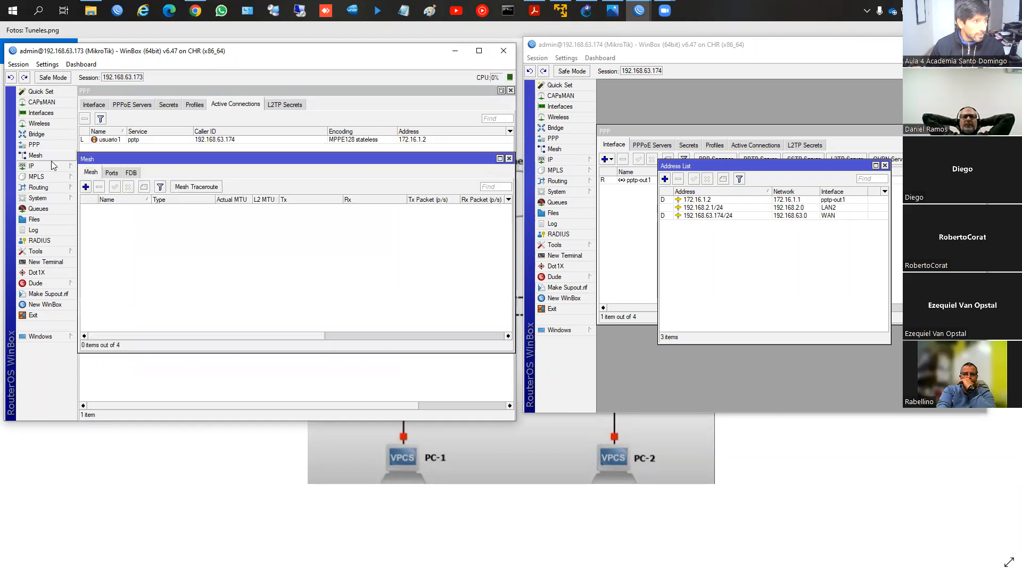
click(31, 165)
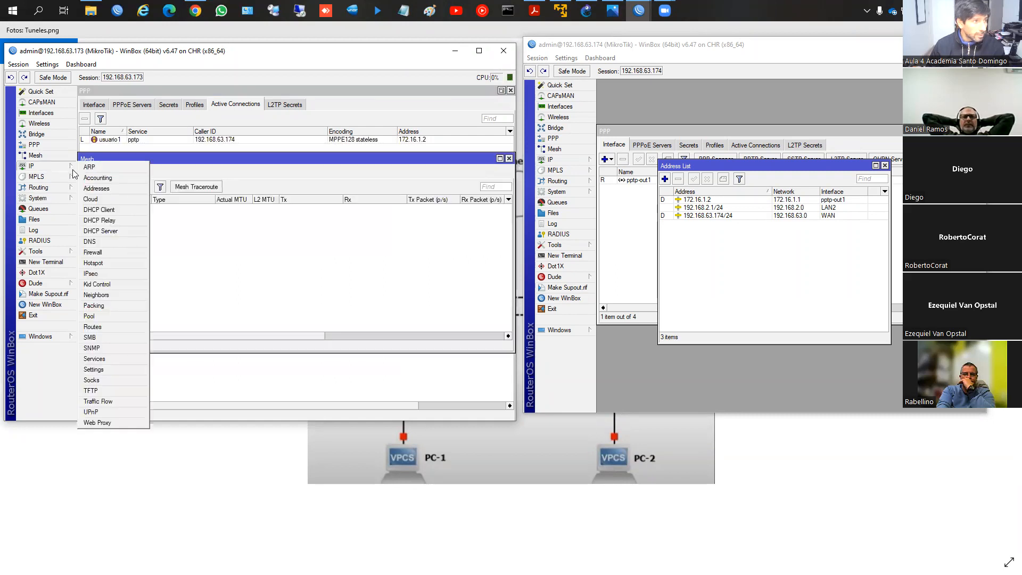
click(109, 189)
click(509, 158)
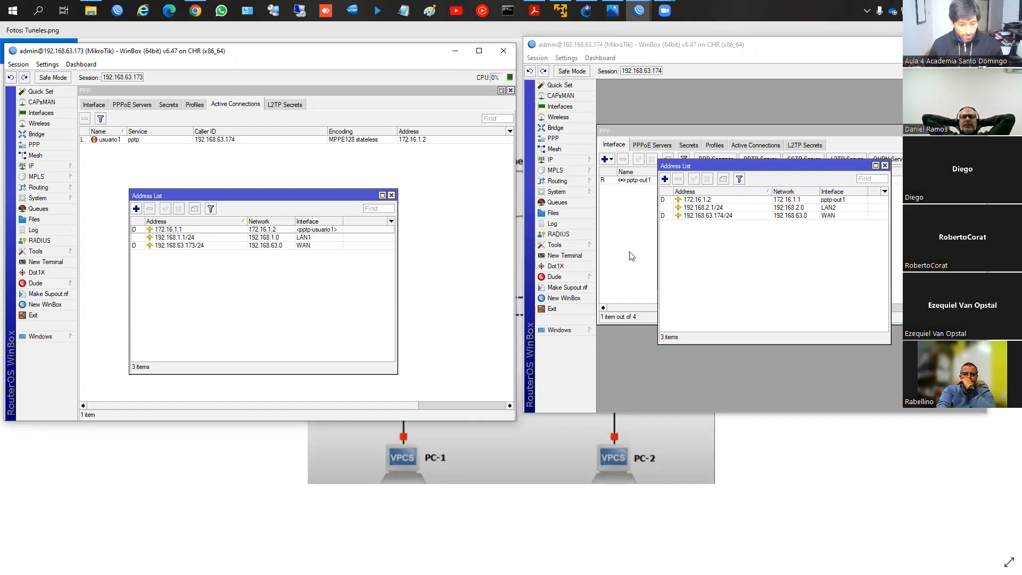
Step: Run DHCP Setup on router 192.168.63.173 for interface LAN1, accepting the proposed network, gateway, pool, DNS and lease values
click(32, 166)
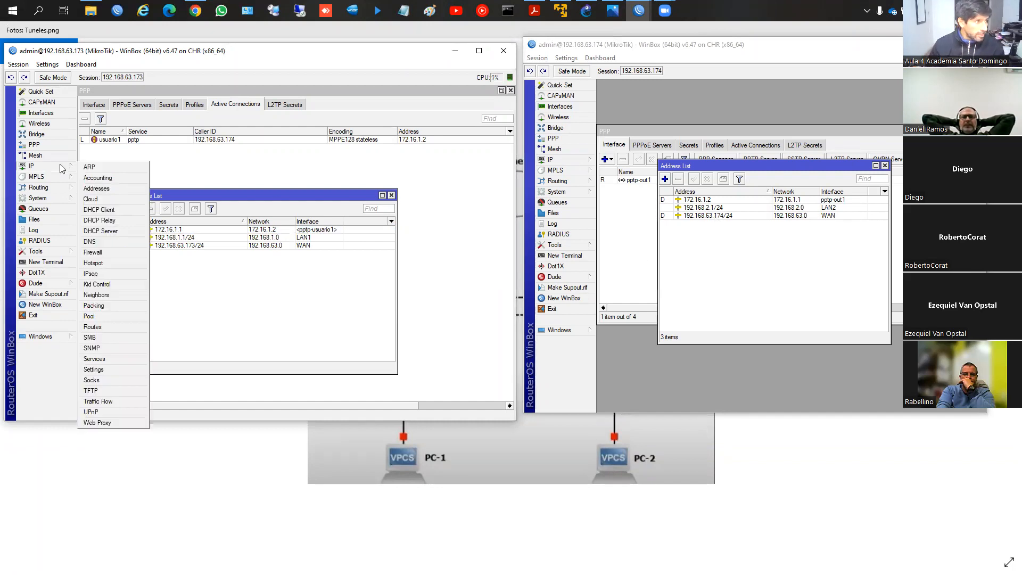
click(100, 230)
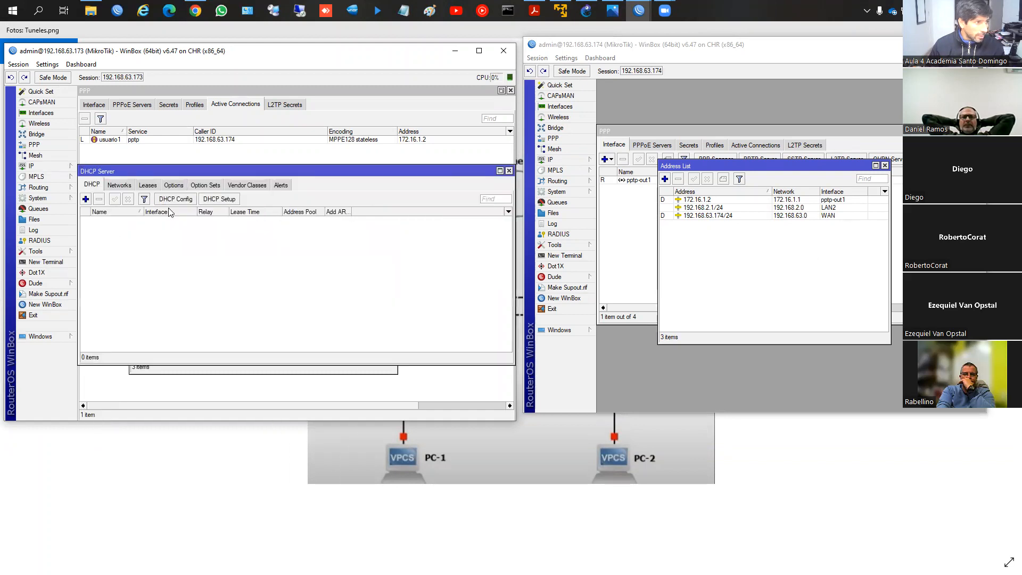
click(219, 199)
click(359, 251)
click(324, 269)
click(323, 265)
click(323, 265)
click(328, 265)
click(328, 266)
click(328, 265)
click(328, 265)
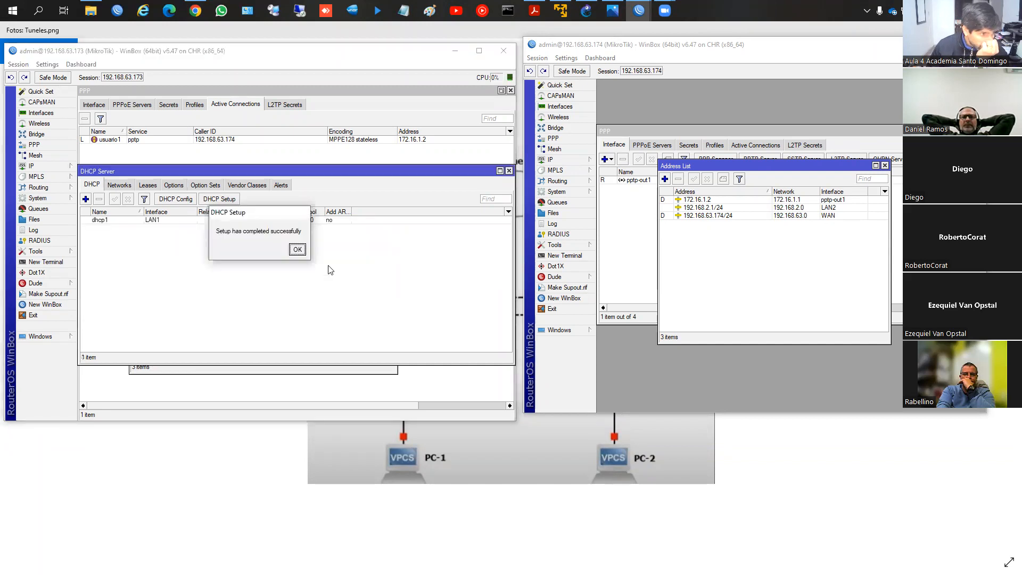
click(298, 250)
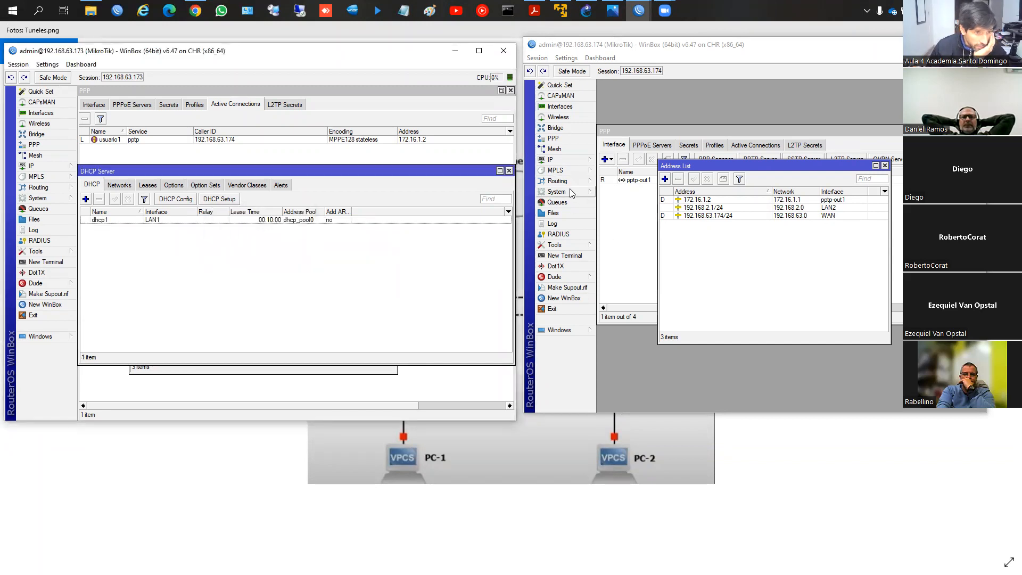
Step: Run DHCP Setup on router 192.168.63.174 for interface LAN2 with the proposed values, and close the DHCP Server windows on both routers
click(553, 160)
click(663, 225)
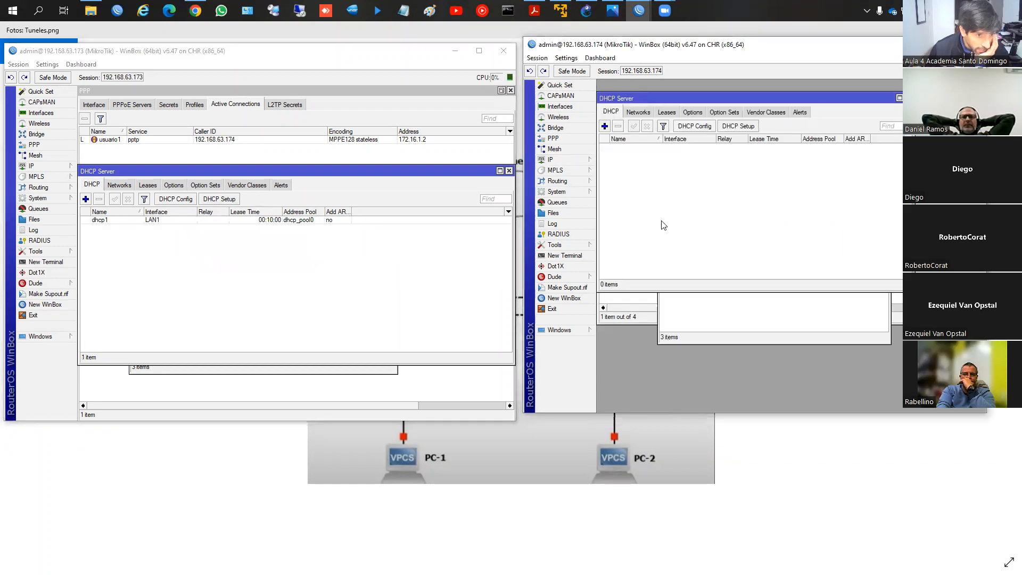
click(738, 127)
click(766, 198)
click(769, 213)
click(784, 211)
click(783, 212)
click(784, 212)
click(784, 212)
click(784, 211)
click(784, 211)
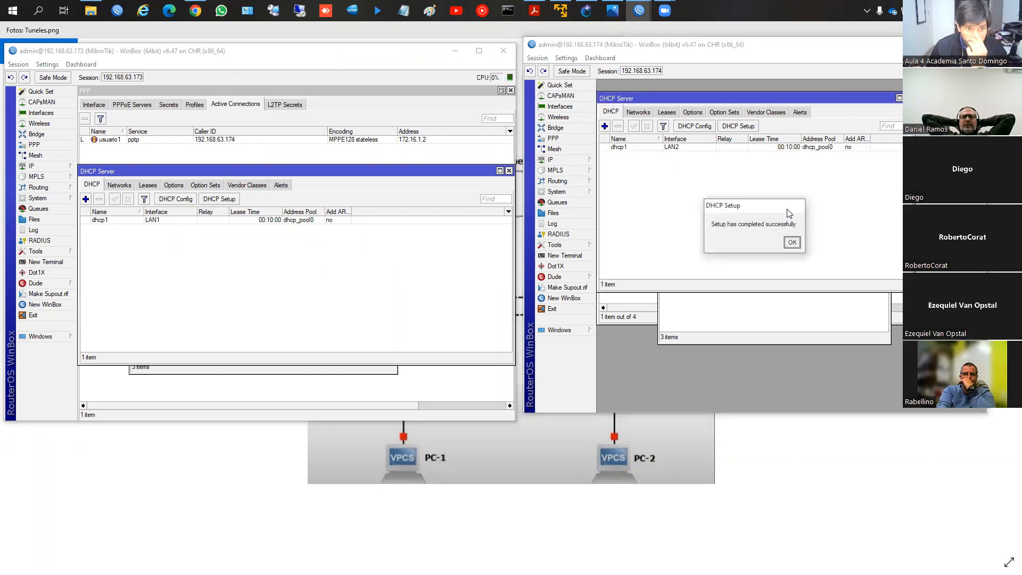
click(792, 243)
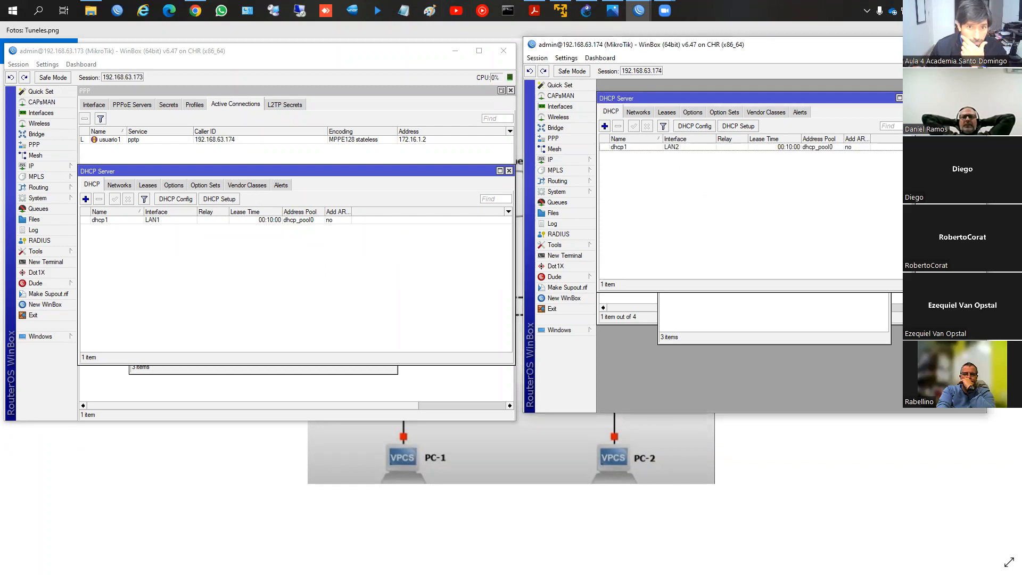
click(908, 98)
click(510, 171)
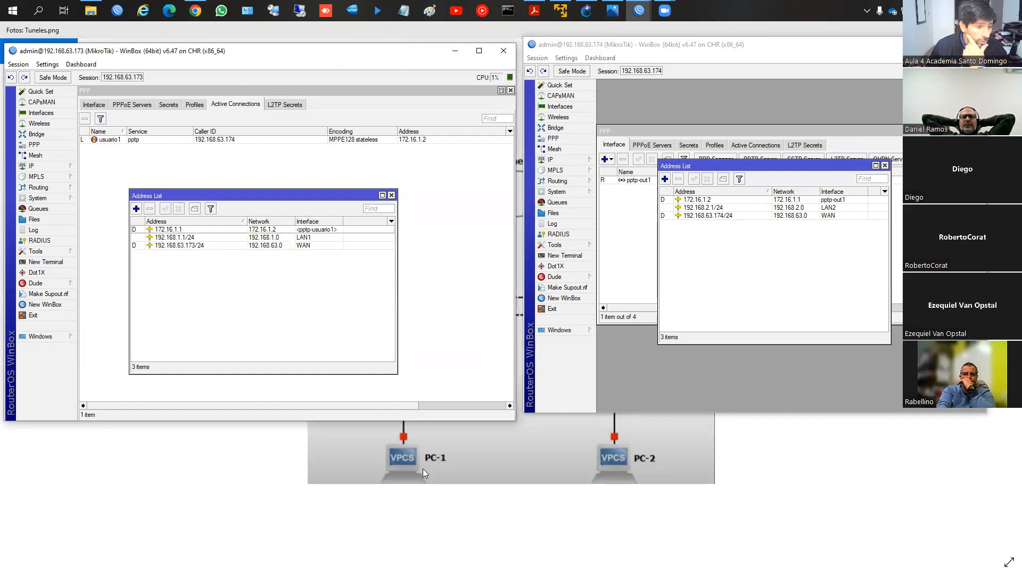
Step: Switch to GNS3, open PC1's console and try to obtain an address with the dhcp command
click(586, 10)
right_click(269, 326)
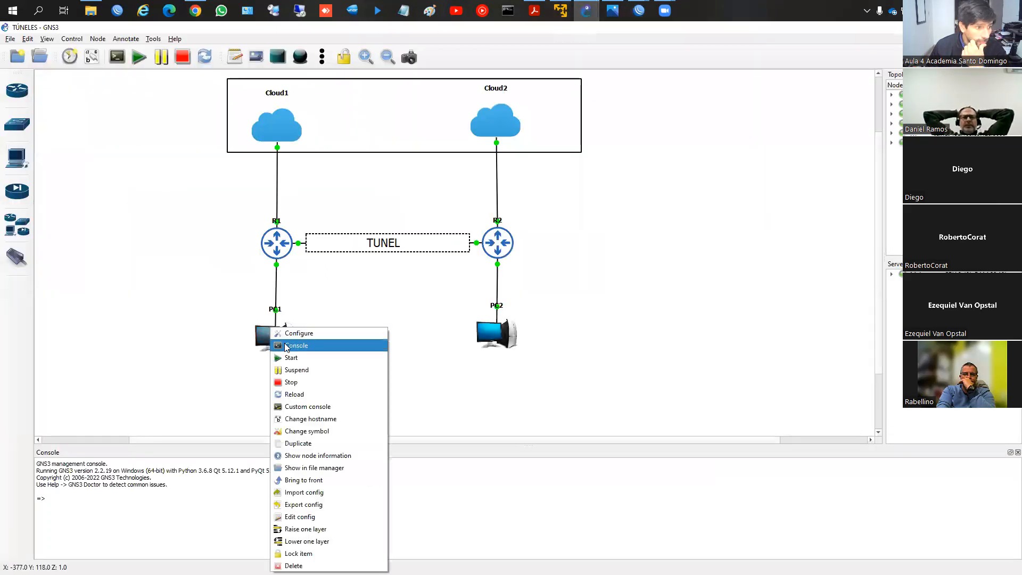
click(287, 345)
text(dhcp)
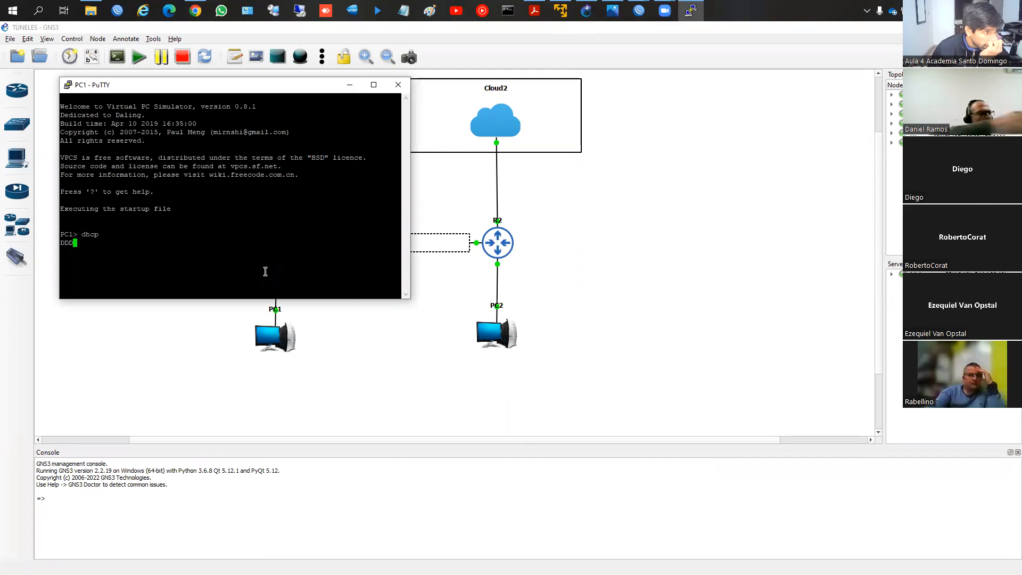
key(super+v)
click(278, 253)
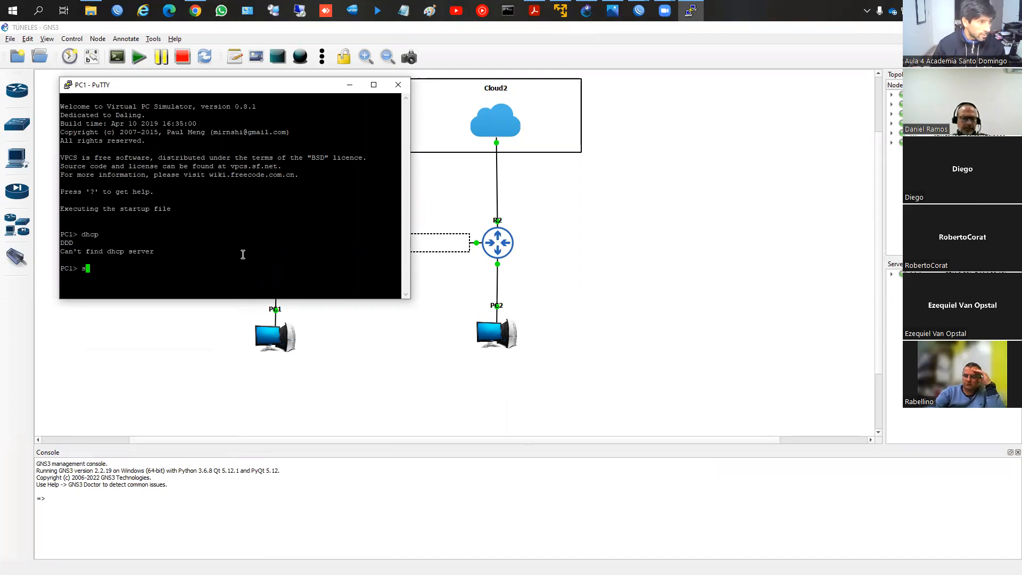
Step: Display PC1's current IP configuration with the show ip command
text(show )
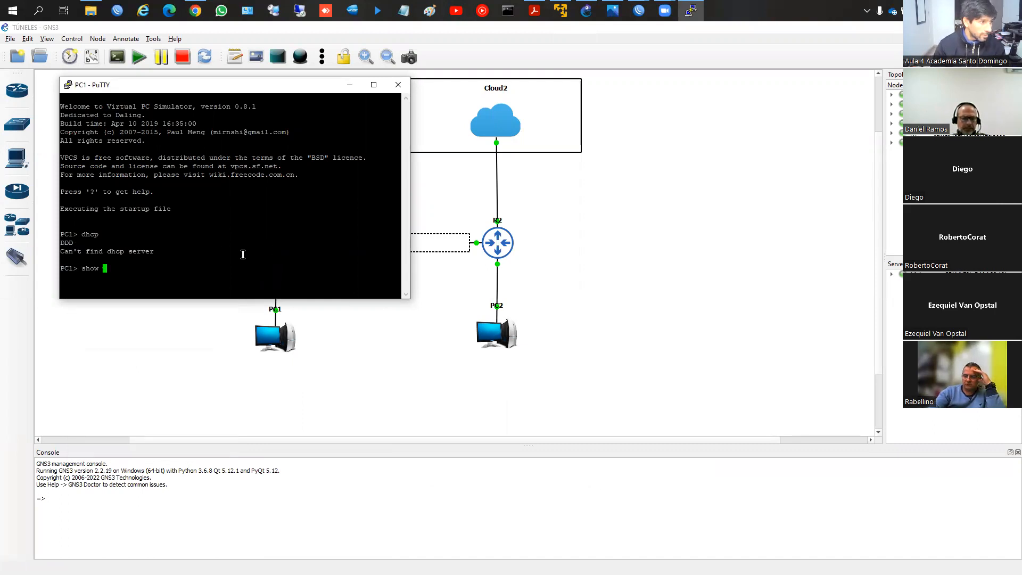
text(ip)
key(Return)
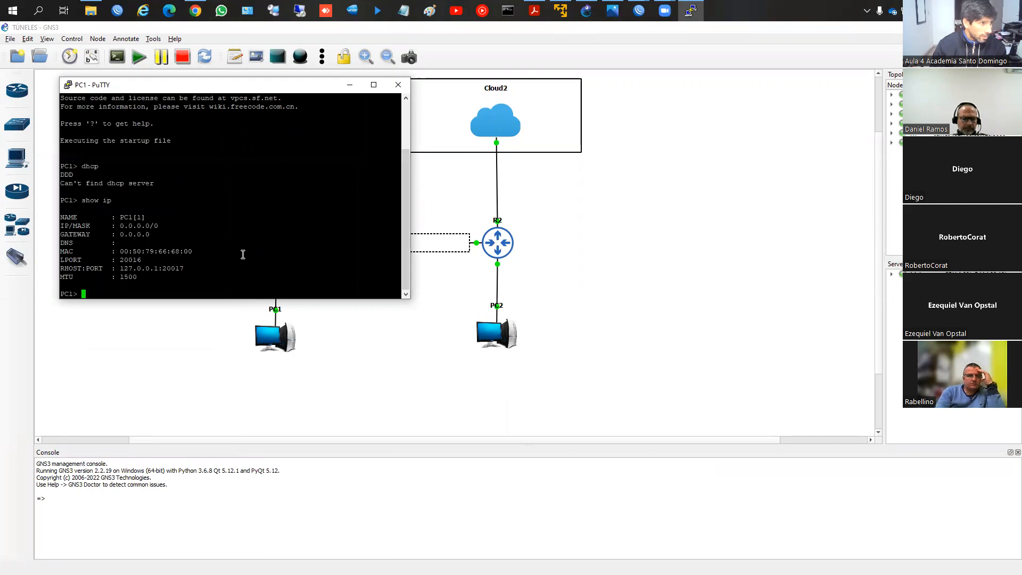
Step: Try to obtain an address for PC1 with the ip dhcp command, keeping the console session open
text(ip dc)
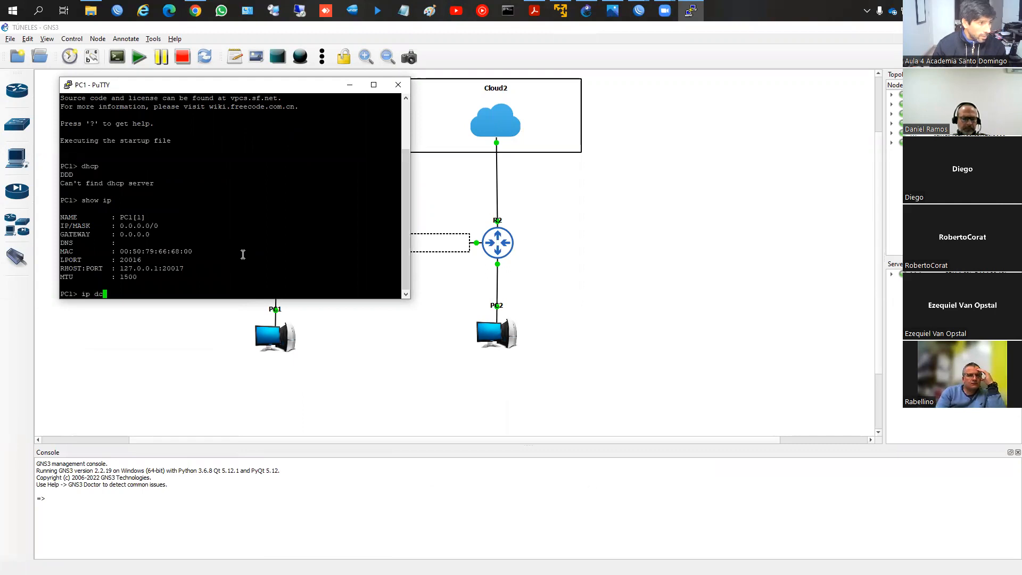
text(cp)
key(Return)
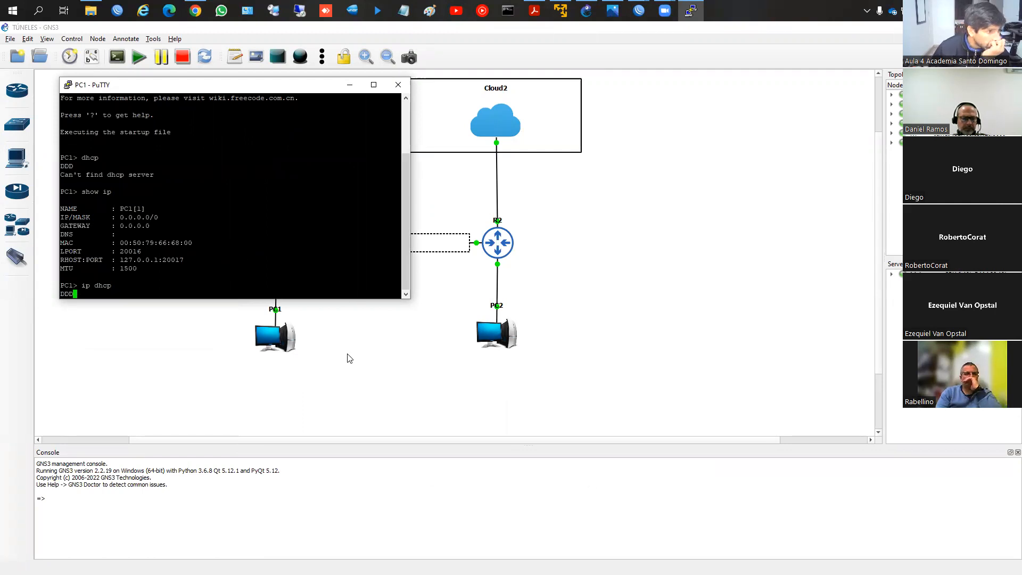
click(399, 87)
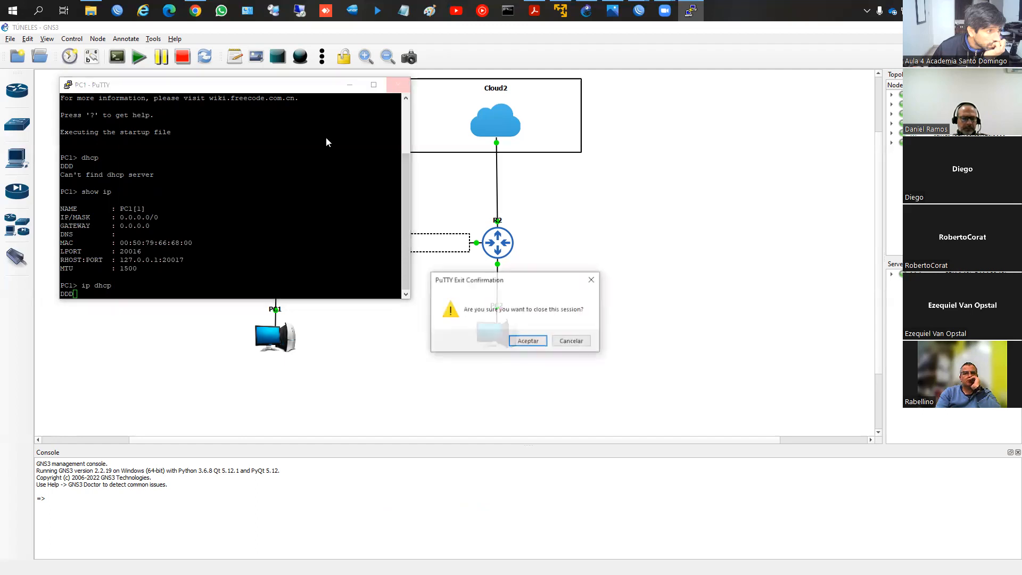
click(573, 342)
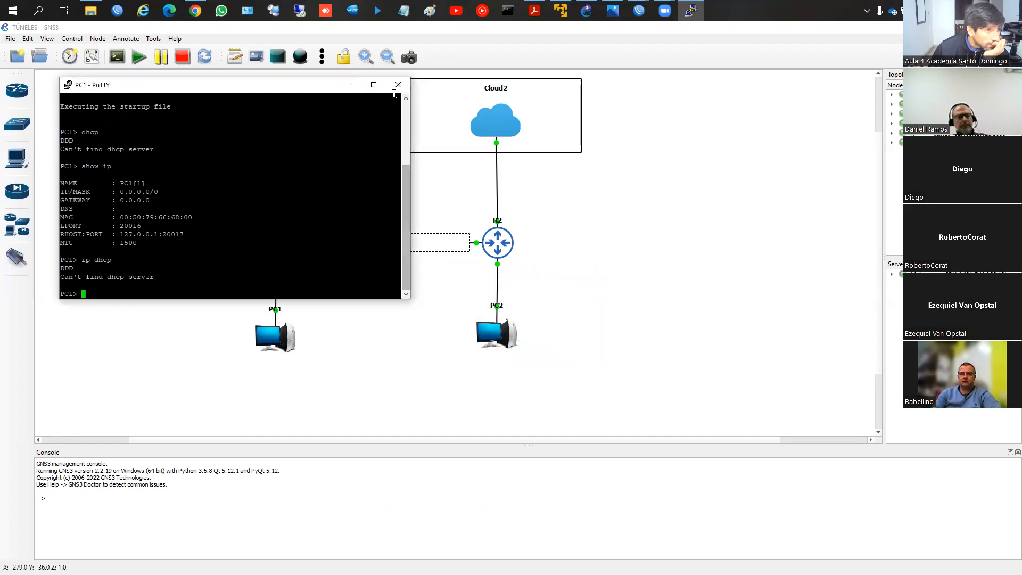
Step: Switch to the WinBox session of router 192.168.63.173 and check its interface list, selecting ether3
mouse_move(639, 10)
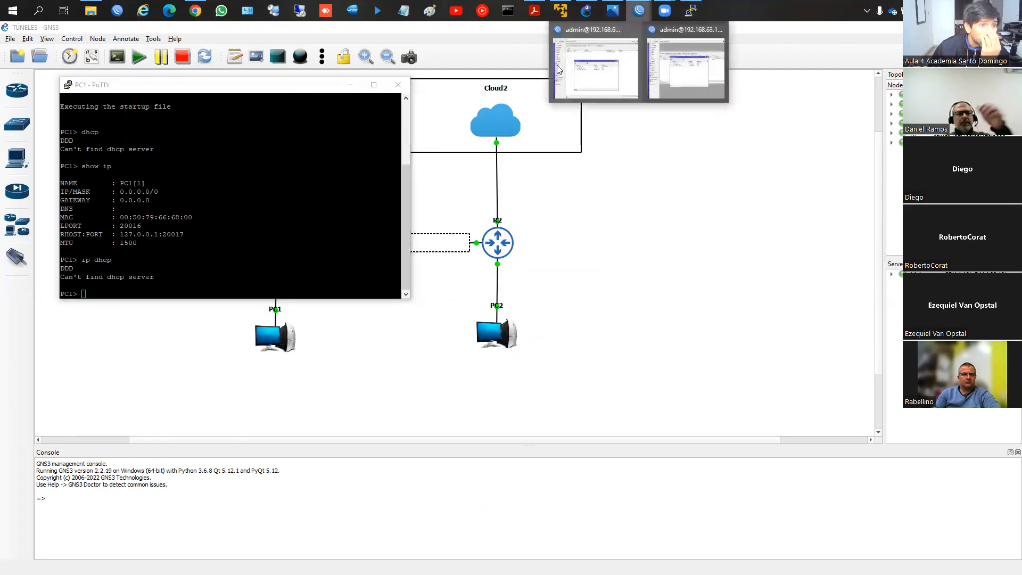
click(592, 85)
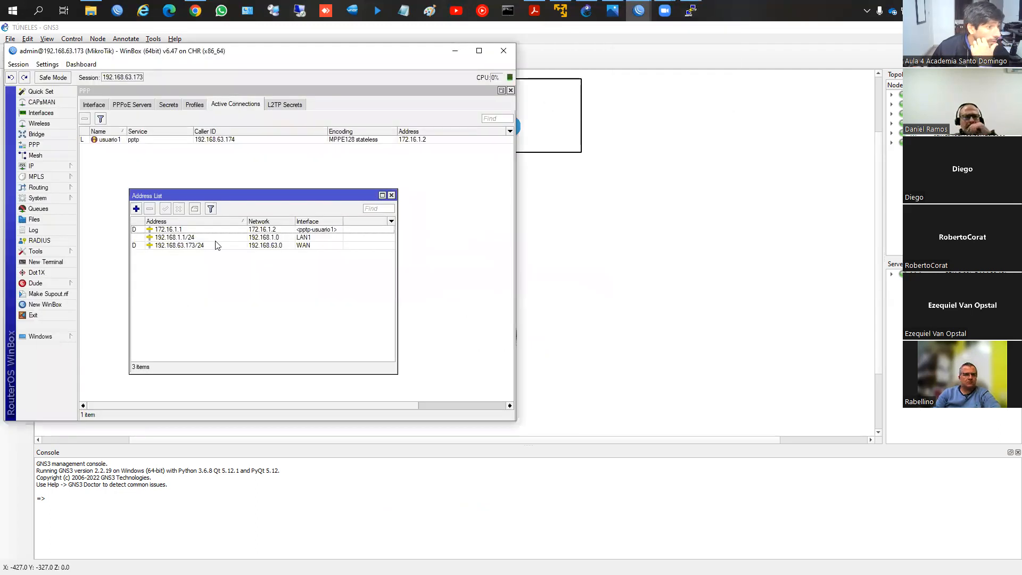
click(41, 113)
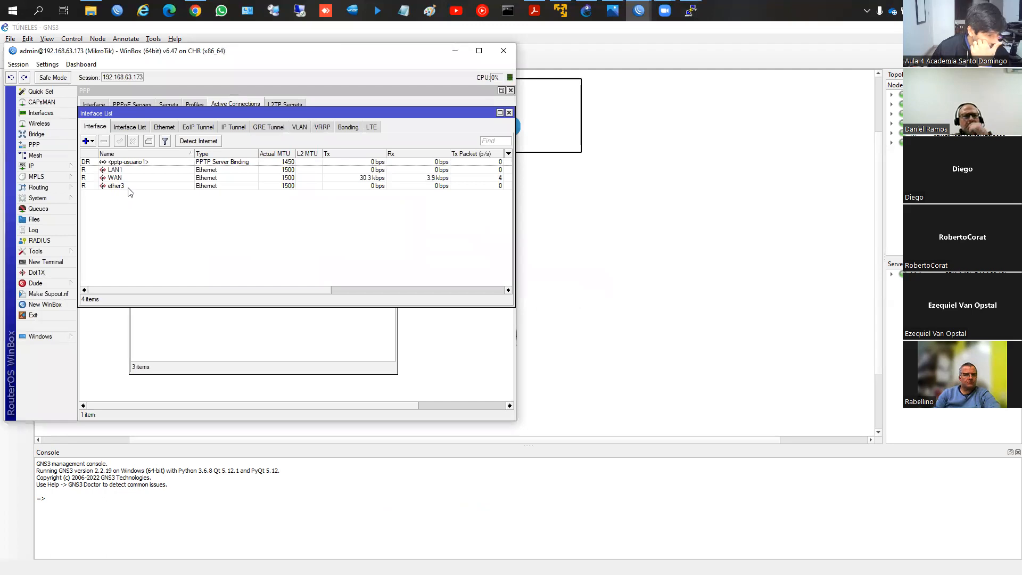
click(129, 187)
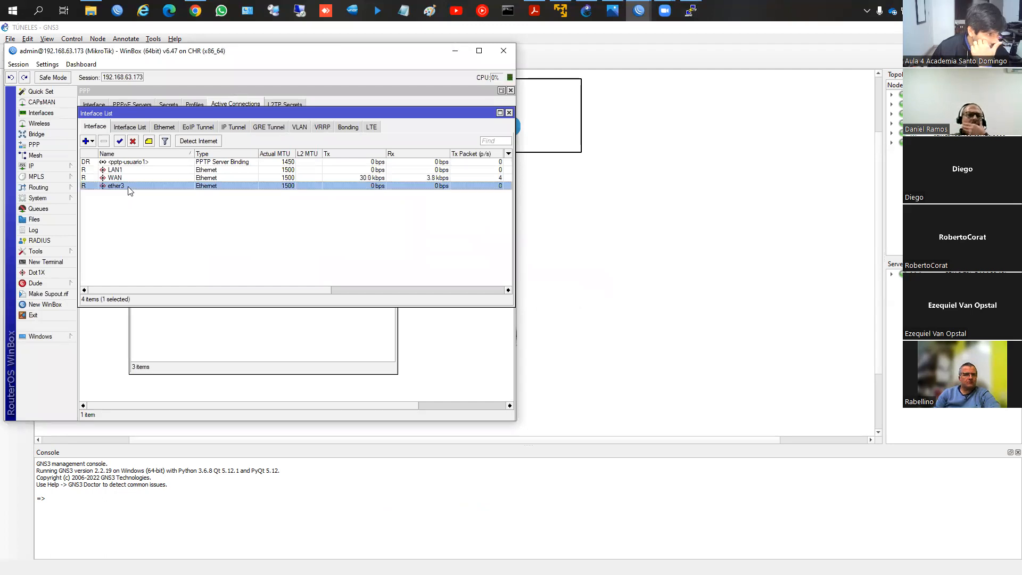
Step: Switch to GNS3 and show the interface labels on the topology to check which router ports connect to the PCs
click(587, 315)
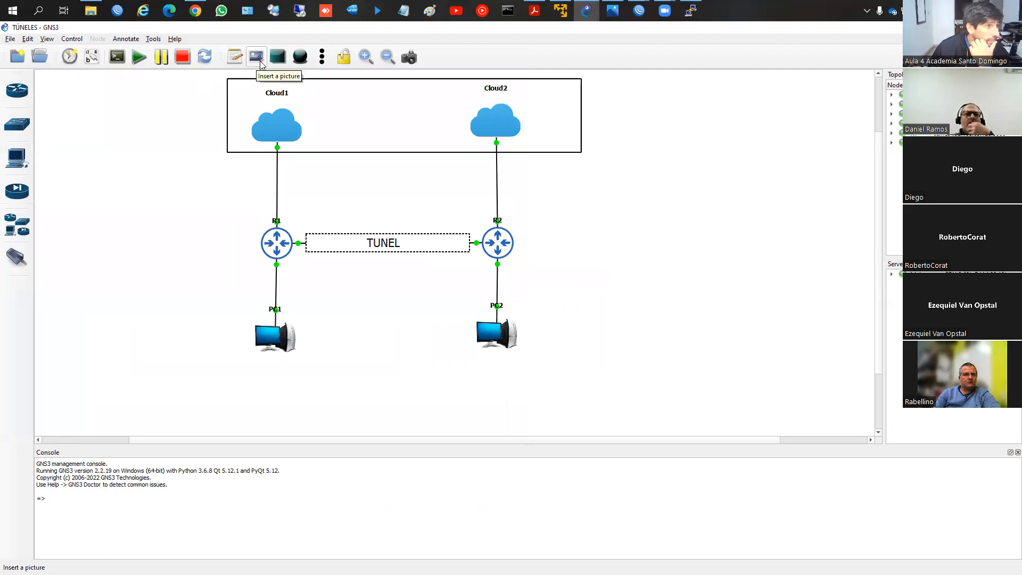
click(92, 57)
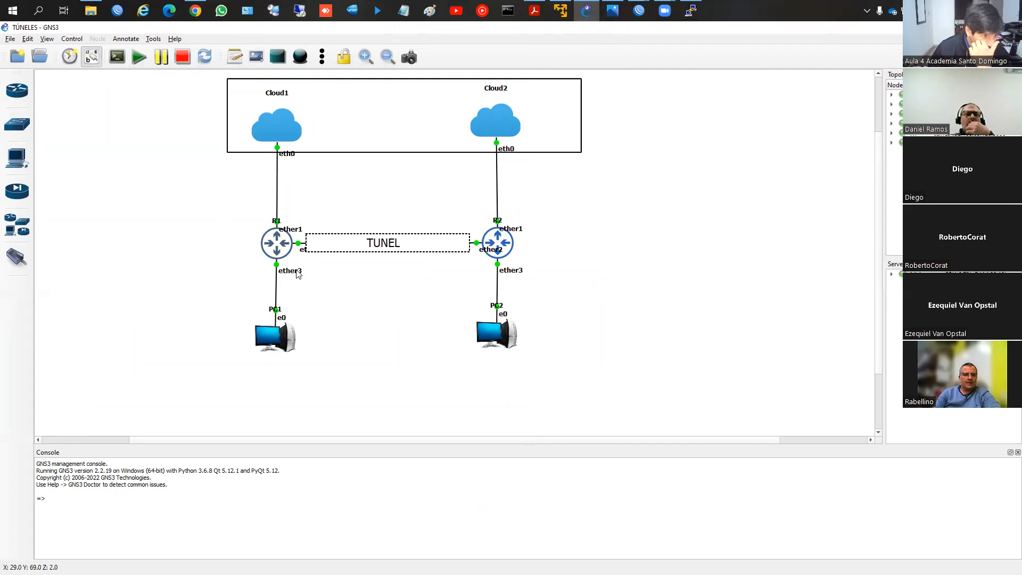
click(322, 246)
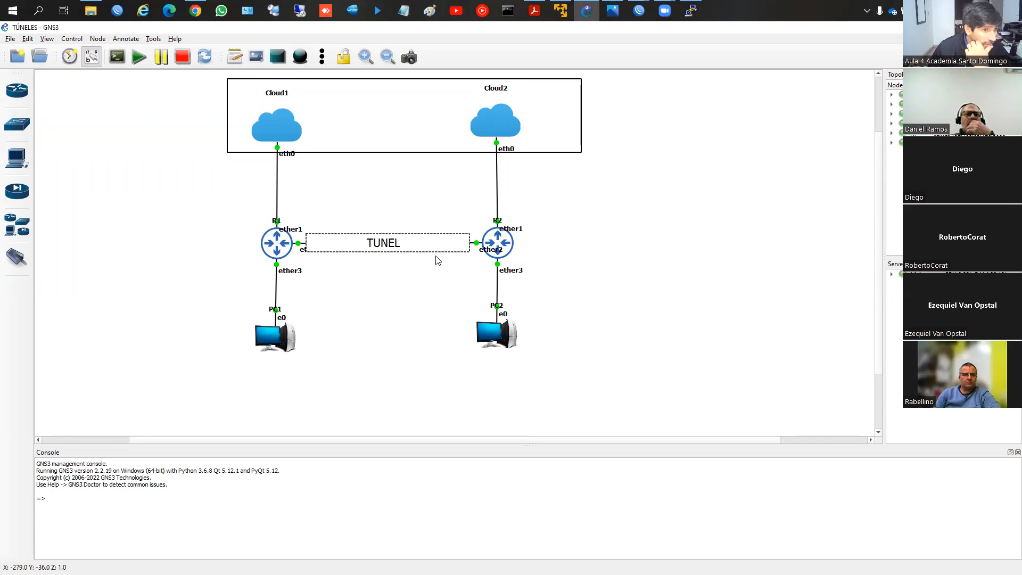
Step: Delete the ether2 link running between routers R1 and R2, keeping the TUNEL label
click(400, 251)
click(416, 248)
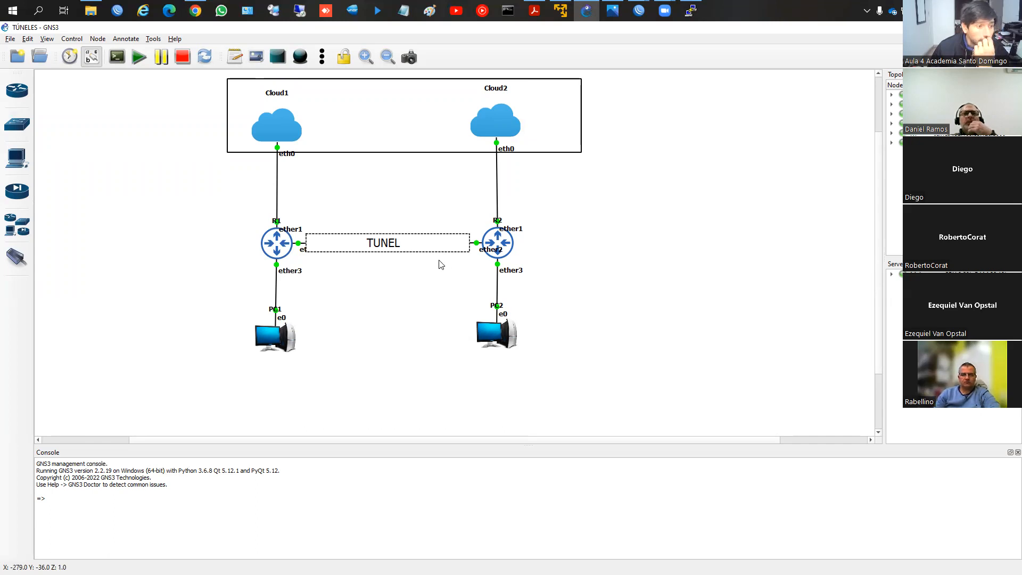
click(477, 245)
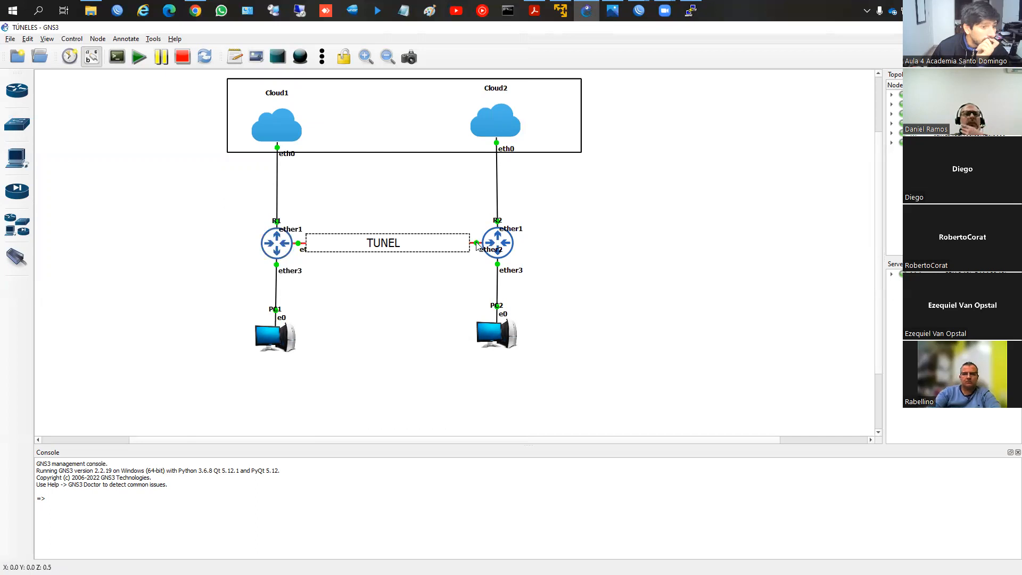
key(Delete)
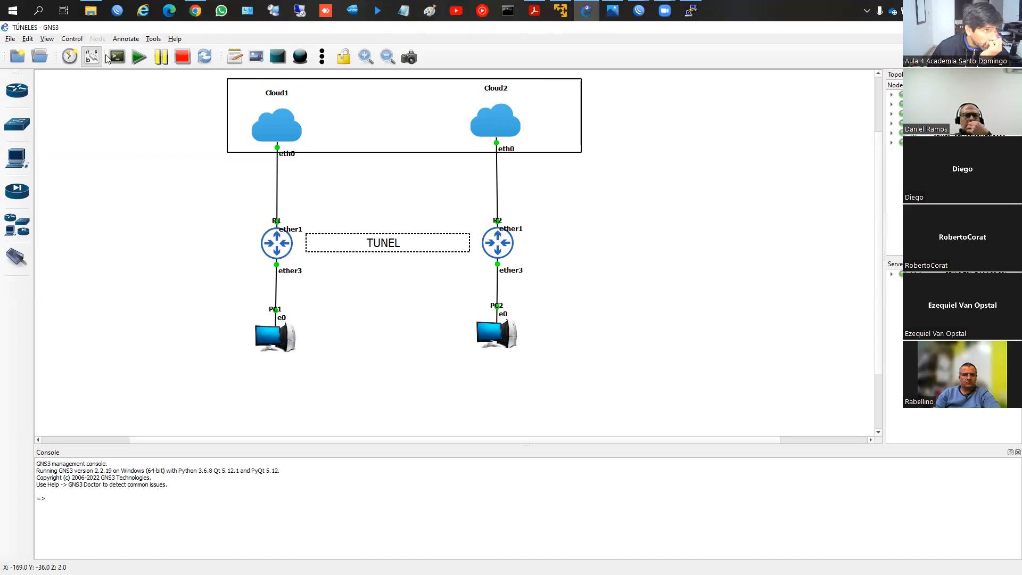
Step: Bring both routers' WinBox sessions into view and select the 192.168.2.1/24 entry in router 192.168.63.174's address list
click(117, 17)
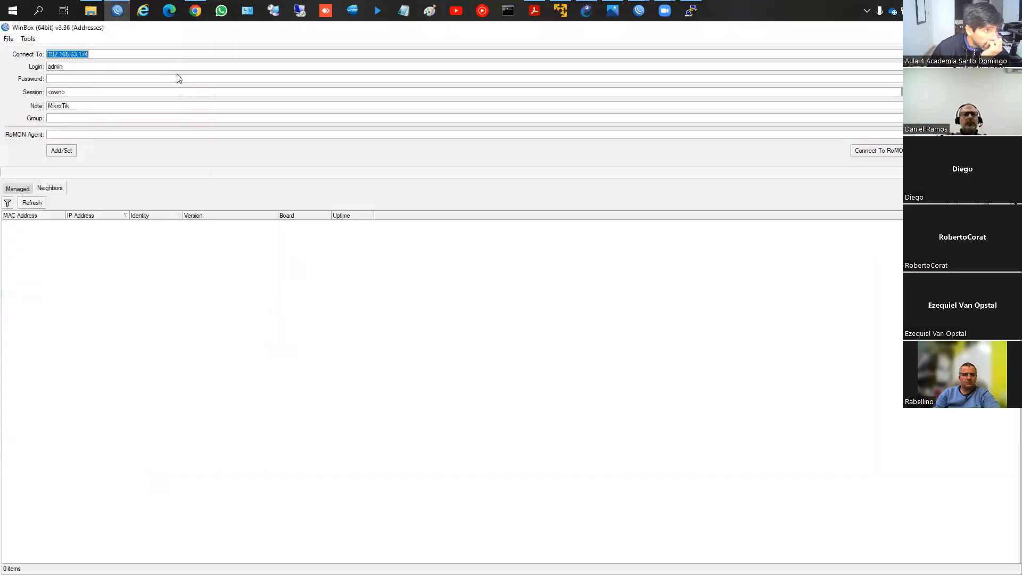
click(1010, 27)
click(635, 14)
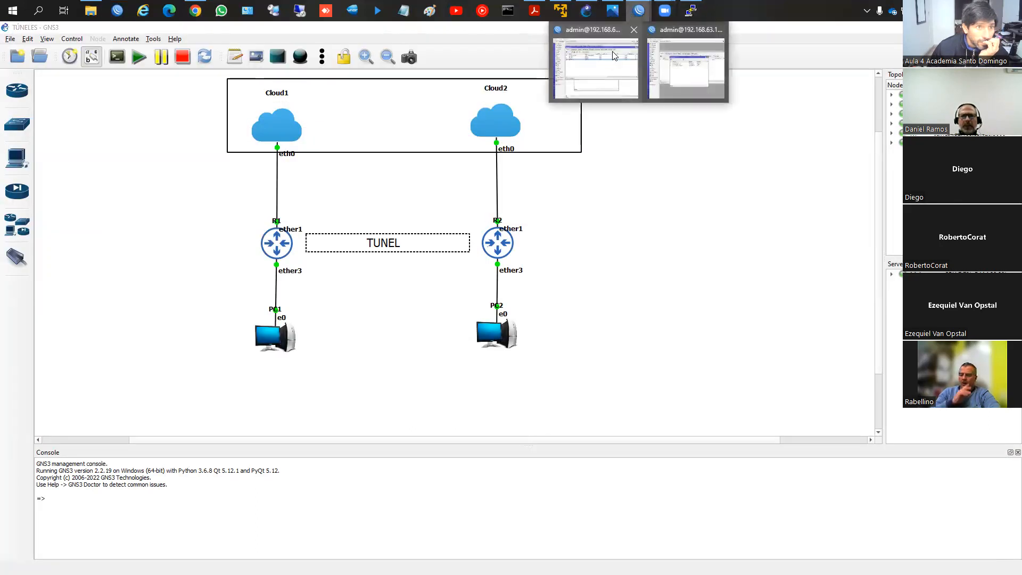
click(615, 50)
click(638, 15)
click(668, 59)
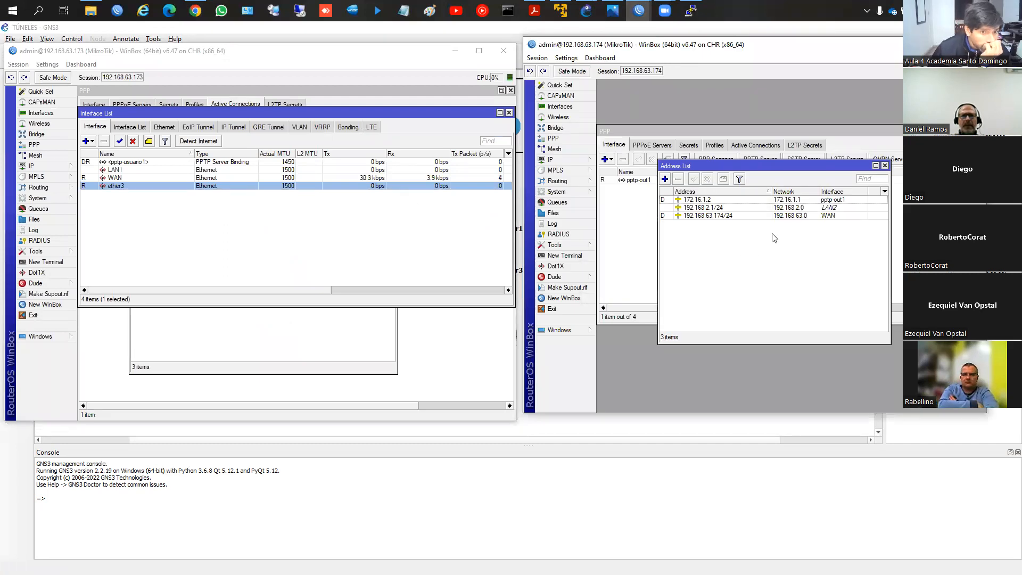
click(730, 209)
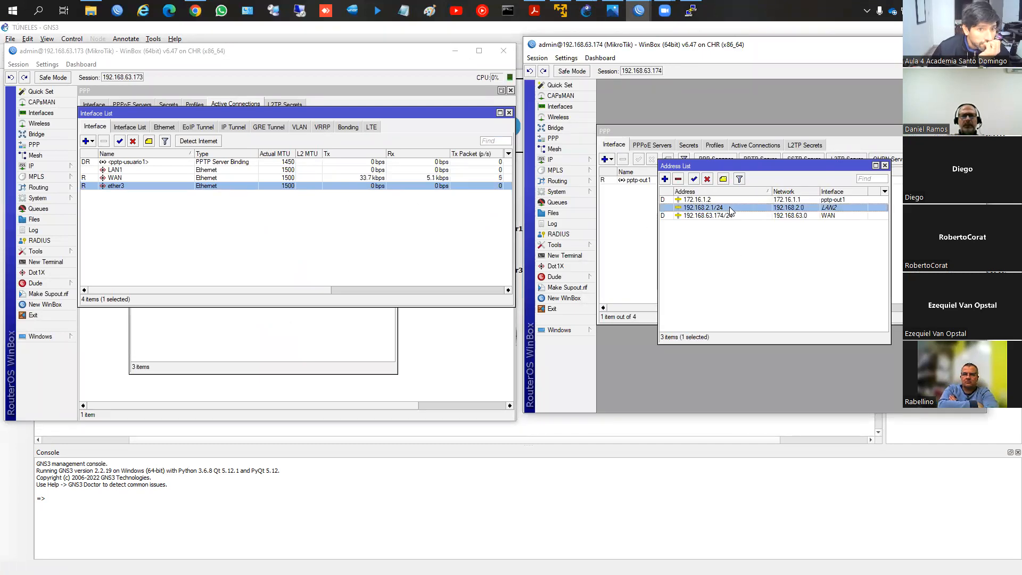
Step: Rename interface LAN1 to ether2 on router 192.168.63.173
click(42, 113)
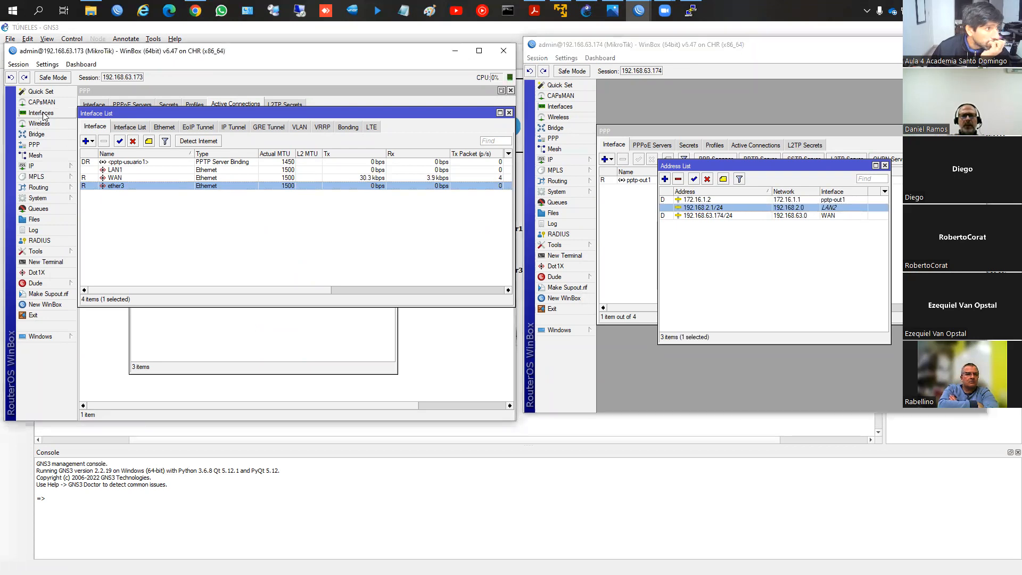
click(122, 169)
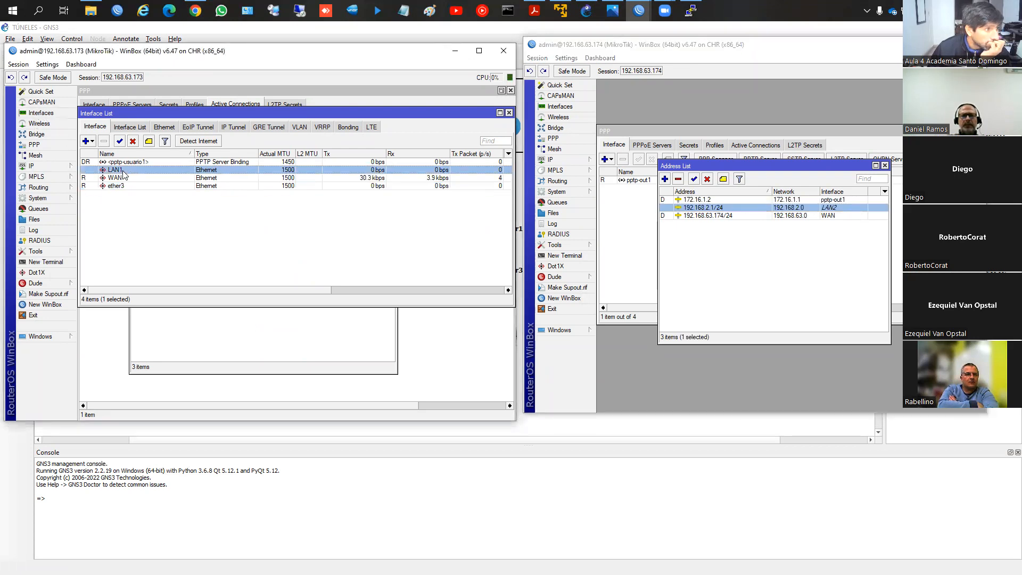
text(e)
key(BackSpace)
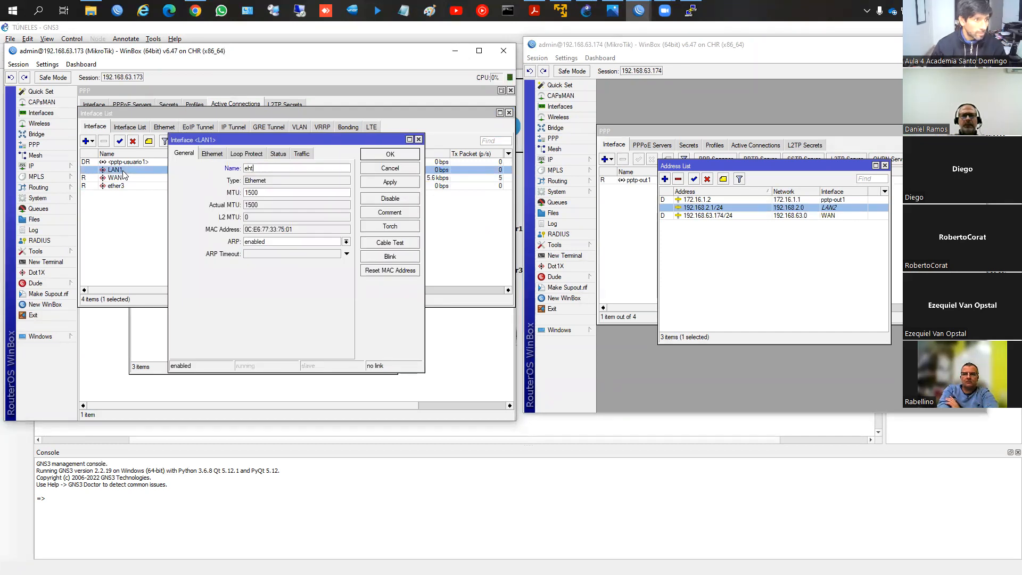
key(Return)
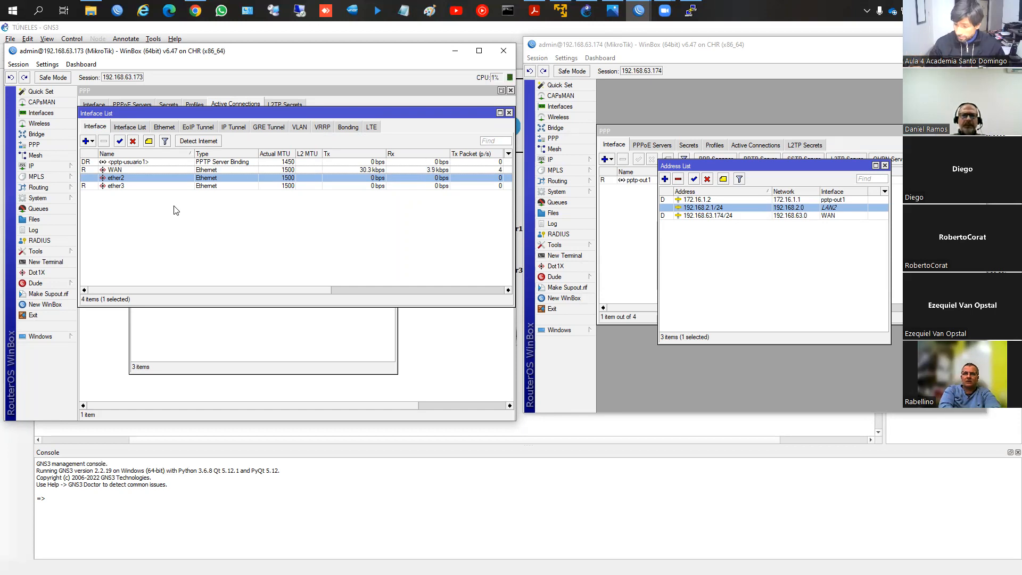
Step: Rename interface ether3 to LAN1 on router 192.168.63.173
click(147, 188)
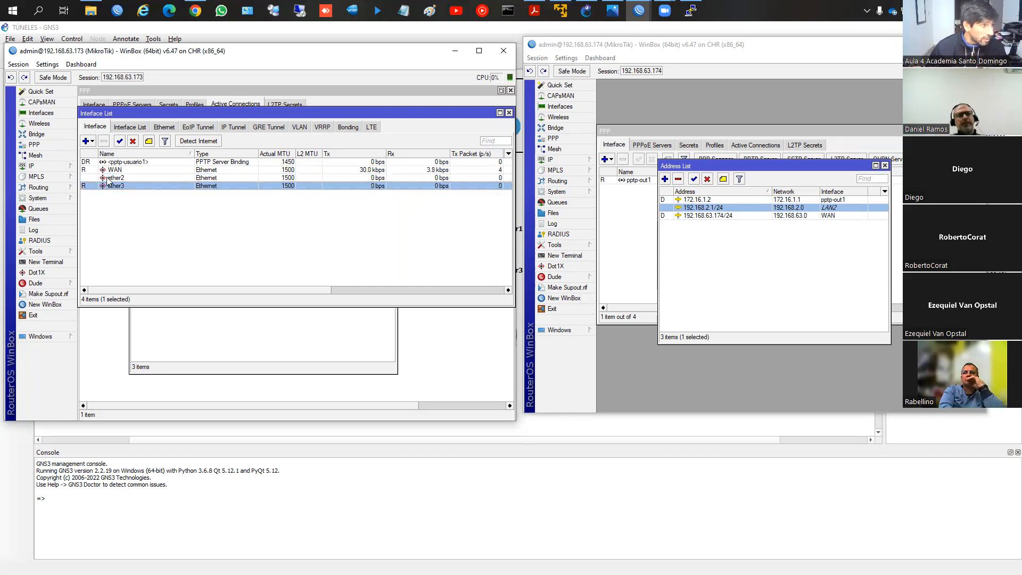
double_click(121, 189)
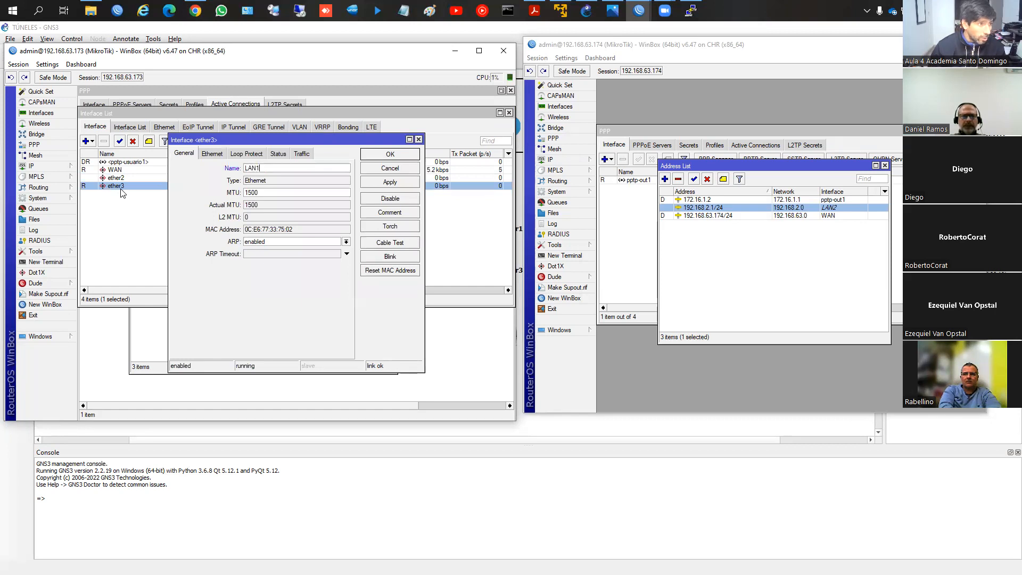
key(Return)
Step: Assign the 192.168.1.1/24 address to interface LAN1 on router 192.168.63.173
click(64, 166)
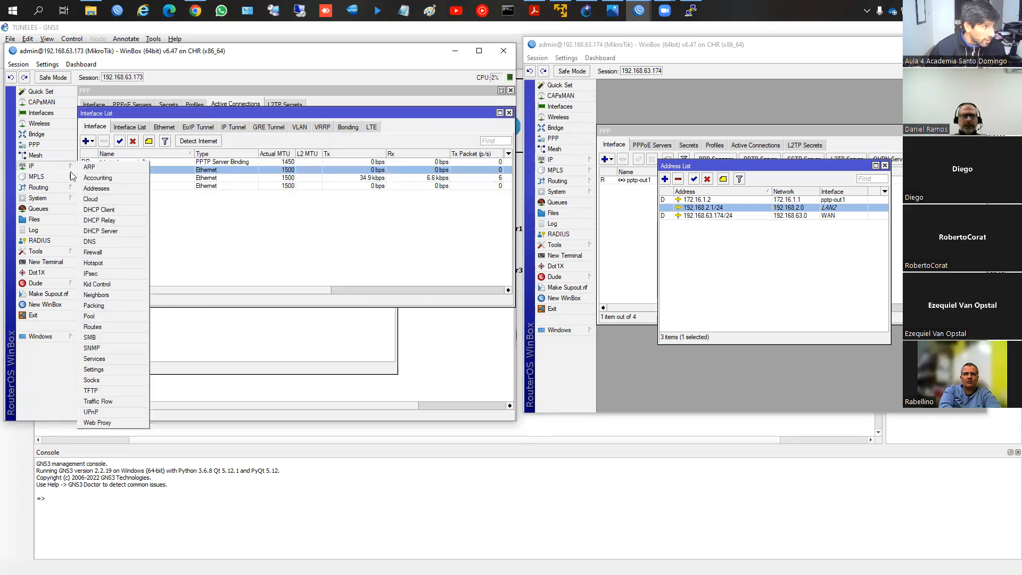
click(110, 189)
double_click(175, 238)
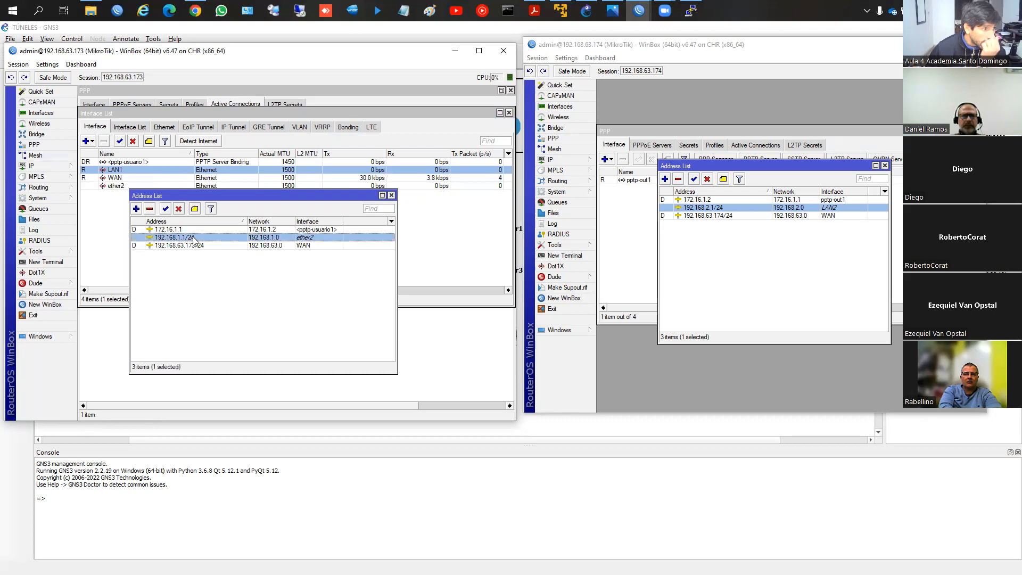
click(314, 233)
click(292, 249)
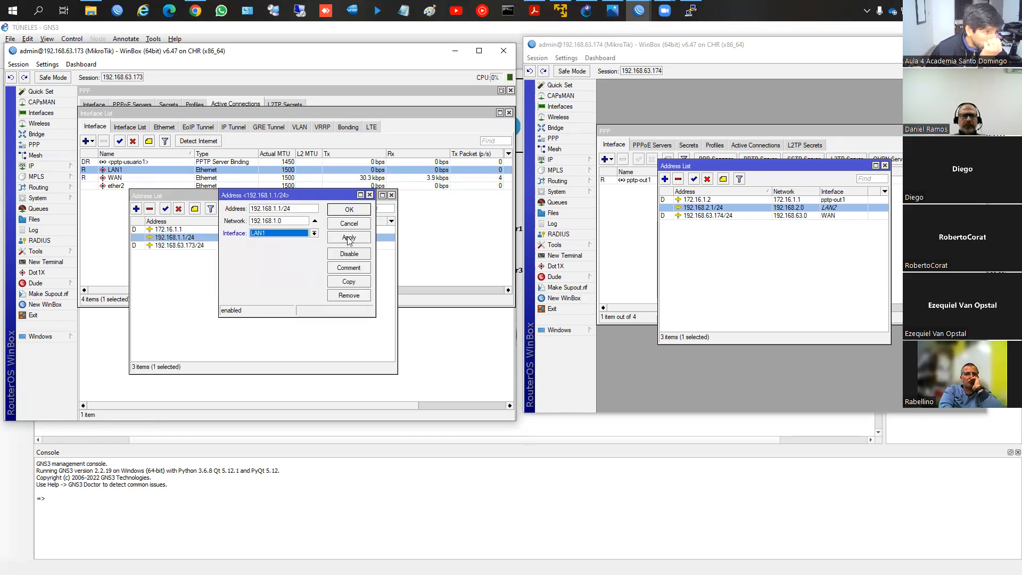
click(349, 210)
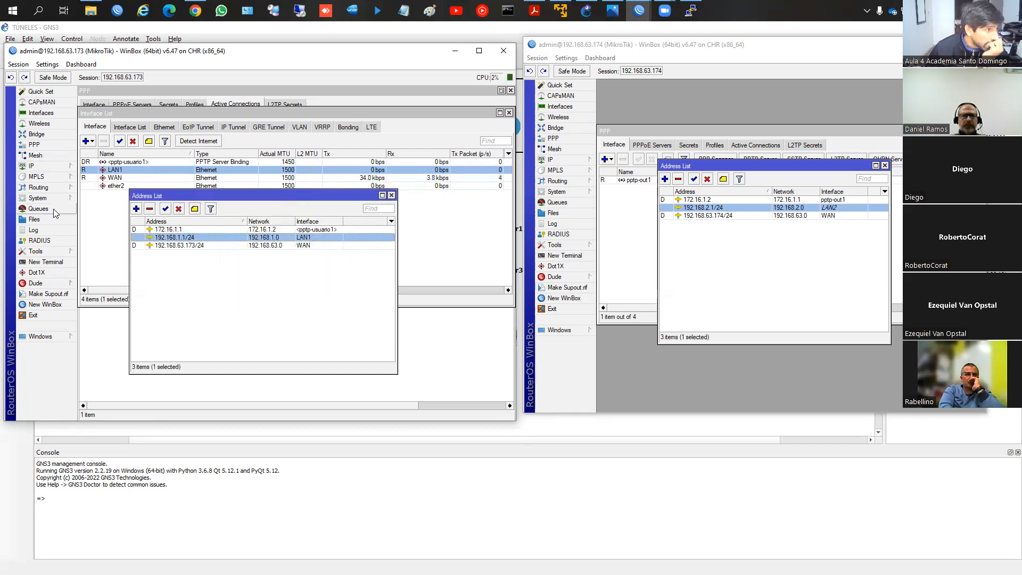
Step: Set DHCP server dhcp1 on router 192.168.63.173 to interface LAN1, check its DHCP network entry, and close the DHCP server window
click(51, 166)
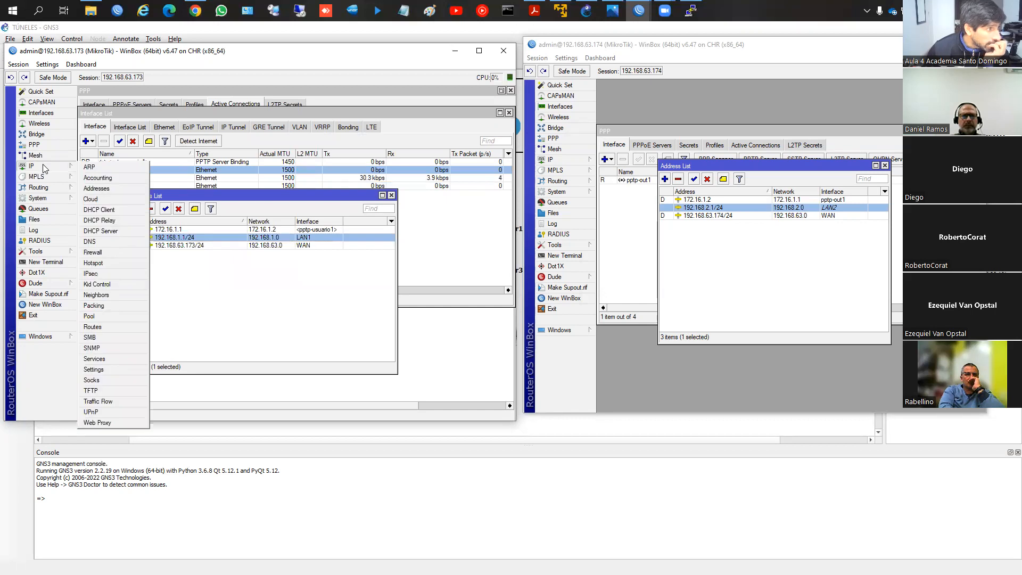
click(101, 231)
click(213, 220)
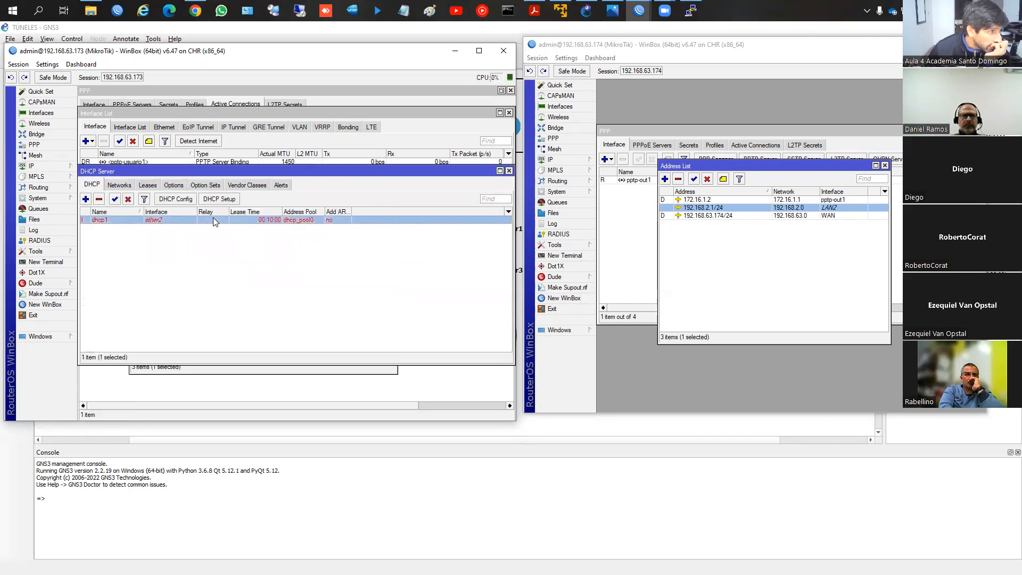
double_click(170, 220)
click(334, 167)
click(320, 184)
click(370, 168)
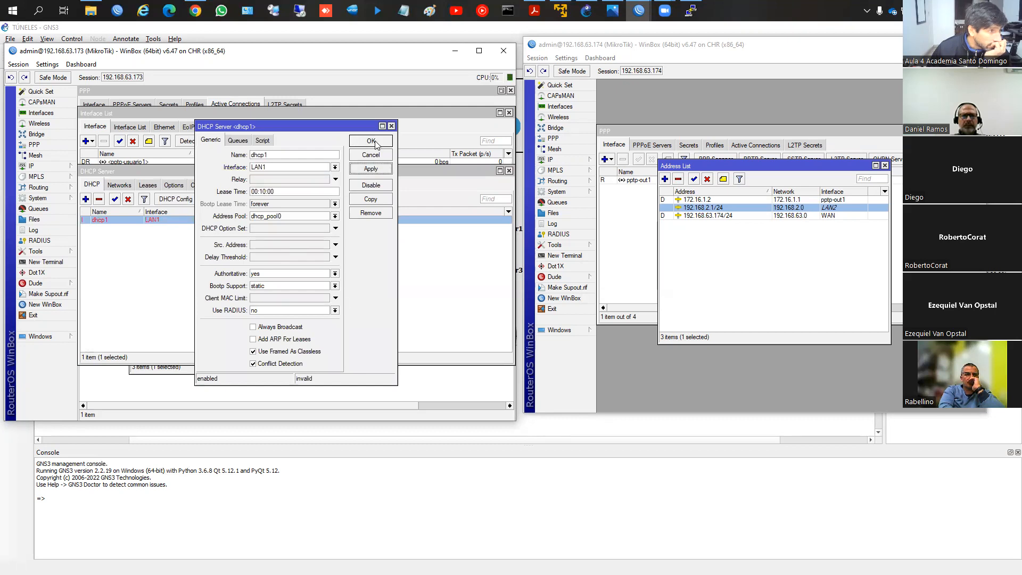
click(371, 141)
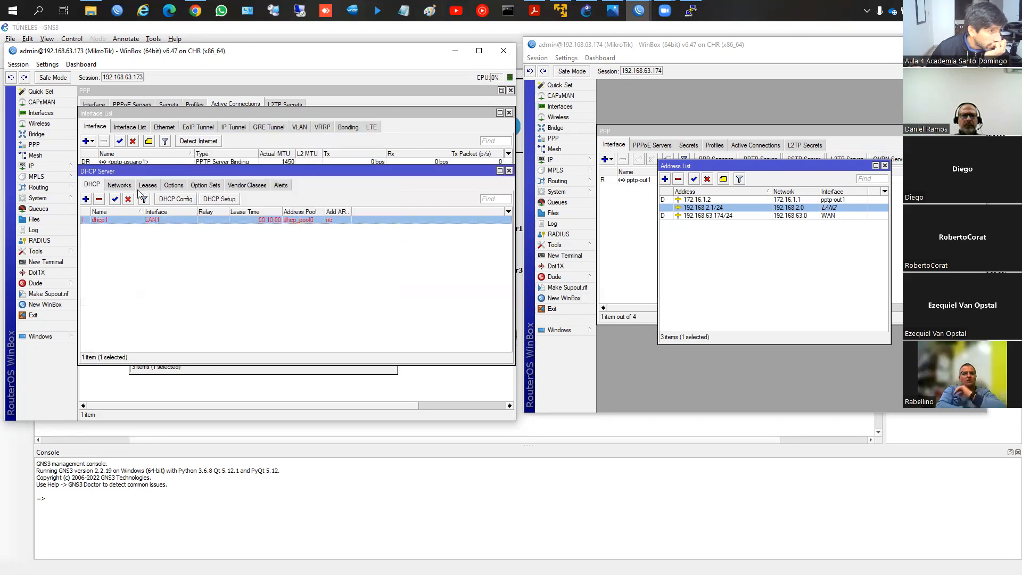
click(118, 184)
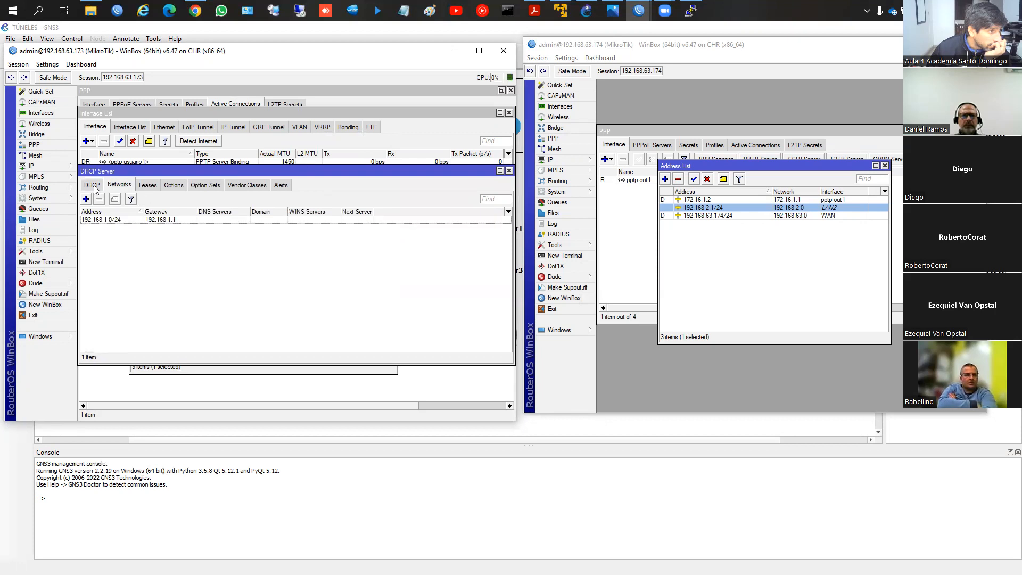
click(93, 184)
click(508, 171)
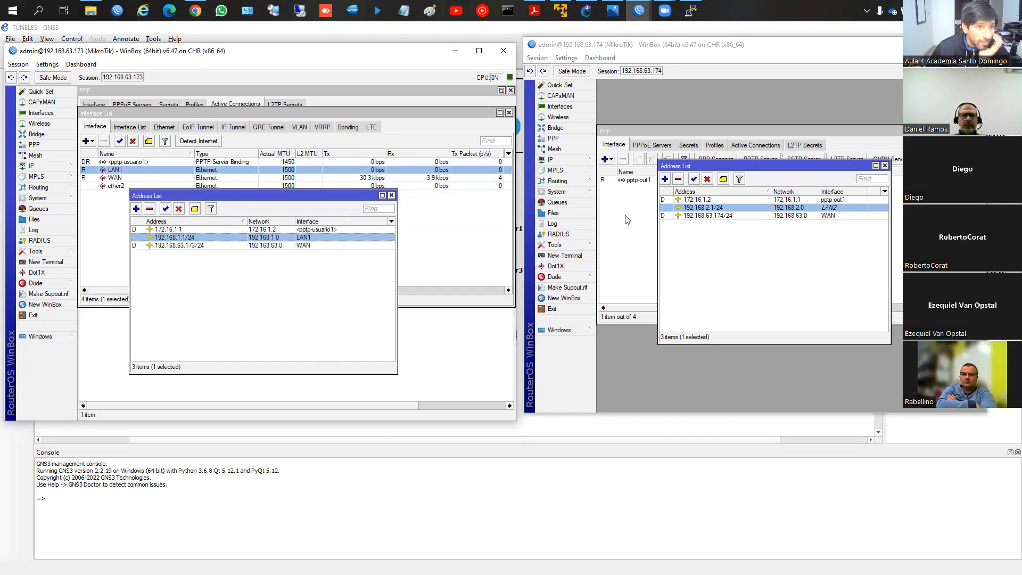
Step: Rename interface LAN2 to ether2 on router 192.168.63.174
click(560, 106)
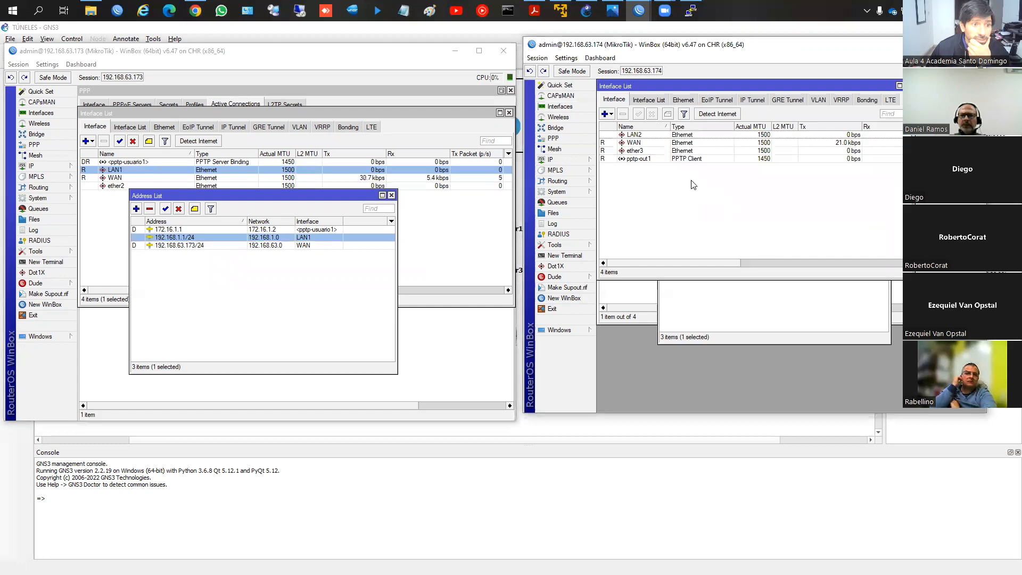
click(655, 136)
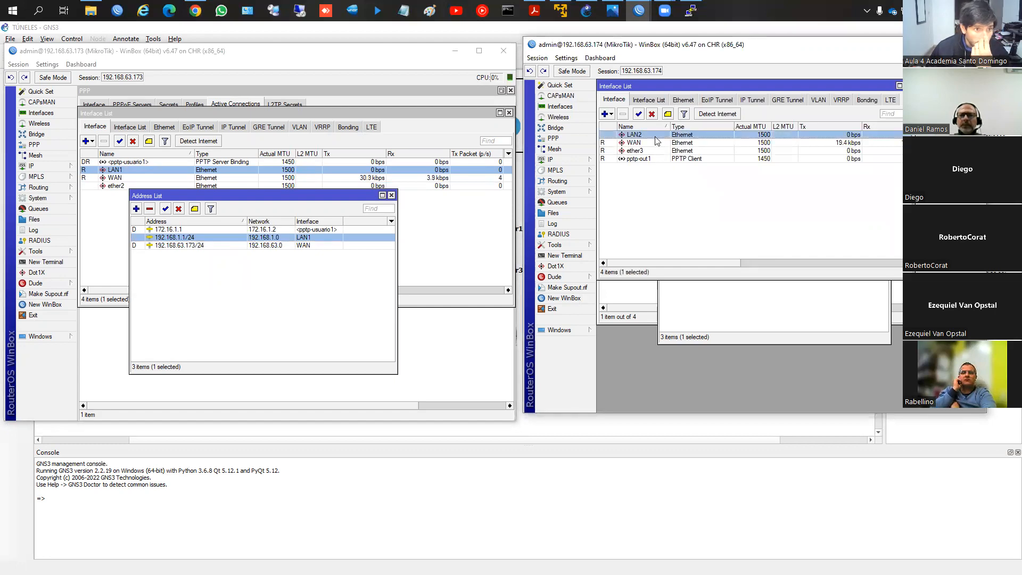
double_click(655, 138)
text(ether2)
key(Return)
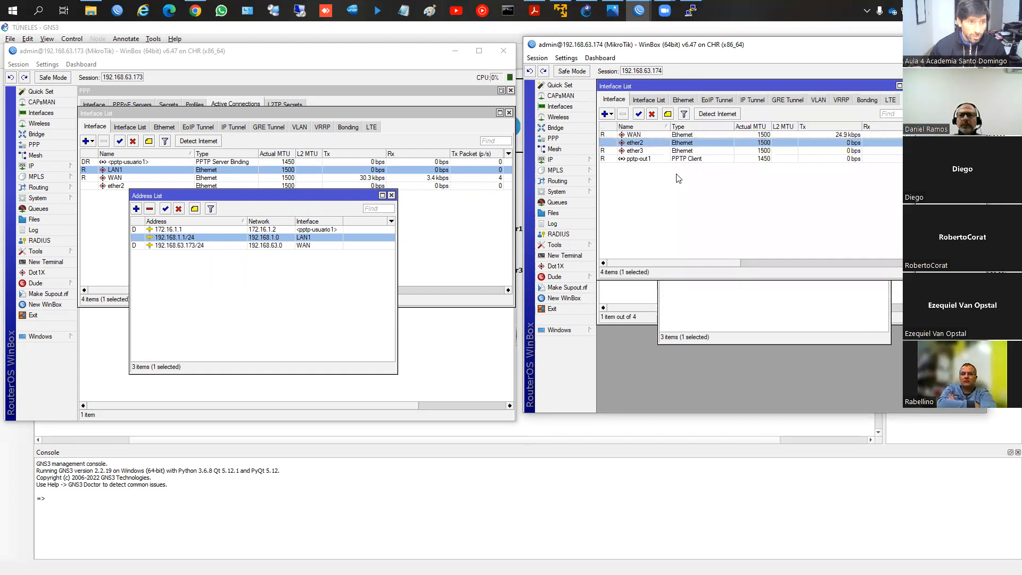
Step: Rename interface ether3 to LAN2 on router 192.168.63.174
double_click(660, 151)
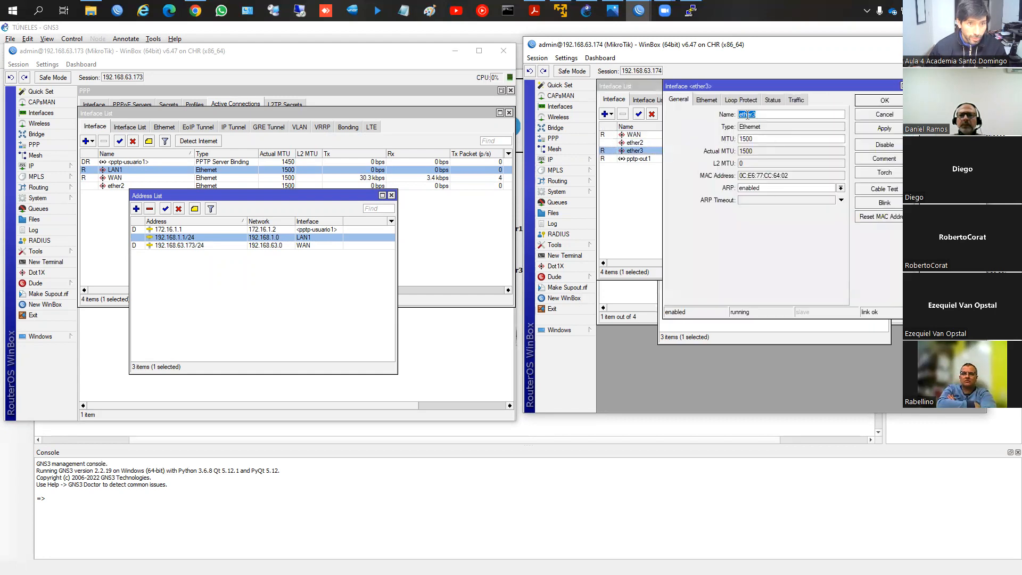
text(LAN2)
key(Return)
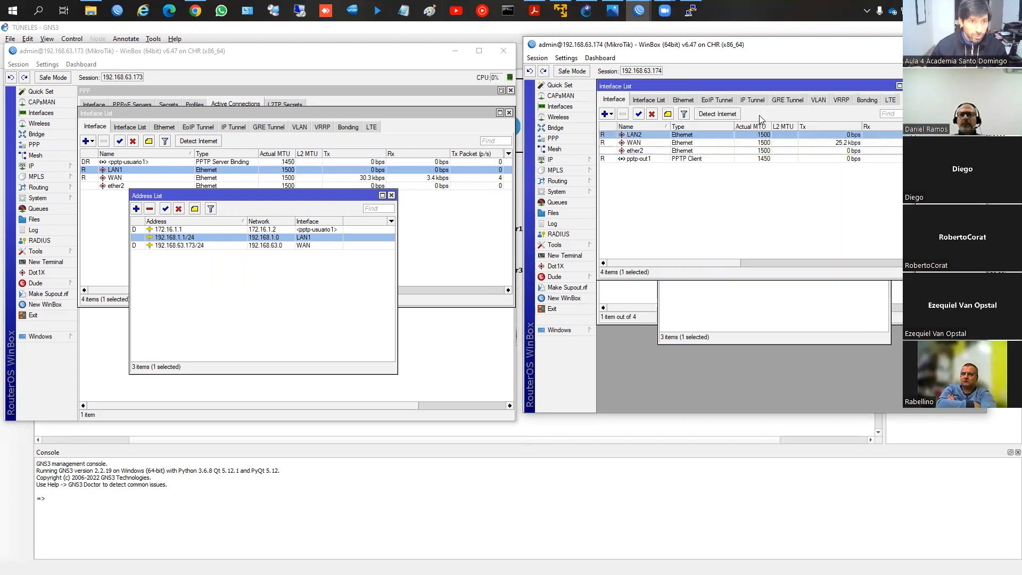
Step: Assign the 192.168.2.1/24 address to interface LAN2 on router 192.168.63.174
click(551, 159)
click(617, 170)
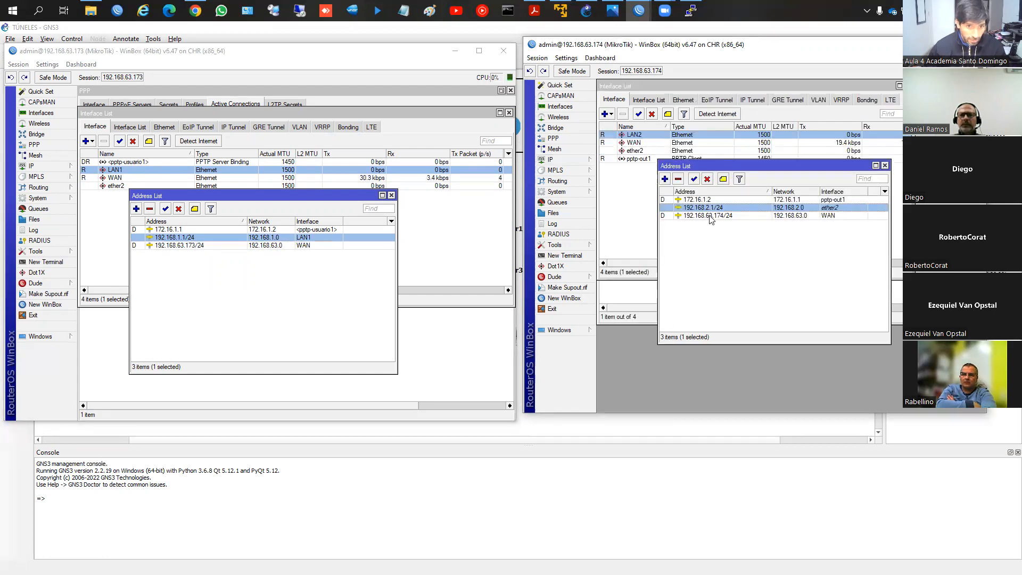
double_click(713, 208)
click(808, 179)
click(769, 195)
click(843, 156)
Step: Set DHCP server dhcp1 on router 192.168.63.174 to interface LAN2, check its networks, and close the DHCP server and address windows
click(554, 159)
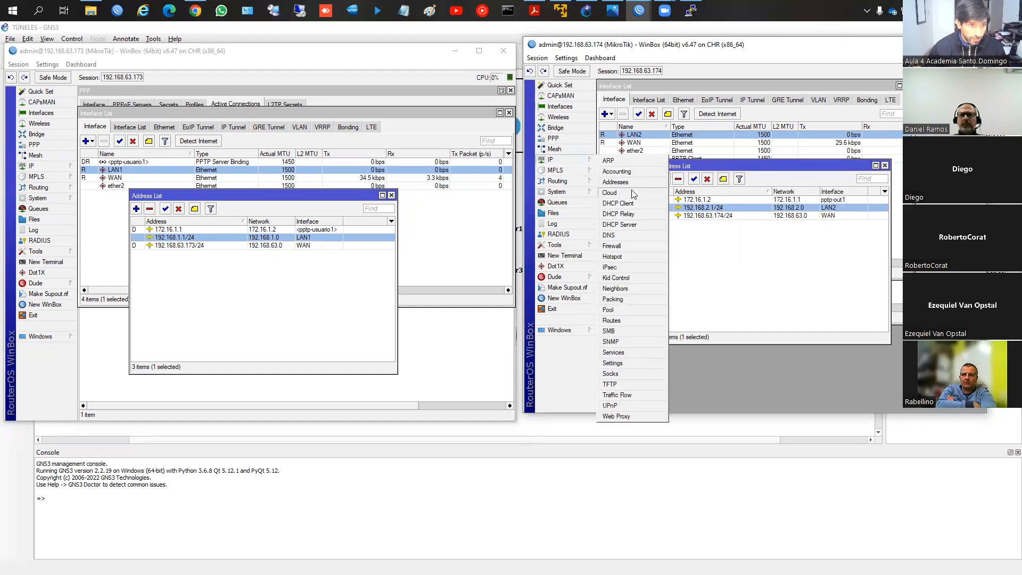
click(631, 223)
double_click(712, 148)
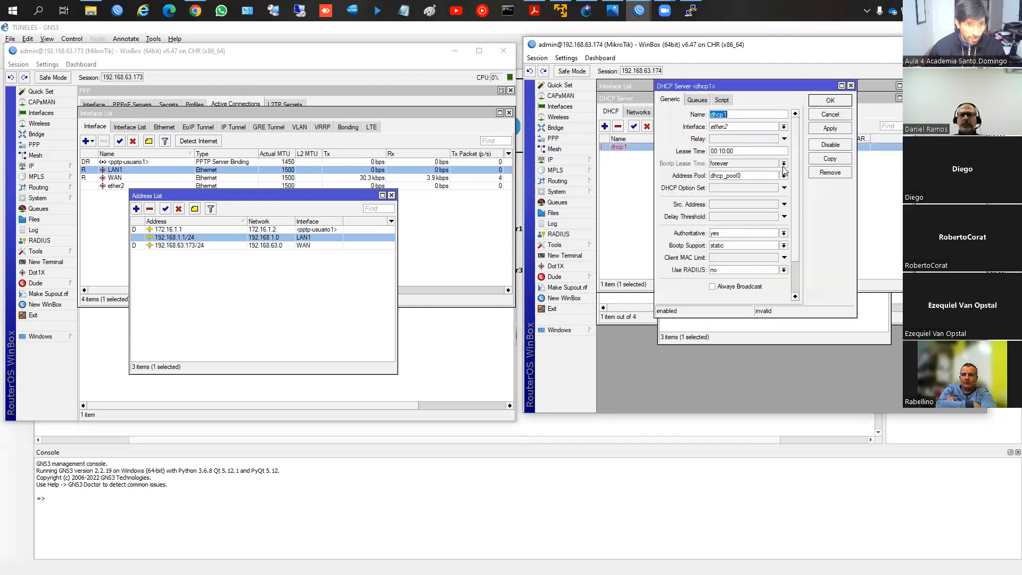
click(748, 128)
click(738, 135)
click(834, 132)
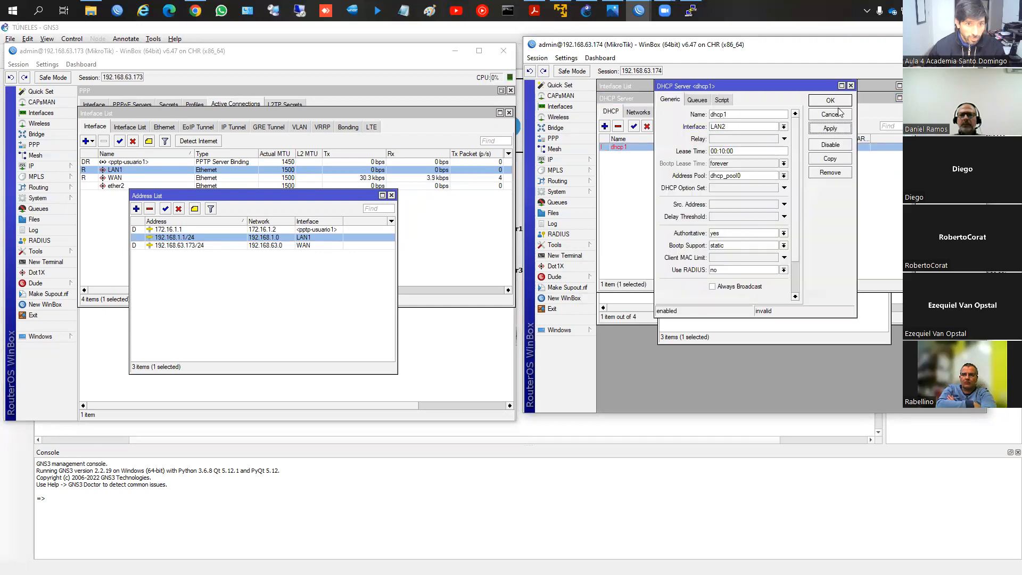
click(837, 105)
click(634, 113)
click(611, 112)
click(908, 98)
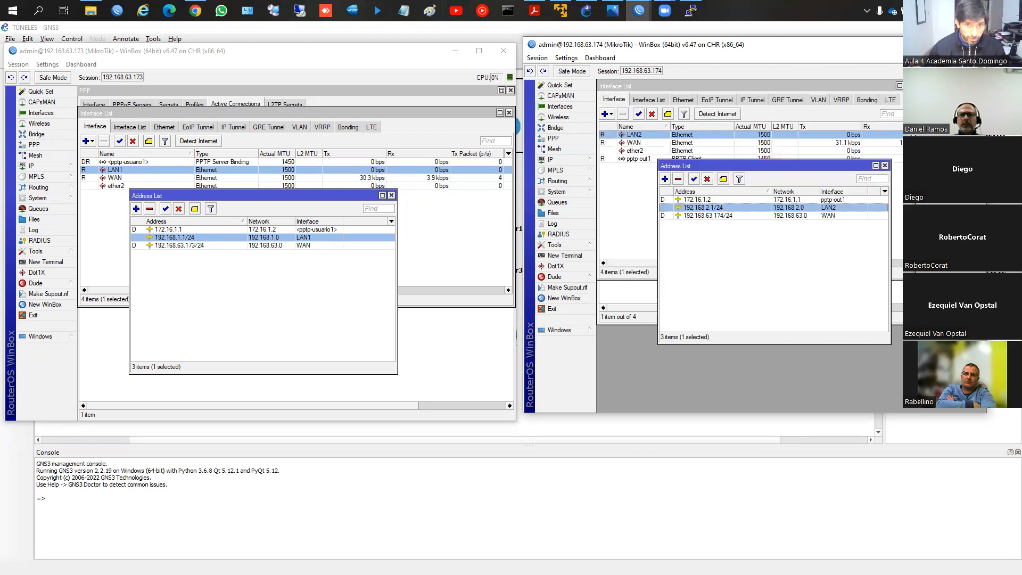
click(885, 166)
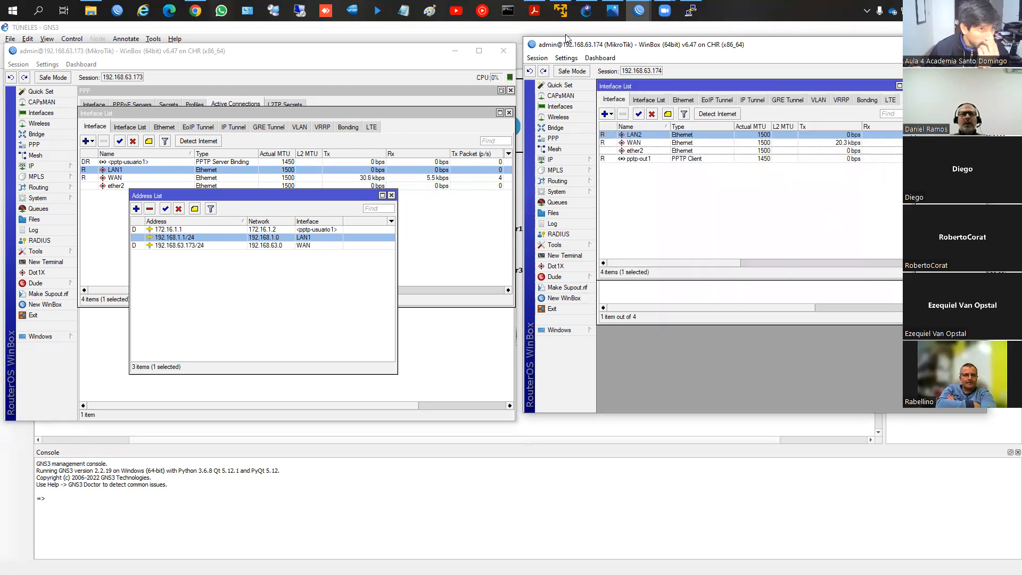
Step: Request an address for PC1 with the ip dhcp command in its console, and leave the prompt empty
click(690, 10)
text(ip dhcp)
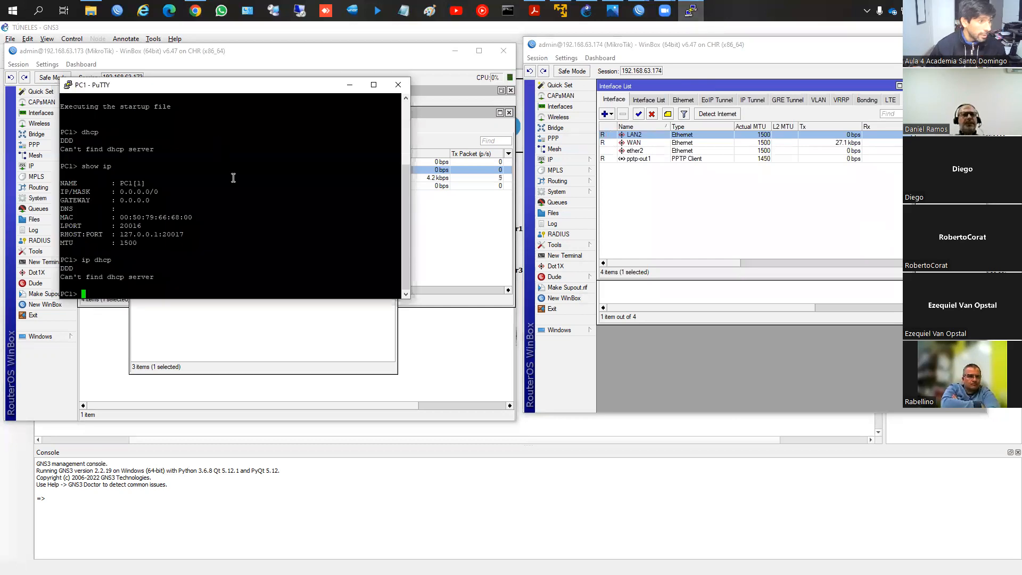
key(Return)
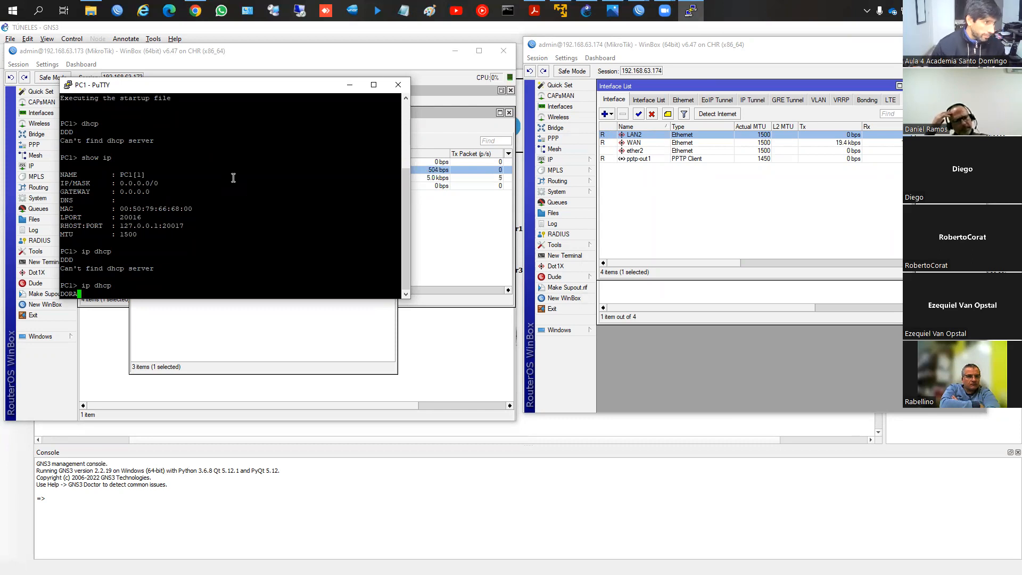
key(Up)
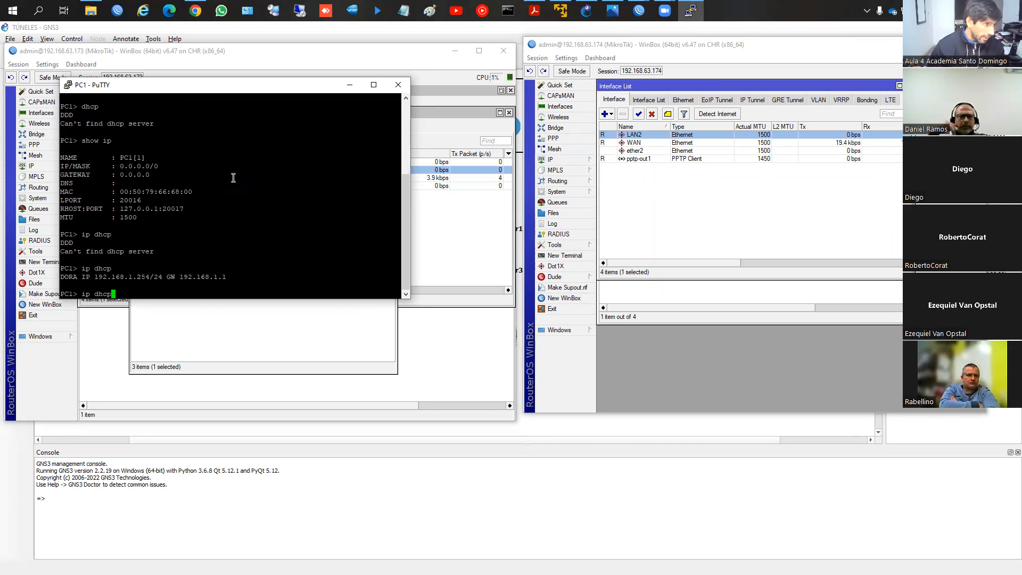
key(BackSpace)
key(BackSpace)
key(BackSpace)
key(BackSpace)
key(BackSpace)
key(BackSpace)
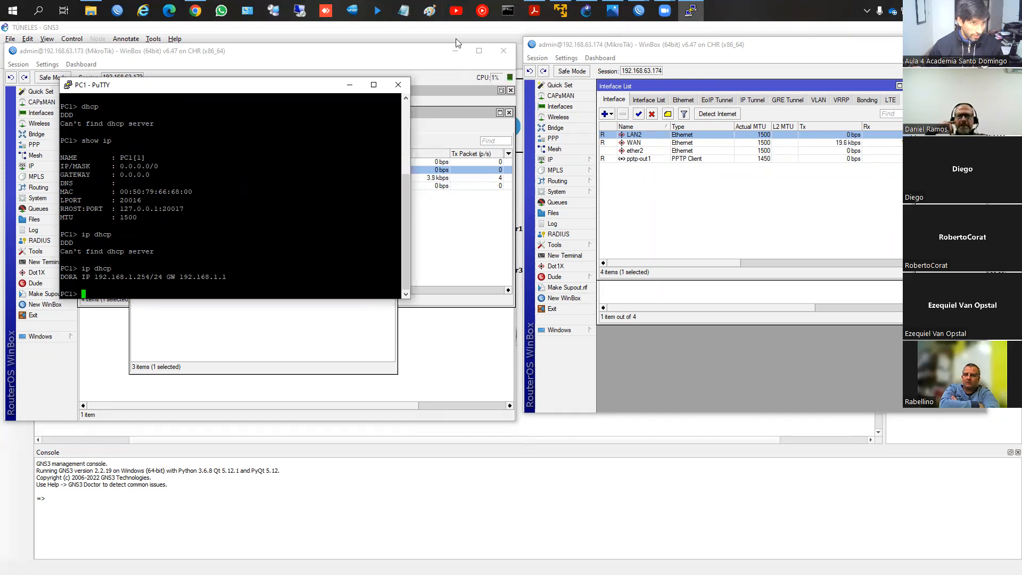
Step: Open the PC2 console from the GNS3 topology and show it side by side with the PC1 console
click(588, 10)
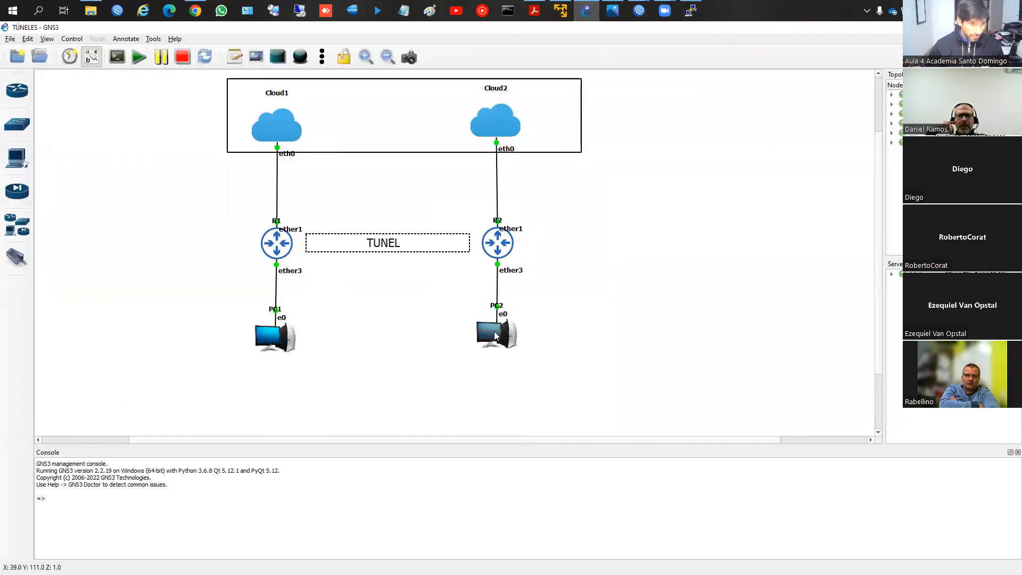
right_click(495, 87)
click(524, 105)
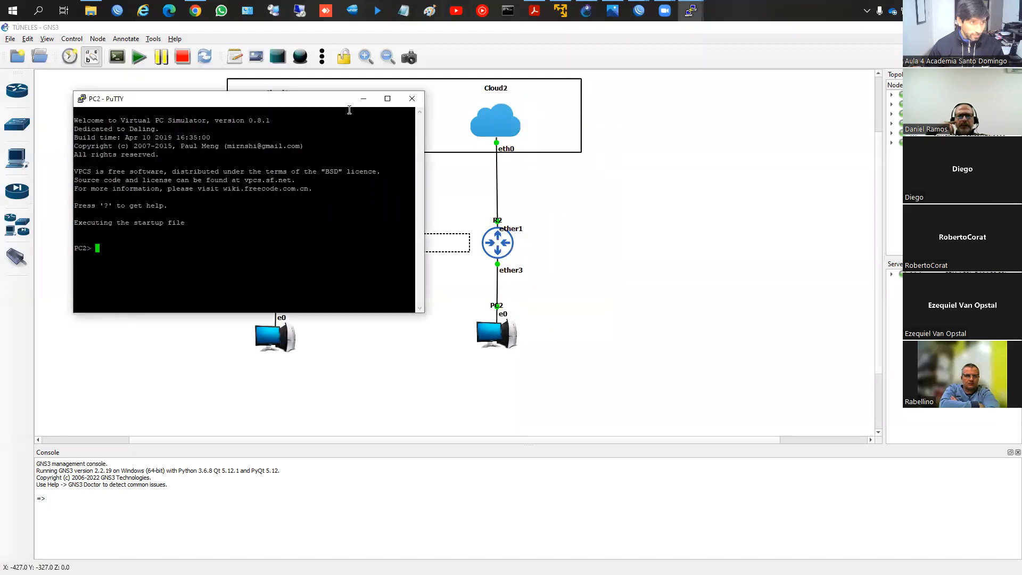
drag(367, 105, 843, 121)
mouse_move(690, 10)
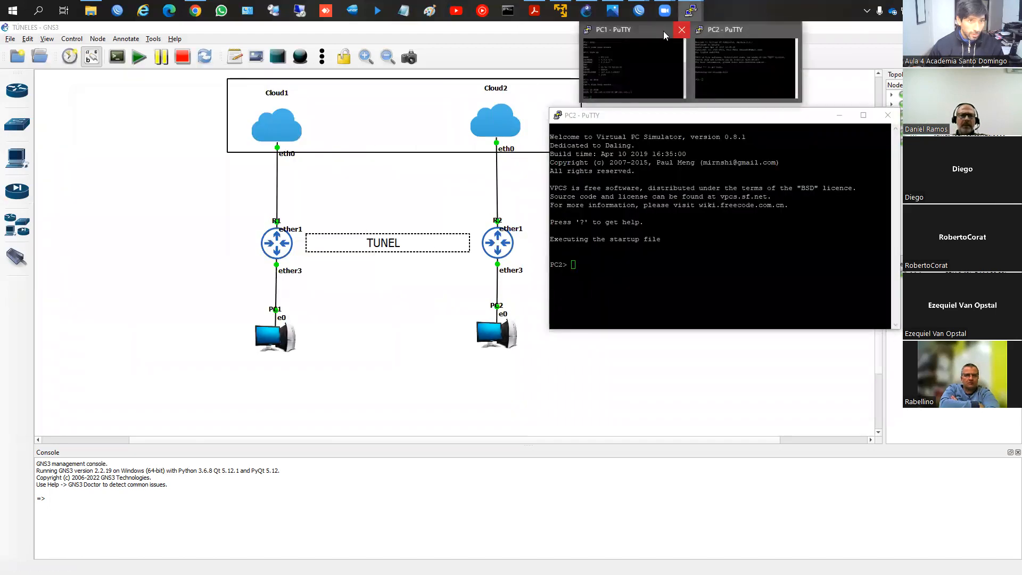
click(630, 67)
Step: Request an address for PC2 with the dhcp command in its console
click(655, 246)
text(show ip)
key(BackSpace)
key(BackSpace)
key(BackSpace)
key(BackSpace)
key(BackSpace)
key(BackSpace)
key(BackSpace)
text(dhcp)
key(Return)
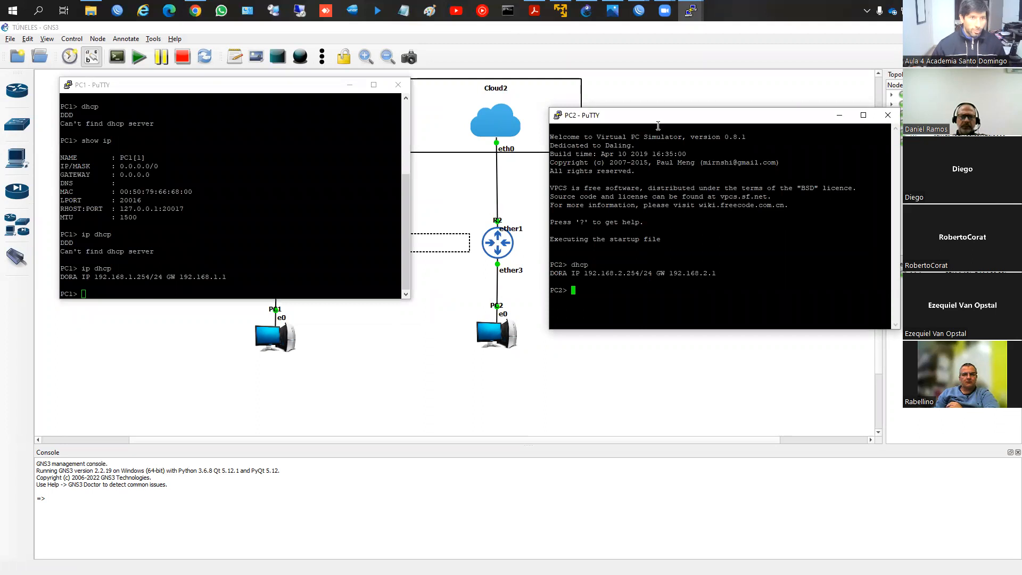
Step: Begin a ping command on PC1 and move both PC consoles below the routers in the topology
drag(660, 115, 660, 89)
click(266, 234)
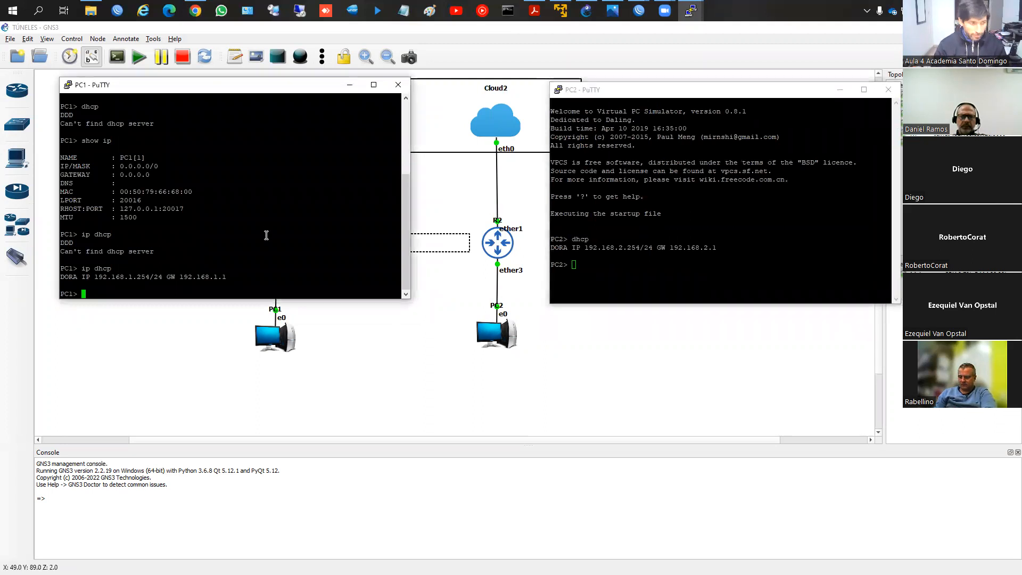
key(BackSpace)
text(ping)
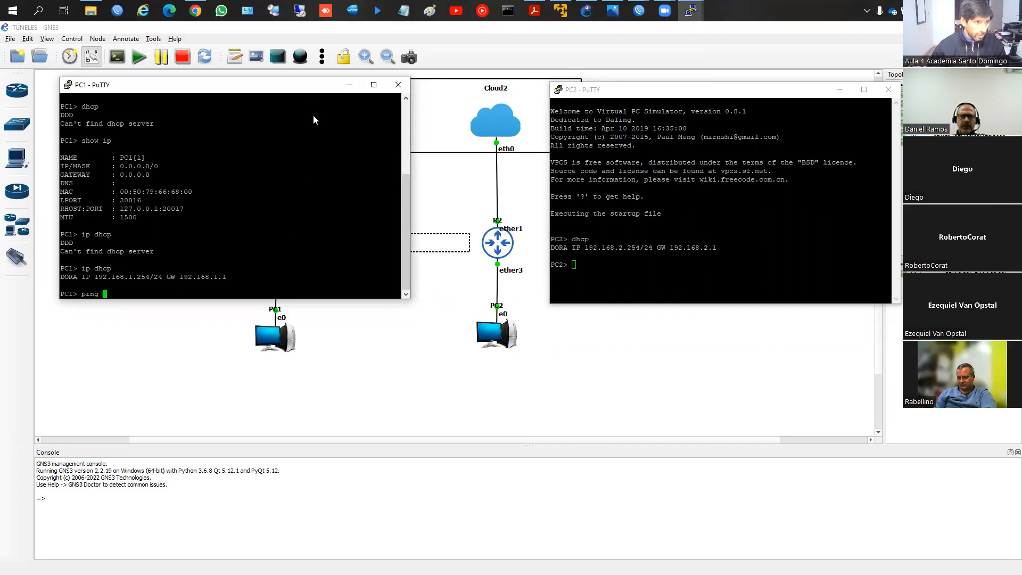
drag(313, 85, 340, 349)
click(702, 101)
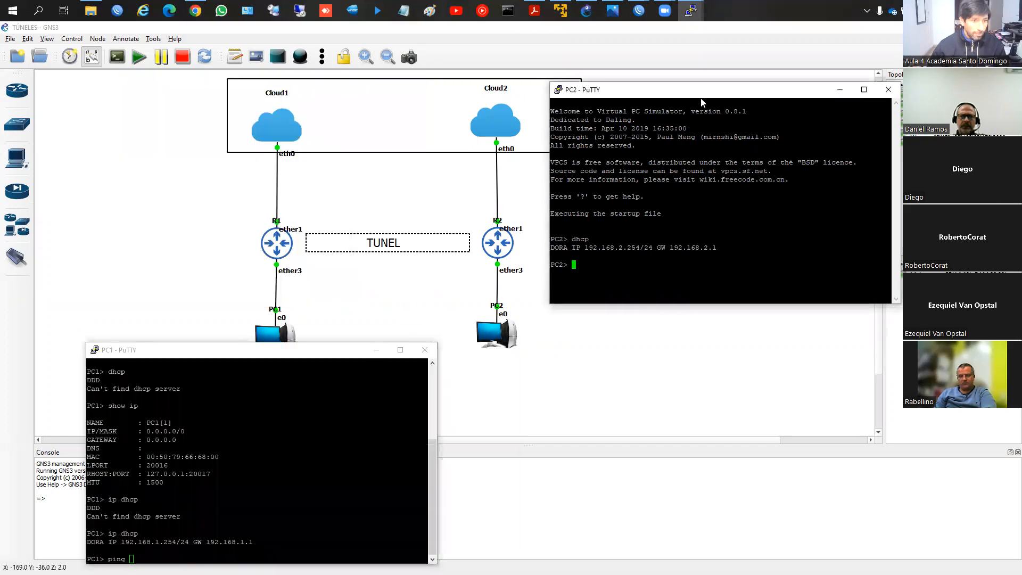
drag(702, 101, 677, 346)
Step: Close the interface and address lists on router 192.168.63.173, restore its PPP window, and select the usuario1 active connection
mouse_move(639, 11)
click(589, 58)
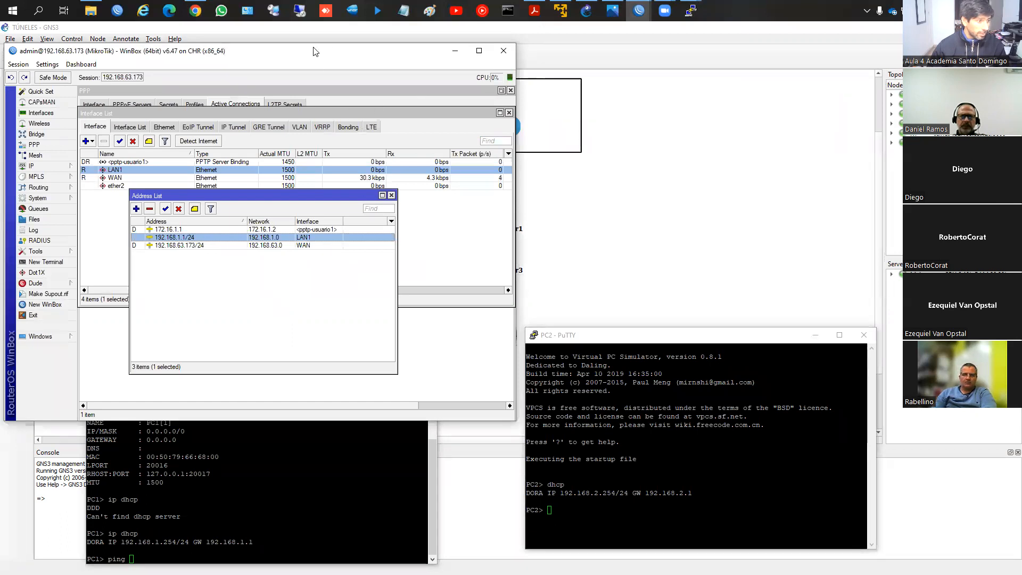
drag(317, 49, 316, 28)
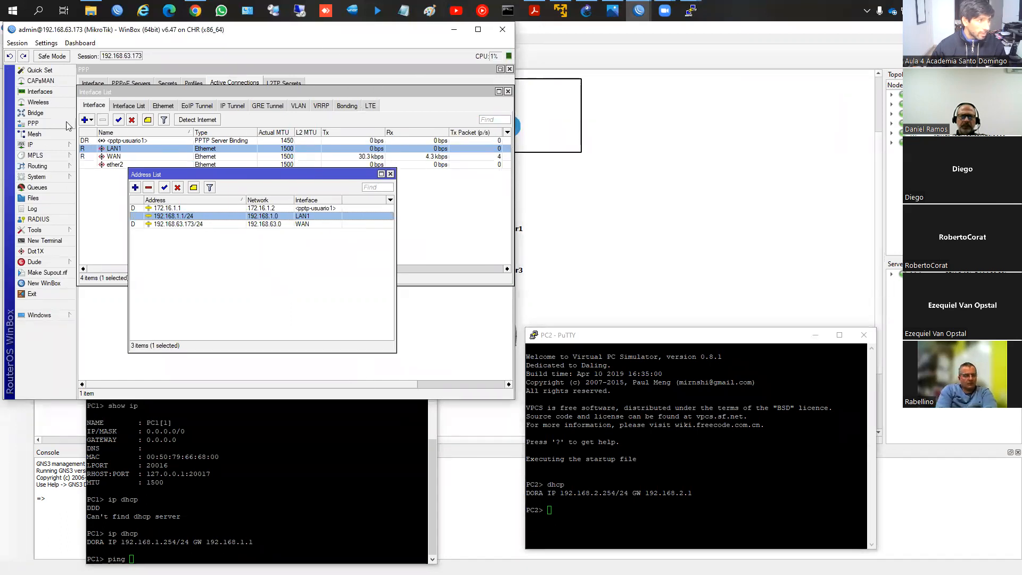
click(507, 91)
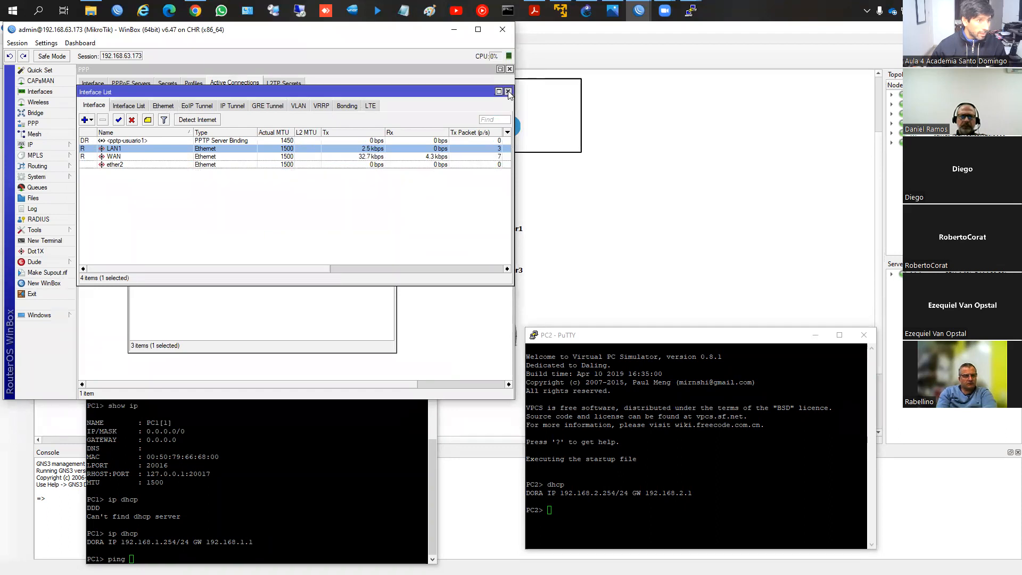
click(390, 174)
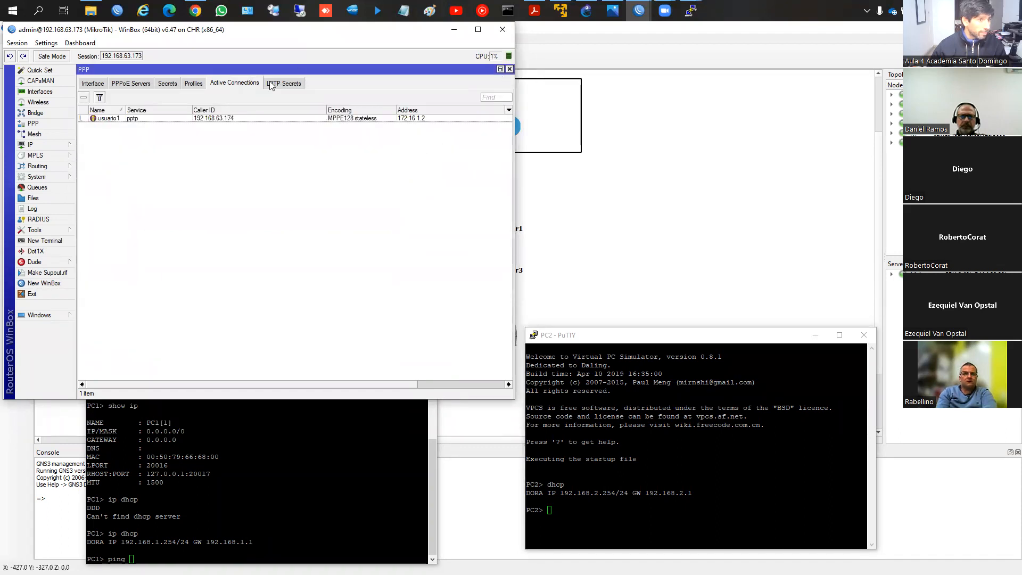
click(500, 70)
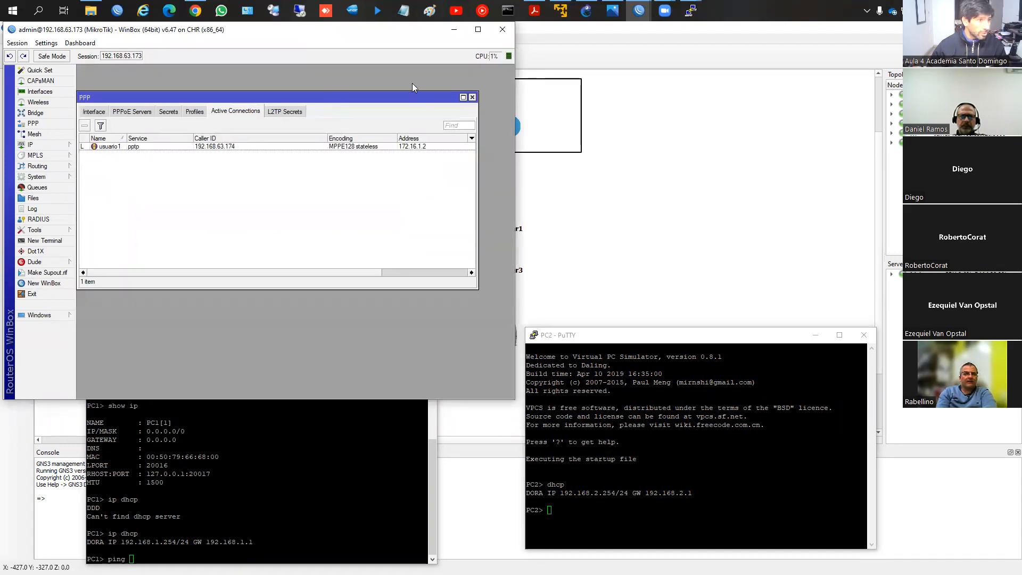
click(198, 147)
Step: Close the interface list on router 192.168.63.174, then check its pptp-out1 client and its IP address list
mouse_move(637, 14)
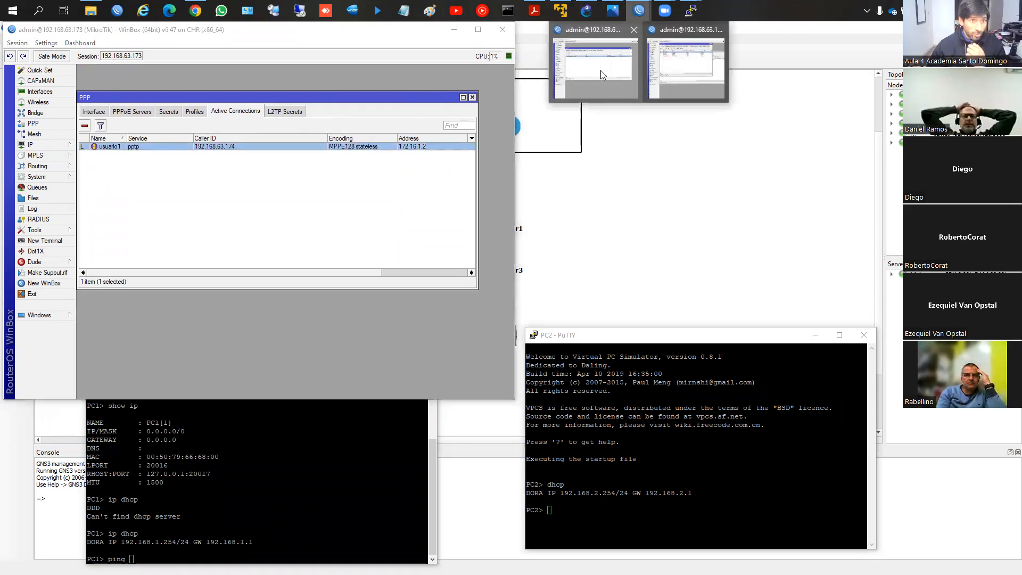
click(664, 55)
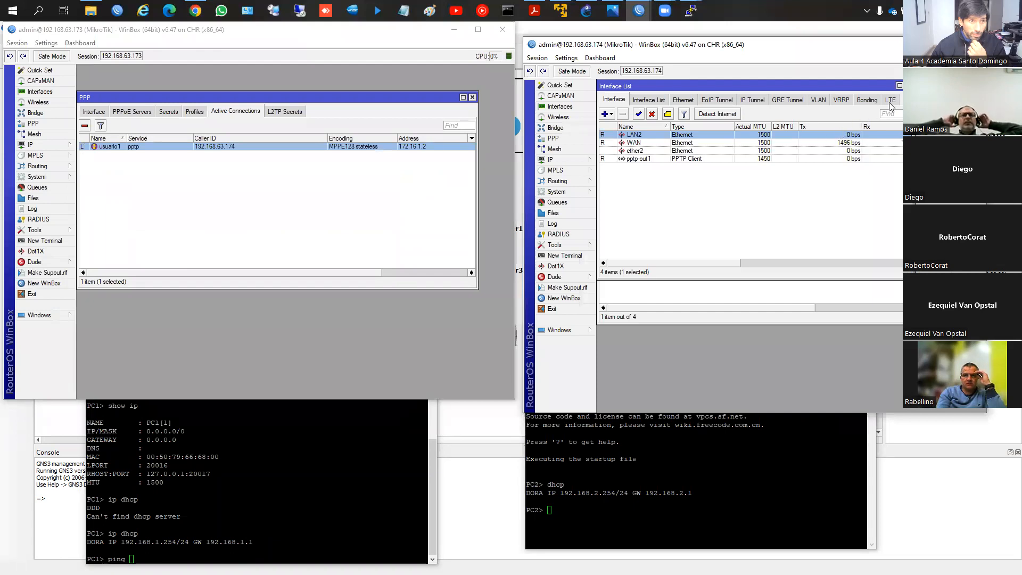
click(908, 86)
click(653, 182)
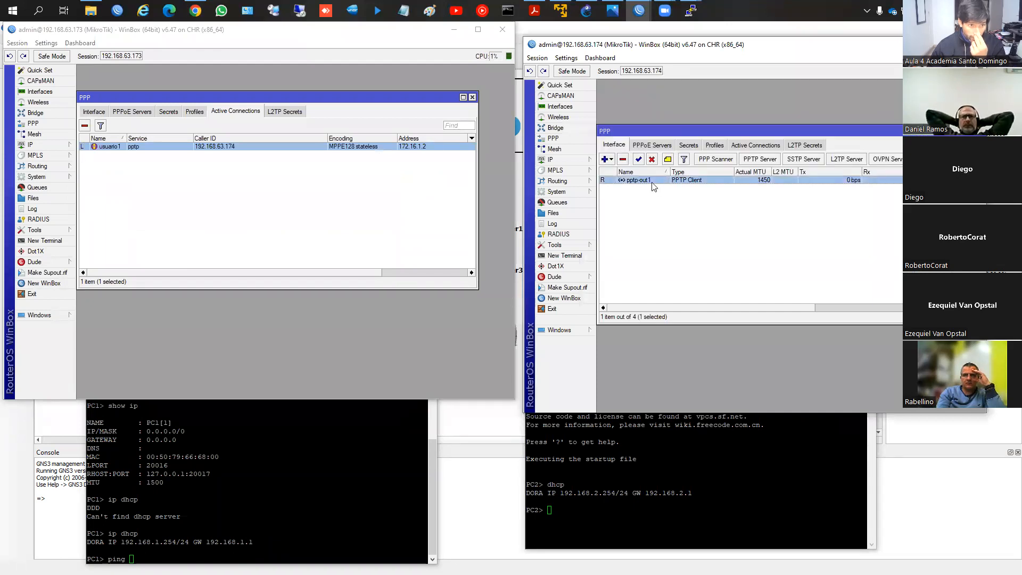
click(559, 159)
click(612, 180)
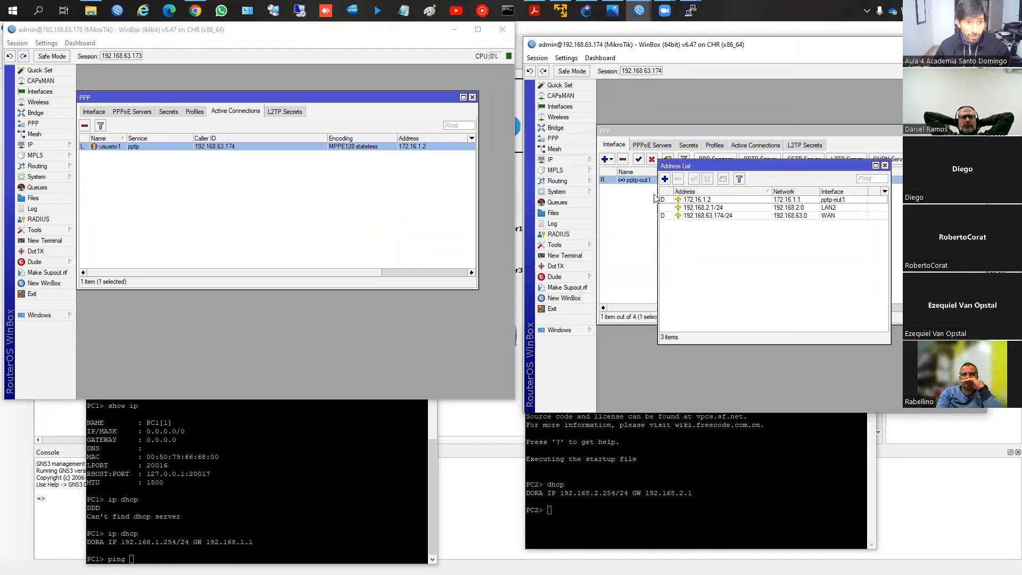
click(884, 165)
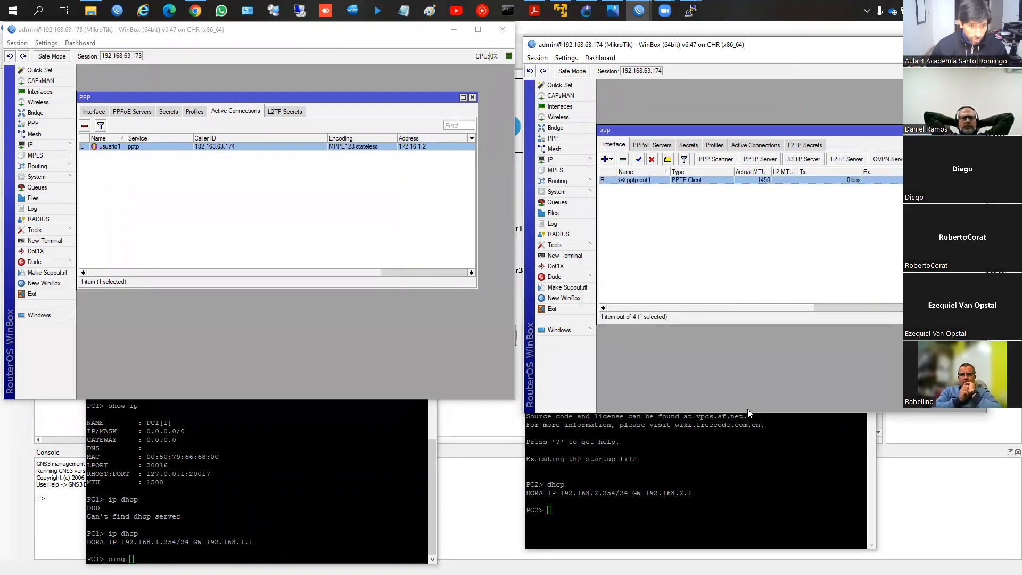
Step: Shorten both WinBox windows and arrange the PC1 and PC2 consoles beneath them so all four are readable
drag(743, 413, 743, 363)
click(377, 401)
drag(376, 401, 375, 345)
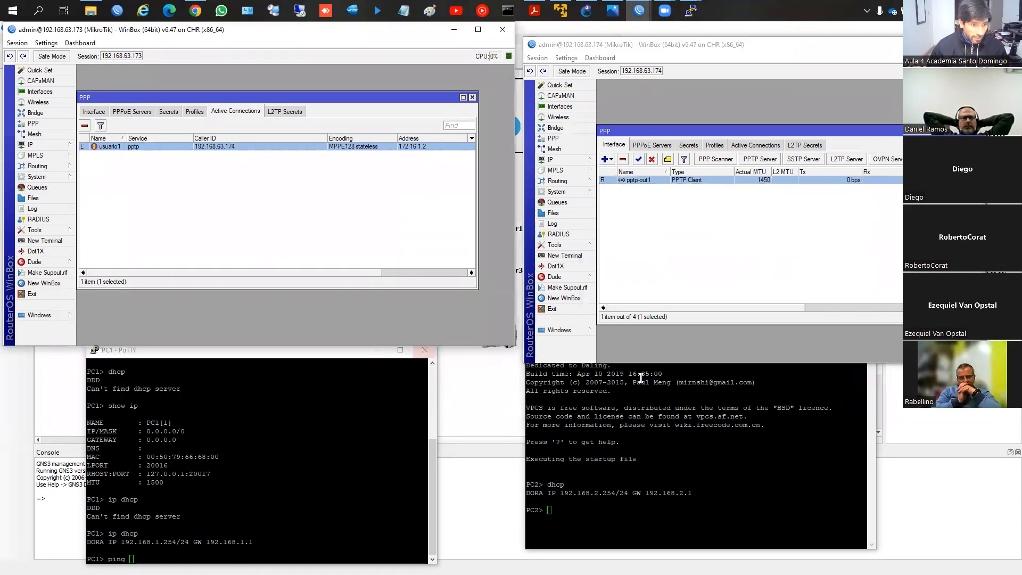
click(361, 431)
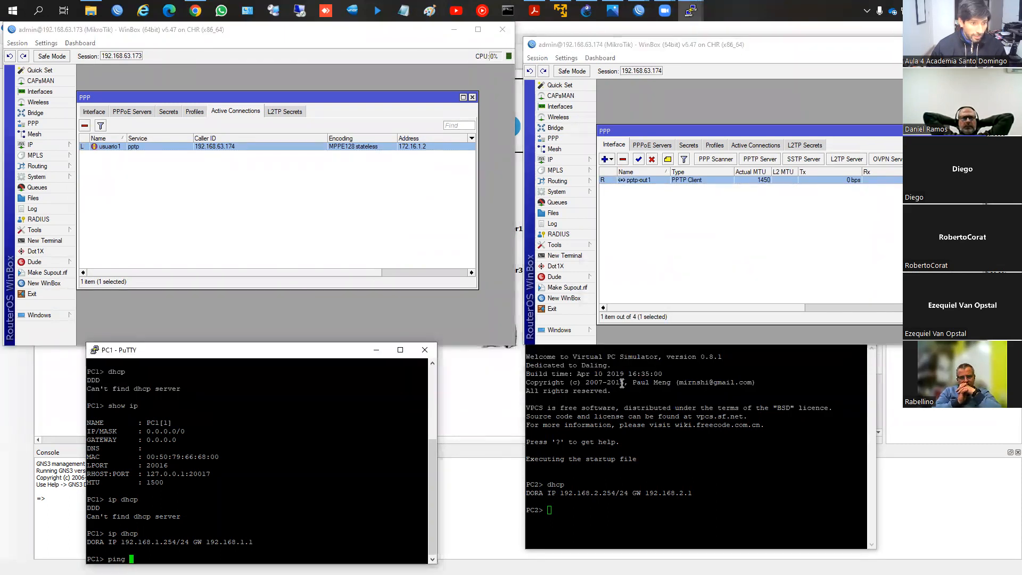
click(716, 367)
drag(715, 330, 714, 339)
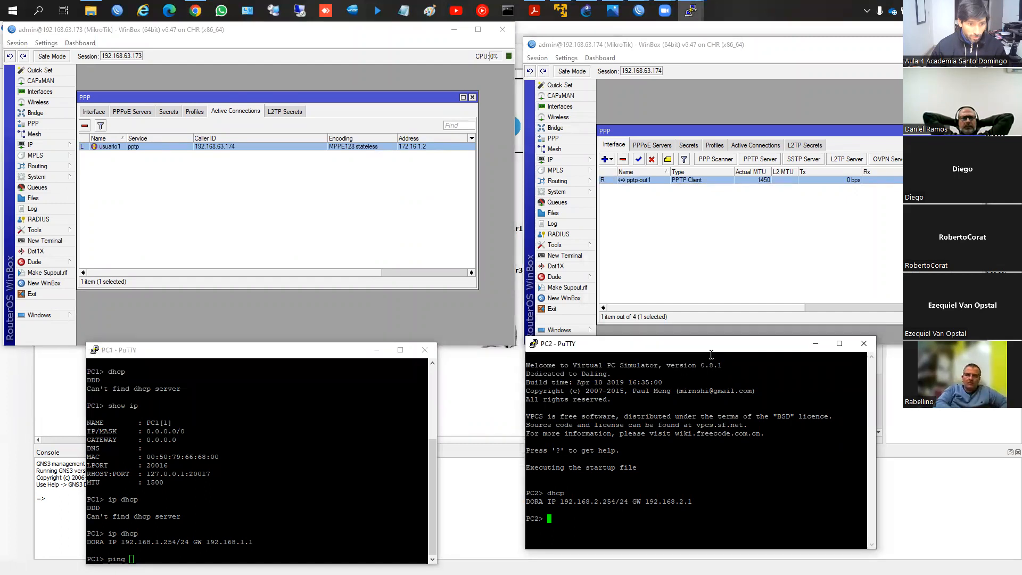
click(289, 458)
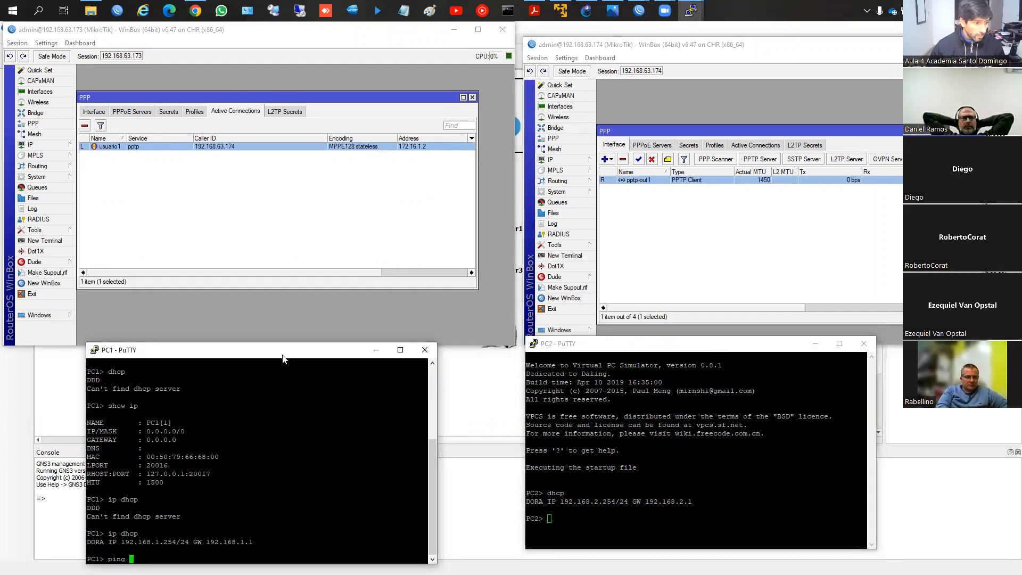
drag(284, 346, 287, 324)
drag(692, 343, 704, 328)
Step: Ping the gateway 192.168.1.1 from the PC1 console
click(293, 498)
text(ping 192.168.2.)
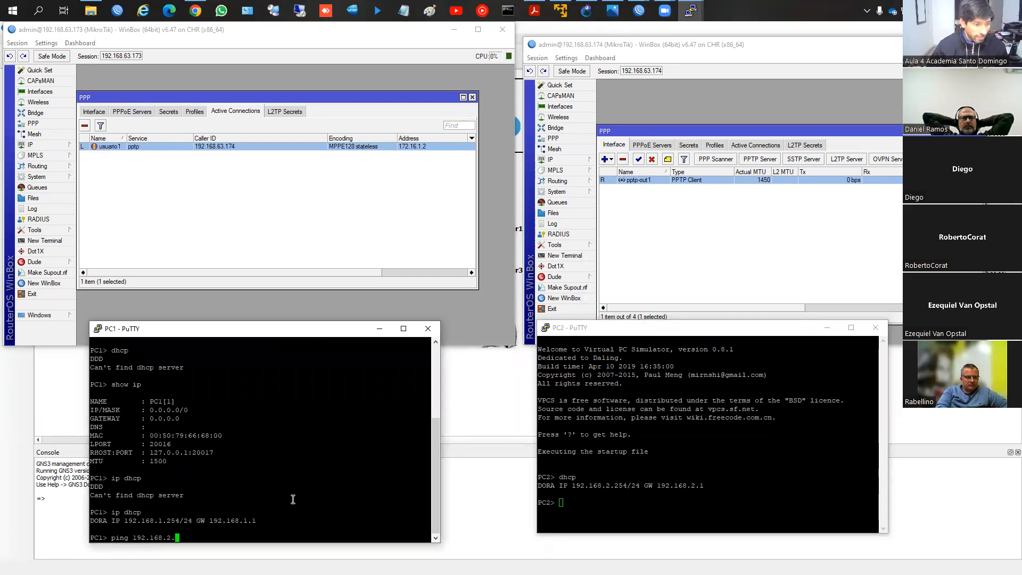
key(BackSpace)
key(BackSpace)
text(.1.1)
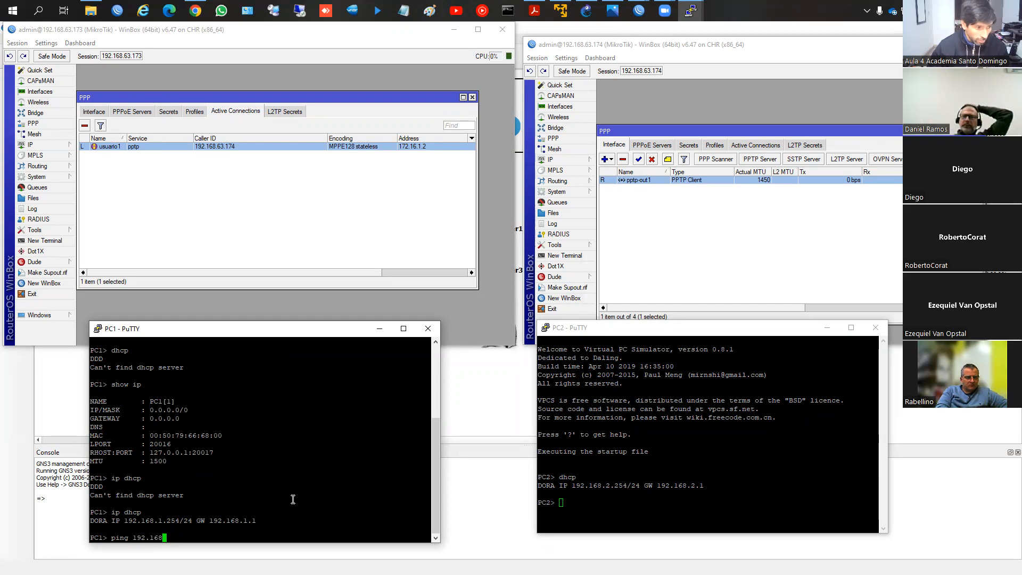
key(Return)
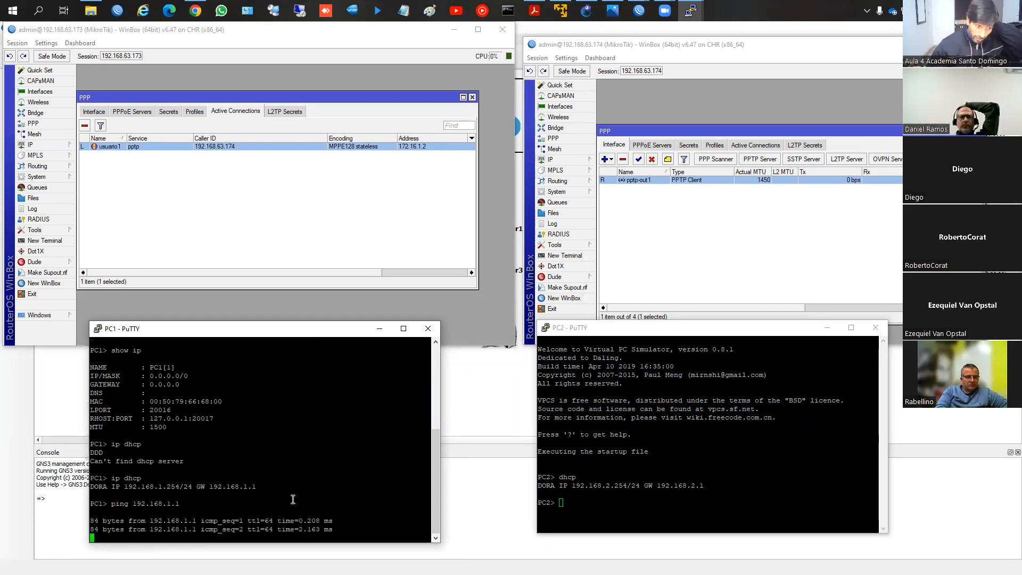
Step: Stop the running ping on PC1 and enter ping 192.168.2.1 at the prompt without running it
key(ctrl+c)
key(Up)
key(BackSpace)
key(BackSpace)
text(2.168.2.1)
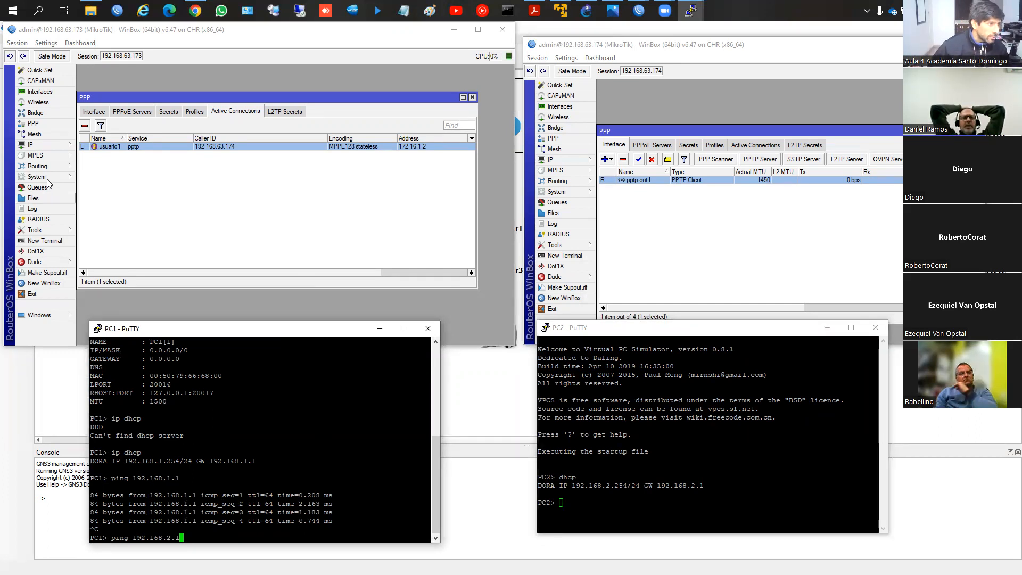
Step: Open the IP route lists on routers 192.168.63.173 and 192.168.63.174 for comparison
click(63, 145)
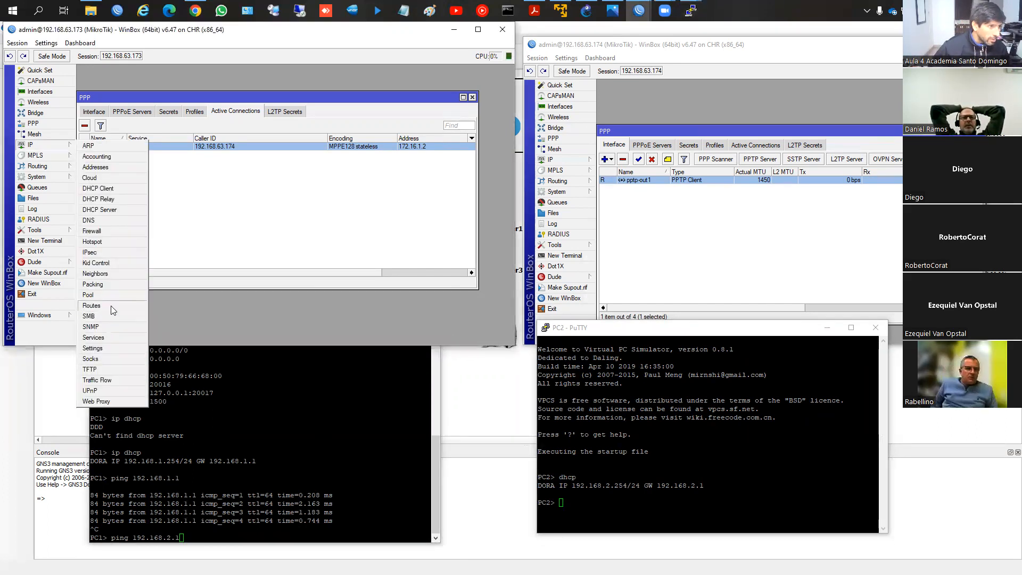
click(91, 305)
click(549, 160)
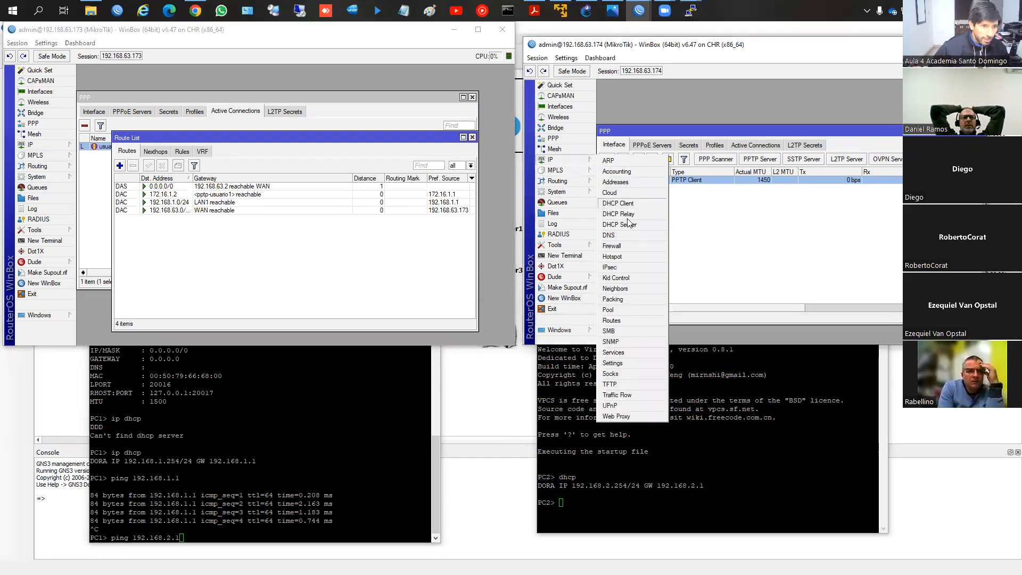
click(612, 319)
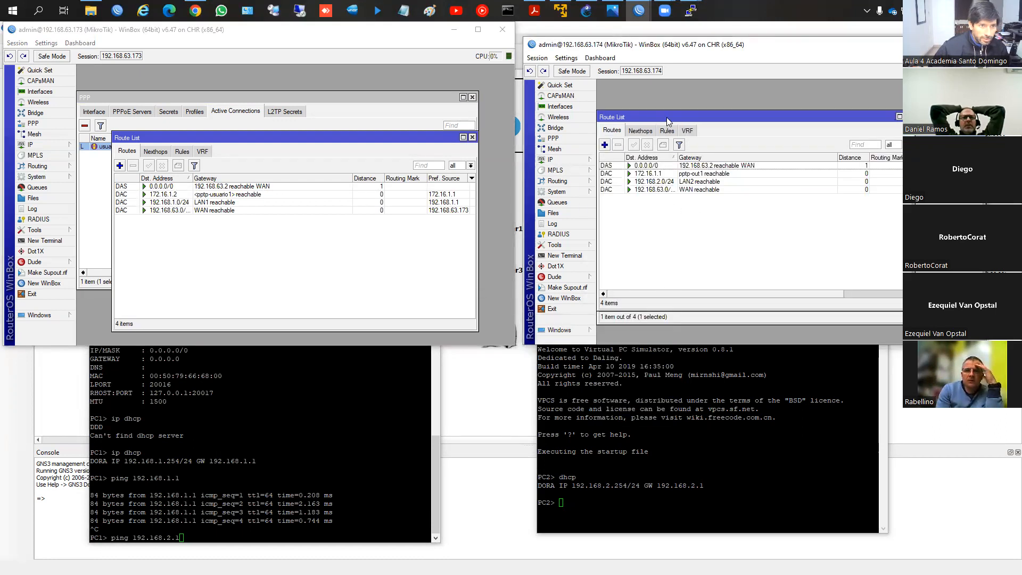
drag(668, 117, 691, 120)
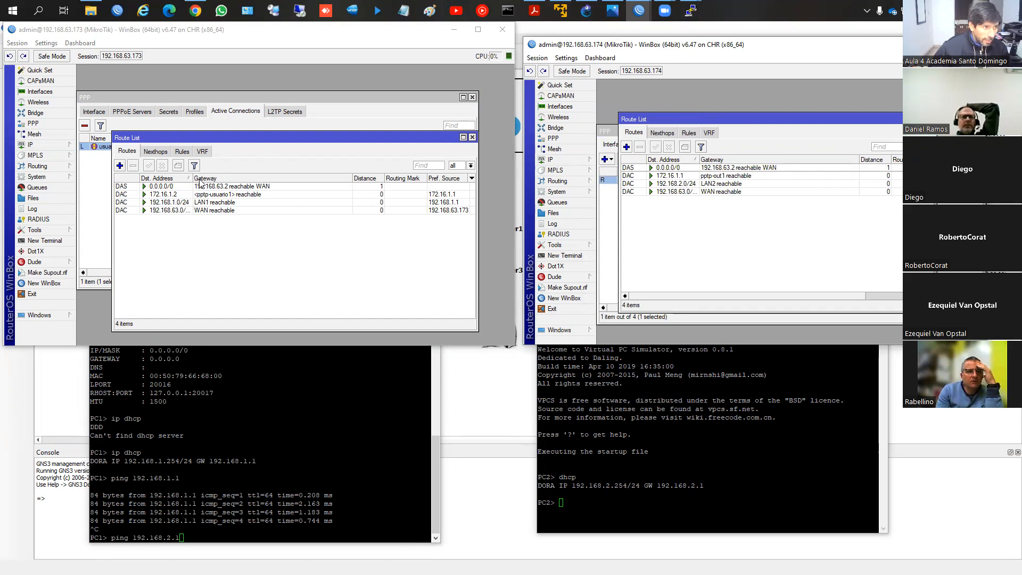
Step: Widen the destination address column in the route list of router 192.168.63.173 and inspect its WAN and LAN1 routes
drag(191, 177, 211, 176)
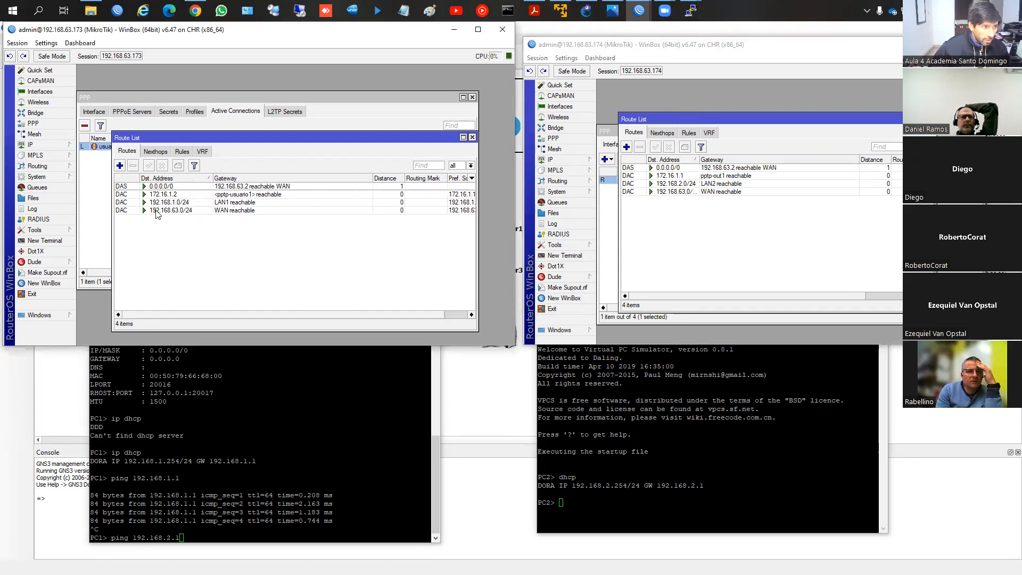
click(157, 212)
click(163, 203)
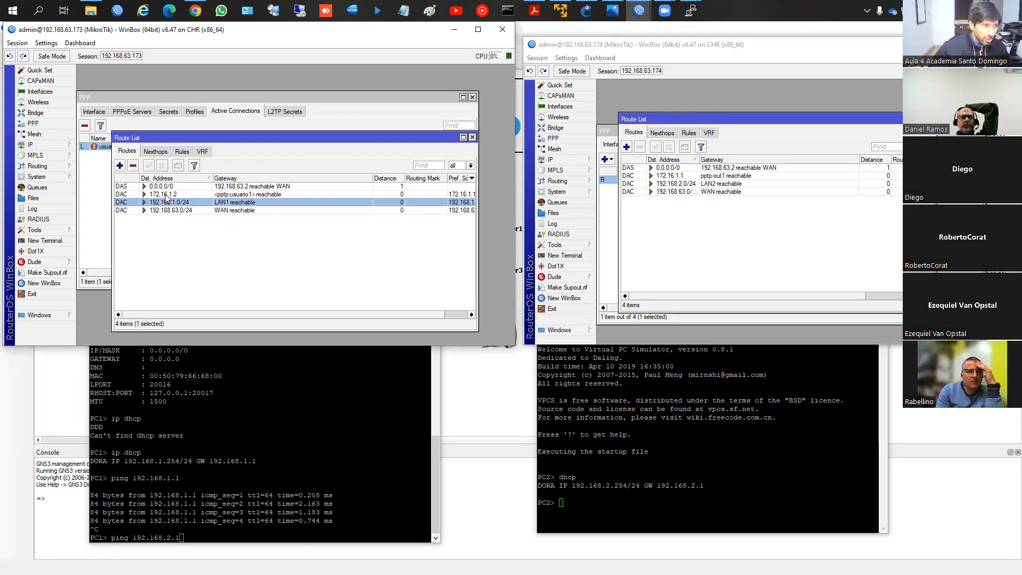
Step: Add a static route to 192.168.2.0/24 through gateway 172.16.1.2 on router 192.168.63.173 and apply it
click(166, 195)
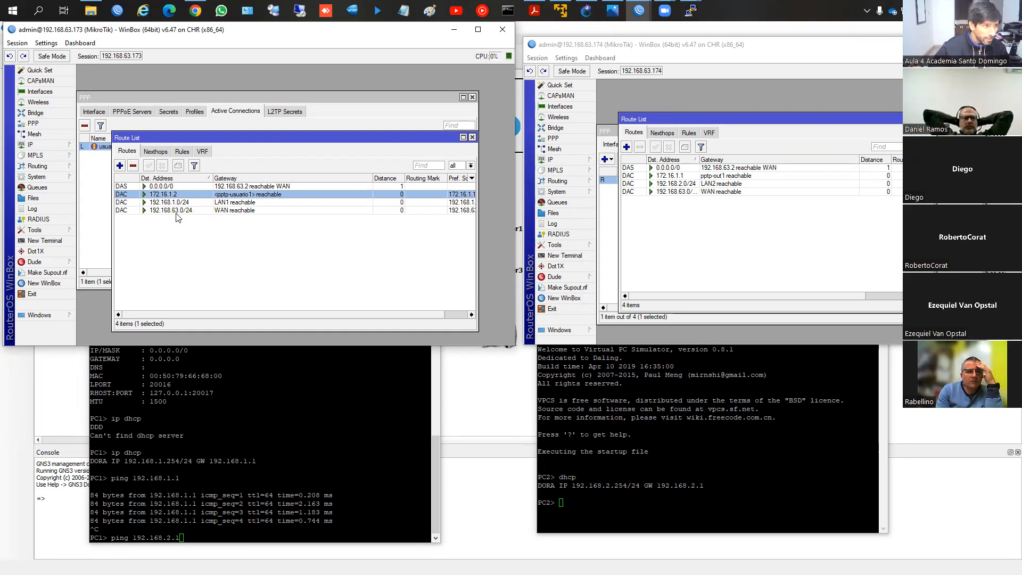
click(173, 186)
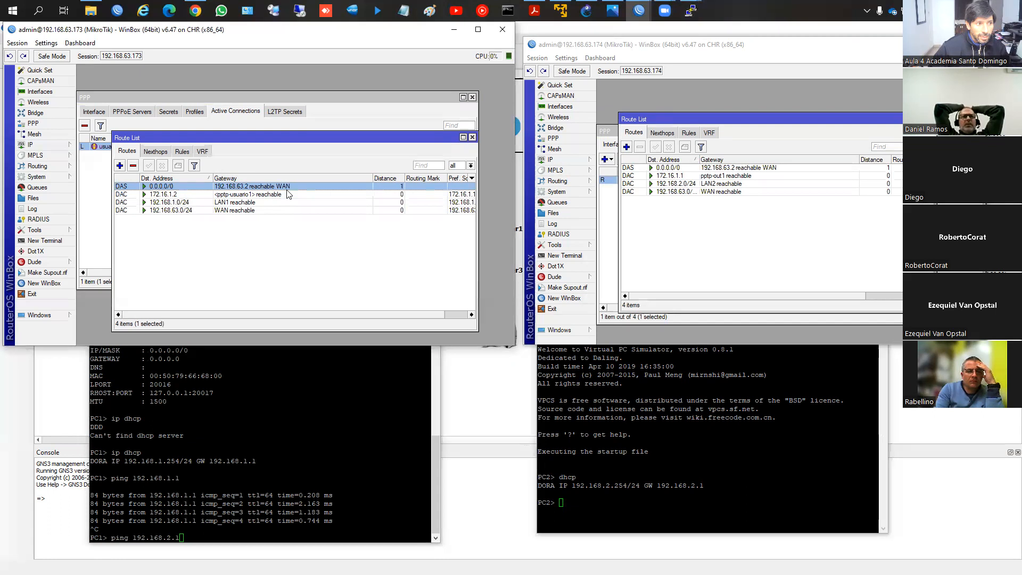
click(225, 195)
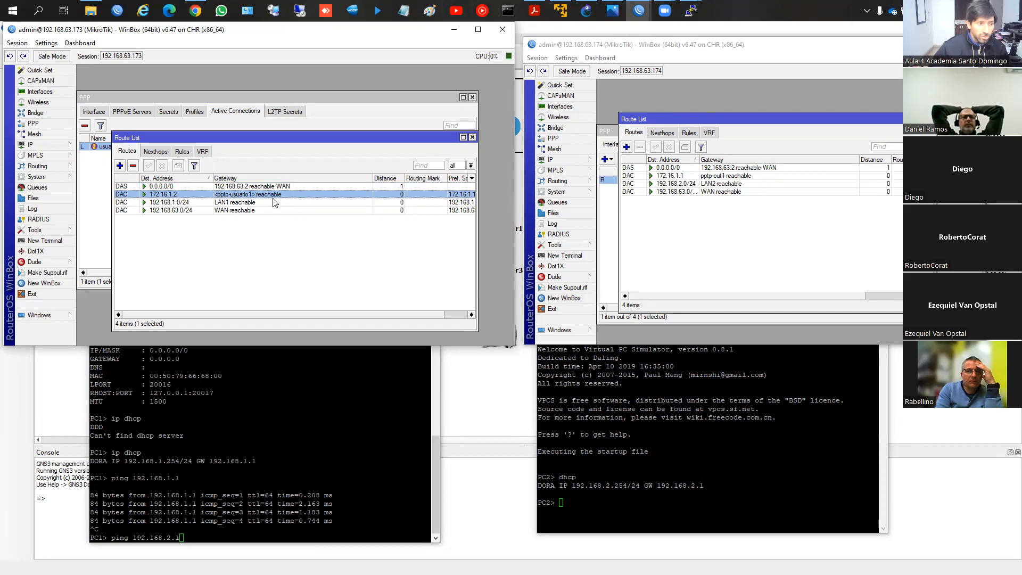
click(120, 165)
text(192.1)
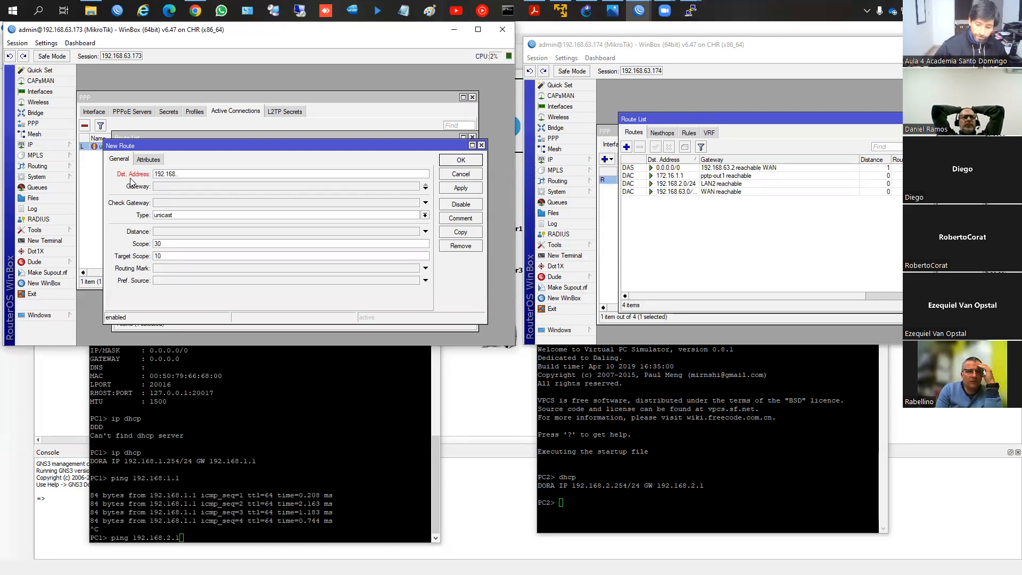
text(68.2.0/24)
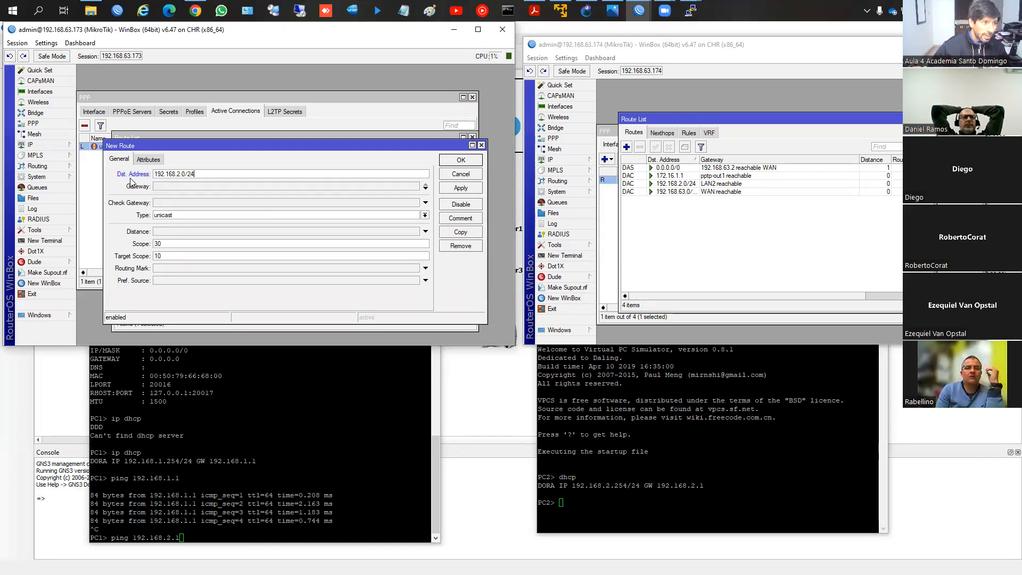
click(173, 186)
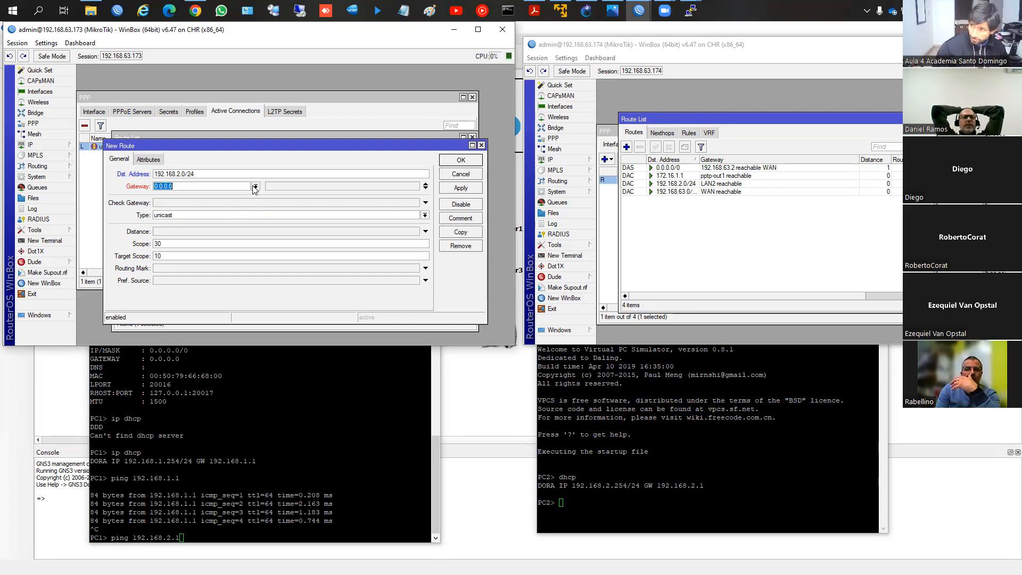
text(172.14)
key(BackSpace)
text(6.1.2)
click(461, 187)
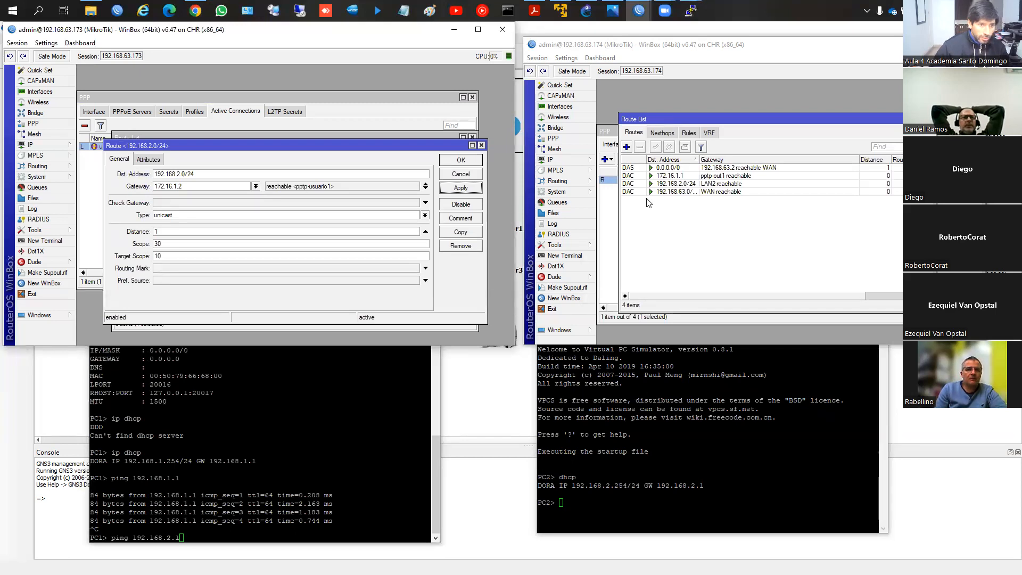
Step: Add a static route to 192.168.1.0/24 through gateway 172.16.1.1 on router 192.168.63.174
click(627, 147)
text(192)
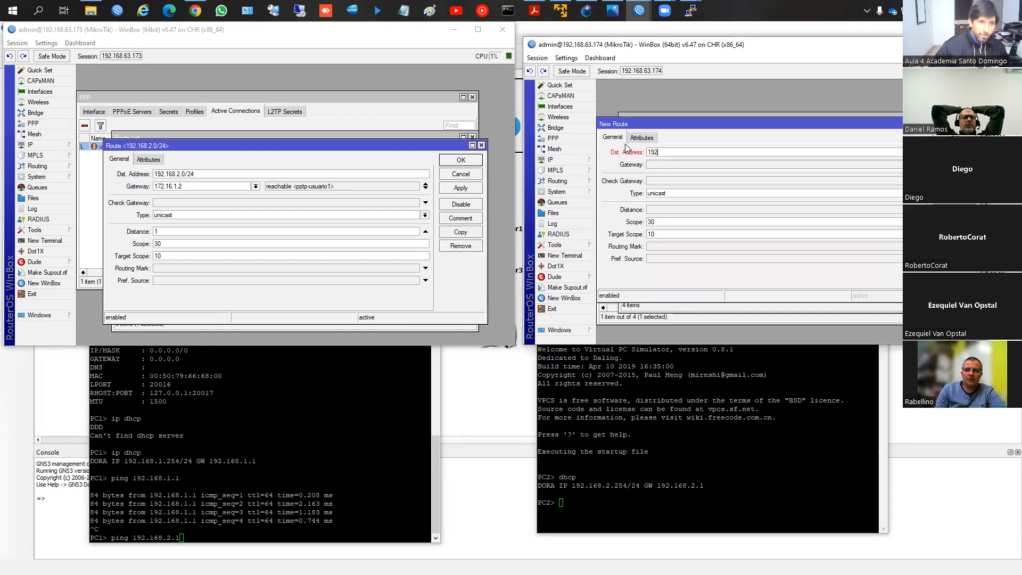
text(.168.)
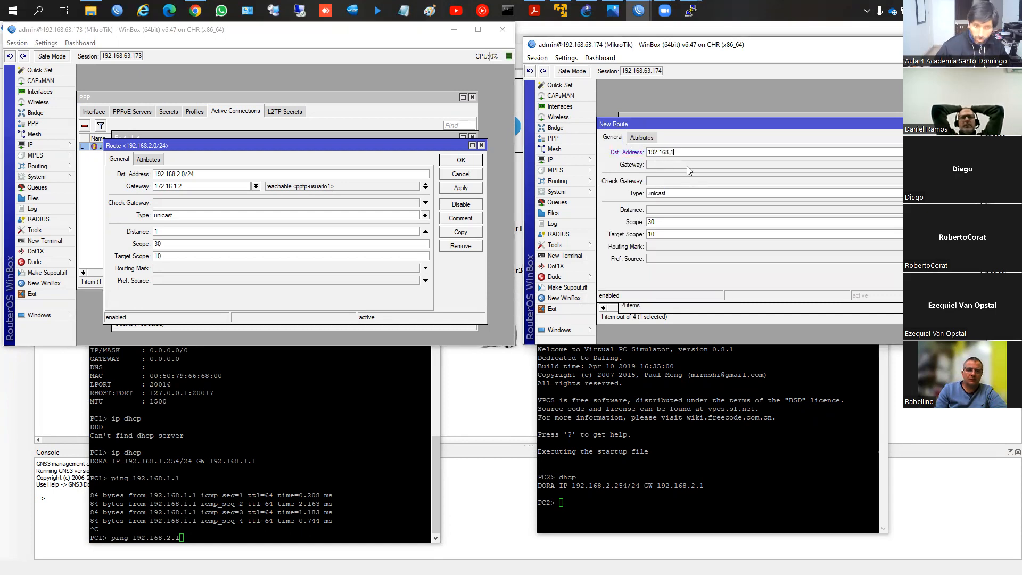
click(687, 166)
text(19)
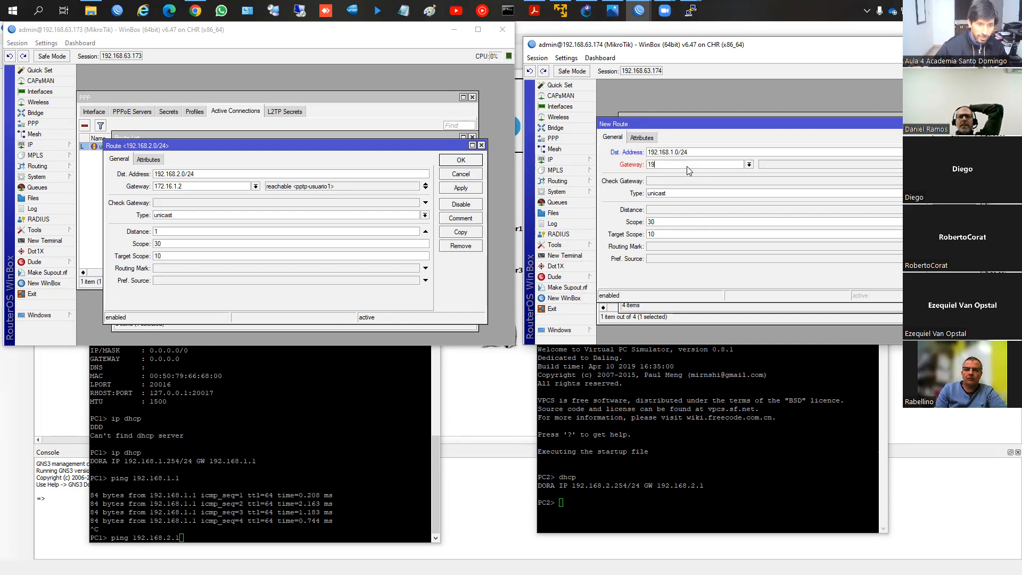
key(BackSpace)
text(7)
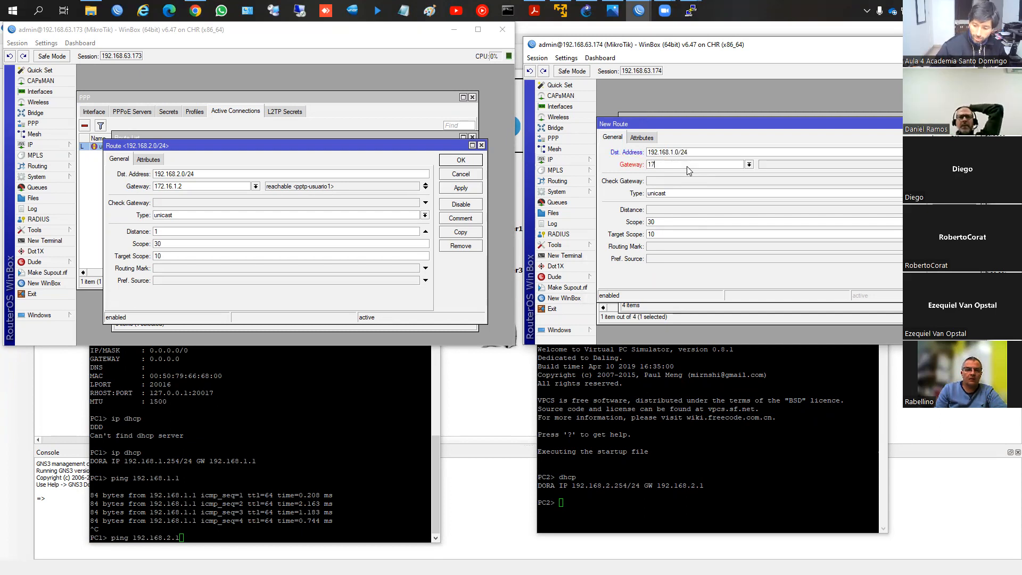
text(2.16.1.1)
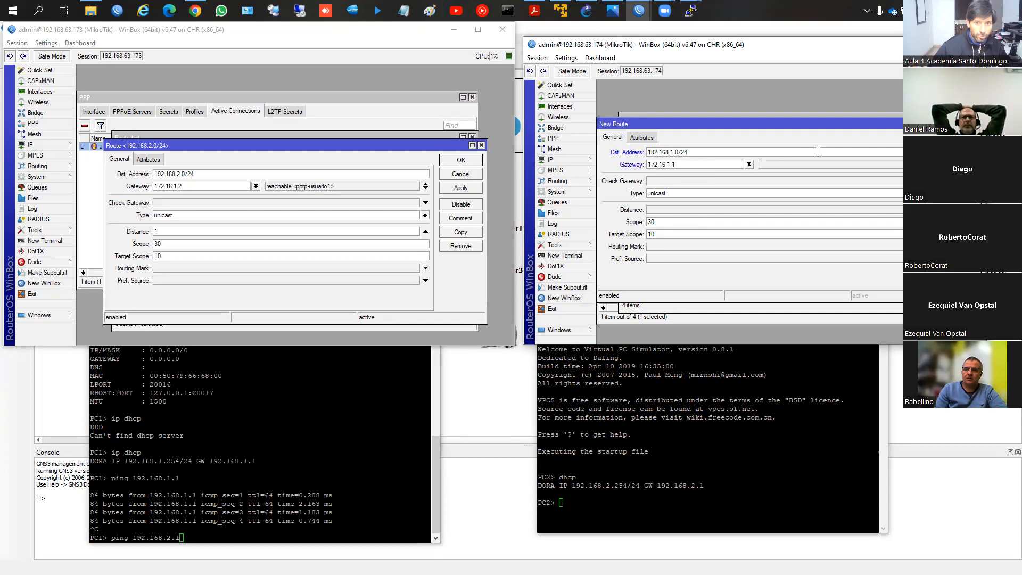
click(954, 166)
click(955, 138)
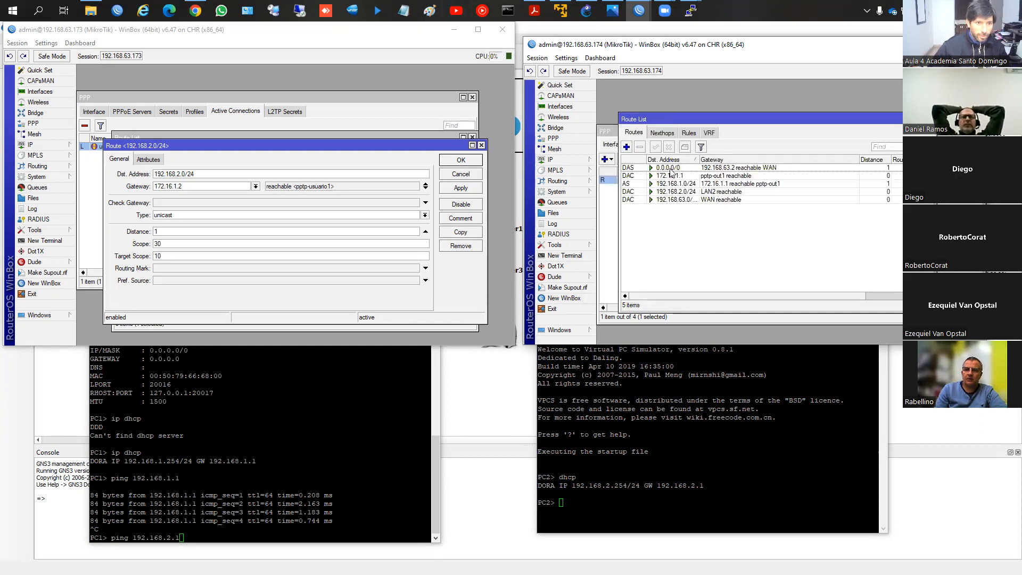
Step: Disable the static route to 192.168.1.0/24 on router 192.168.63.174 and the one to 192.168.2.0/24 on router 192.168.63.173
click(670, 169)
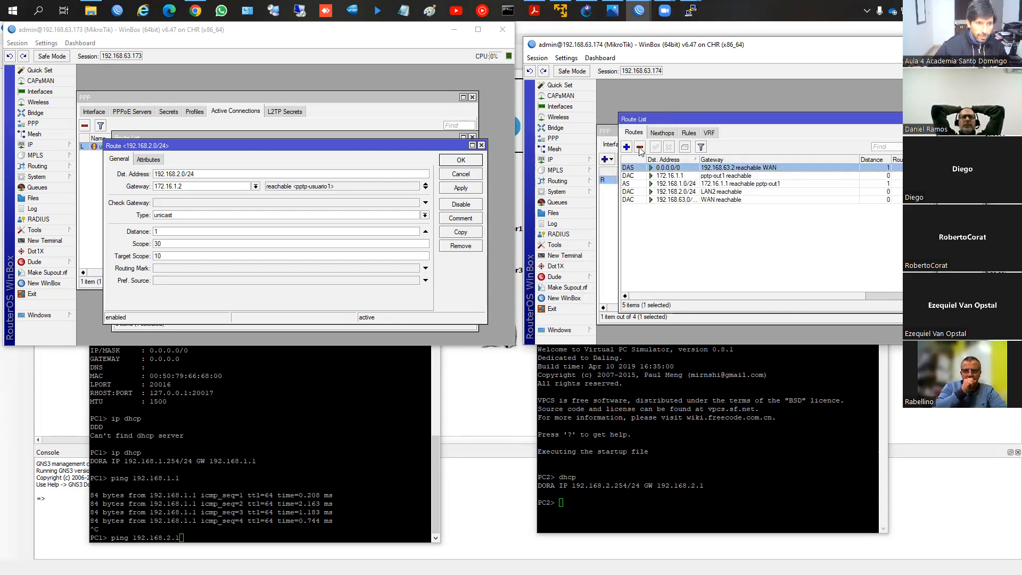
click(666, 175)
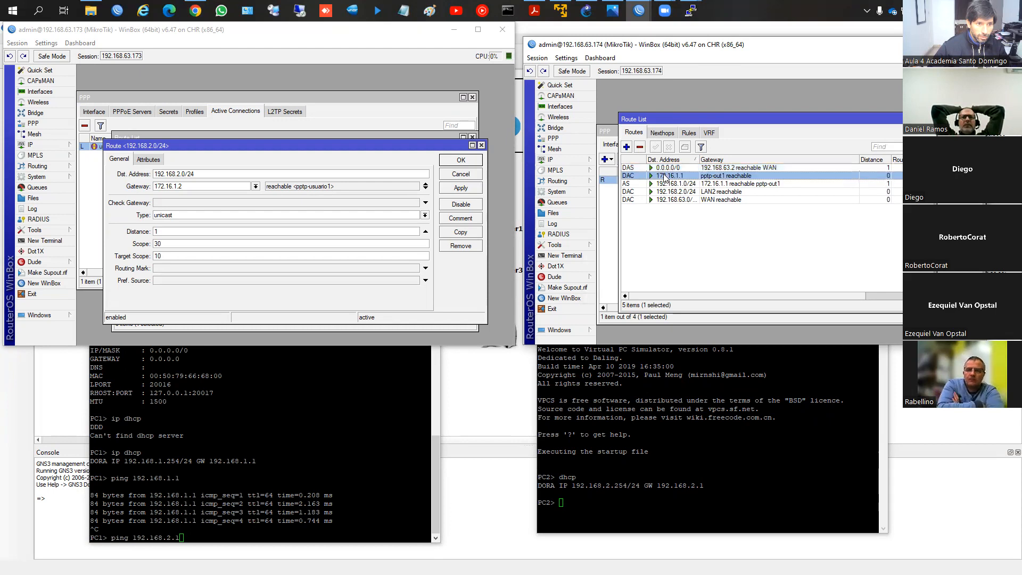
click(661, 192)
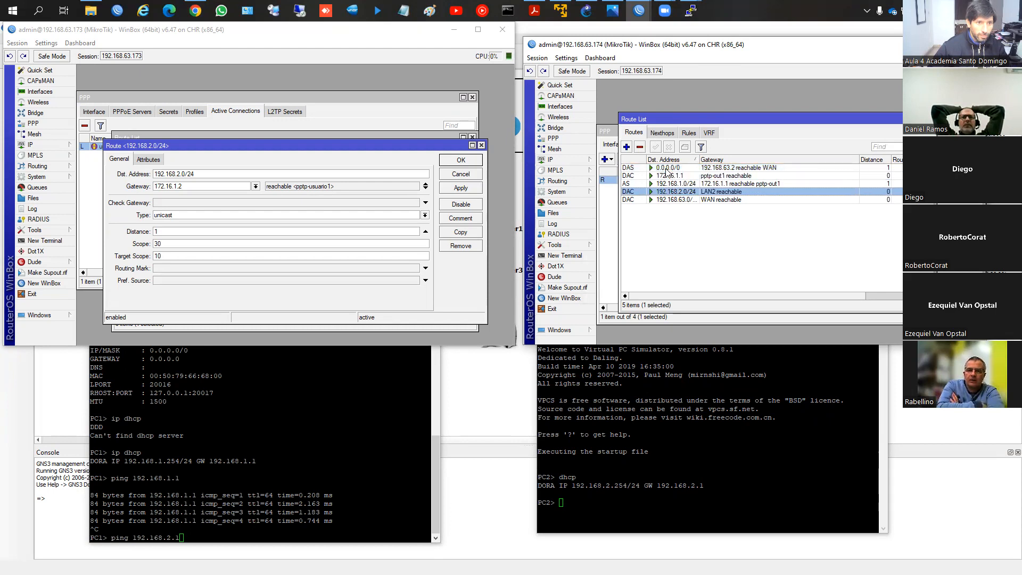
click(662, 183)
click(669, 147)
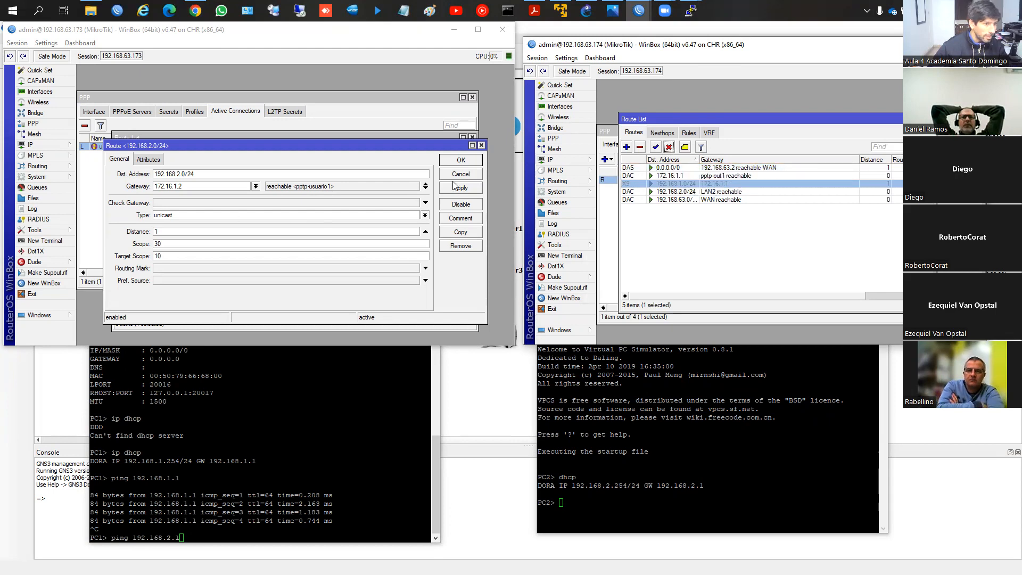
click(473, 167)
click(471, 159)
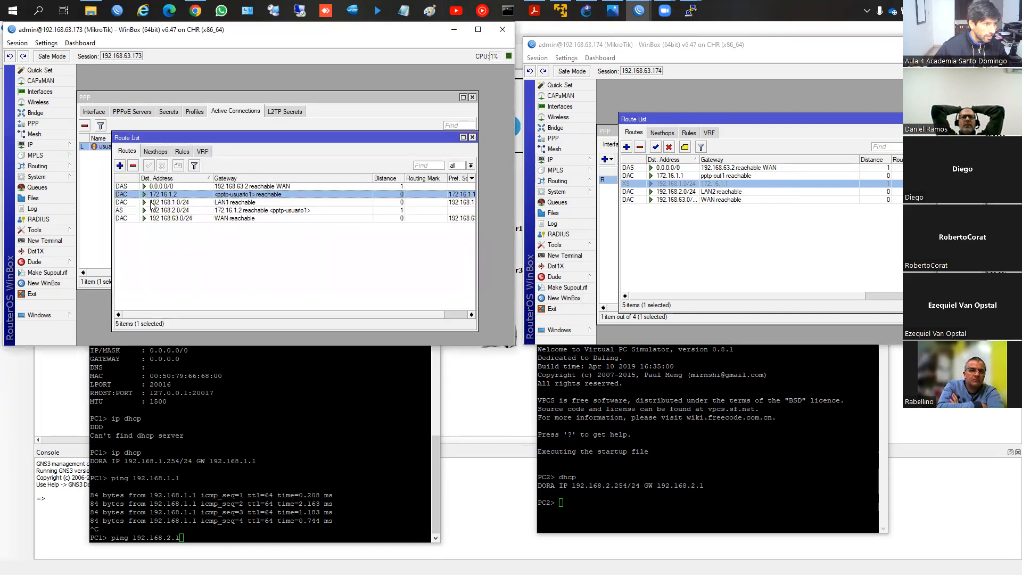
click(176, 211)
click(163, 165)
Step: Ping 192.168.2.1 from the PC1 console and re-enable the static routes on both routers while it runs
click(242, 394)
text(ping 192.168.2.1)
key(Return)
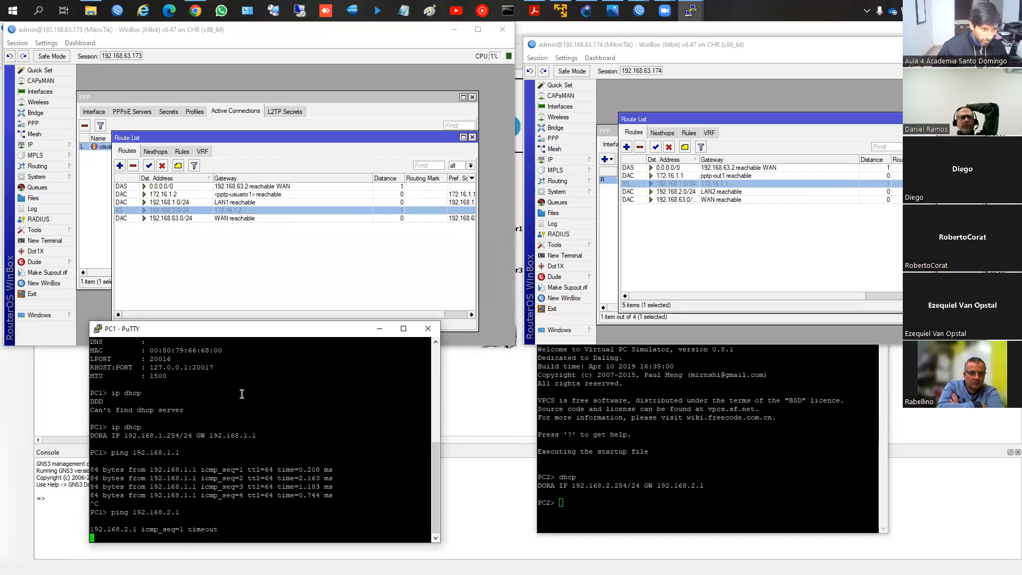
click(149, 166)
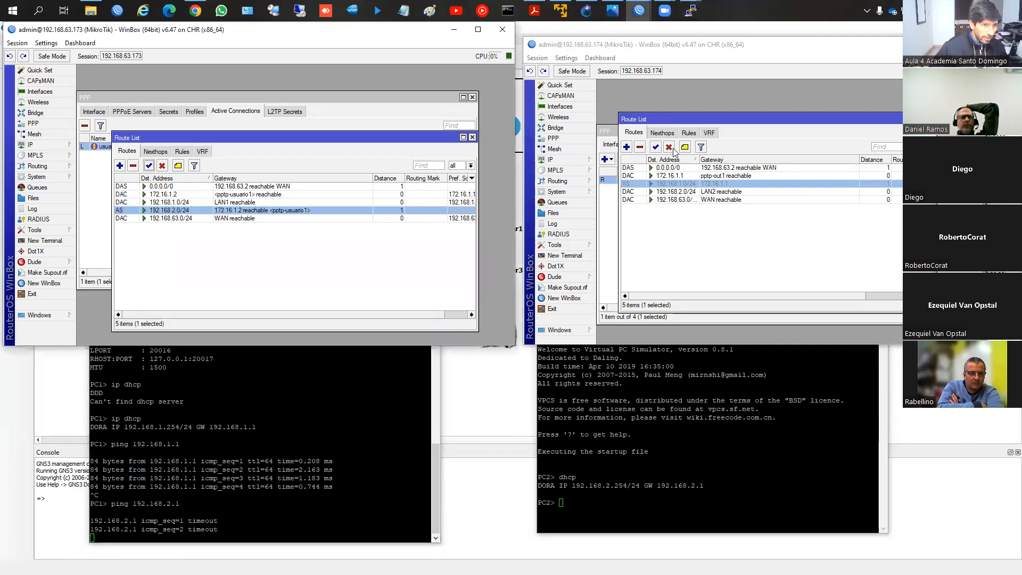
click(655, 147)
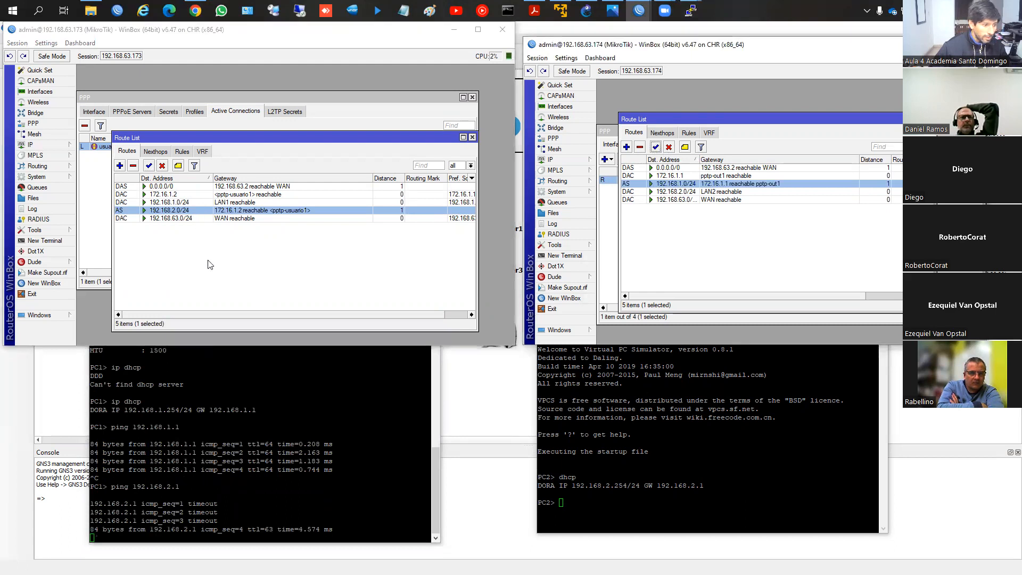
Step: Ping PC1's address 192.168.1.254 from the PC2 console
click(650, 512)
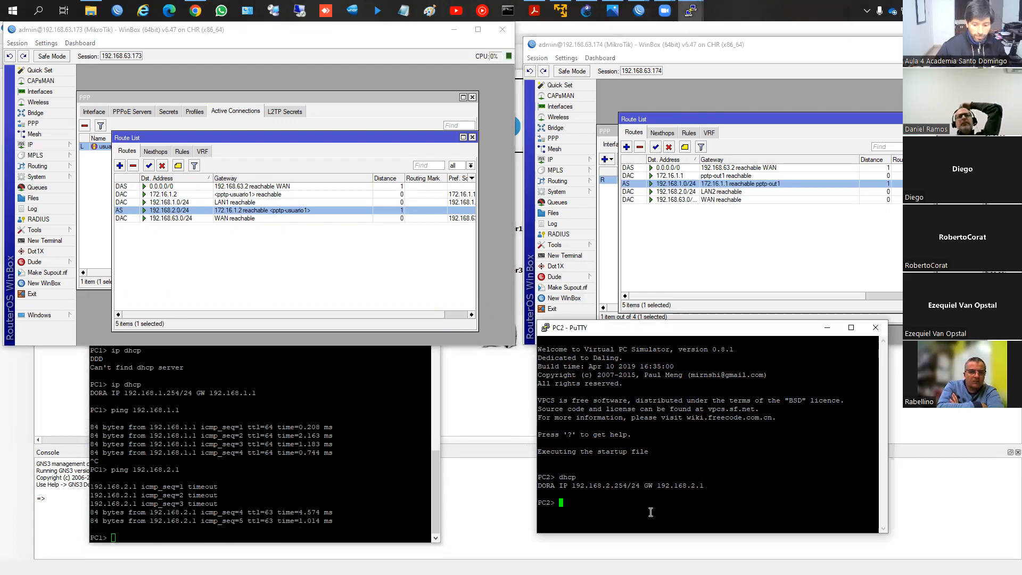
text(ping 1)
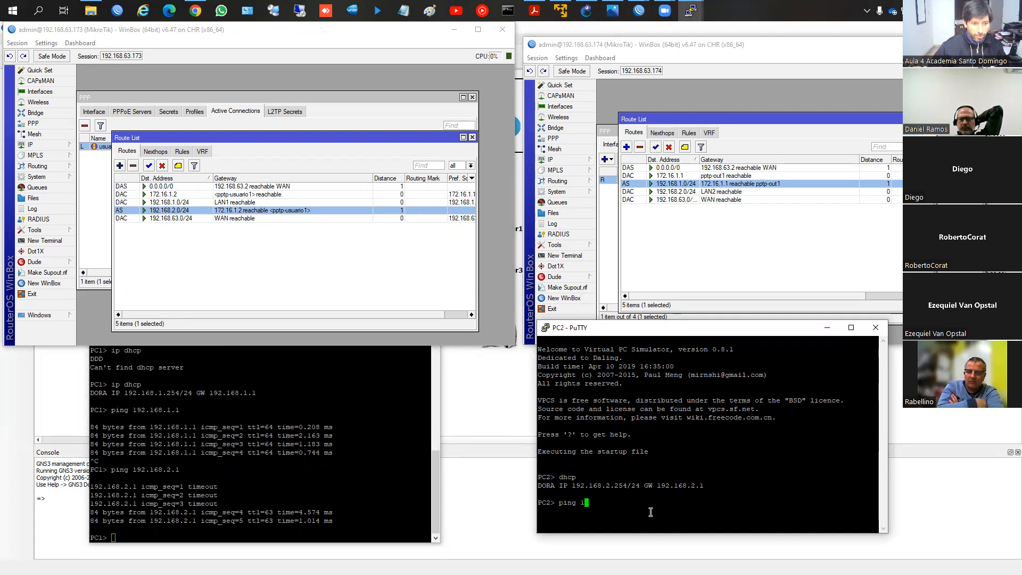
text(92.168.1.254)
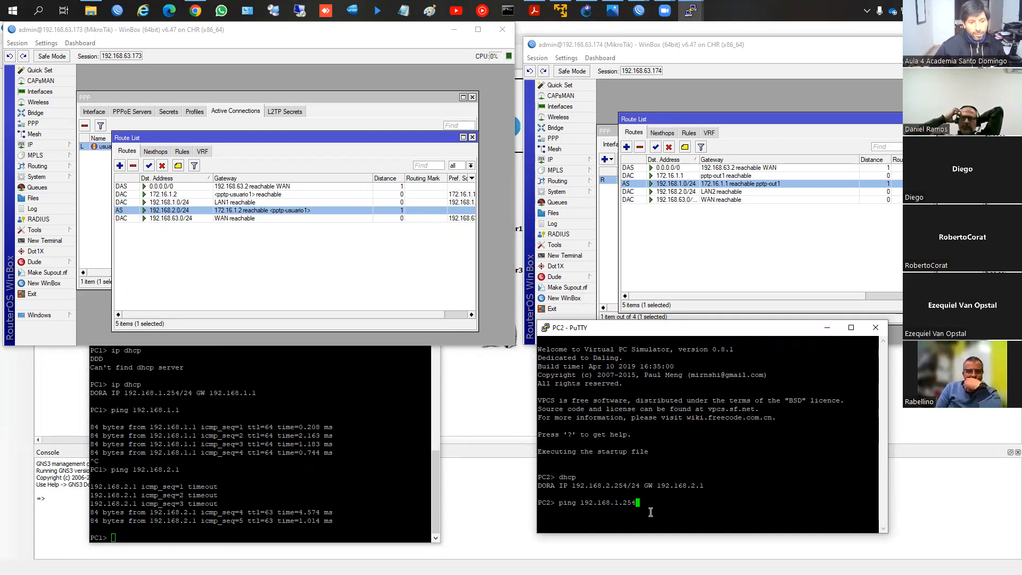
key(Return)
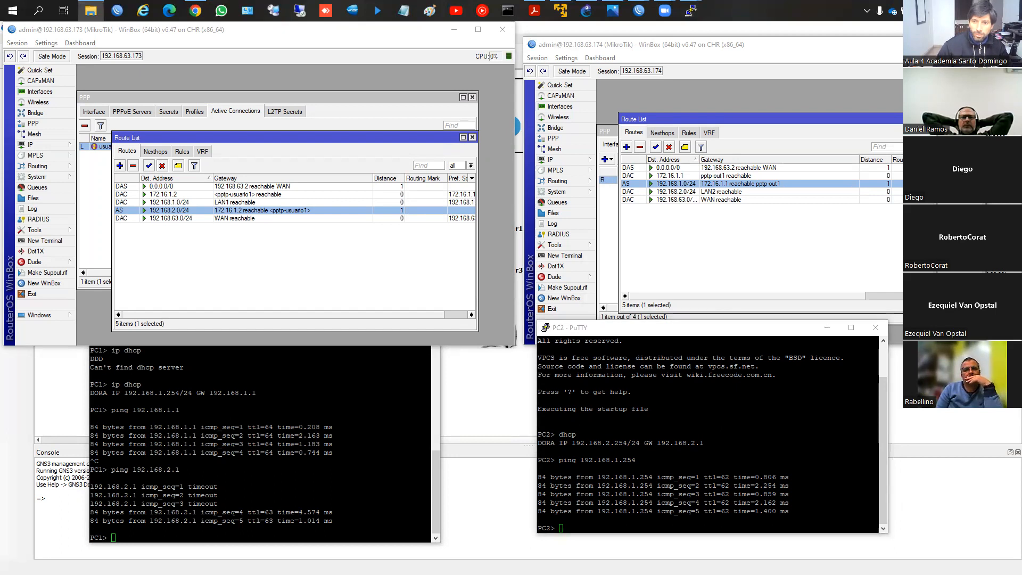
Step: Switch to the mtcna_04_routing_v20.pdf slides in Acrobat Reader and go to page 10 on the basic components of a RouterOS route
key(Page_Down)
key(Page_Down)
key(Page_Up)
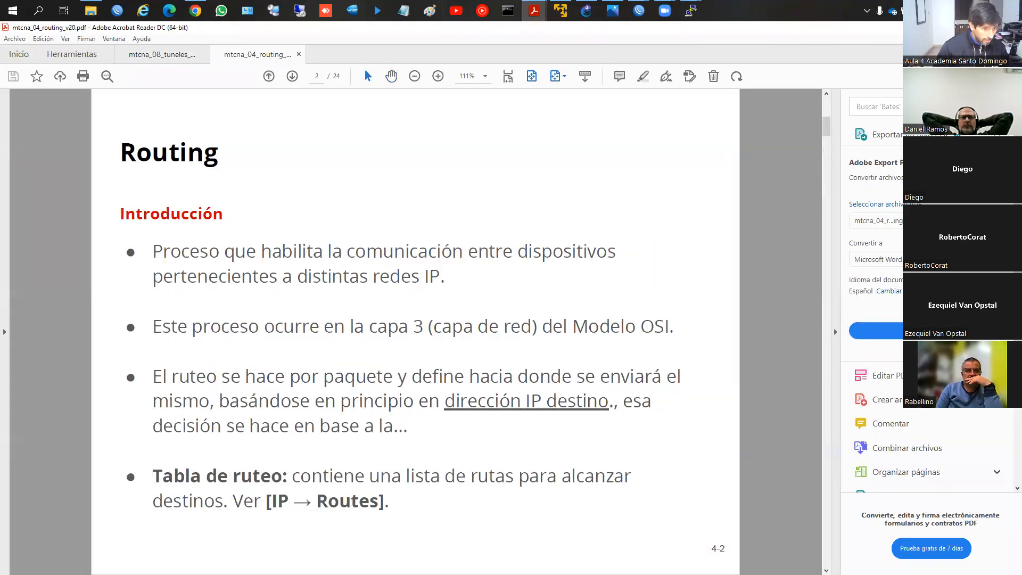
key(Page_Down)
key(Page_Down)
key(Page_Down)
key(Page_Down)
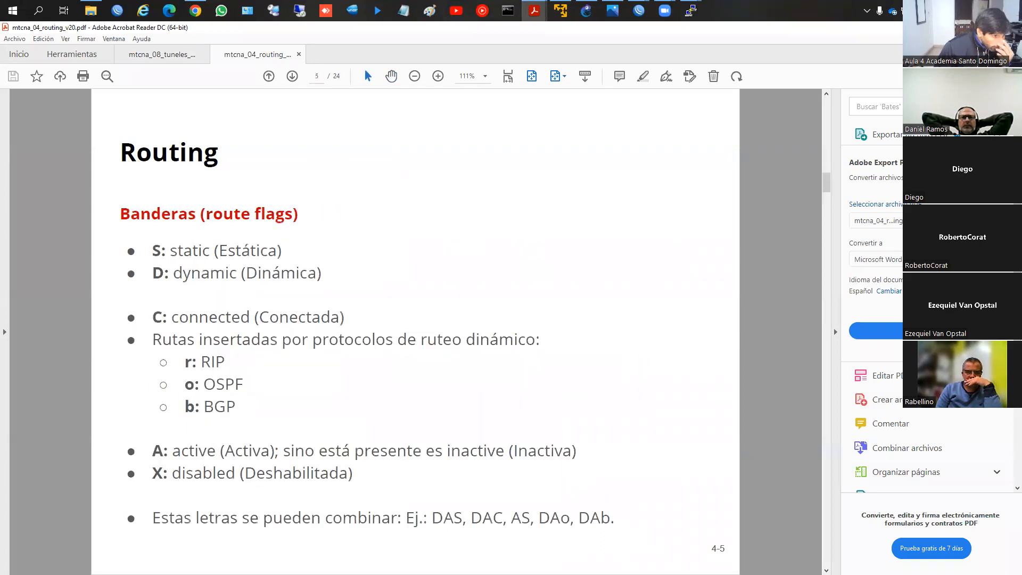
key(Page_Down)
key(Page_Down)
key(Page_Down)
key(Page_Down)
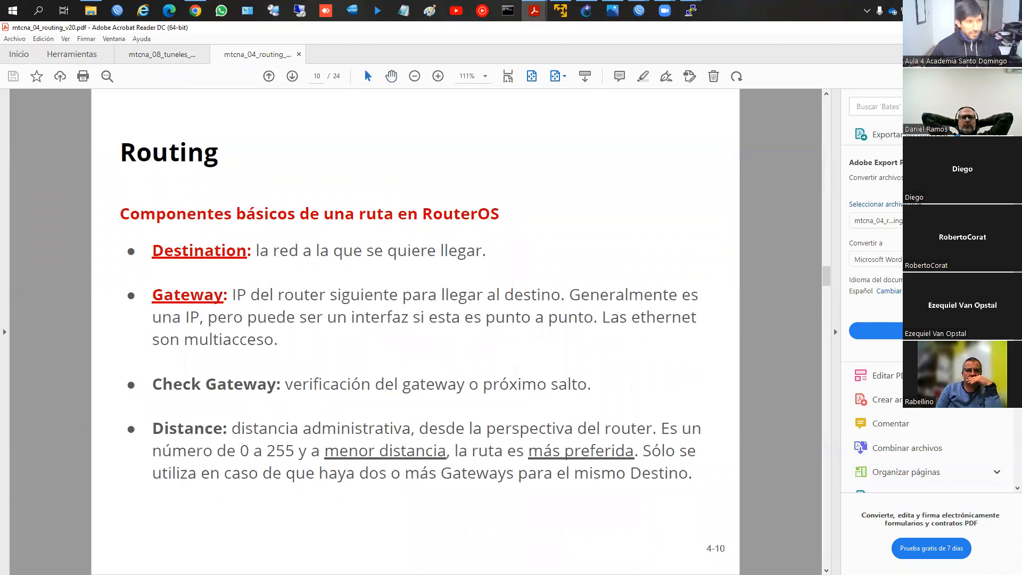
Step: Underline the Gateway explanation about next-hop IPs and point-to-point interfaces on the slide, and clear the markings
key(ctrl+2)
drag(243, 304, 573, 299)
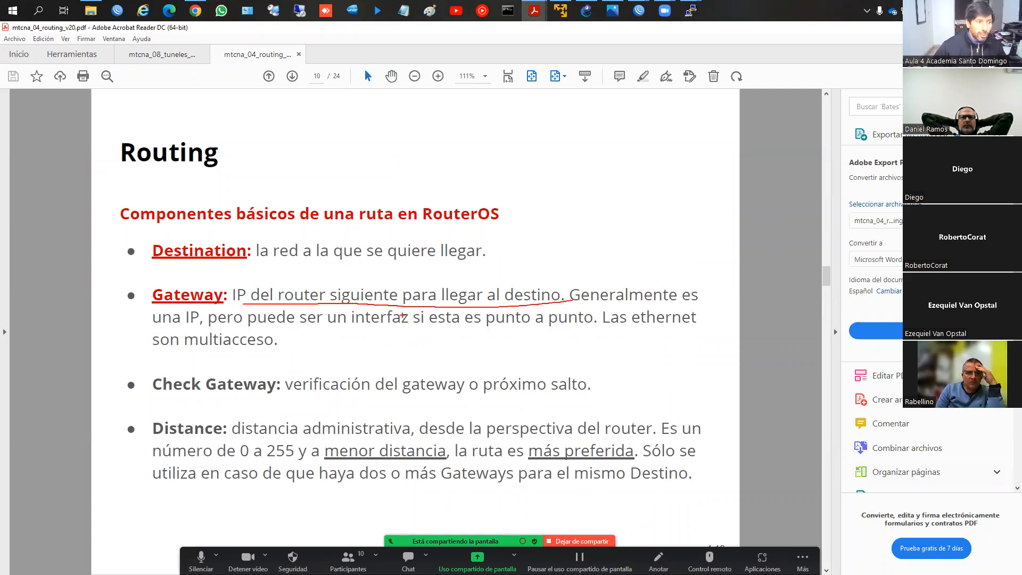
drag(219, 327, 498, 324)
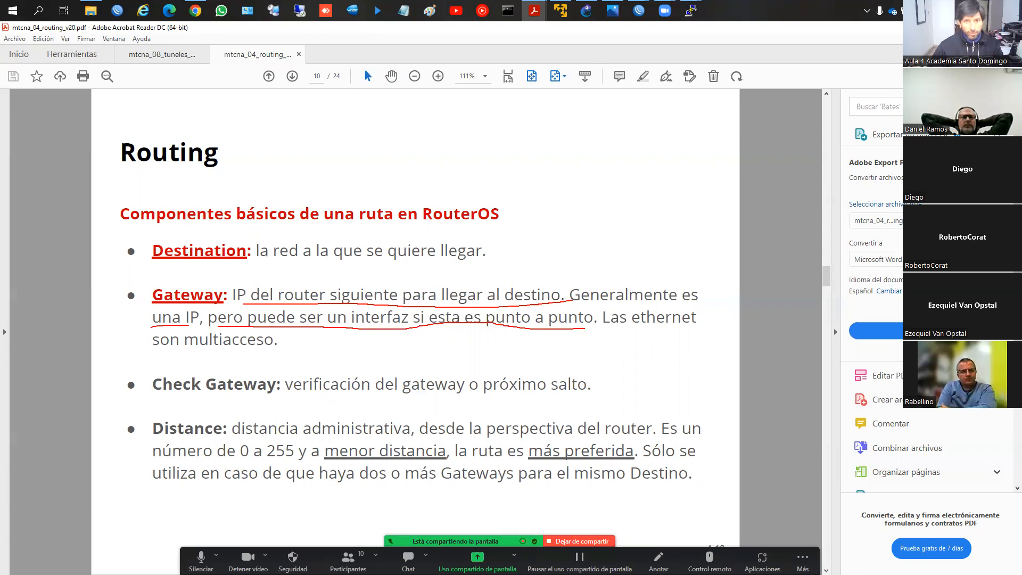
key(Escape)
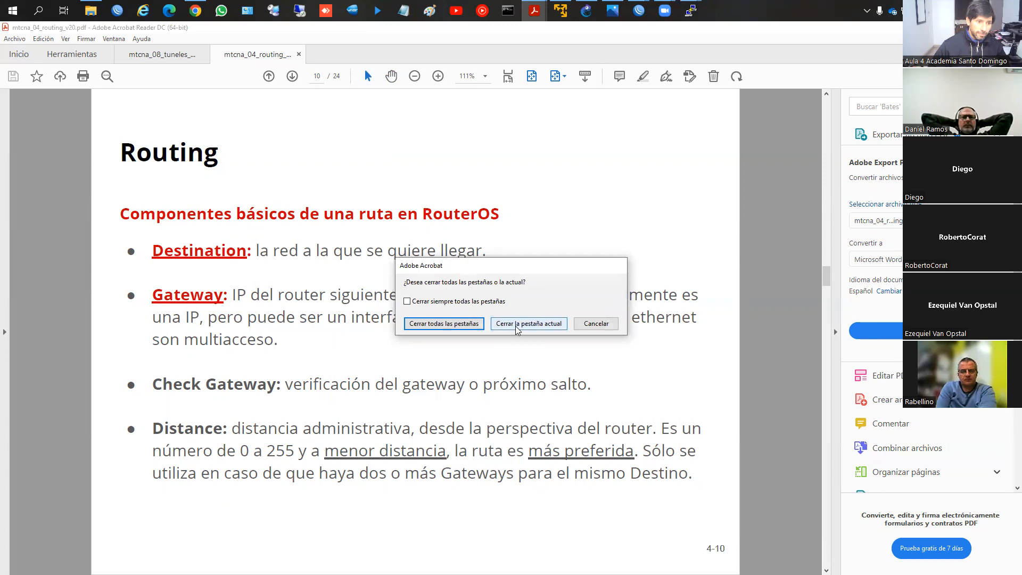
Step: Close only the routing PDF and return to the WinBox sessions
click(524, 323)
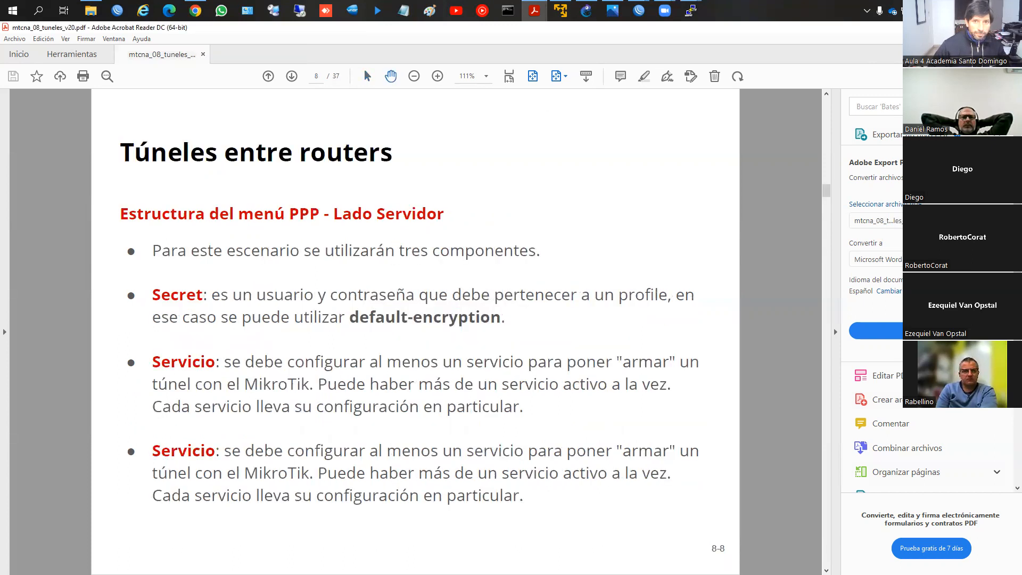
click(962, 27)
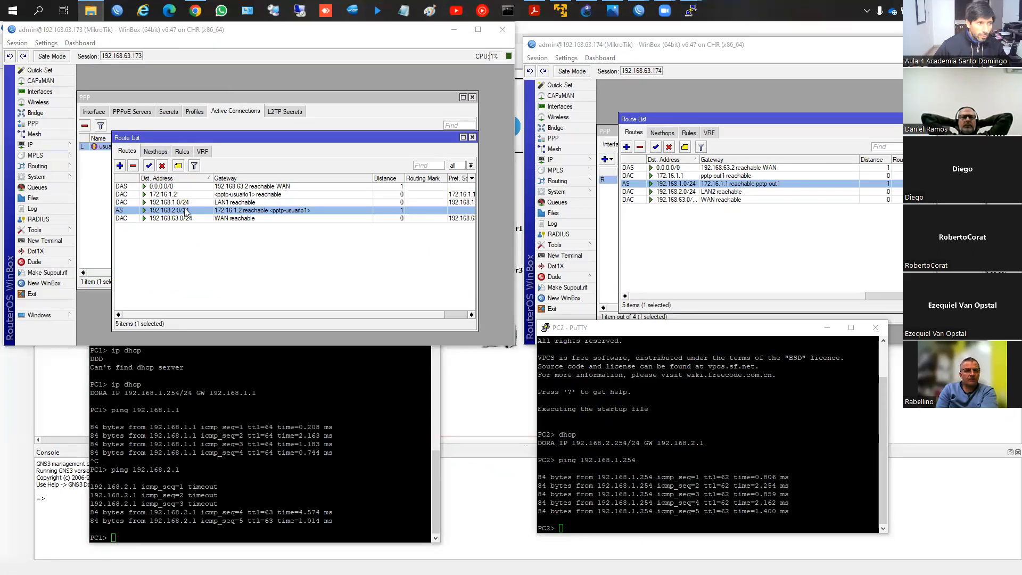
Step: Set the gateway of the 192.168.2.0/24 route to <pptp-usuario1> and that of the other router's 192.168.1.0/24 route to pptp-out1
double_click(168, 210)
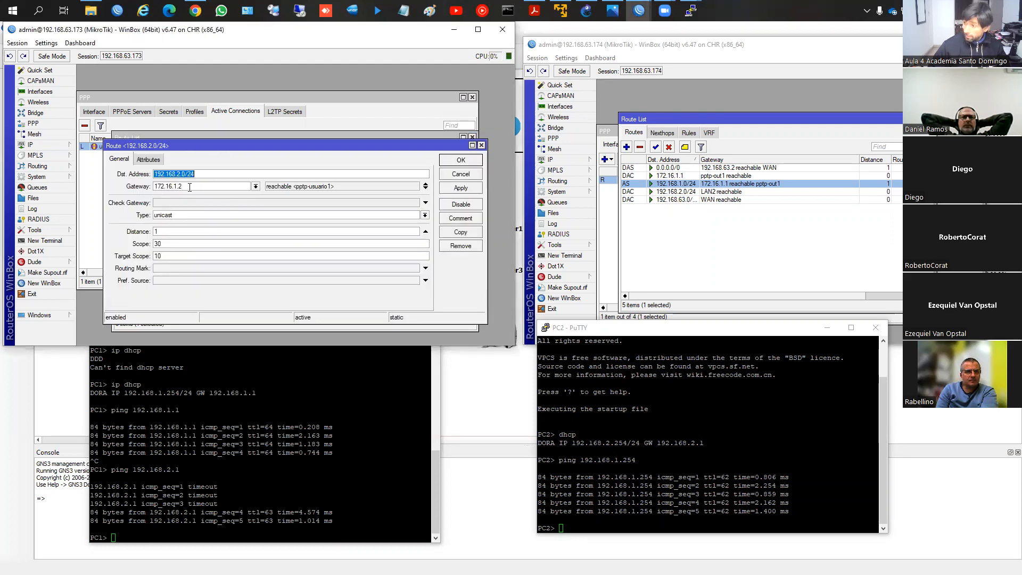
click(256, 186)
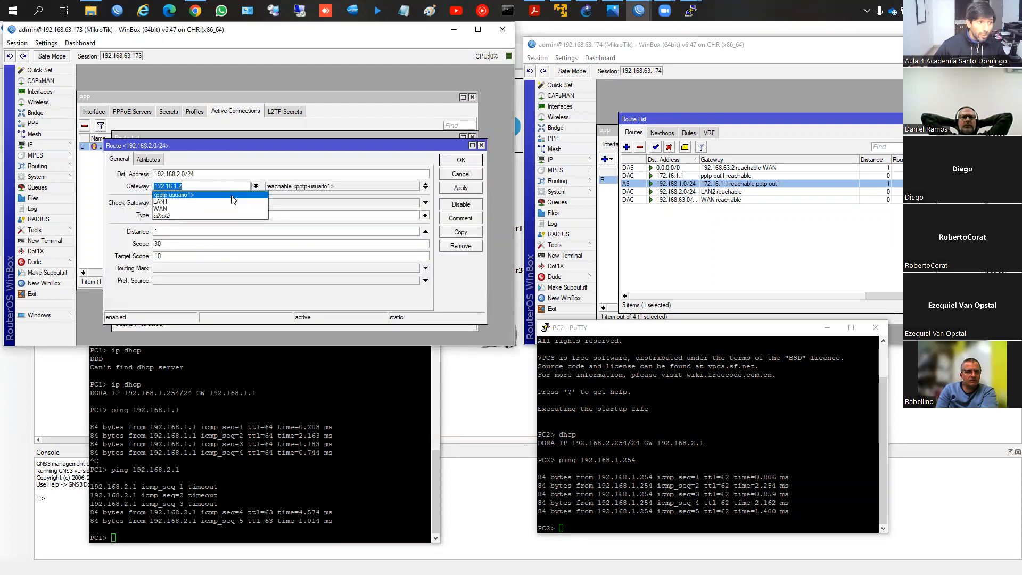
click(230, 202)
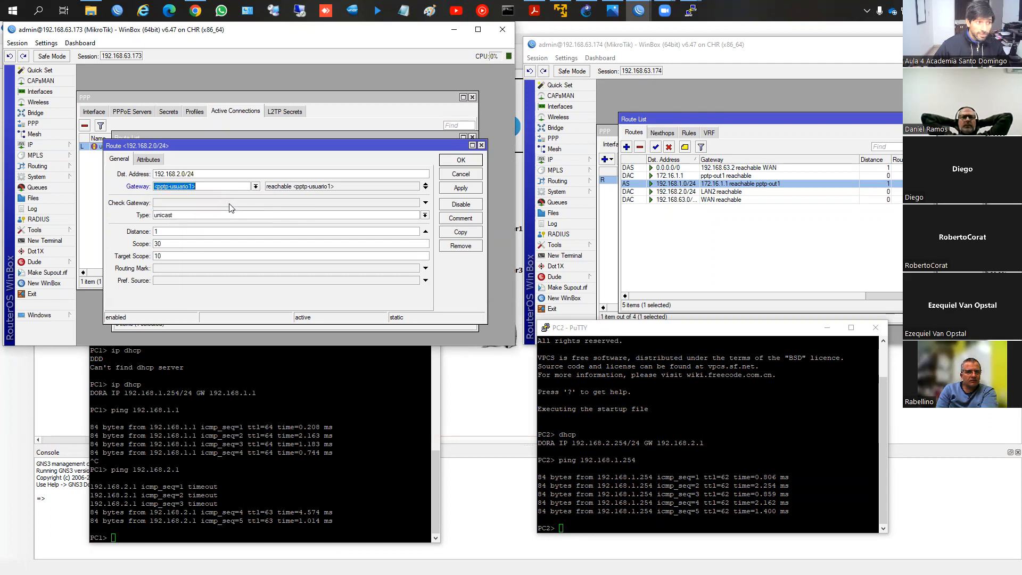
double_click(713, 176)
key(Escape)
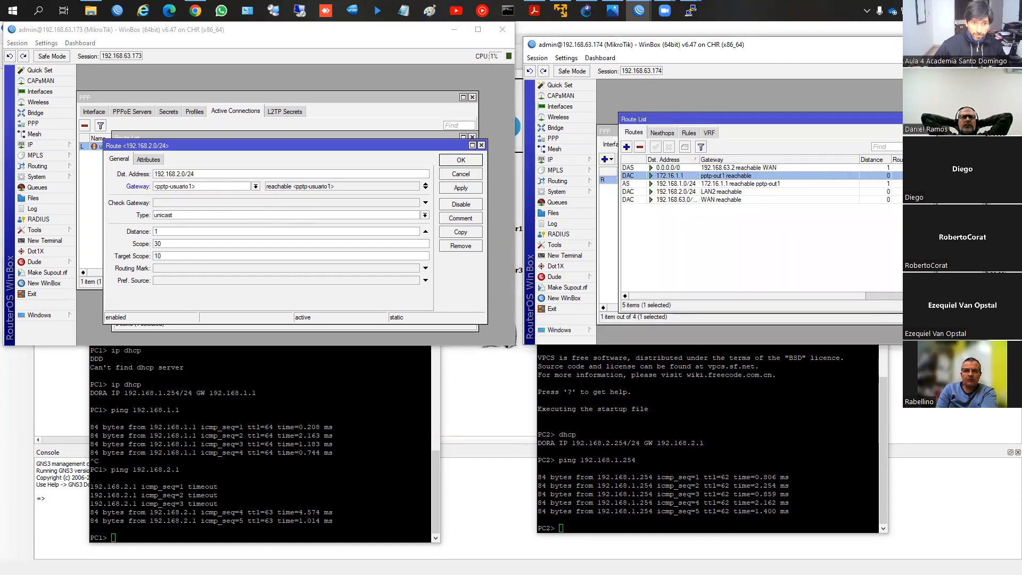
double_click(692, 188)
click(749, 164)
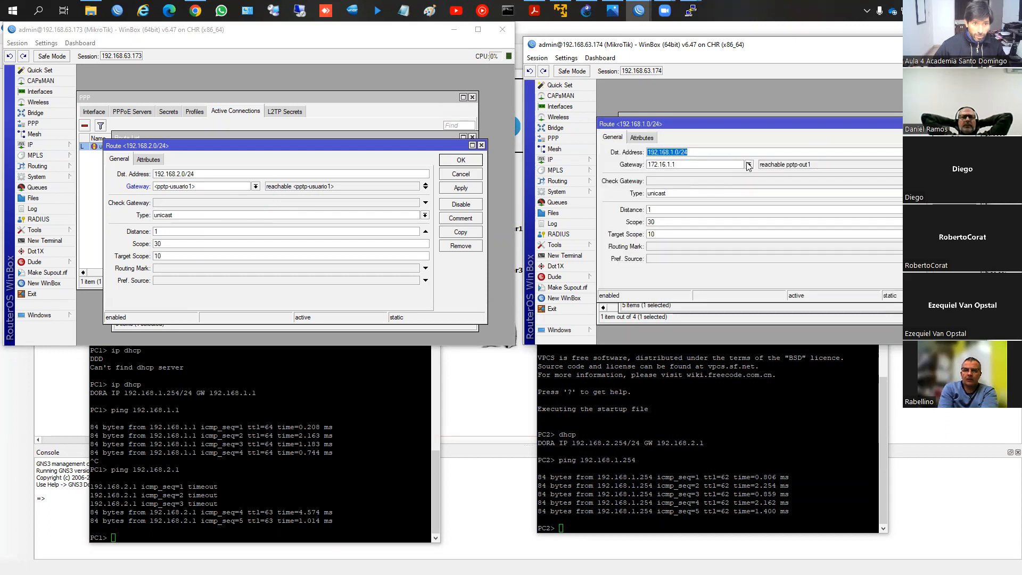
click(715, 191)
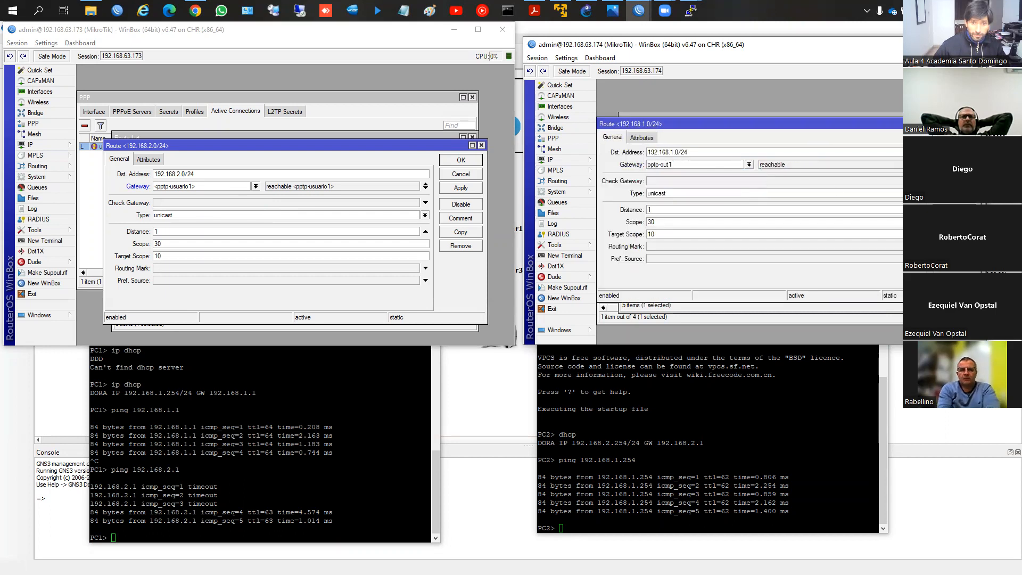
key(Return)
click(461, 159)
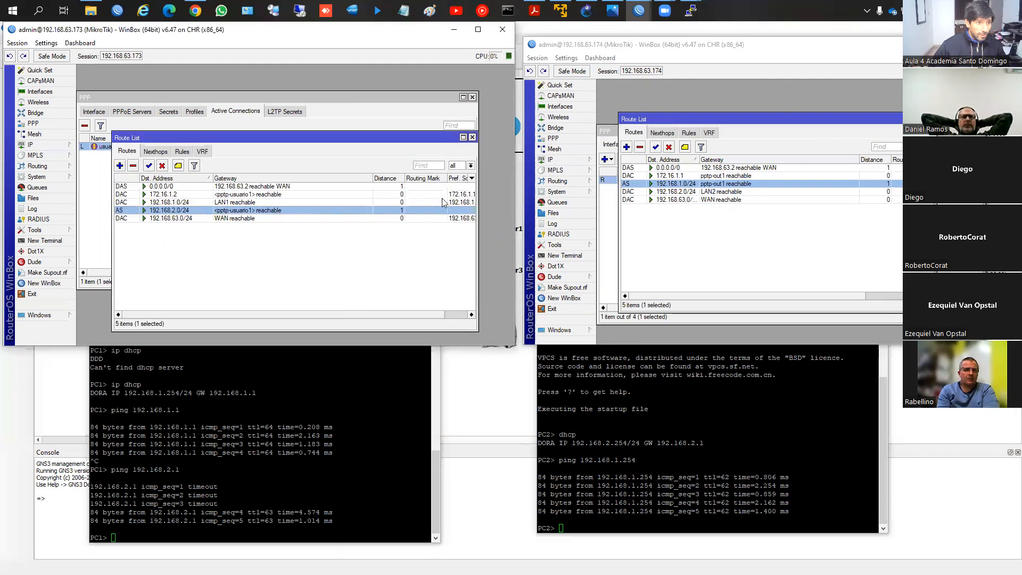
Step: Ping 192.168.2.1 again from the PC1 console
click(296, 430)
key(Up)
key(Return)
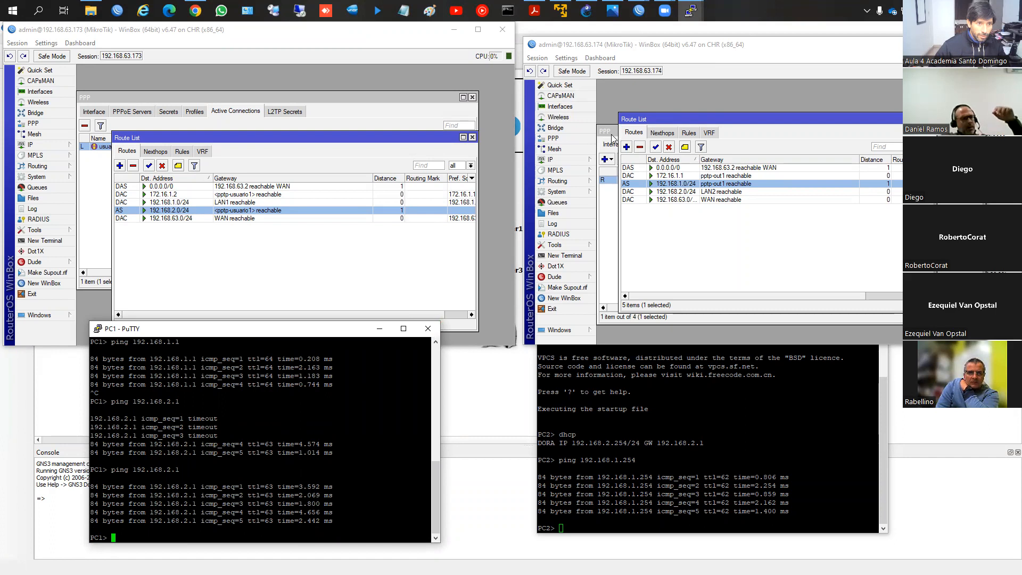
Step: Show the PPP interfaces on both routers and disable the PPTP server on router 192.168.63.173
click(613, 140)
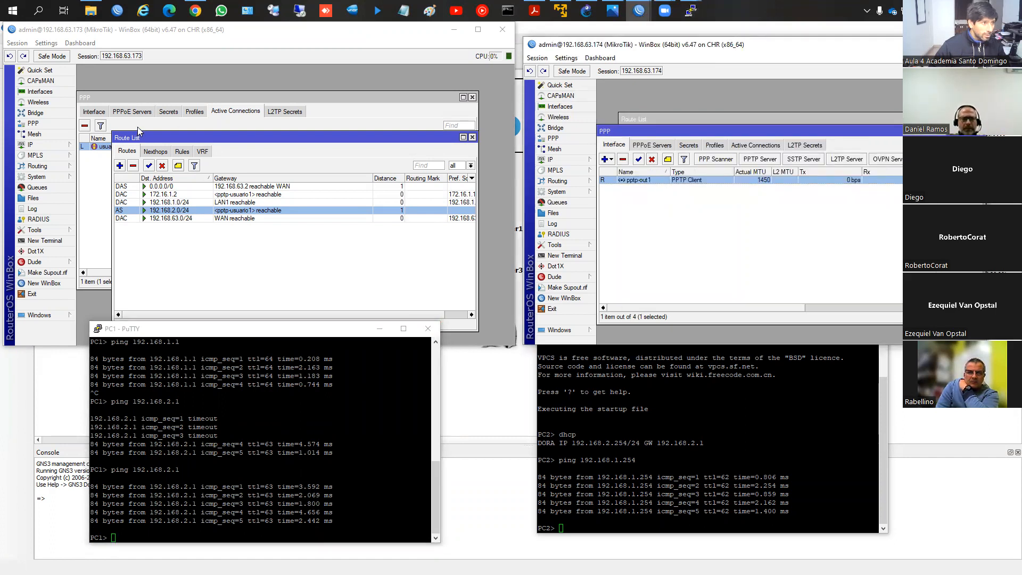
click(97, 117)
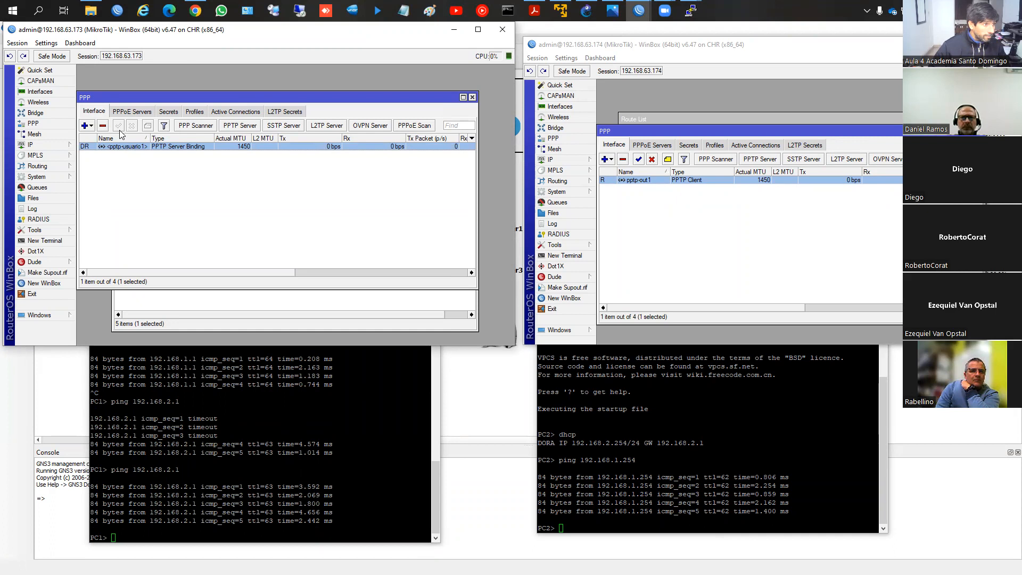
click(240, 125)
click(251, 145)
click(307, 146)
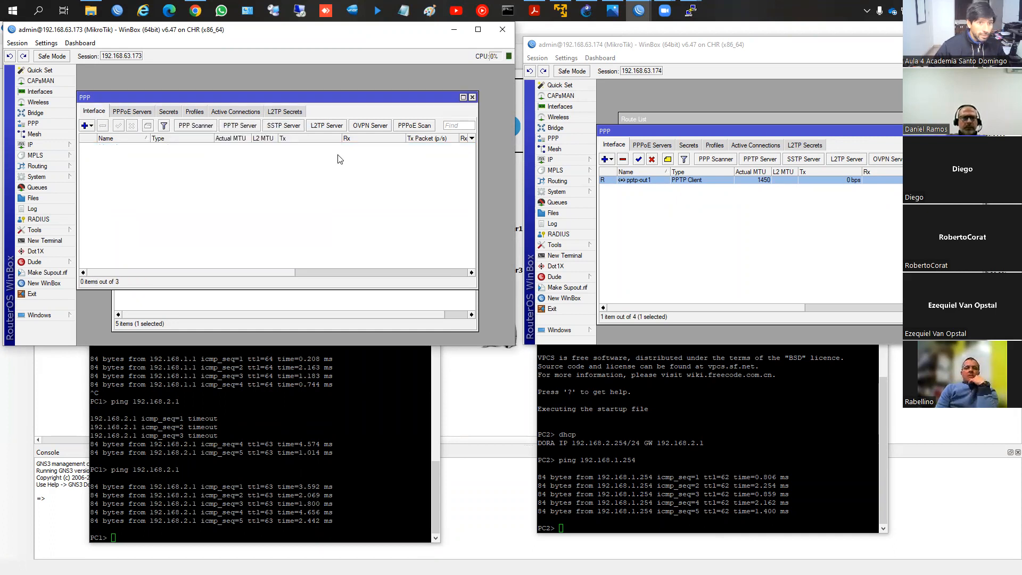
Step: Check the active PPP connections and interfaces on router 192.168.63.173 and the static routes in both routers' route lists
click(240, 111)
click(95, 113)
click(203, 315)
click(651, 301)
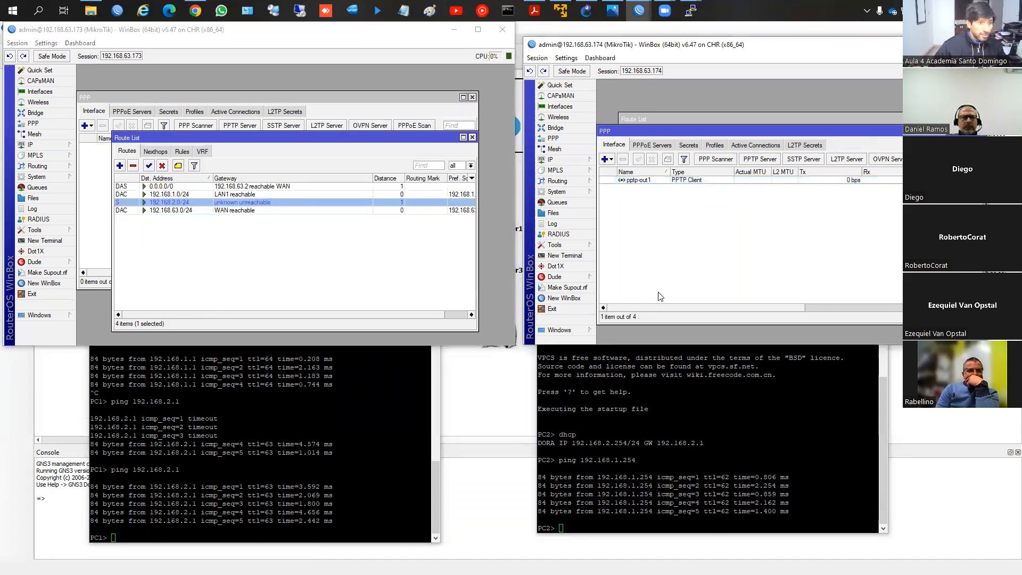
click(643, 120)
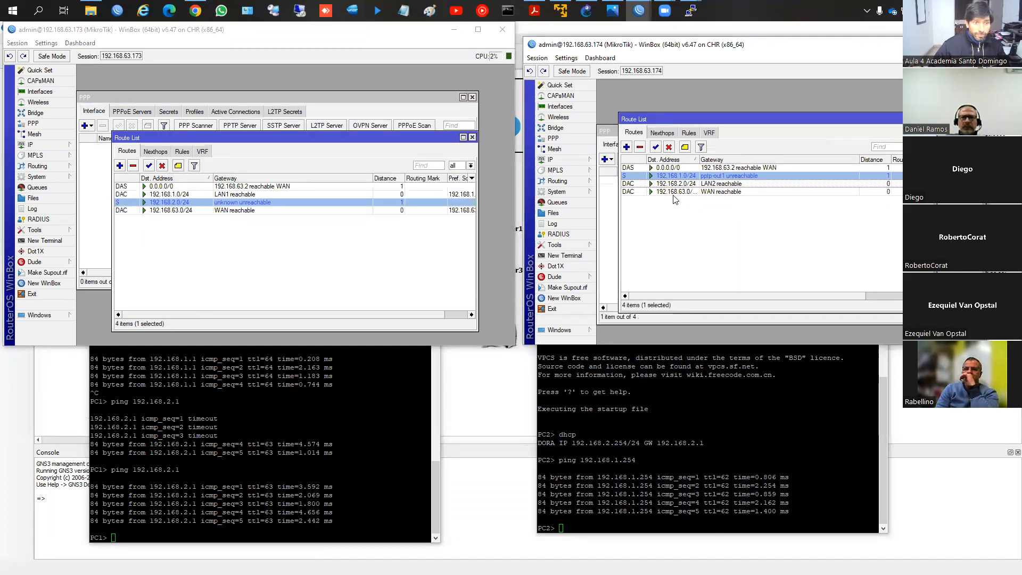
click(669, 226)
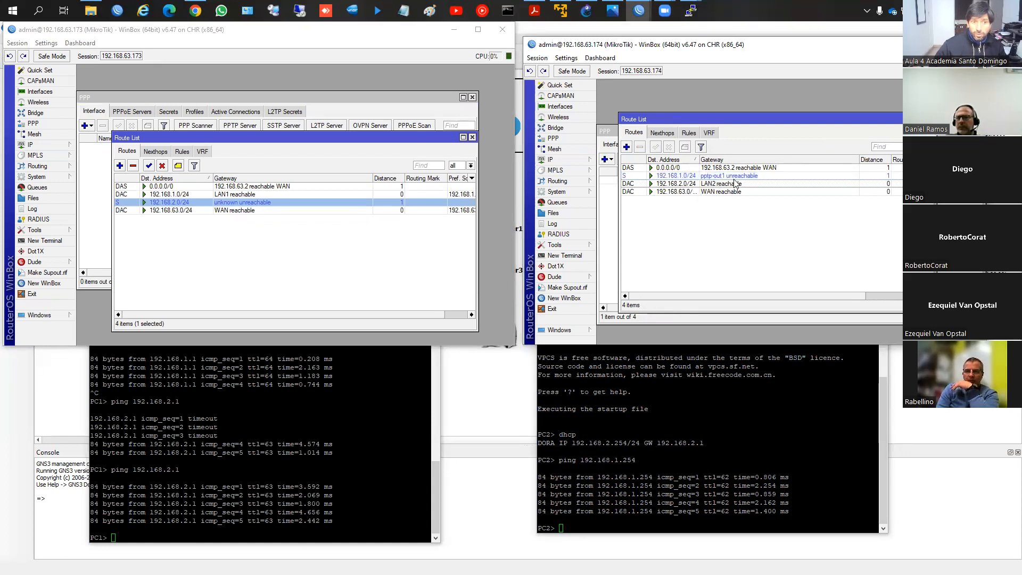
Step: Inspect the IP address list on router 192.168.63.173 for the tunnel address and close it
click(54, 146)
click(93, 165)
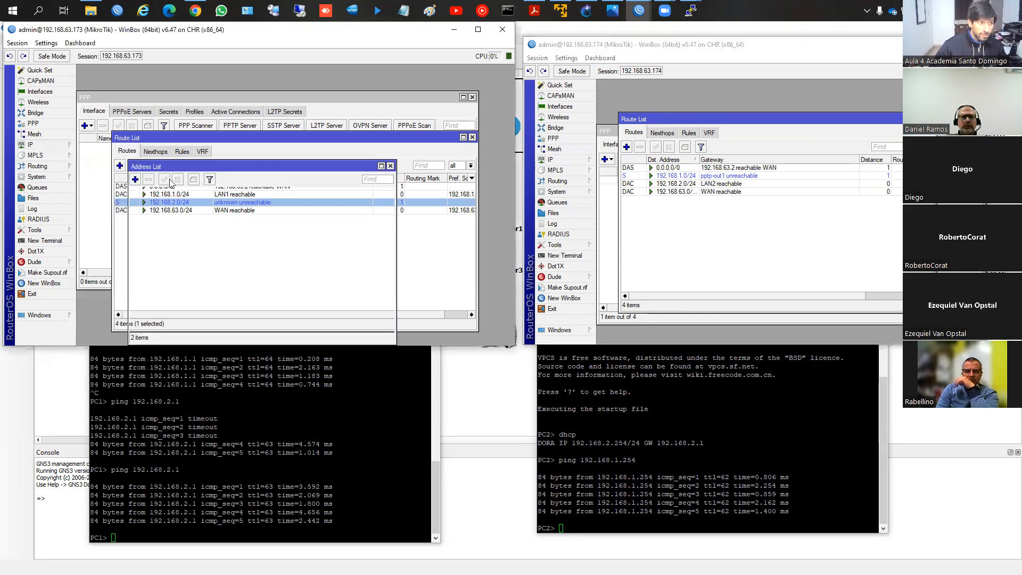
click(391, 166)
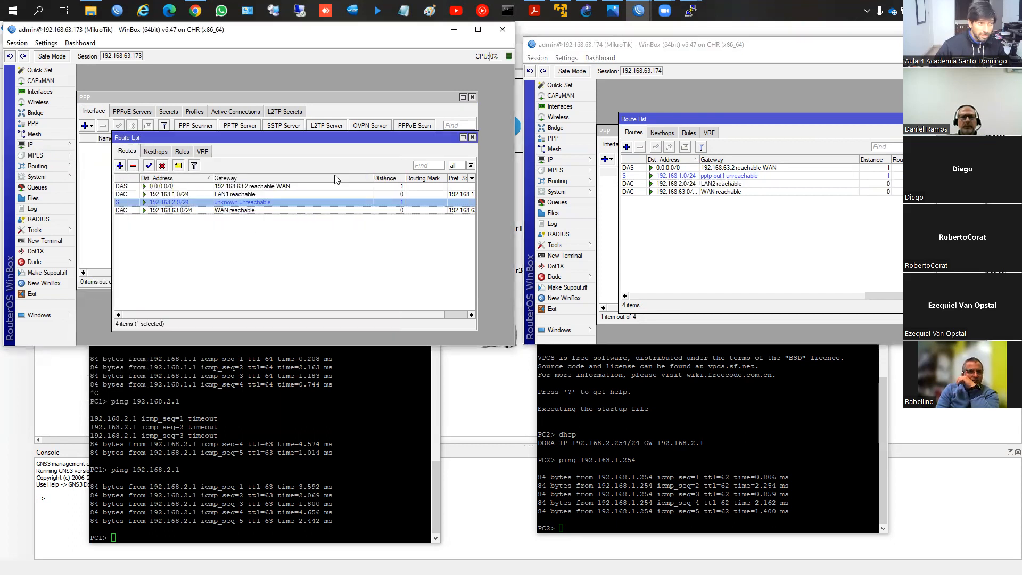
Step: Re-enable the PPTP server on router 192.168.63.173 and check its routes, active connections and server settings
click(245, 126)
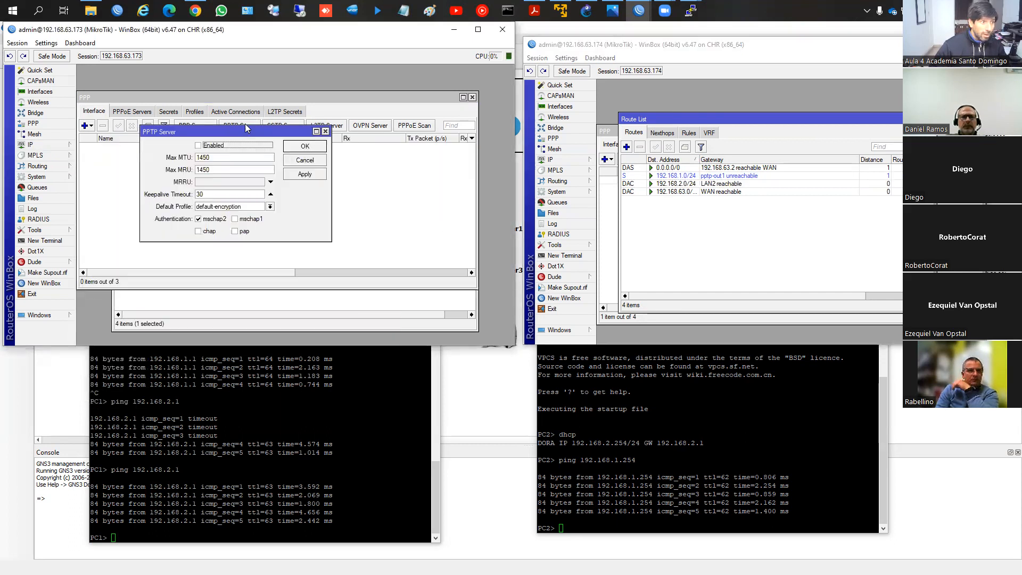
click(212, 146)
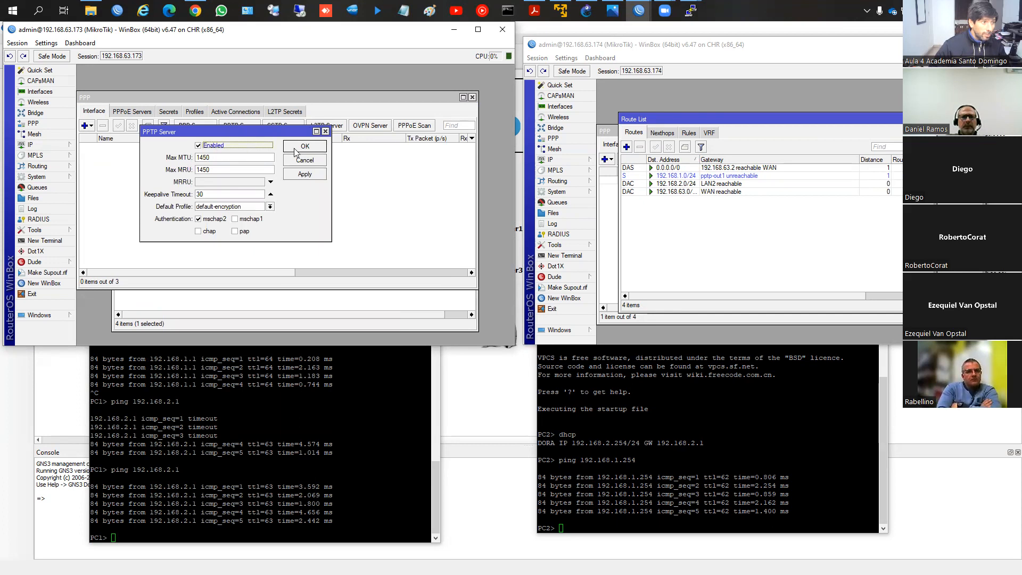
click(296, 153)
click(375, 308)
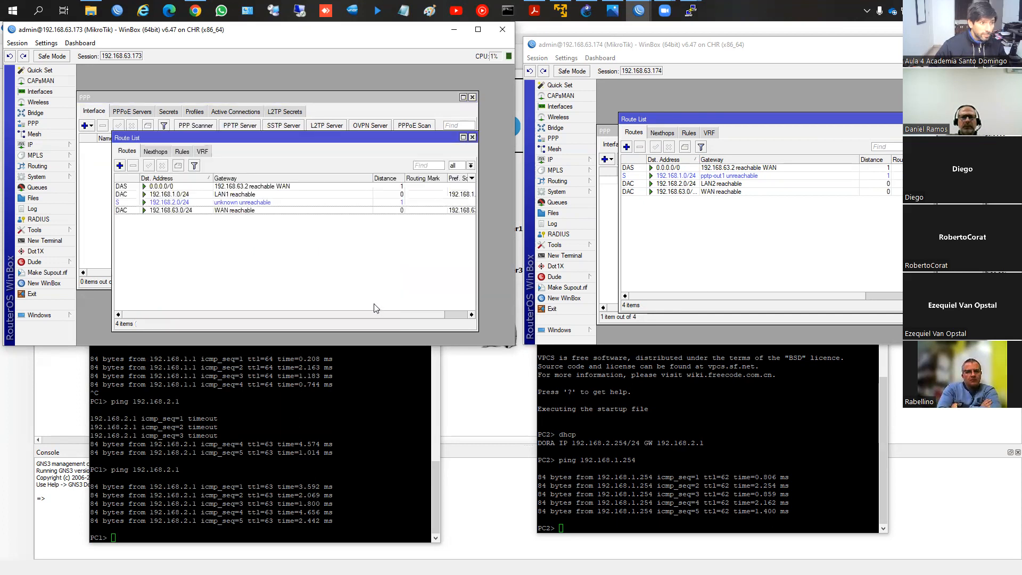
click(236, 111)
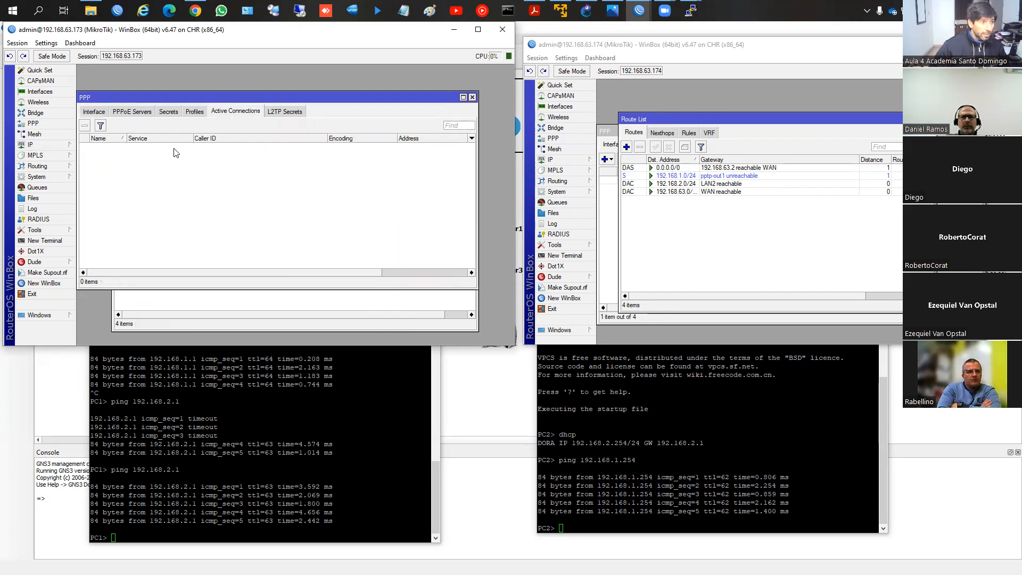
click(96, 112)
click(248, 128)
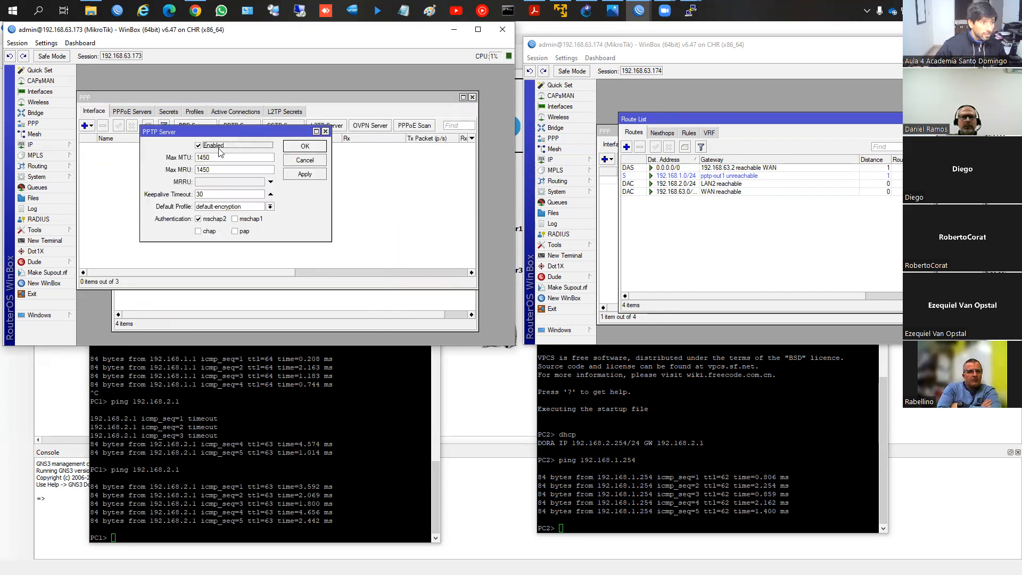
click(316, 150)
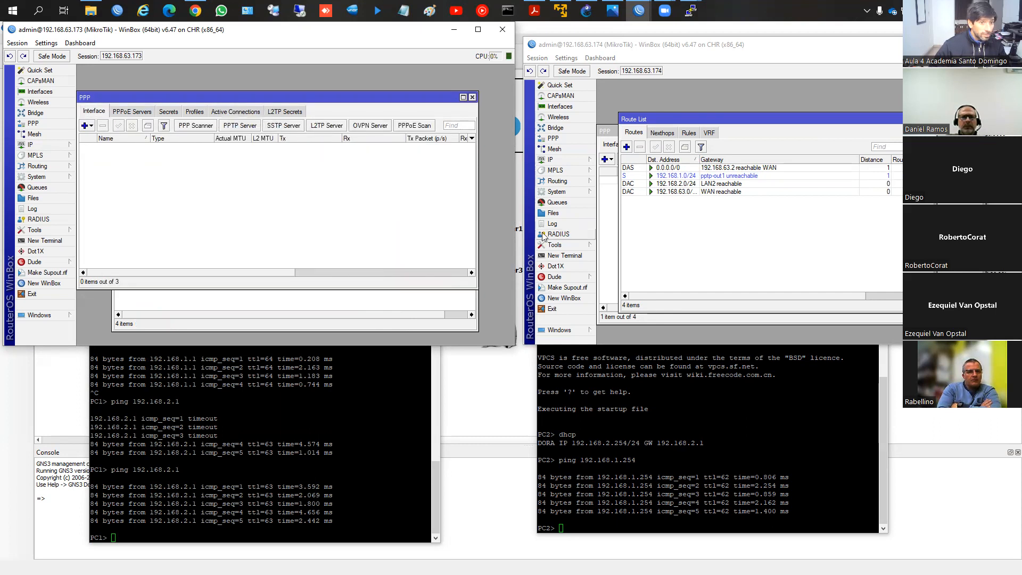
Step: Compare the IP address lists and route lists of both routers, checking the tunnel addresses and static routes
click(610, 261)
click(185, 320)
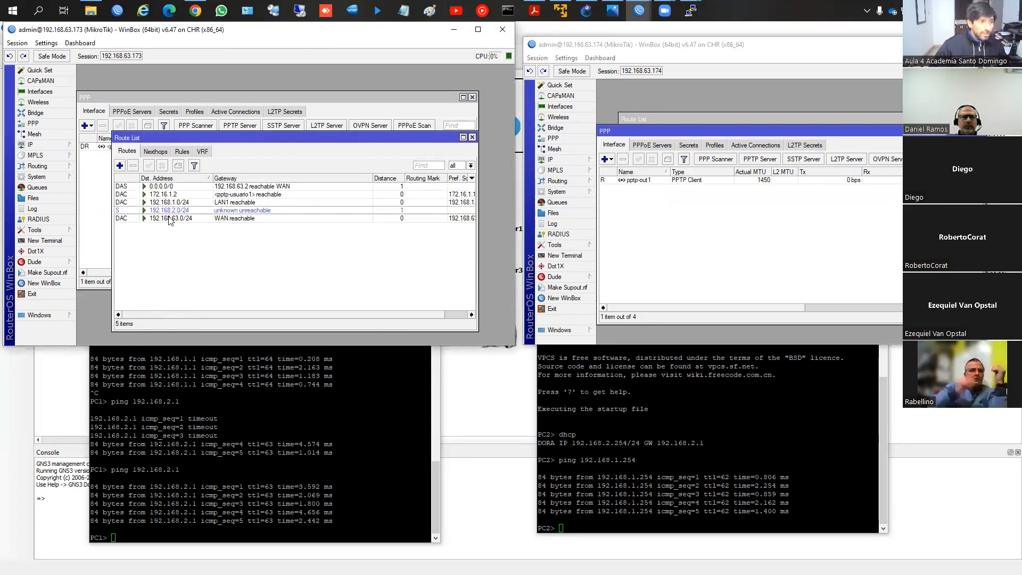
click(32, 144)
click(101, 166)
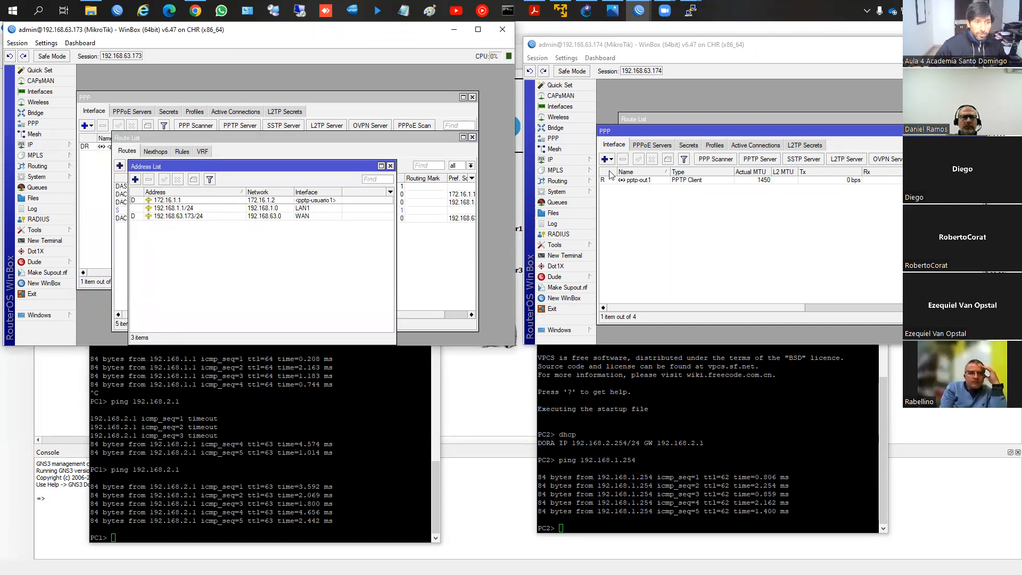
click(579, 160)
click(616, 182)
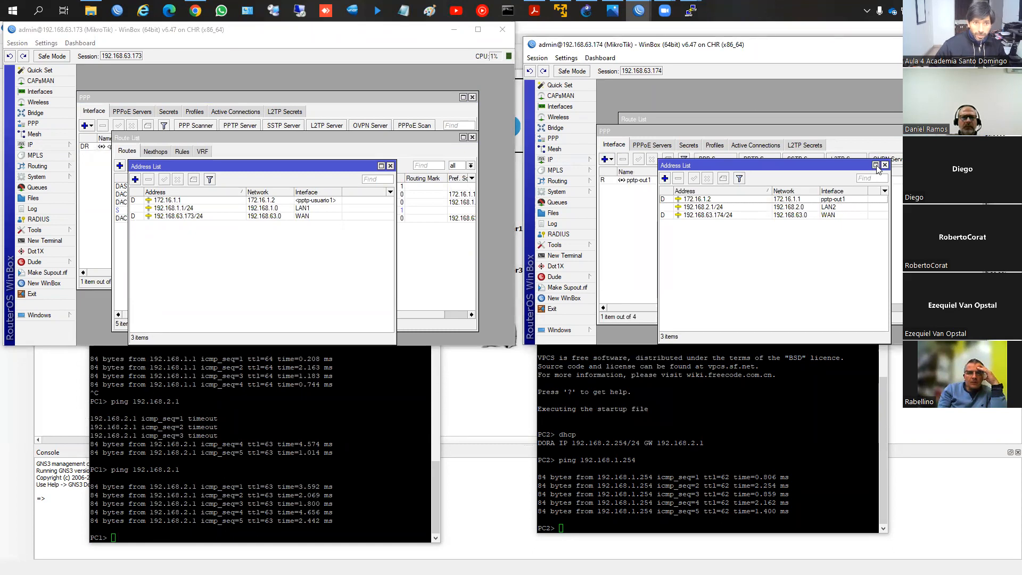
click(698, 120)
click(424, 254)
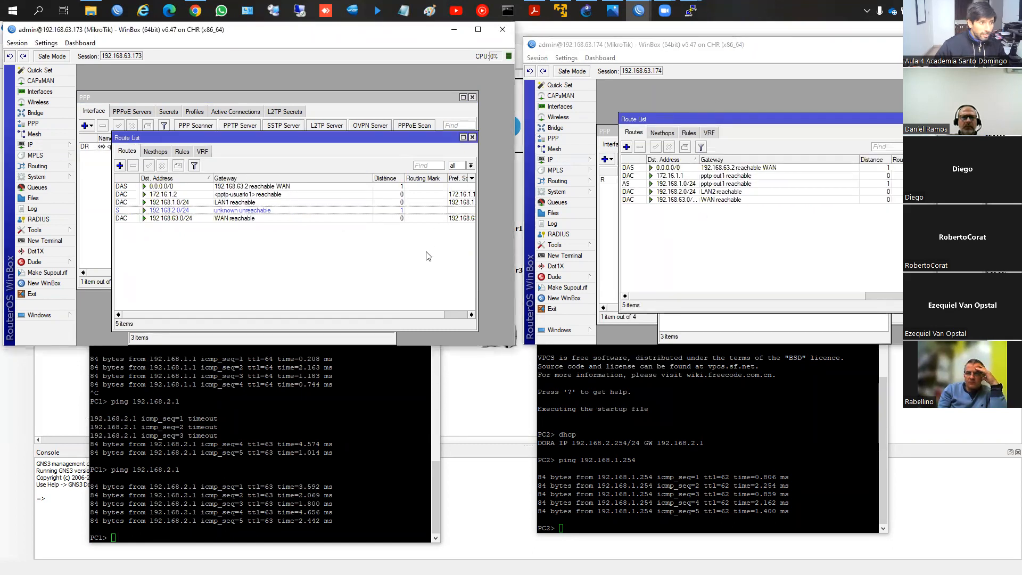
Step: Set the gateway of the 192.168.2.0/24 route on router 192.168.63.173 back to <pptp-usuario1> and apply it
click(225, 213)
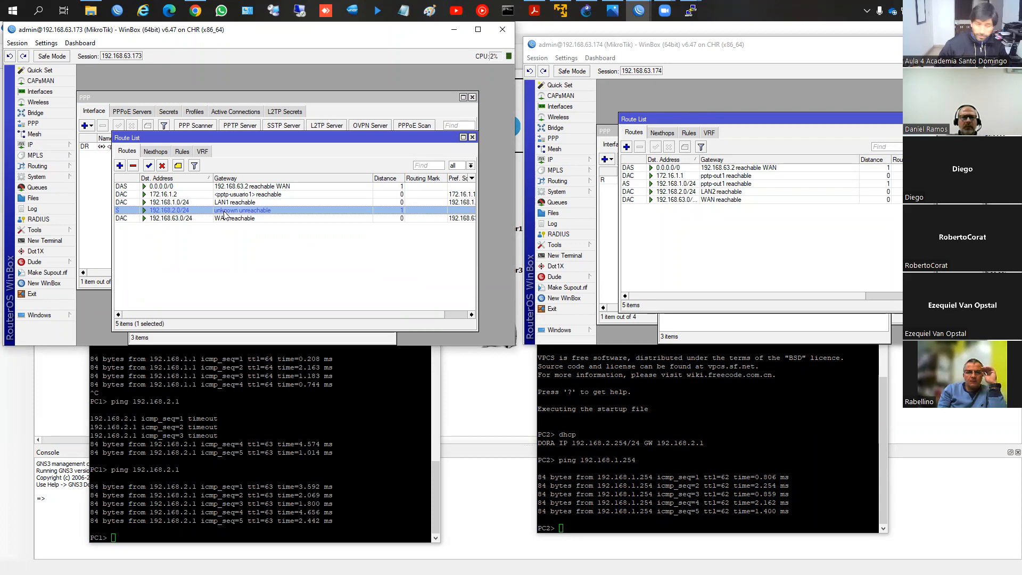
double_click(225, 211)
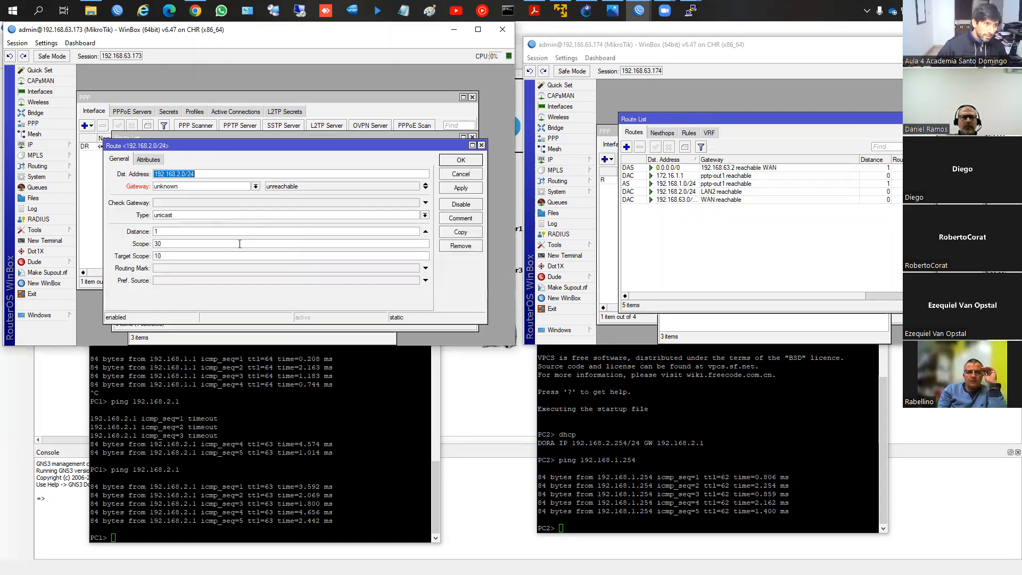
click(255, 186)
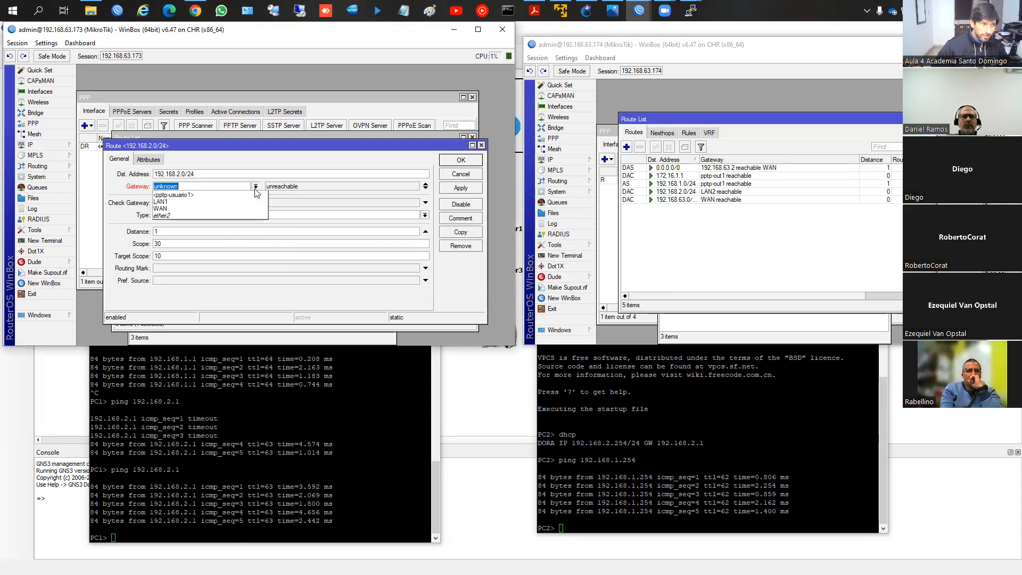
click(255, 186)
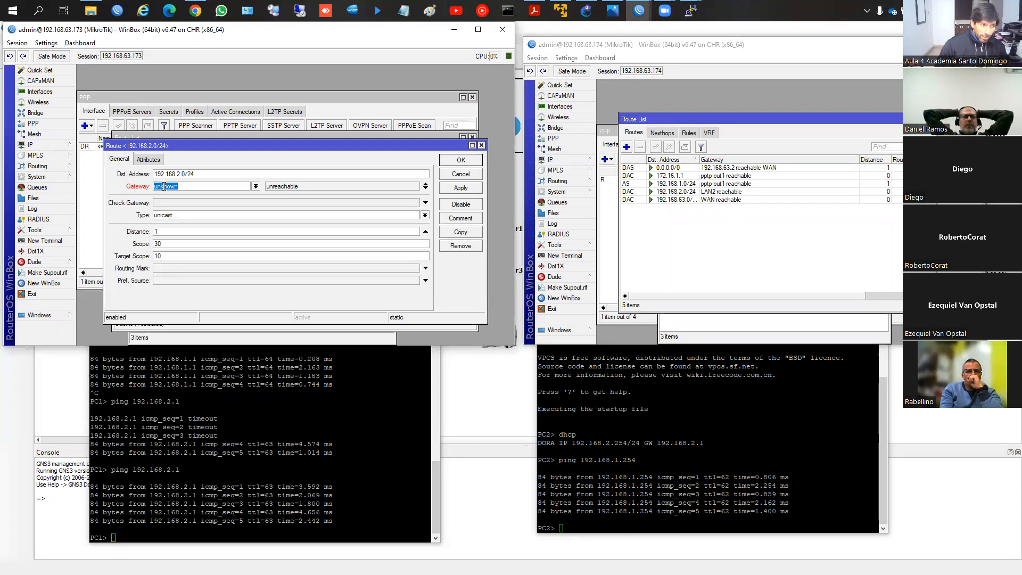
click(256, 186)
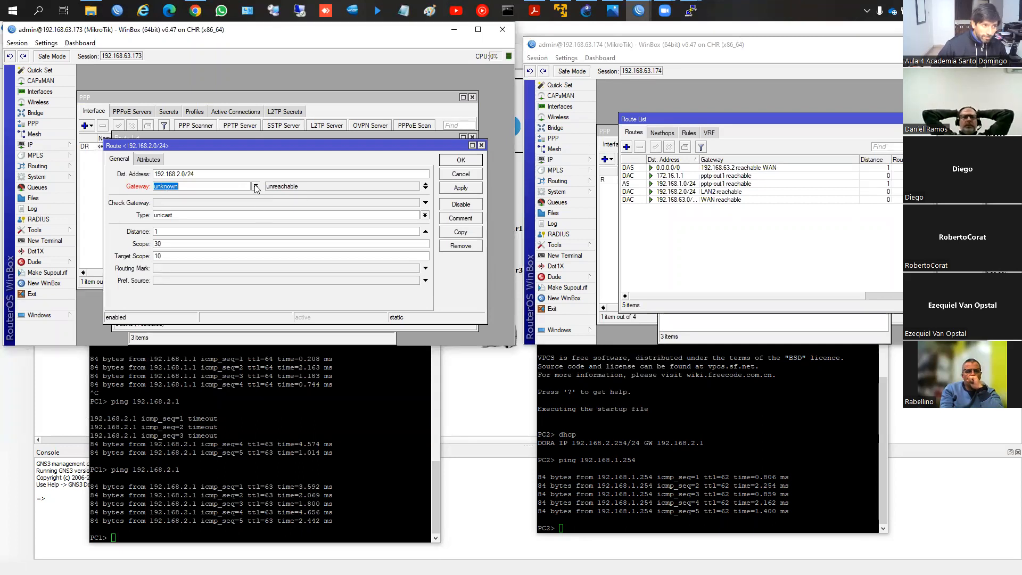
click(246, 198)
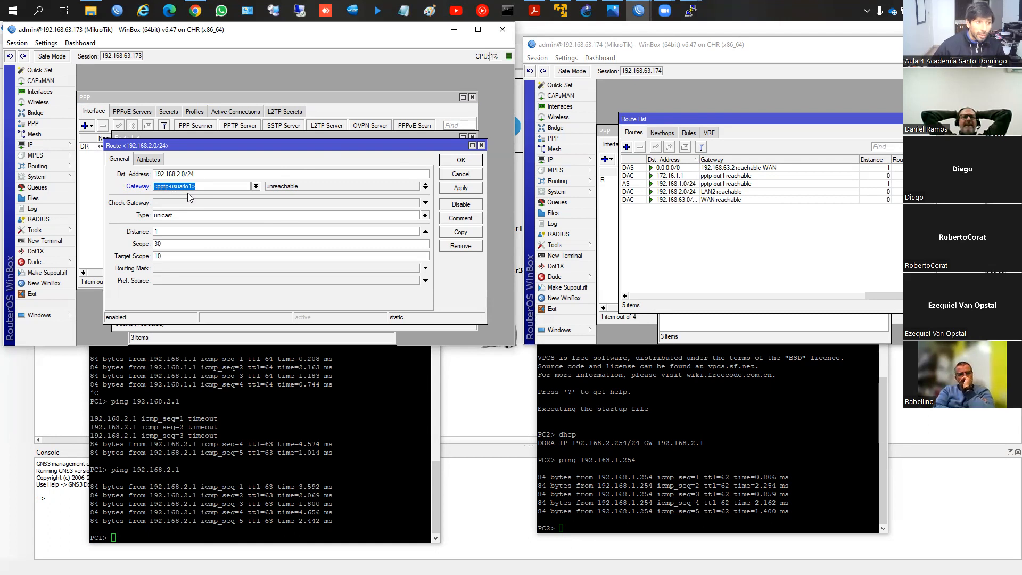
click(446, 189)
click(450, 160)
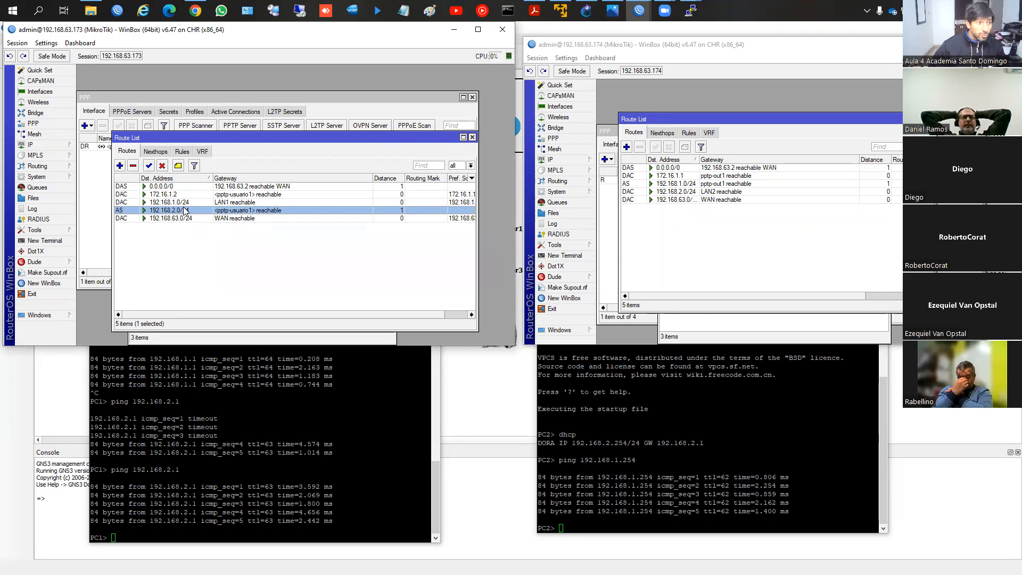
Step: Set the gateway of the 192.168.2.0/24 route on router 192.168.63.173 to 172.16.1.2 and apply it
double_click(185, 211)
click(197, 187)
double_click(198, 186)
text(172.146.)
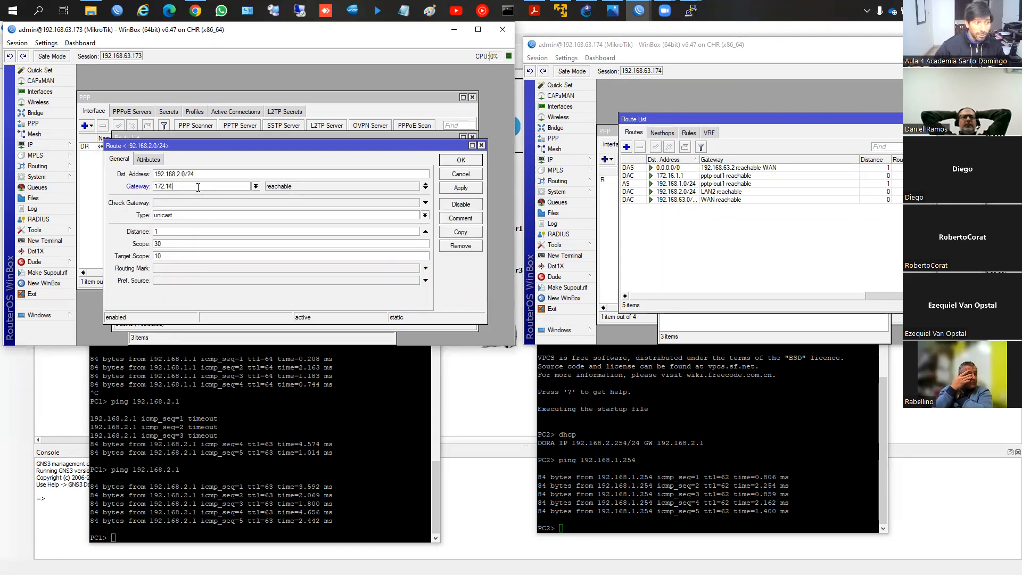
key(BackSpace)
text(6.1)
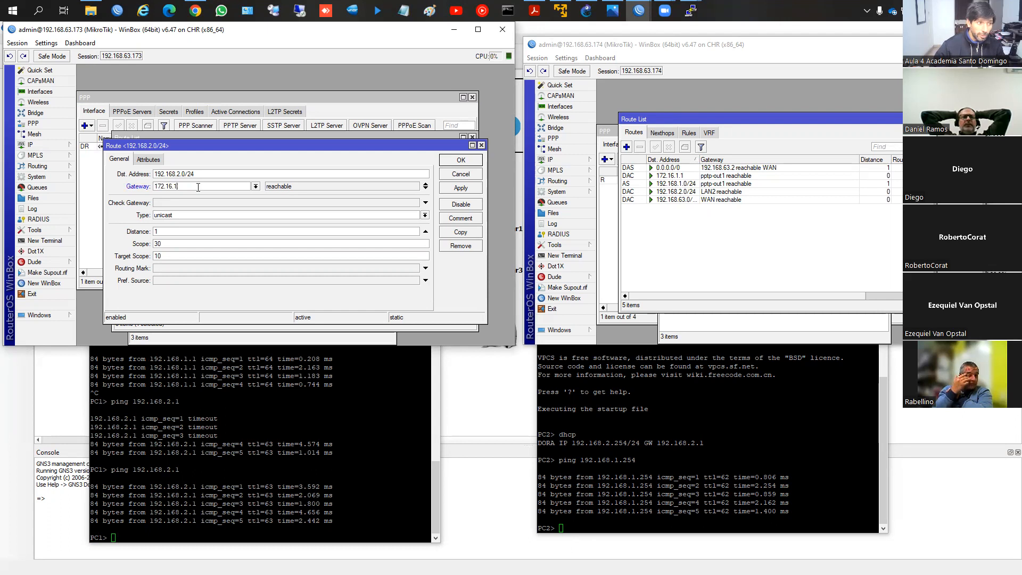
click(461, 188)
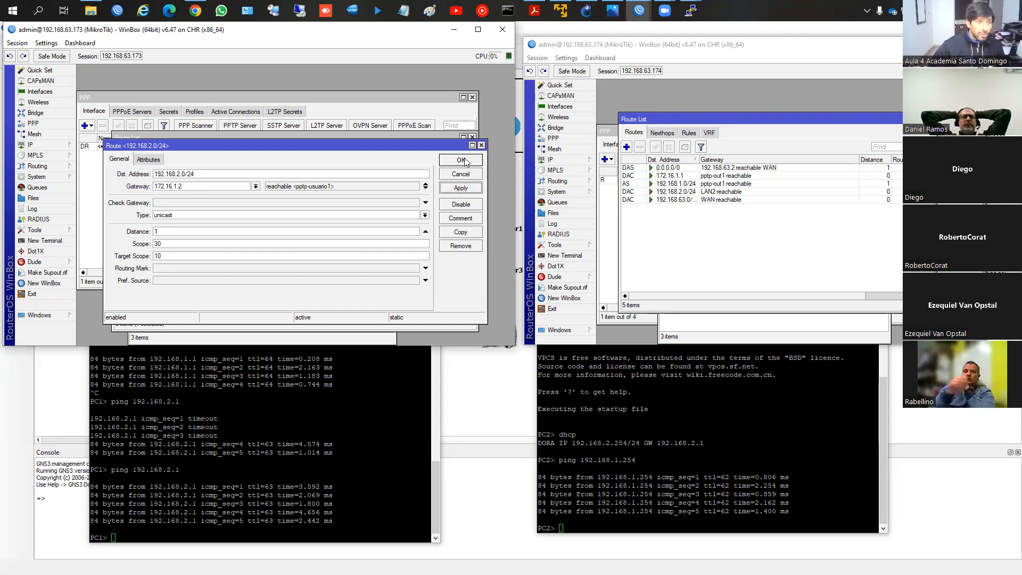
click(460, 160)
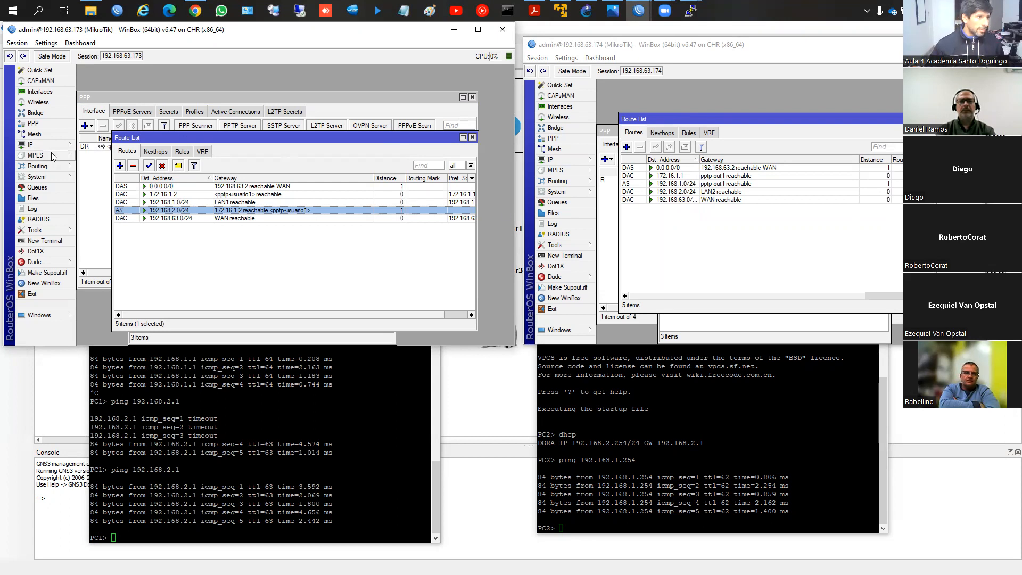
Step: Start a new firewall filter rule on router 192.168.63.173 with the input chain
click(32, 144)
click(91, 231)
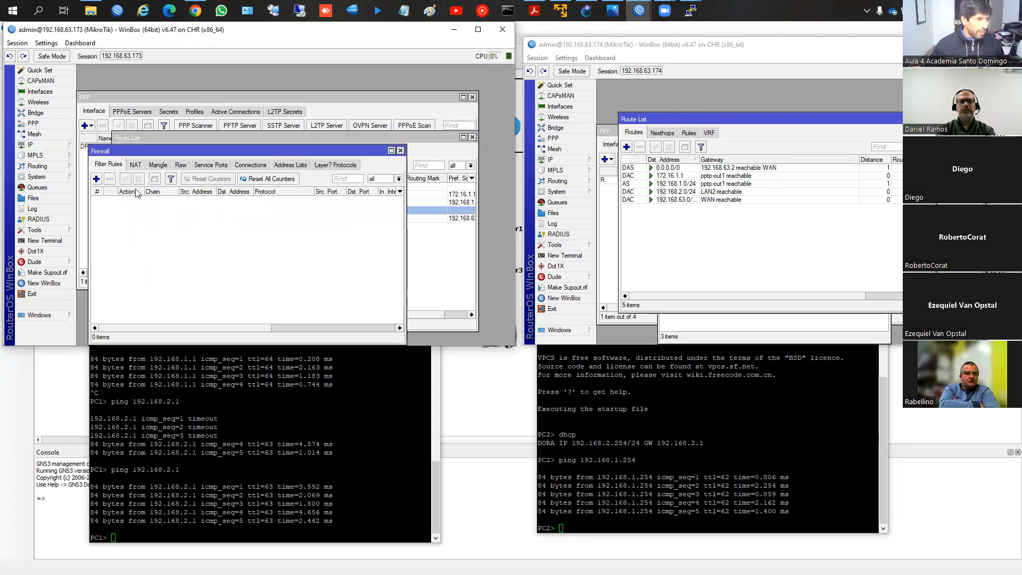
click(96, 180)
click(330, 99)
click(290, 115)
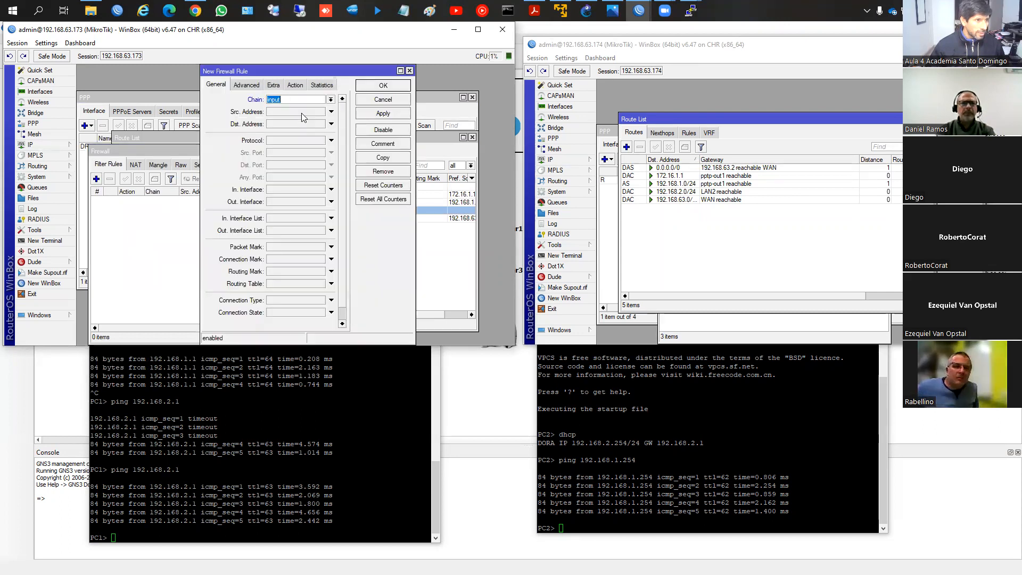
Step: Match established and related connection states in the new accept rule and save it
click(418, 136)
click(415, 117)
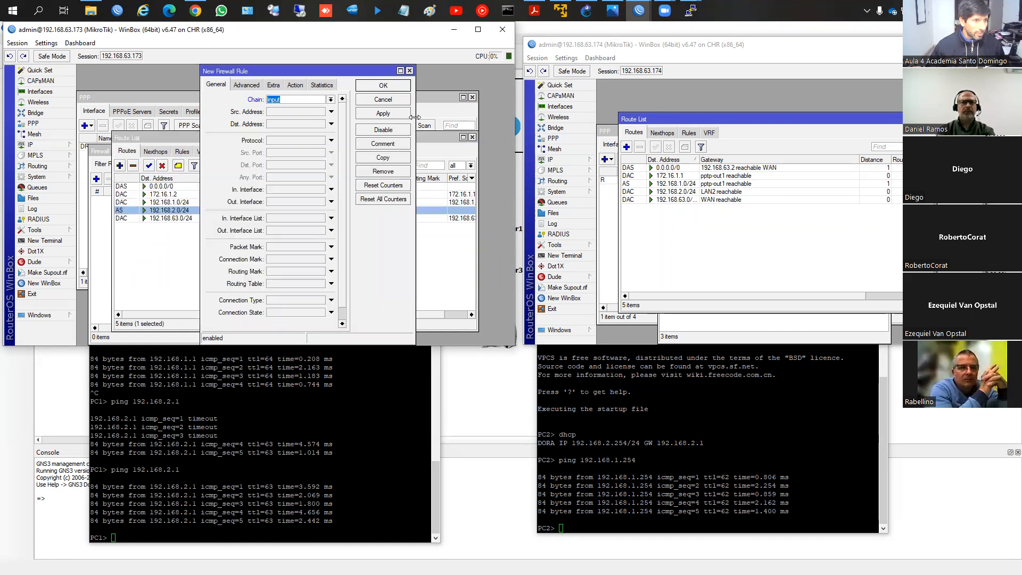
drag(414, 117, 467, 117)
scroll(289, 259, down, 1)
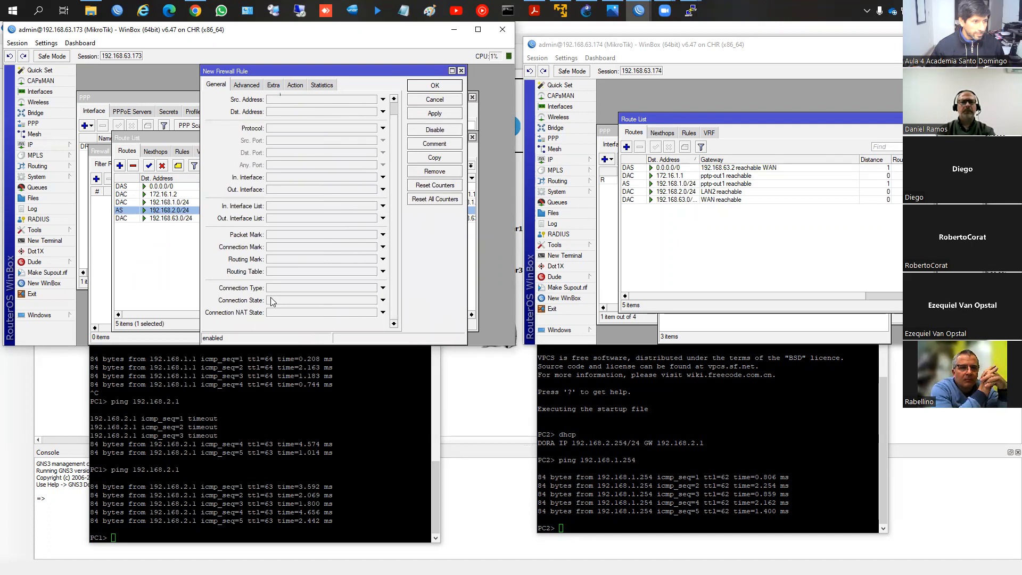
scroll(282, 245, up, 1)
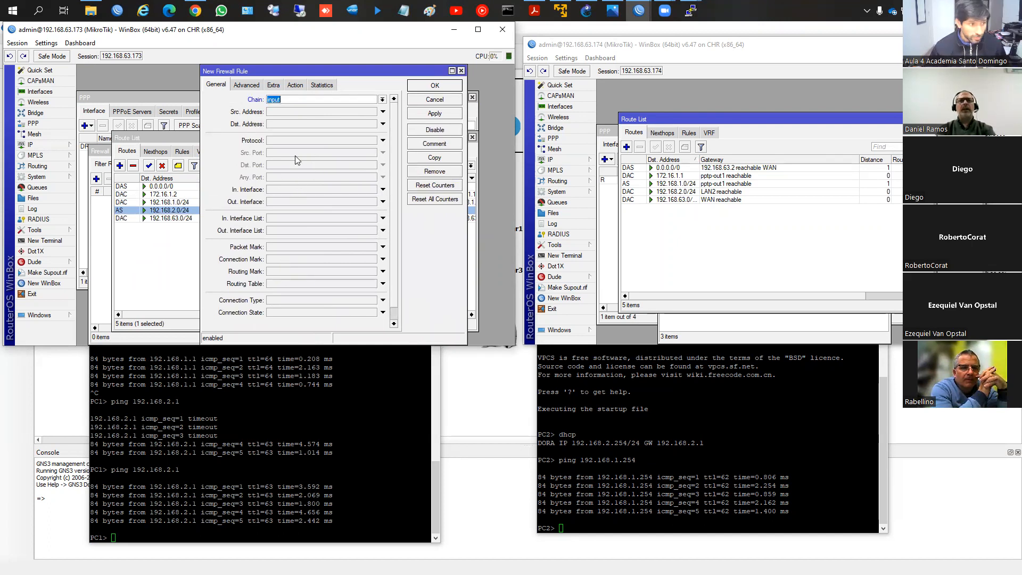
scroll(281, 309, down, 1)
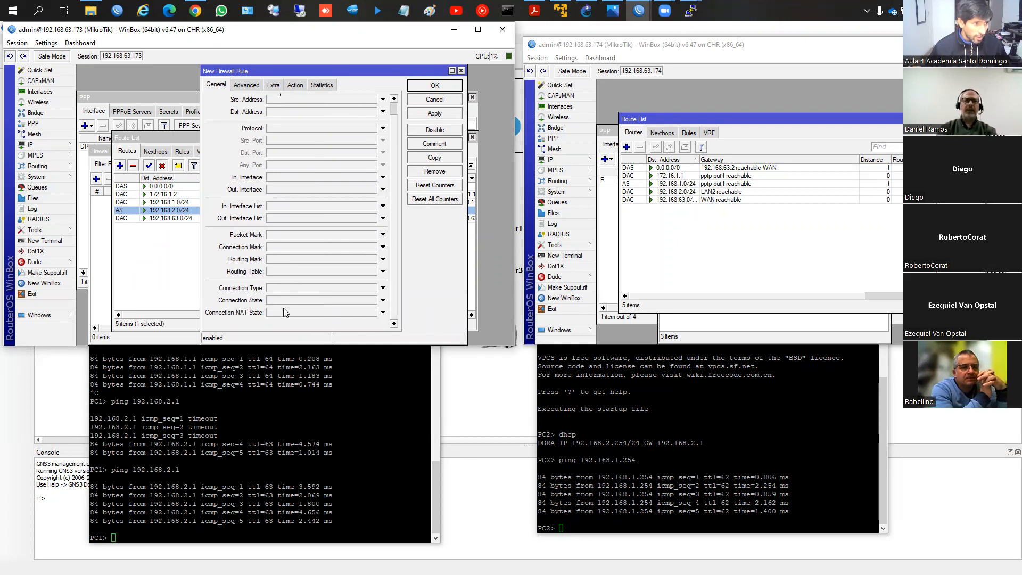
click(279, 301)
click(294, 301)
click(337, 300)
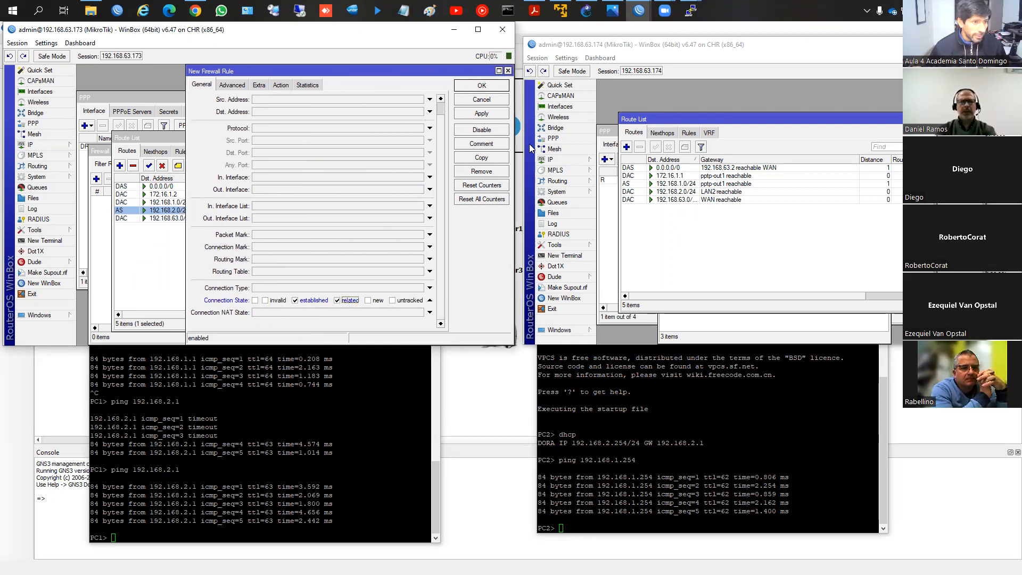
click(481, 114)
click(471, 87)
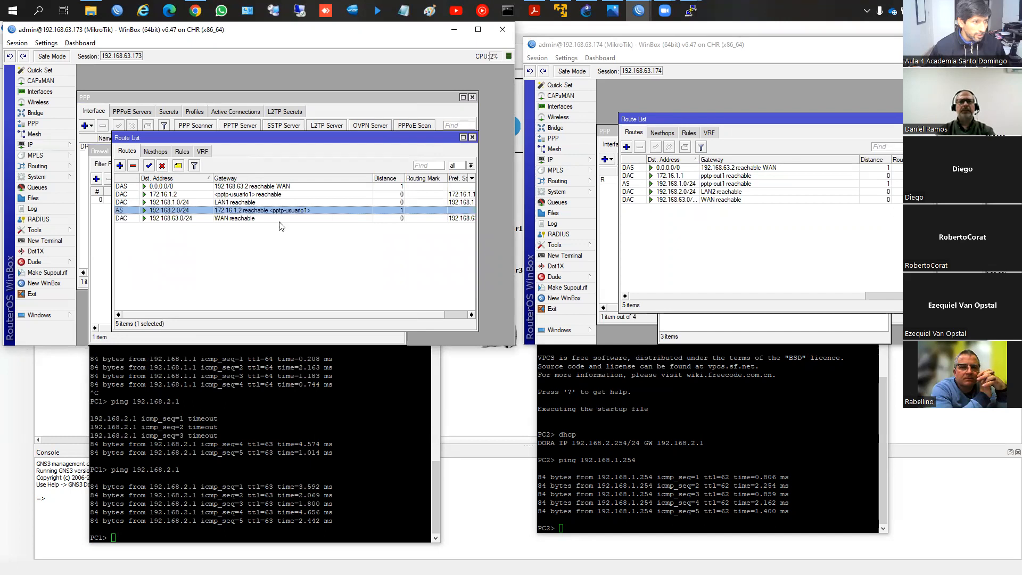
Step: Add a firewall filter rule on router 192.168.63.173 that drops invalid connections in the input chain
click(37, 145)
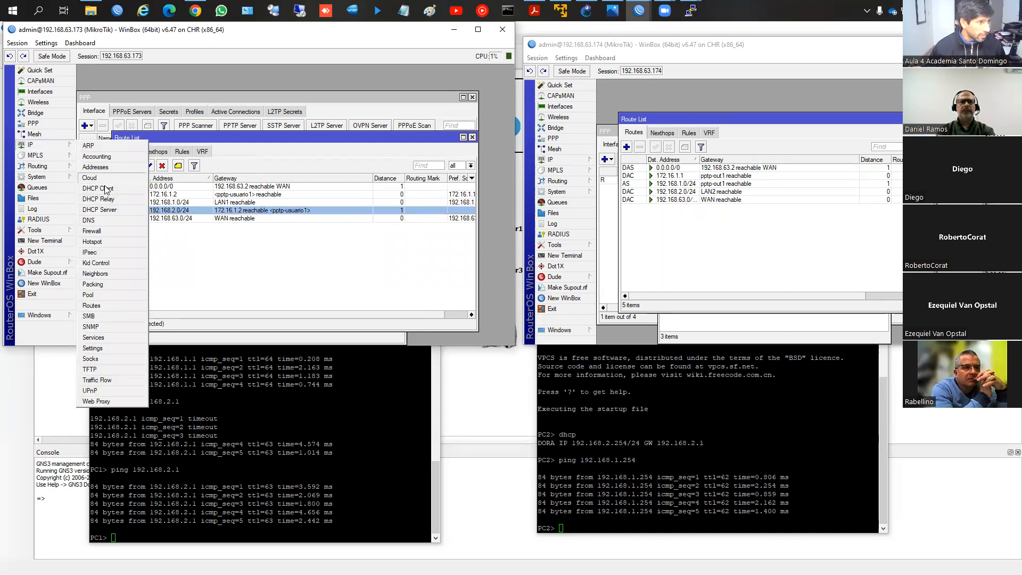
click(98, 231)
click(166, 200)
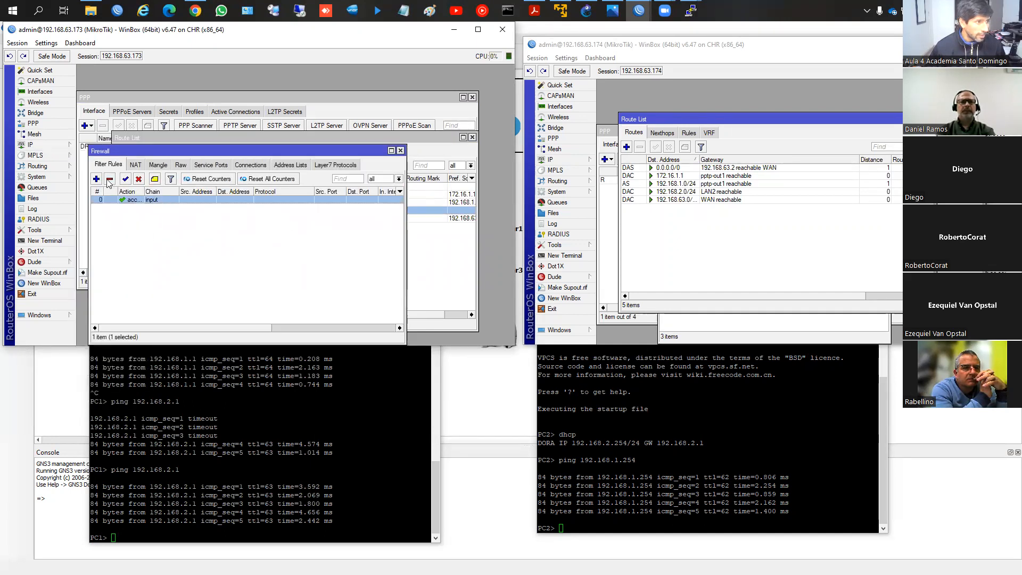
click(97, 179)
click(235, 86)
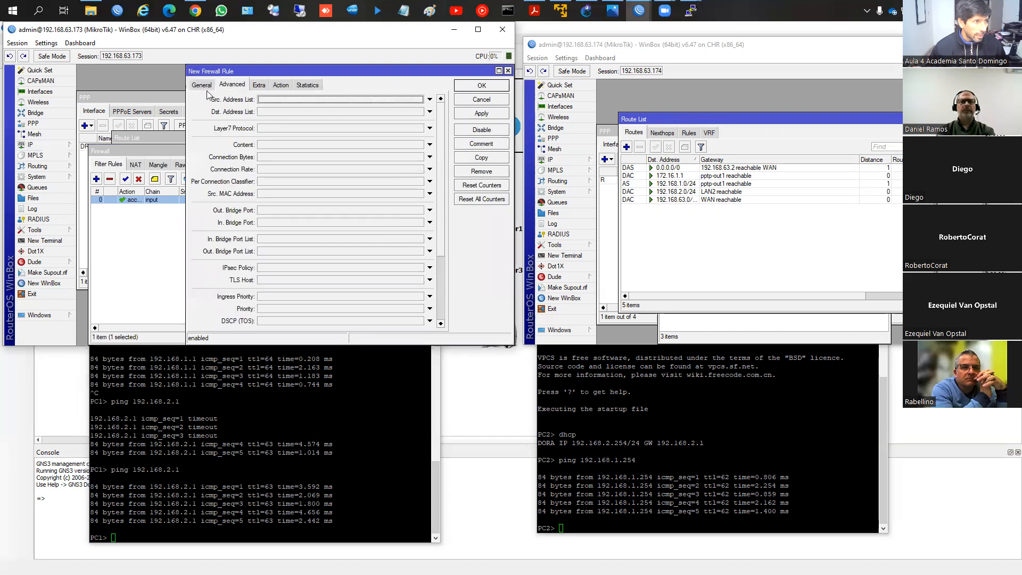
click(202, 86)
click(429, 100)
click(388, 116)
click(259, 311)
click(265, 313)
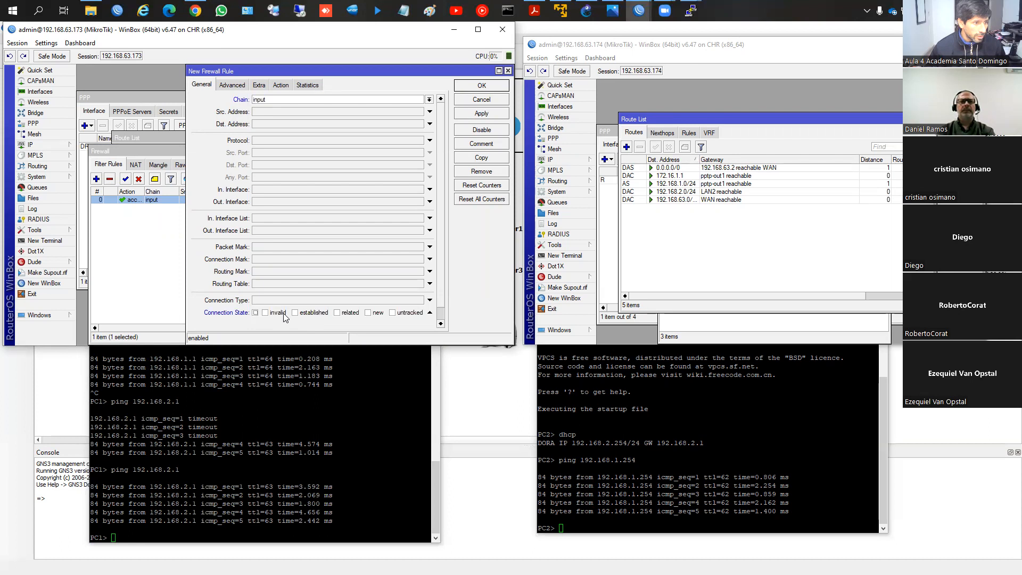
click(281, 85)
click(280, 100)
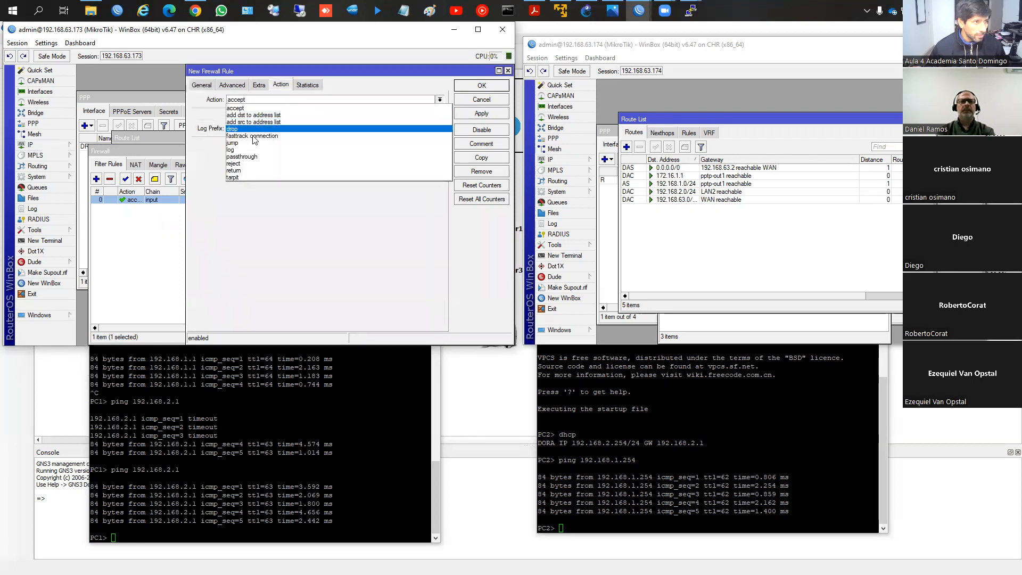
click(282, 130)
click(481, 113)
click(482, 86)
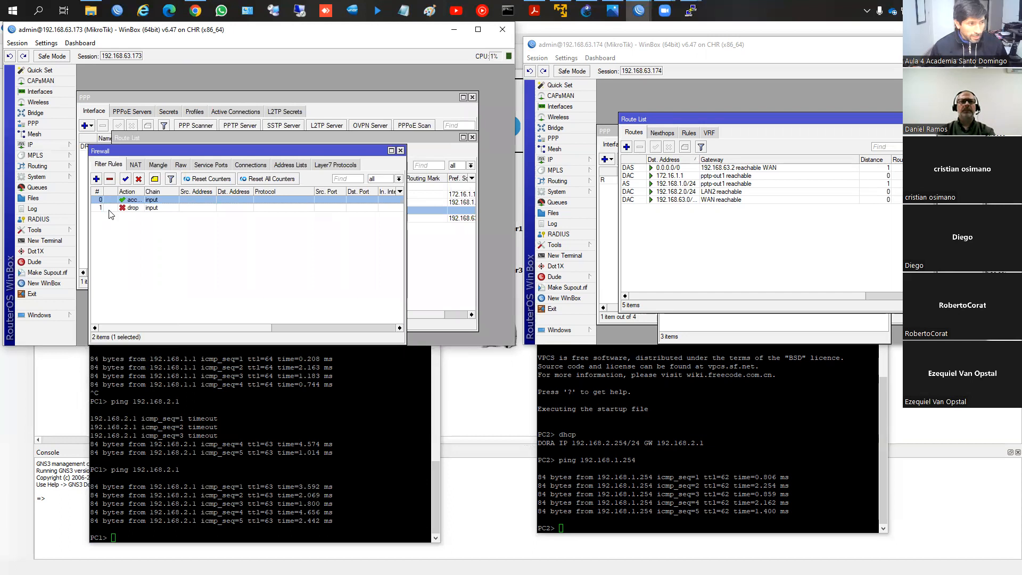
Step: Add a firewall filter rule on router 192.168.63.173 that drops all remaining traffic in the input chain
click(97, 180)
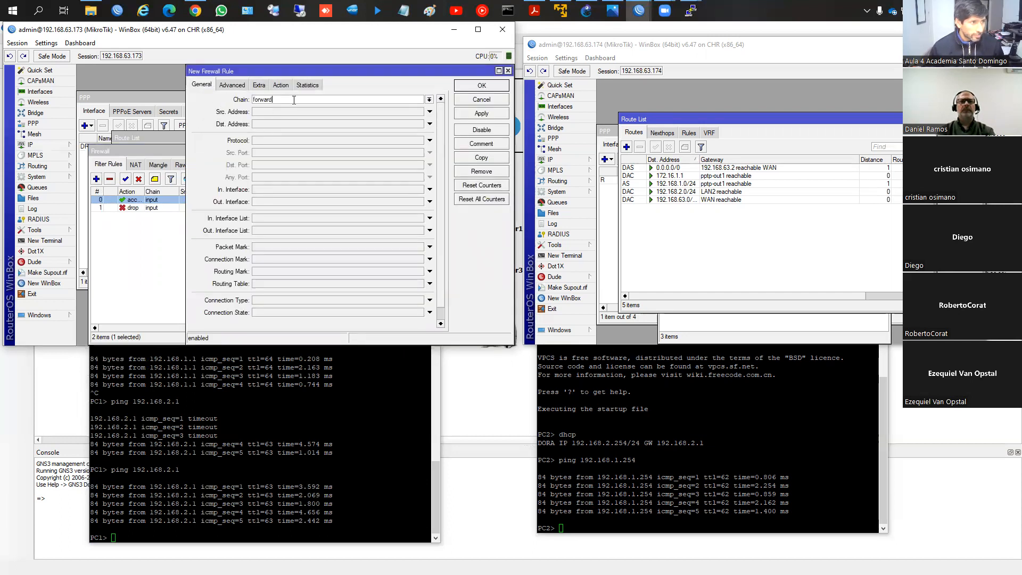
click(429, 100)
click(372, 115)
click(280, 85)
click(276, 99)
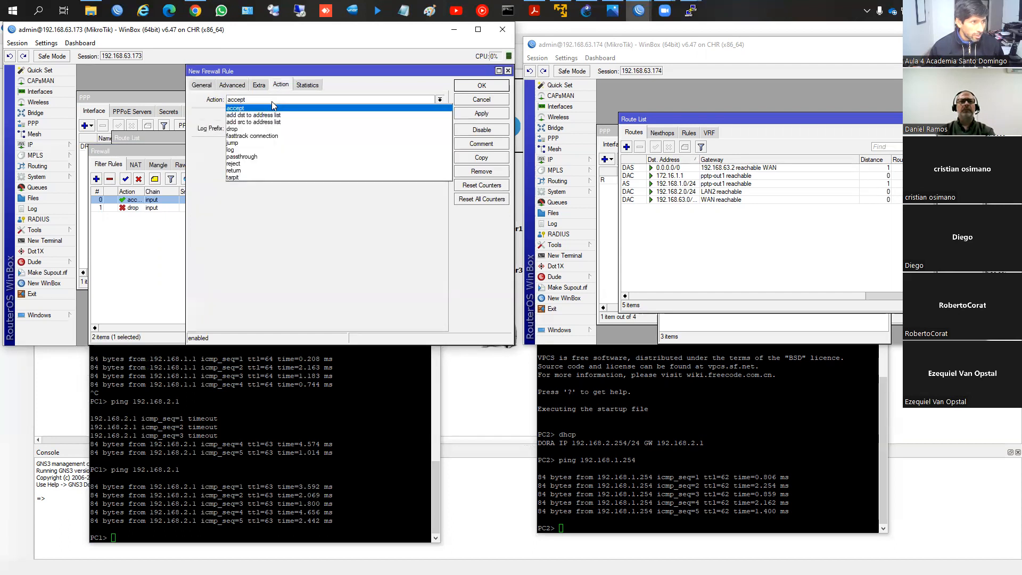
click(255, 129)
click(500, 115)
click(496, 87)
click(134, 216)
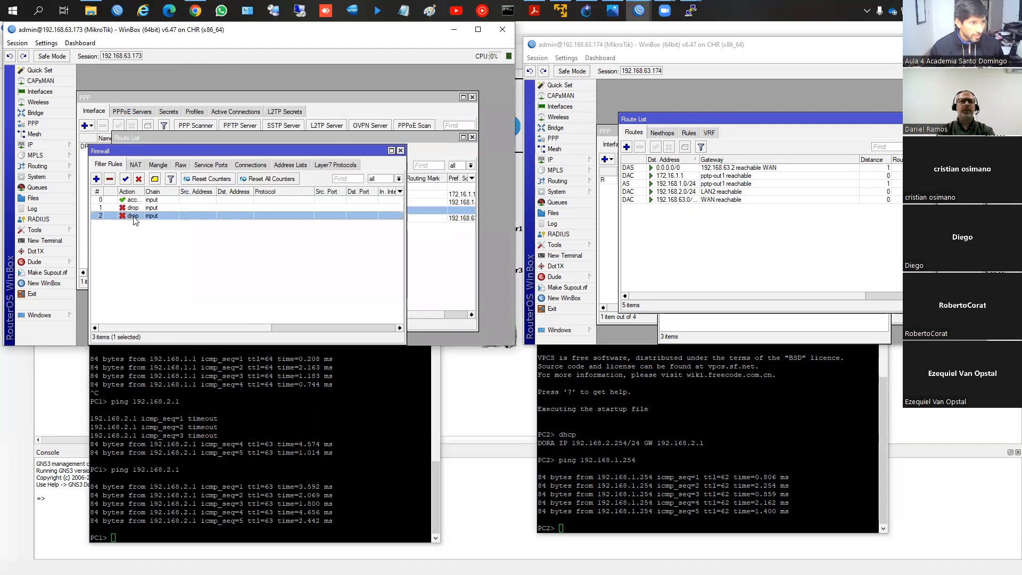
click(141, 209)
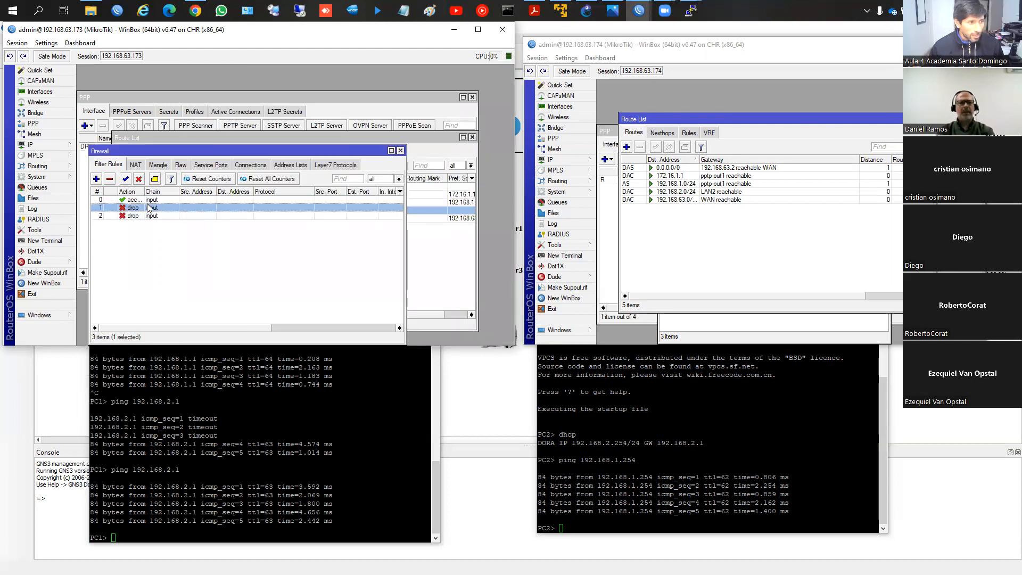
Step: Add an input rule accepting TCP destination port 8291 and place it directly above the drop rules
click(96, 179)
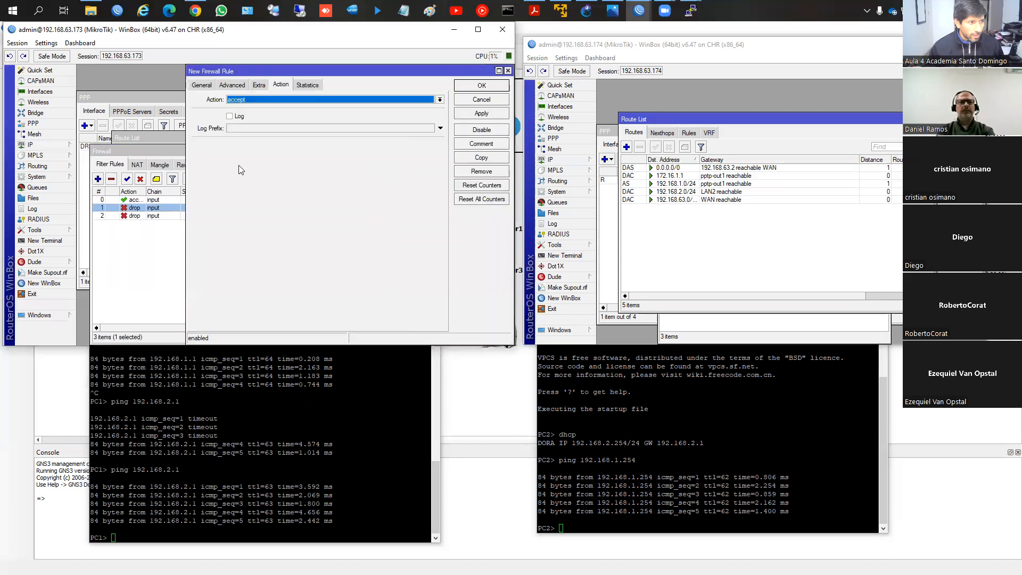
click(429, 100)
click(369, 115)
click(265, 141)
click(296, 166)
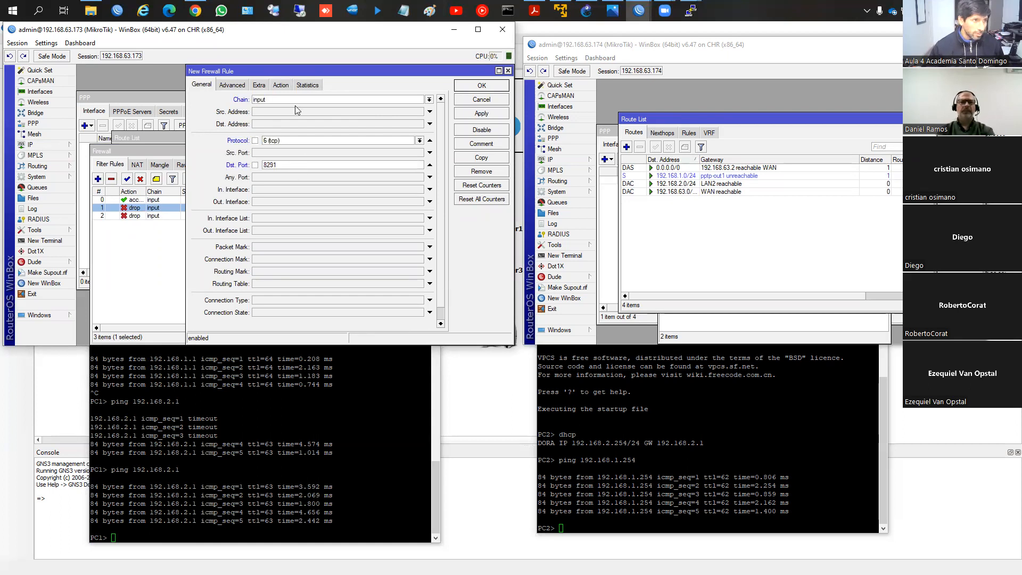
click(280, 85)
click(276, 100)
click(278, 107)
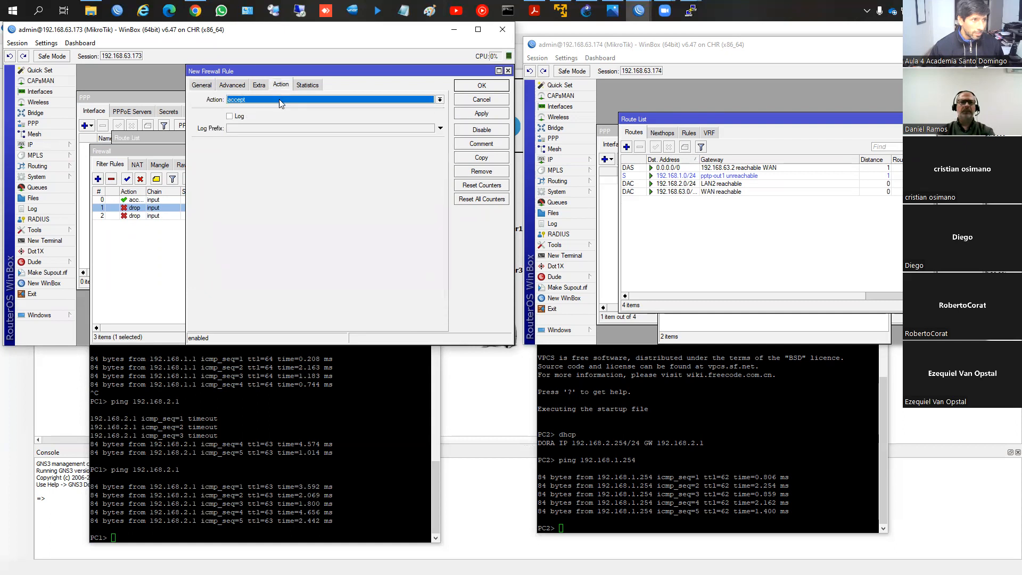
click(462, 114)
click(466, 87)
drag(183, 221, 192, 202)
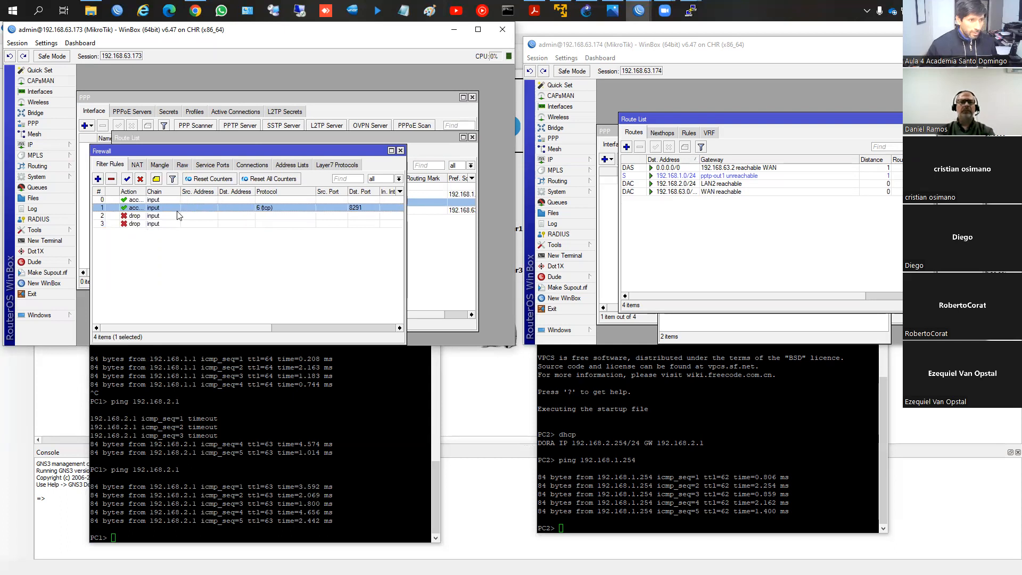
Step: Check the firewall connections on router 192.168.63.173, then disable and re-enable the pptp-out1 client on router 192.168.63.174, checking the active PPP connections
drag(273, 151, 285, 147)
click(267, 162)
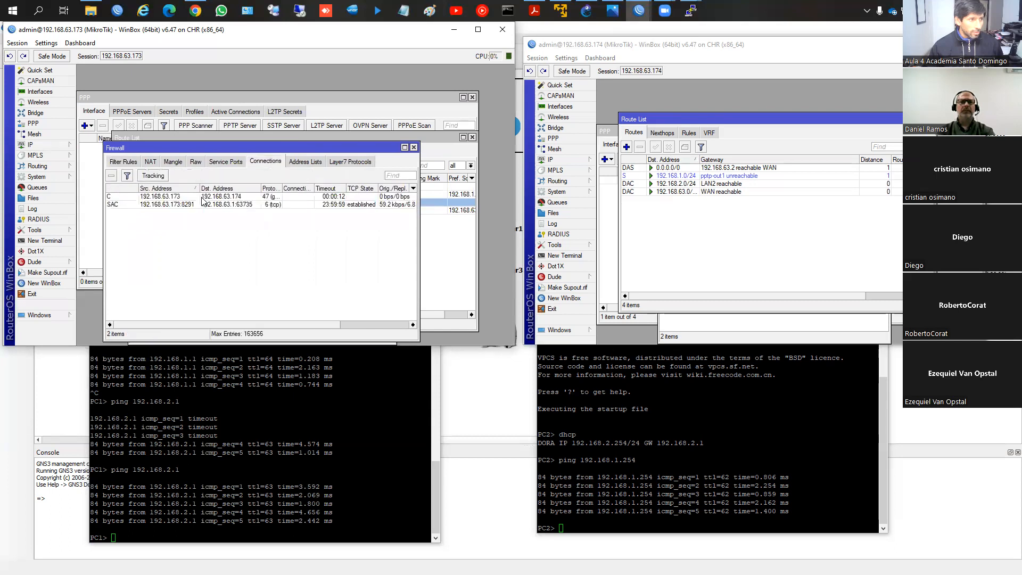
click(603, 230)
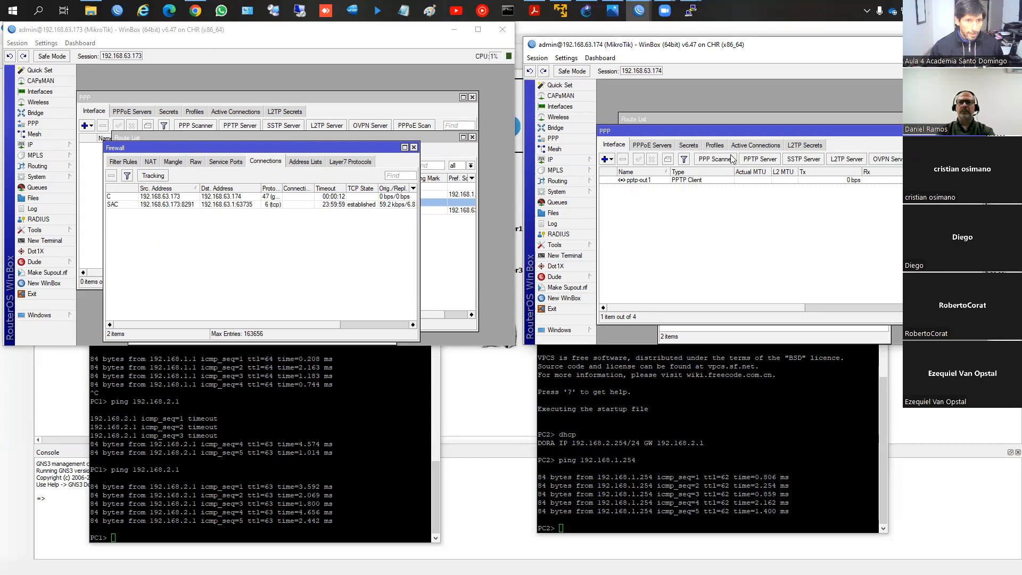
click(665, 181)
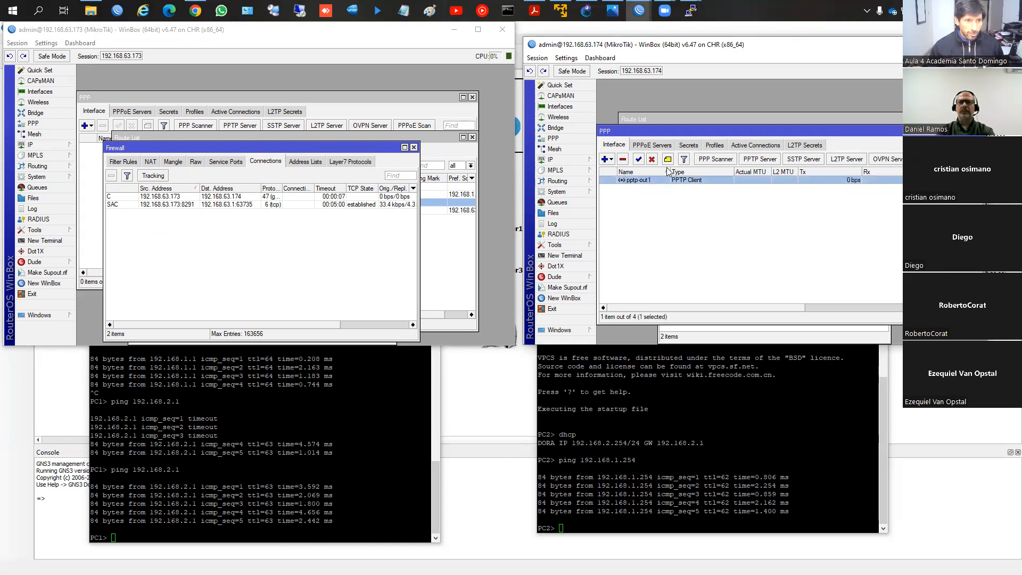
click(651, 159)
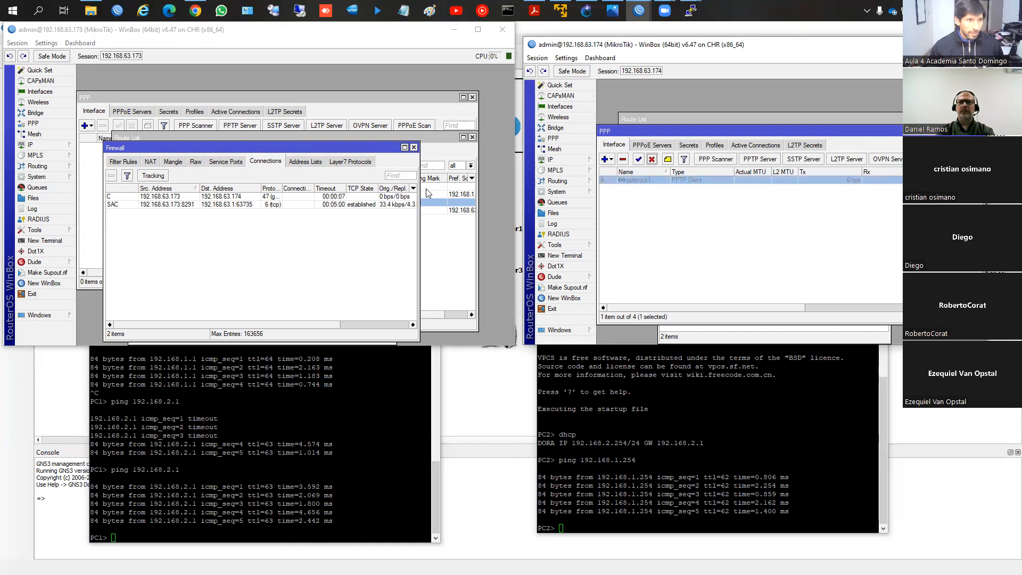
click(246, 112)
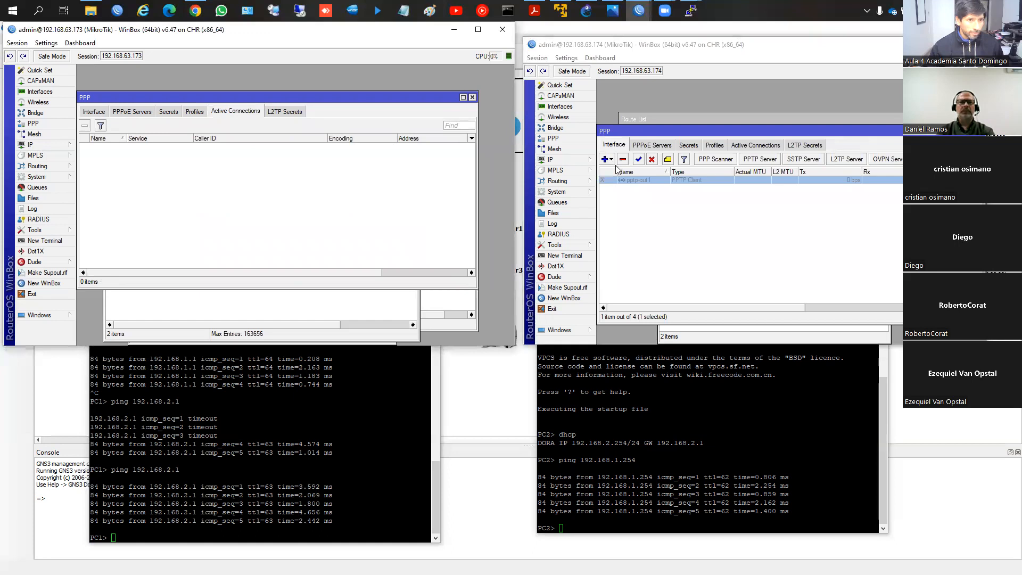
click(638, 159)
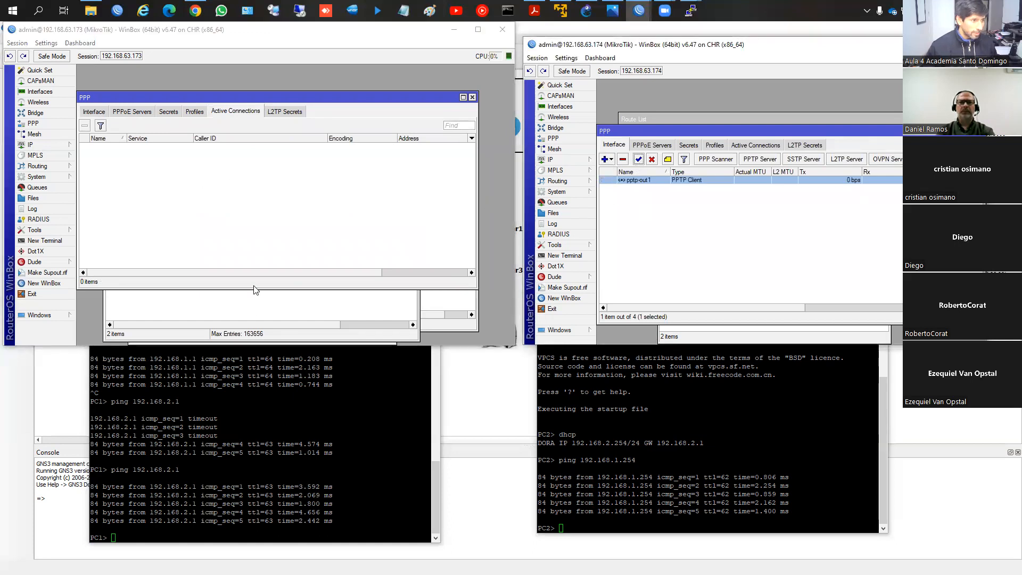
Step: Recheck the filter rules and tracked firewall connections on router 192.168.63.173 for the PPTP reconnection attempt
click(252, 315)
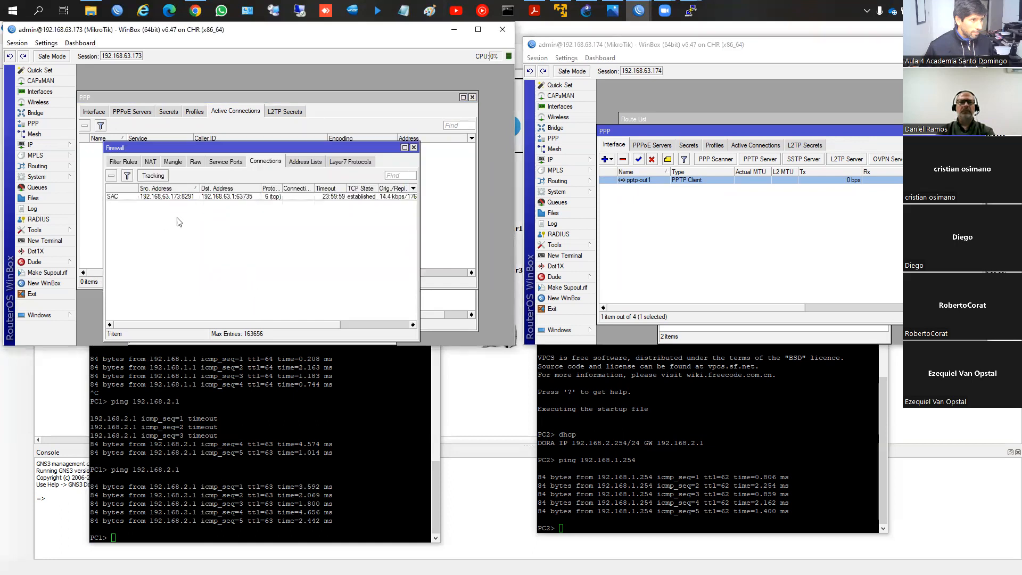
click(133, 162)
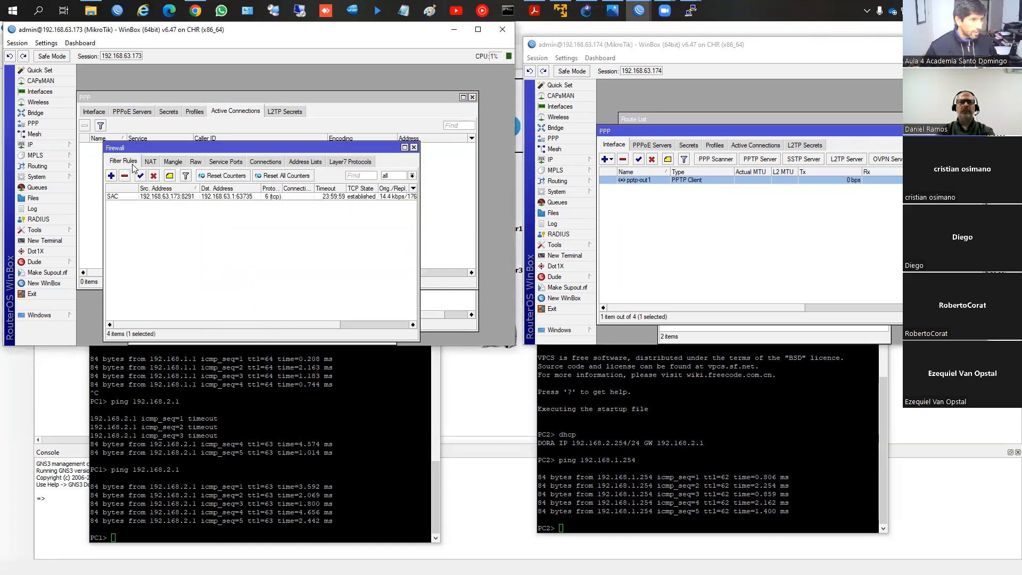
click(272, 161)
click(218, 195)
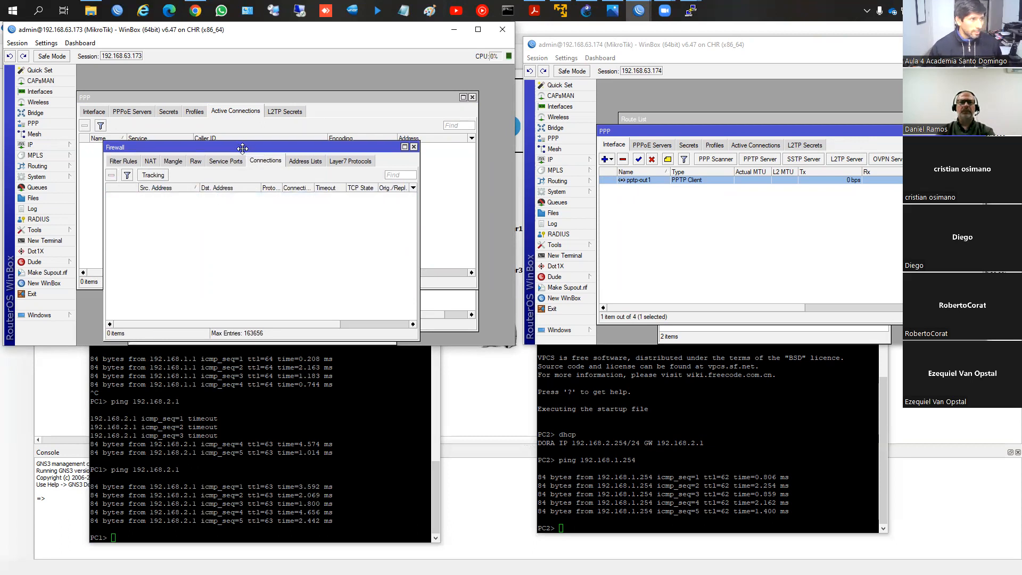
Step: Re-enable the pptp-out1 client on router 192.168.63.174 and check the active PPP and tracked firewall connections on router 192.168.63.173
drag(240, 147, 257, 108)
click(639, 159)
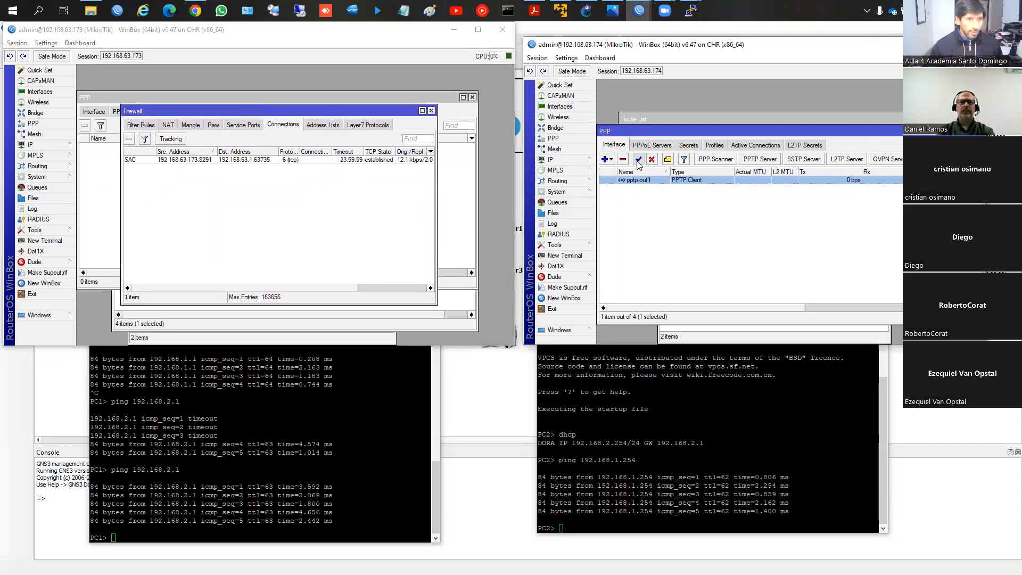
click(103, 193)
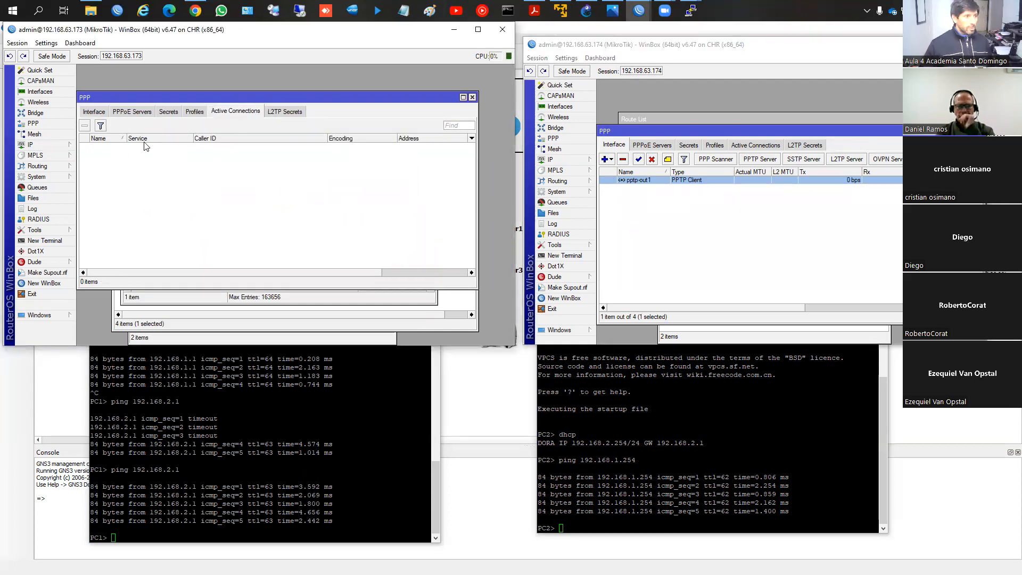
click(31, 147)
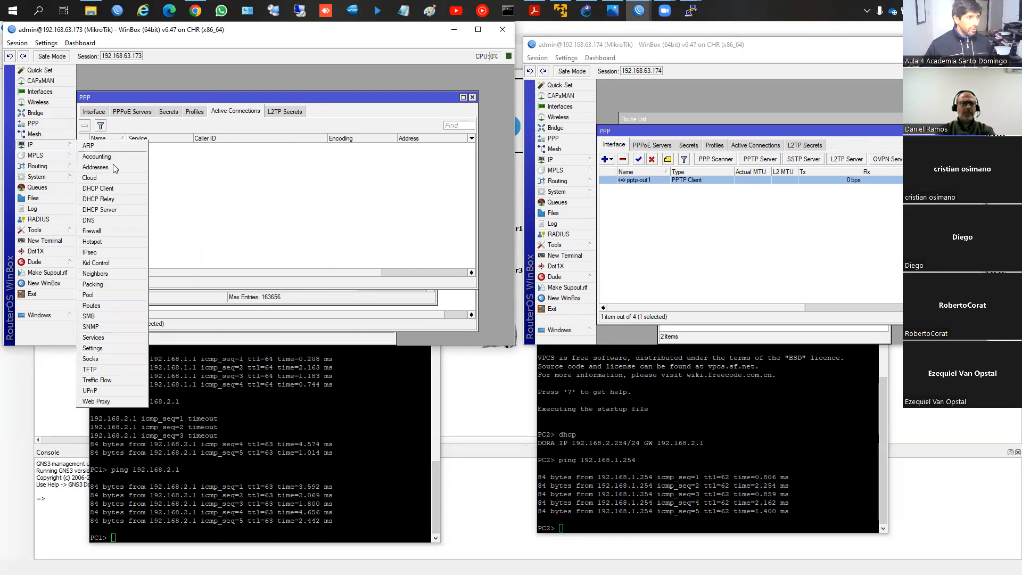
click(101, 228)
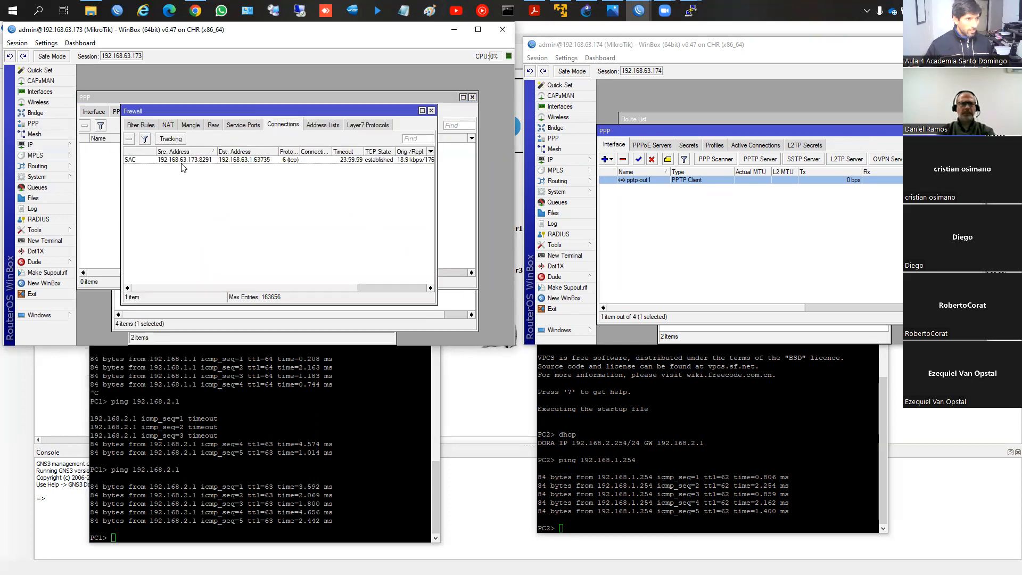
click(205, 161)
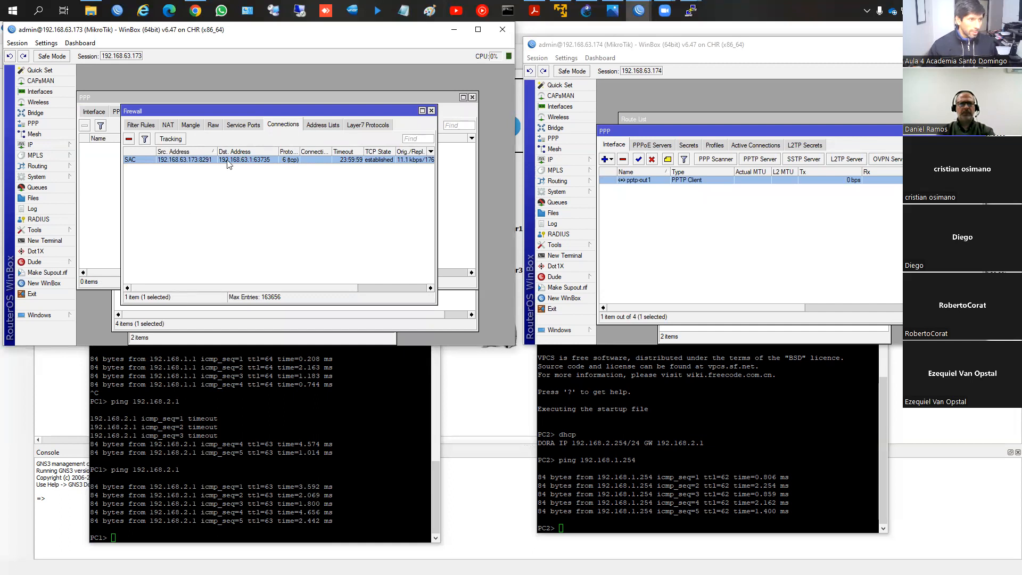
click(431, 111)
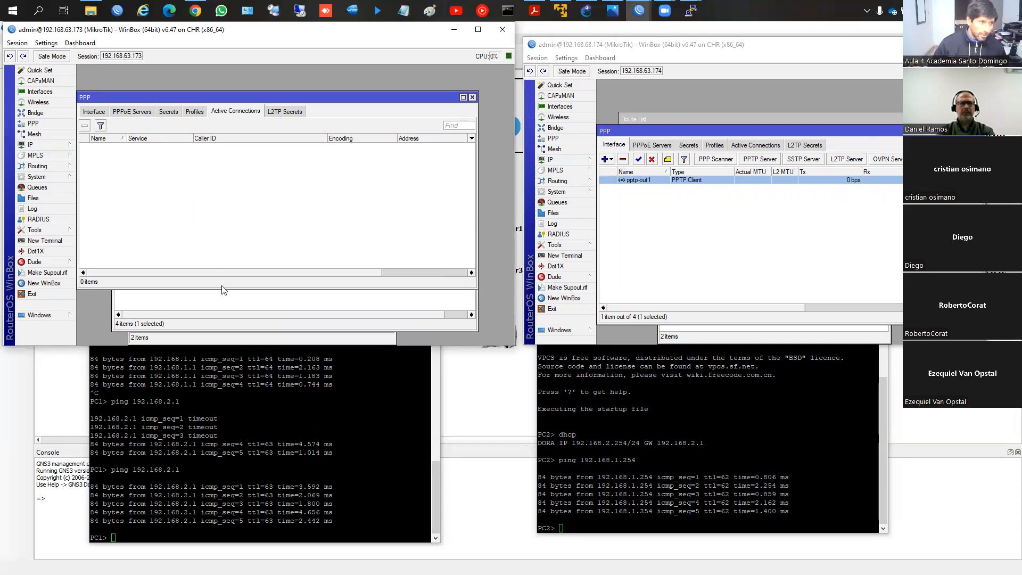
Step: Review the 192.168.2.0/24 route, the PPP interfaces and the firewall filter rules on router 192.168.63.173
click(216, 307)
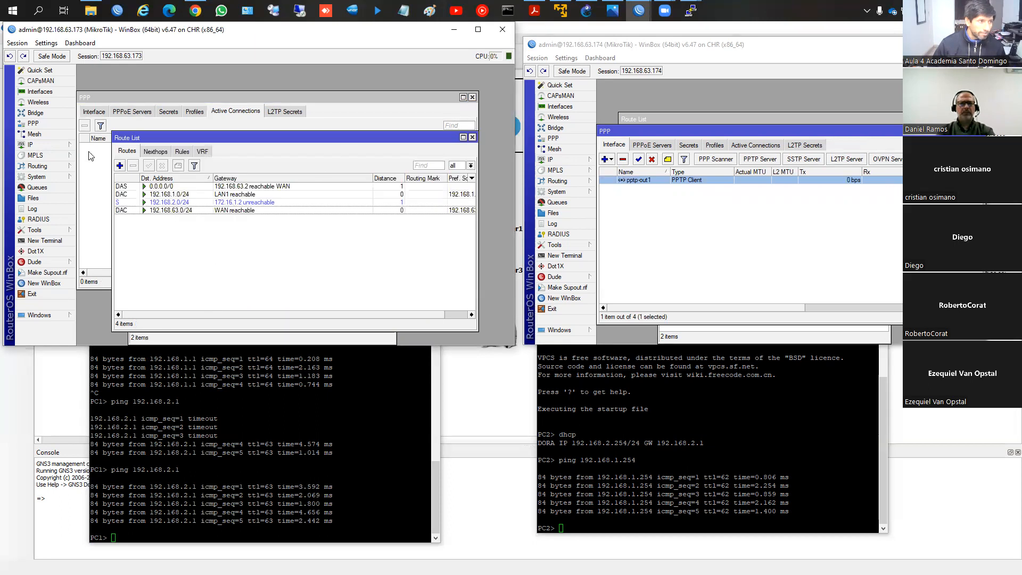
click(46, 148)
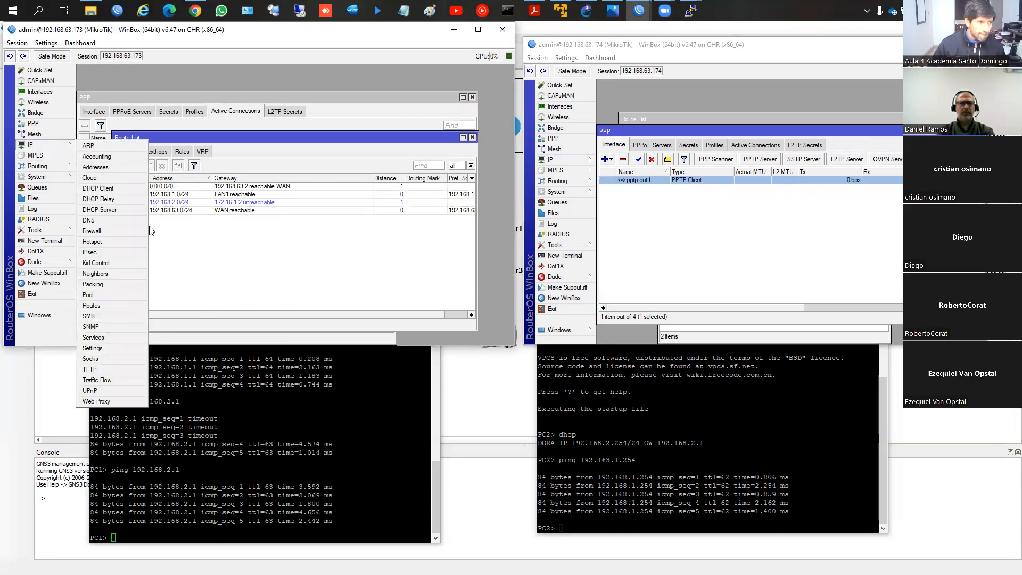
click(189, 203)
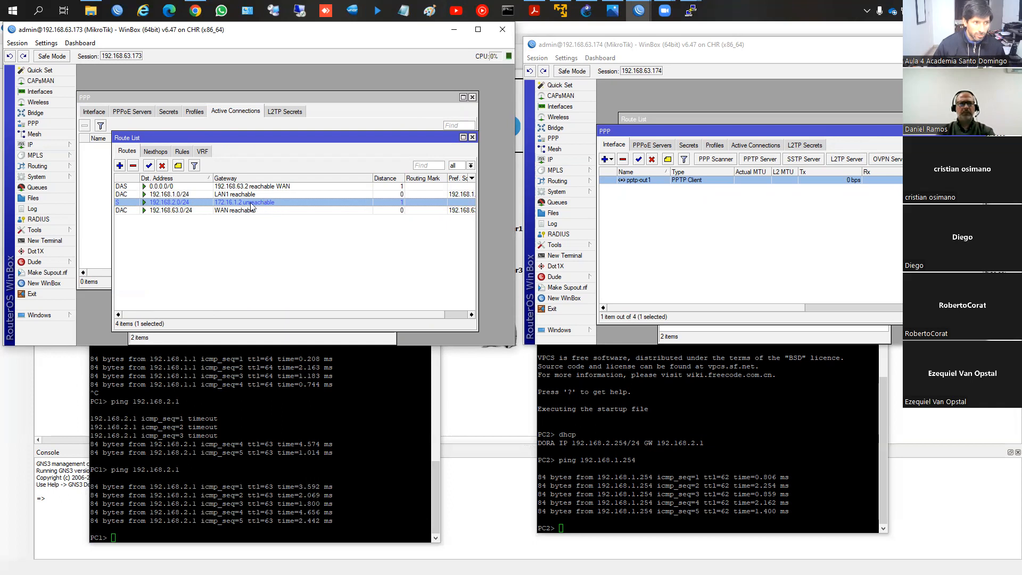
click(108, 164)
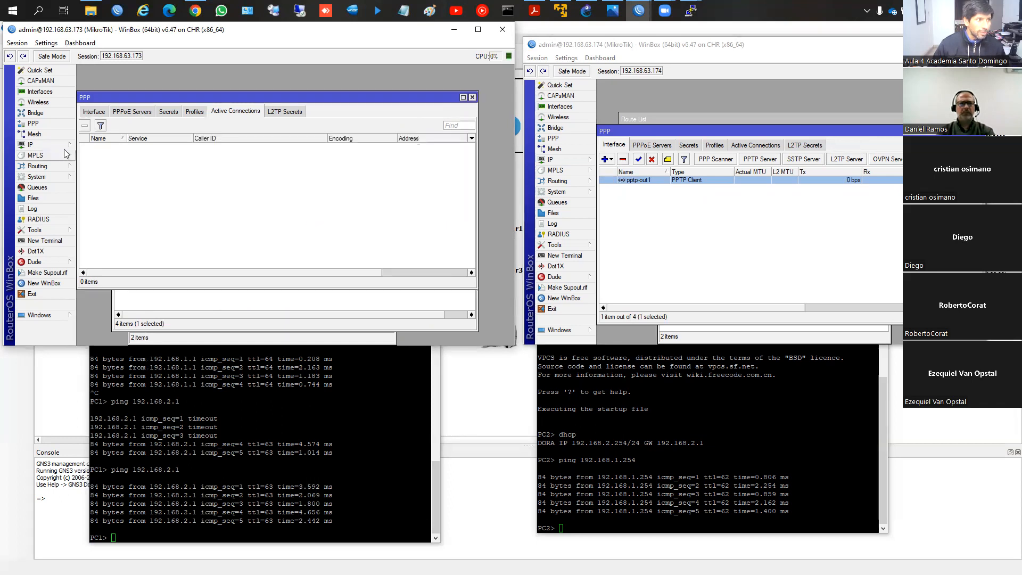
click(88, 112)
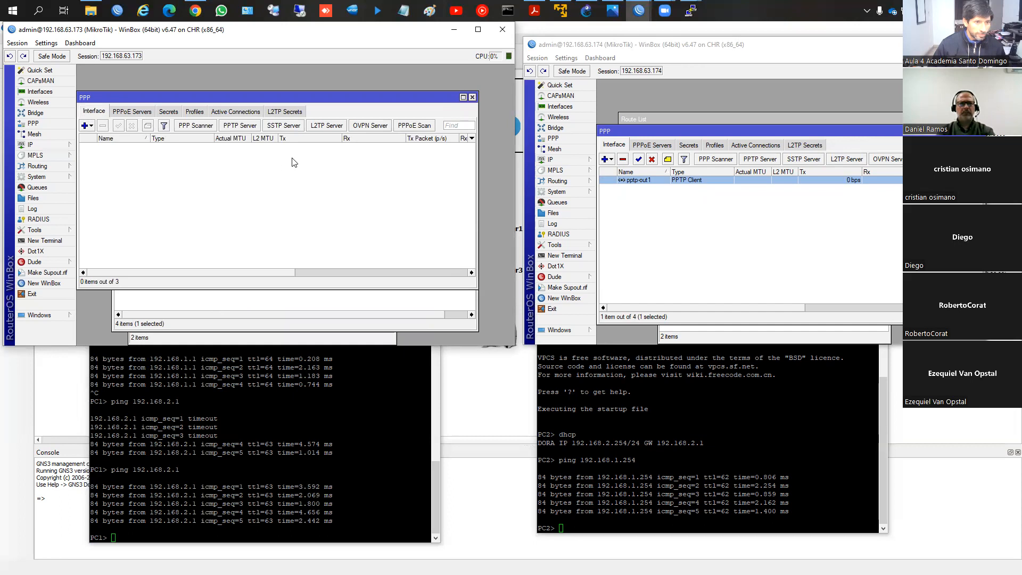
click(37, 144)
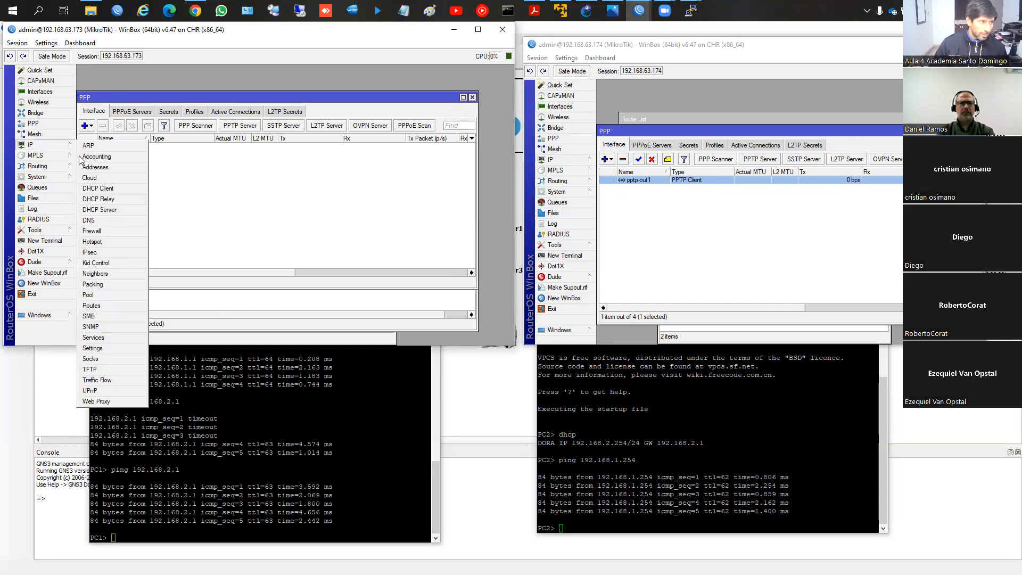
click(113, 232)
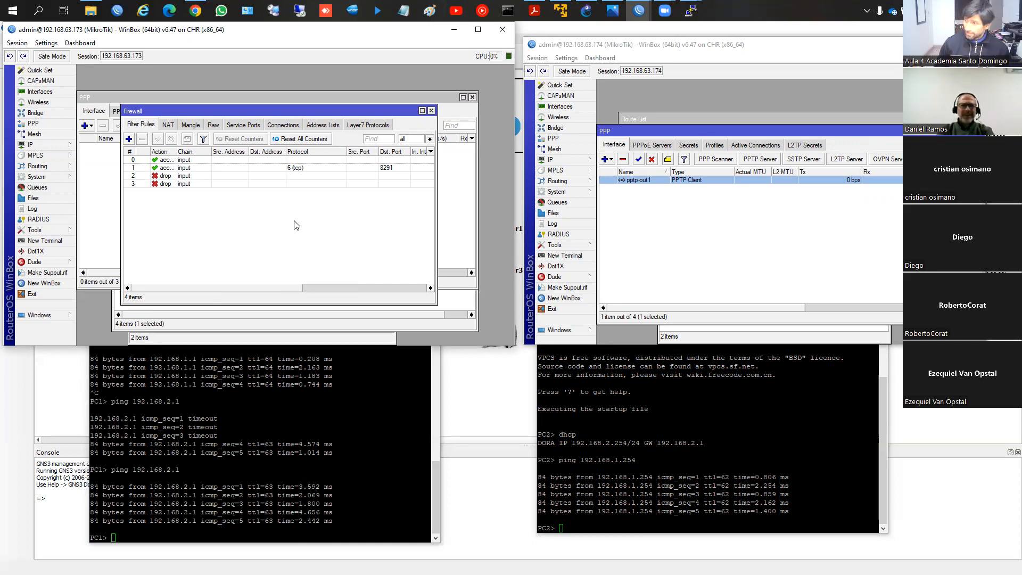
Step: Switch to the mtcna_08_tuneles_v20.pdf slides in Acrobat Reader and examine the port and protocol requirements on the Protocolo PPTP page
key(alt+Tab)
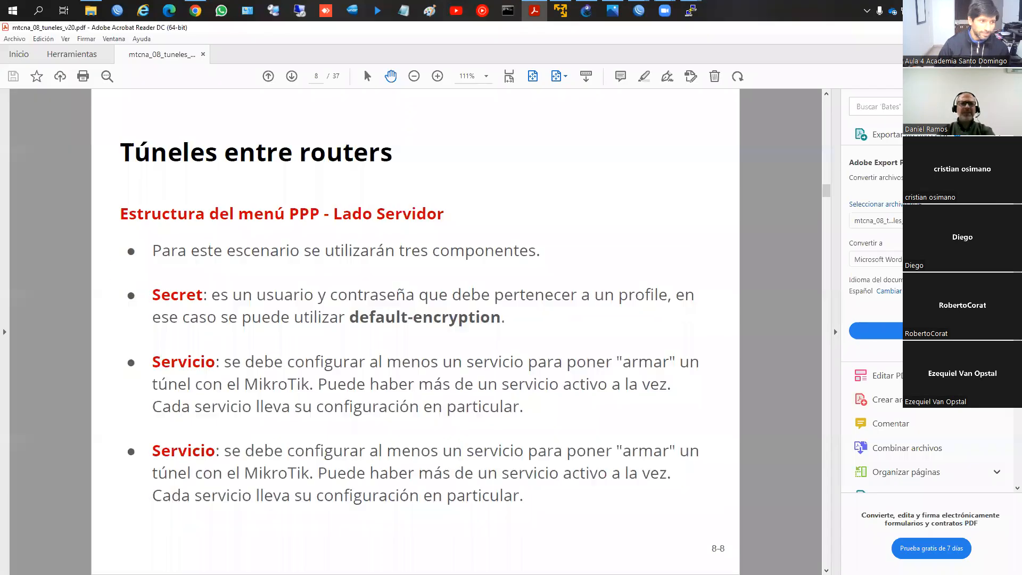
key(Page_Down)
key(Page_Down)
key(Page_Down)
key(Page_Down)
key(Page_Down)
key(Page_Down)
key(Page_Down)
key(Page_Down)
key(Page_Down)
key(Page_Down)
key(Page_Down)
key(Page_Down)
key(Right)
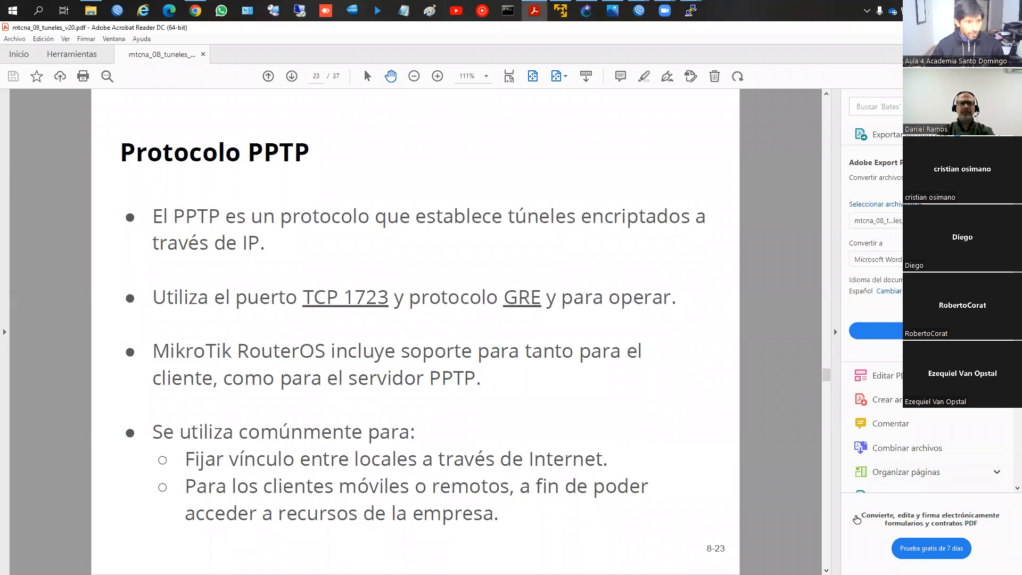
key(ctrl+2)
mouse_move(328, 266)
mouse_down()
mouse_move(269, 294)
mouse_move(422, 275)
mouse_move(324, 265)
mouse_up()
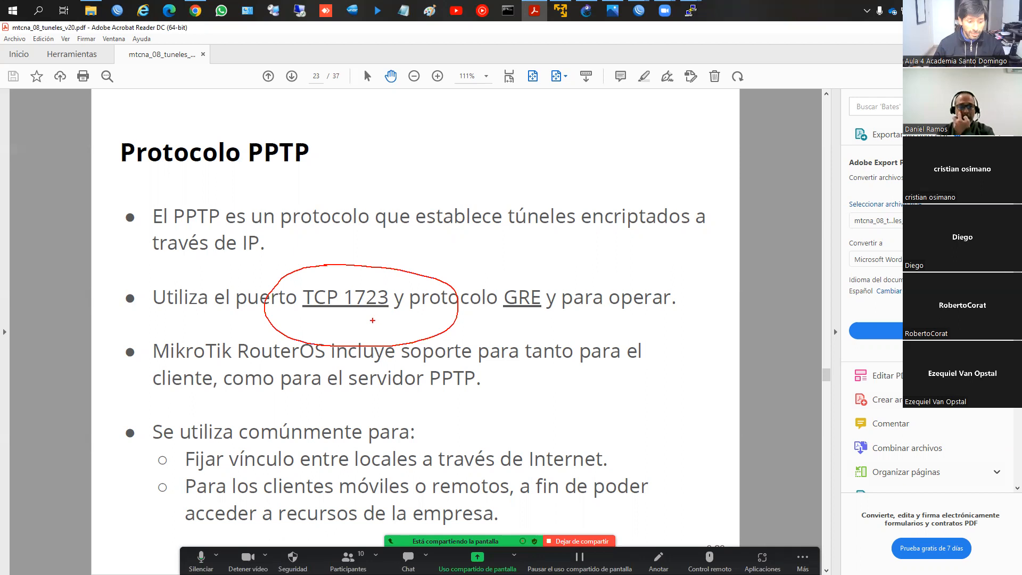
key(Escape)
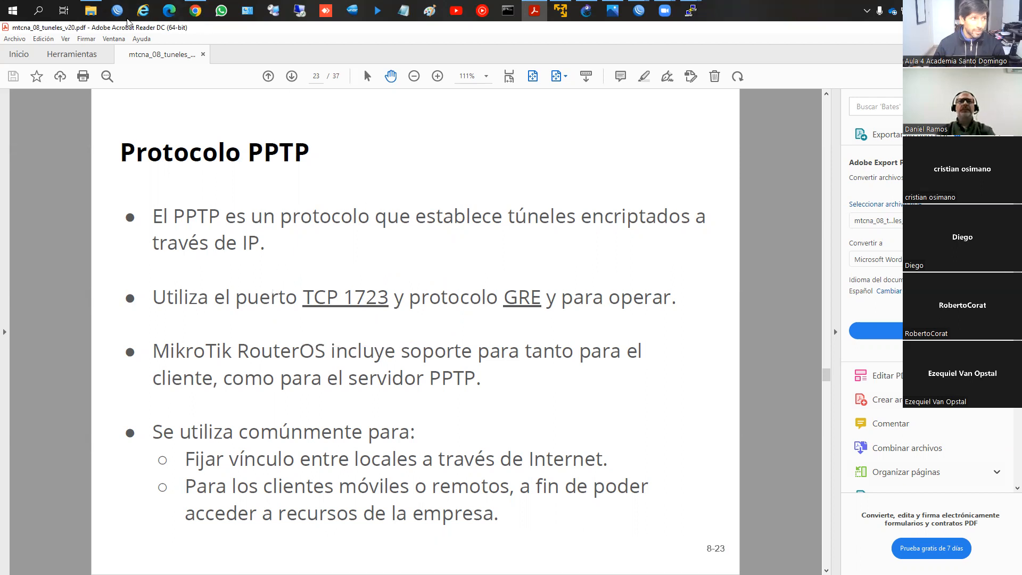
Step: Switch to WinBox for router 192.168.63.173 and add an input rule accepting TCP destination port 1723, placed directly above the drop rules
mouse_move(638, 11)
click(590, 54)
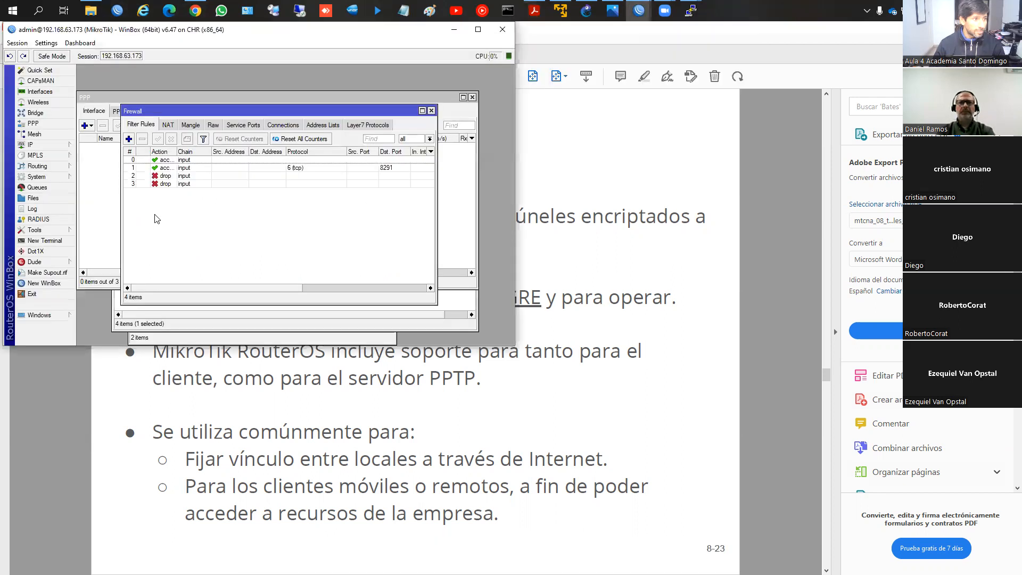
click(128, 138)
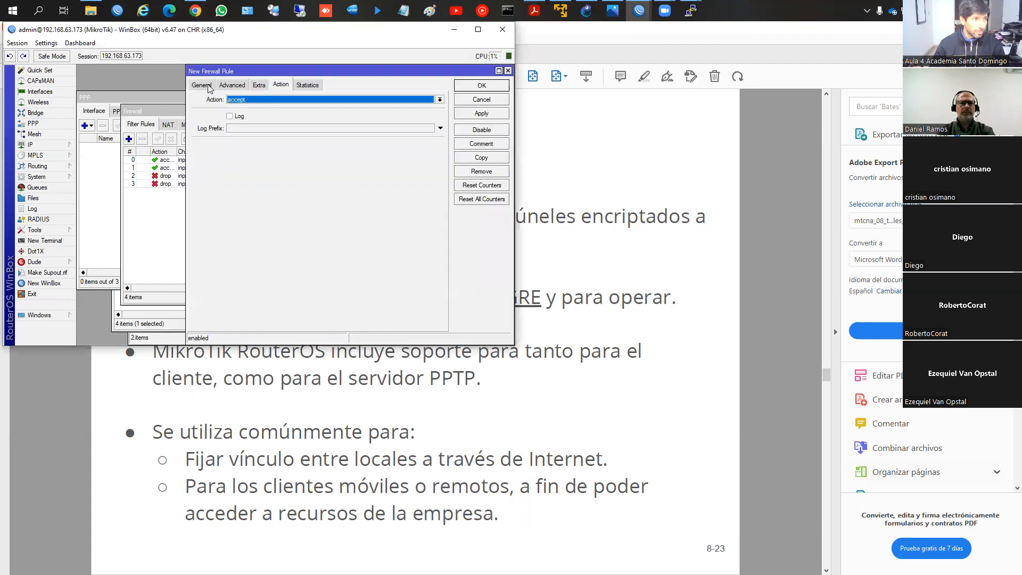
click(202, 84)
click(429, 99)
click(287, 115)
click(293, 142)
click(275, 160)
text(1723)
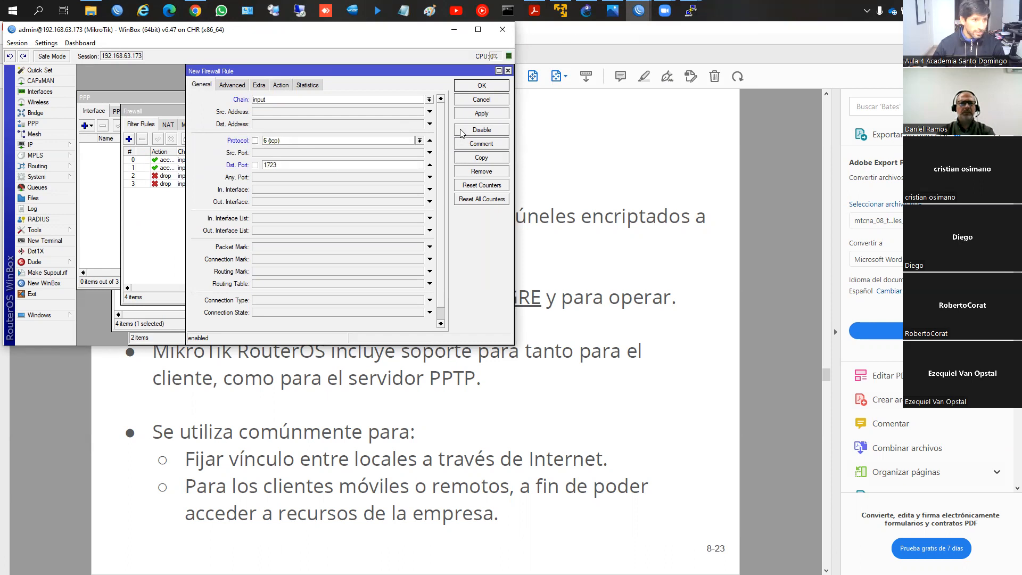
click(469, 113)
click(475, 86)
drag(237, 192, 235, 172)
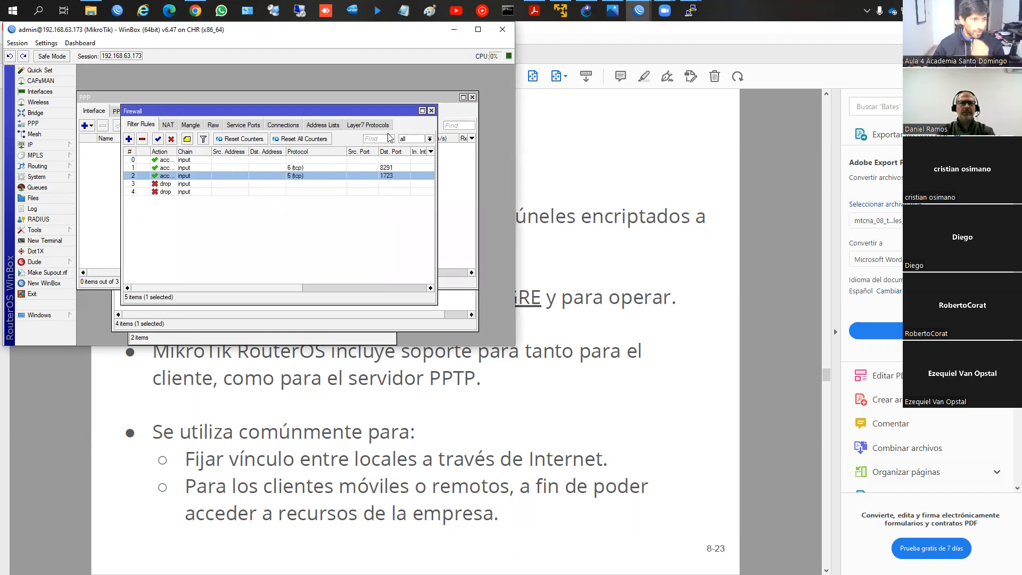
Step: Check the PPP interface list on router 192.168.63.173 and consult the PPTP protocol slide again
drag(357, 107, 345, 153)
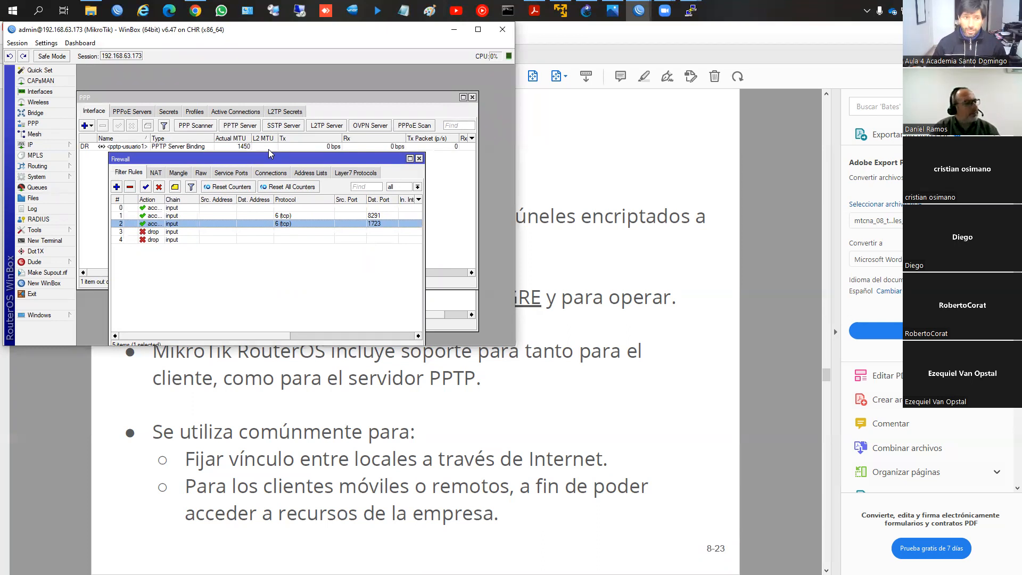
click(534, 10)
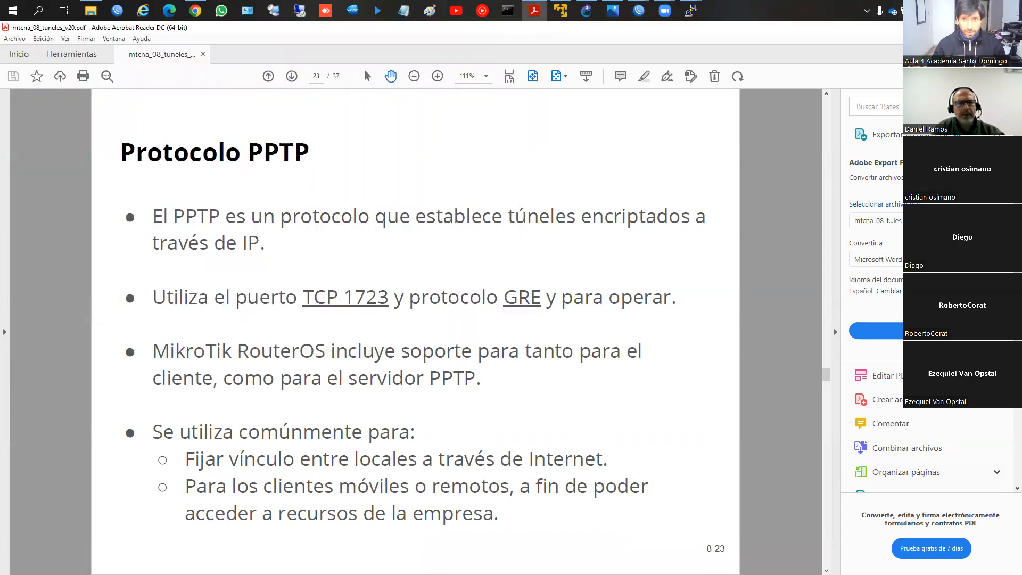
key(alt+Tab)
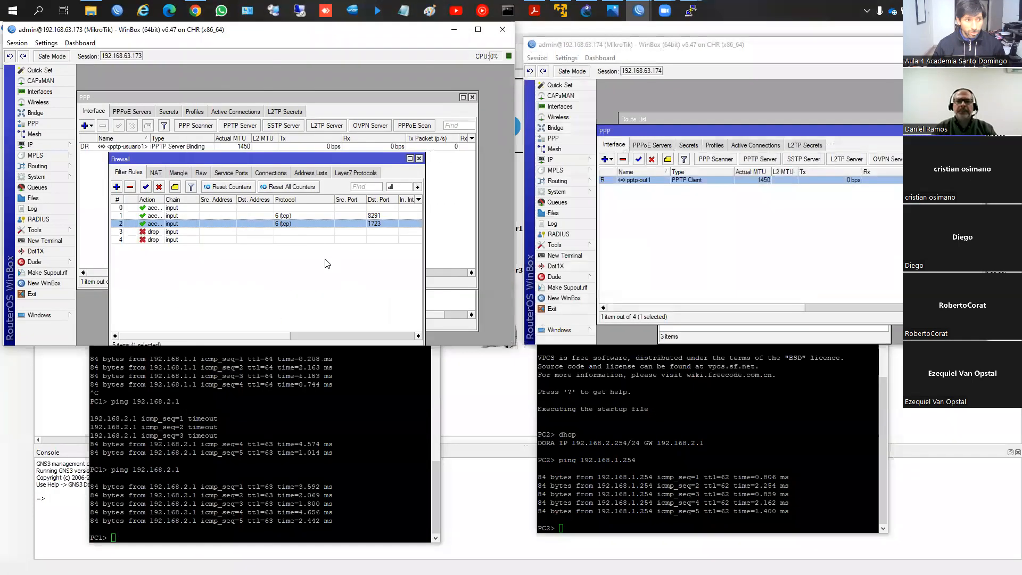
Step: Disable all five firewall filter rules on router 192.168.63.173 and close the firewall window
click(234, 239)
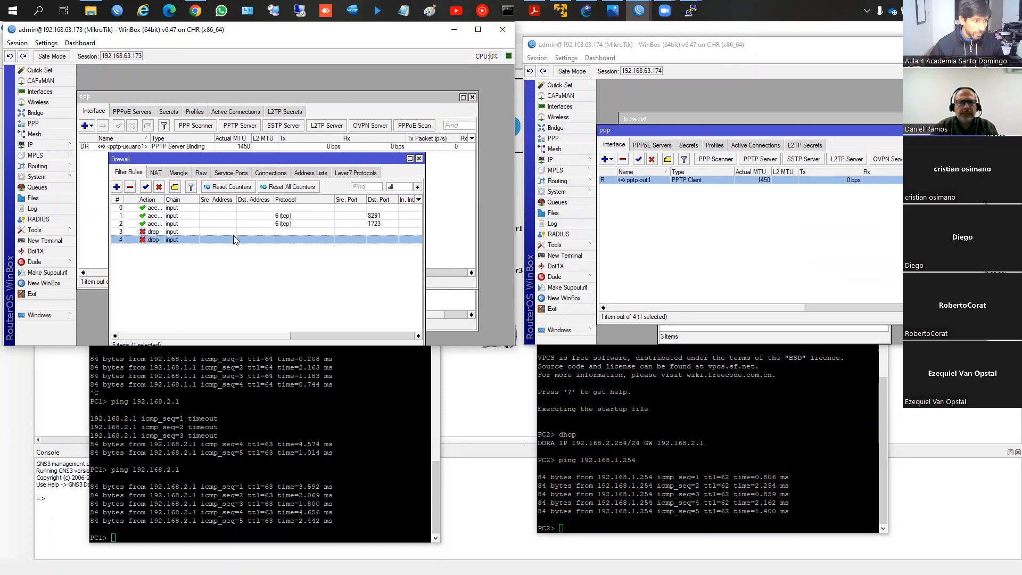
shift+click(196, 208)
click(159, 186)
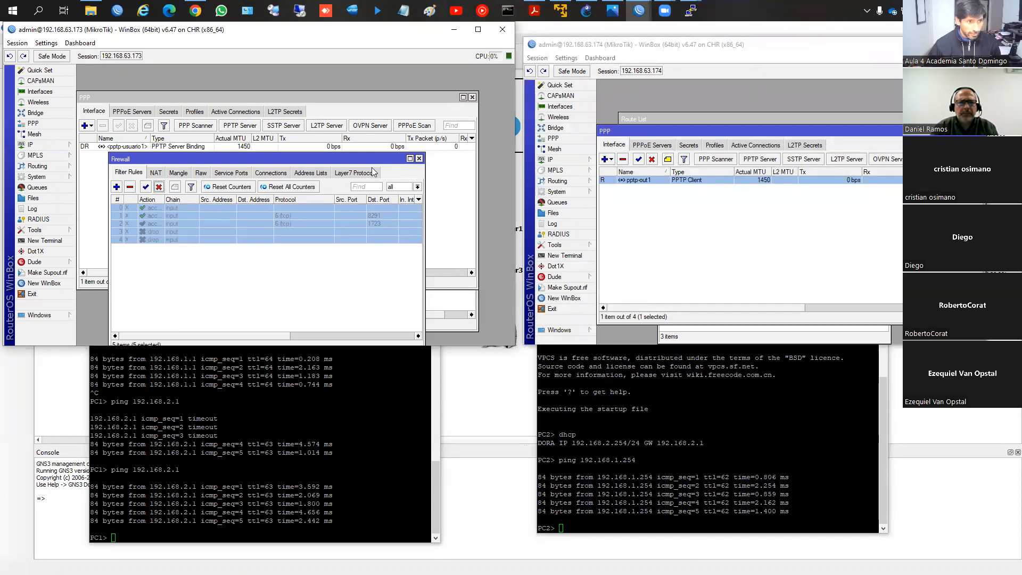
click(419, 158)
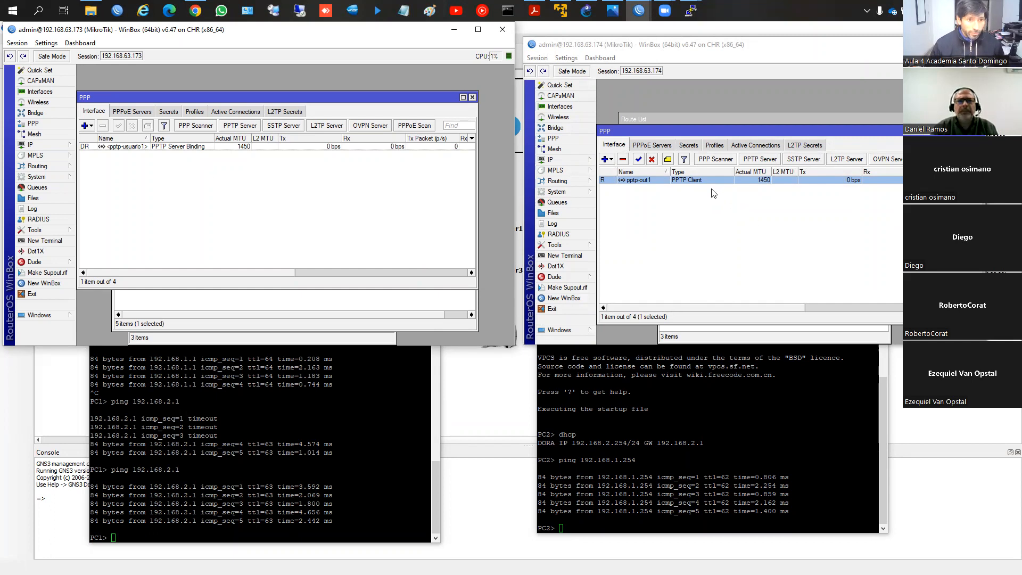
Step: Disable the pptp-out1 client on router 192.168.63.174 and view the SSTP server settings on router 192.168.63.173
click(645, 166)
click(652, 159)
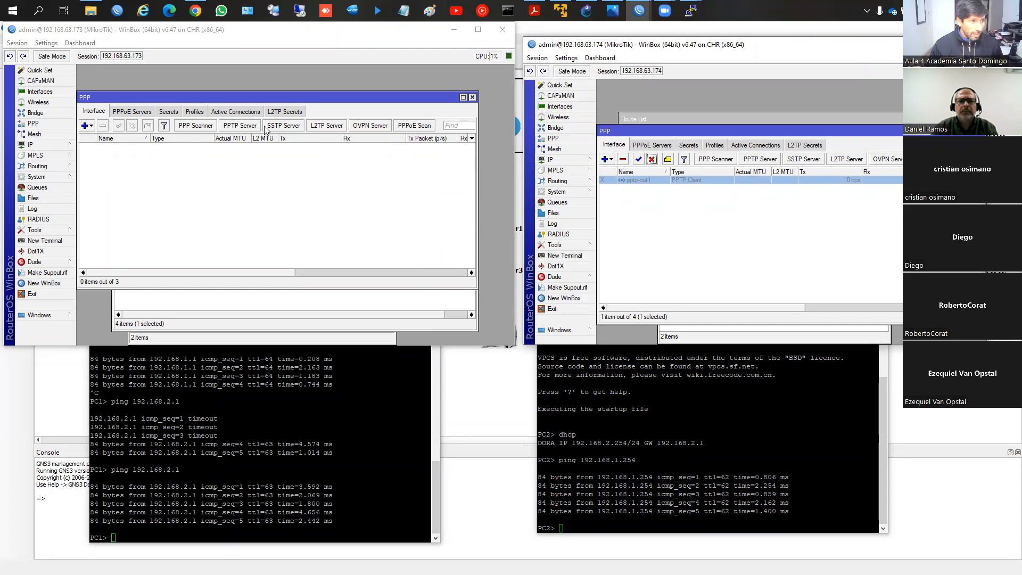
click(298, 128)
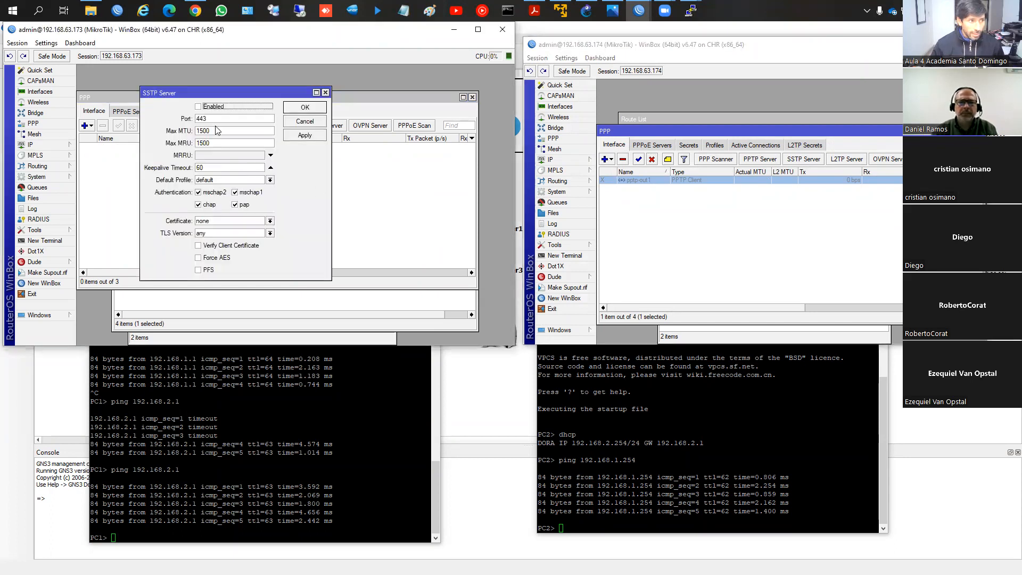
click(313, 123)
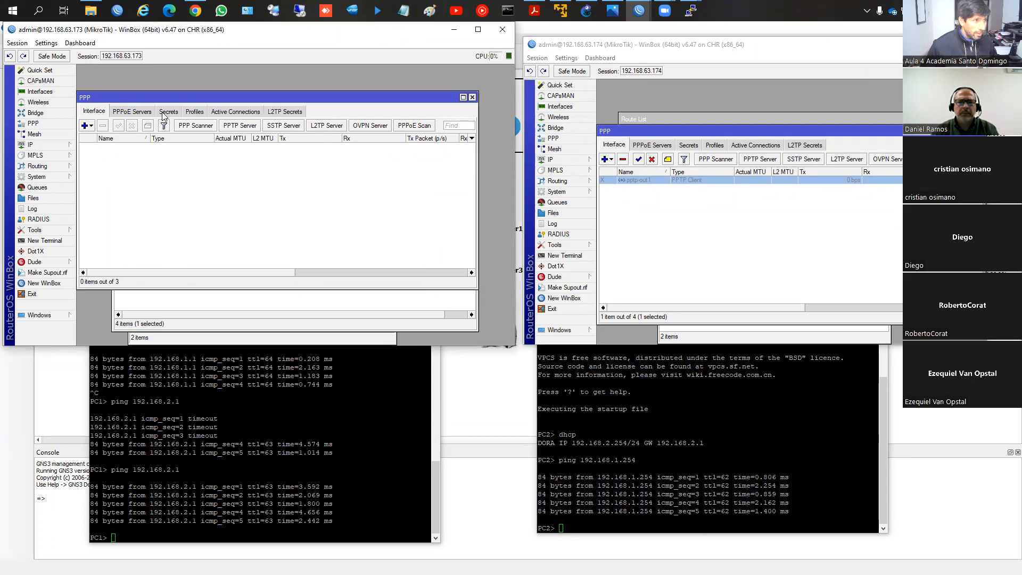
Step: Start a new PPP secret named usuario2 on router 192.168.63.173, enter its password and set its service to sstp
click(168, 112)
click(85, 126)
text(usuario2)
key(Tab)
text(123456)
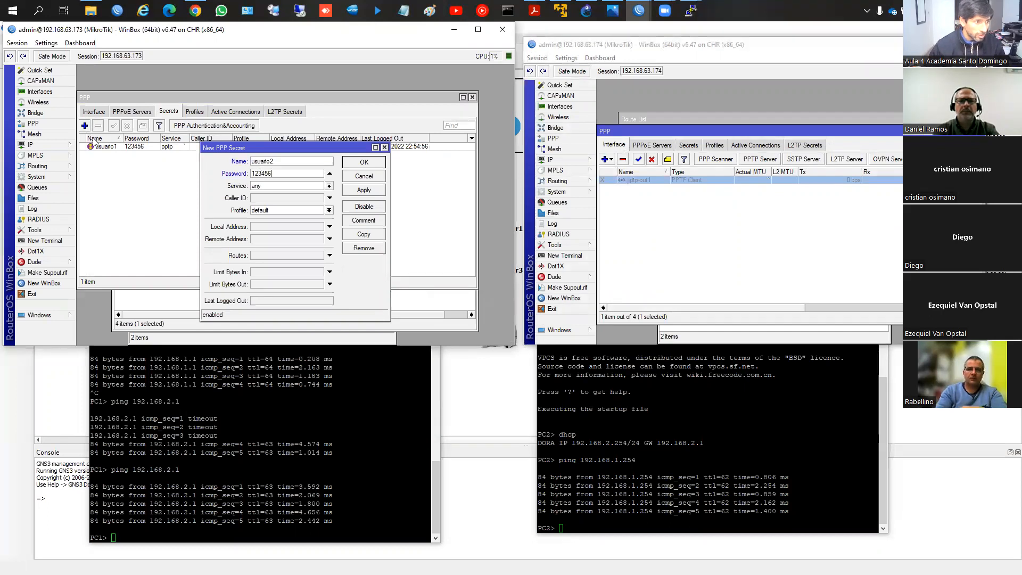
click(329, 186)
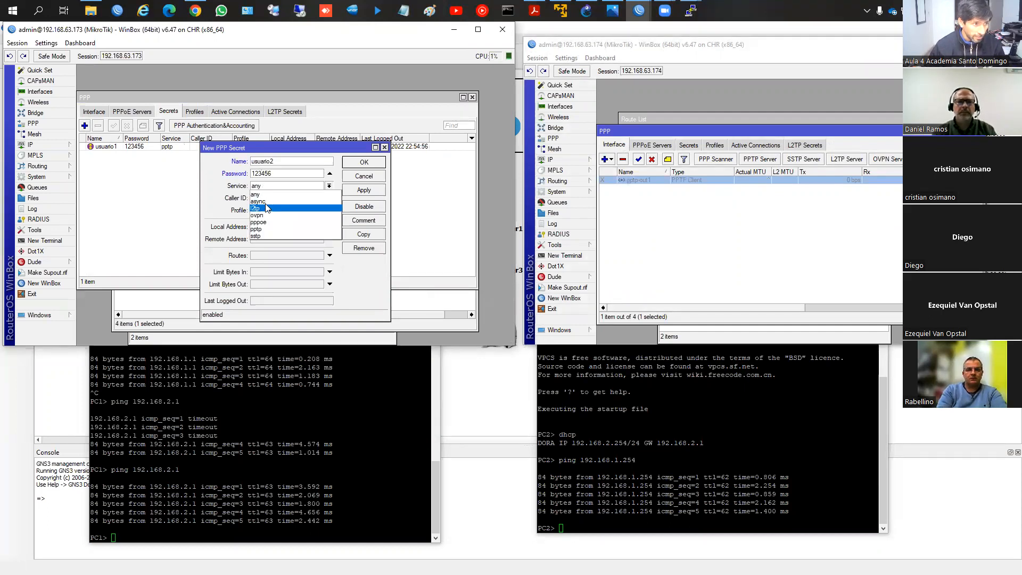
click(267, 236)
Step: Set the usuario2 secret's local address to 172.16.1.1 and remote address to 172.16.1.2, and save the secret
click(265, 227)
text(172.)
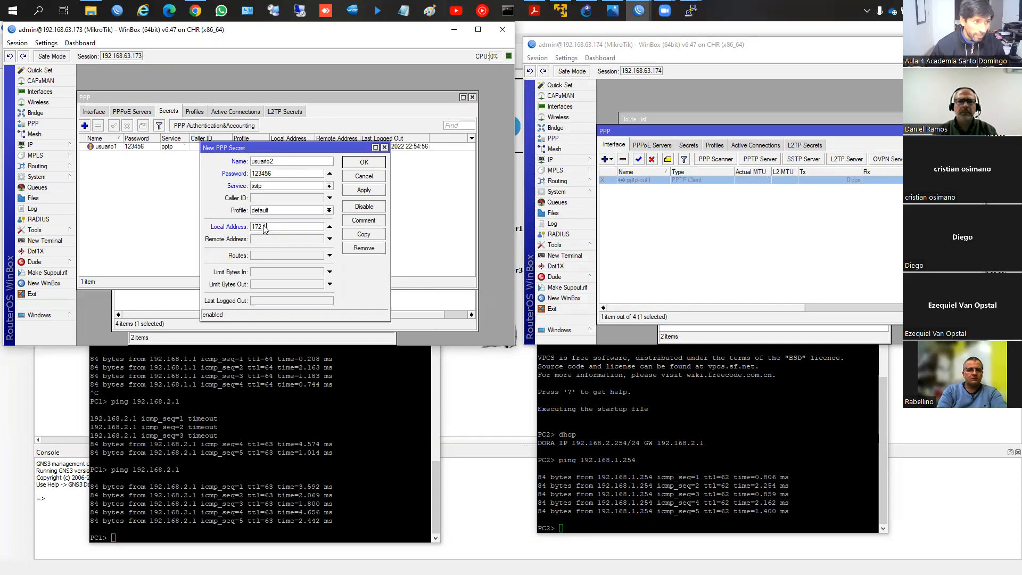
text(16.1.1)
key(Tab)
text(172.16.2)
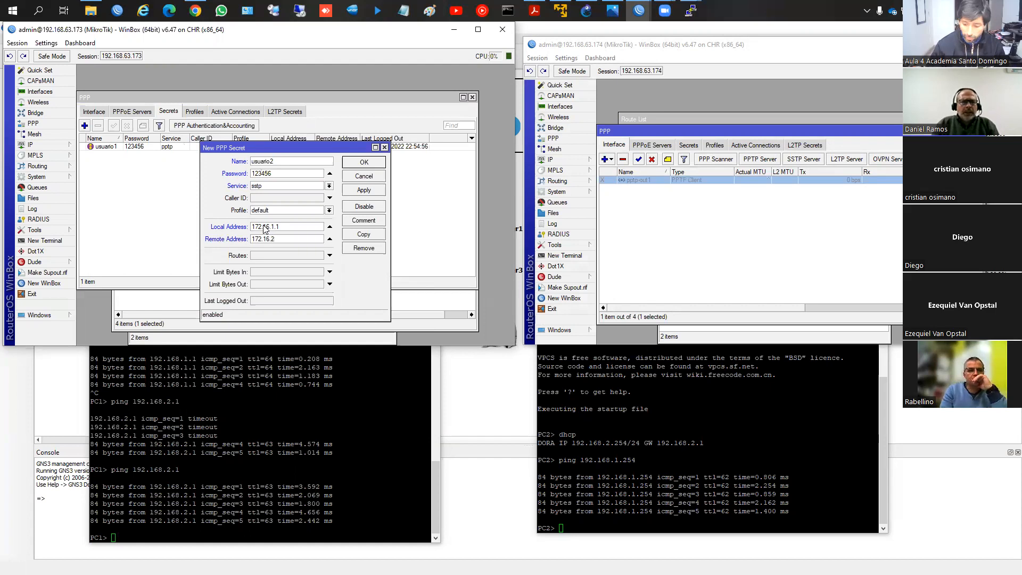
key(BackSpace)
text(1.2)
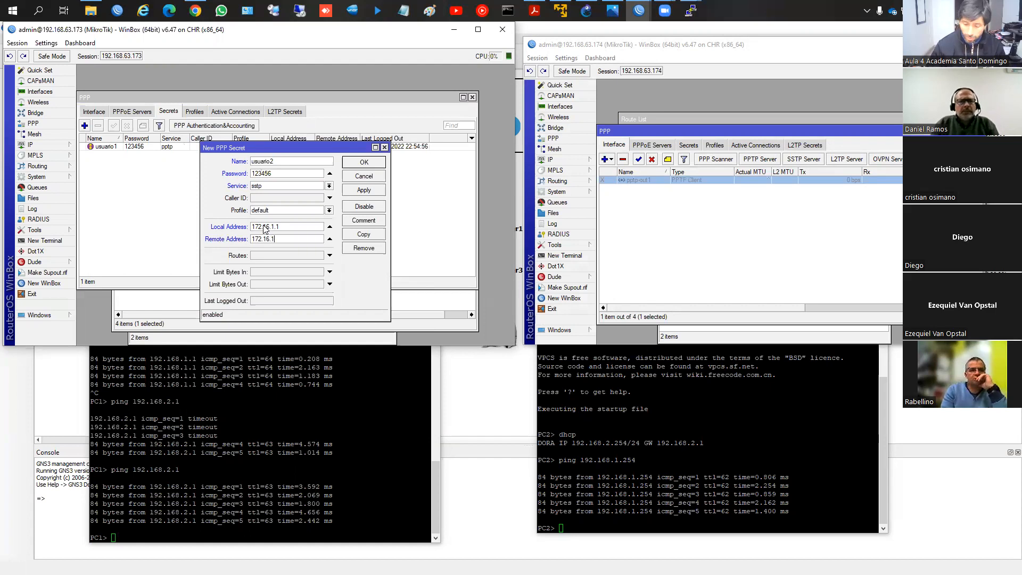
click(364, 190)
click(365, 164)
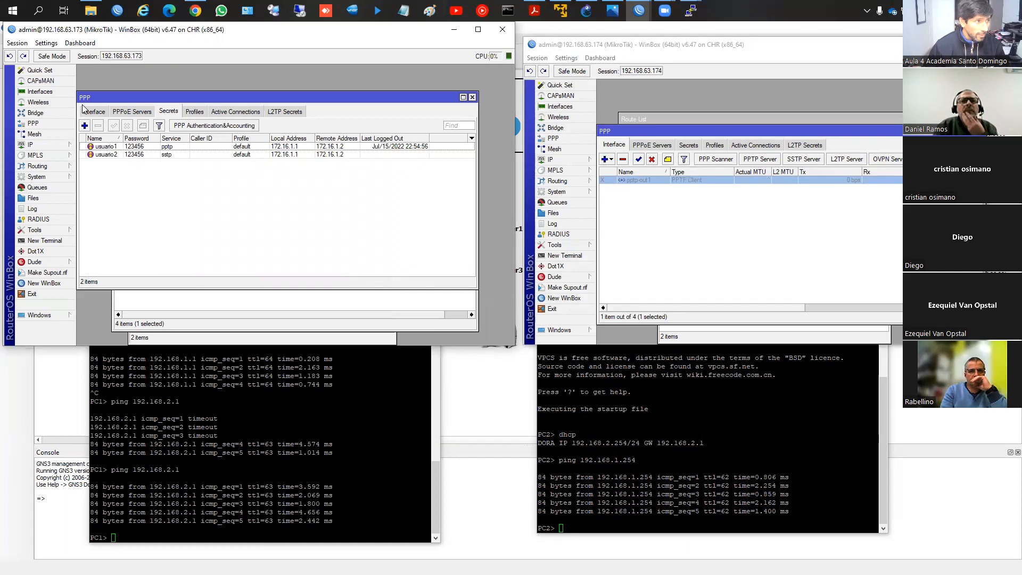
Step: Enable the SSTP server on router 192.168.63.173 and leave mschap2 as its only authentication method
click(94, 112)
click(282, 126)
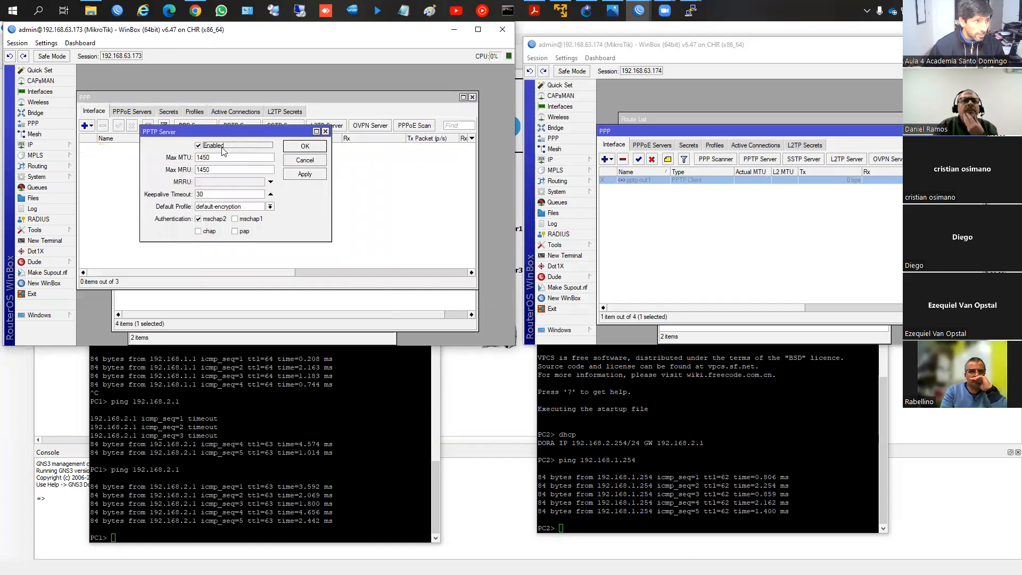
click(296, 147)
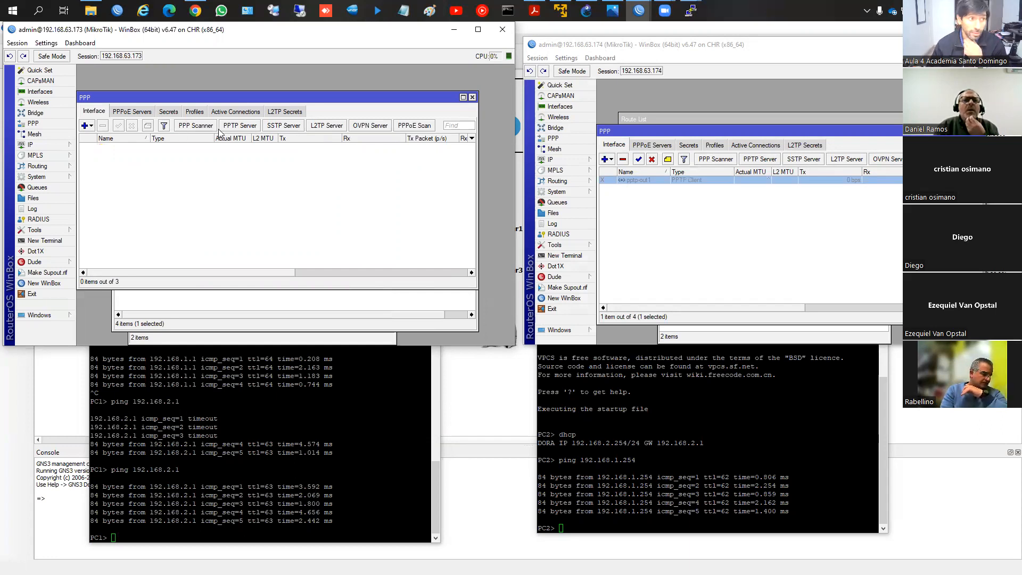
click(289, 129)
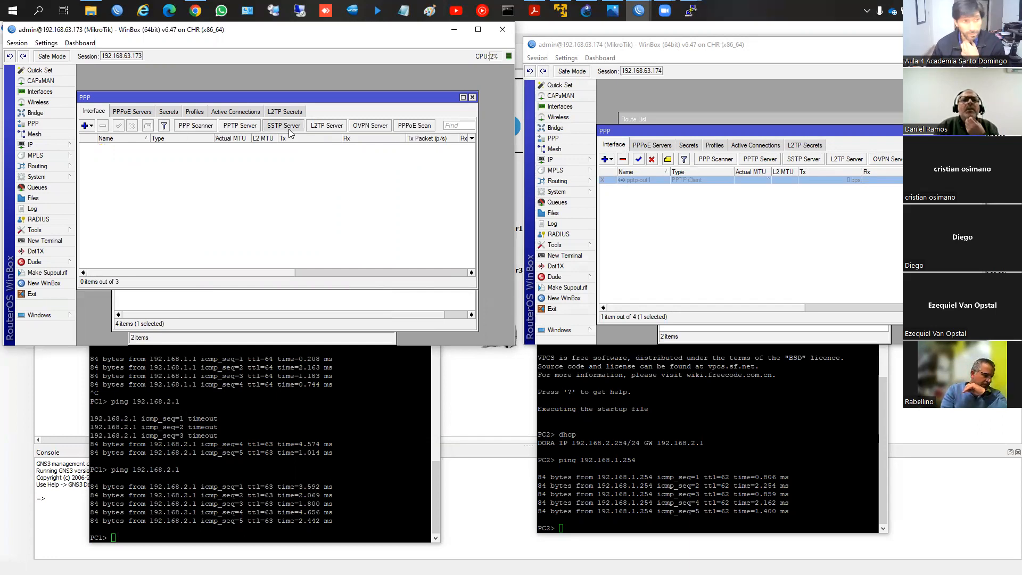
click(212, 107)
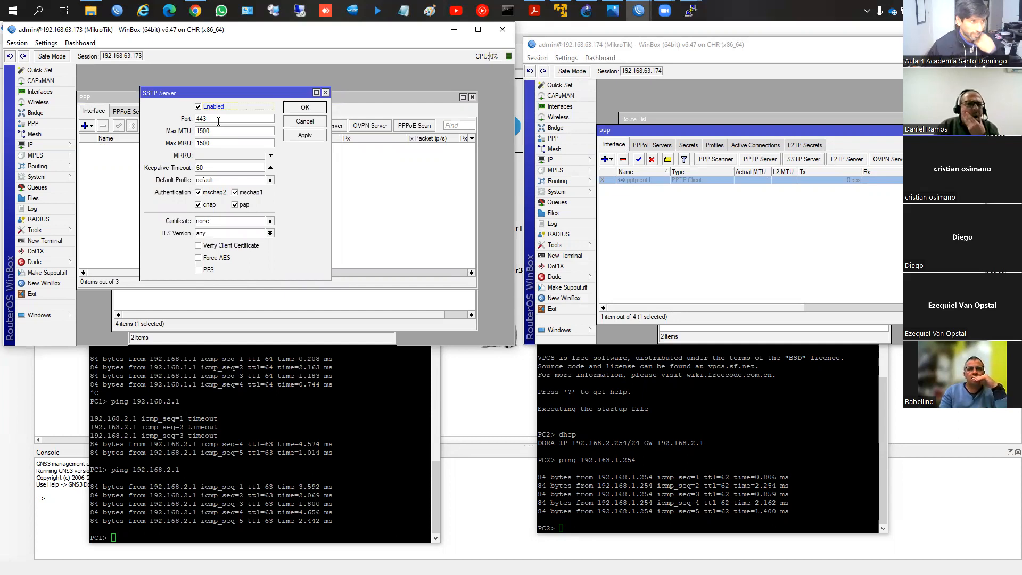
click(207, 204)
click(244, 204)
click(244, 194)
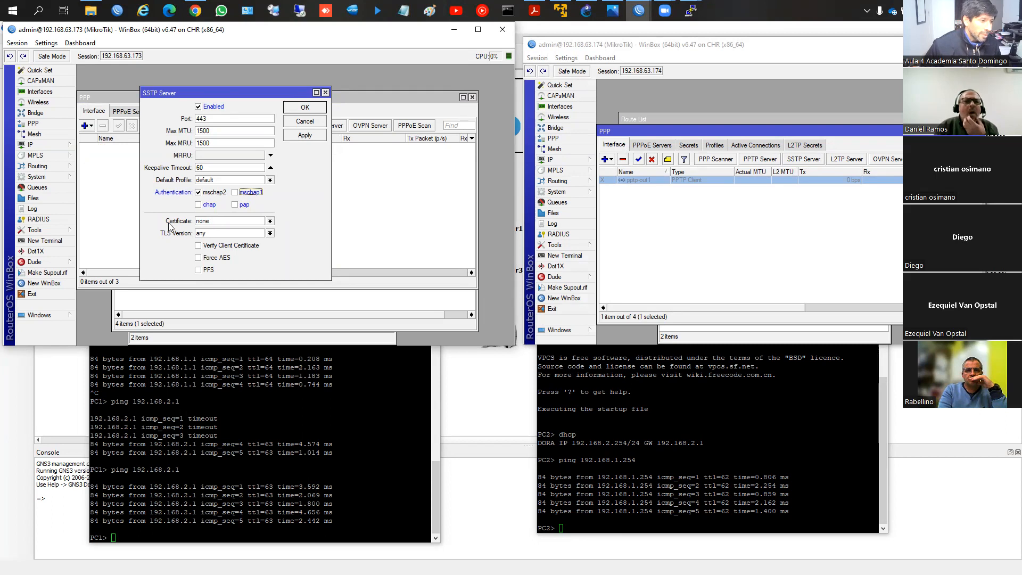
Step: Examine the SSTP server's certificate choices and the certificate store on router 192.168.63.173
click(198, 223)
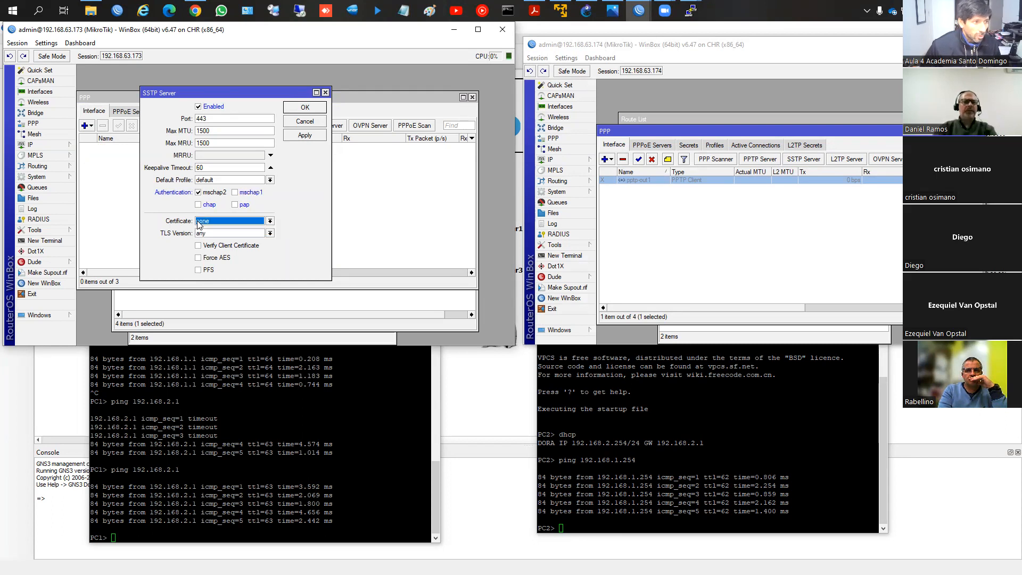
click(52, 177)
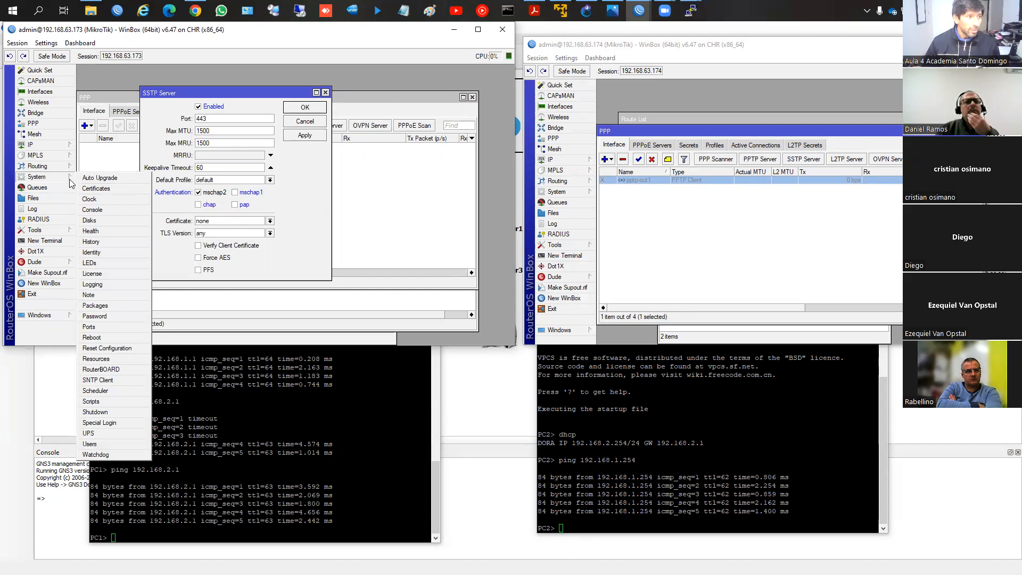
click(89, 190)
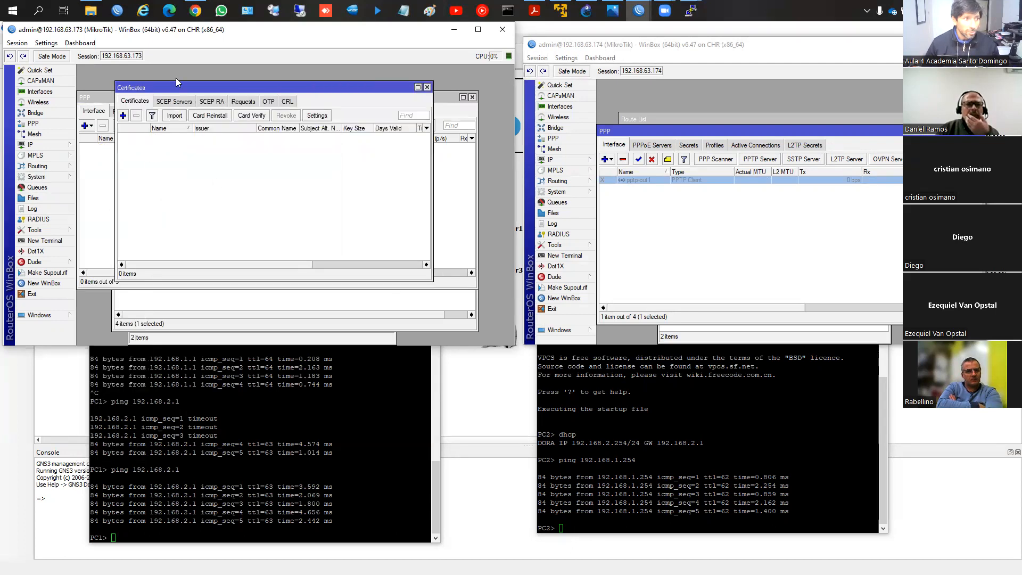
click(427, 86)
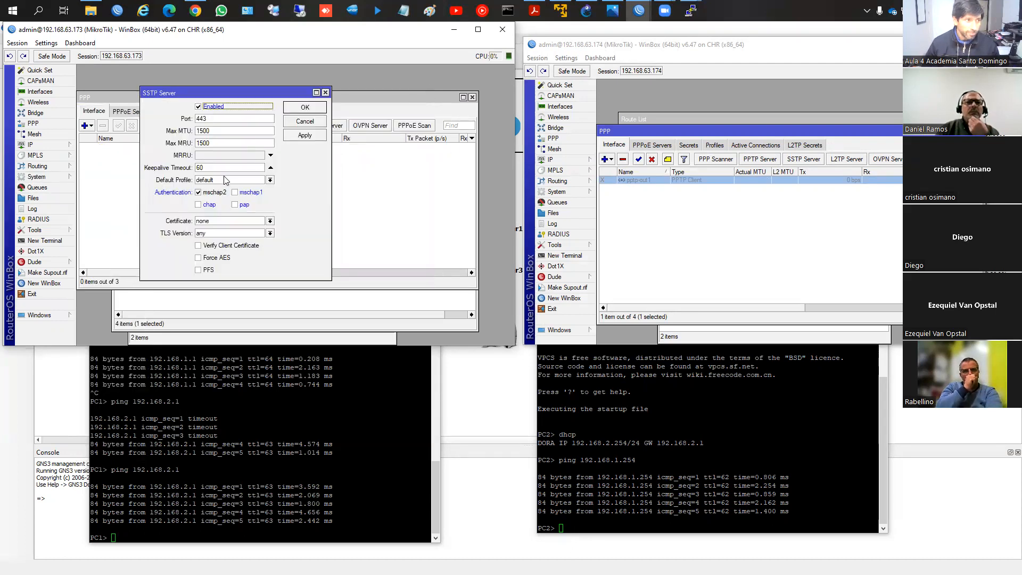
click(215, 220)
click(218, 224)
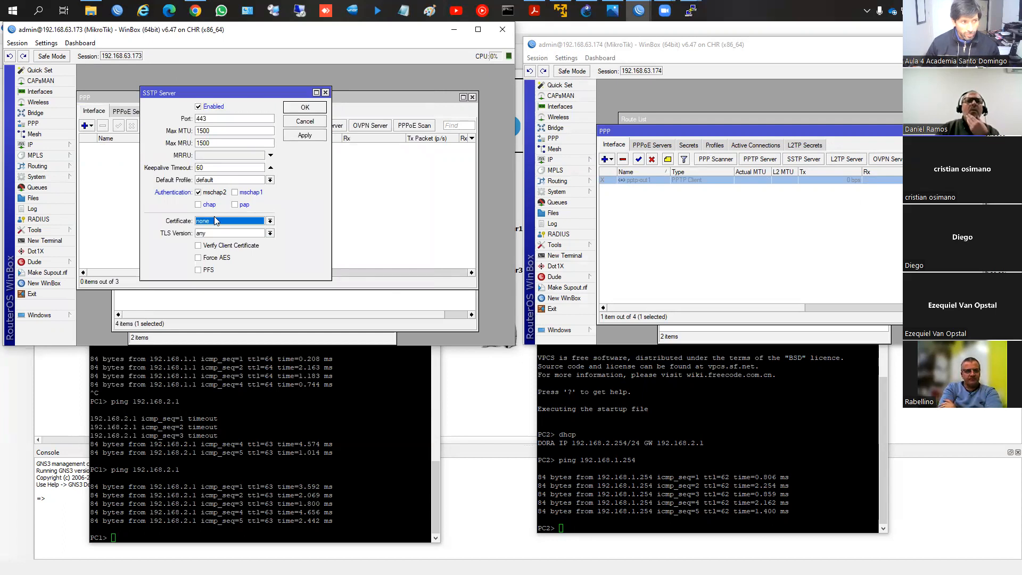
click(227, 223)
click(227, 222)
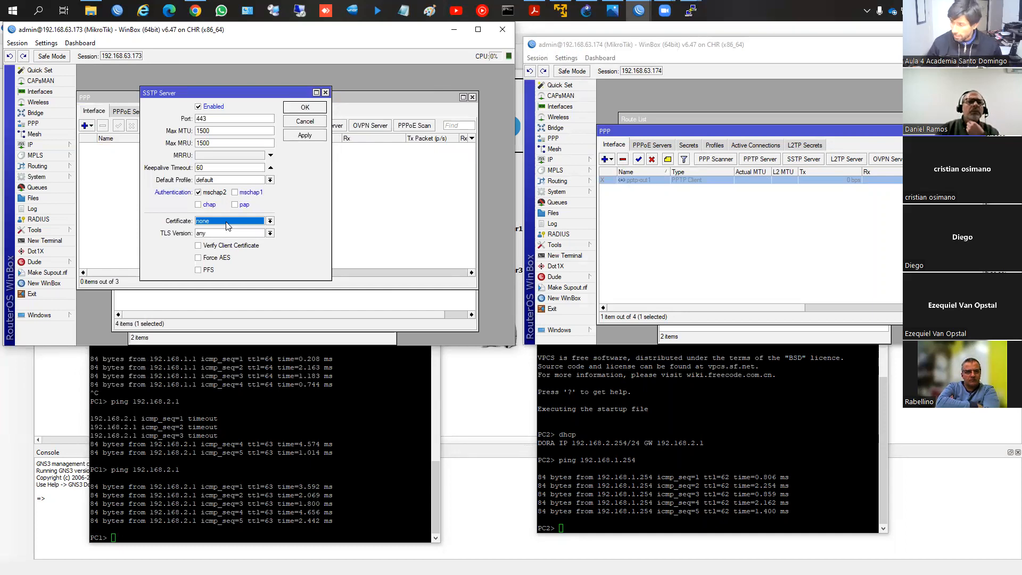
click(228, 222)
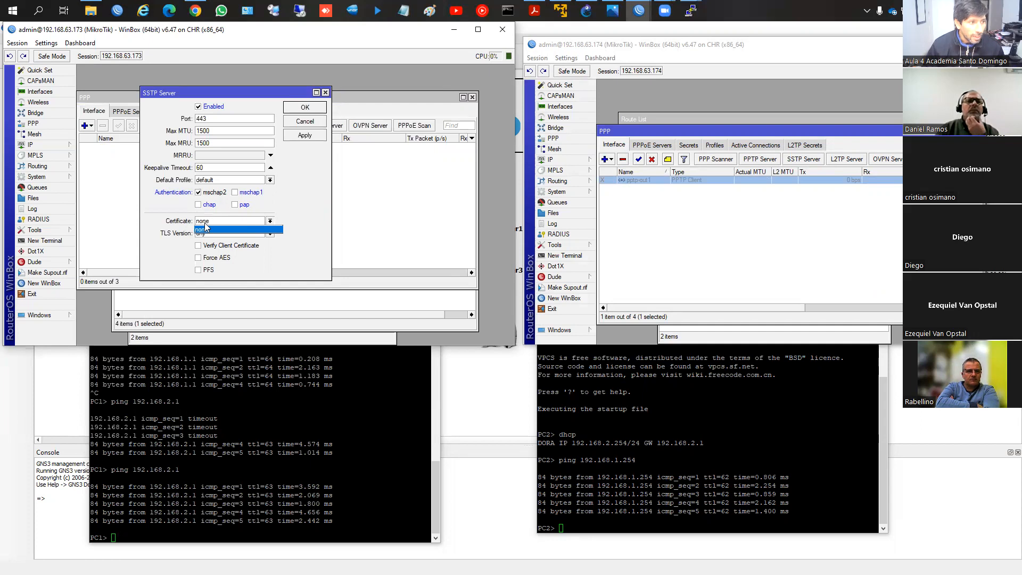
click(205, 222)
click(205, 229)
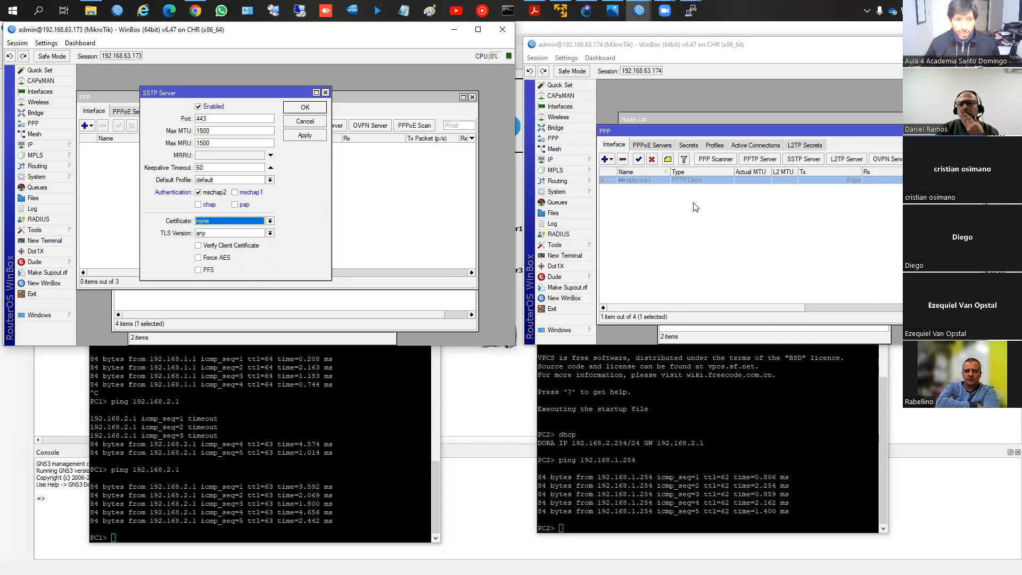
Step: Start a new SSTP client interface on router 192.168.63.174 and review its dial-out and certificate settings
click(606, 161)
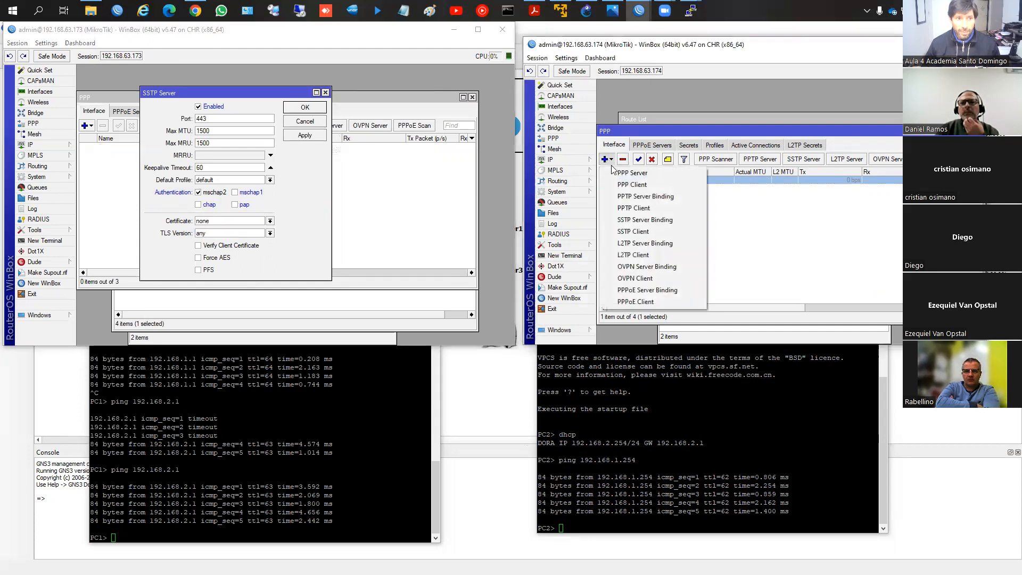
click(632, 234)
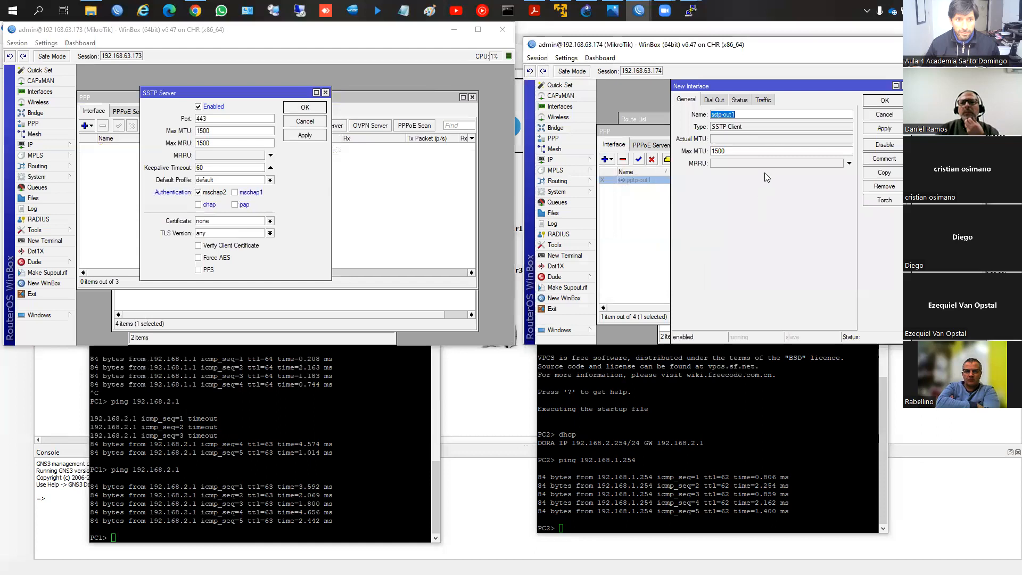
click(712, 101)
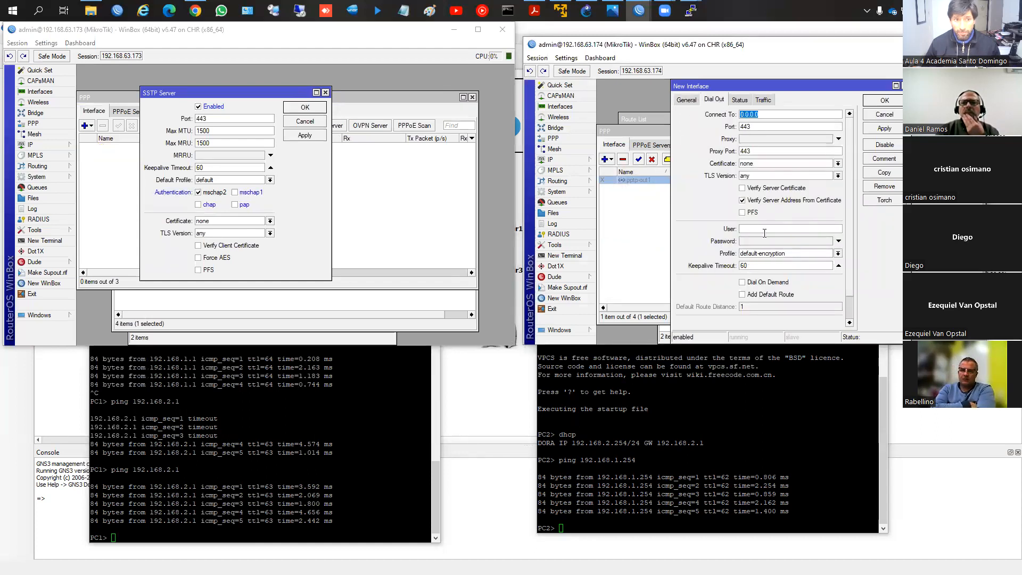
click(759, 164)
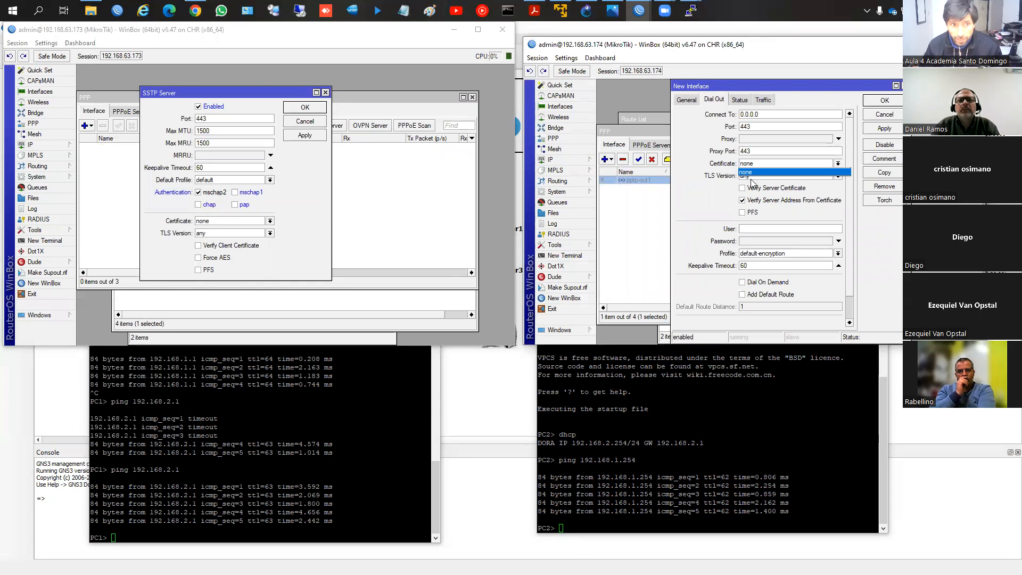
click(701, 209)
drag(767, 115, 722, 118)
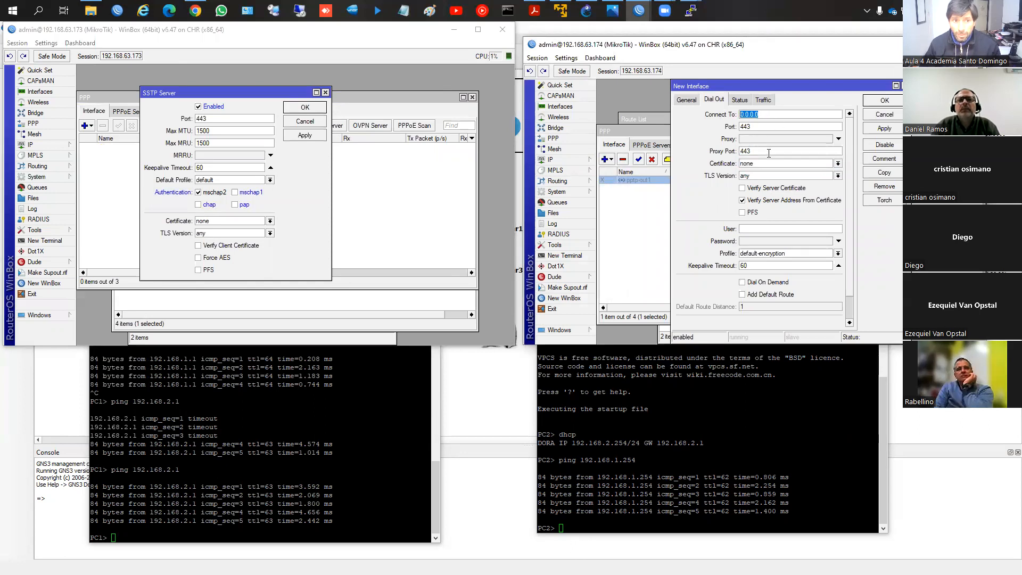
click(759, 229)
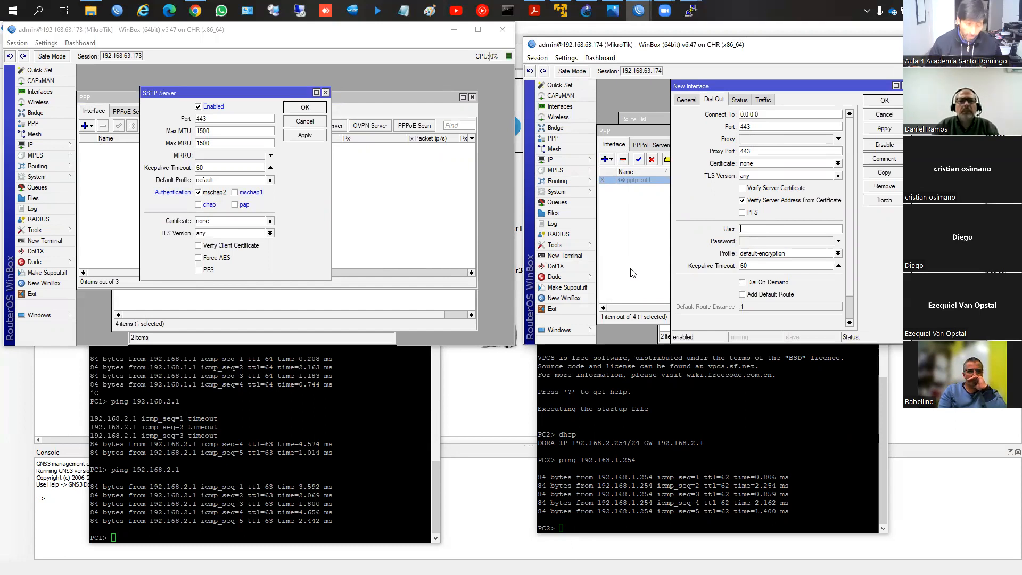
Step: Save the SSTP server settings on router 192.168.63.173, and recheck the PPP secrets and the server configuration
click(305, 107)
click(168, 112)
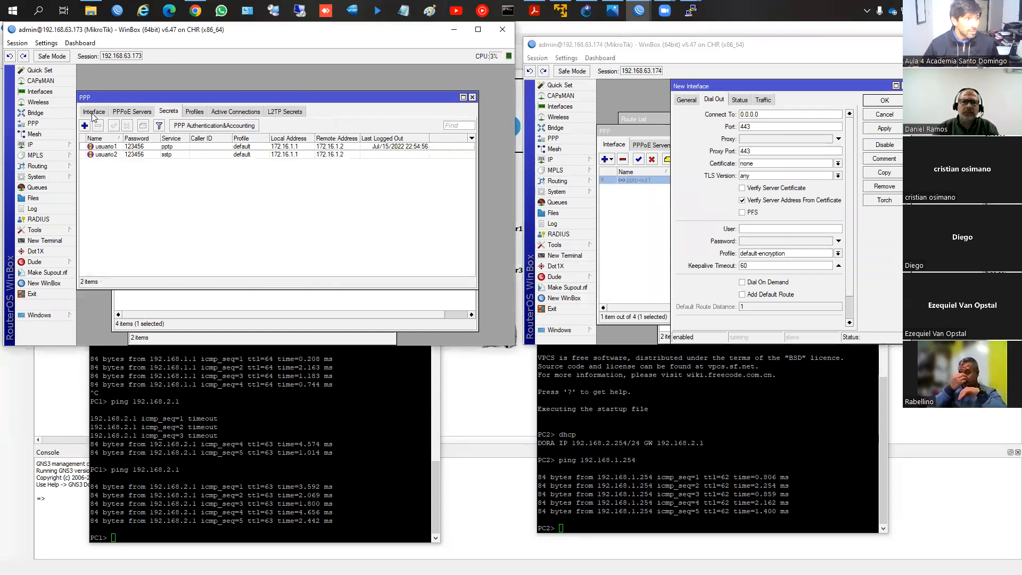
click(93, 112)
click(284, 126)
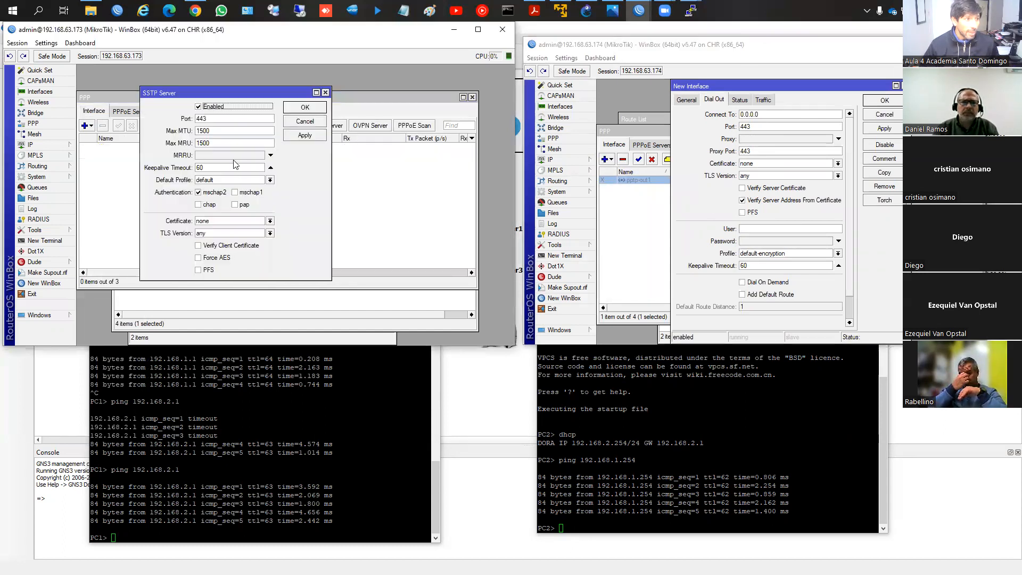
click(303, 107)
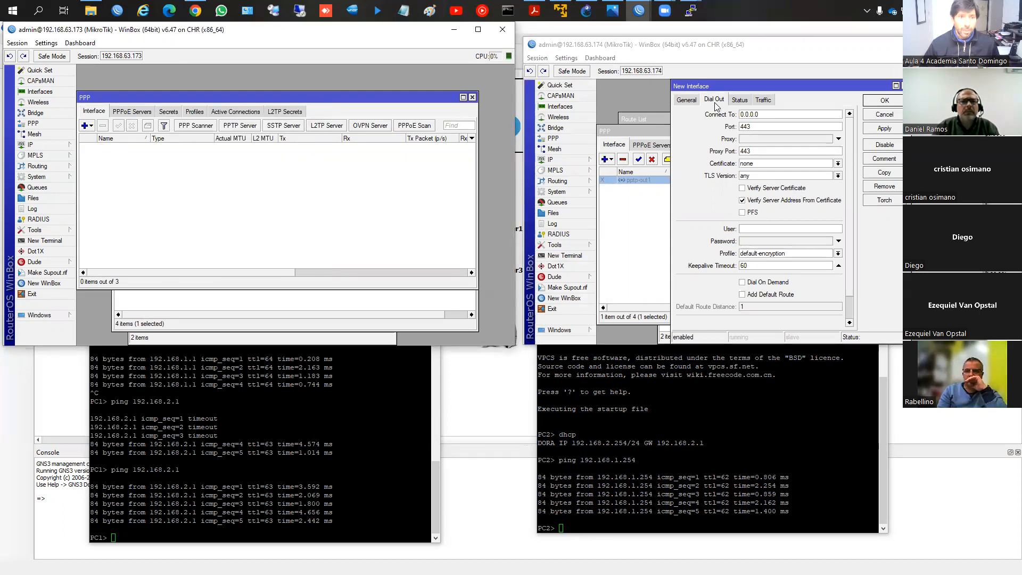
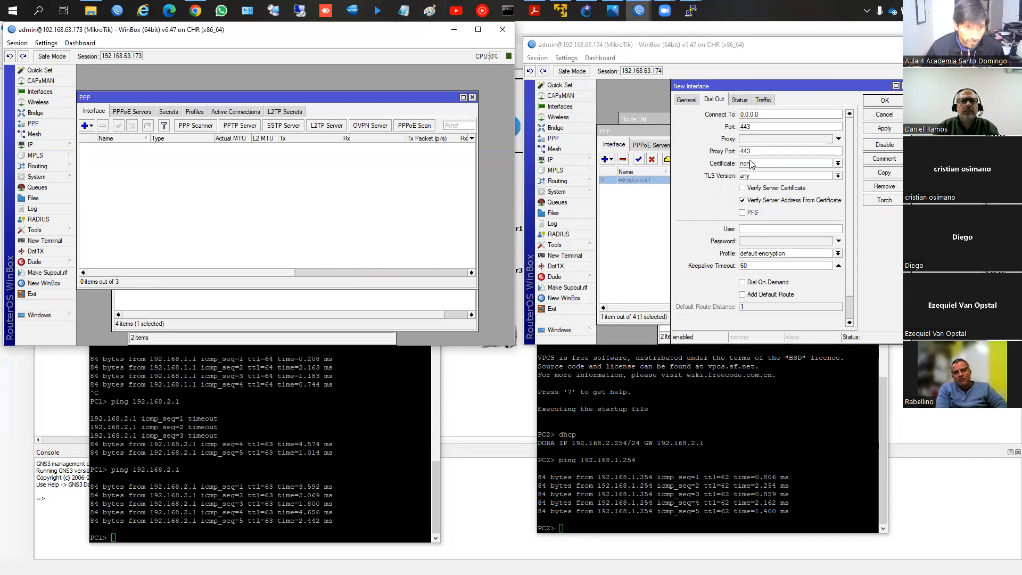
Step: Set the SSTP client on router 192.168.63.174 to connect to 192.168.63.173 as user usuario2 and enter its password
click(735, 117)
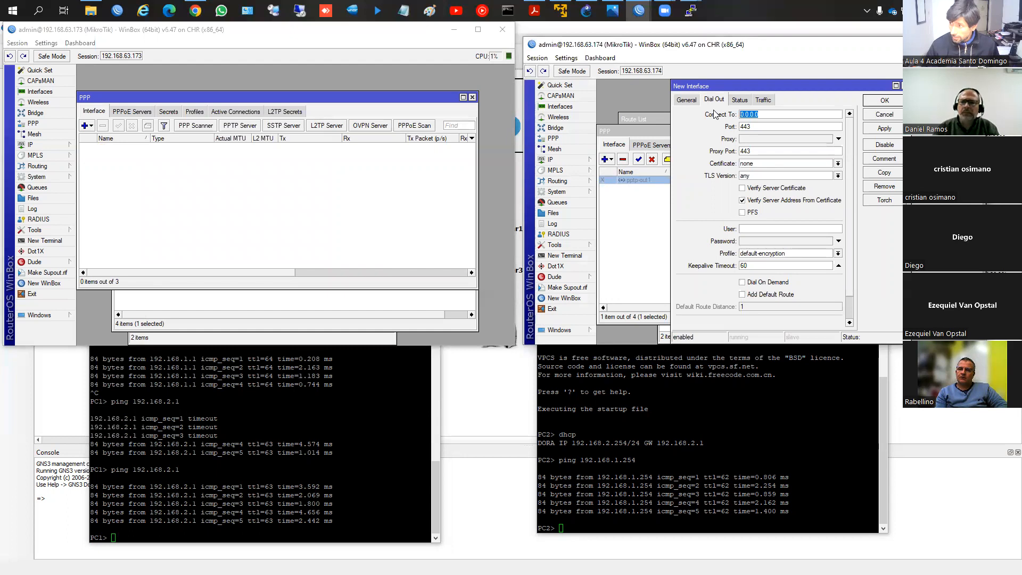
text(192.168.63.173)
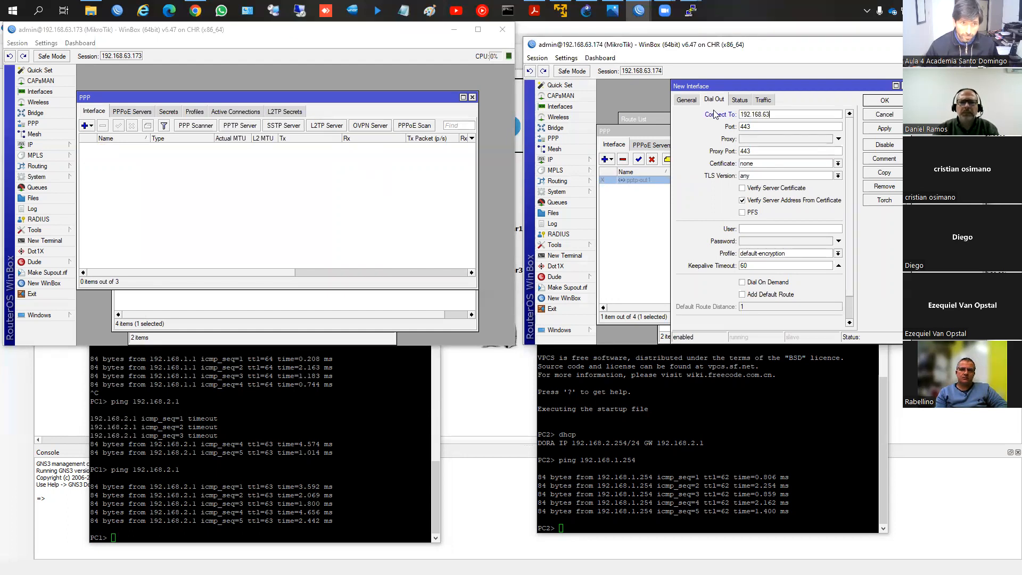
click(761, 228)
text(usuario2)
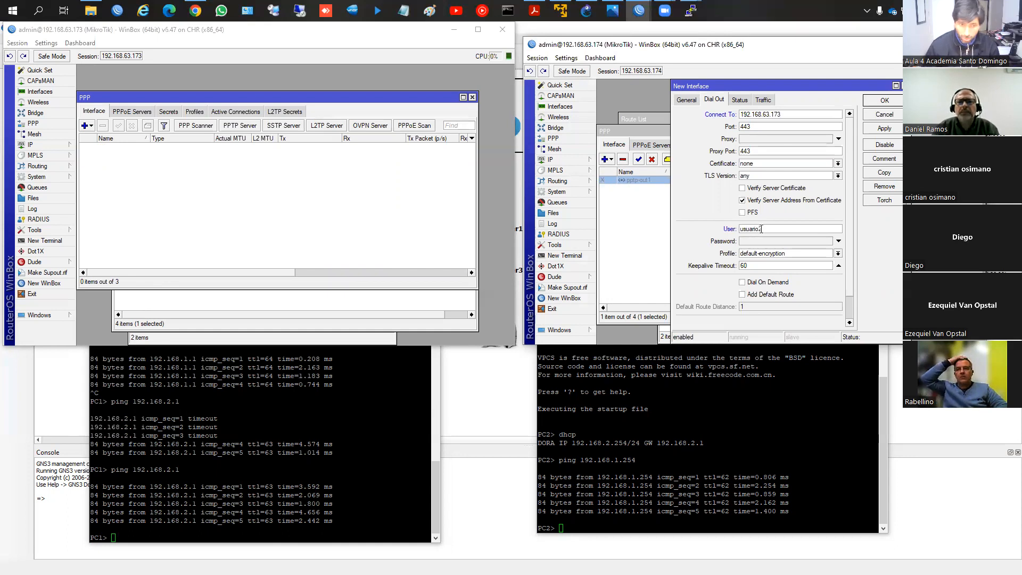
key(Tab)
text(123456)
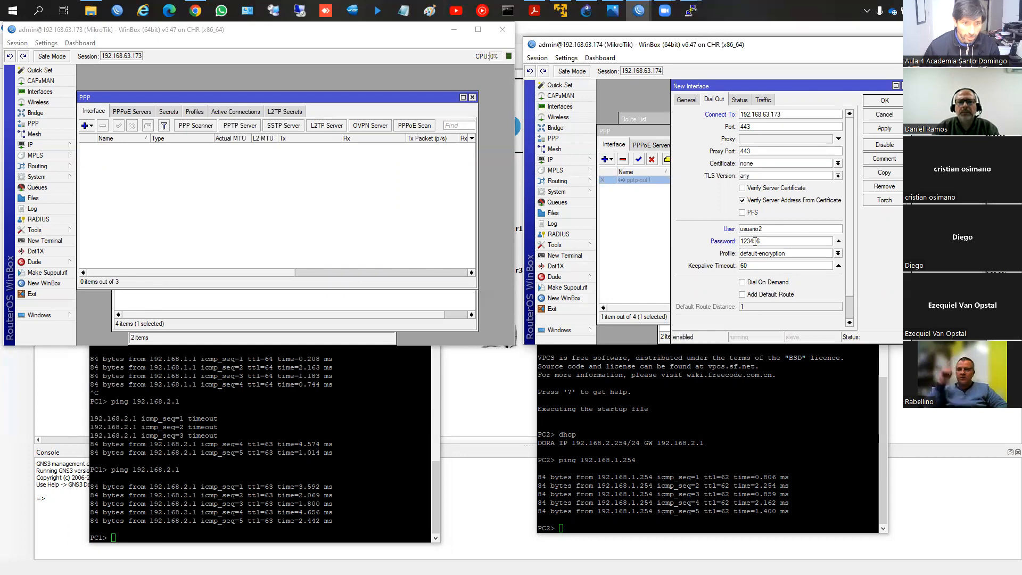
Step: Leave mschap2 as the SSTP client's only allowed authentication method and save the new interface
scroll(757, 238, down, 1)
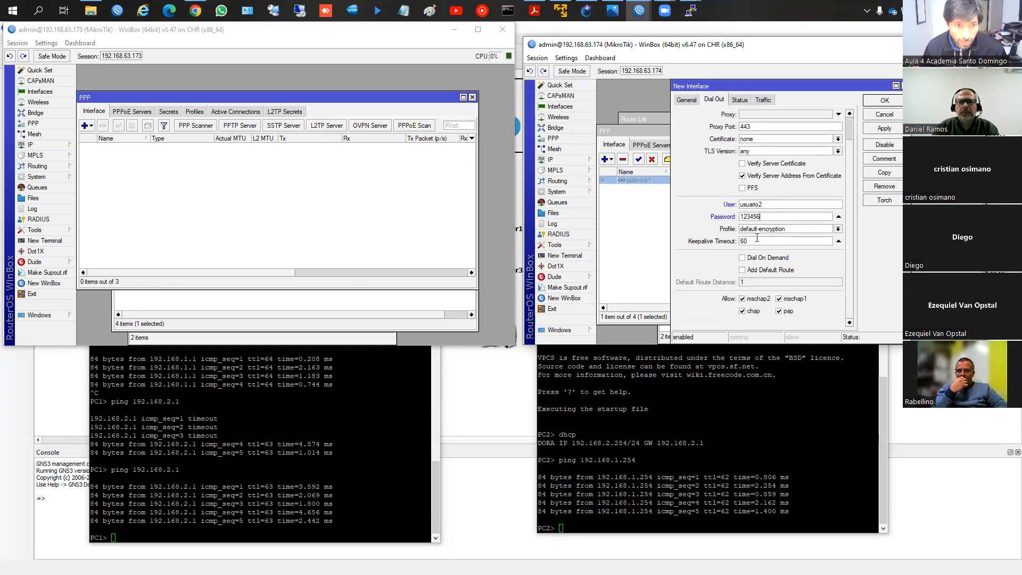
click(753, 310)
click(785, 313)
click(797, 297)
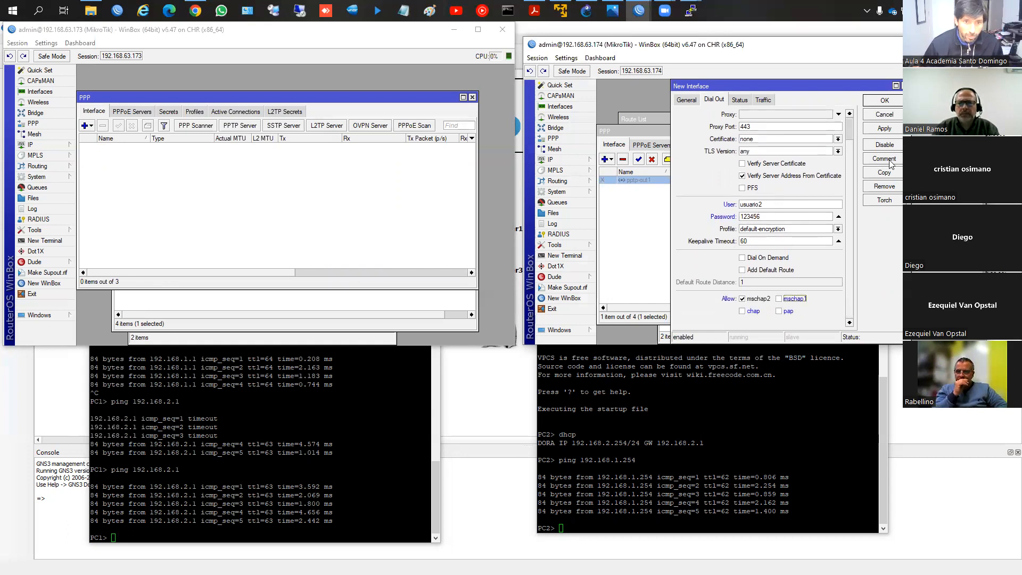
click(884, 128)
click(884, 100)
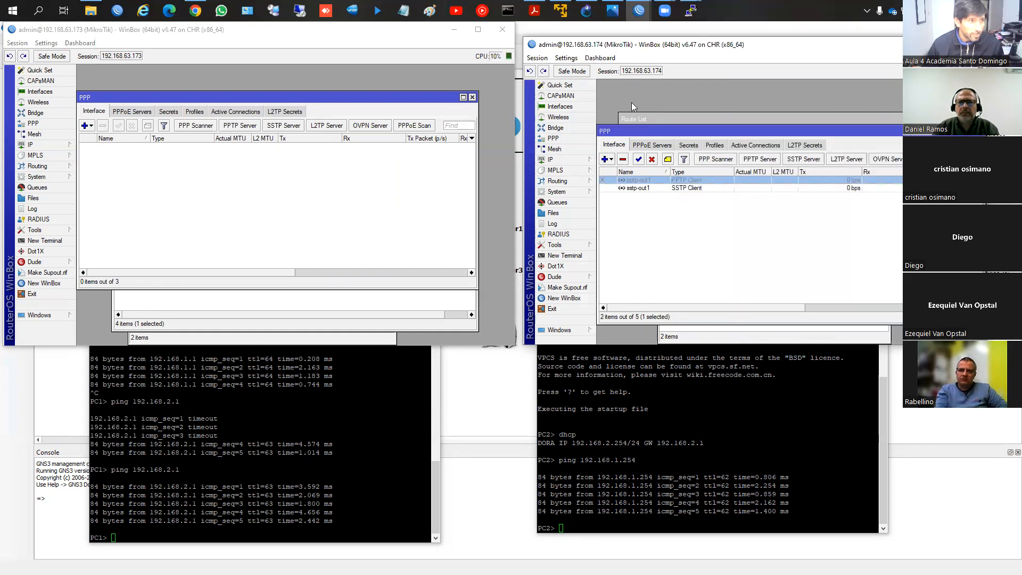
Step: Check the active PPP connections and the route list on router 192.168.63.173
click(233, 112)
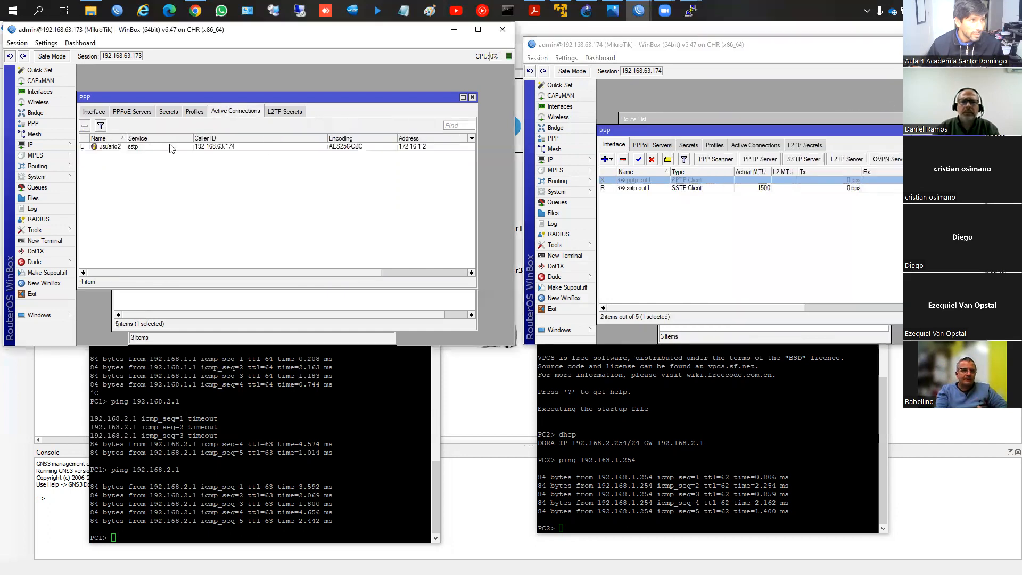
click(244, 147)
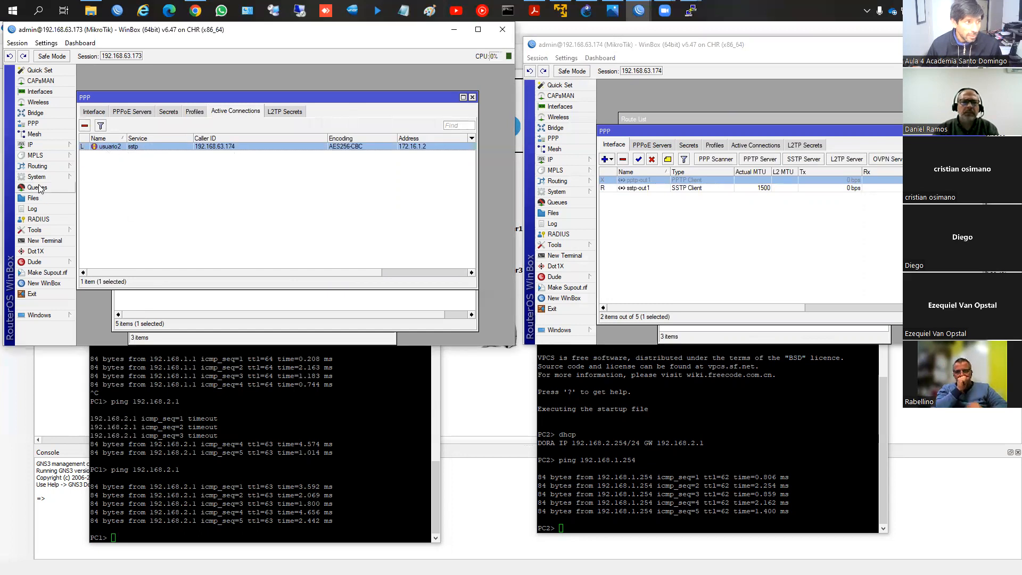
click(42, 146)
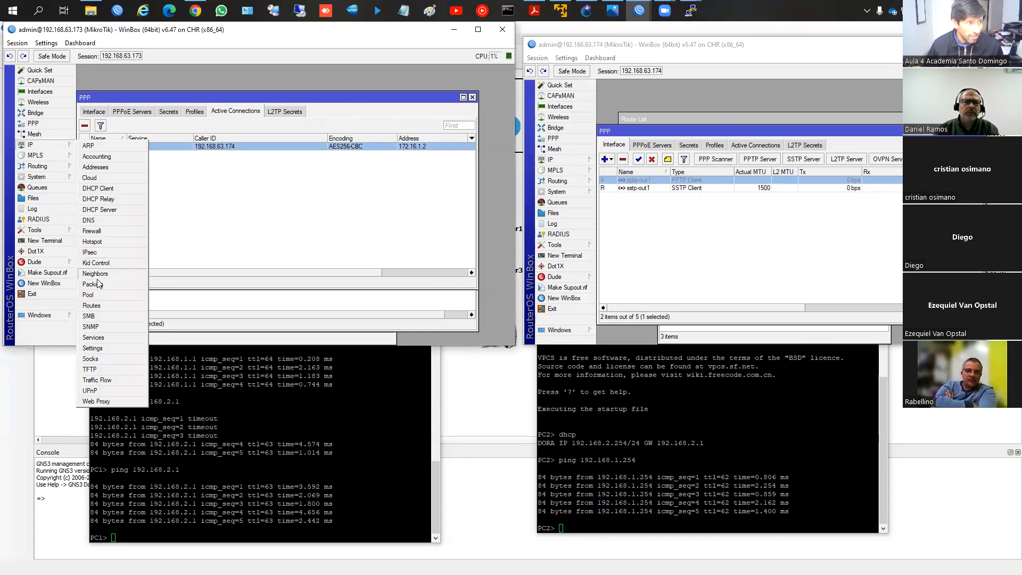
click(104, 305)
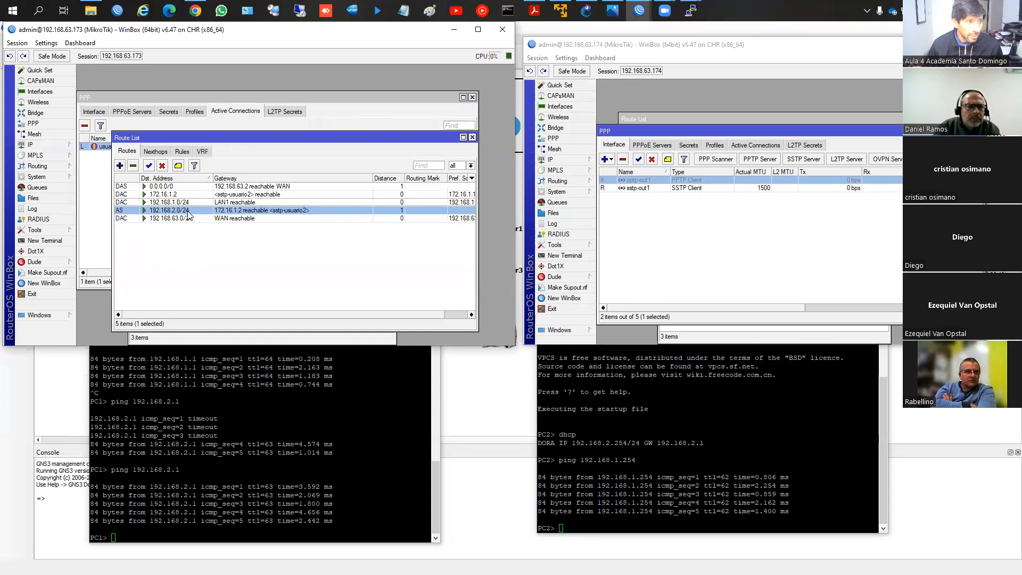
Step: Change the gateway of the 192.168.1.0/24 route on router 192.168.63.174 to 172.16.1.1
click(567, 161)
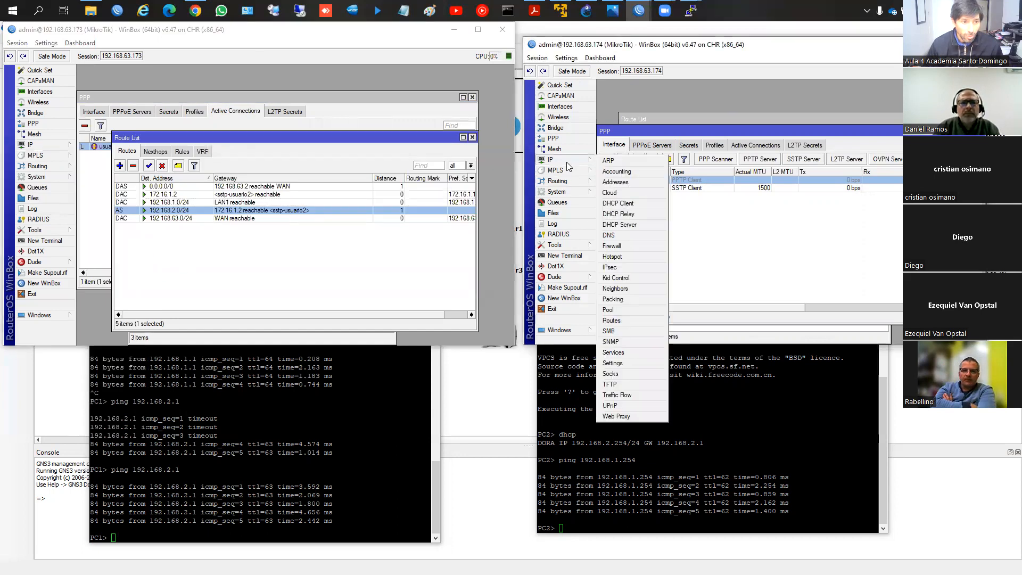
click(615, 320)
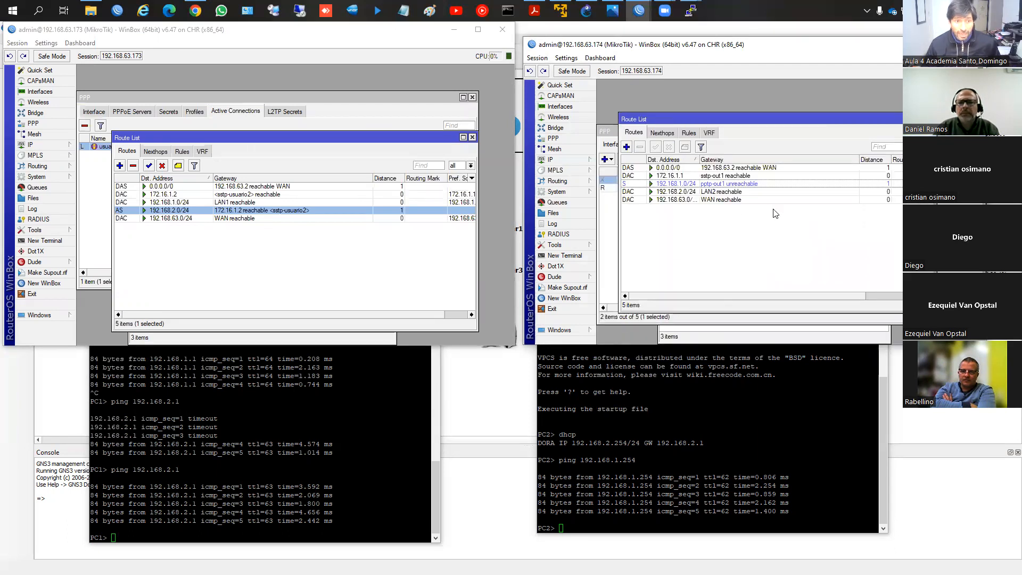
double_click(707, 184)
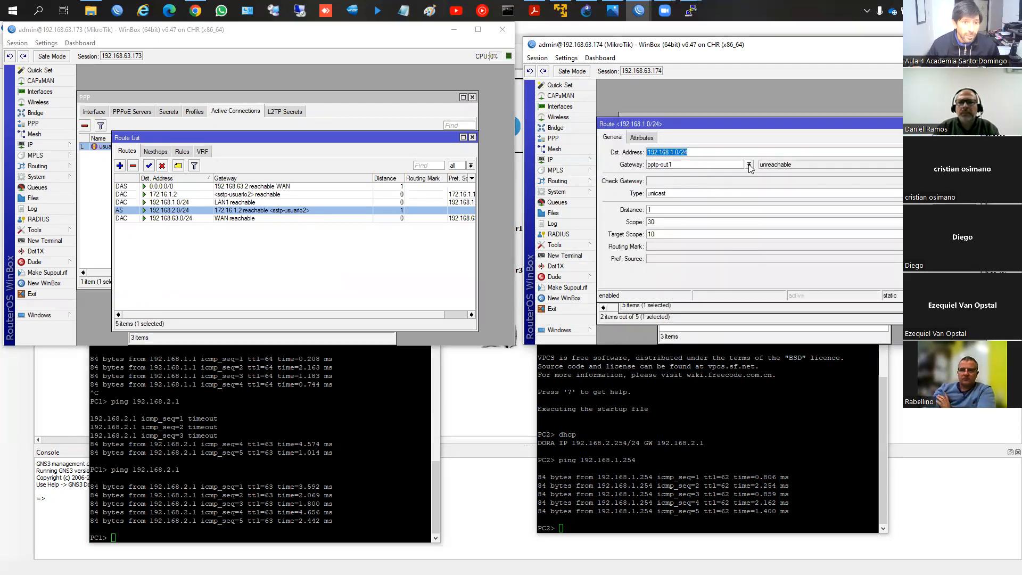
click(749, 165)
click(692, 165)
click(692, 165)
double_click(692, 165)
text(172.16.1.1)
key(Return)
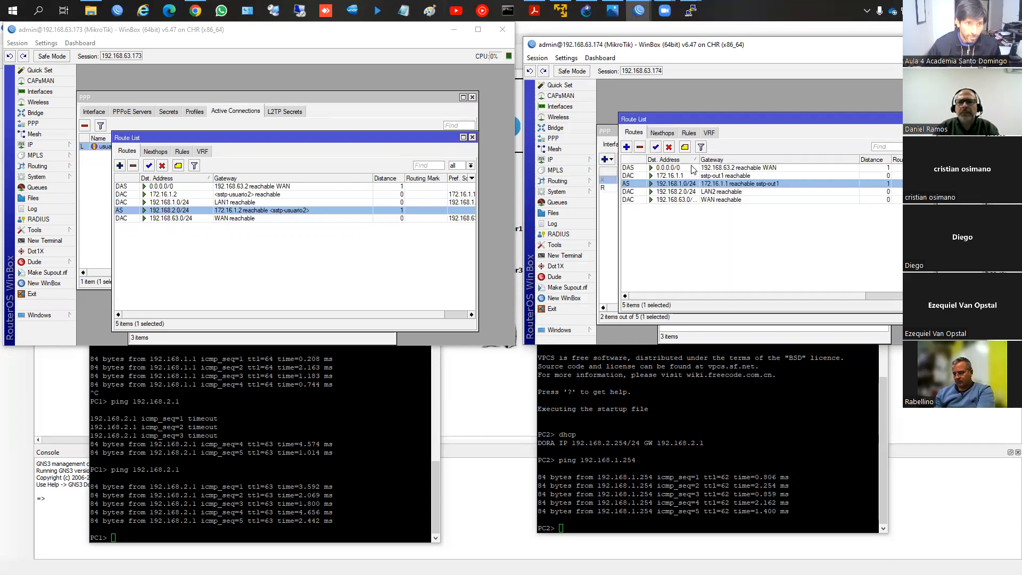
Step: Test the tunnel by pinging 192.168.2.1 from PC1 and 192.168.1.254 from PC2
click(320, 401)
key(Up)
key(Return)
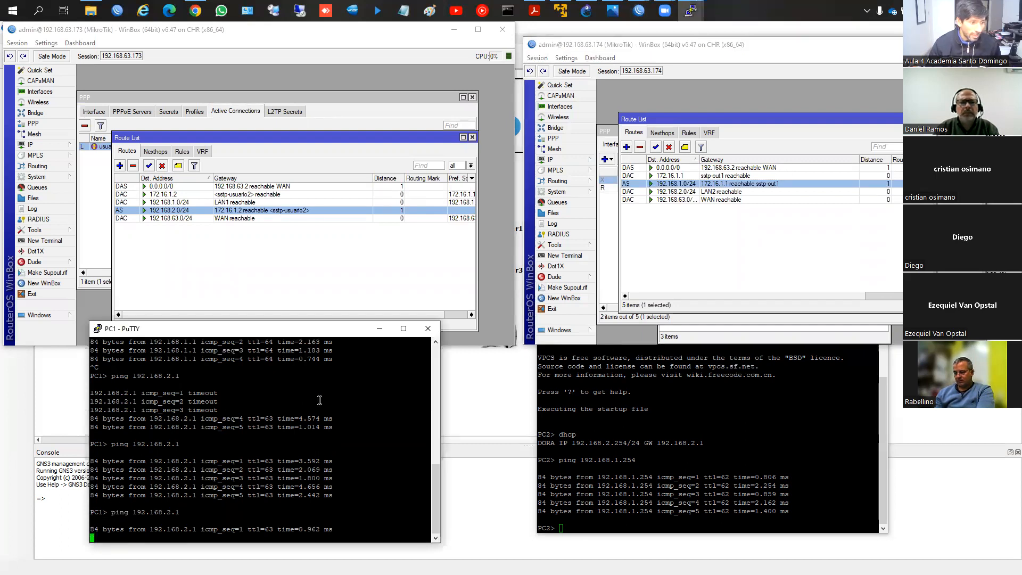
click(781, 465)
key(Up)
key(Return)
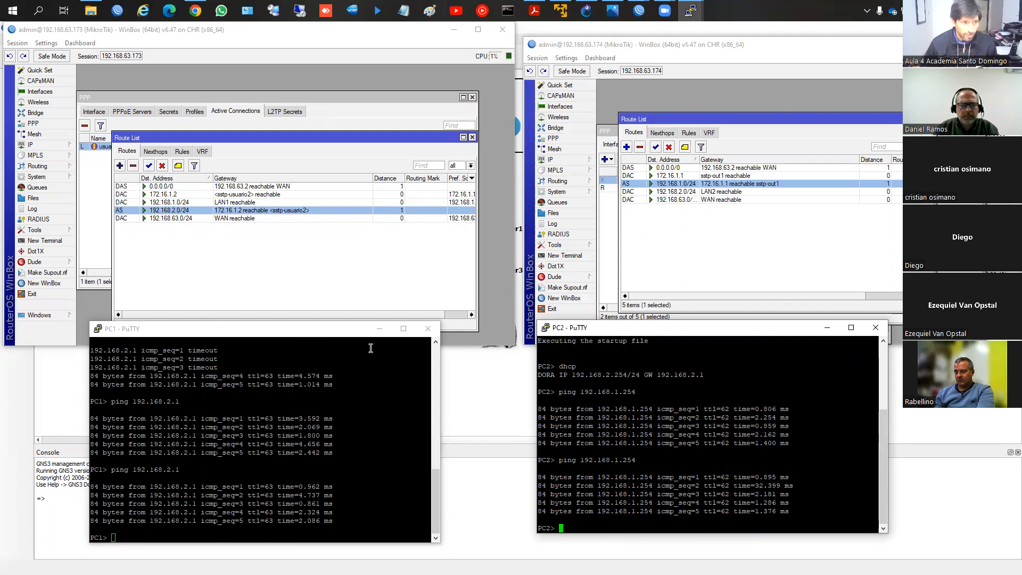
Step: Start a new PPP secret on router 192.168.63.173 named usuario3, enter its password and choose the l2tp service
click(237, 239)
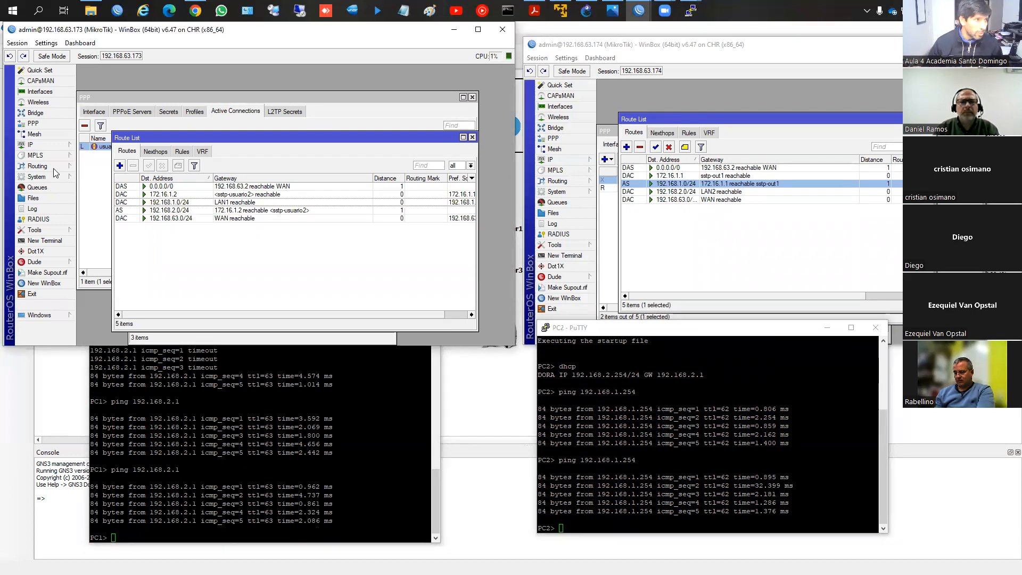
click(88, 173)
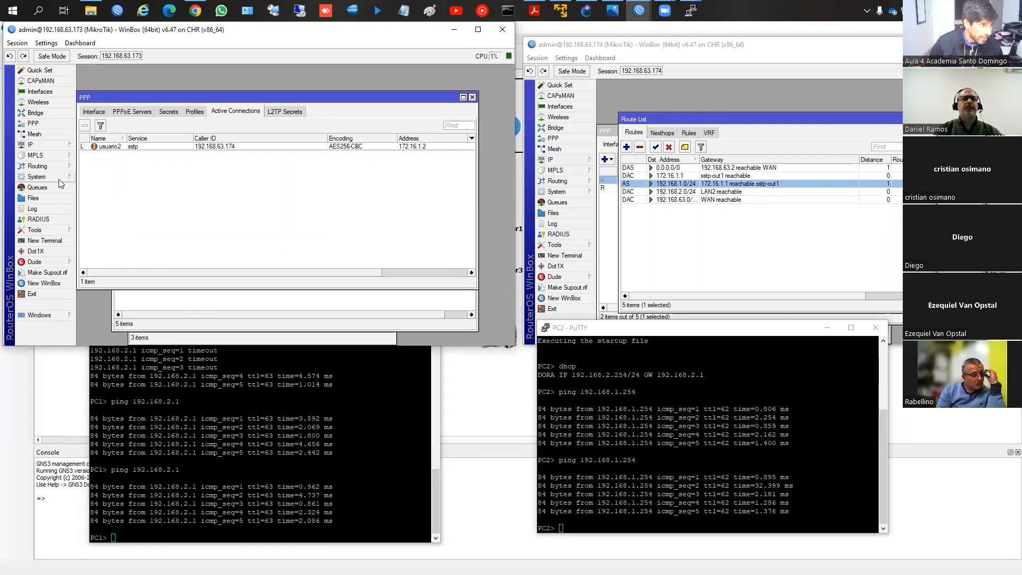
click(168, 111)
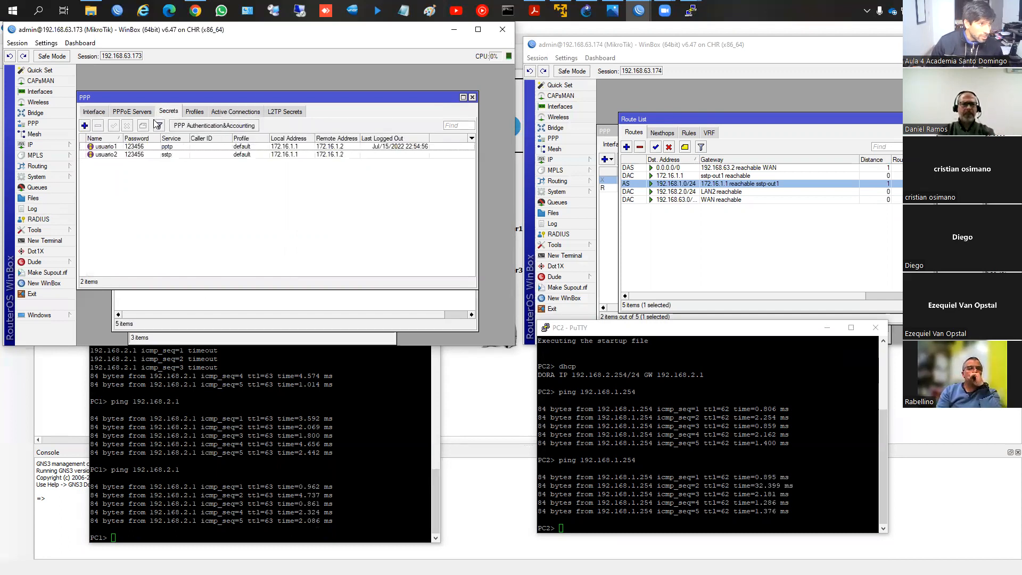
click(85, 126)
text(u)
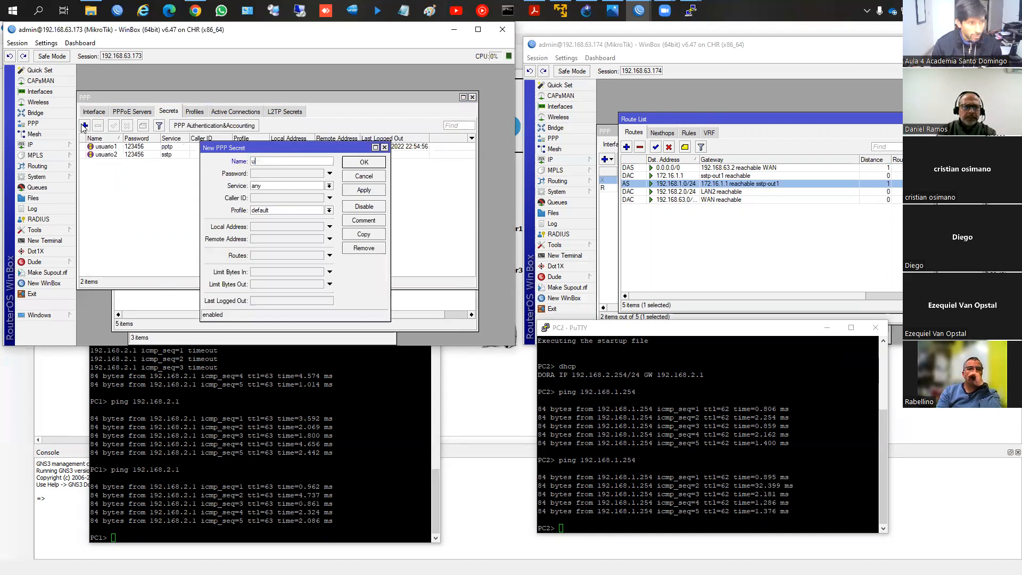
text(suario3)
key(Tab)
text(123456)
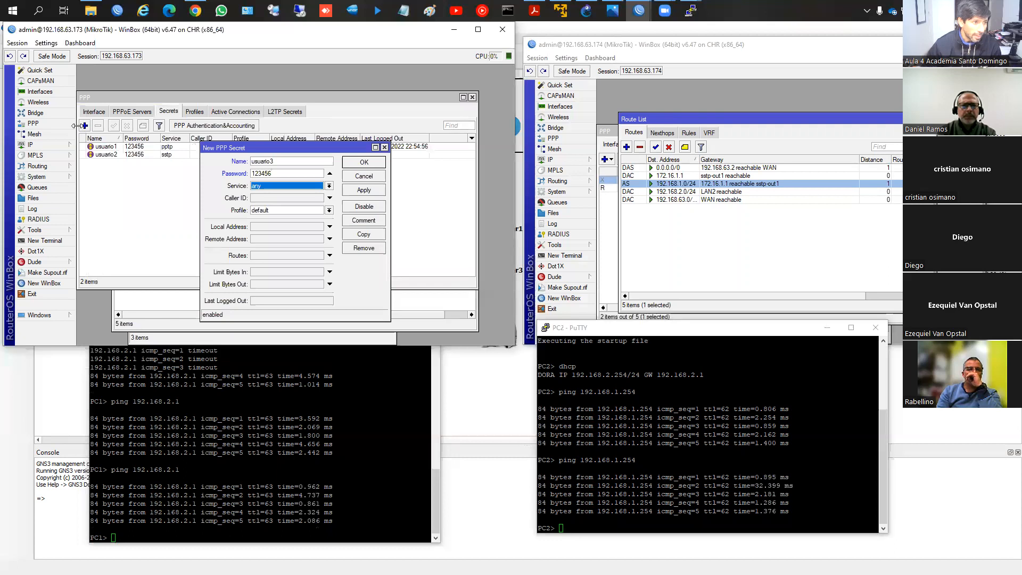
click(271, 186)
click(257, 208)
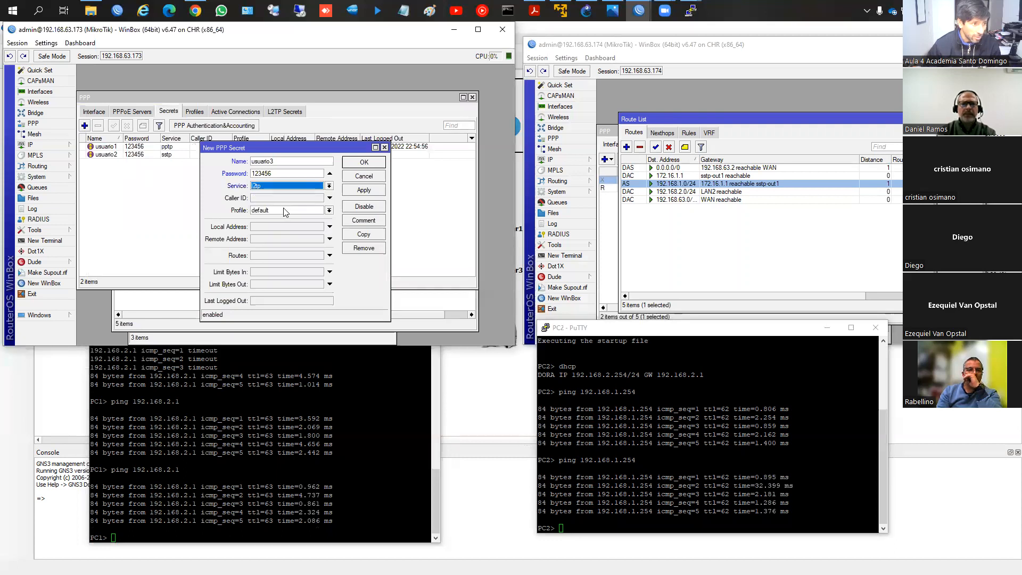
Step: Give the usuario3 secret local address 172.16.1.1 and remote address 172.16.1.2, and save it
click(270, 228)
text(17)
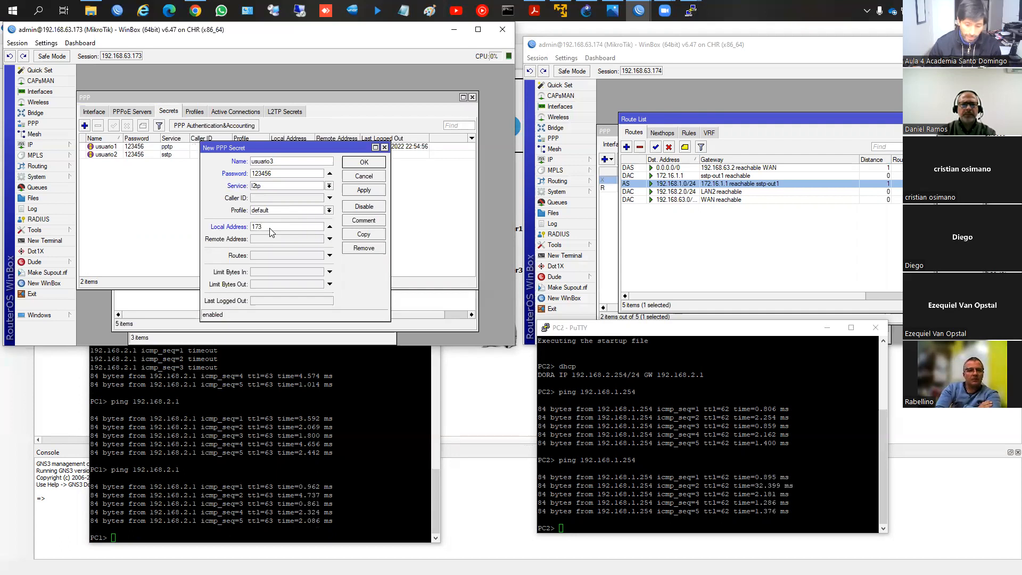
text(2.16.1.1)
key(Tab)
text(172)
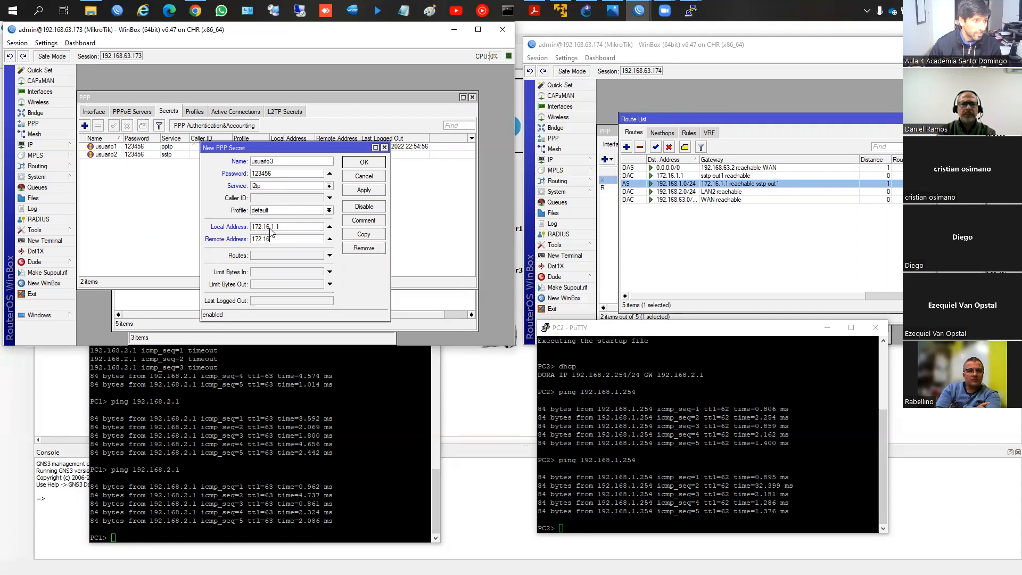
click(364, 190)
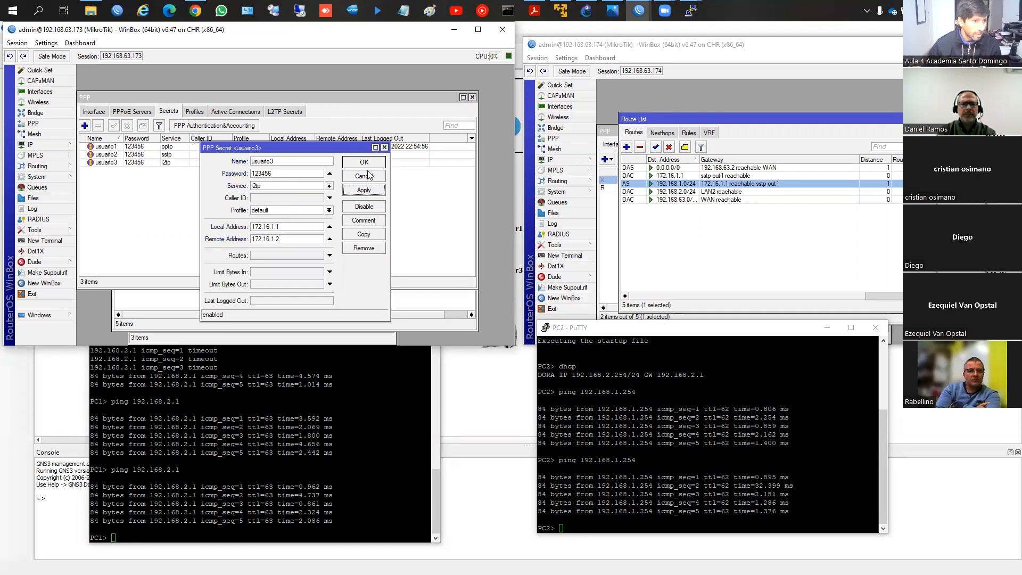
click(364, 162)
Step: Open the L2TP server settings on router 192.168.63.173 and disable the SSTP server
click(94, 111)
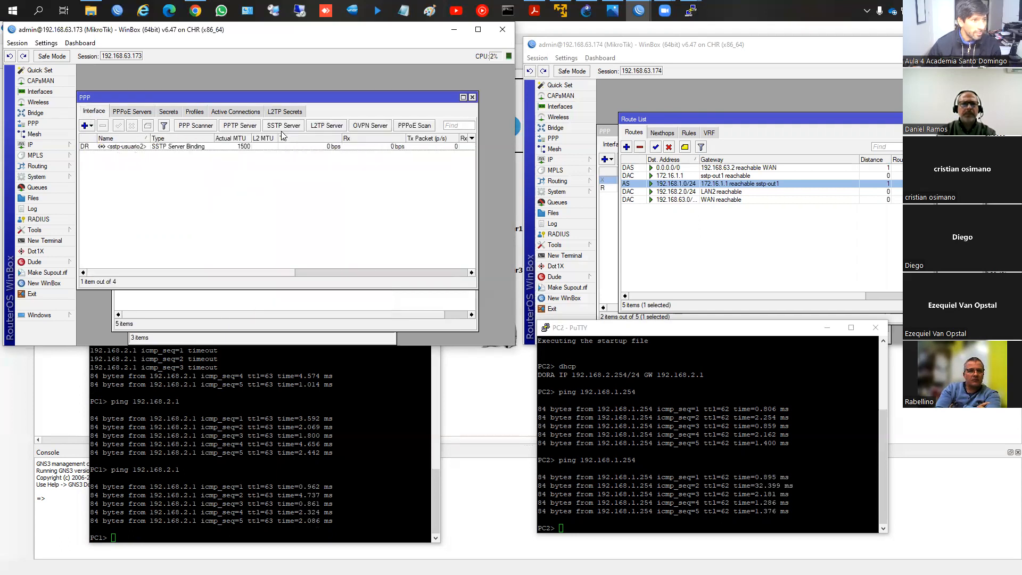
click(317, 126)
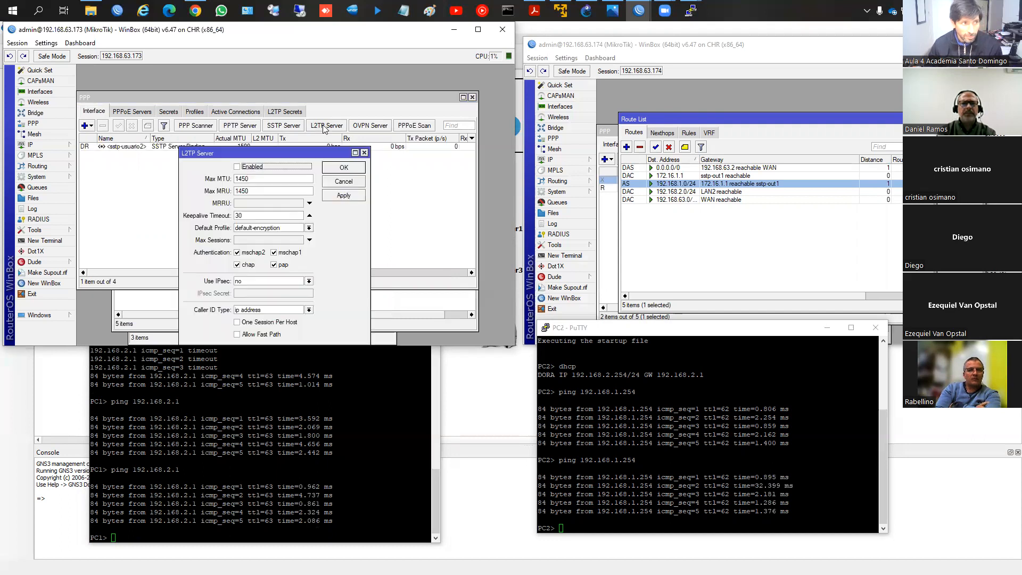
click(283, 126)
click(305, 134)
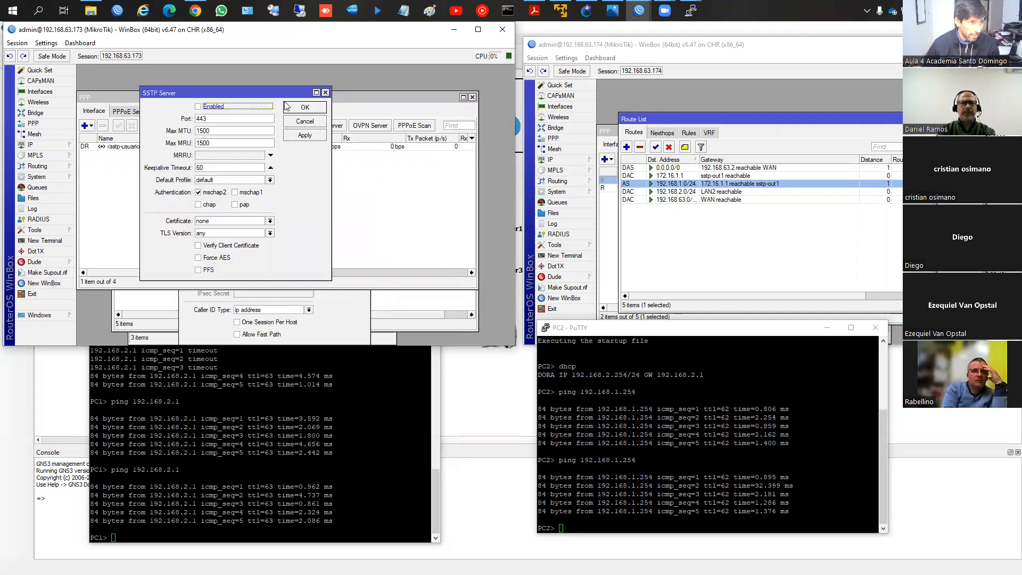
click(304, 107)
click(337, 294)
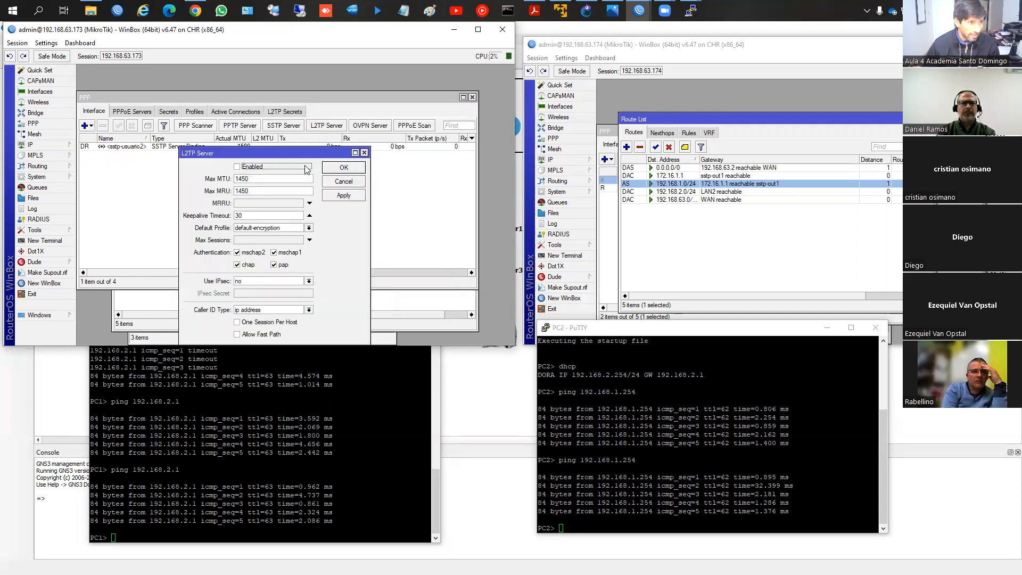
Step: Mark the L2TP server as enabled and leave mschap2 as its only authentication method
click(241, 168)
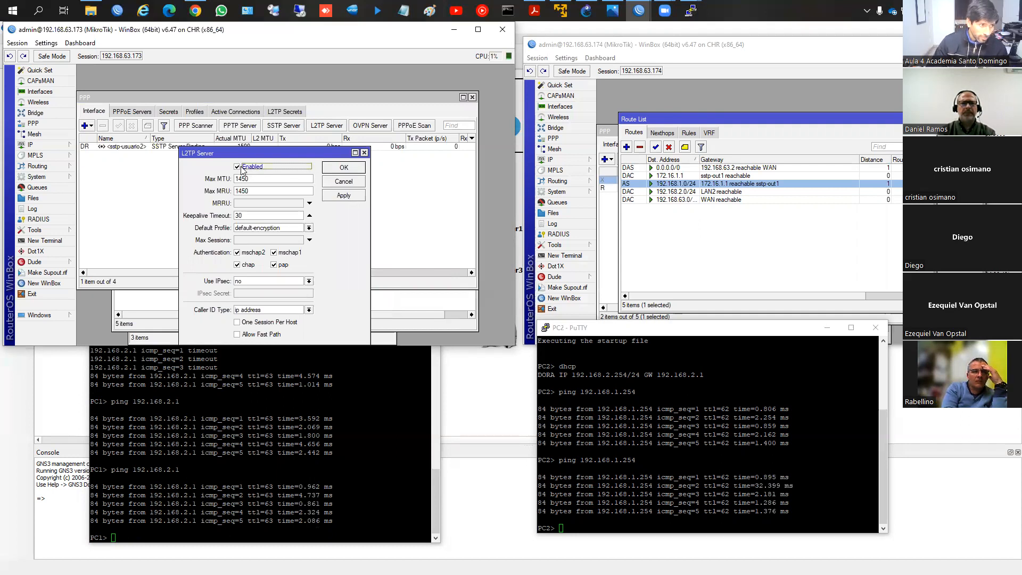
click(246, 265)
click(284, 266)
click(285, 252)
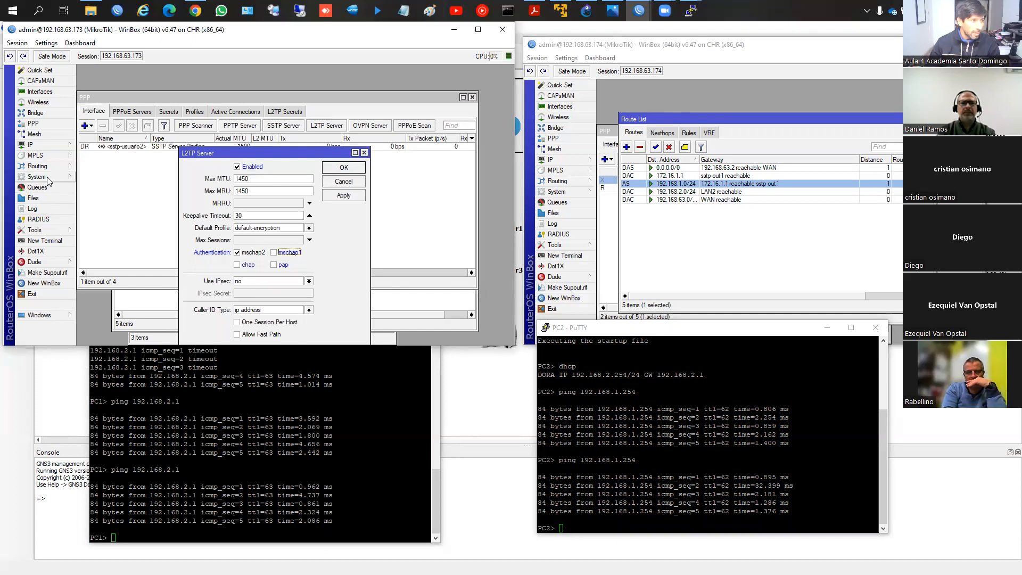
Step: Examine the IPsec policies, proposals, groups and peers on router 192.168.63.173
click(53, 145)
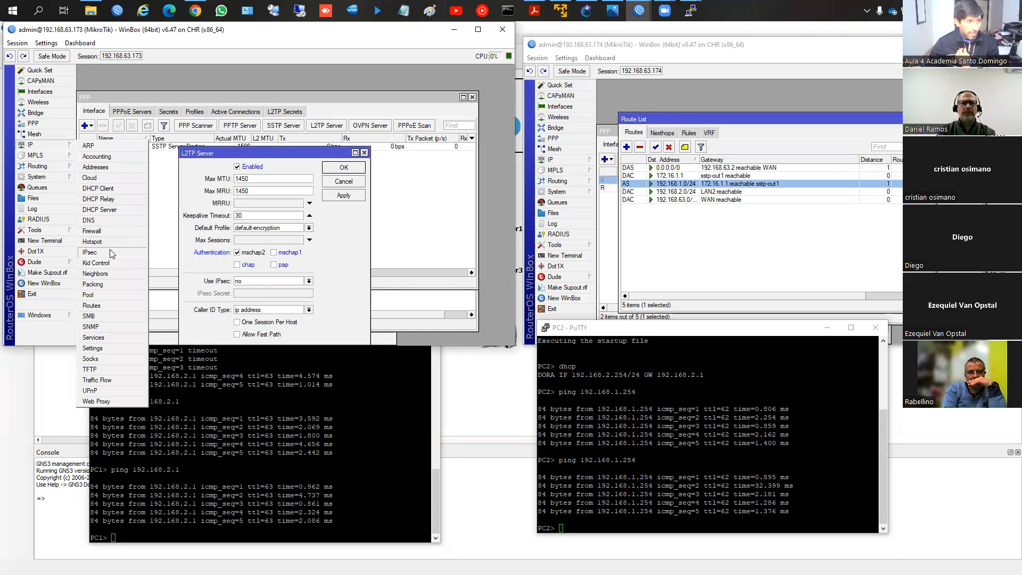
click(89, 251)
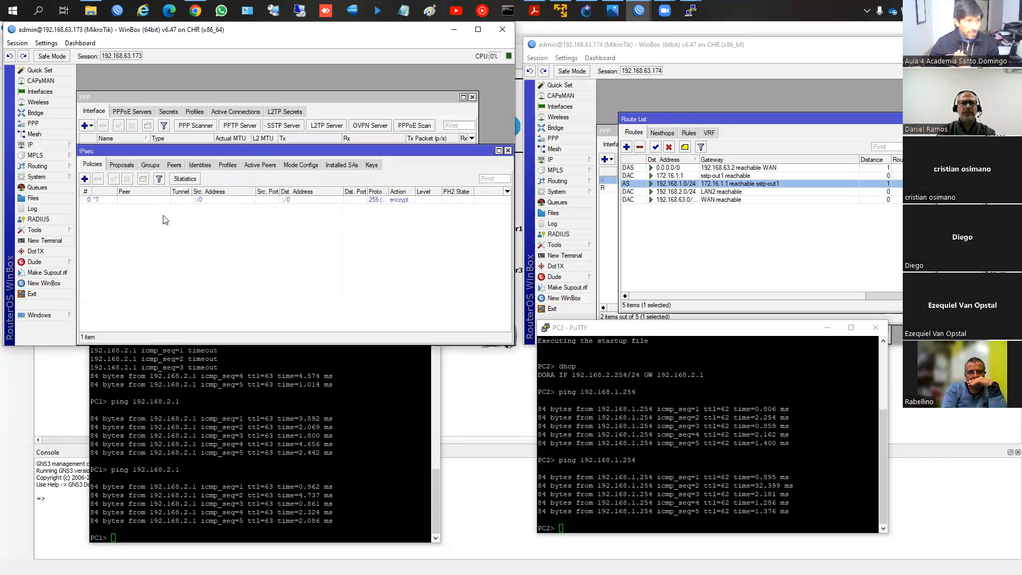
click(121, 166)
click(151, 166)
click(173, 166)
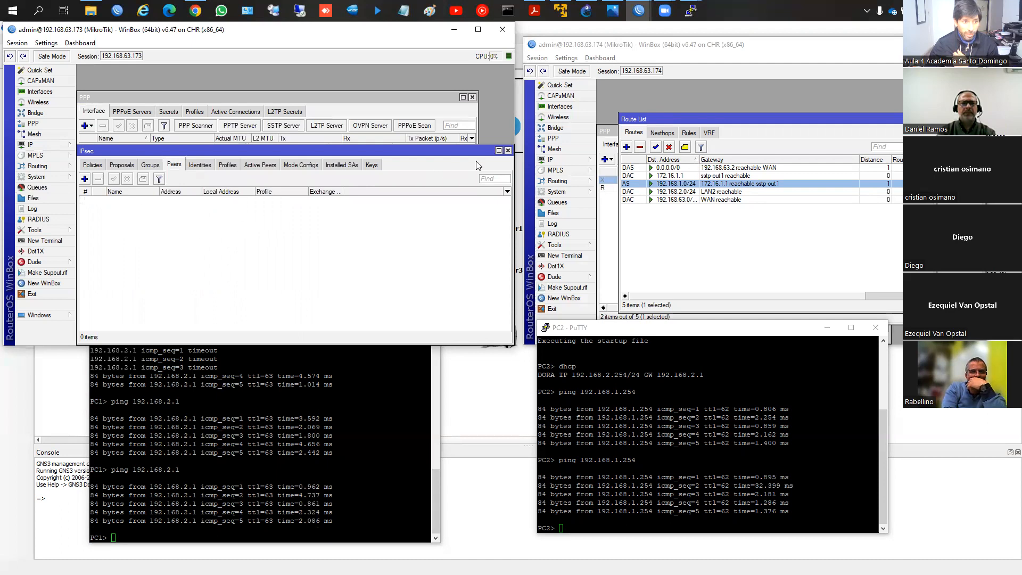
Step: Make IPsec required on the L2TP server of router 192.168.63.173, enter the IPsec secret and save the settings
click(507, 152)
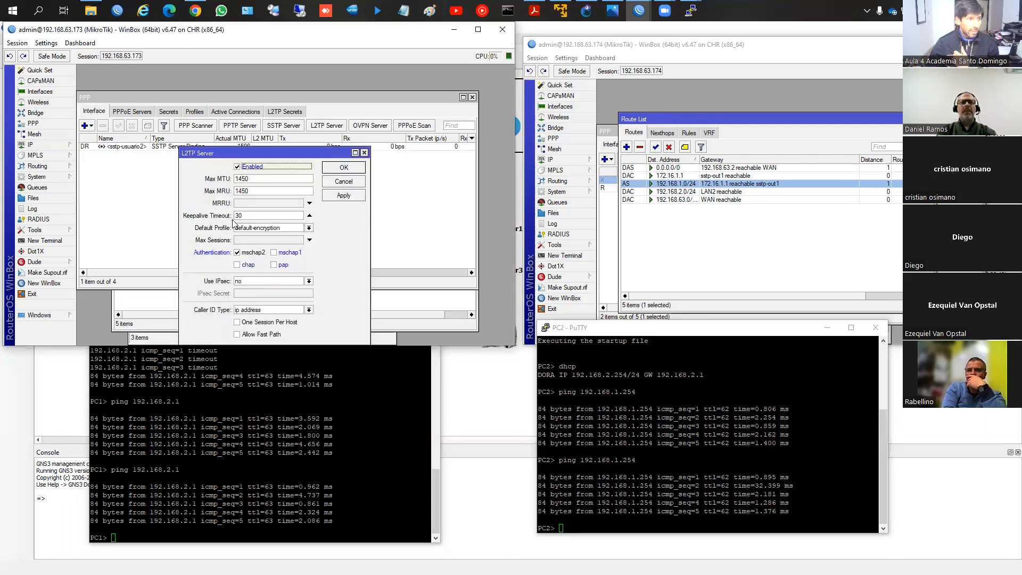
click(257, 282)
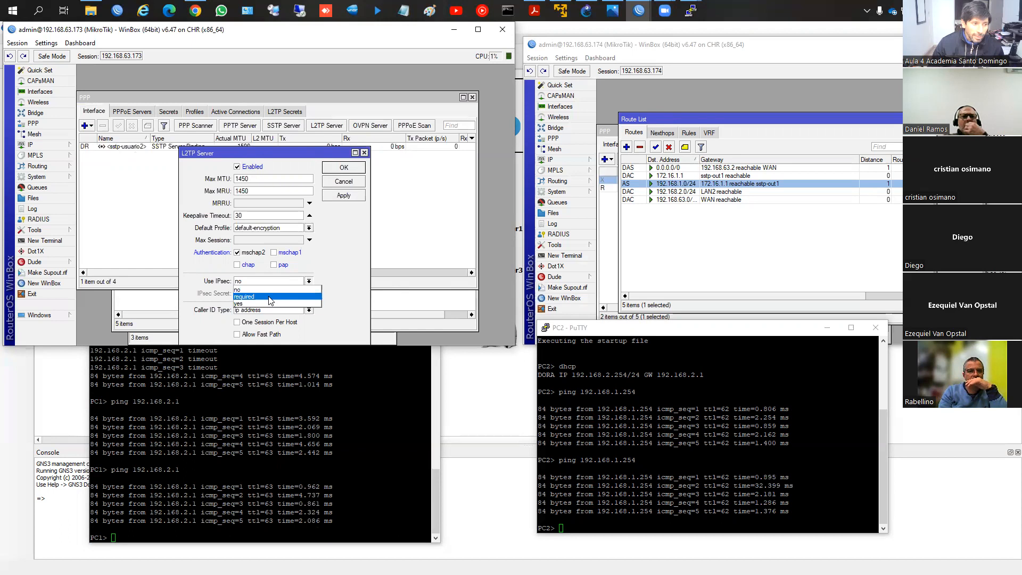
click(271, 301)
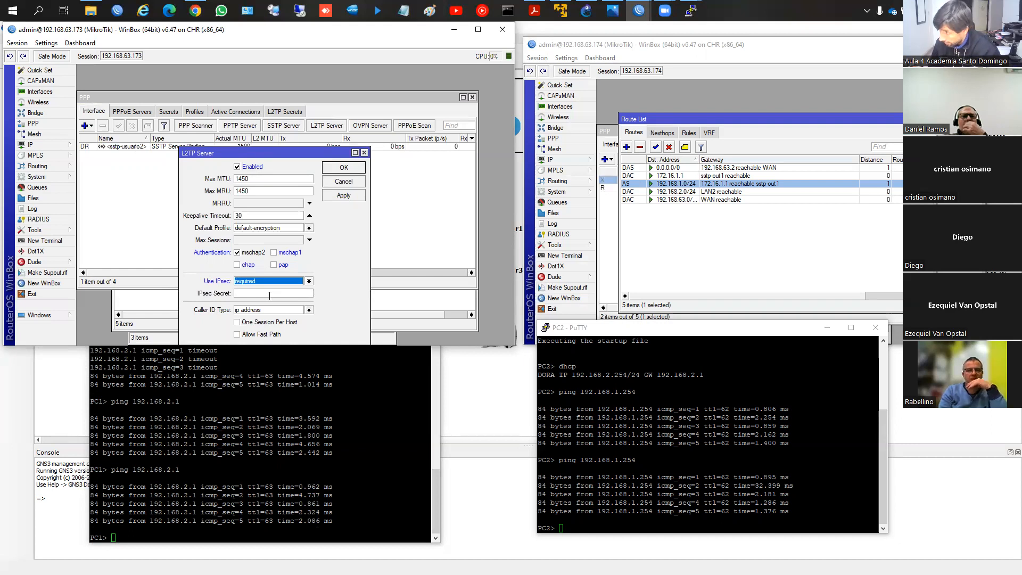
click(270, 296)
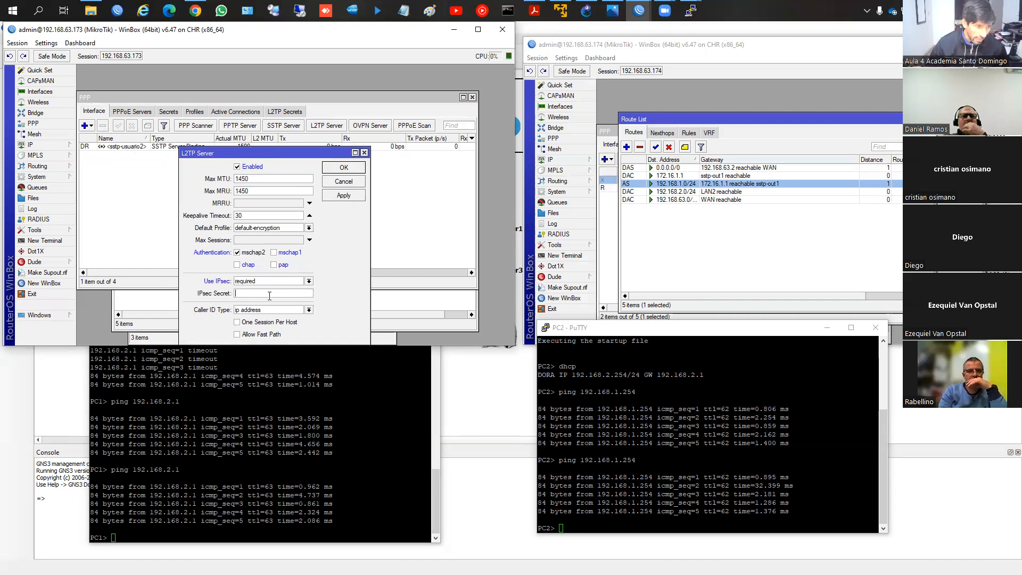
text(tunel1234)
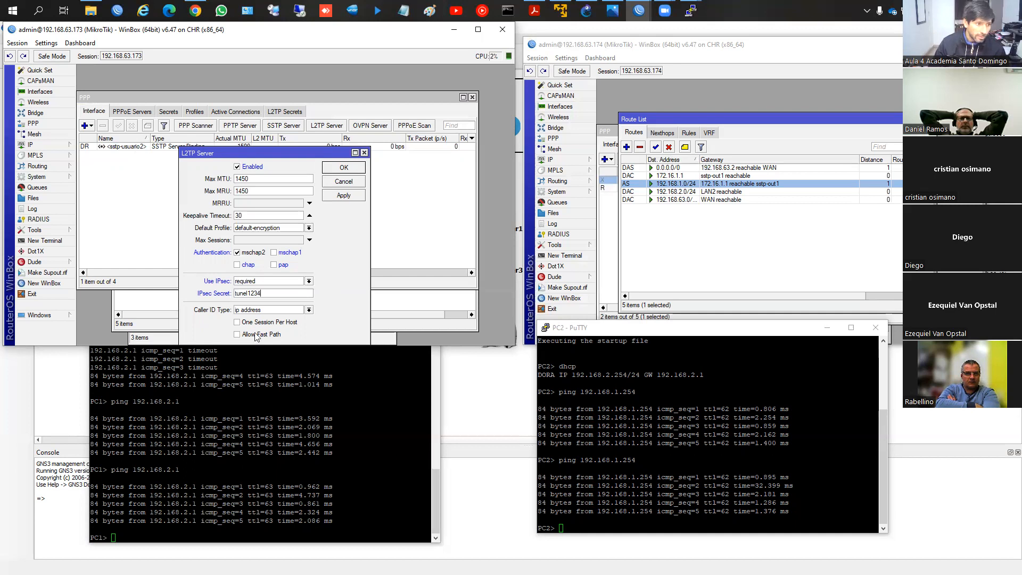
drag(281, 153, 282, 141)
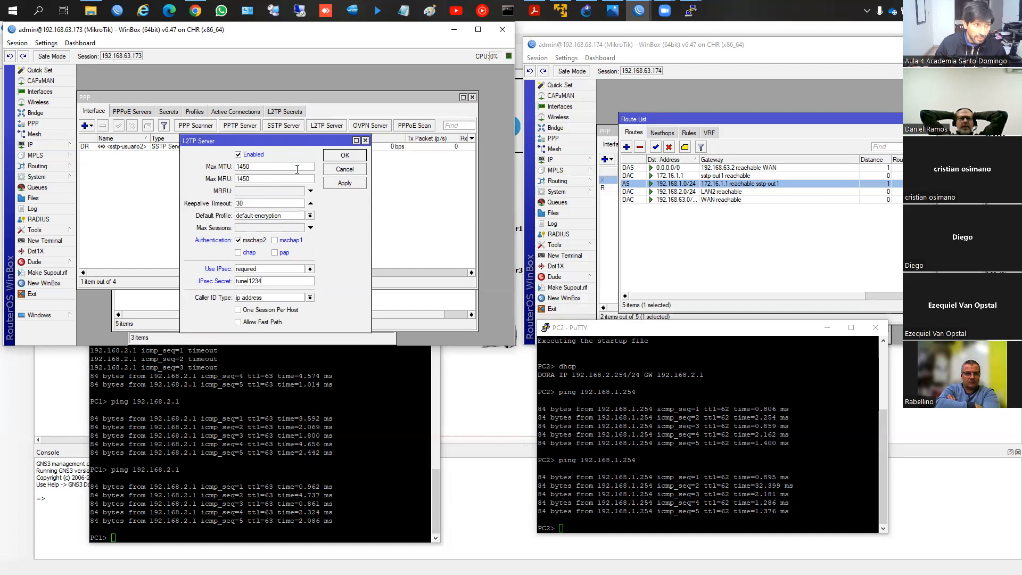
click(343, 155)
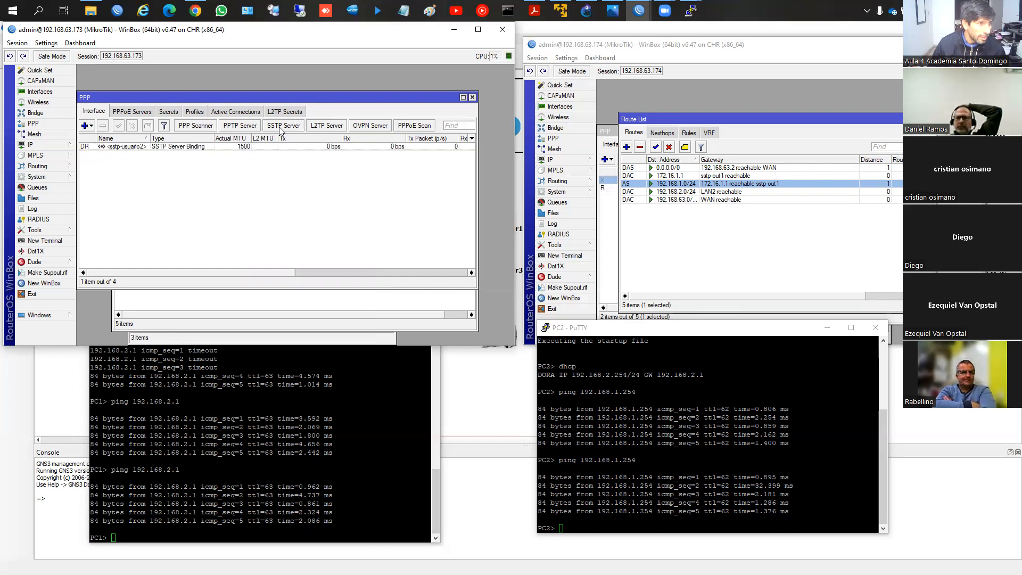
Step: Review the saved L2TP server settings and the list of PPP secrets on router 192.168.63.173
click(321, 125)
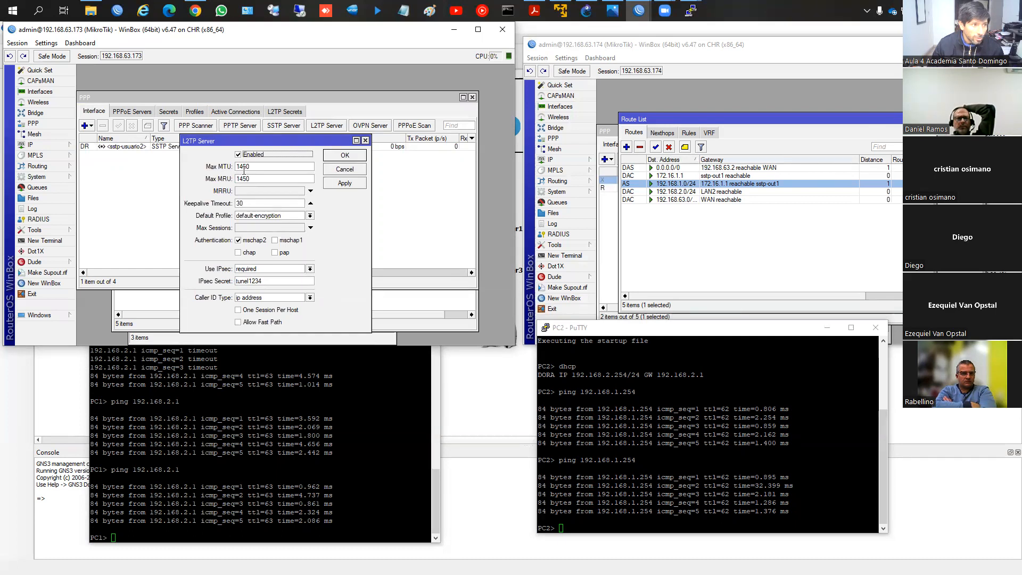
click(162, 114)
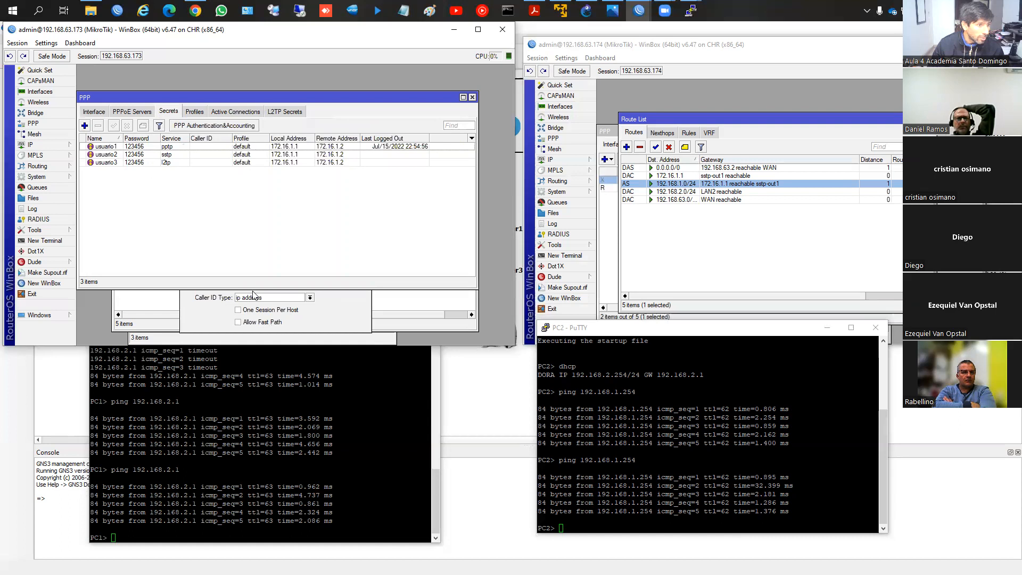
click(334, 314)
click(107, 114)
click(336, 310)
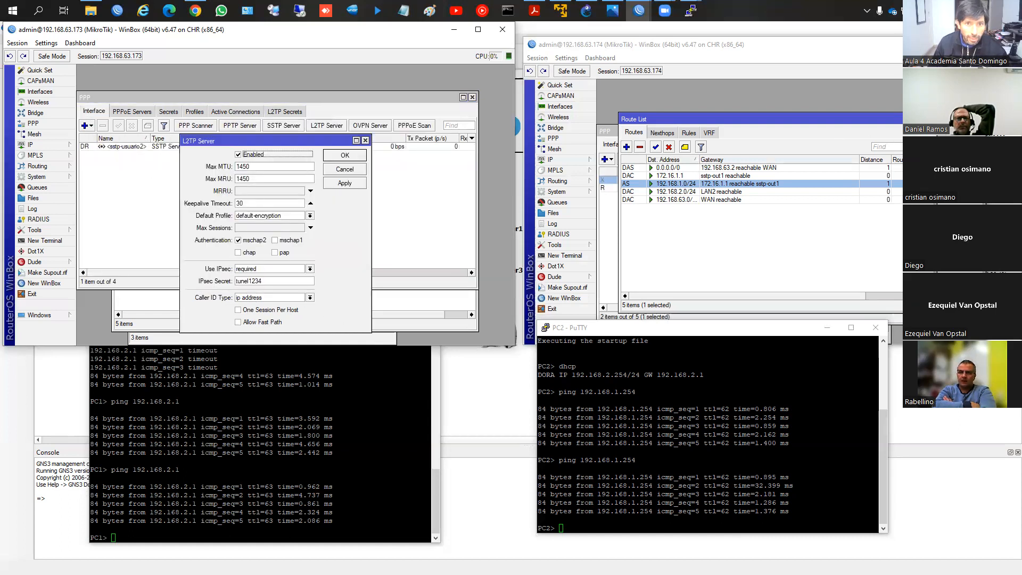
Step: Disable the sstp-out1 client interface on router 192.168.63.174
click(929, 119)
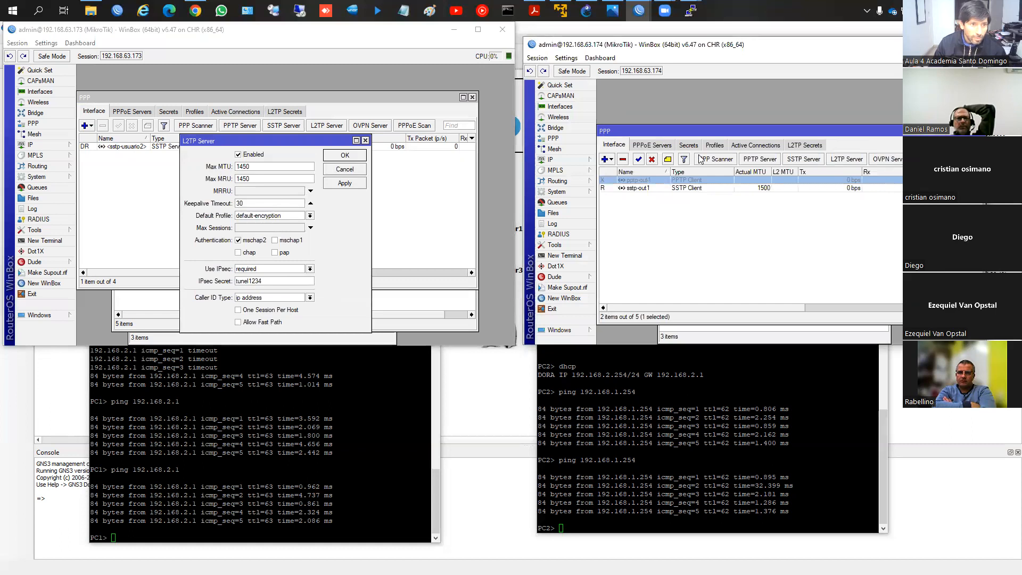
click(607, 160)
click(744, 203)
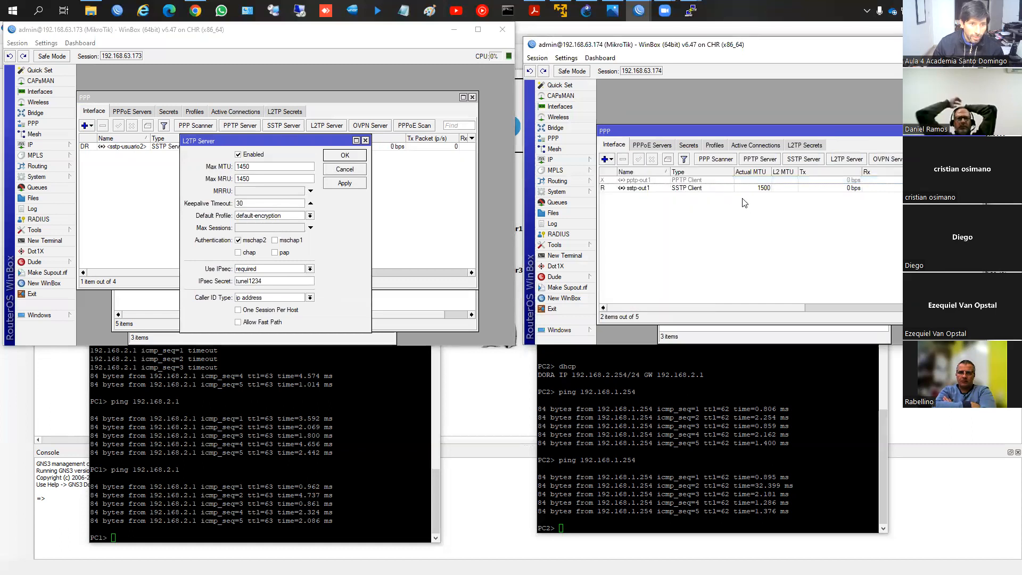
click(692, 187)
click(651, 159)
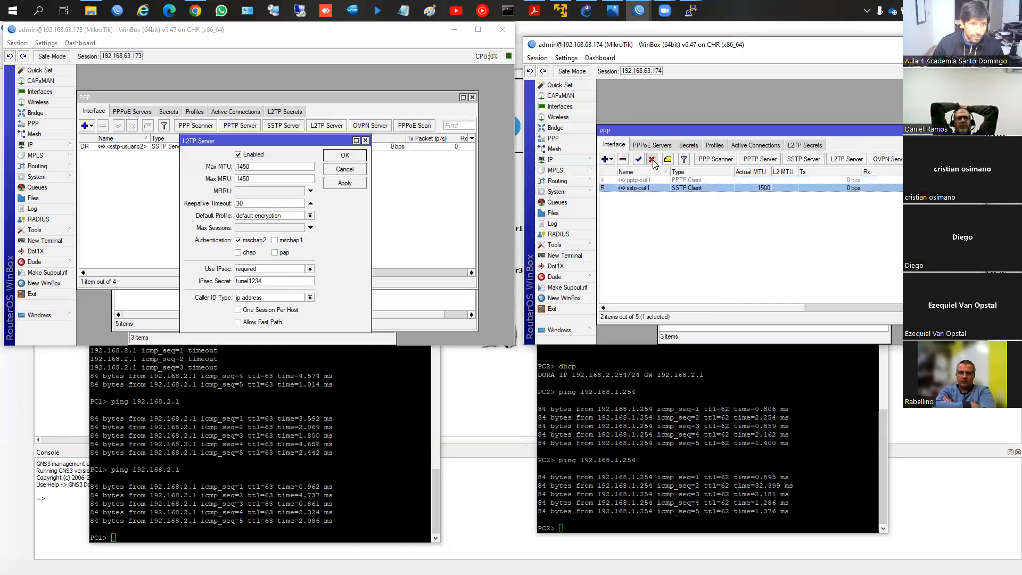
Step: Start a new L2TP client interface on router 192.168.63.174 that connects to 192.168.63.173
click(606, 160)
click(630, 256)
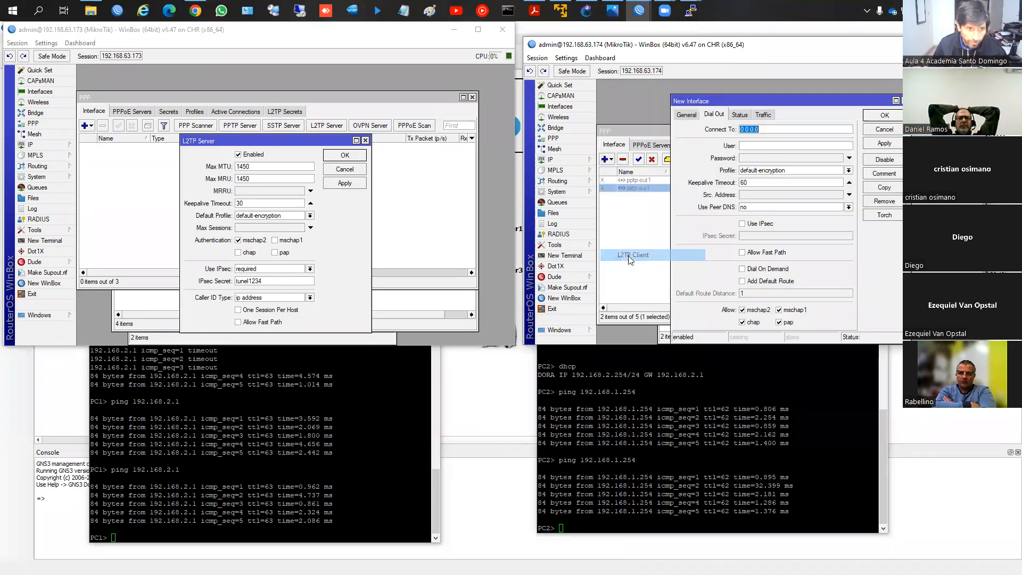
click(687, 119)
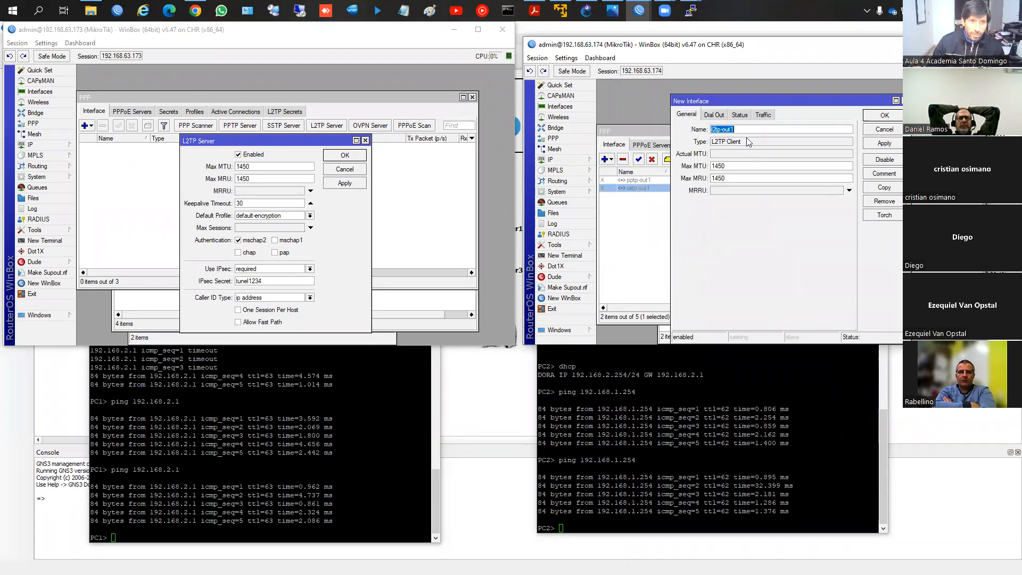
click(721, 116)
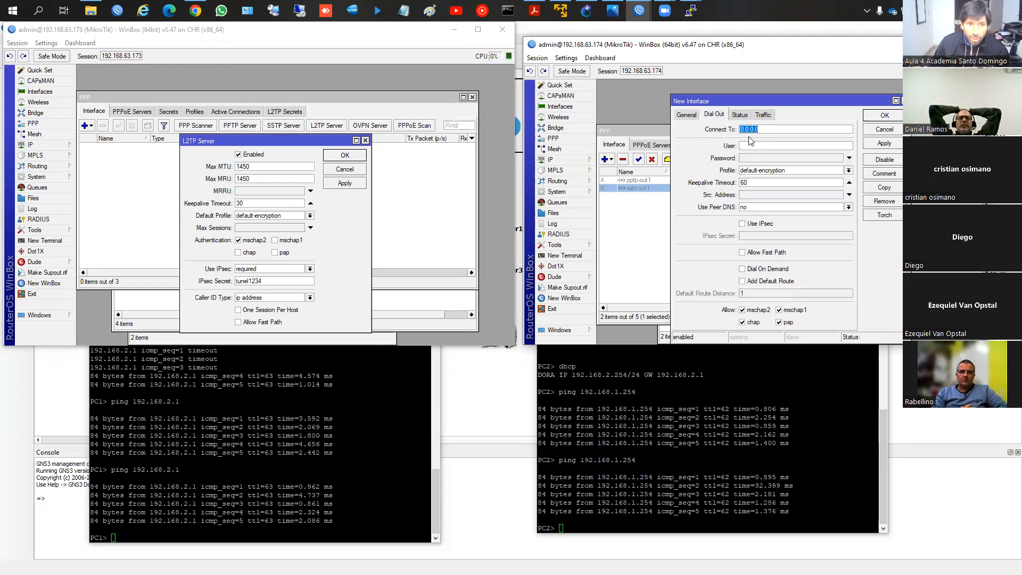
text(192.168.6)
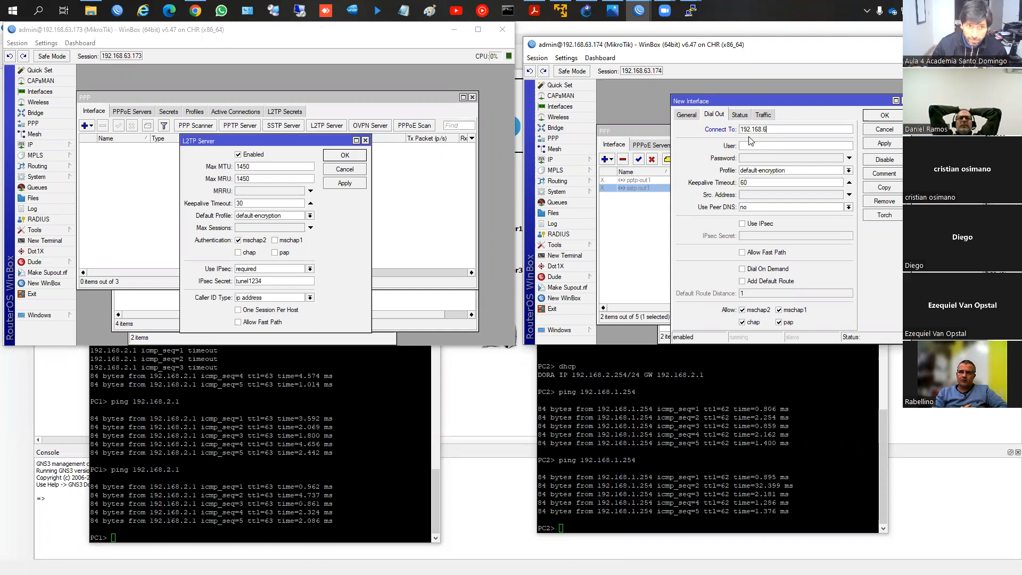
text(3.174)
key(BackSpace)
text(3)
Step: Set the L2TP client's user to usuario3 and enter the account password
click(786, 144)
text(use)
text(ario)
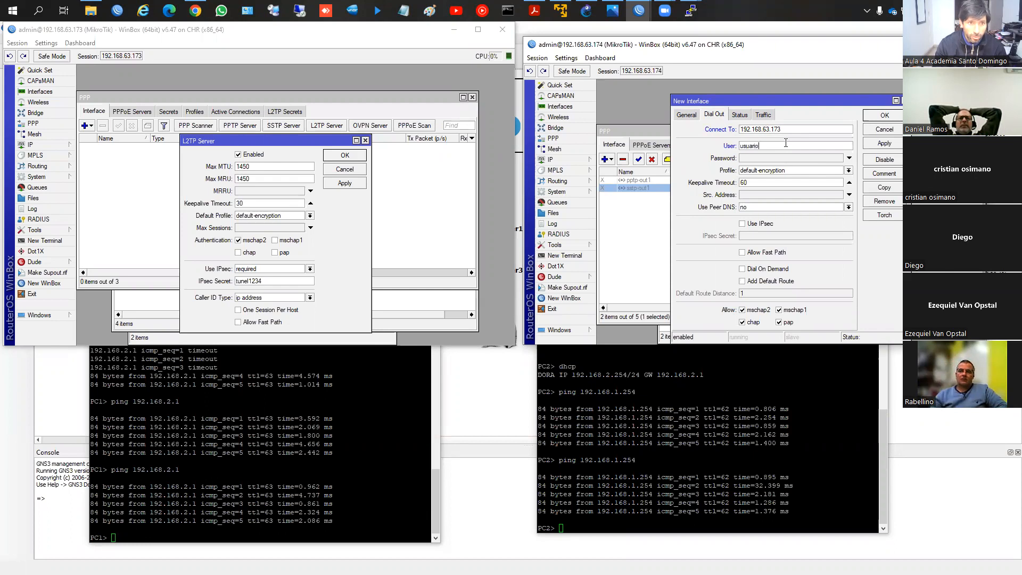
text(3)
key(Tab)
text(123456)
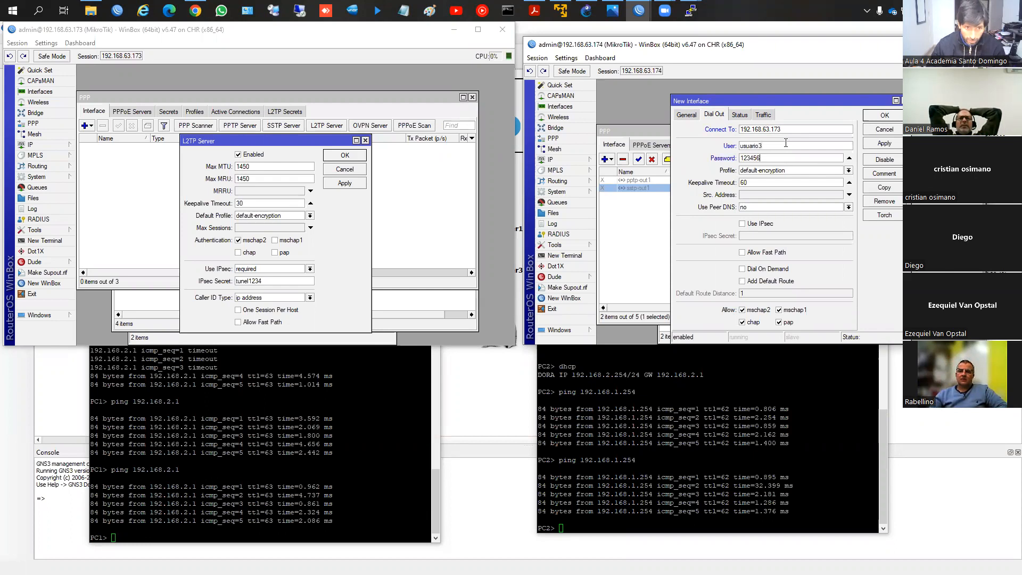
Step: Enable IPsec on the L2TP client with the IPsec secret, allow only mschap2 authentication, and save the interface
click(742, 225)
click(767, 236)
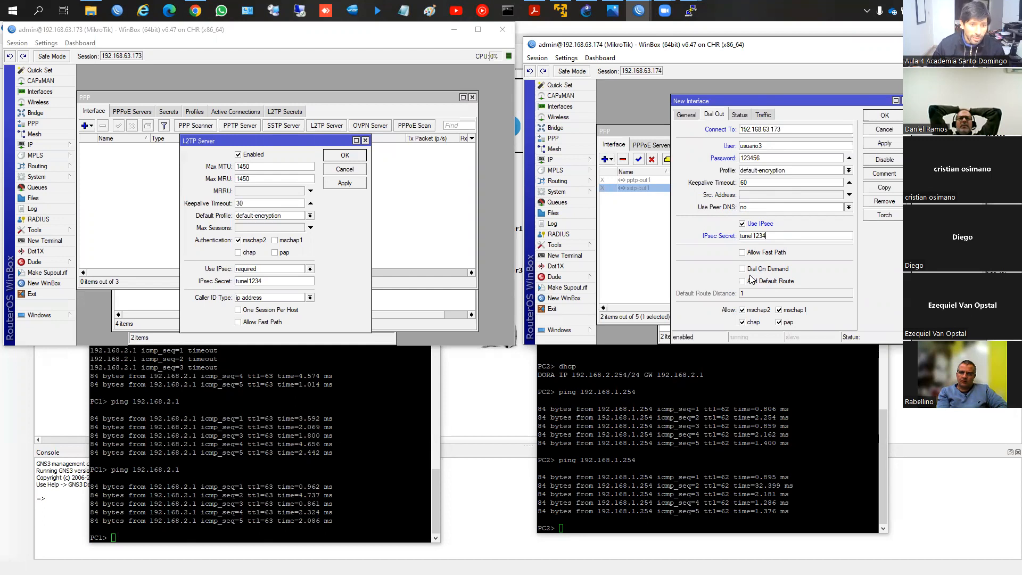
click(753, 323)
click(787, 323)
click(793, 310)
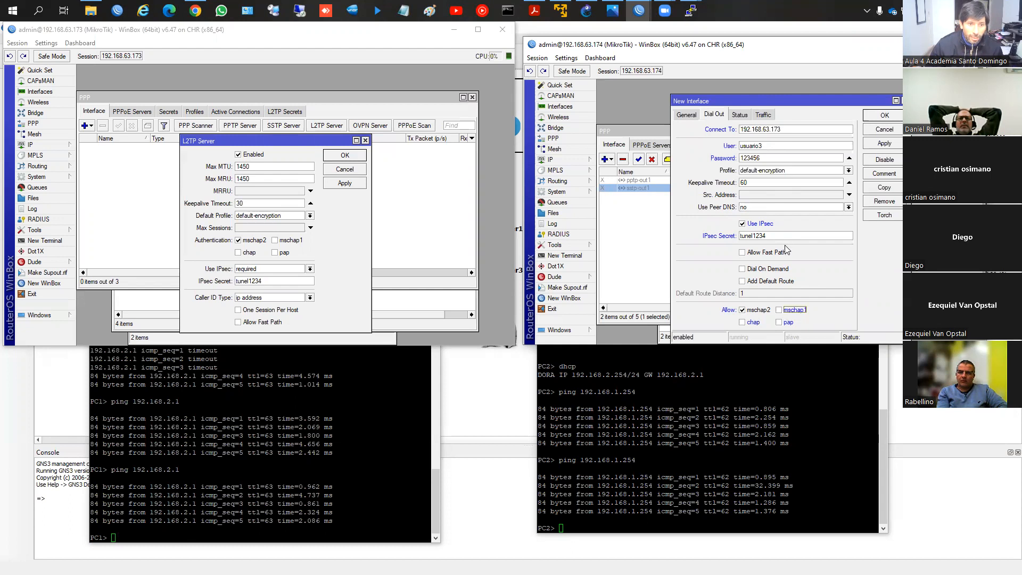
click(885, 144)
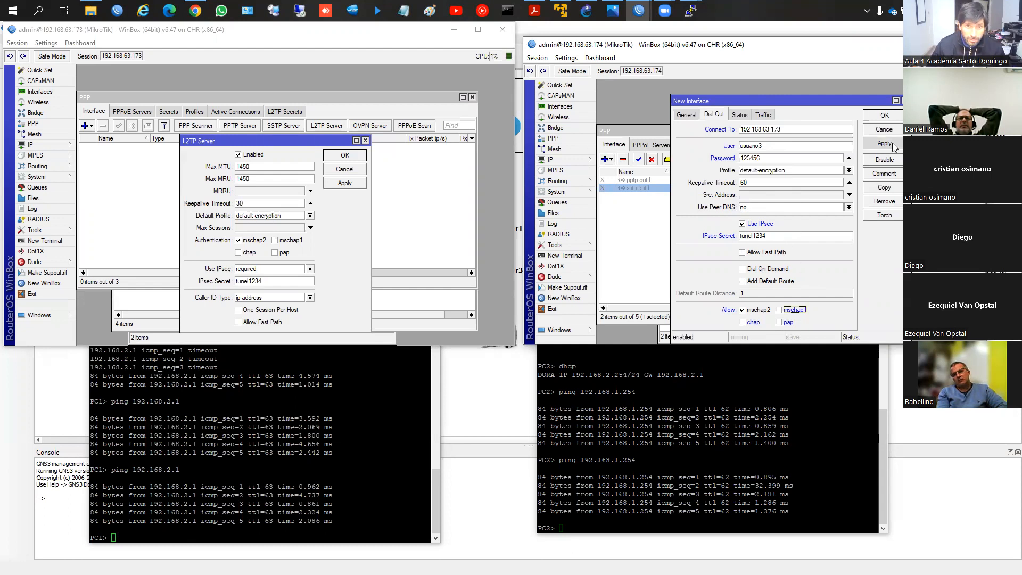
click(885, 116)
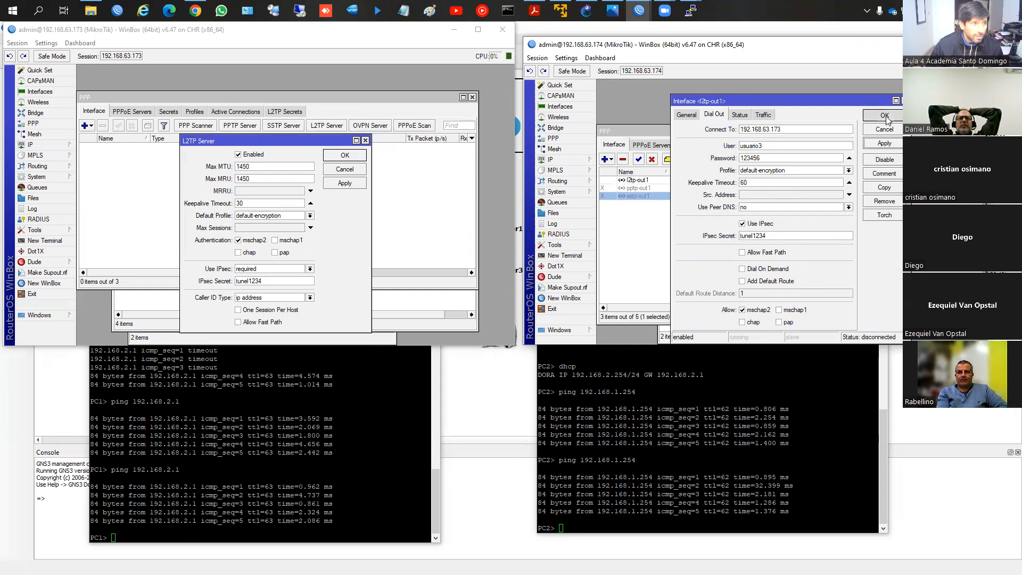
Step: Close the L2TP server settings, then check the active PPP connections and the route list on router 192.168.63.173
click(345, 155)
click(234, 112)
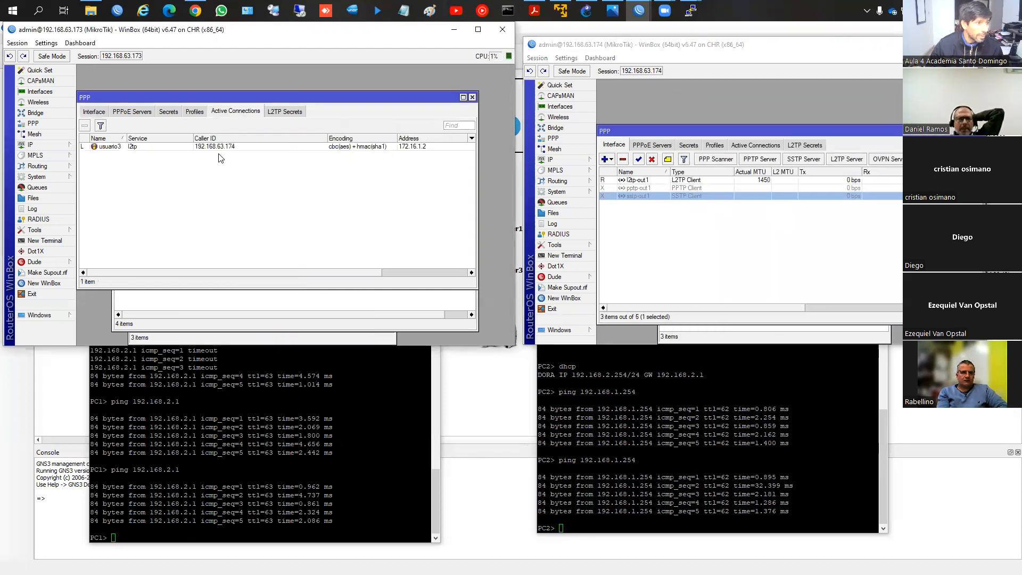
click(223, 150)
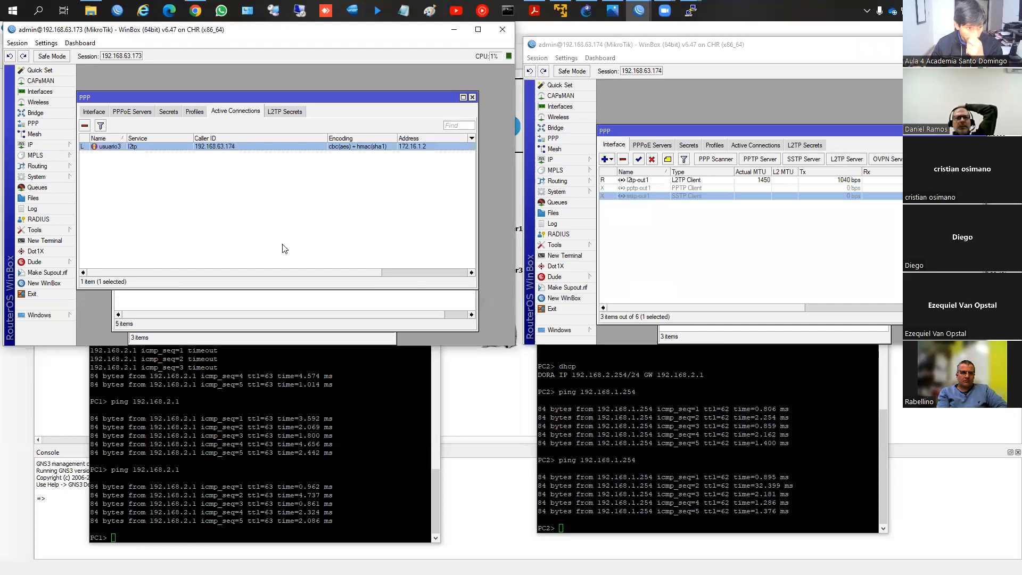
click(46, 145)
click(91, 305)
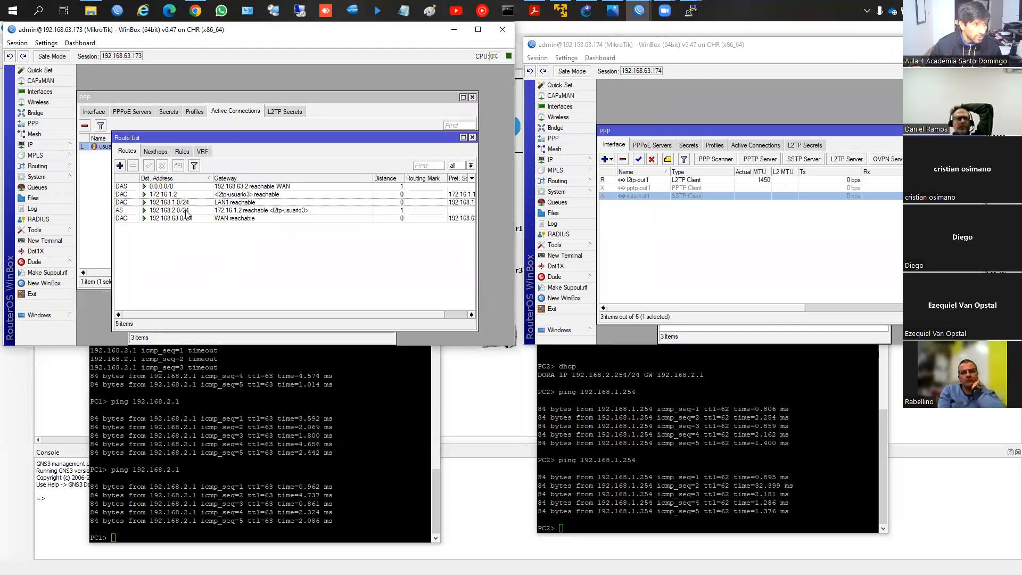
click(187, 195)
Step: From PC1, ping 192.168.2.1, interrupt it, and ping 192.168.2.254 instead
click(357, 413)
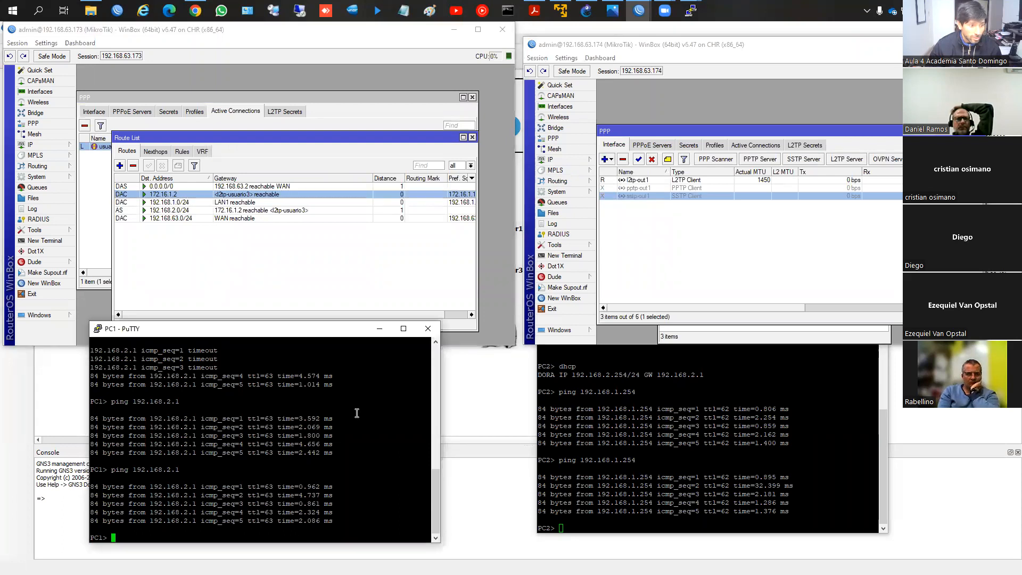
key(Up)
key(Return)
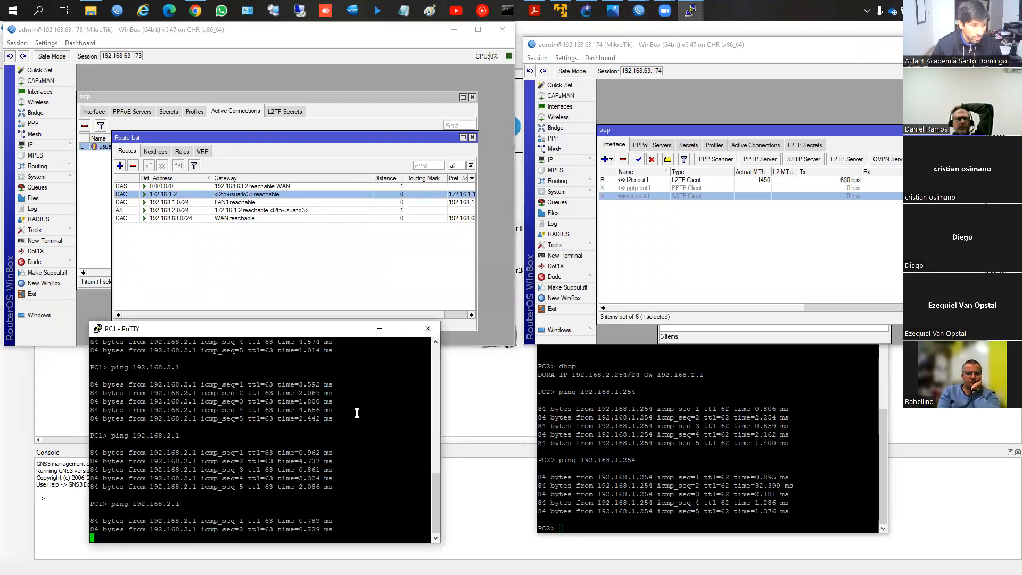
key(ctrl+c)
key(Up)
key(BackSpace)
text(254)
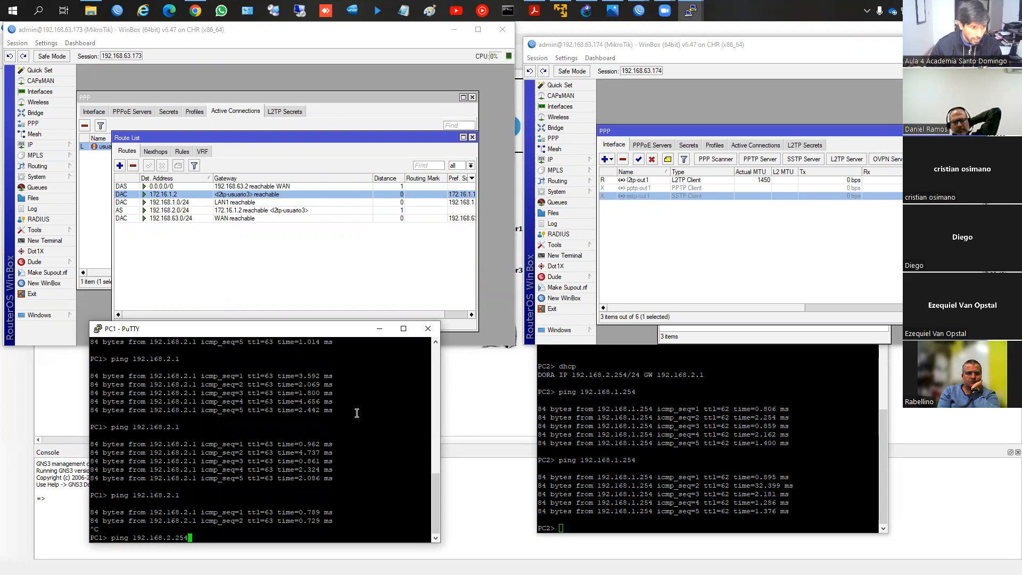
key(Return)
Step: Ping 192.168.1.254 from PC2
click(671, 487)
key(Up)
key(Return)
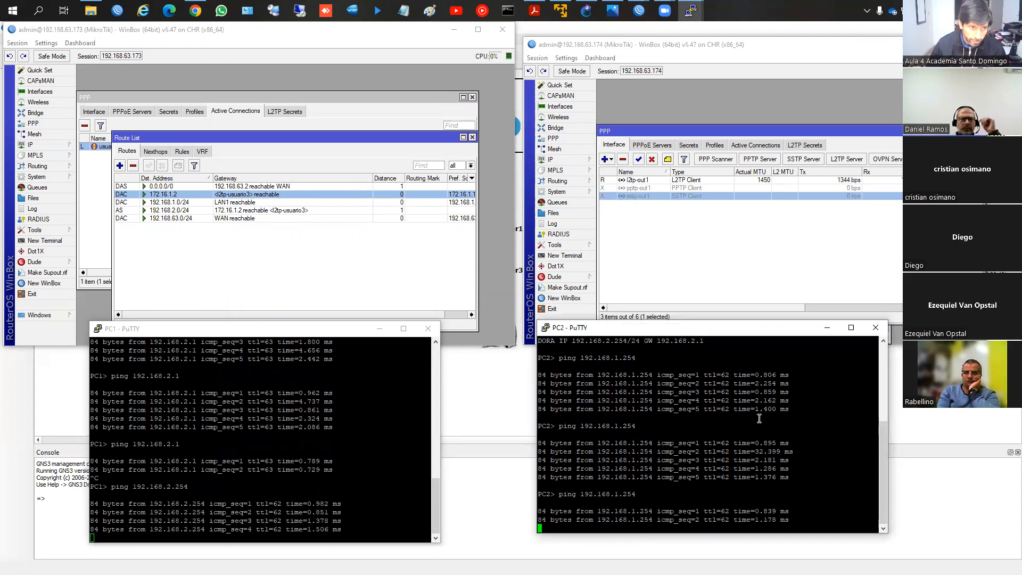
Step: Inspect the IPsec peers, groups, proposals and policies for the L2TP tunnel on router 192.168.63.173
click(32, 144)
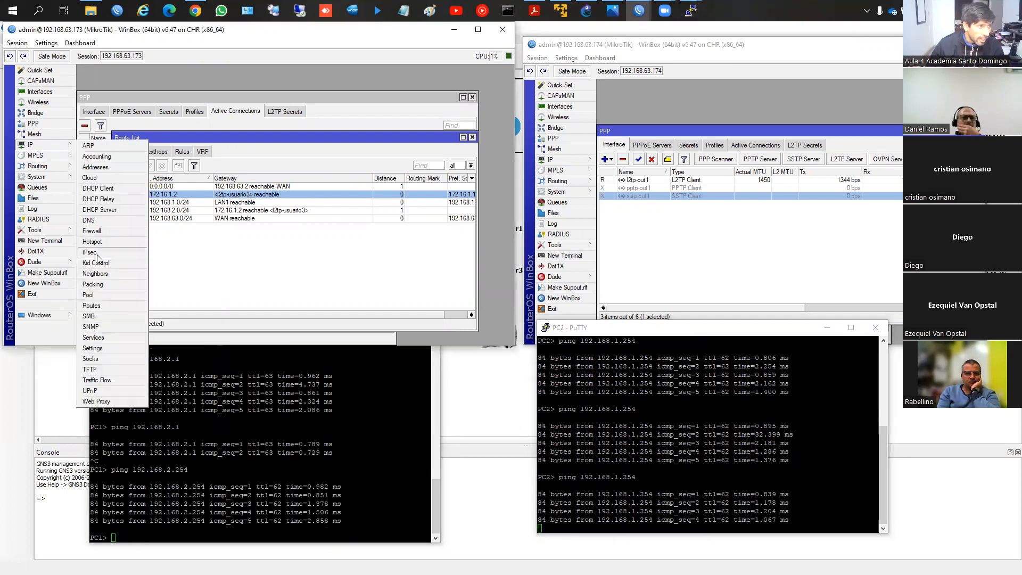
click(108, 252)
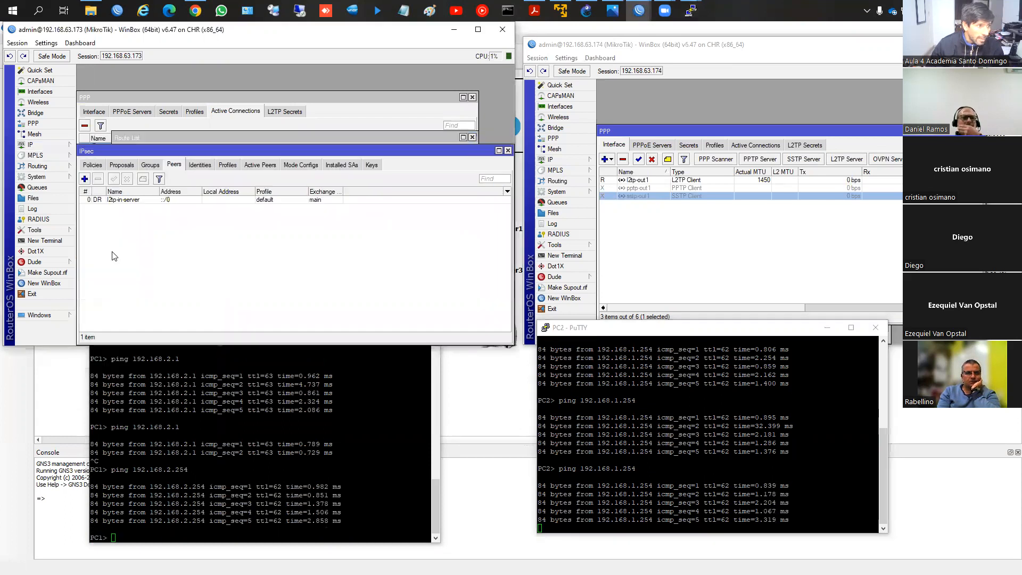
click(132, 200)
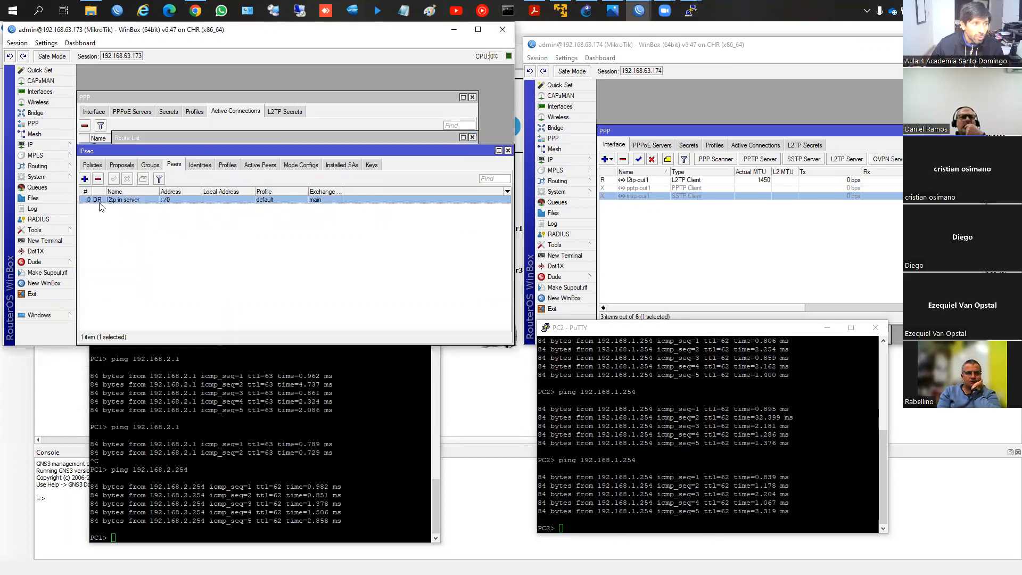
click(151, 165)
click(122, 165)
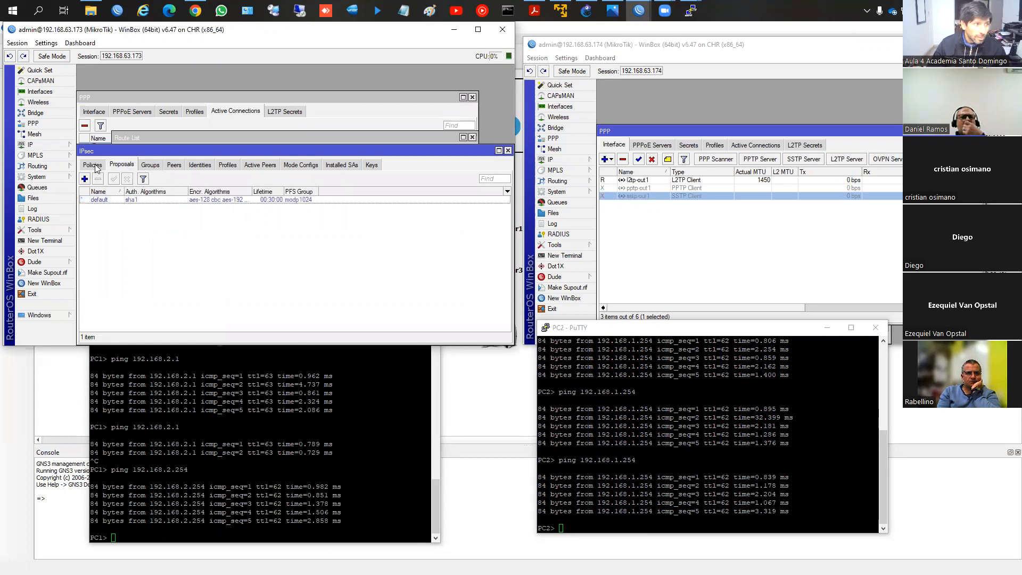
click(92, 165)
click(123, 207)
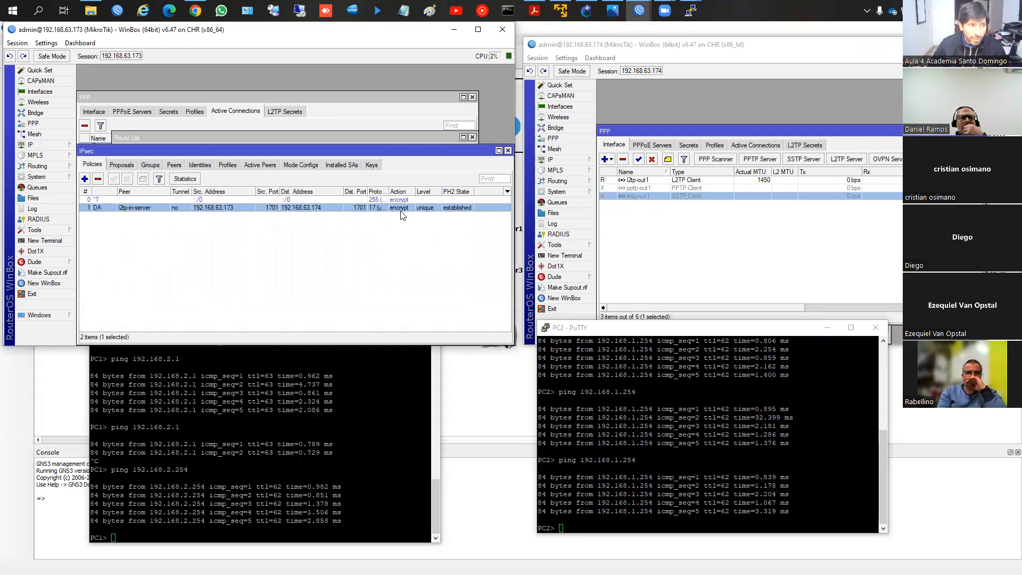
Step: Review the IPsec peers on router 192.168.63.173 and close the IPsec window
click(174, 165)
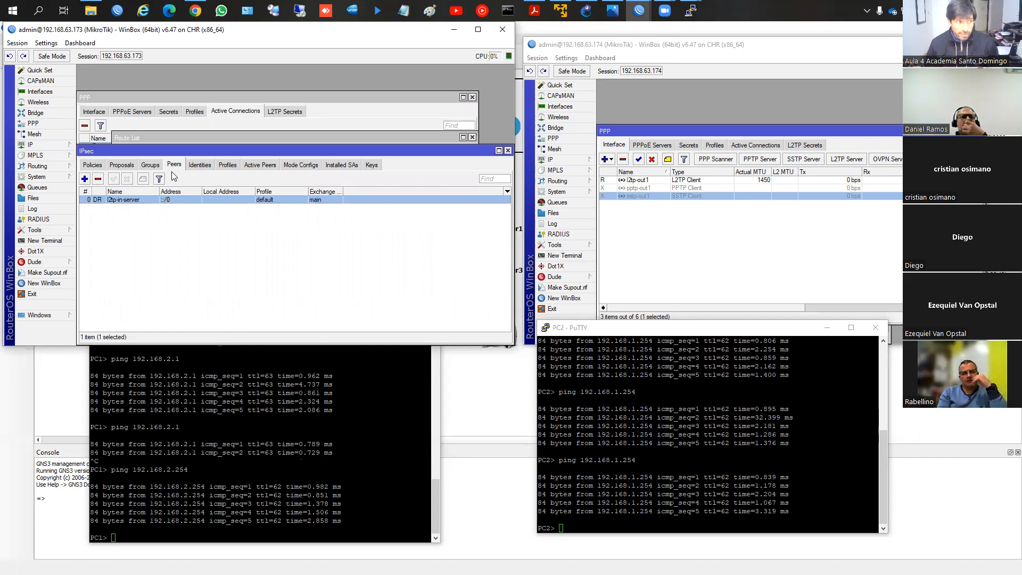
click(508, 151)
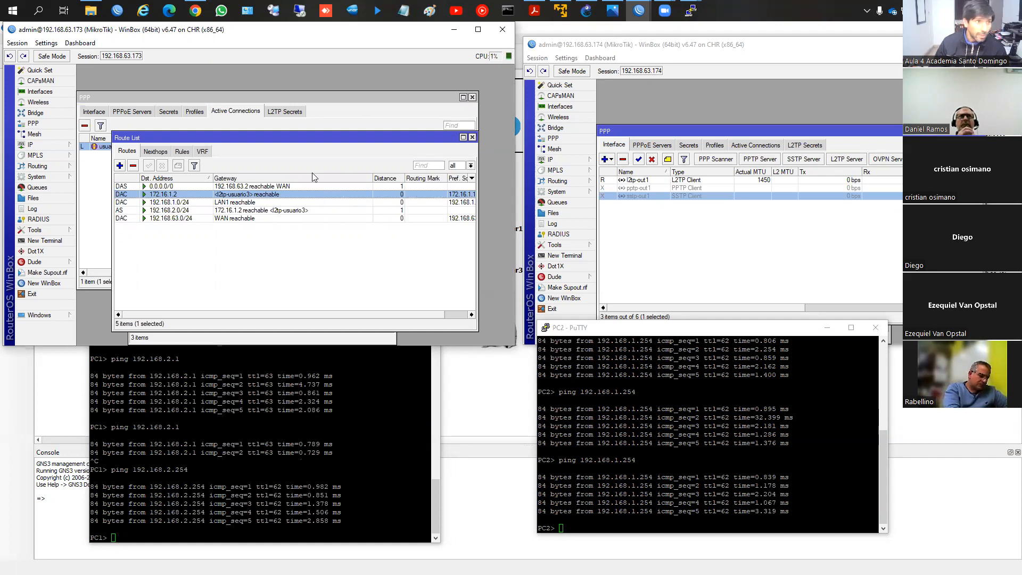
Step: Switch to the mtcna_08_tuneles_v20.pdf document in Acrobat Reader and go to the first Protocolo SSTP slide, page 27
click(534, 10)
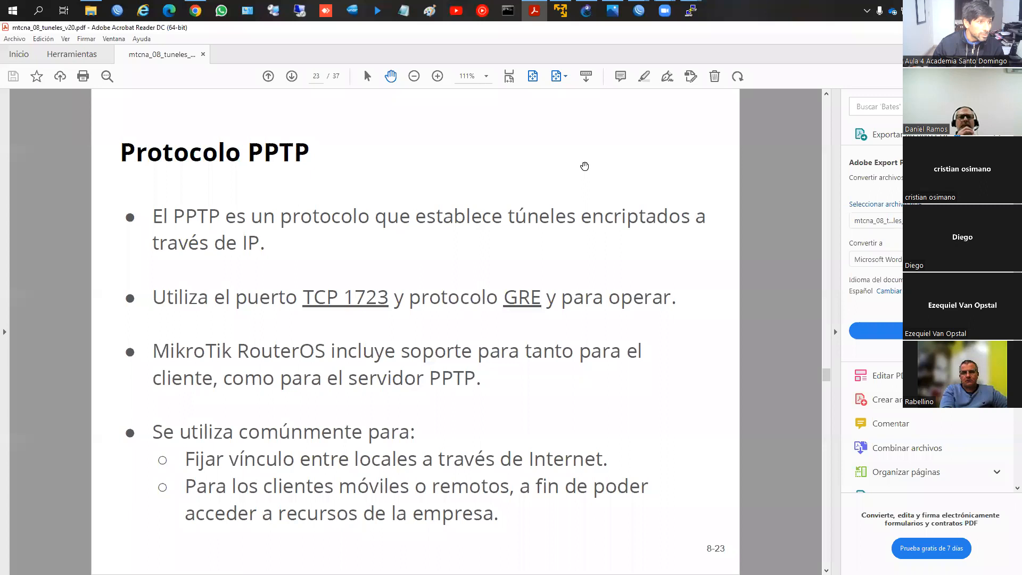
scroll(584, 166, down, 6)
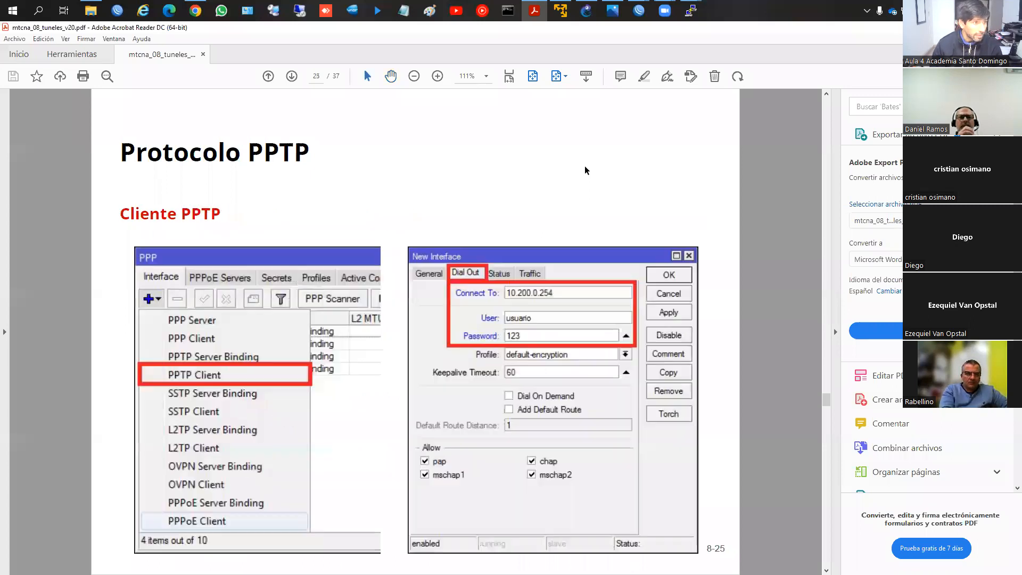
scroll(584, 170, up, 3)
scroll(584, 170, down, 1)
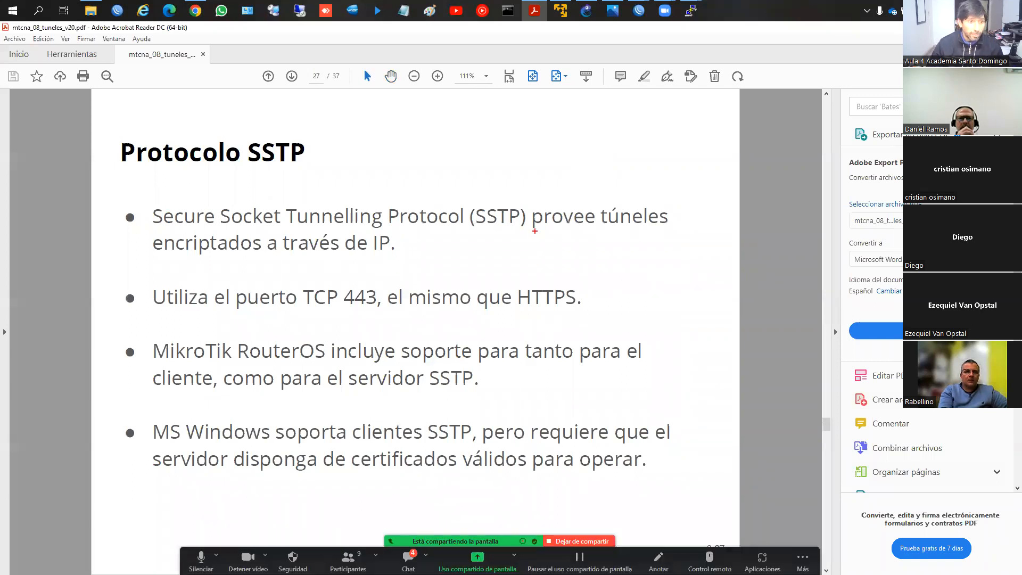
Step: Underline in red the encrypted tunnels, TCP port 443, RouterOS support and Windows certificate statements on the Protocolo SSTP slide
drag(185, 261, 377, 264)
drag(209, 314, 363, 311)
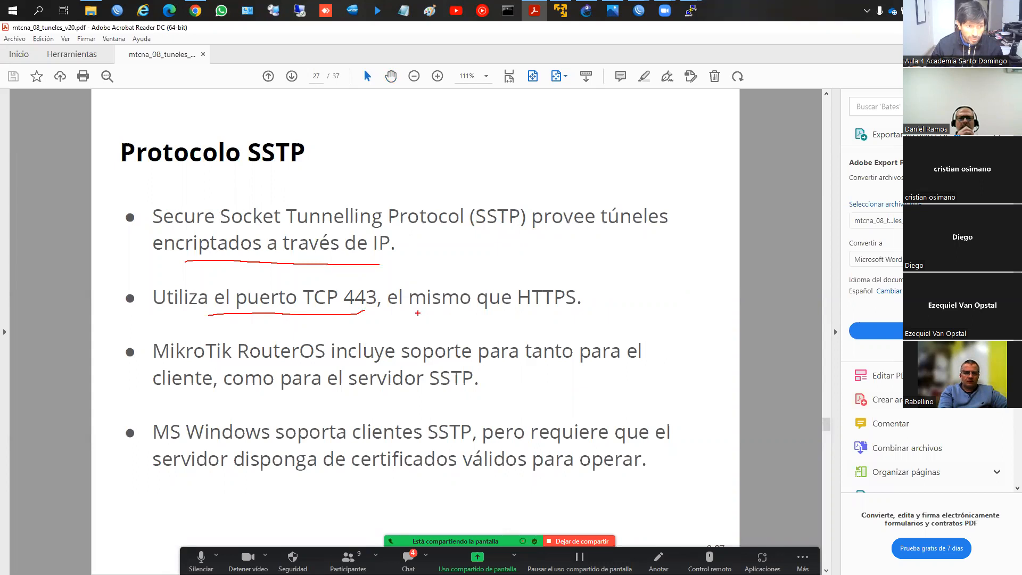
drag(171, 364, 668, 363)
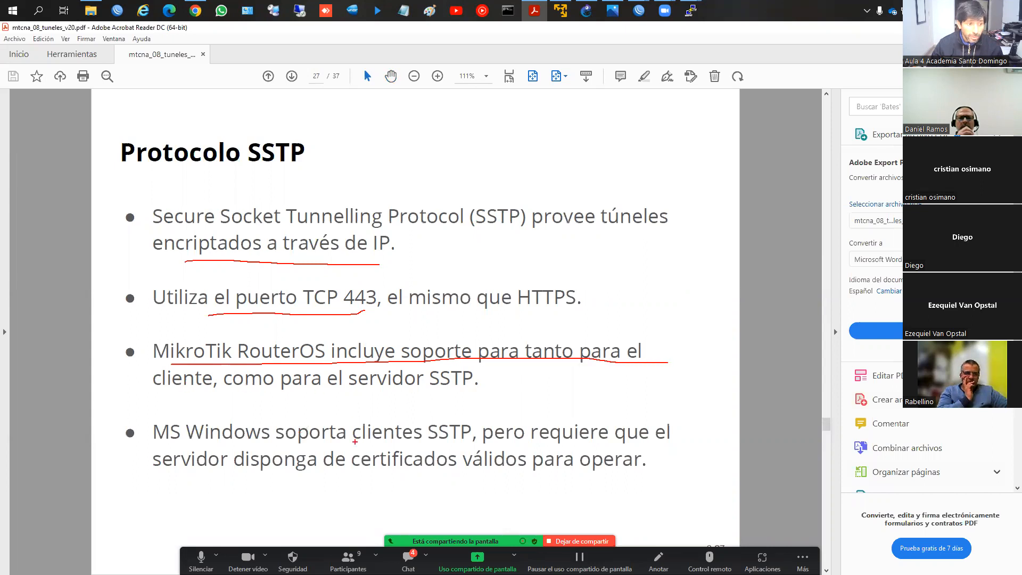
drag(154, 446, 470, 449)
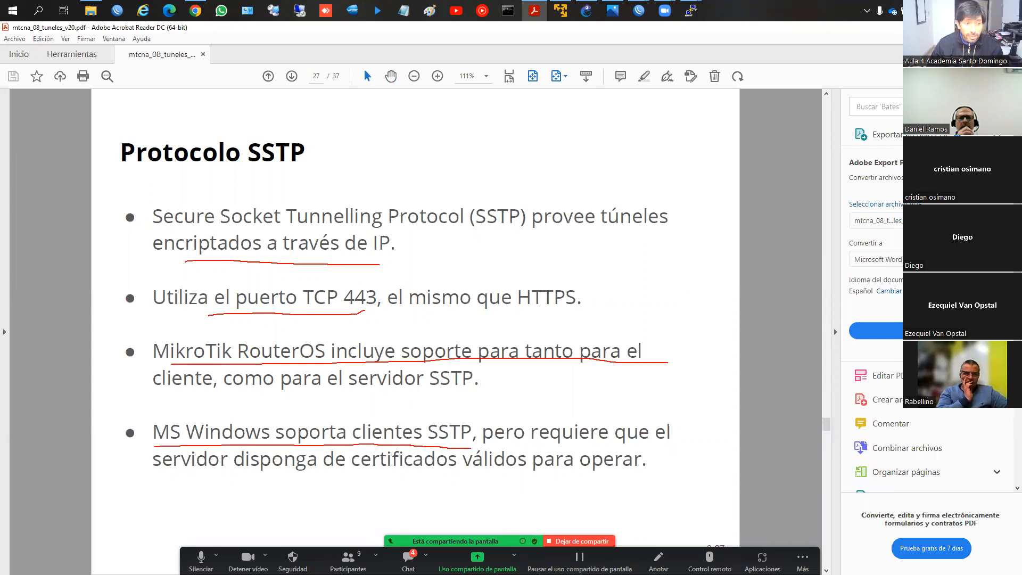
drag(184, 471, 610, 468)
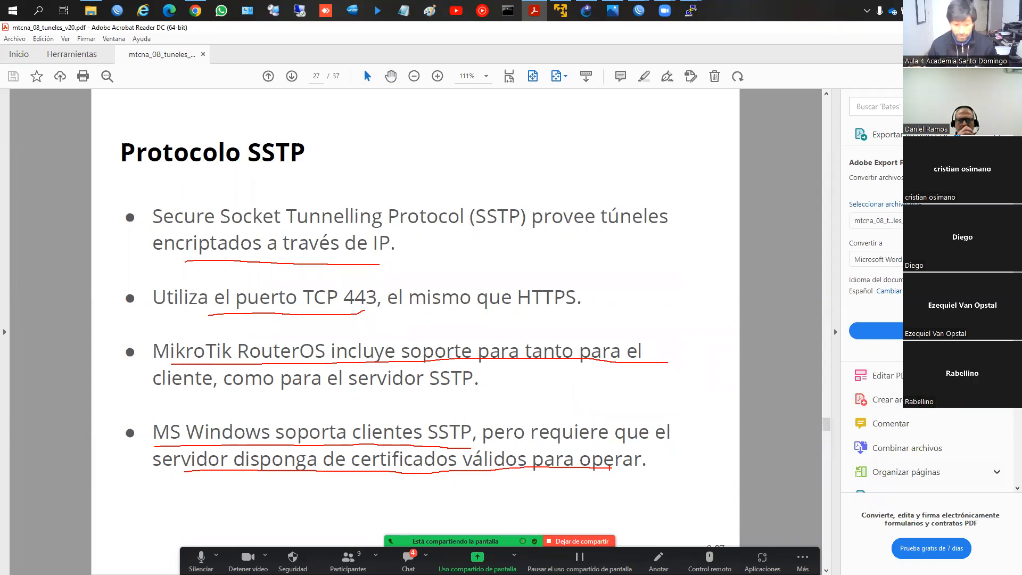
Step: Go to the SSTP Compatibilidad slide, page 30, underline its statements on SSL certificates and the internal CA, and clear the marks
key(Page_Down)
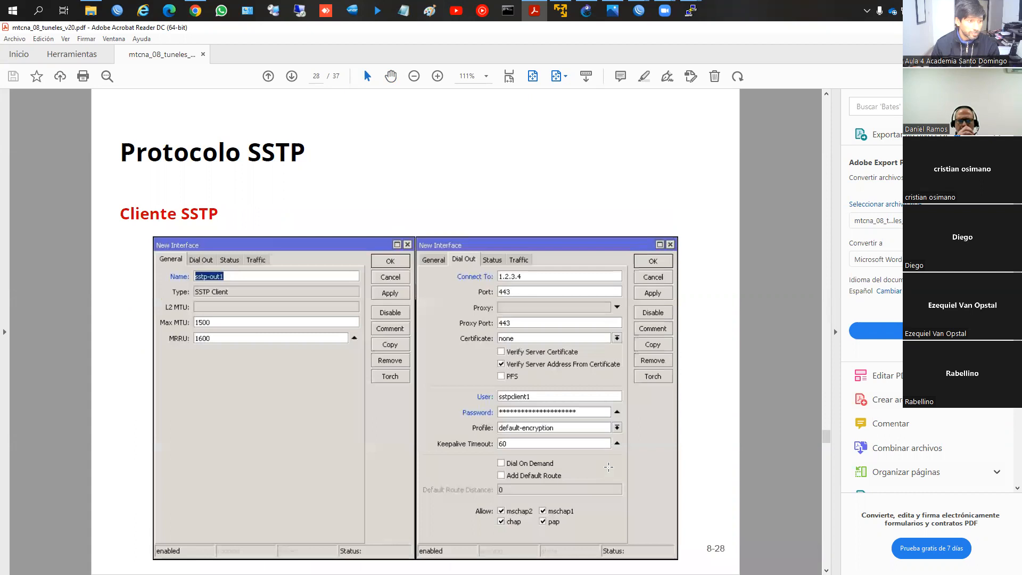
key(Page_Down)
key(Page_Down)
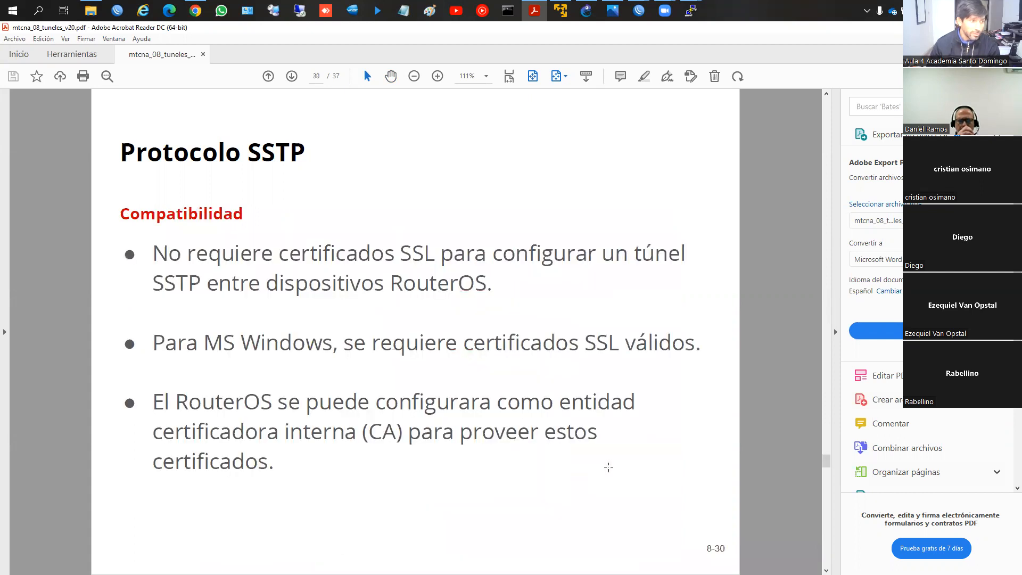
drag(155, 264, 652, 269)
drag(148, 302, 488, 301)
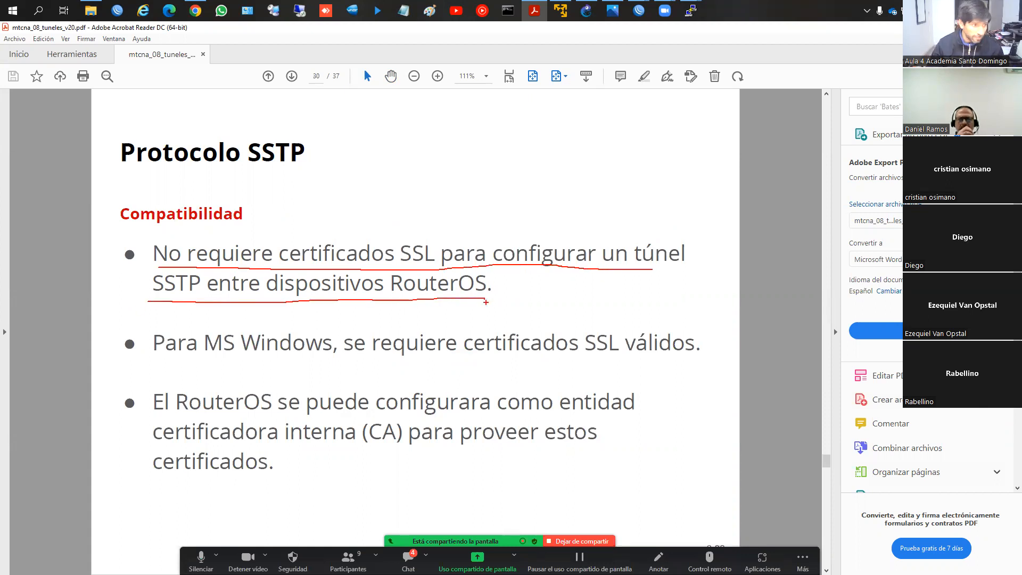
drag(177, 357, 696, 360)
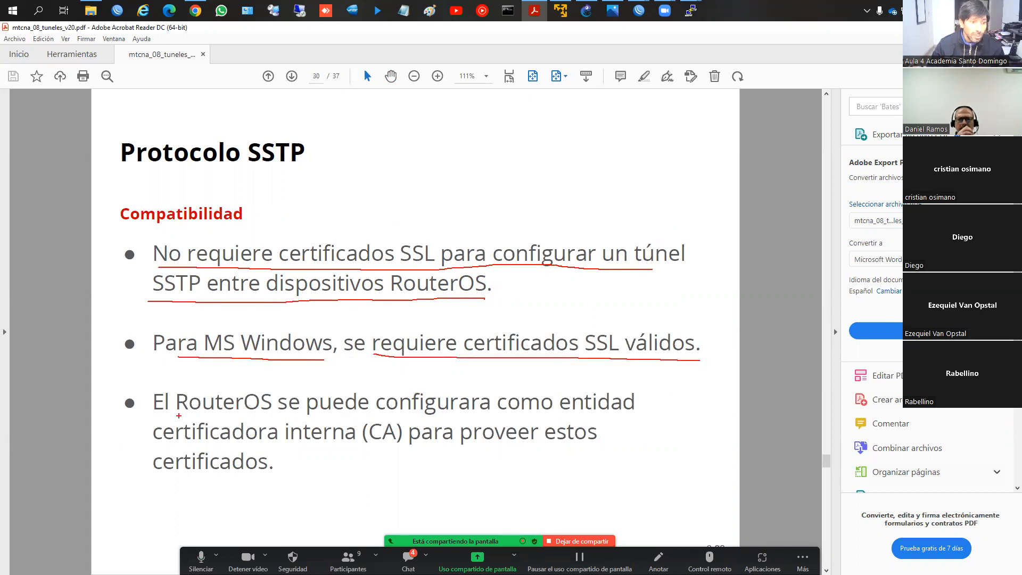
mouse_move(177, 411)
mouse_down()
mouse_move(414, 424)
mouse_move(615, 414)
mouse_up()
drag(266, 449, 370, 445)
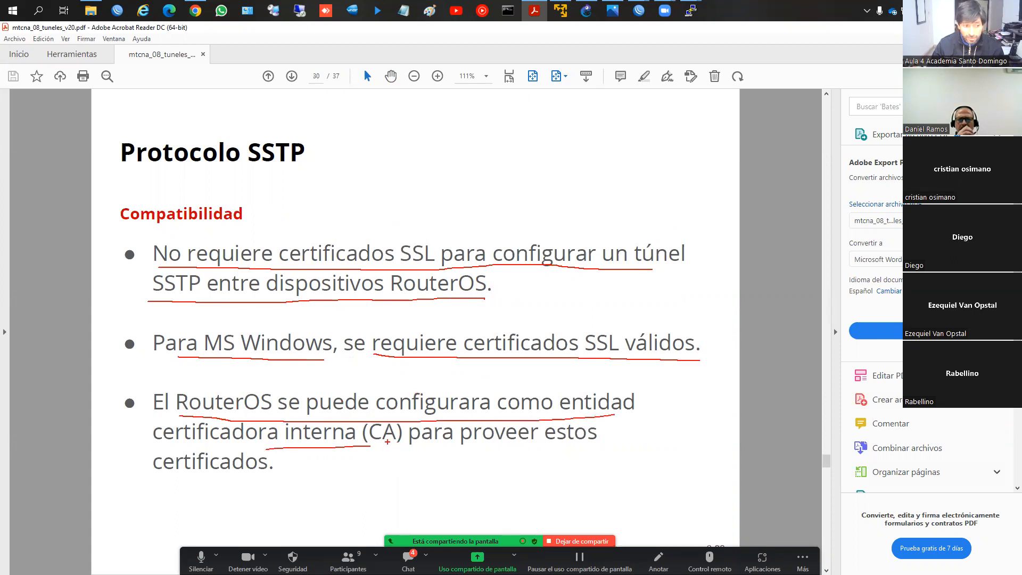
drag(419, 454, 560, 456)
drag(136, 469, 242, 473)
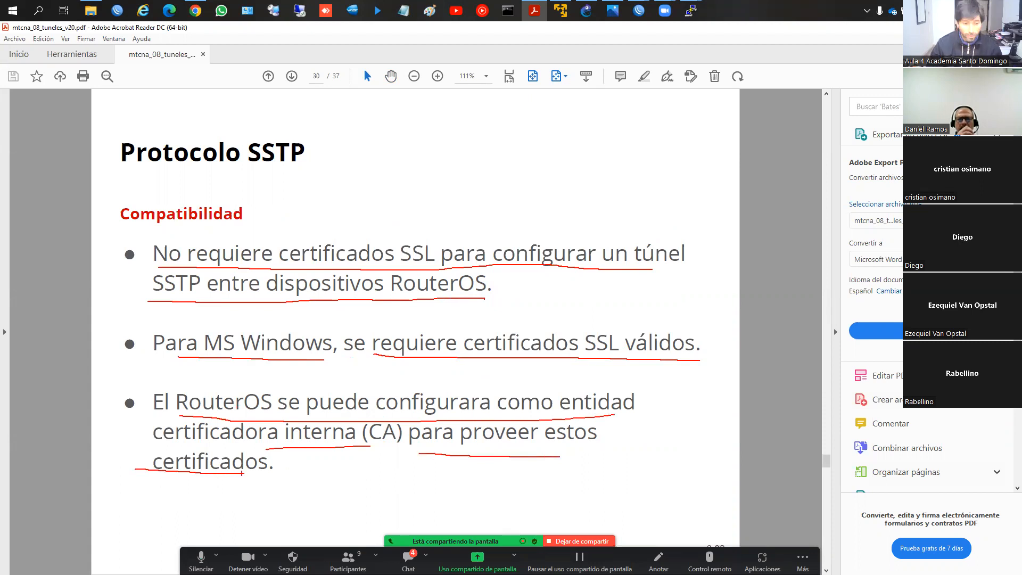
key(Escape)
scroll(241, 472, down, 1)
scroll(241, 472, up, 1)
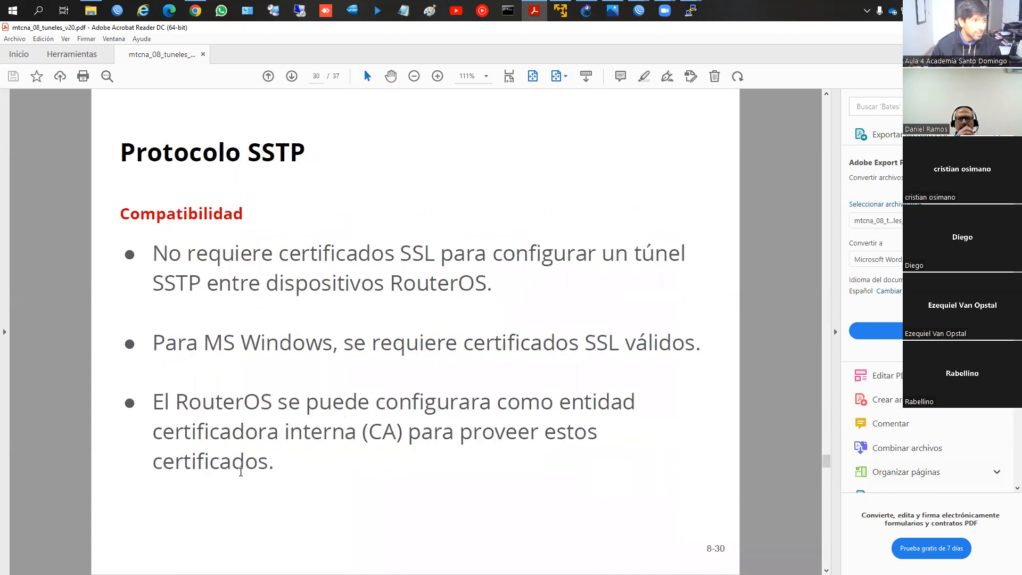
Step: Switch back to WinBox and bring the windows of both routers in front of the PDF
key(alt+Tab)
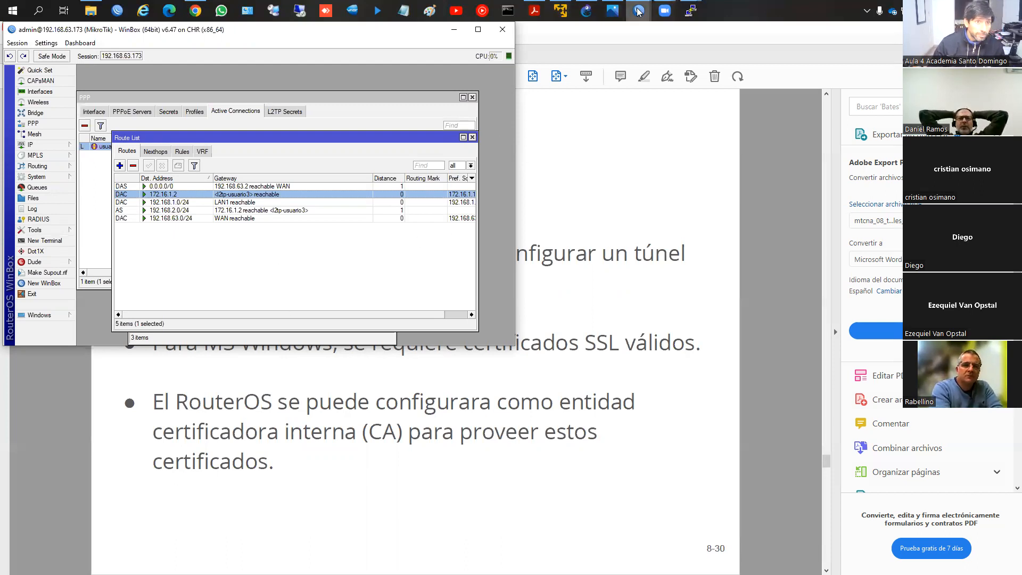
mouse_move(638, 11)
click(669, 82)
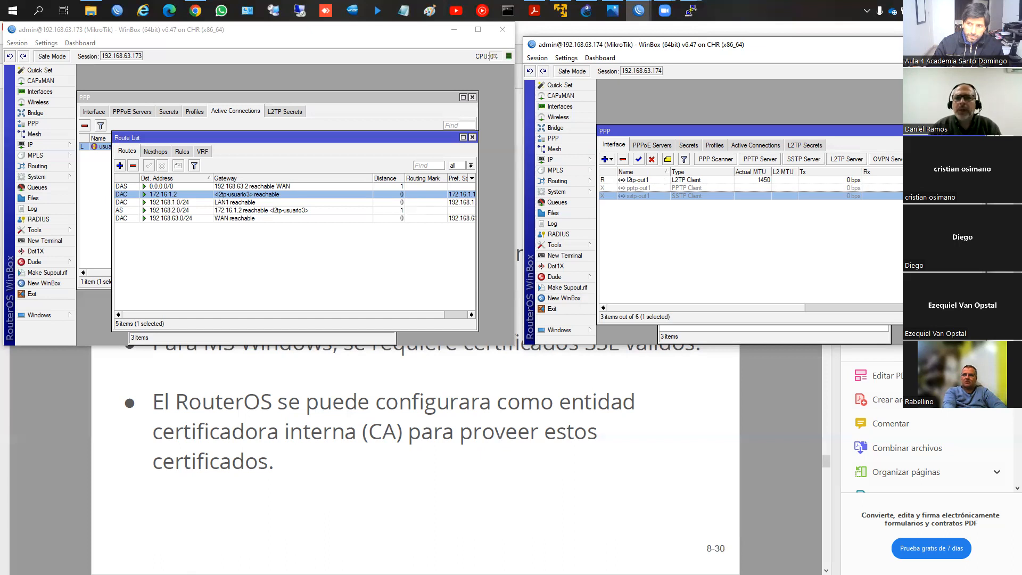
key(alt+Tab)
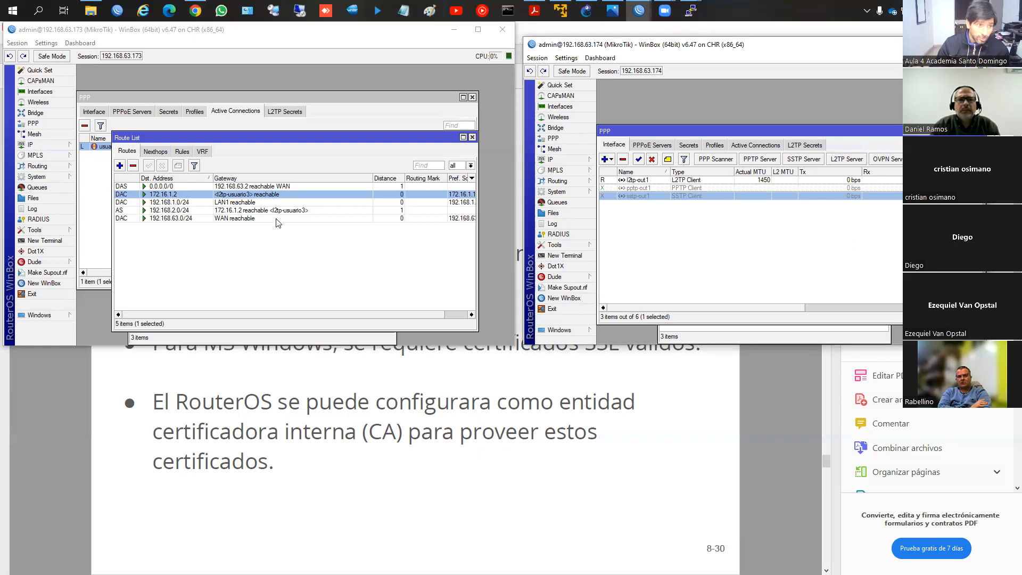
Step: Add a firewall filter rule on router 192.168.63.173 that accepts ipsec-esp traffic in the input chain
click(59, 146)
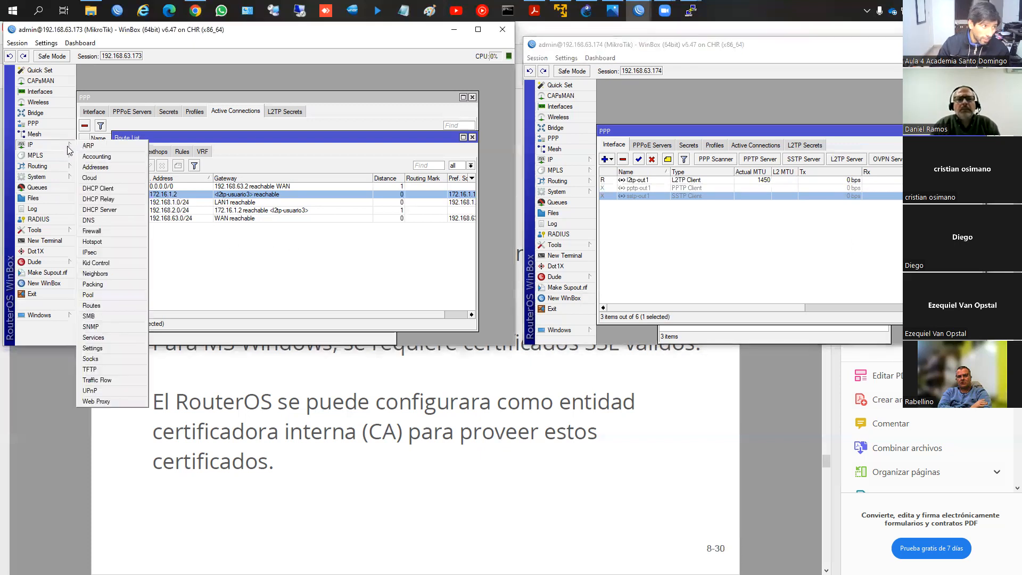
click(105, 230)
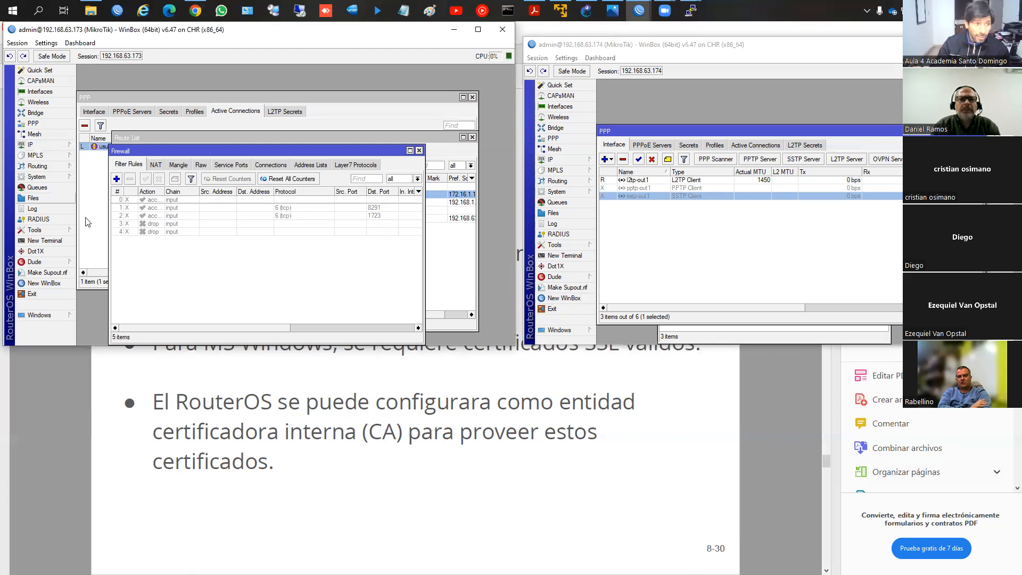
click(116, 178)
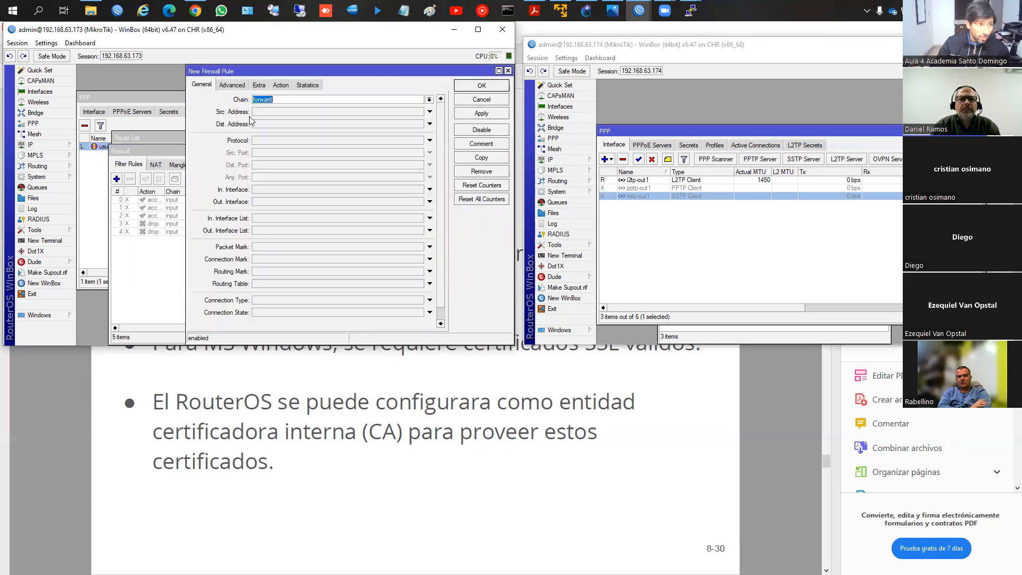
click(430, 100)
click(381, 115)
click(275, 143)
click(420, 141)
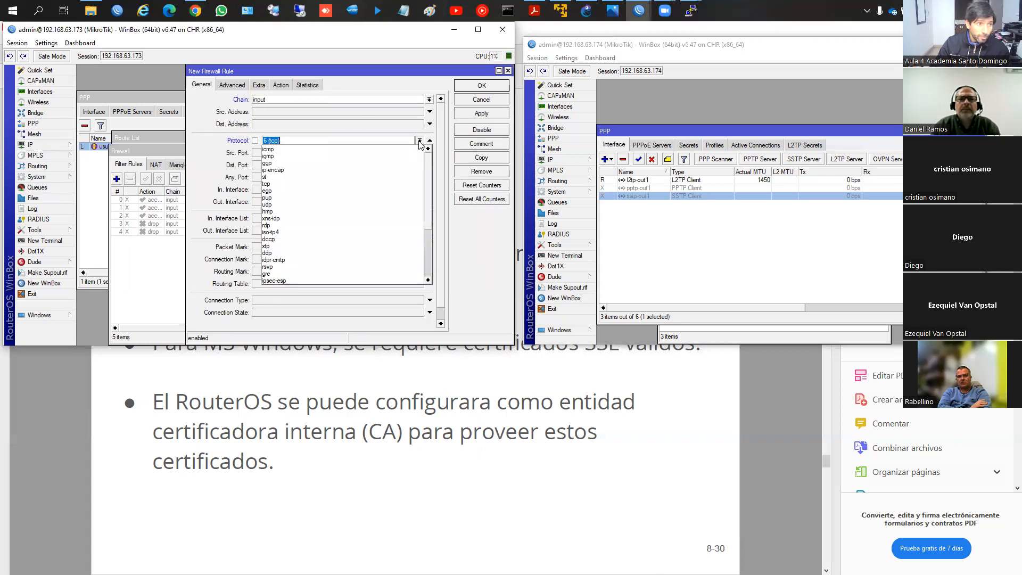
scroll(283, 276, down, 4)
click(288, 198)
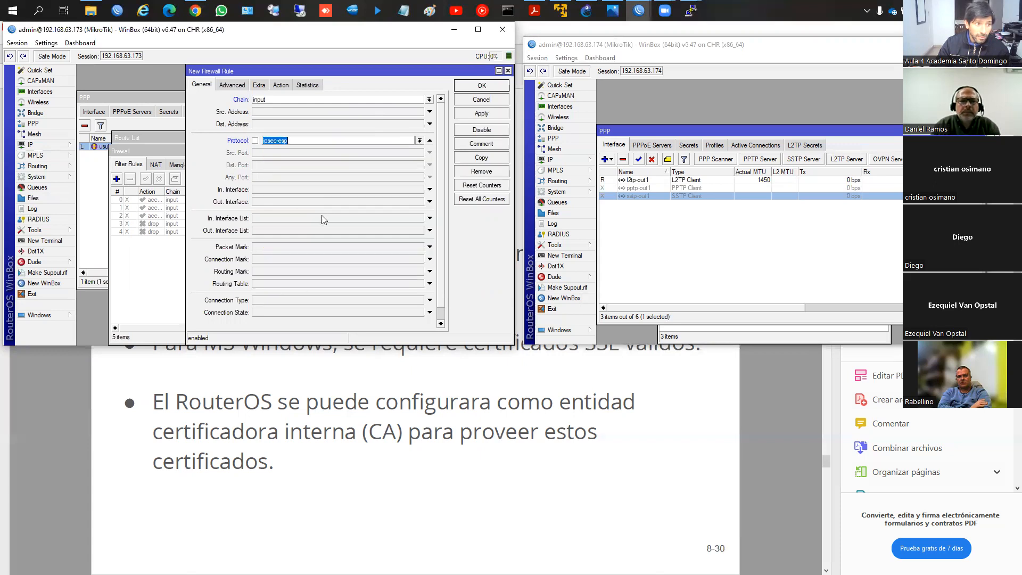
click(460, 115)
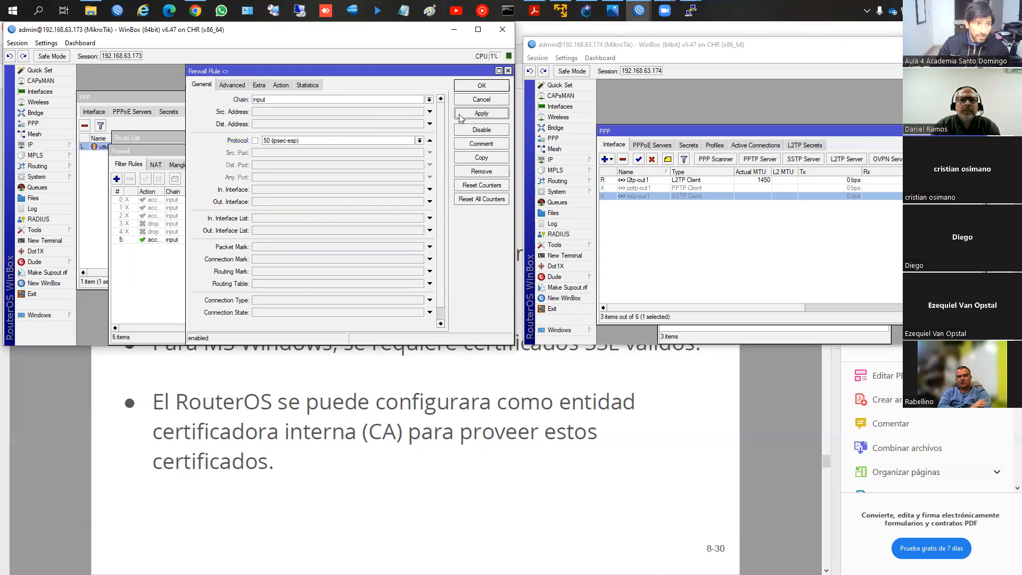
click(482, 86)
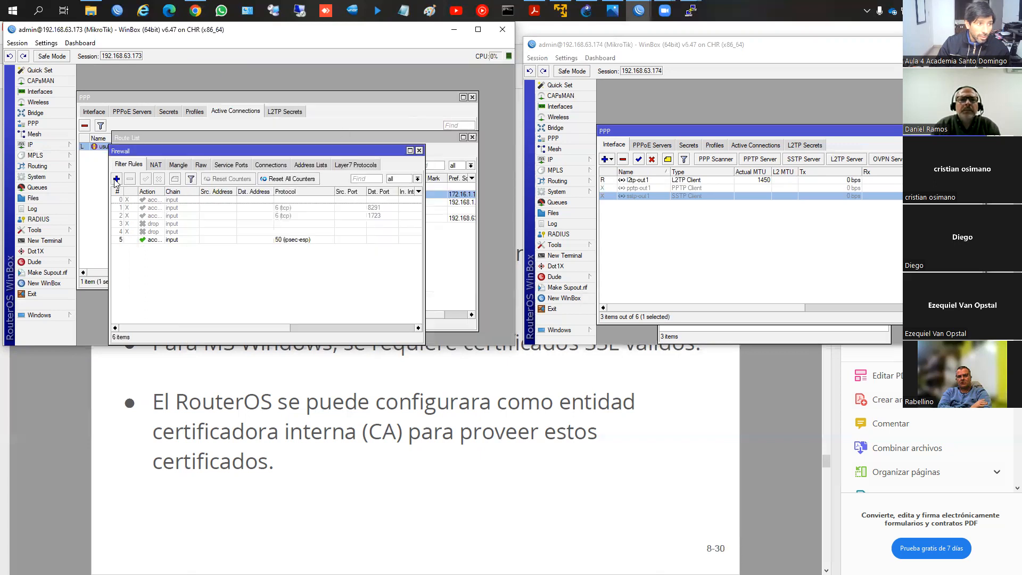
Step: Add an input-chain accept rule for UDP destination ports 1701, 500 and 4500, and close the firewall window
click(116, 179)
click(430, 100)
click(389, 115)
click(291, 140)
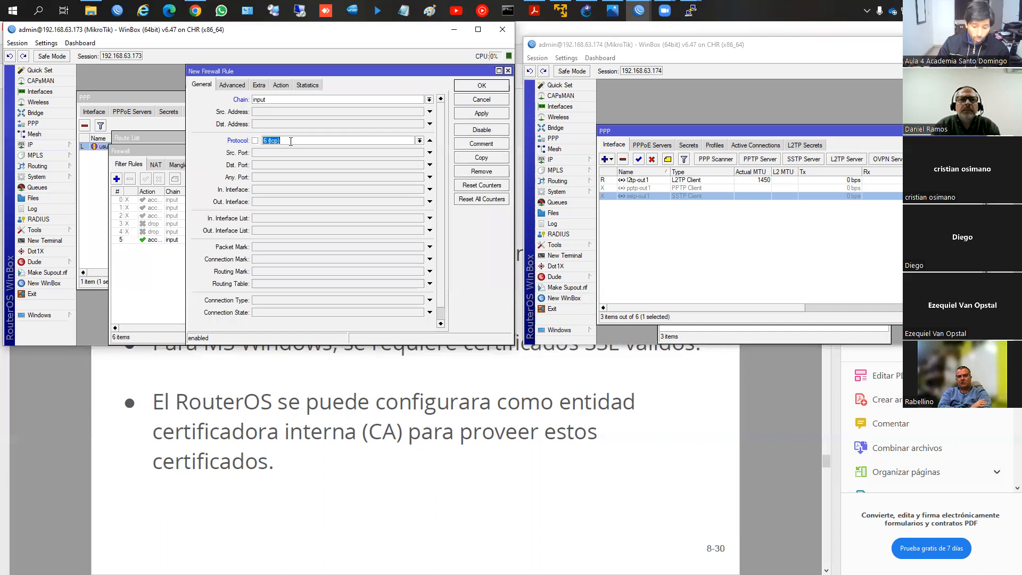
text(udp)
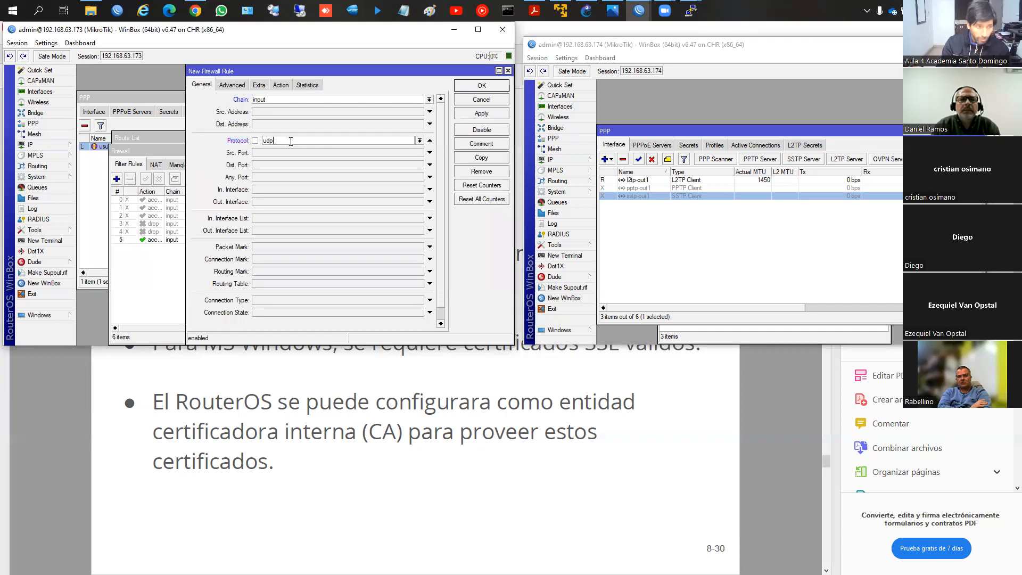
click(420, 141)
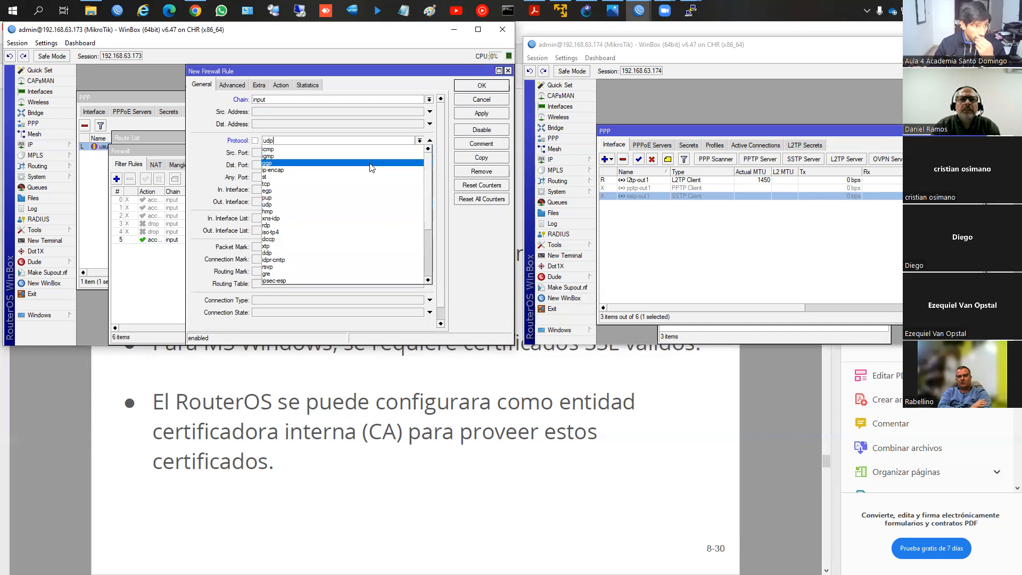
click(349, 205)
click(318, 164)
text(1701, 500, 4500)
key(Return)
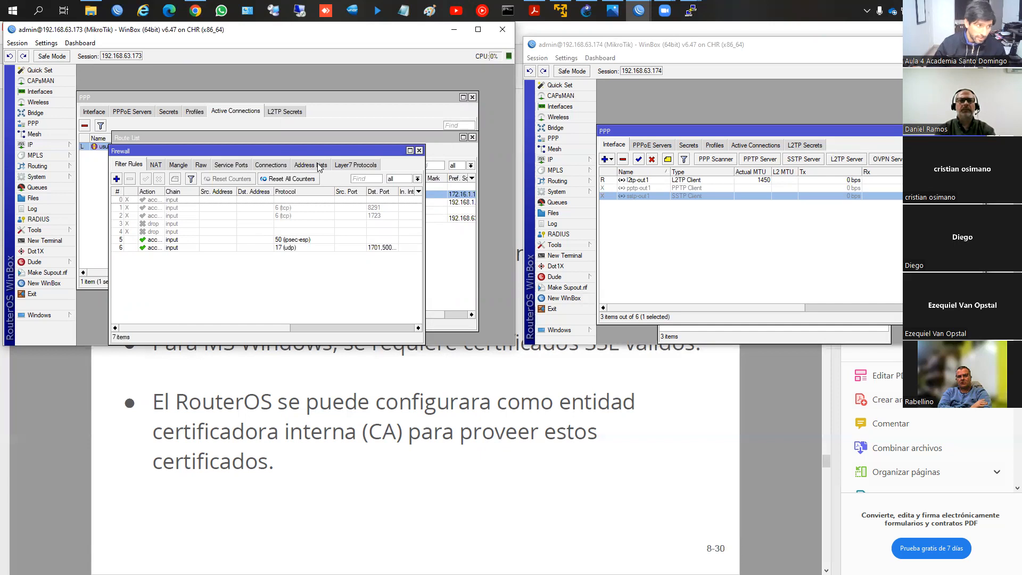
click(419, 151)
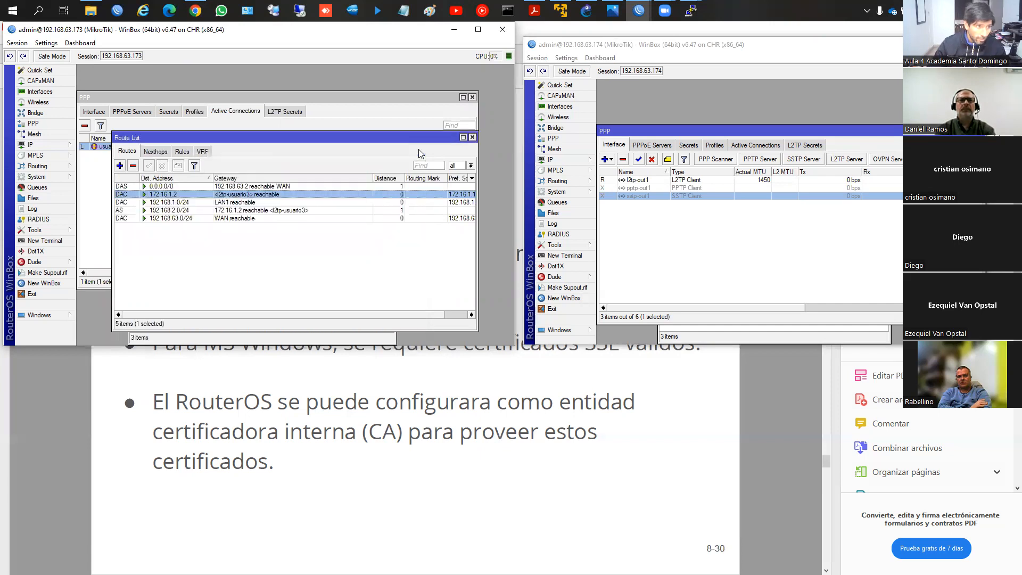
Step: Return to the PDF and go to the Túneles entre router y dispositivos finales slide, page 14
click(497, 369)
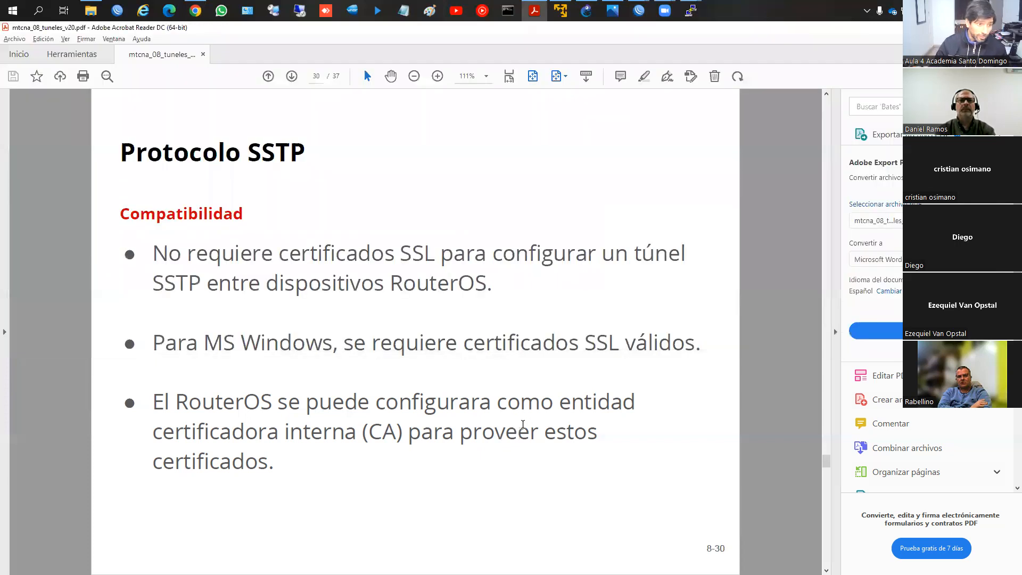
key(Page_Down)
key(Page_Up)
key(Page_Up)
key(Page_Up)
key(Page_Up)
key(Page_Up)
key(Page_Up)
key(Page_Up)
key(Page_Up)
key(Page_Up)
key(Page_Up)
key(Page_Up)
key(Page_Up)
key(Page_Up)
key(Page_Up)
key(Page_Up)
key(Page_Up)
key(Page_Up)
key(Page_Up)
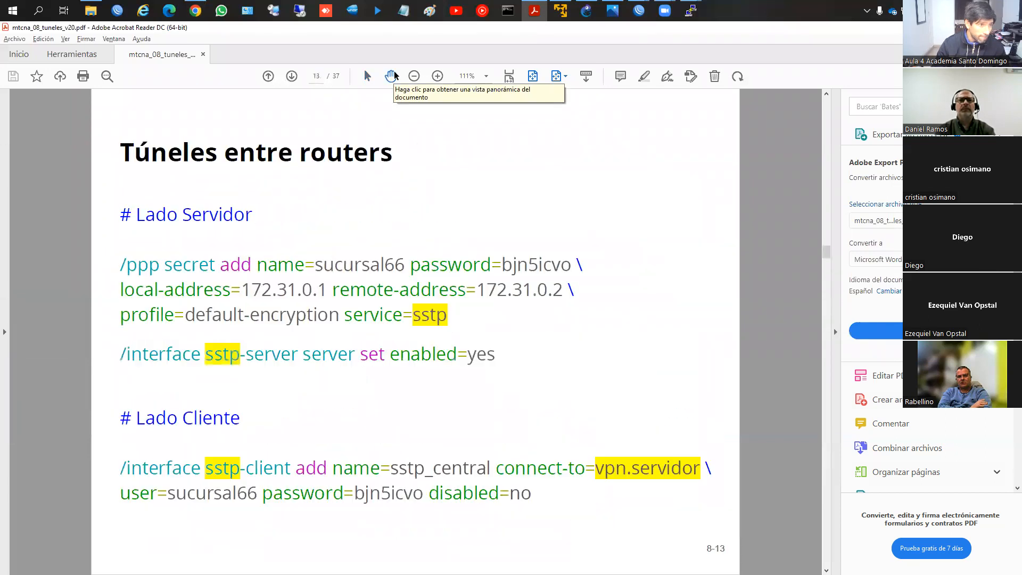
key(Page_Down)
key(Page_Down)
key(Page_Down)
key(Page_Down)
key(Page_Down)
key(Page_Down)
key(Page_Down)
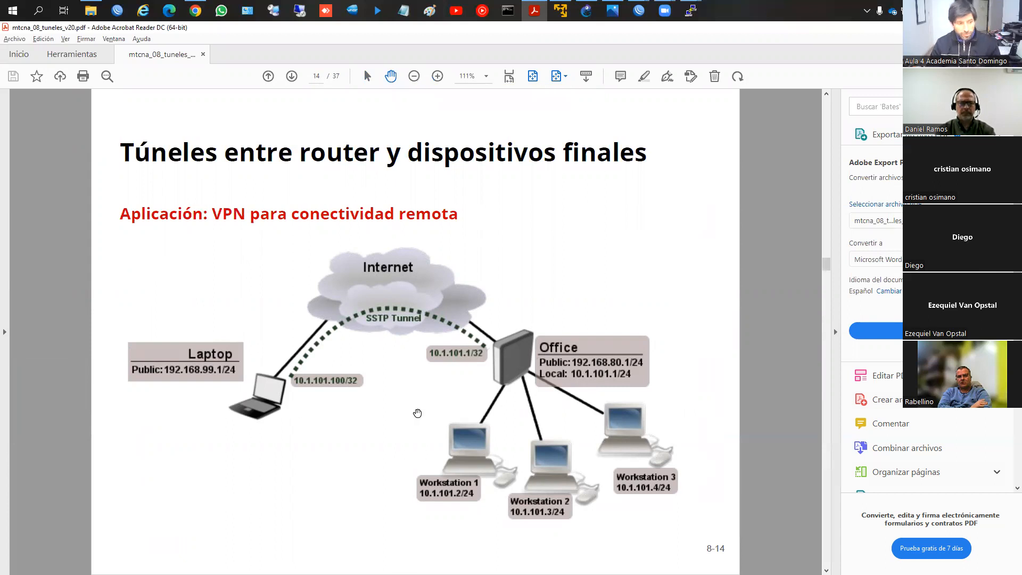
Step: Circle the office router, workstations and laptop on the page 14 diagram, trace the SSTP tunnel, and clear the annotations
mouse_move(515, 307)
mouse_down()
mouse_move(474, 393)
mouse_move(564, 340)
mouse_move(504, 308)
mouse_up()
mouse_move(486, 391)
mouse_down()
mouse_move(421, 453)
mouse_move(646, 527)
mouse_move(601, 403)
mouse_move(476, 409)
mouse_up()
drag(474, 246, 466, 352)
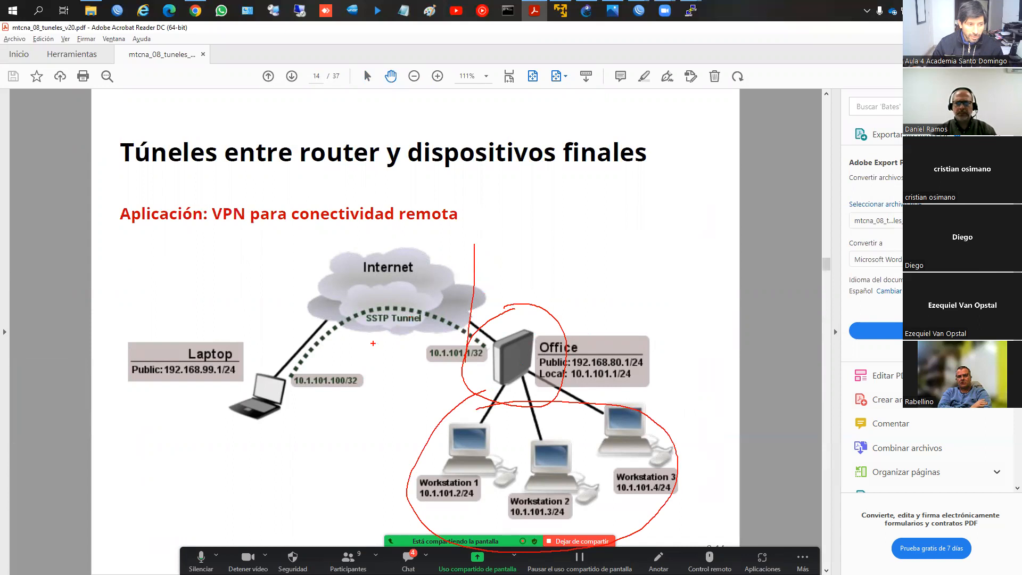
mouse_move(287, 352)
mouse_down()
mouse_move(235, 458)
mouse_move(305, 353)
mouse_move(281, 350)
mouse_up()
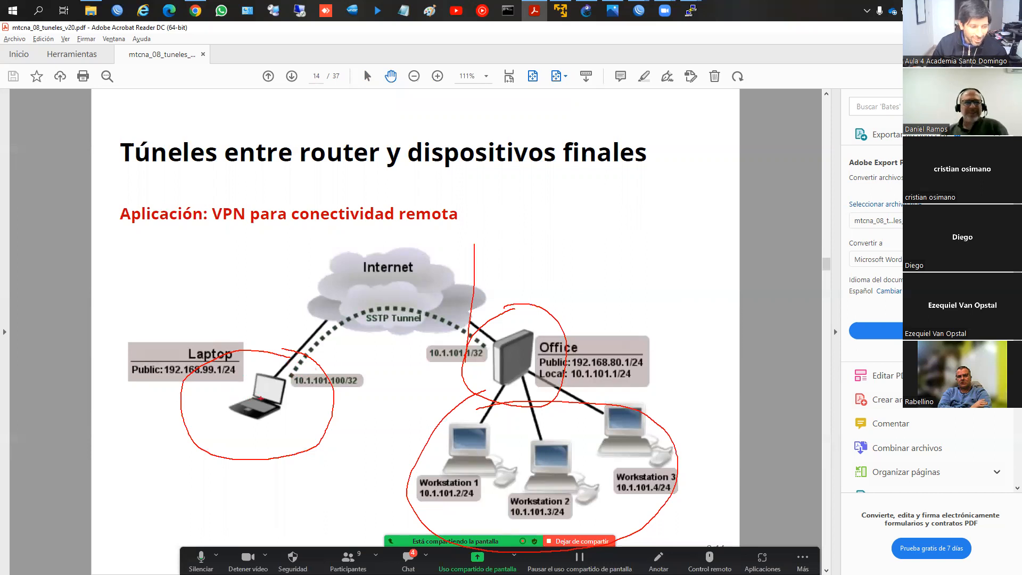
mouse_move(269, 392)
mouse_down()
mouse_move(376, 308)
mouse_move(461, 322)
mouse_move(446, 337)
mouse_up()
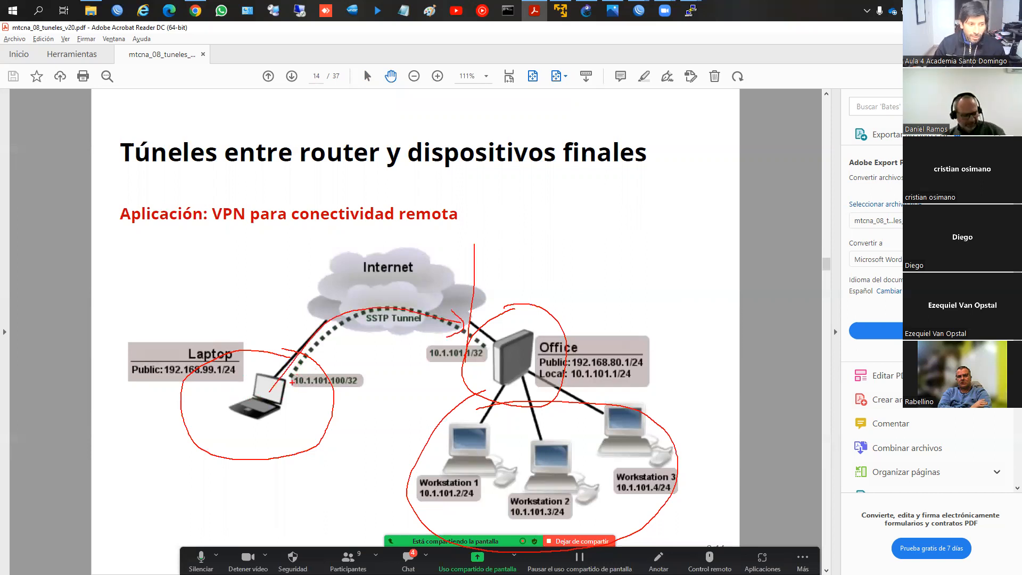
mouse_move(305, 372)
mouse_down()
mouse_move(357, 325)
mouse_move(455, 333)
mouse_up()
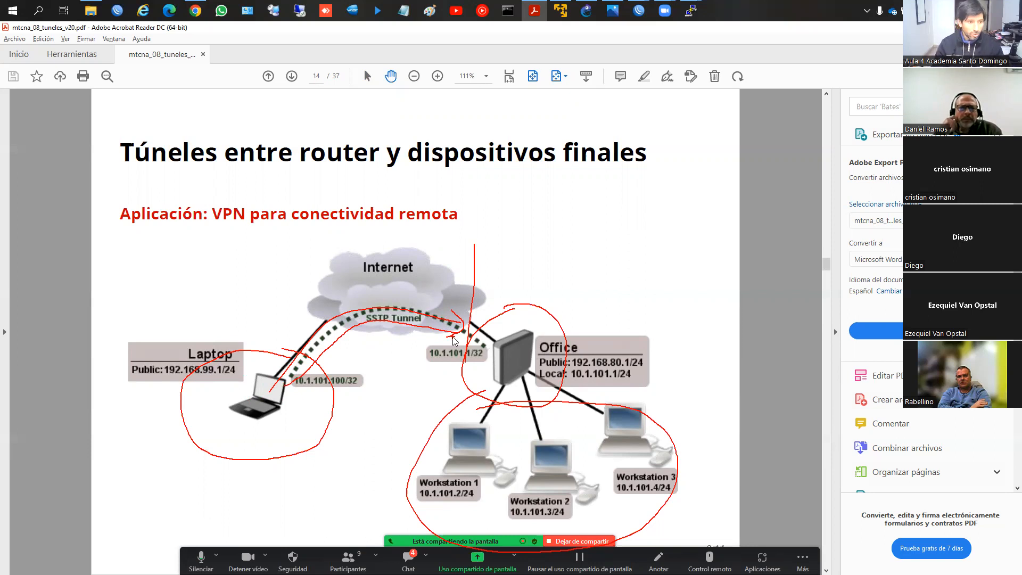
key(Escape)
Step: Go to the Estructura del menú PPP - Lado Servidor slide, page 16, and mark Pool de IPs, Profile, Secret and Servicio
scroll(452, 335, down, 1)
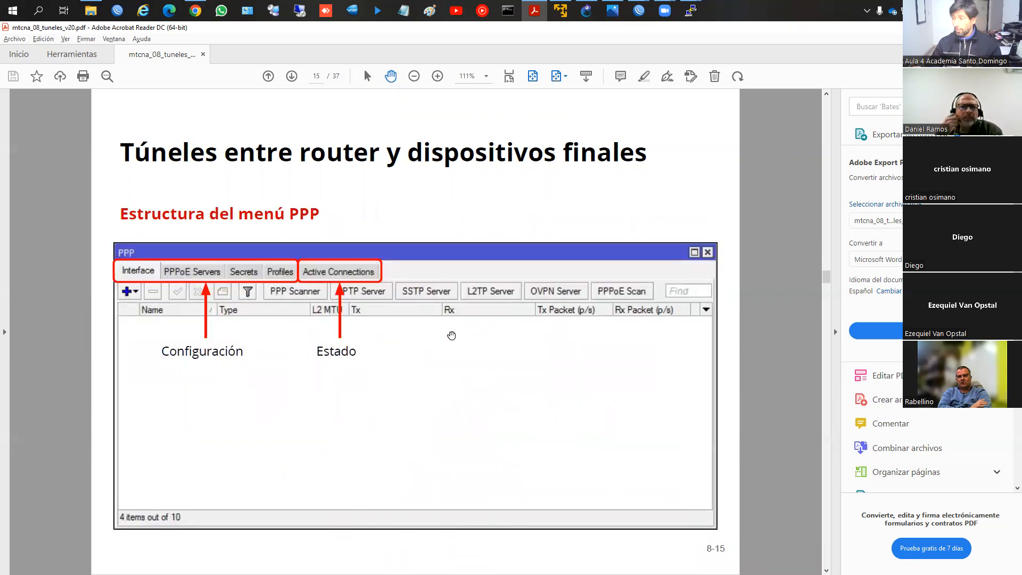
scroll(451, 336, down, 1)
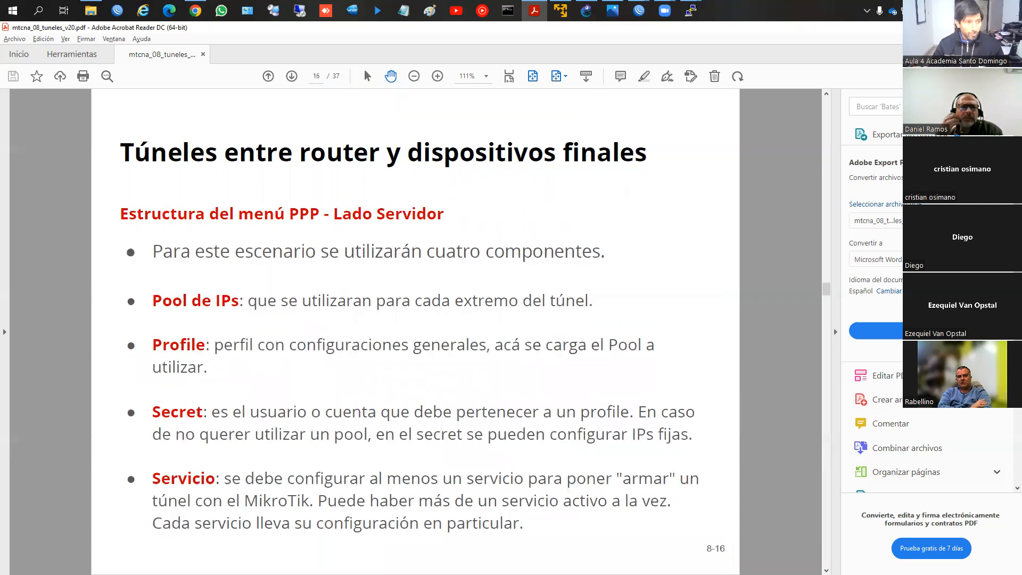
mouse_move(141, 278)
mouse_down()
mouse_move(142, 320)
mouse_move(297, 281)
mouse_move(582, 278)
mouse_move(610, 317)
mouse_move(345, 324)
mouse_move(148, 313)
mouse_up()
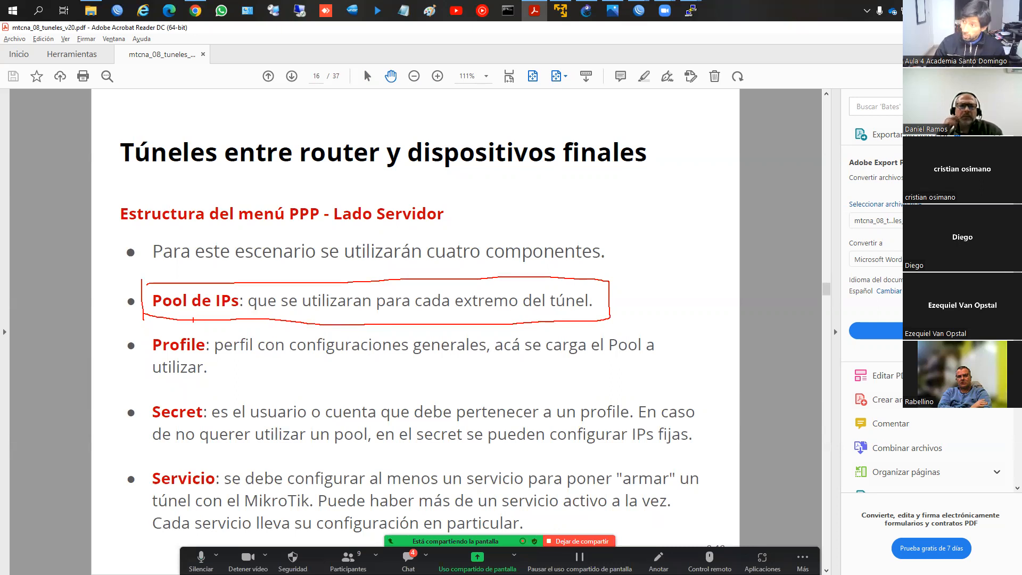
drag(140, 335, 140, 383)
mouse_move(145, 334)
mouse_down()
mouse_move(573, 328)
mouse_move(673, 349)
mouse_move(555, 393)
mouse_move(133, 384)
mouse_up()
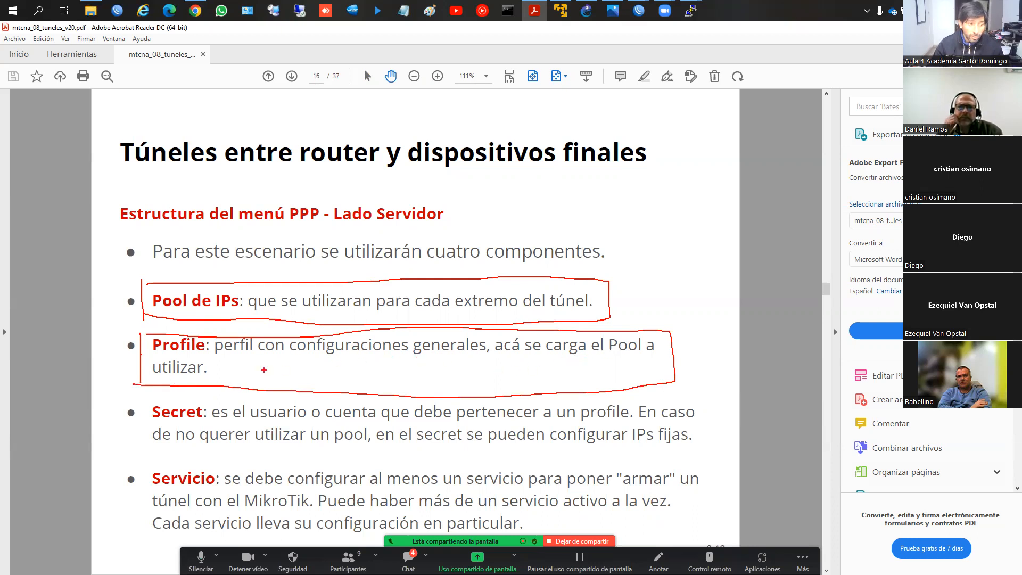
drag(149, 404, 145, 449)
drag(148, 404, 284, 404)
mouse_move(145, 468)
mouse_down()
mouse_move(145, 523)
mouse_move(244, 458)
mouse_up()
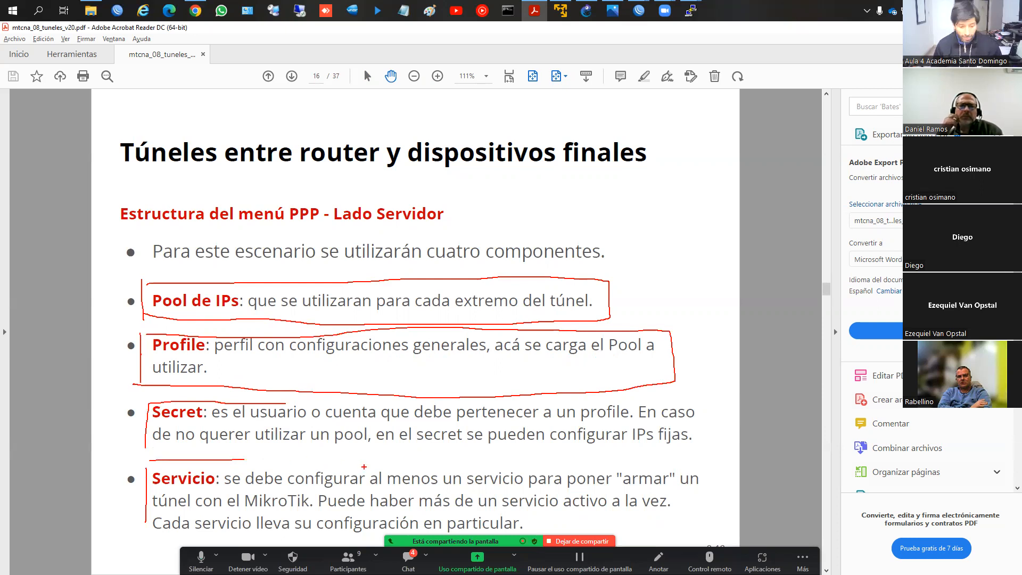
Step: Advance to the PPP Profile slide, page 18, and switch to the WinBox window of router 192.168.63.173
key(Right)
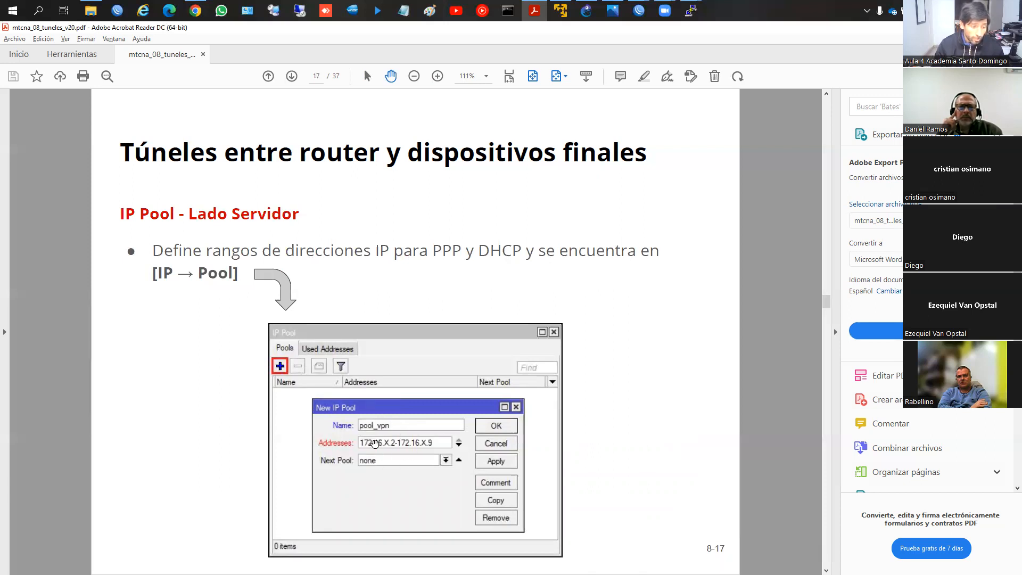
scroll(376, 444, down, 1)
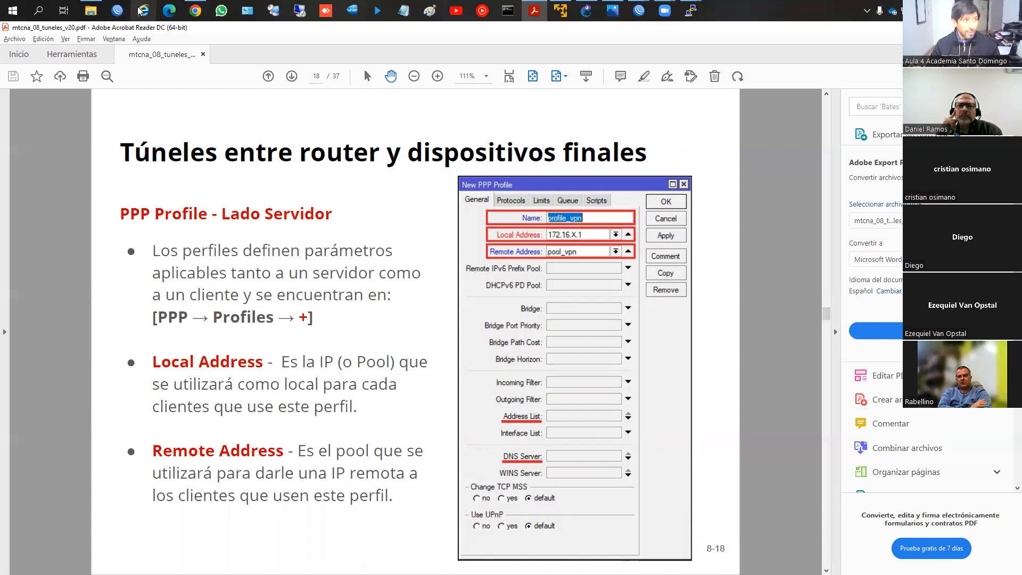
click(639, 11)
click(583, 65)
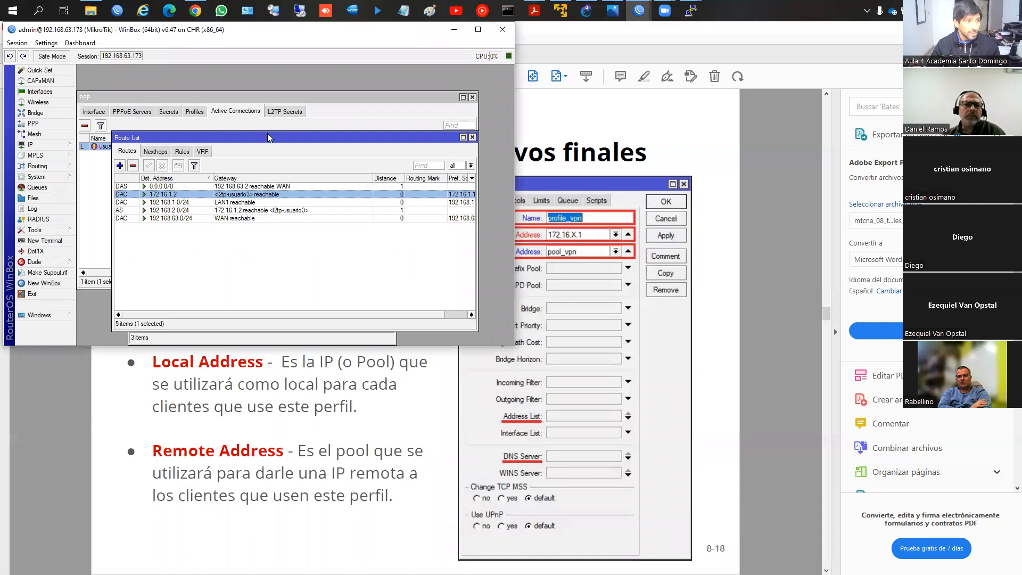
Step: Close the route list, show the PPP profiles, and view a blank new-profile form without creating a profile
click(472, 137)
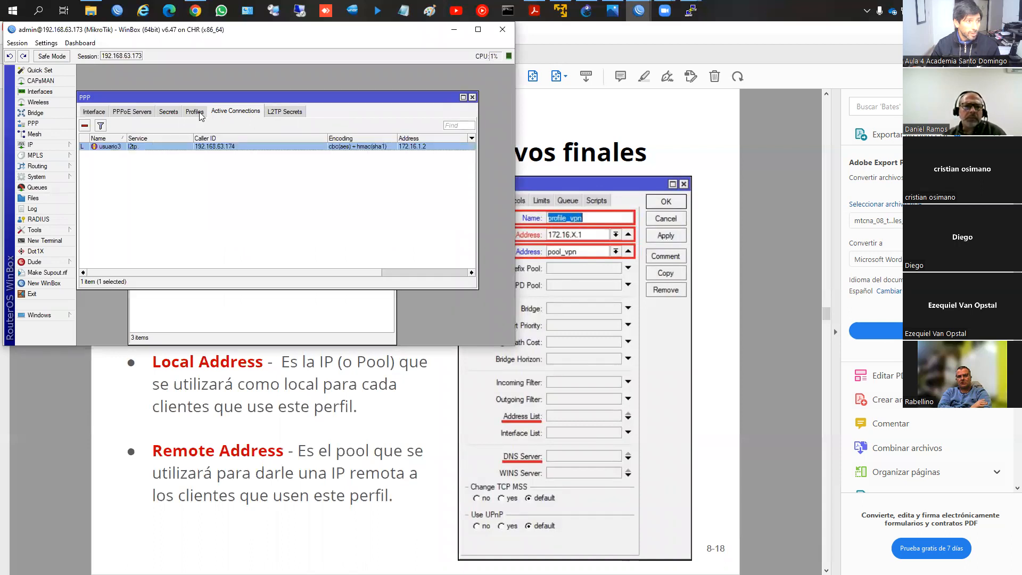
click(200, 113)
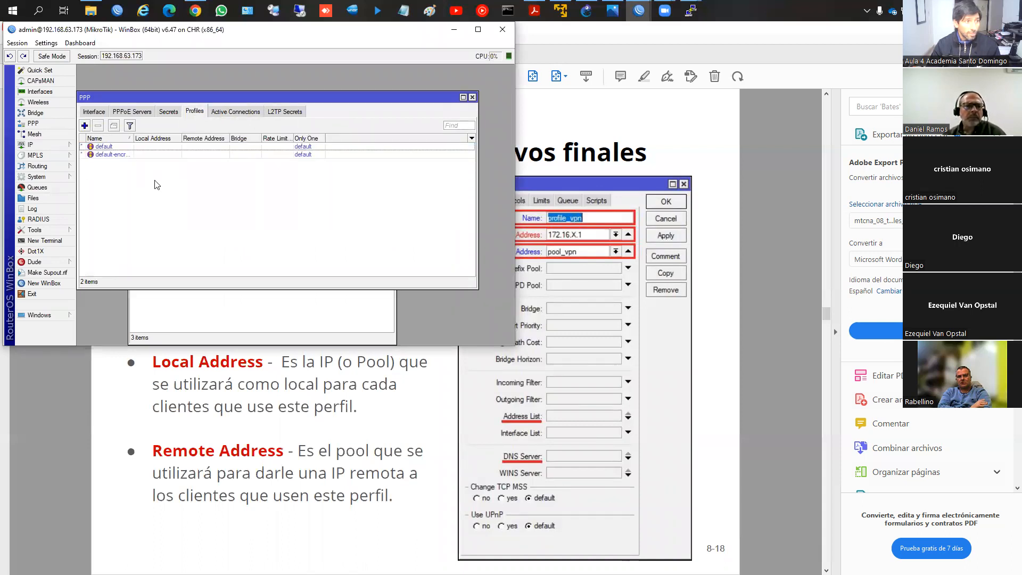
click(85, 125)
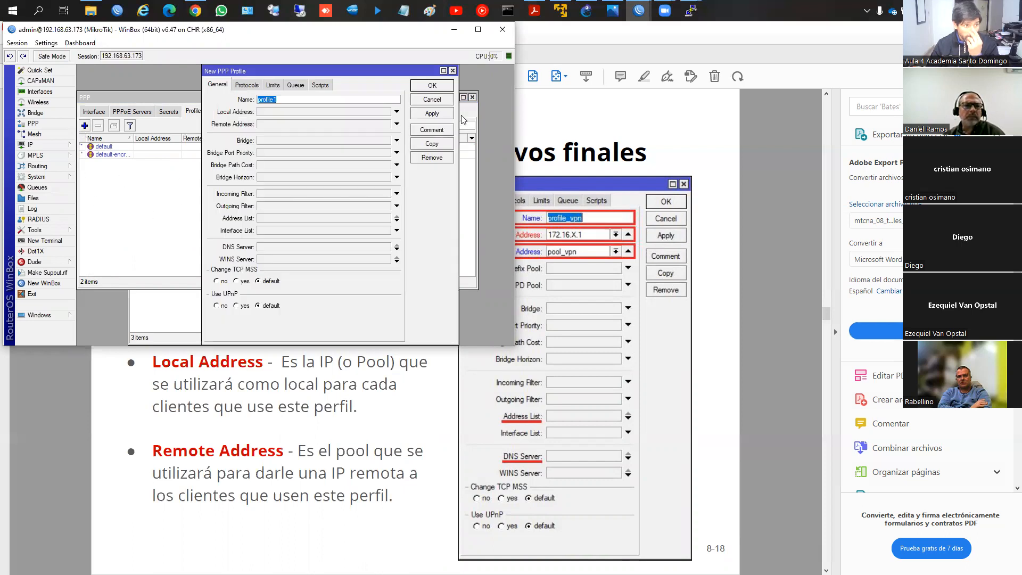
click(433, 100)
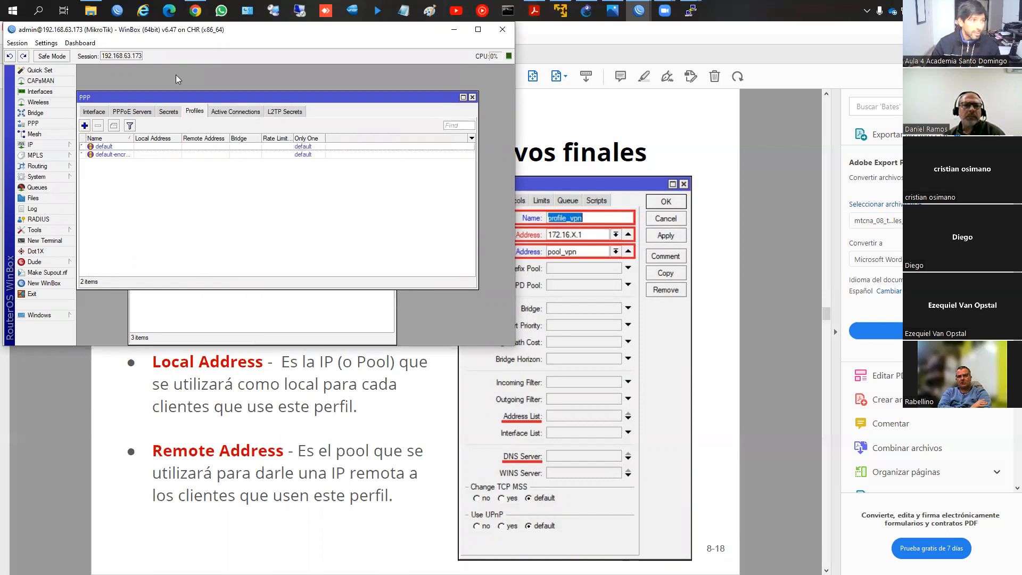
Step: Return to the PDF and examine the PPP Profile slide on the Protocols and Limits settings, page 19
mouse_move(639, 11)
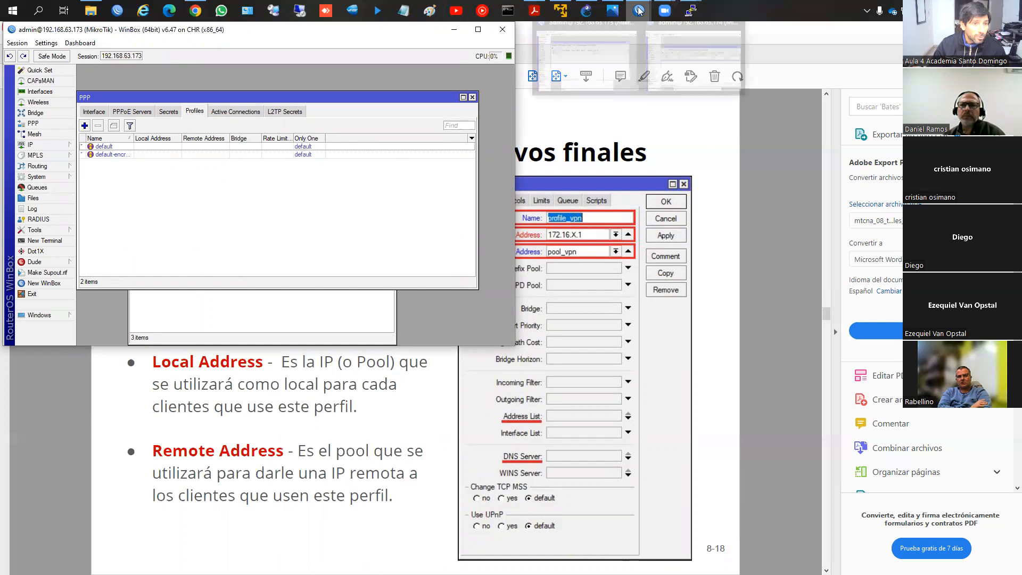
click(534, 11)
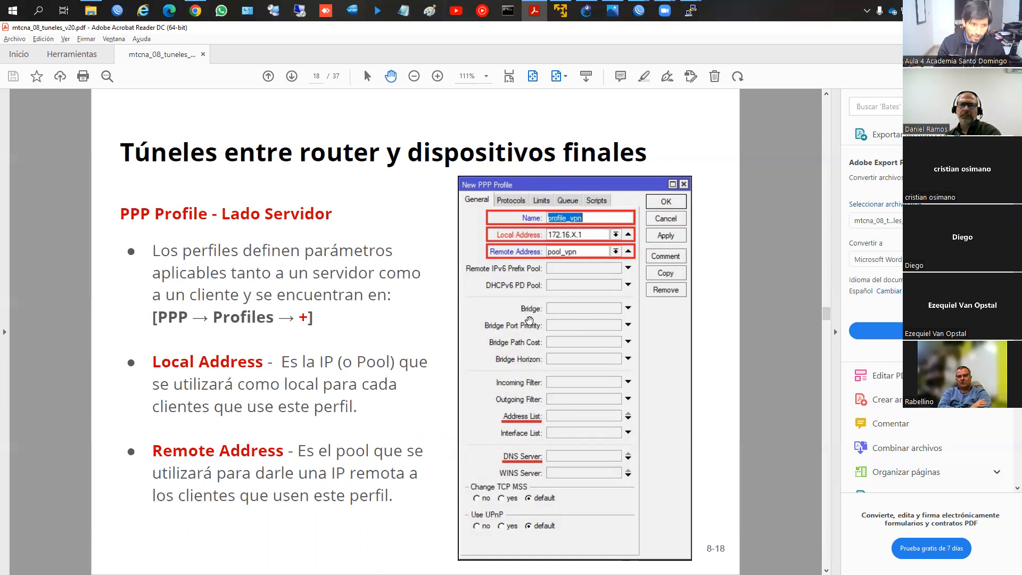
scroll(529, 319, down, 1)
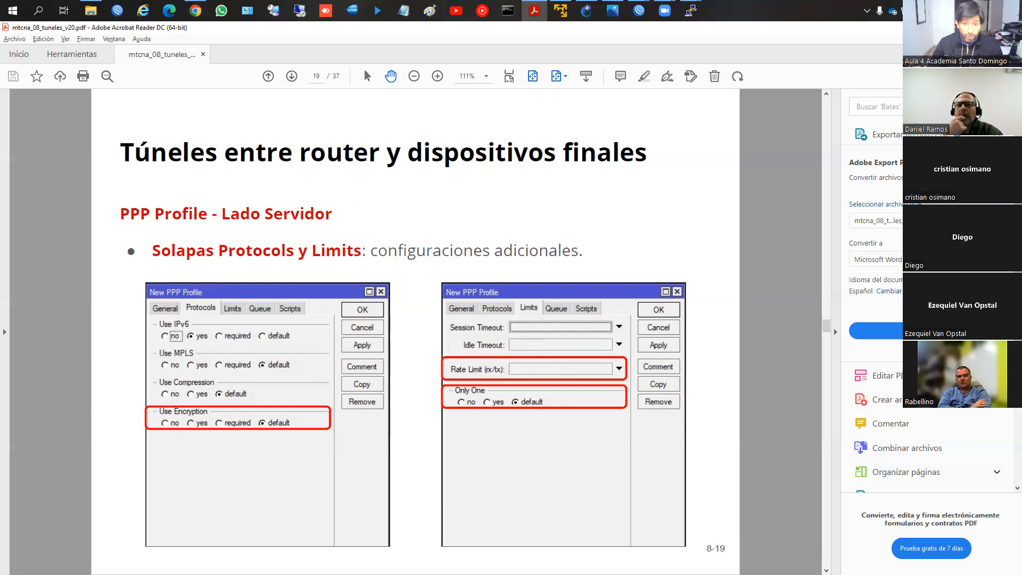
scroll(878, 292, down, 1)
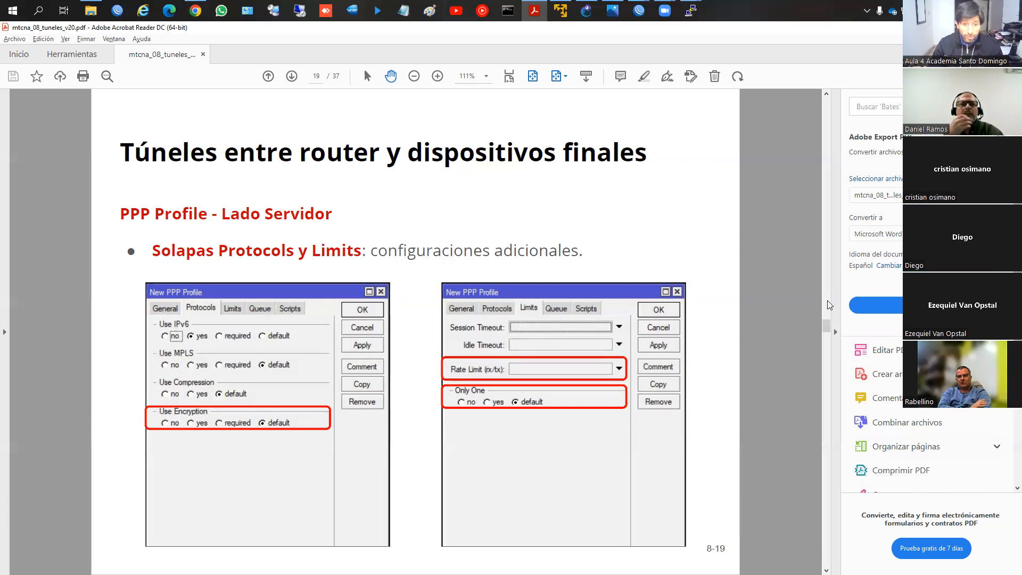
scroll(742, 341, down, 1)
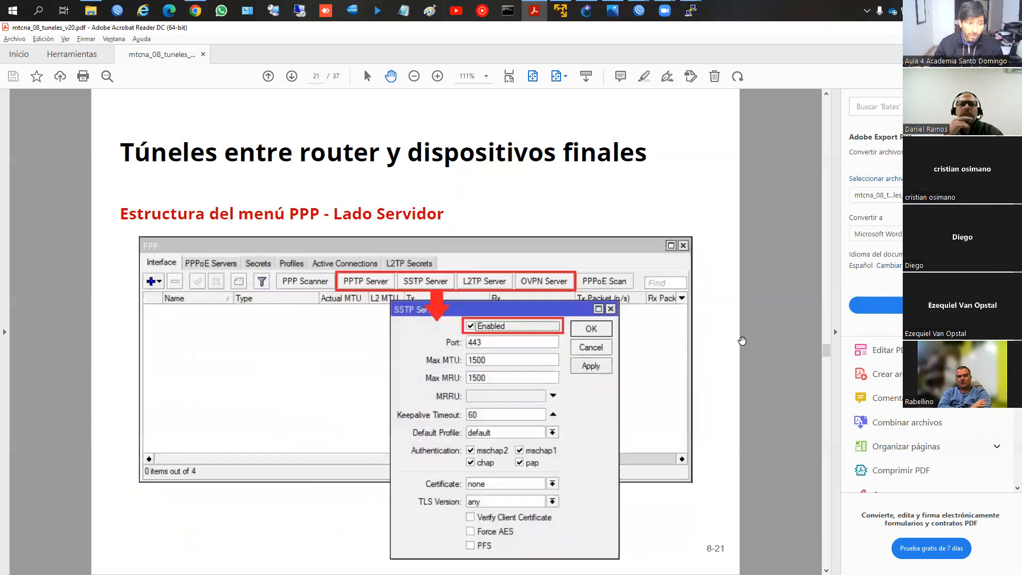
scroll(741, 340, up, 1)
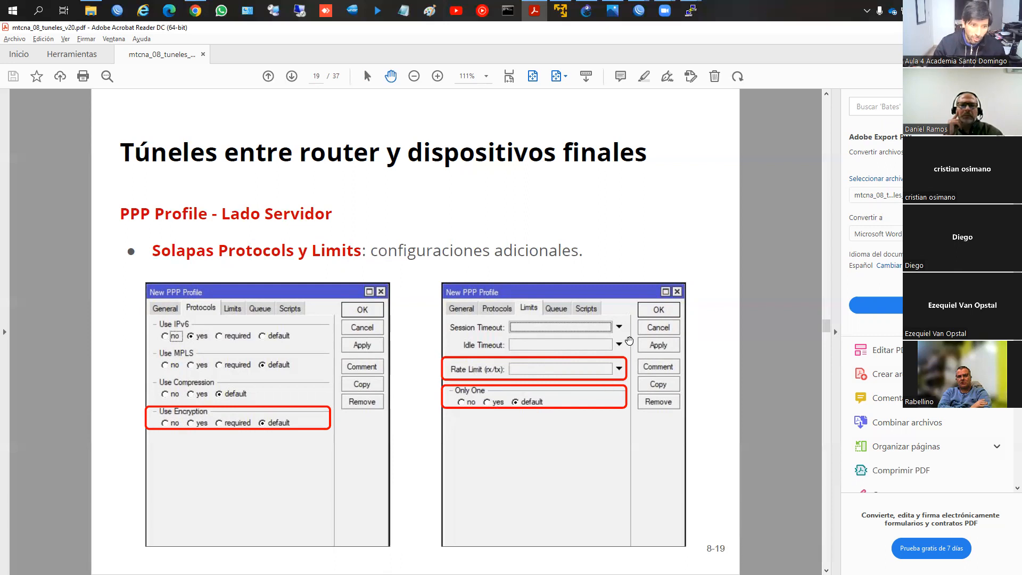
key(Page_Down)
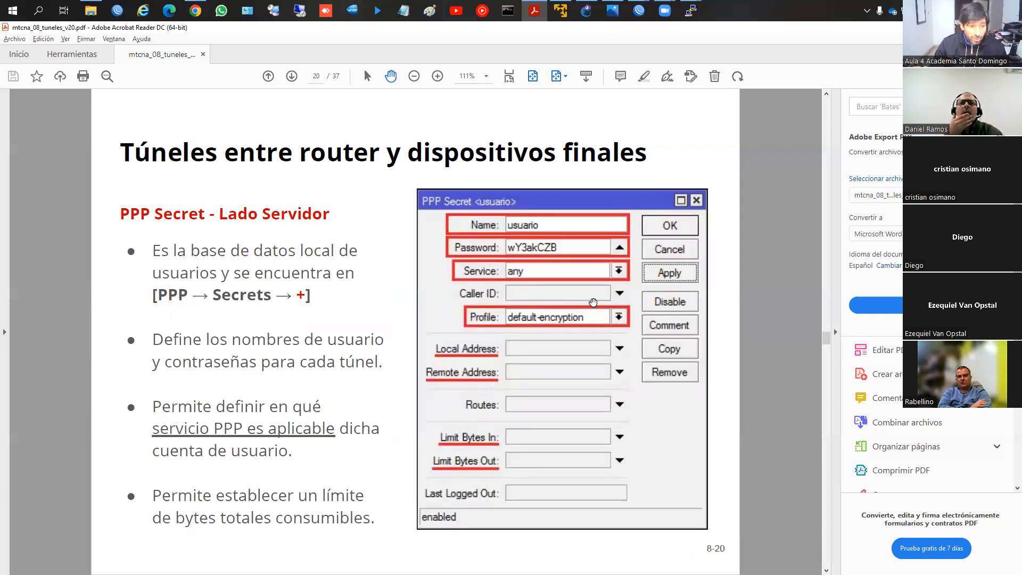
key(Page_Up)
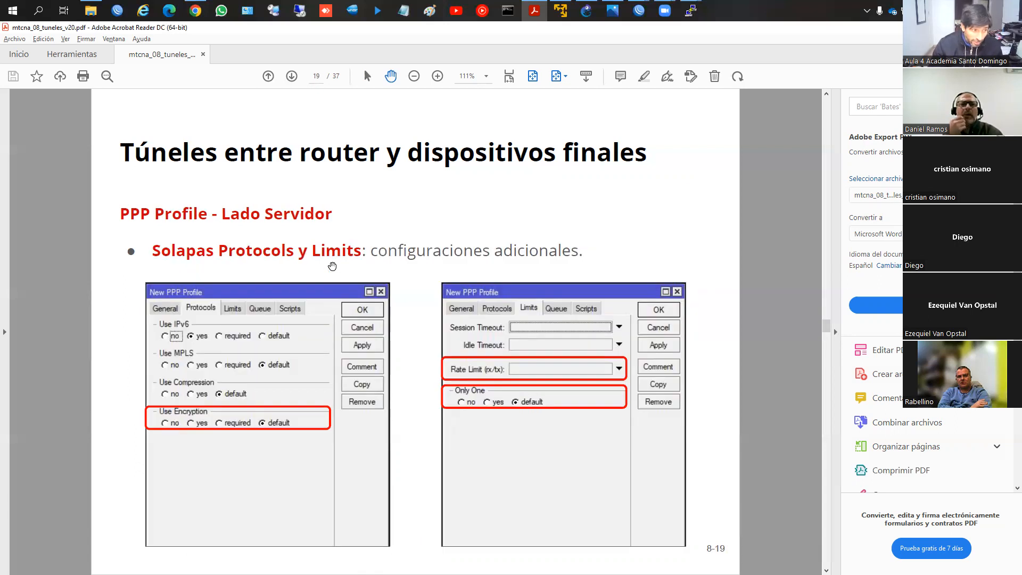
Step: Examine the PPP Secret and PPP server slides, ending on the server-side command summary, page 22
key(Page_Down)
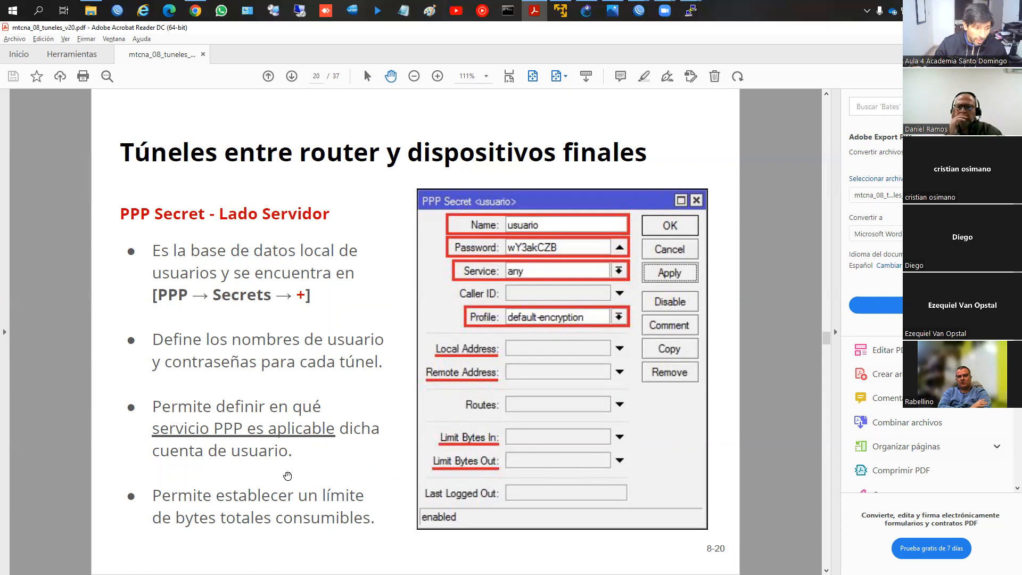
scroll(639, 263, down, 1)
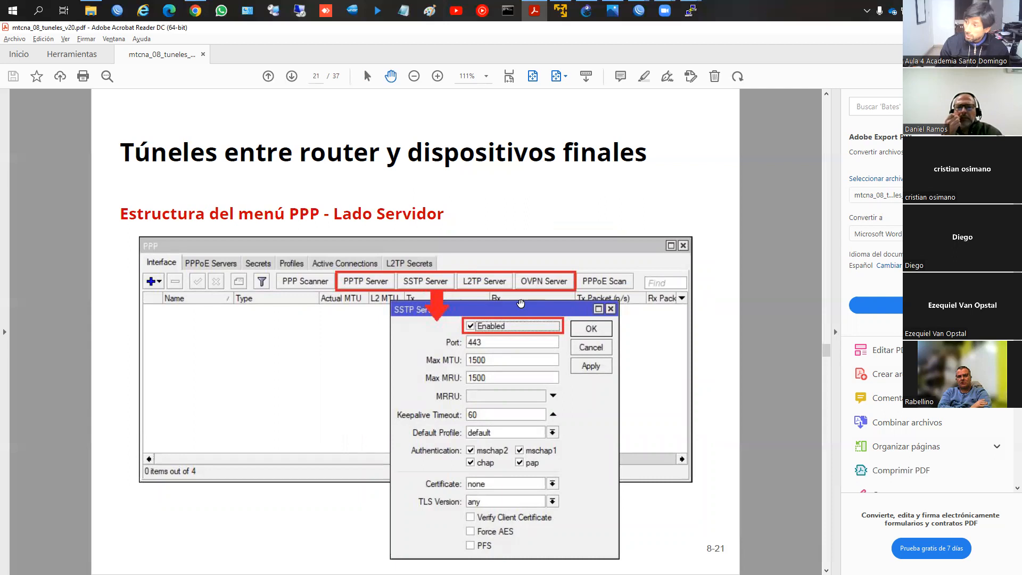
key(Right)
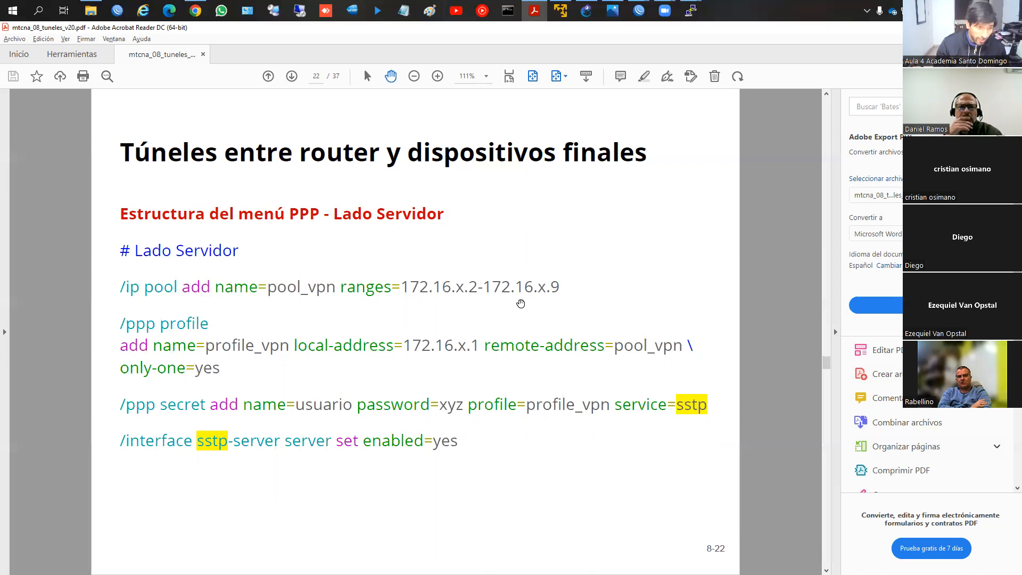
key(Right)
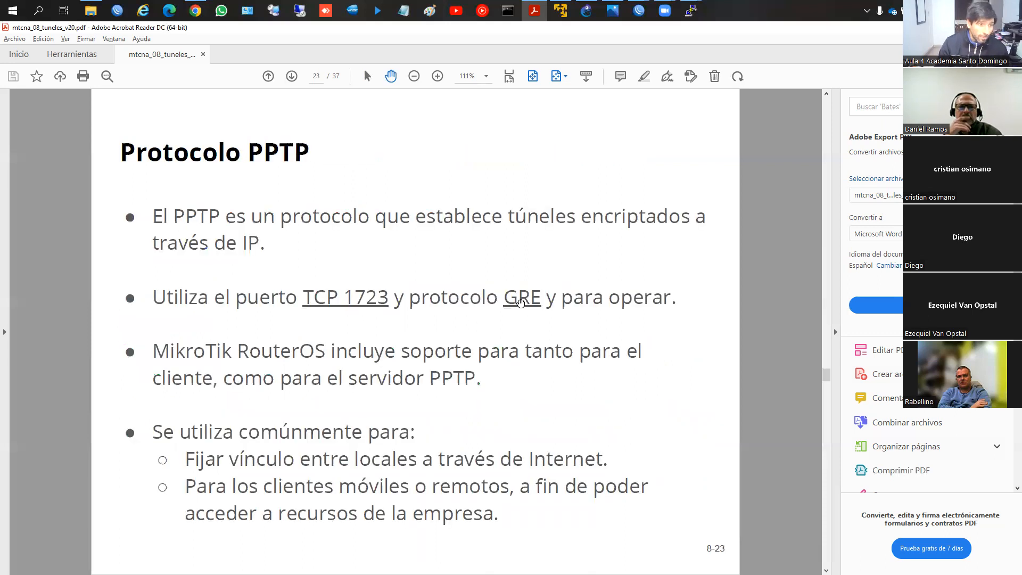
key(Left)
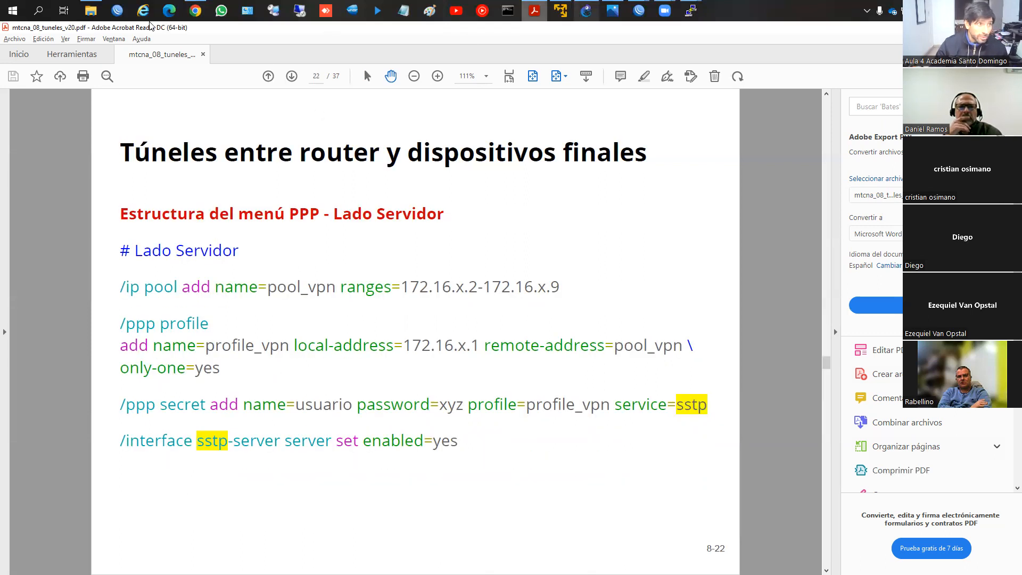
Step: Switch to the WinBox window of router 192.168.63.173 and create IP pool pool_VPN with addresses 172.16.1.2-172.16.1.10
mouse_move(639, 11)
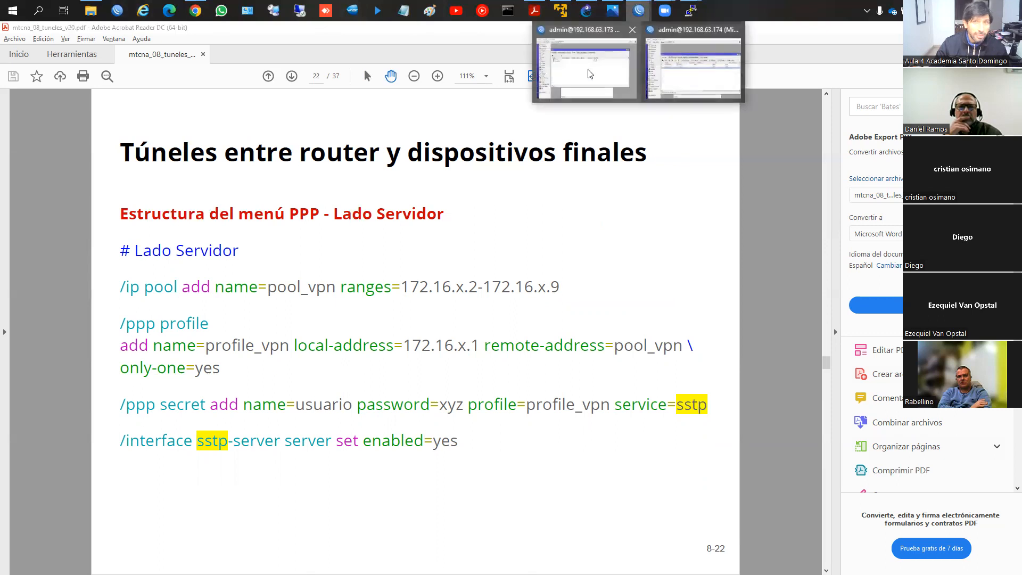
click(586, 64)
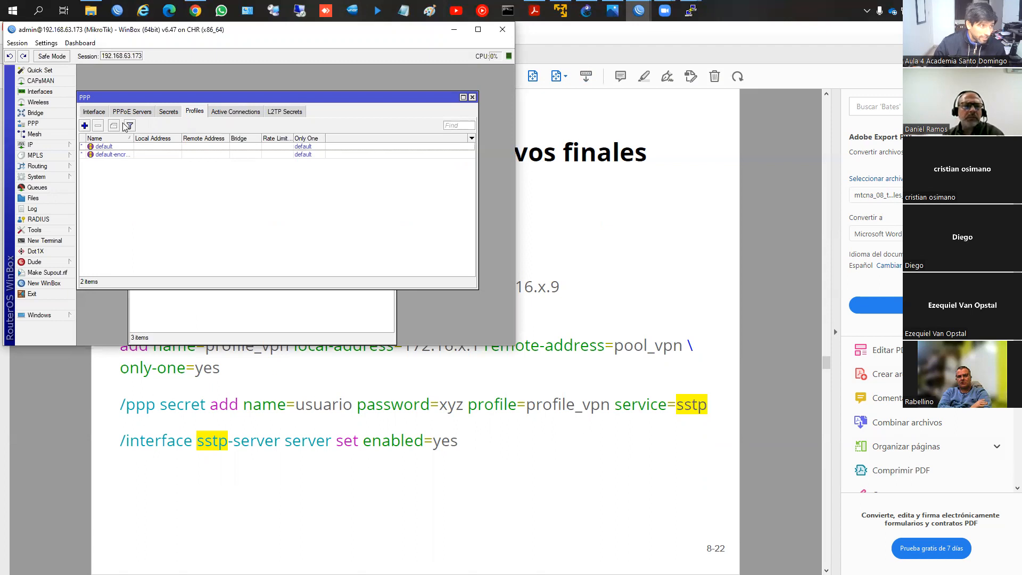
click(49, 145)
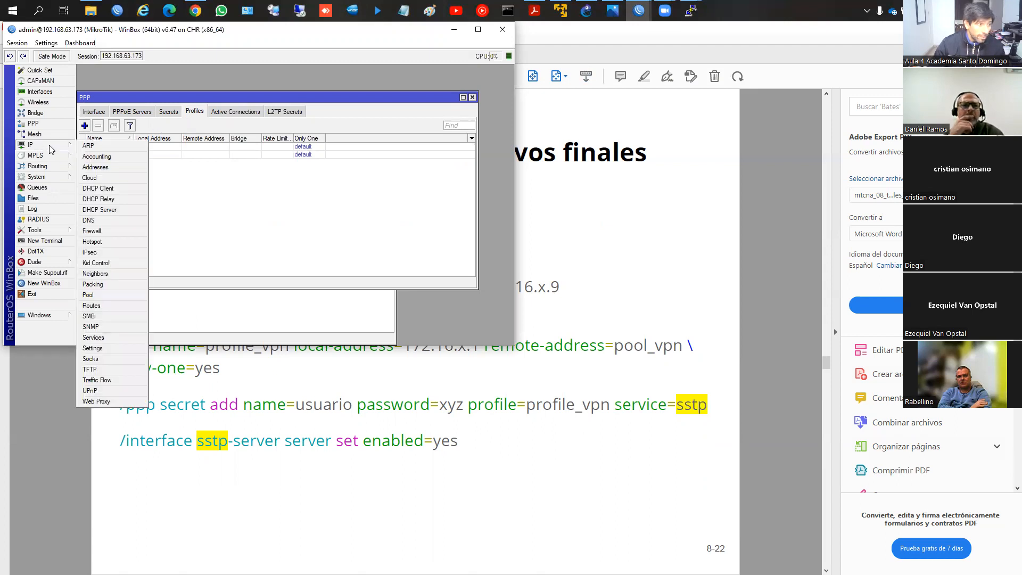
click(110, 294)
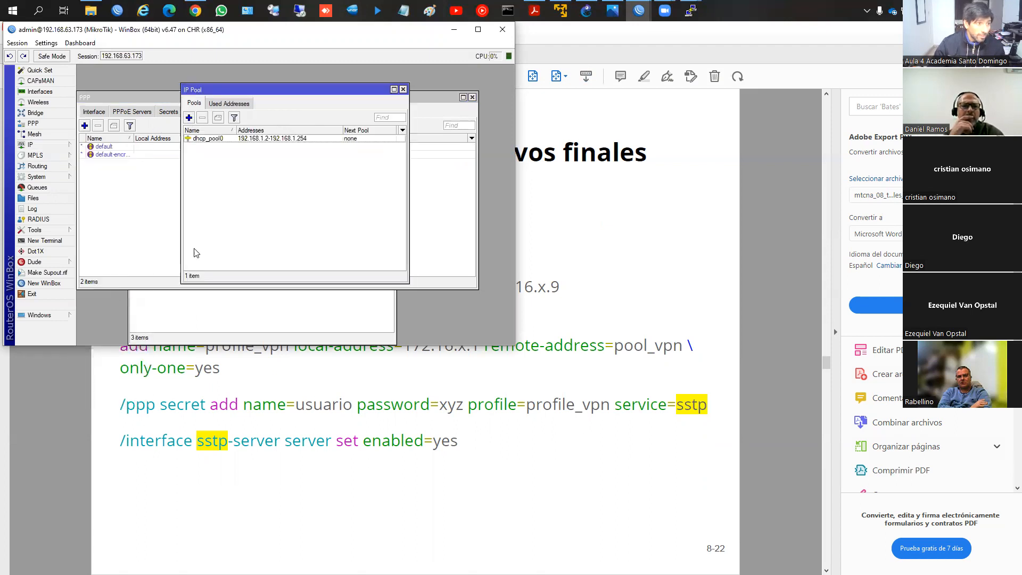
click(189, 117)
text(pol)
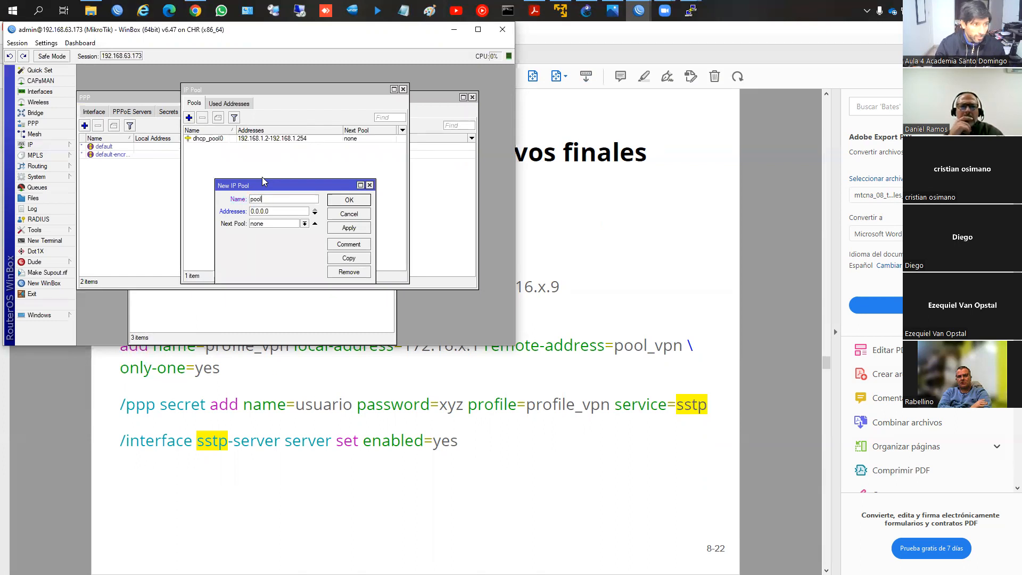
key(Tab)
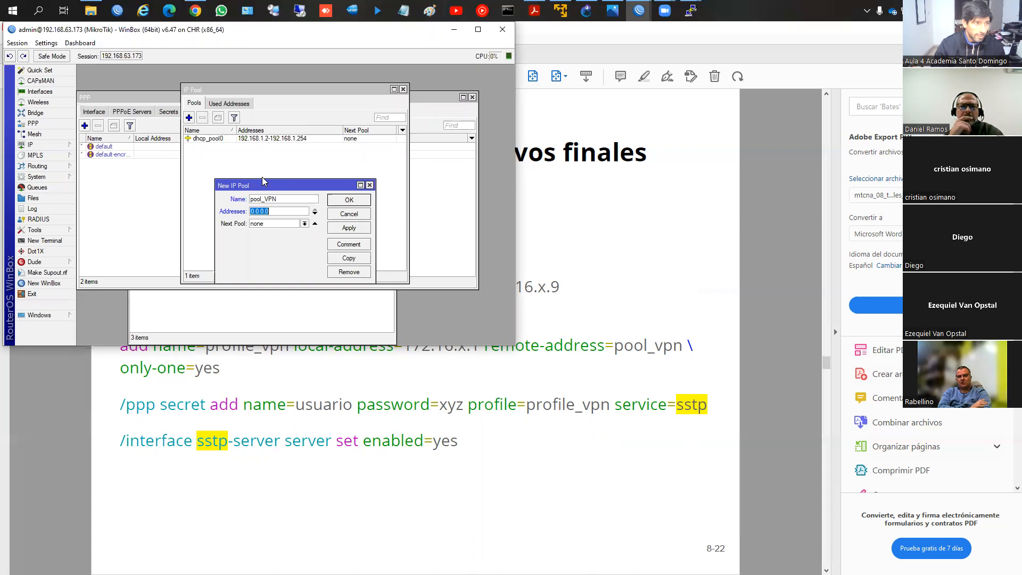
text(1)
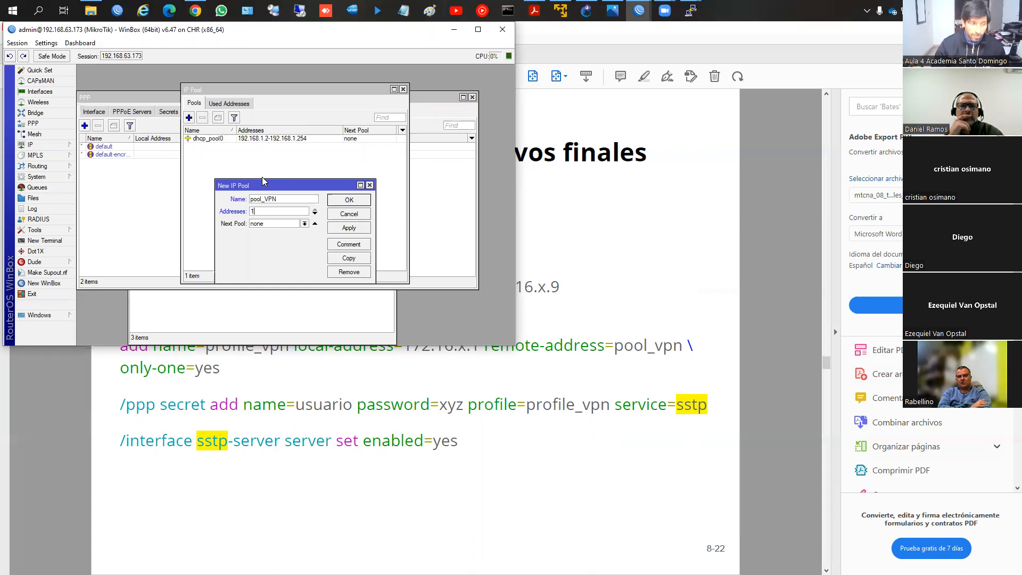
text(72.16)
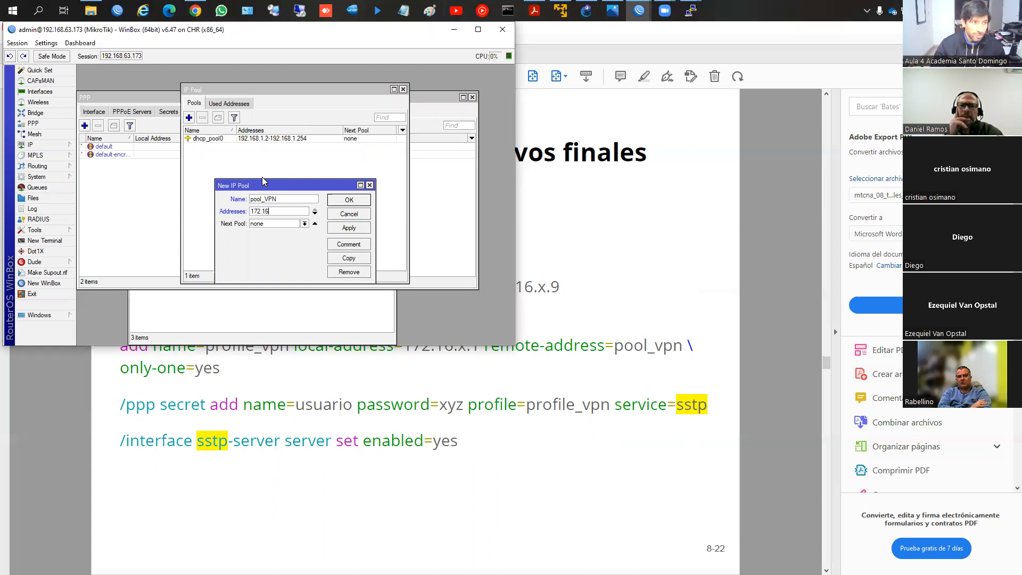
text(.1.2-17)
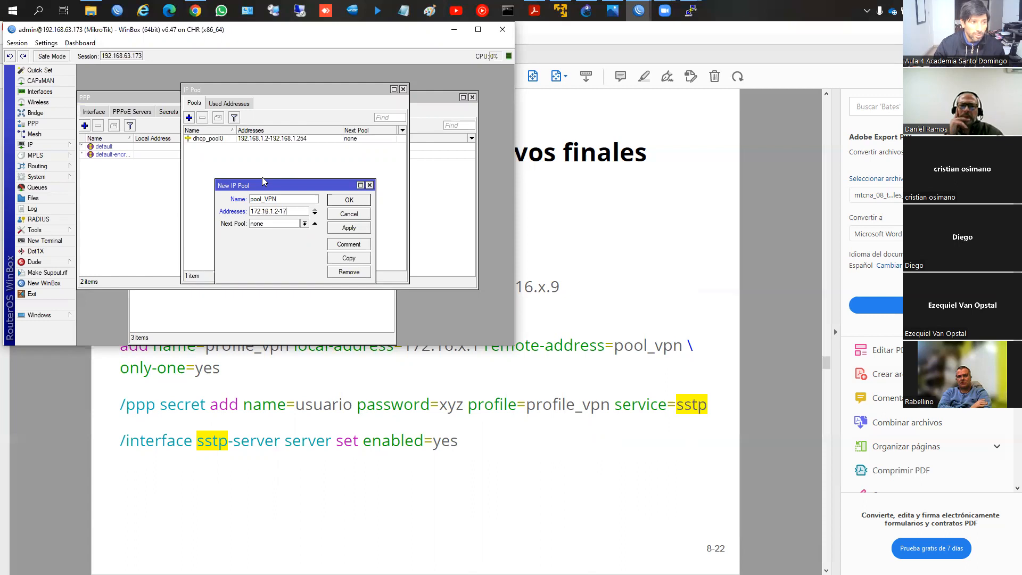
text(2.16.1.10)
click(348, 199)
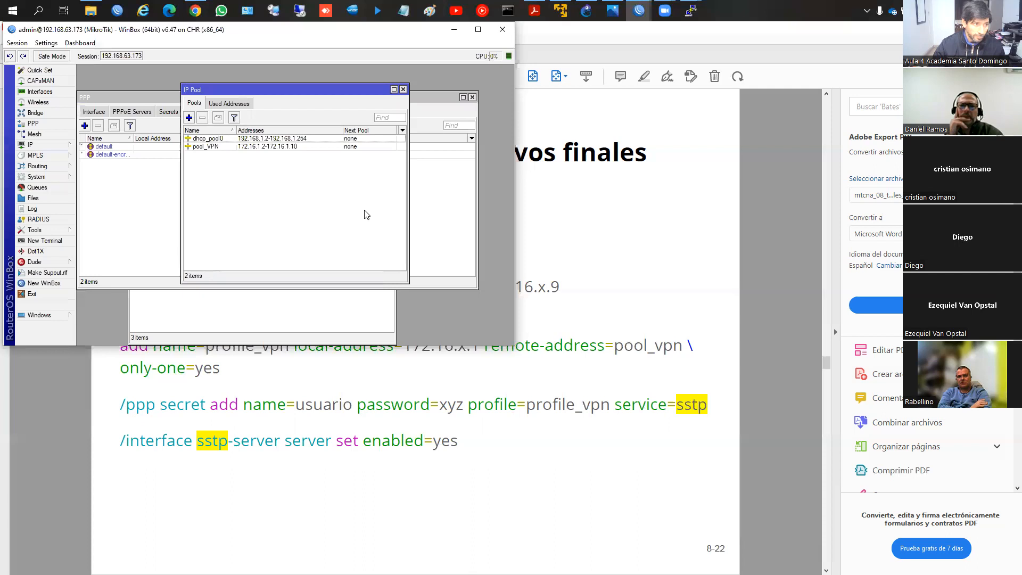
click(403, 89)
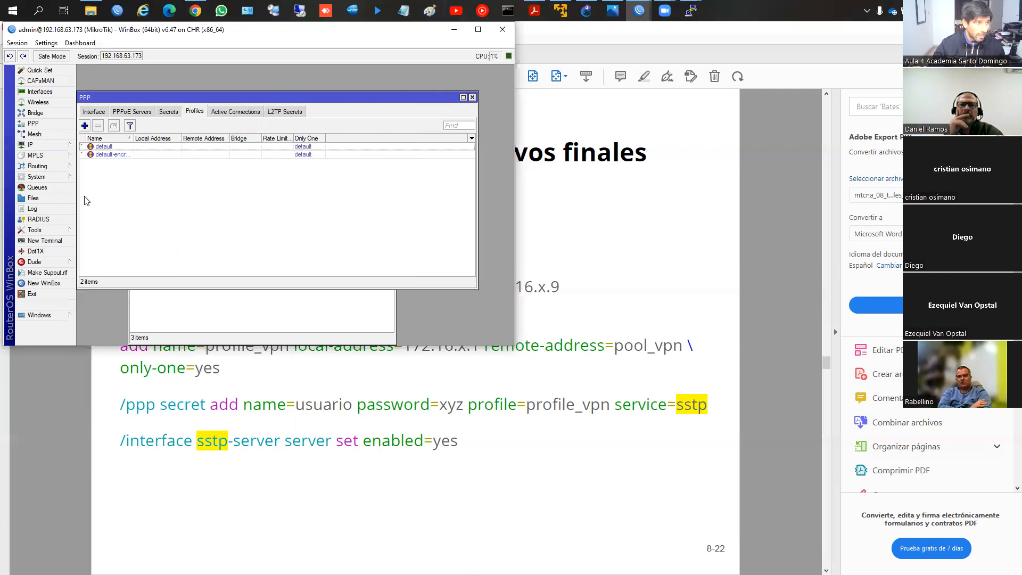
Step: Start a new PPP profile named perfil1 with local address 172.16.1.1 and remote address pool_VPN
click(84, 126)
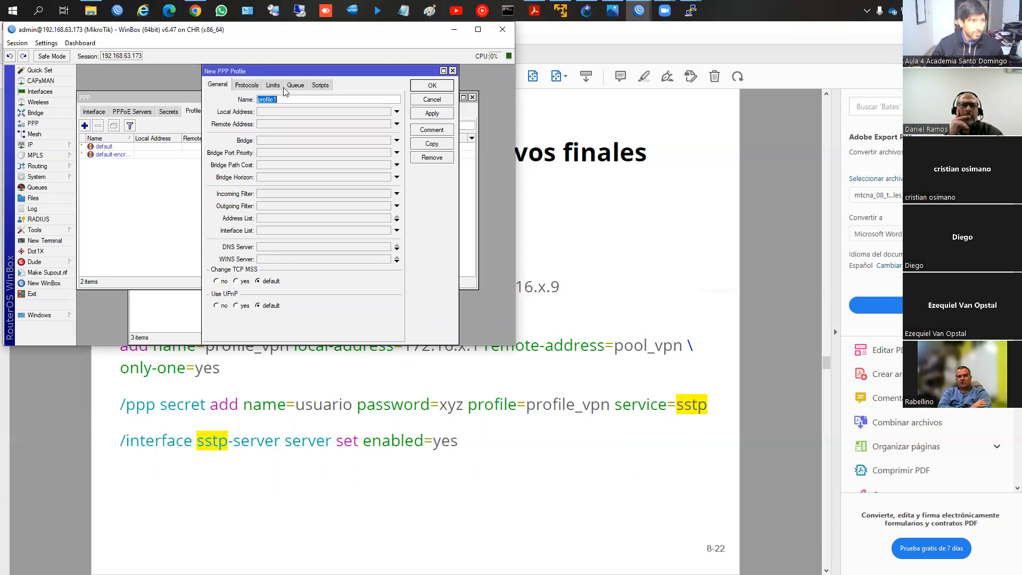
text(perfil)
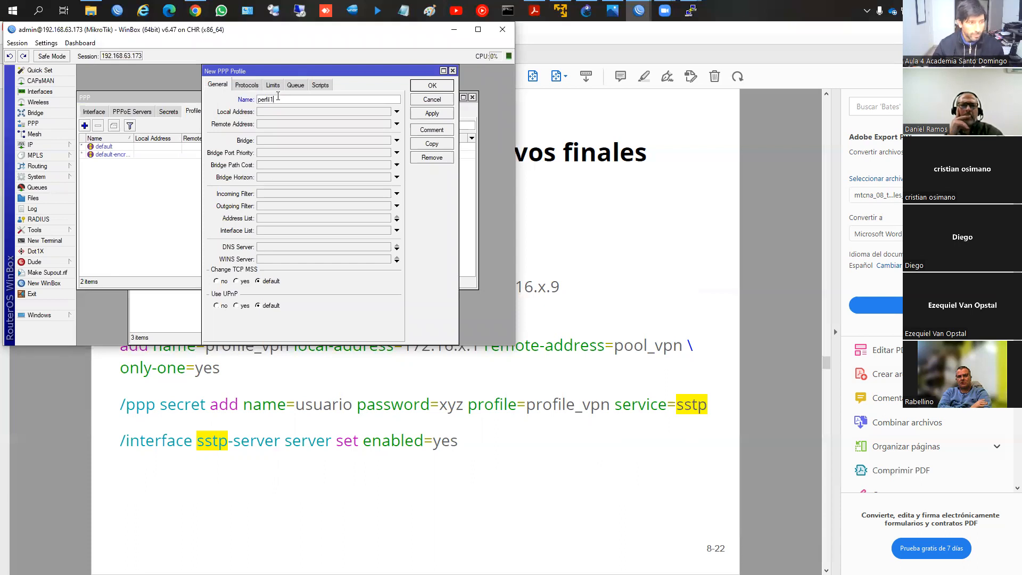
click(260, 113)
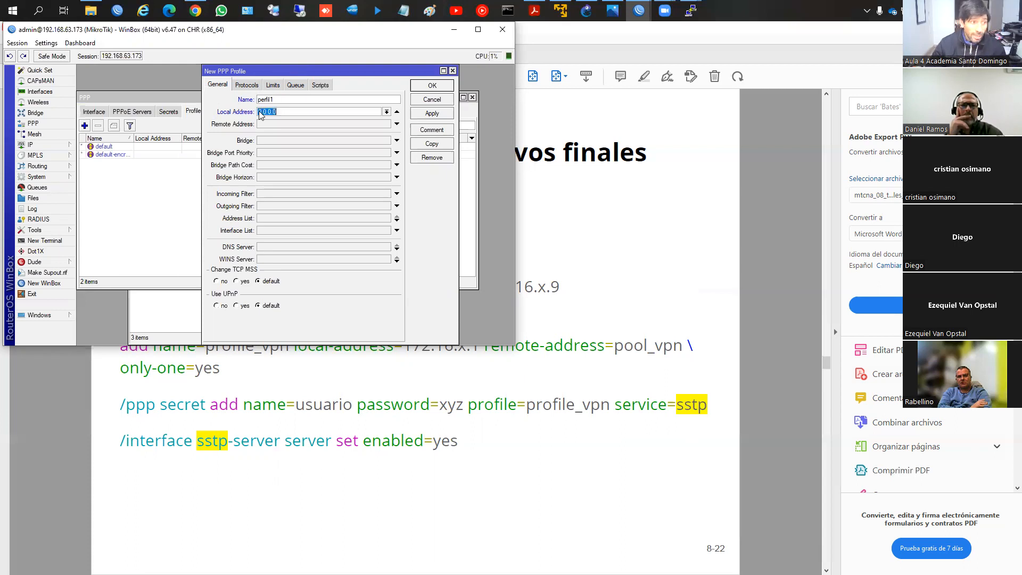
text(172.16.1.1)
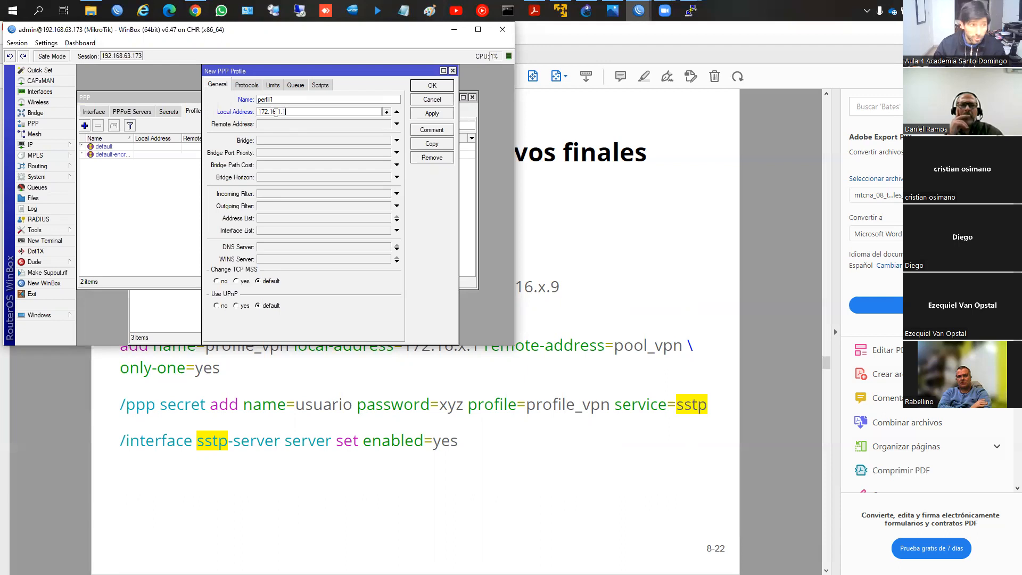
click(273, 125)
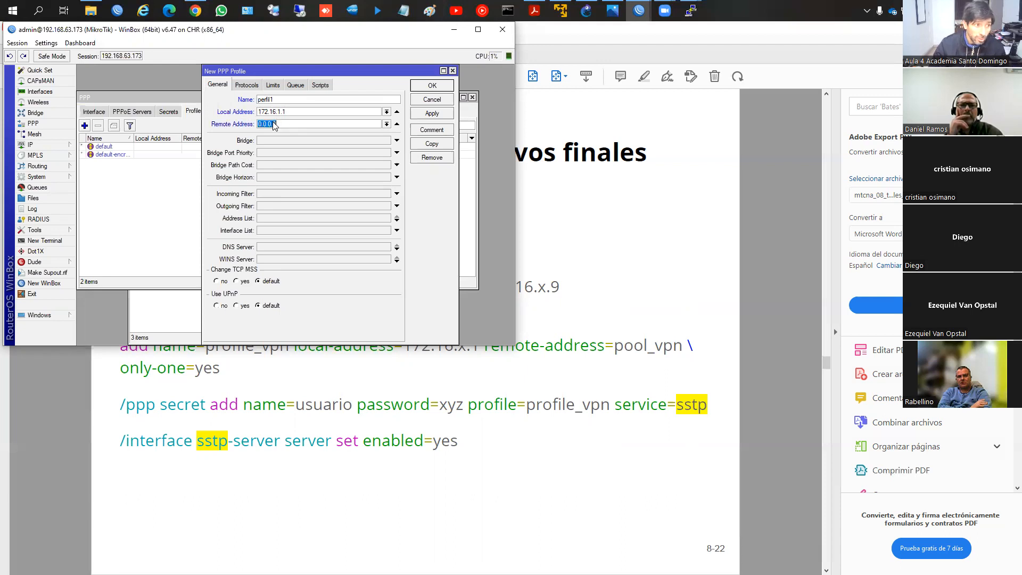
click(387, 124)
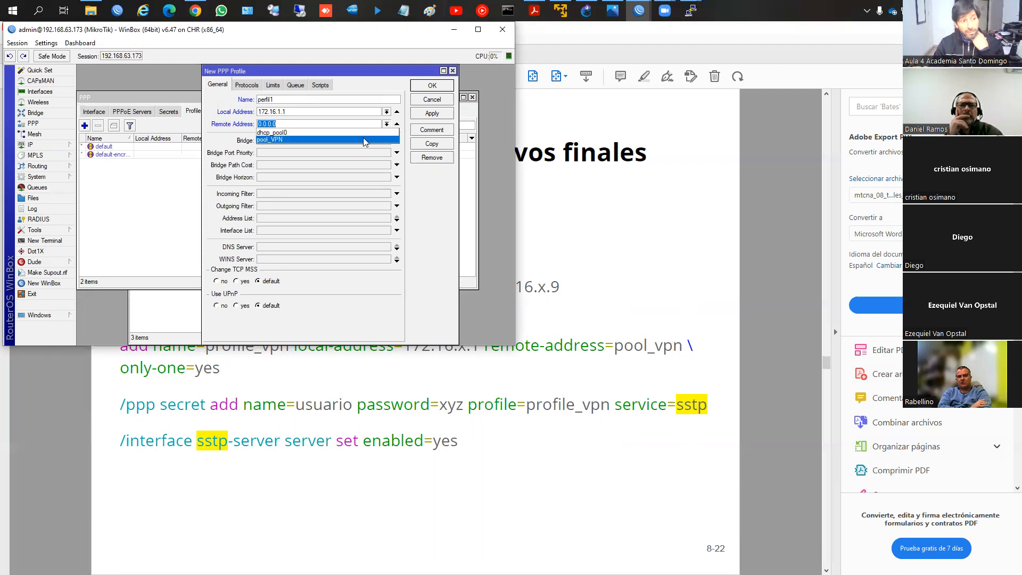
click(363, 137)
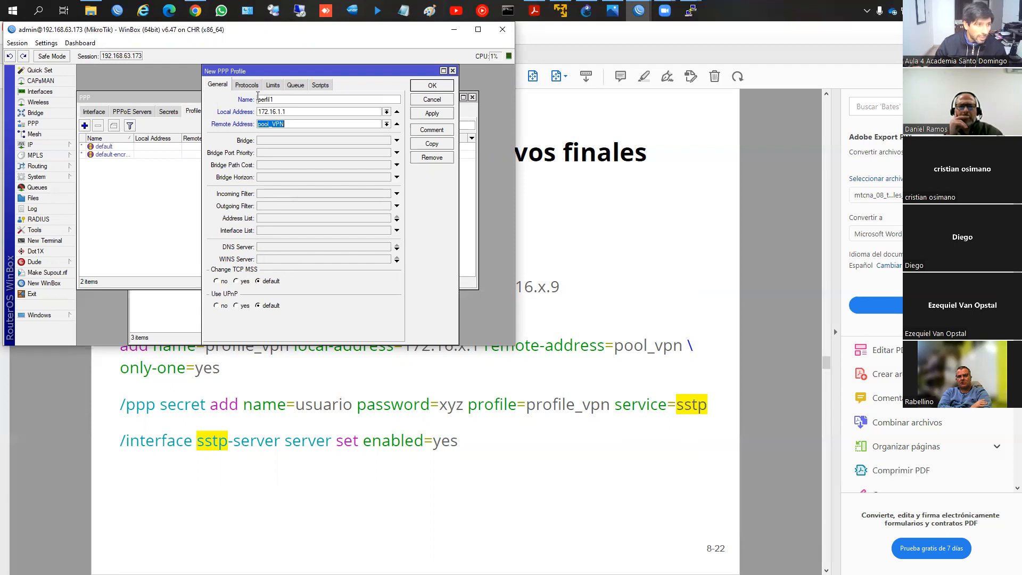
Step: Review the new profile's Protocols, Limits and Queue settings, leaving them at their defaults, and save the profile
click(248, 86)
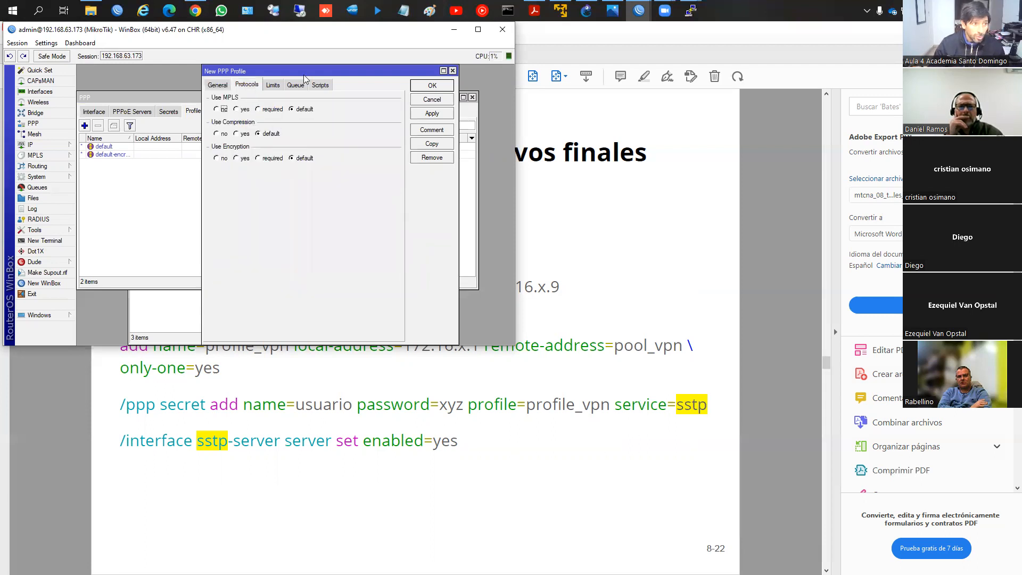
click(273, 86)
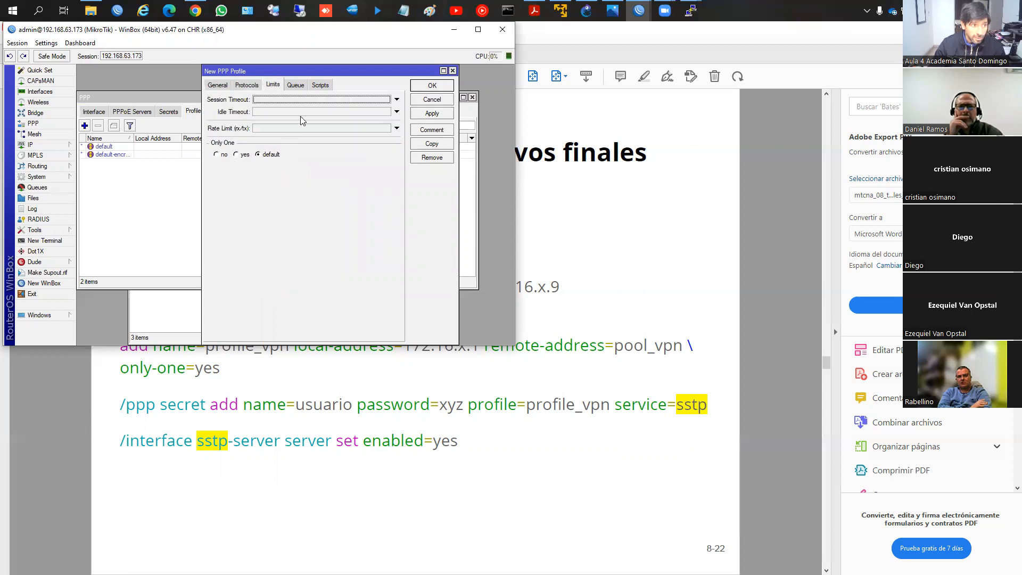
click(297, 86)
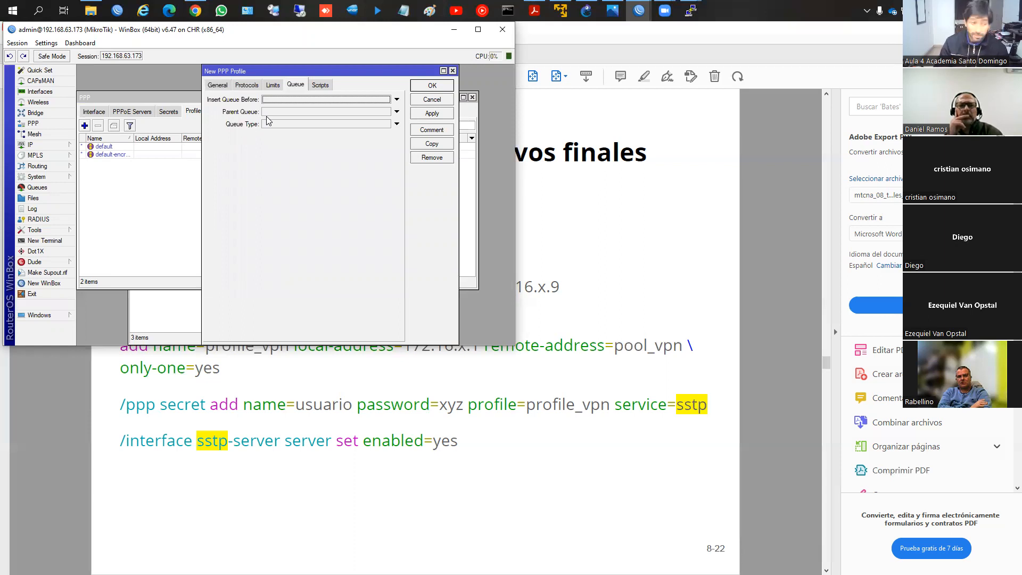
click(432, 86)
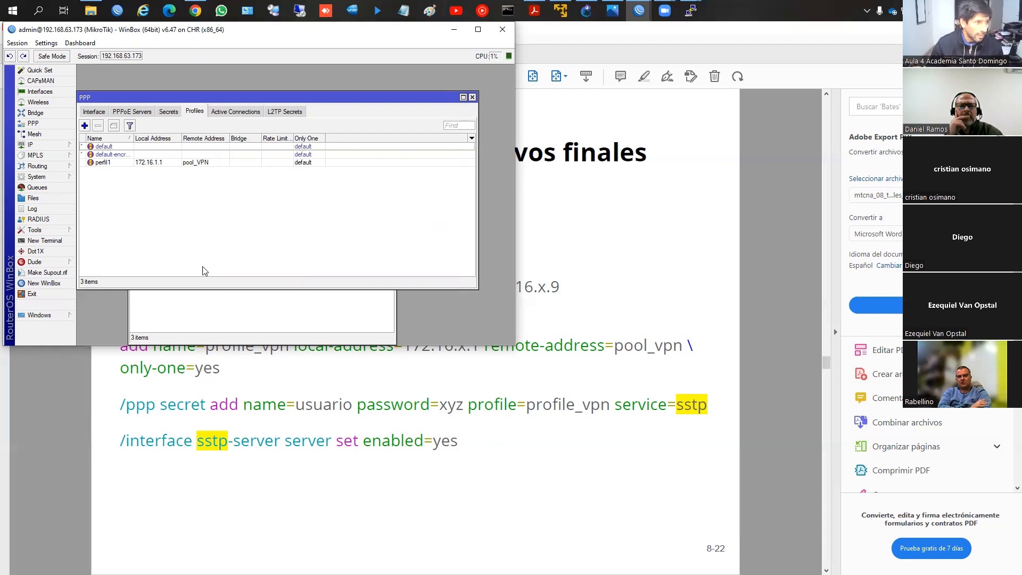
Step: Check the active PPP connections, and switch to router 192.168.63.174 to view its route list
click(209, 303)
click(236, 111)
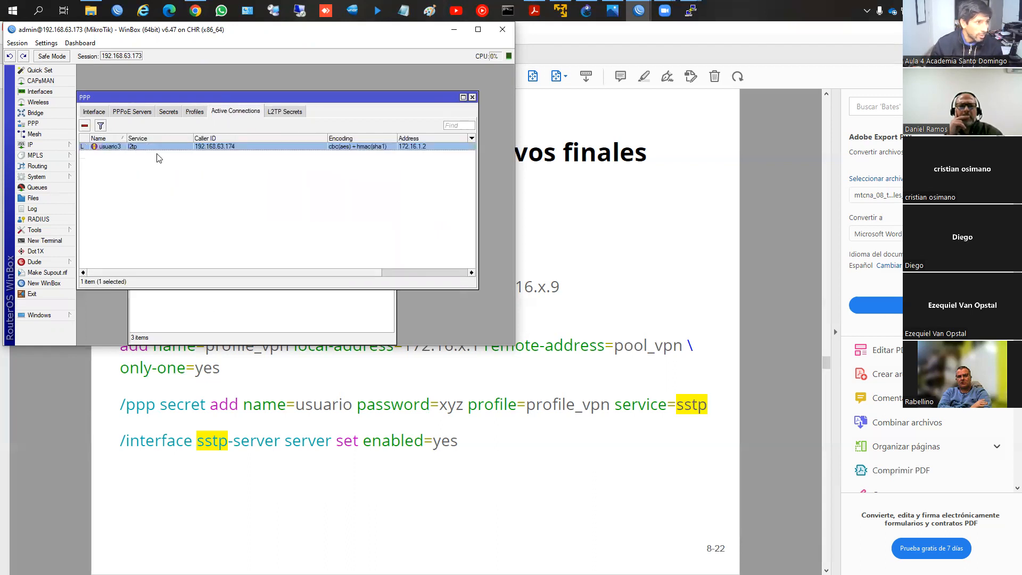
click(638, 11)
click(691, 66)
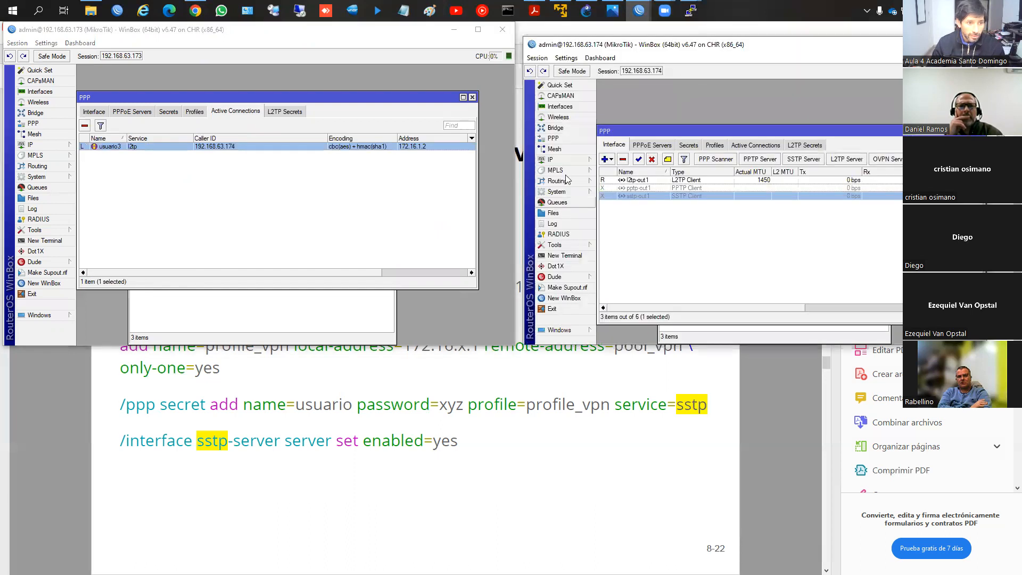
click(566, 158)
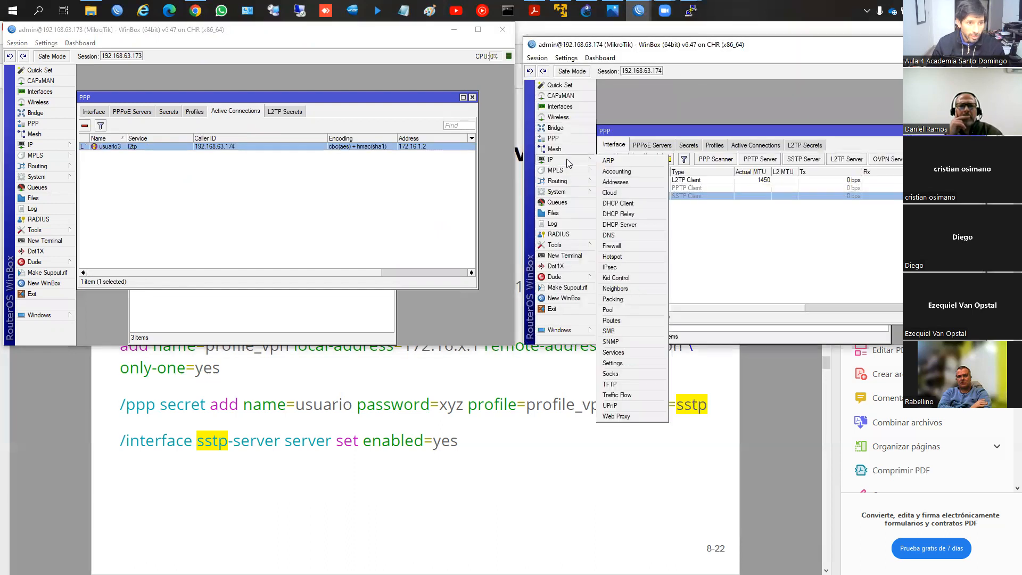
click(626, 321)
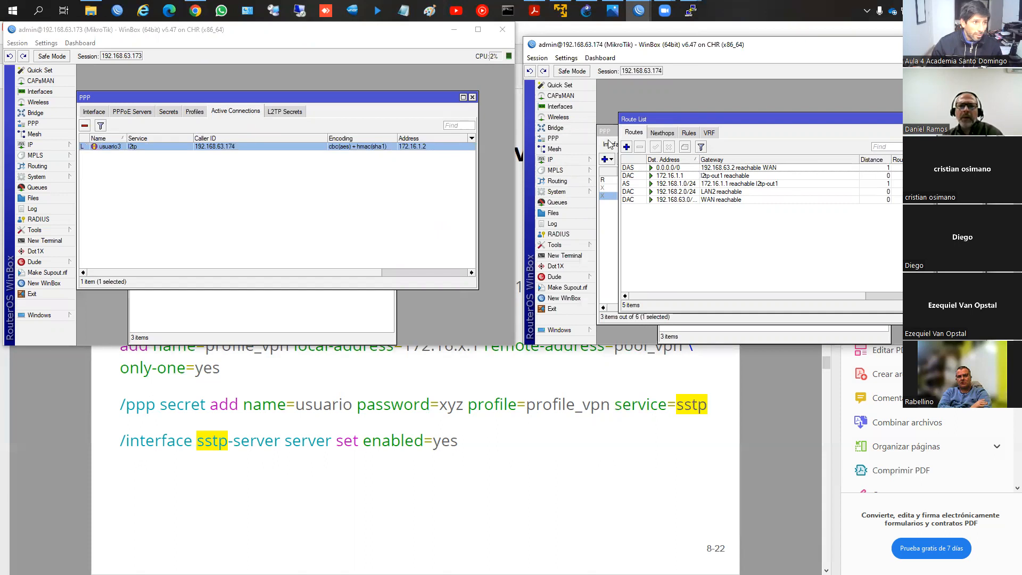
Step: Enable Add Default Route in the dial-out settings of the l2tp-out1 client and save the interface
double_click(605, 179)
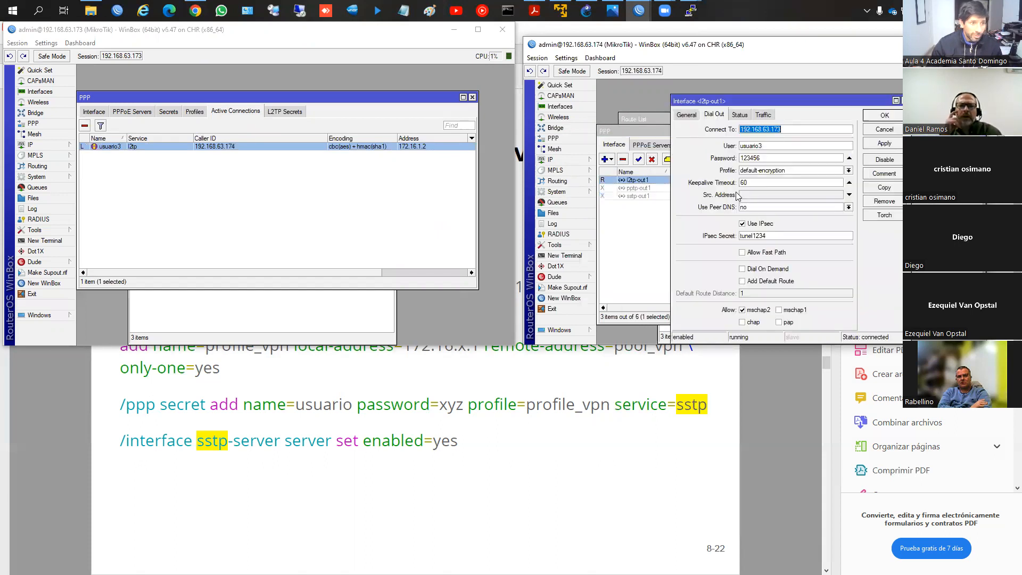
click(758, 282)
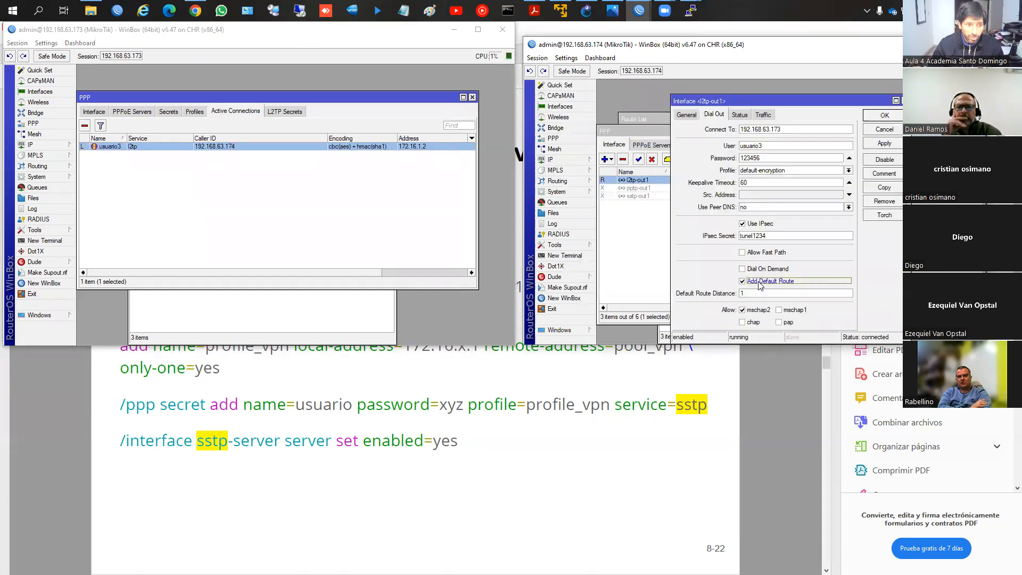
click(881, 143)
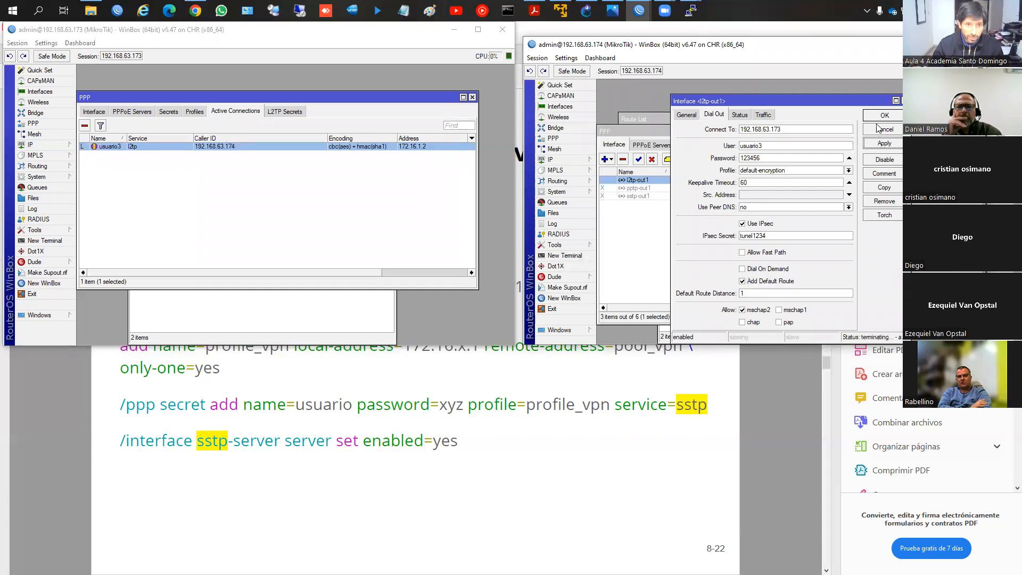
click(877, 118)
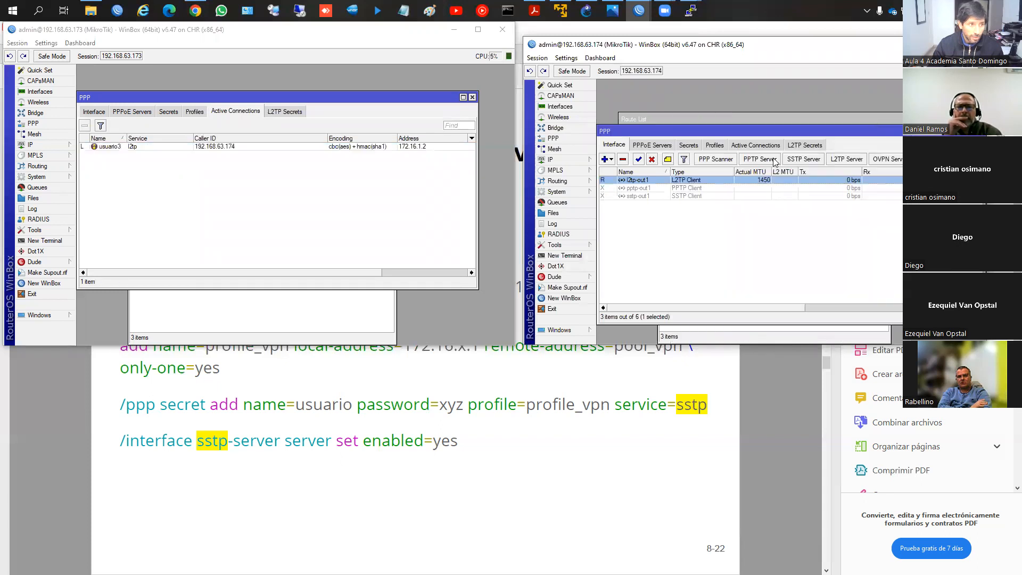
Step: Examine the default routes through l2tp-out1 and WAN in the route list, and show the router's DHCP clients
click(703, 120)
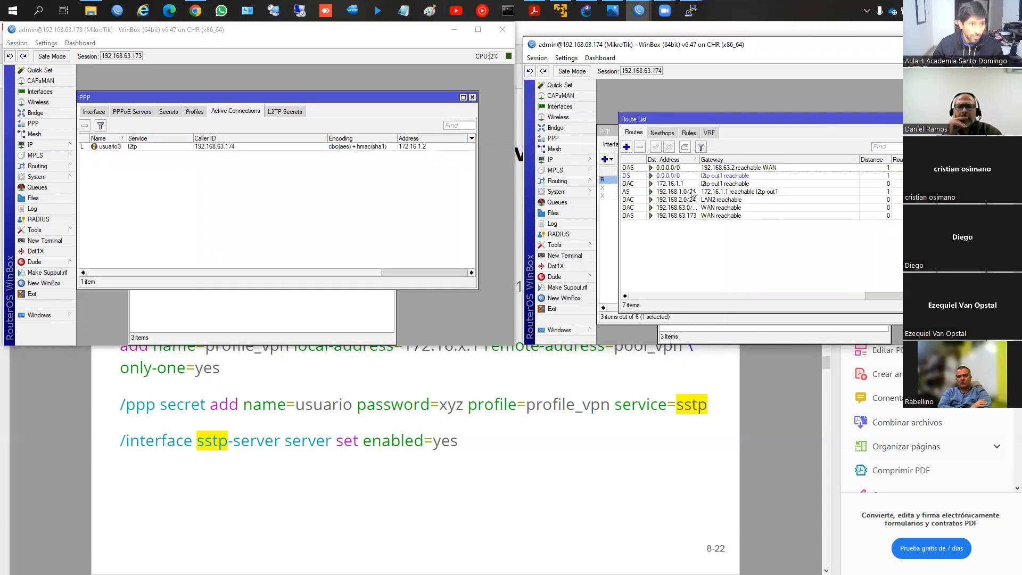
click(666, 178)
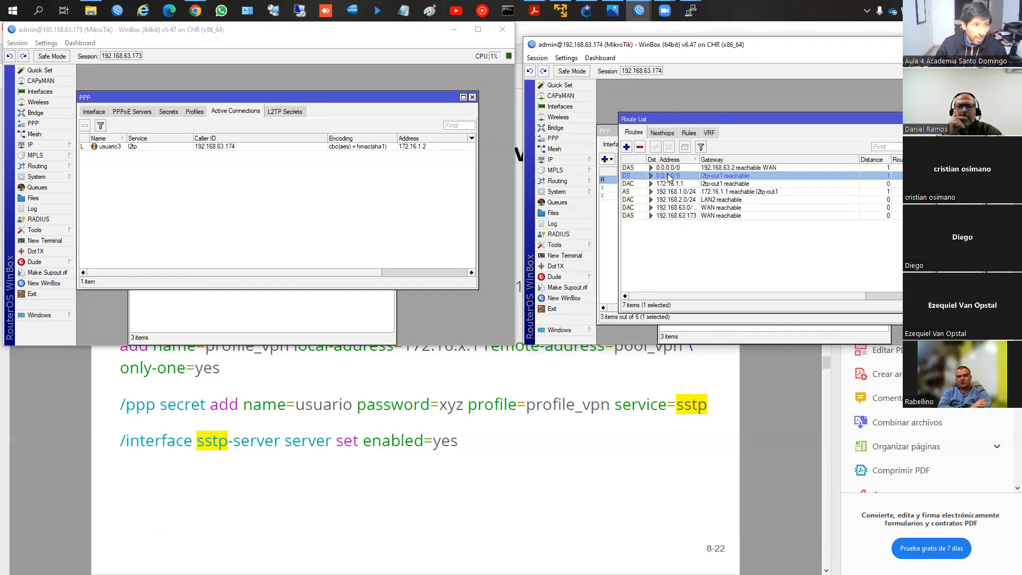
click(554, 159)
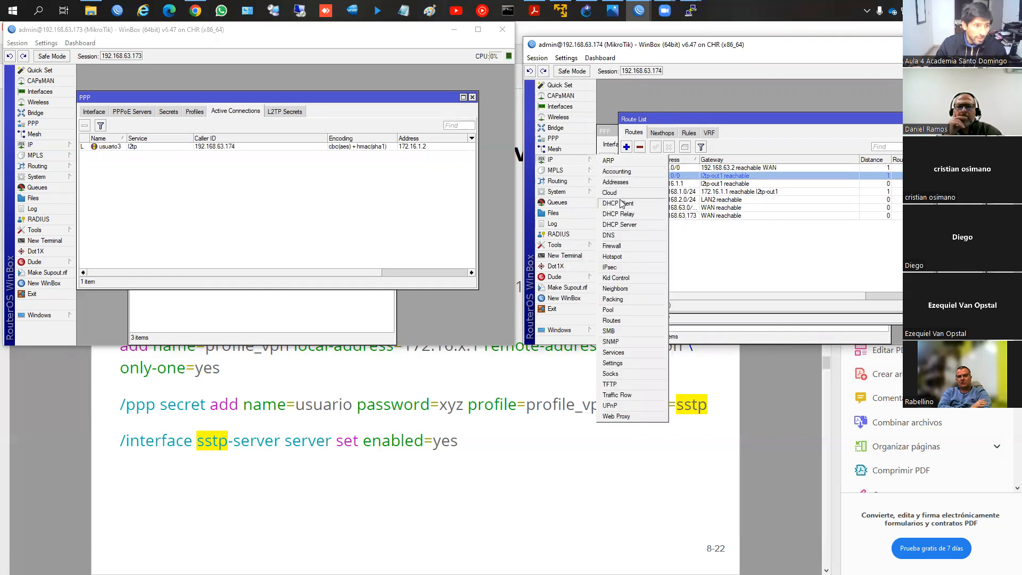
click(742, 170)
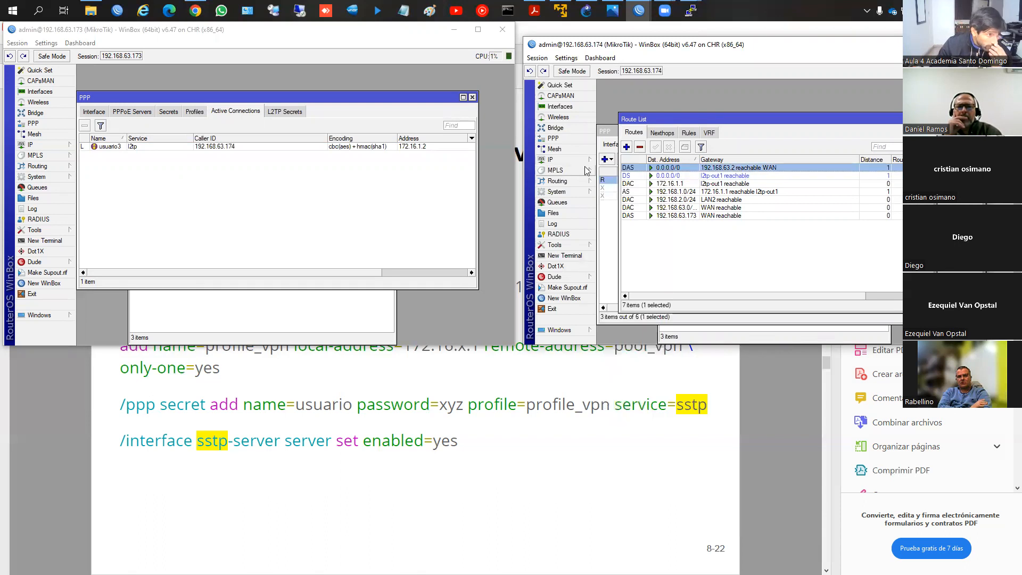
click(554, 159)
click(624, 199)
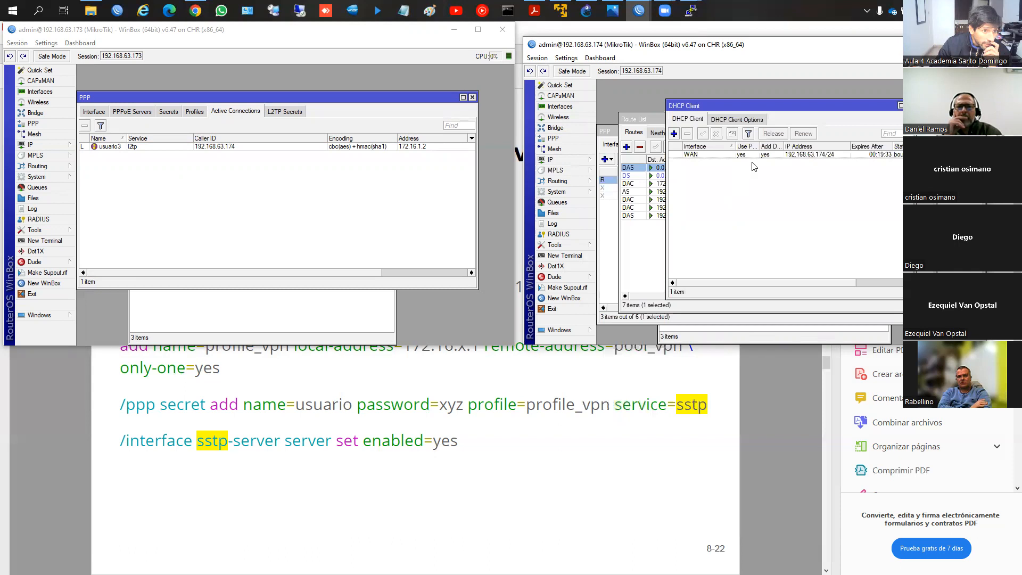
Step: Set the WAN DHCP client's default route distance to 3, save it, and return to the route list
click(740, 153)
click(724, 121)
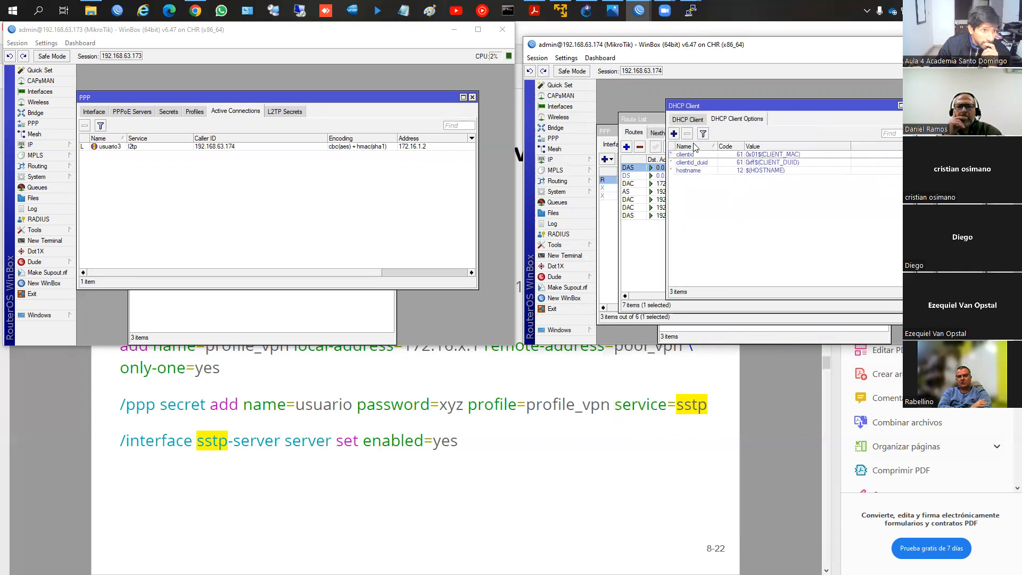
click(692, 120)
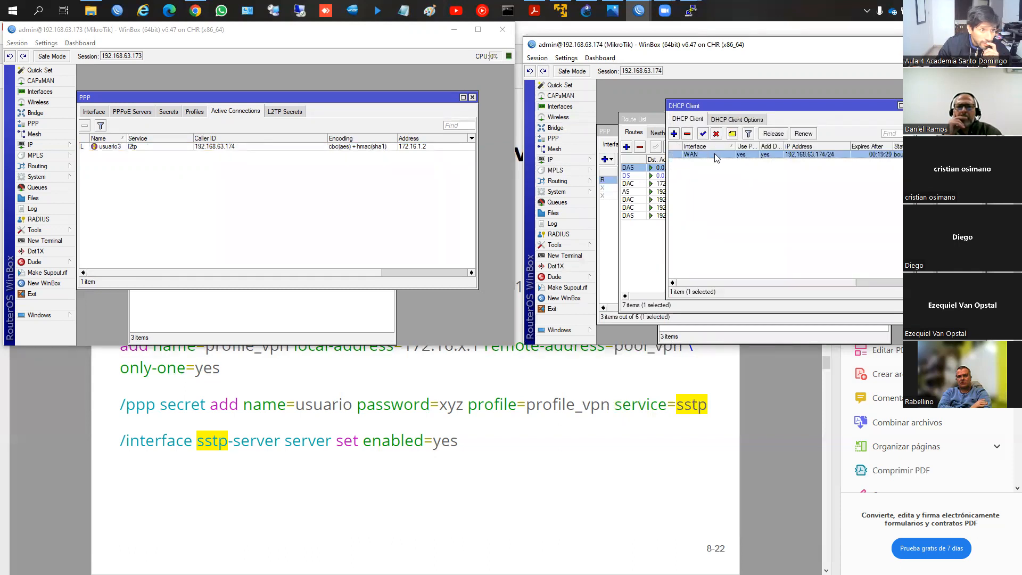
double_click(714, 153)
click(738, 137)
double_click(773, 181)
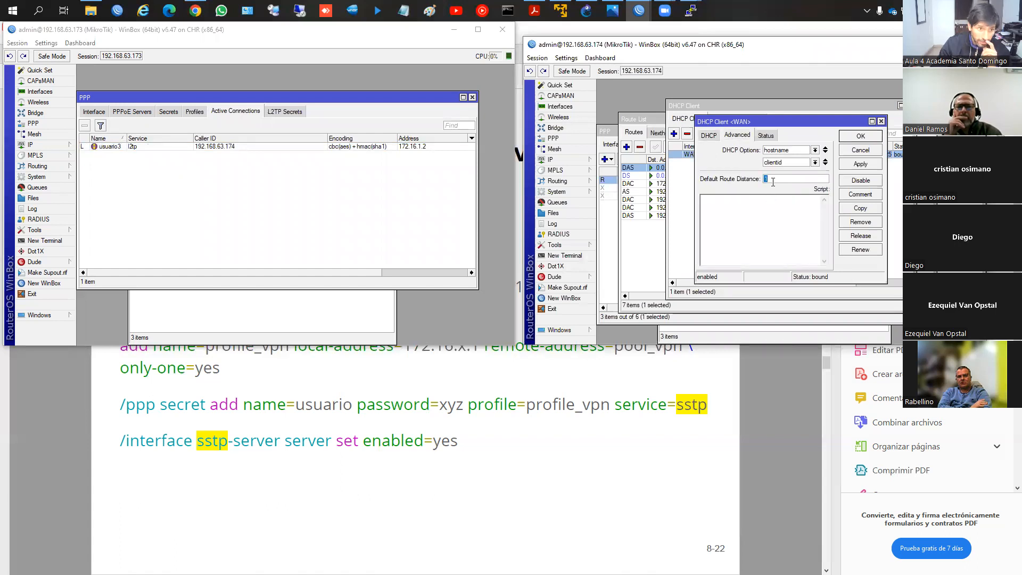
click(862, 163)
click(861, 137)
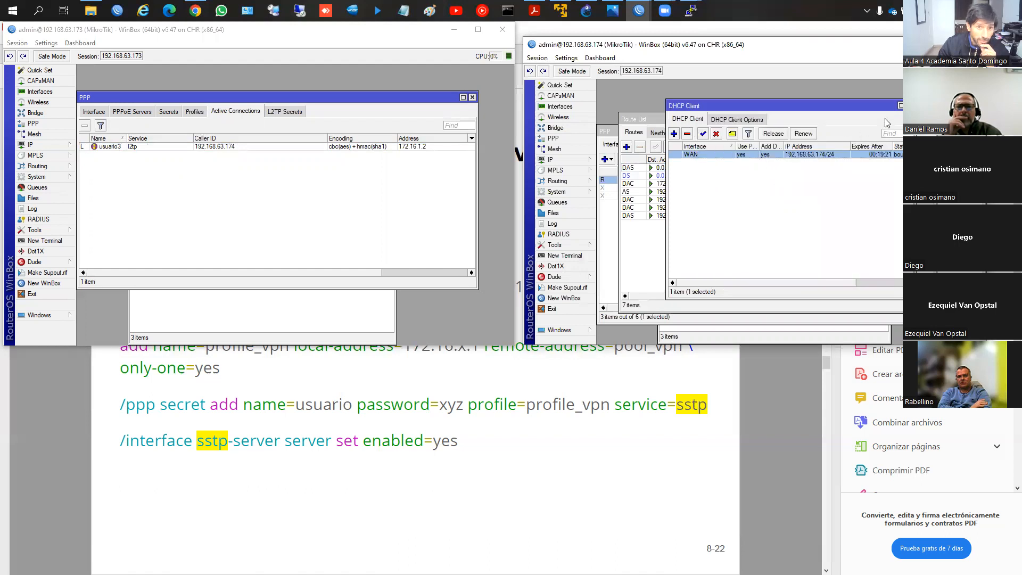
click(910, 105)
click(727, 166)
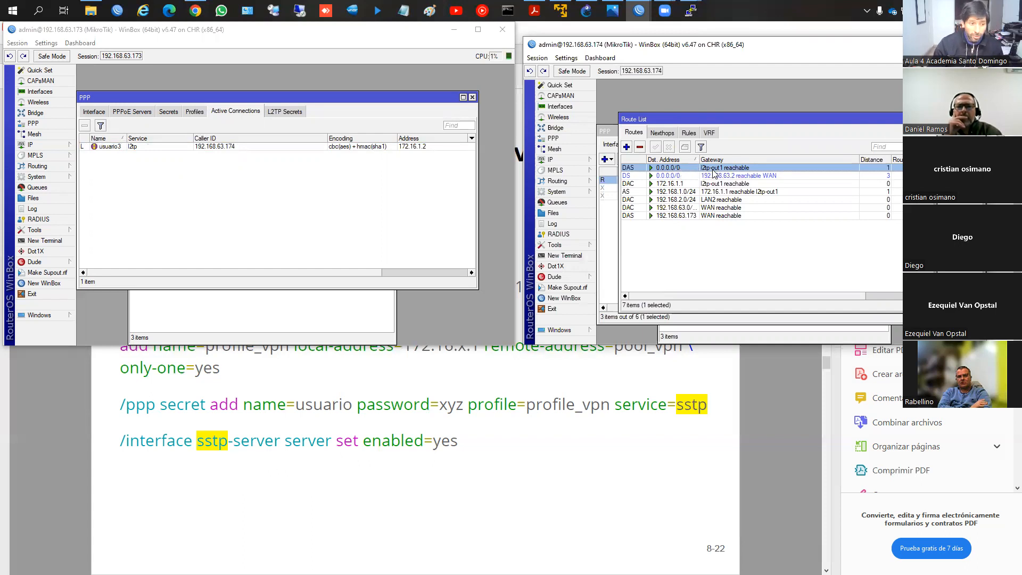
Step: Ping 8.8.8.8 from a new terminal on router 192.168.63.174
click(583, 257)
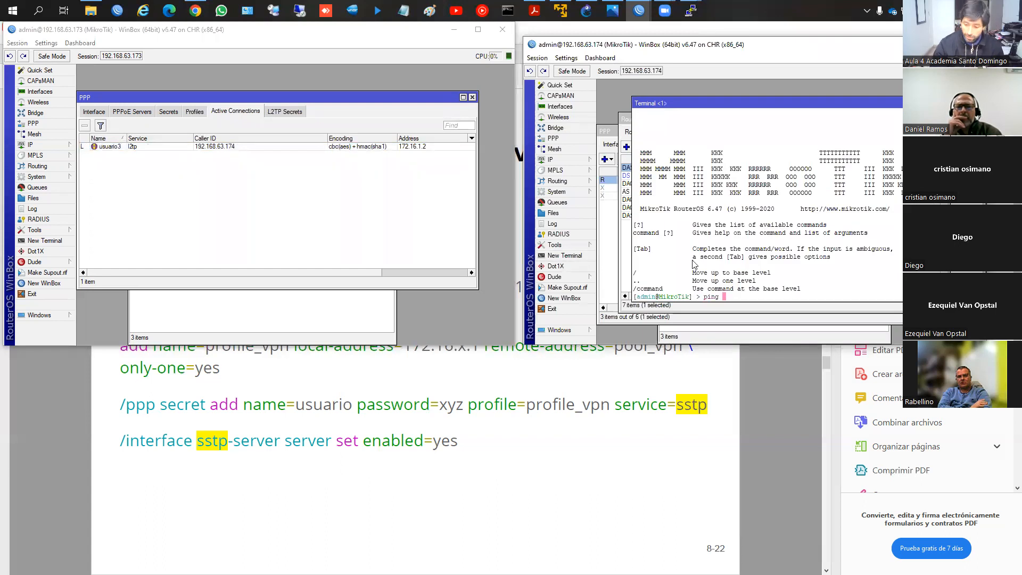
text(ping 8.8.8.8)
key(Return)
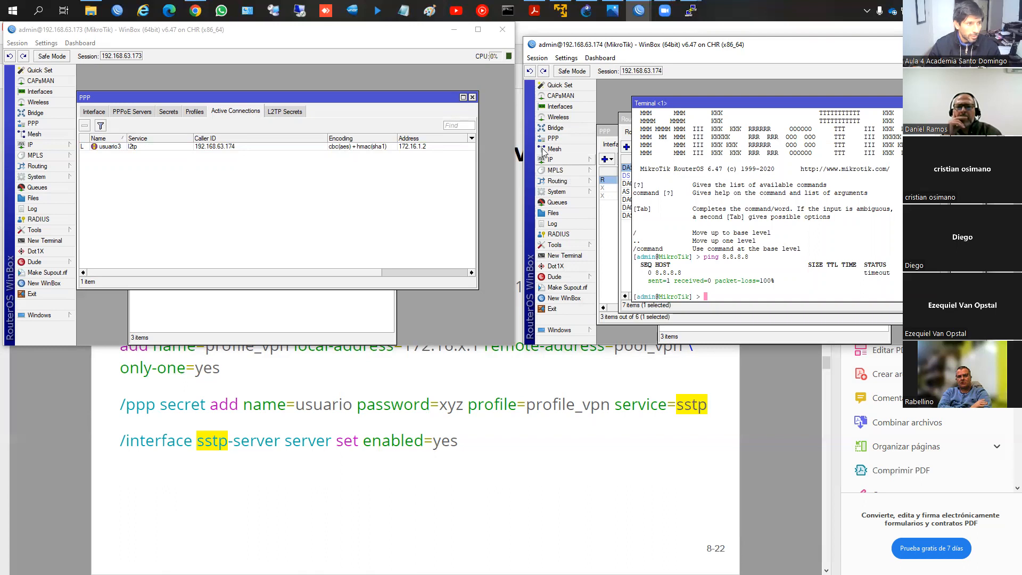
Step: Add a srcnat masquerade rule with out interface WAN to the firewall NAT of router 192.168.63.174
click(567, 160)
click(612, 245)
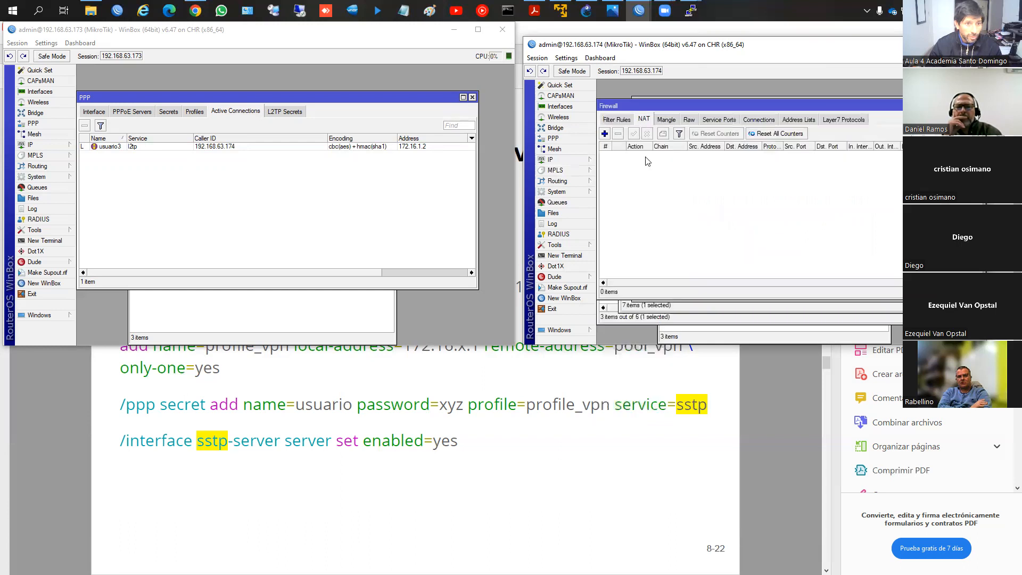
click(604, 134)
click(712, 101)
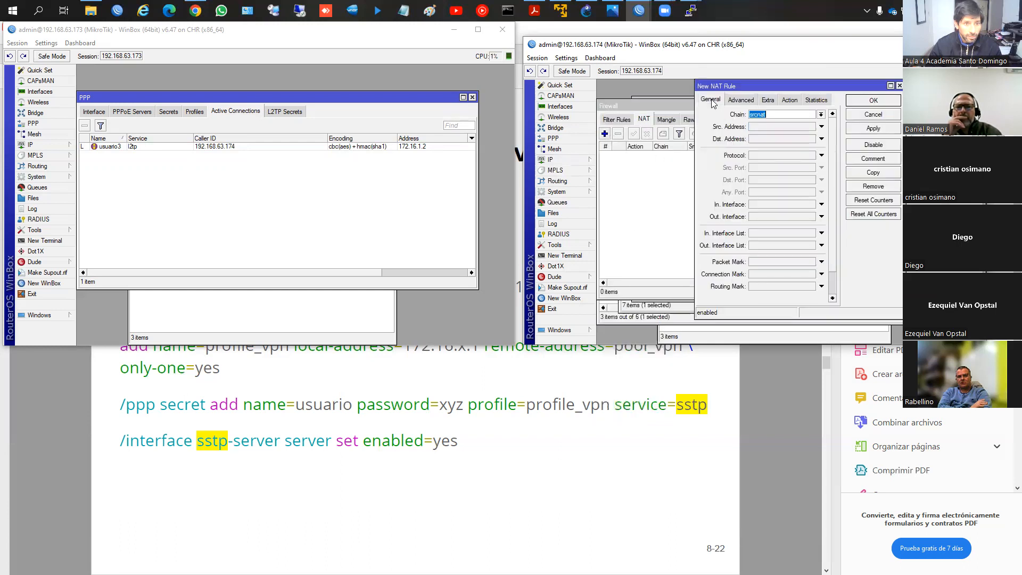
click(762, 216)
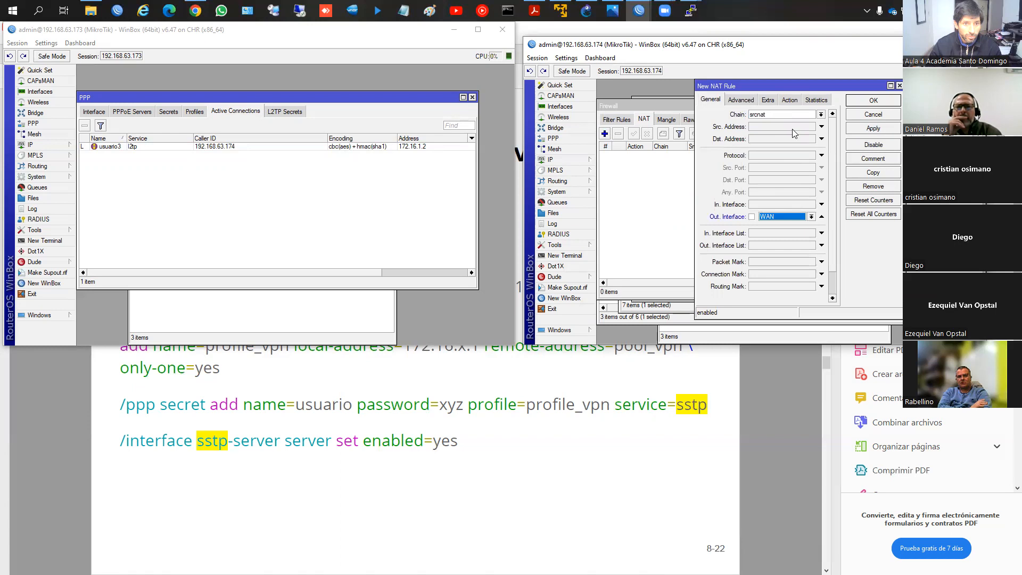
click(789, 100)
click(783, 114)
click(754, 164)
click(873, 129)
click(873, 100)
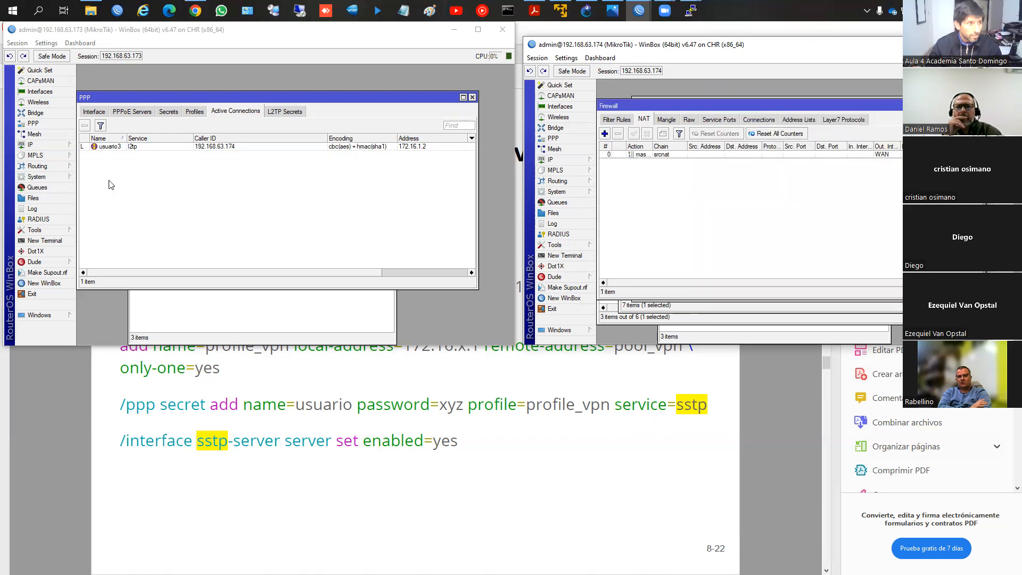
Step: Switch to router 192.168.63.173 and add a srcnat NAT rule with an out interface and the masquerade action
click(47, 145)
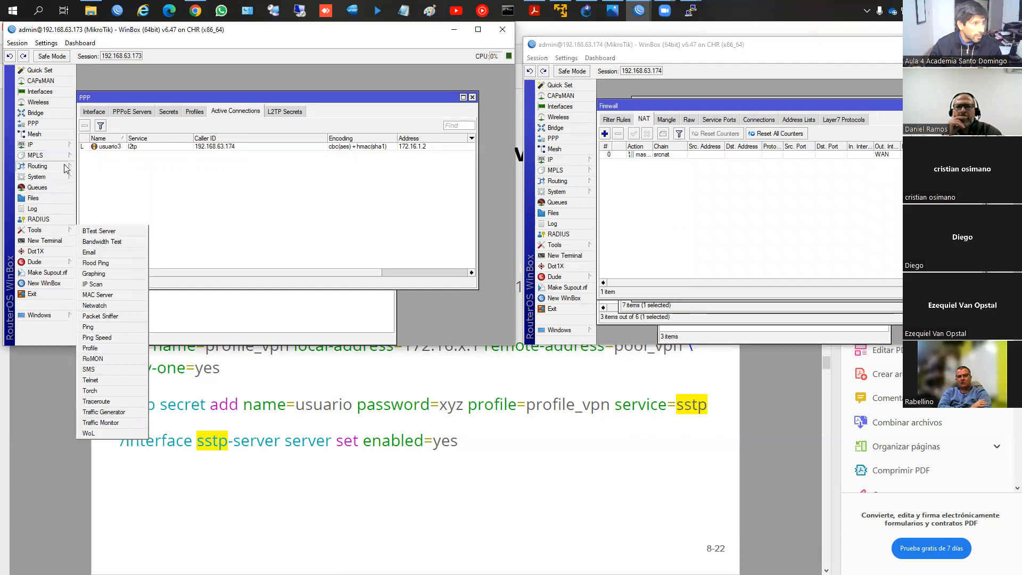
click(92, 232)
click(156, 165)
click(116, 179)
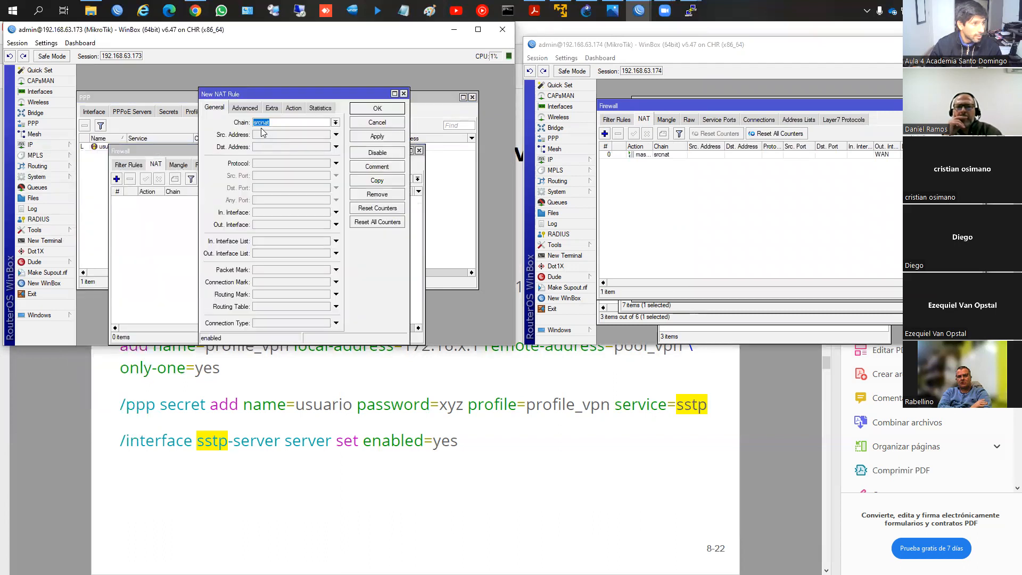
click(263, 225)
click(294, 108)
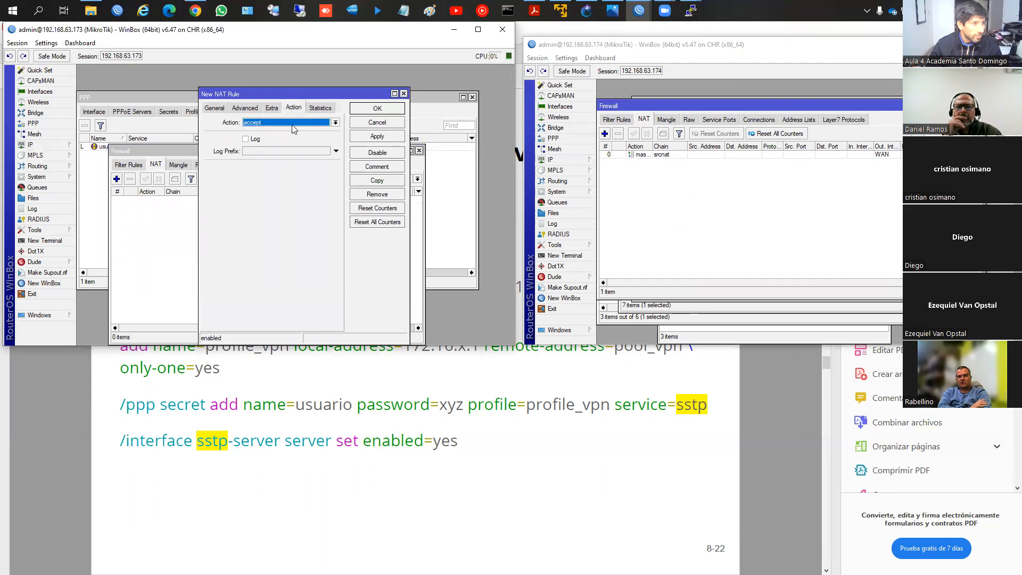
click(335, 123)
click(287, 172)
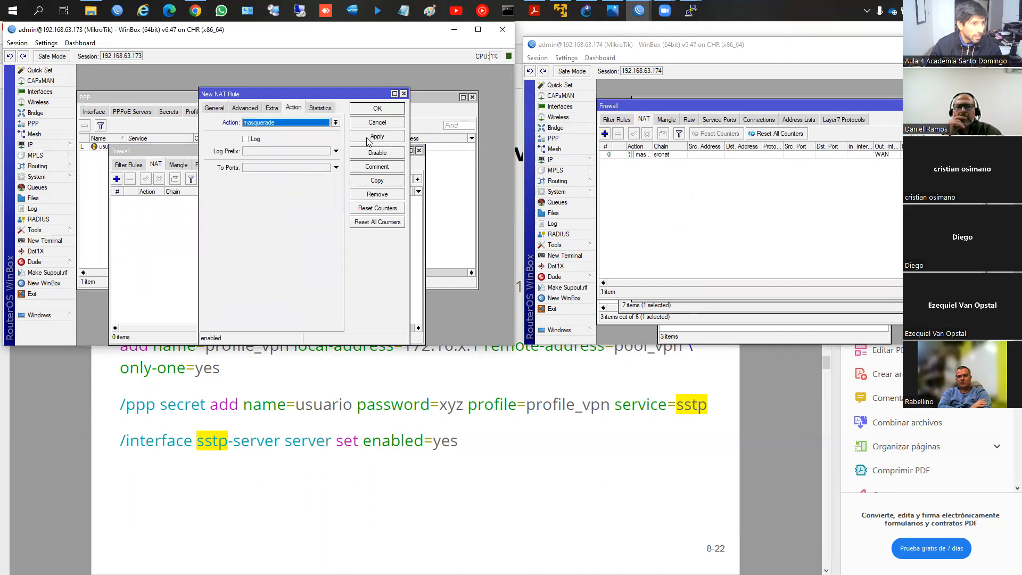
click(377, 108)
Step: Ping 8.8.8.8 from a new terminal on router 192.168.63.173, and stop the ping
click(48, 242)
text(ping 8.8.8.8)
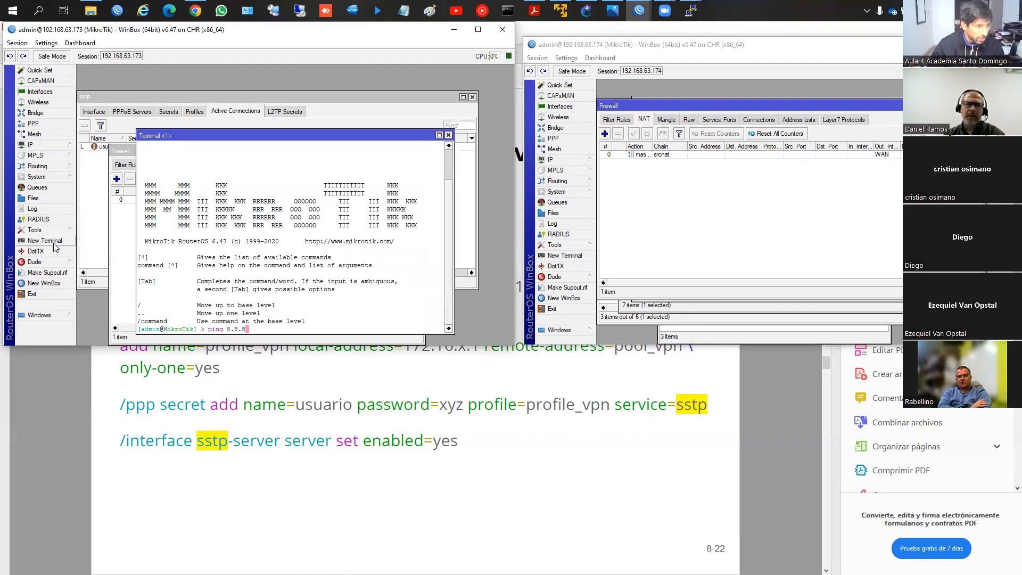
key(Return)
key(ctrl+c)
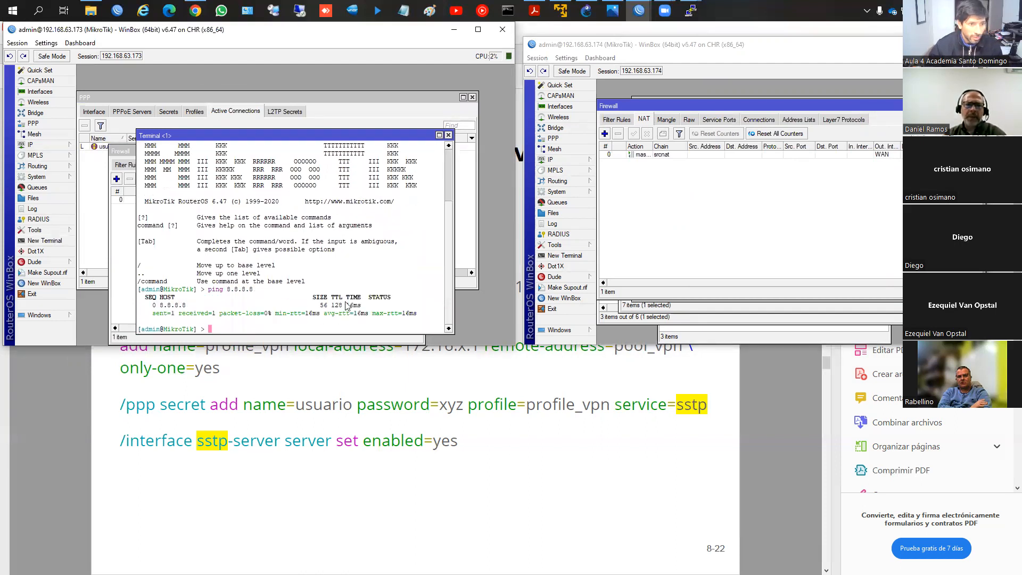
Step: Repeat the ping to 8.8.8.8 from another new terminal on router 192.168.63.174, and stop it
click(587, 260)
text(ping)
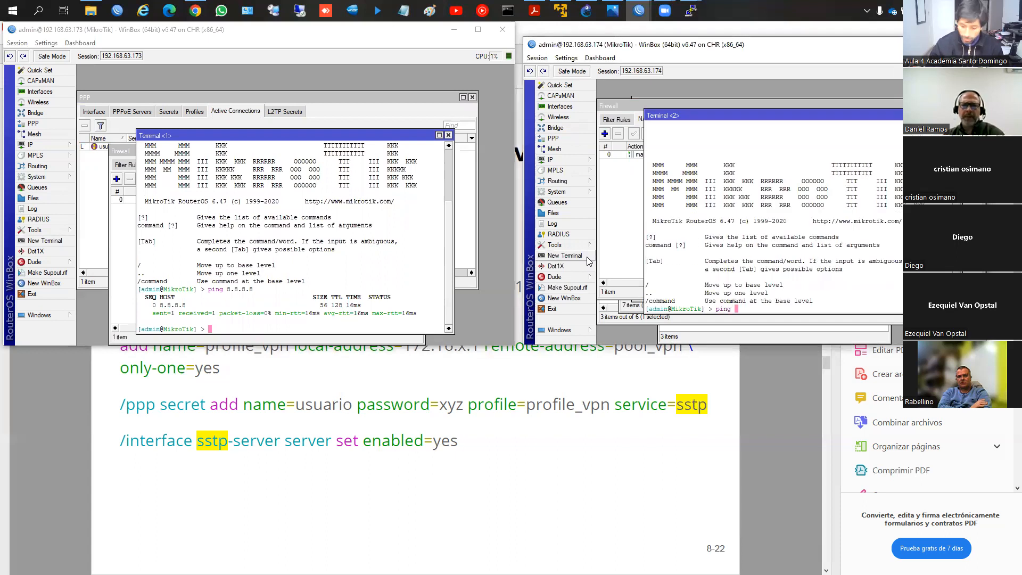
text( 8.8.8.8)
key(Return)
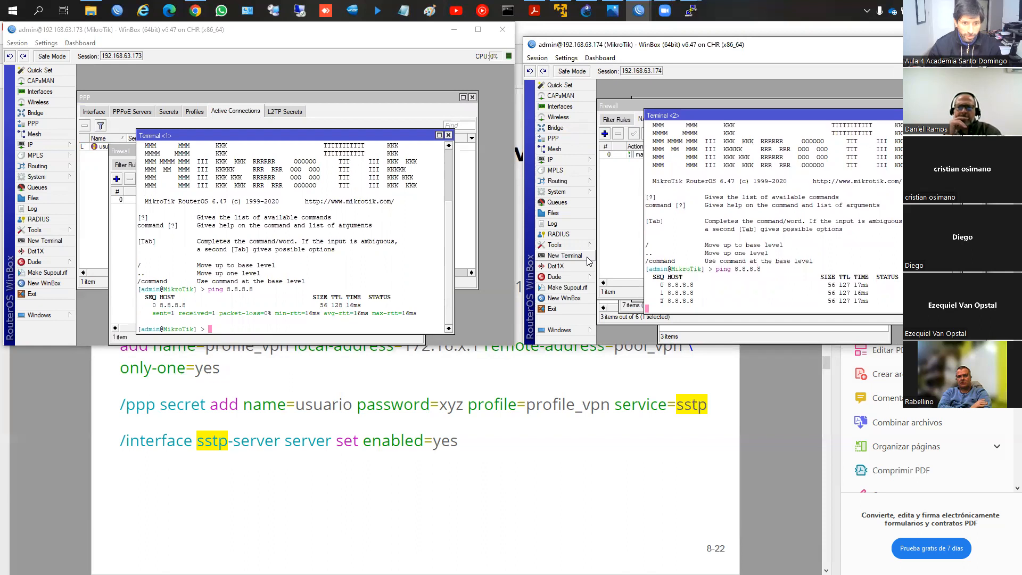
key(ctrl+c)
Step: Trace the route to 8.8.8.8 with the tool traceroute command on router 192.168.63.174
text(tr)
key(Tab)
key(BackSpace)
key(BackSpace)
key(BackSpace)
key(BackSpace)
key(BackSpace)
key(BackSpace)
key(BackSpace)
key(BackSpace)
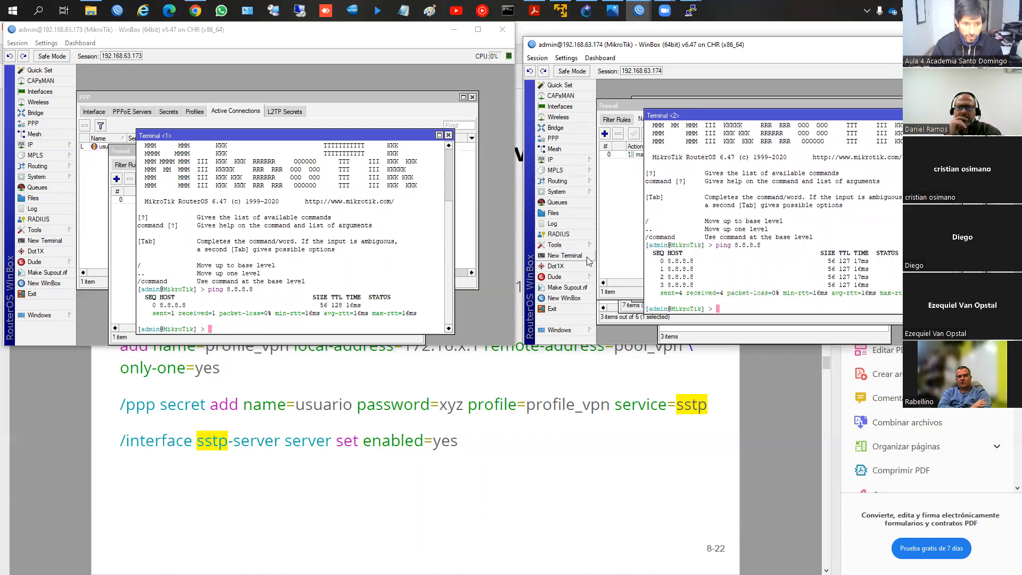
text(tool traceroute 8.8.8.8)
key(Return)
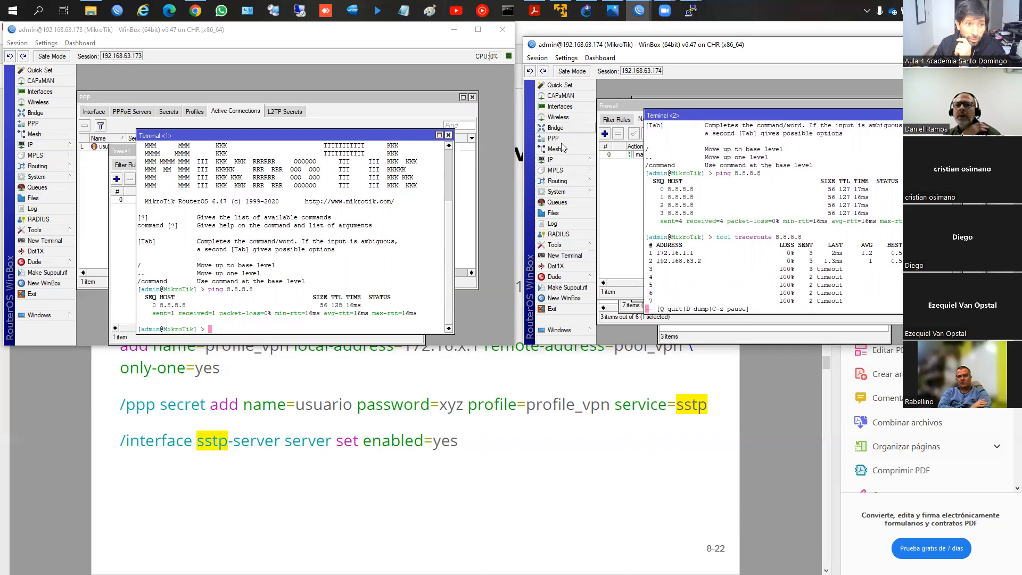
Step: Examine the WAN default route in the route list and the default route distance of the WAN DHCP client
click(553, 161)
click(612, 321)
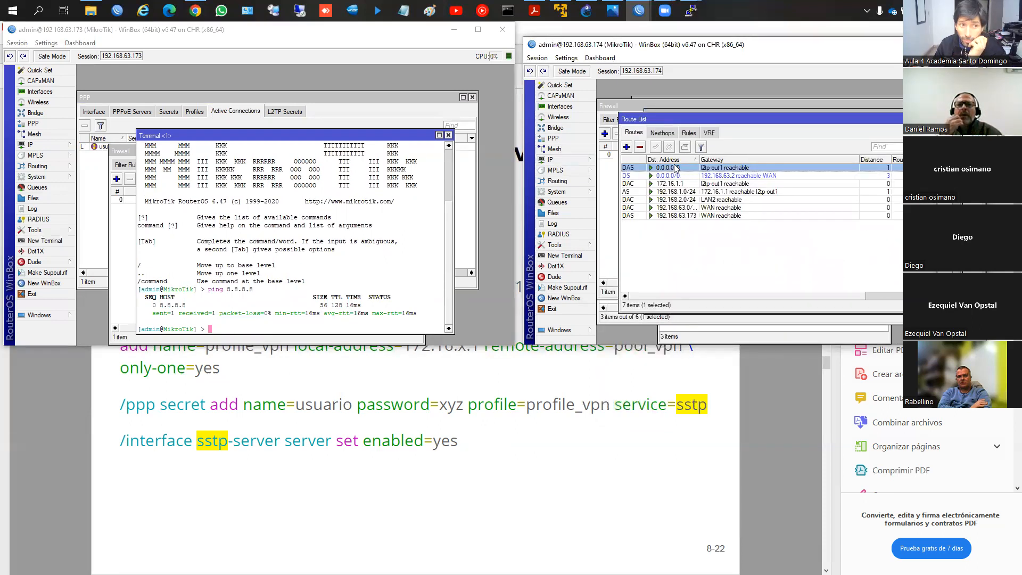
click(702, 176)
click(553, 160)
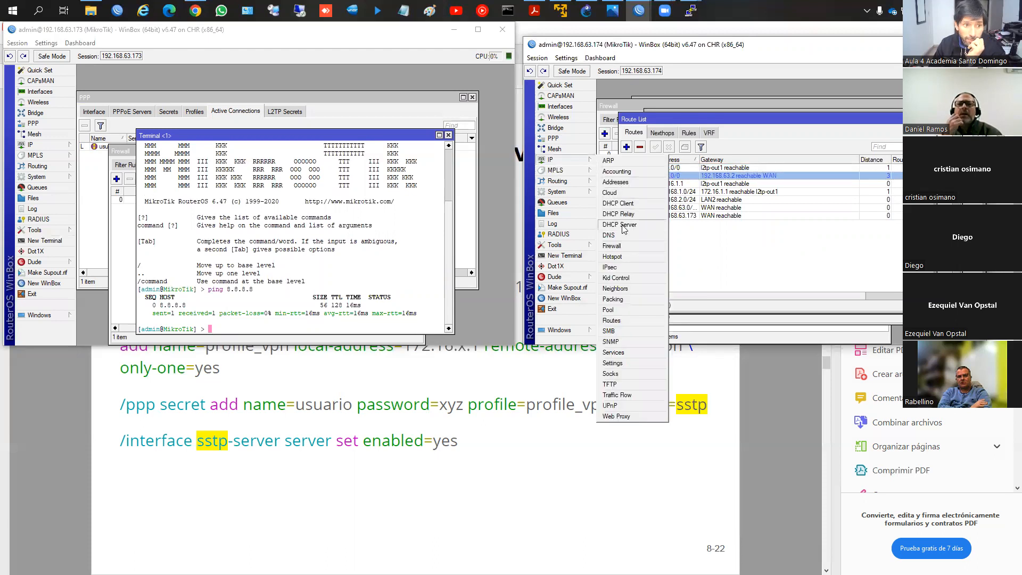
click(618, 204)
double_click(724, 155)
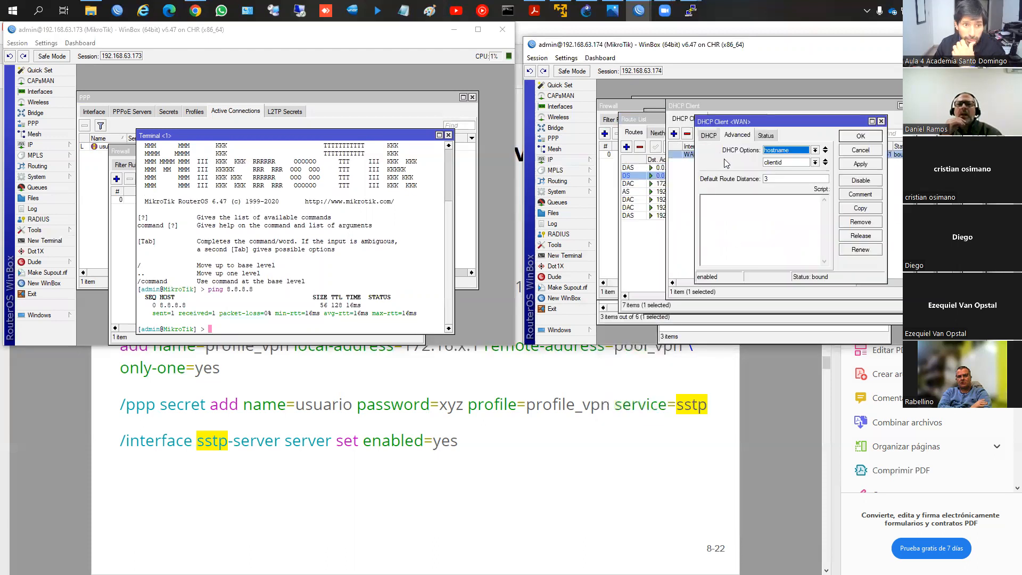
click(785, 178)
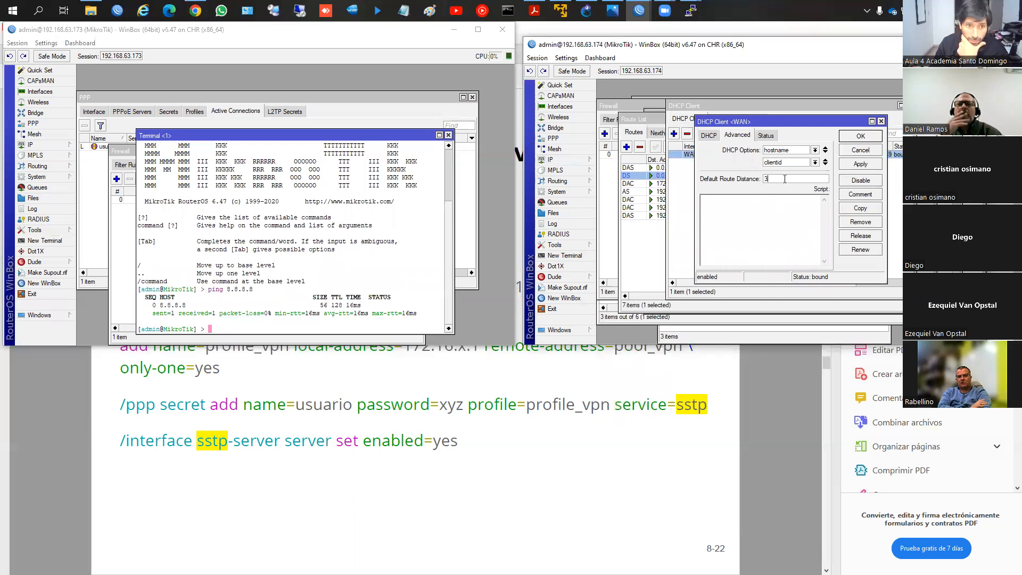
key(Return)
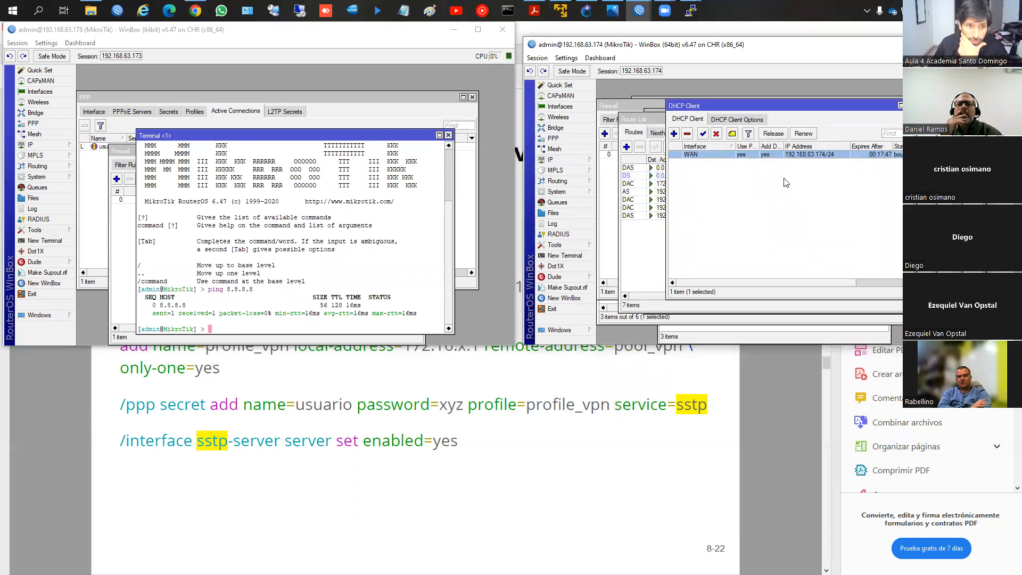
Step: Stop the running traceroute in the second terminal of router 192.168.63.174, and trace the route to 8.8.8.8 two more times
click(620, 236)
click(687, 334)
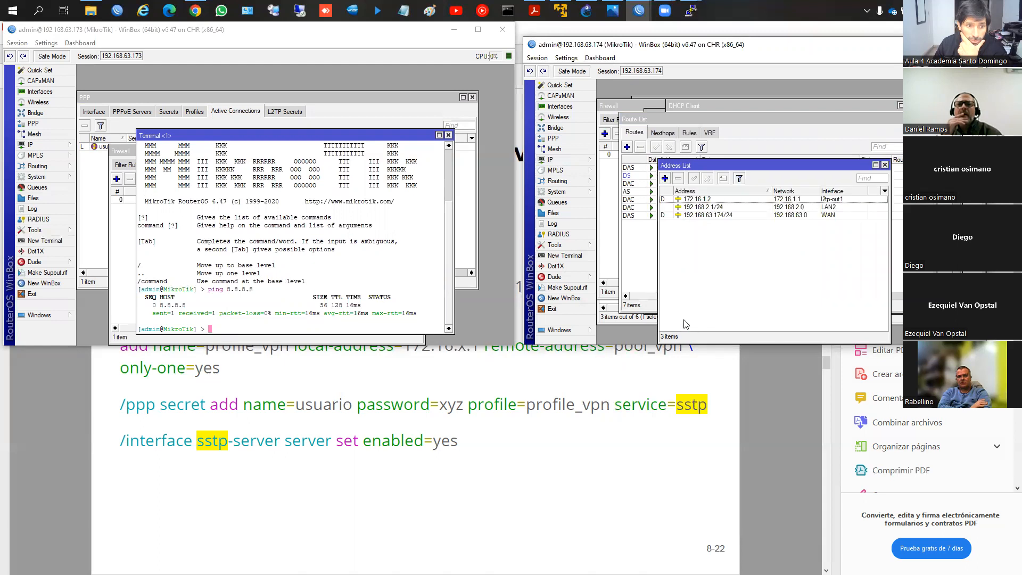
click(630, 318)
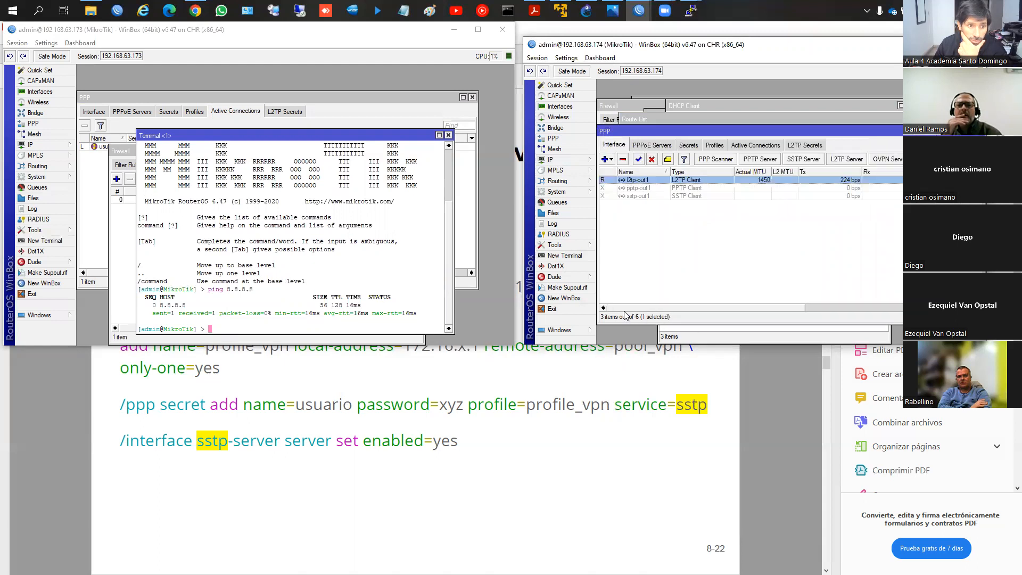
click(564, 328)
click(623, 382)
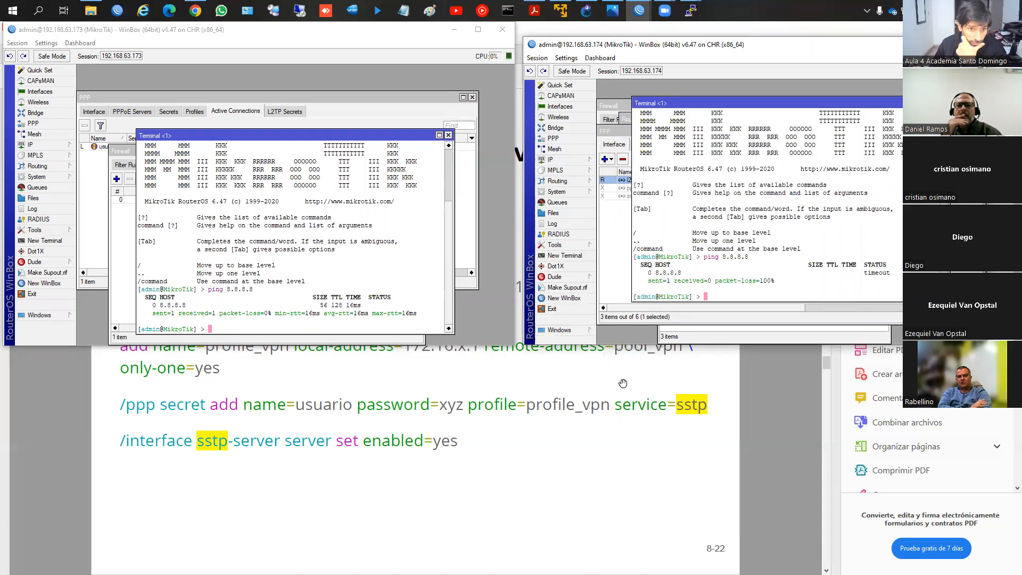
click(601, 309)
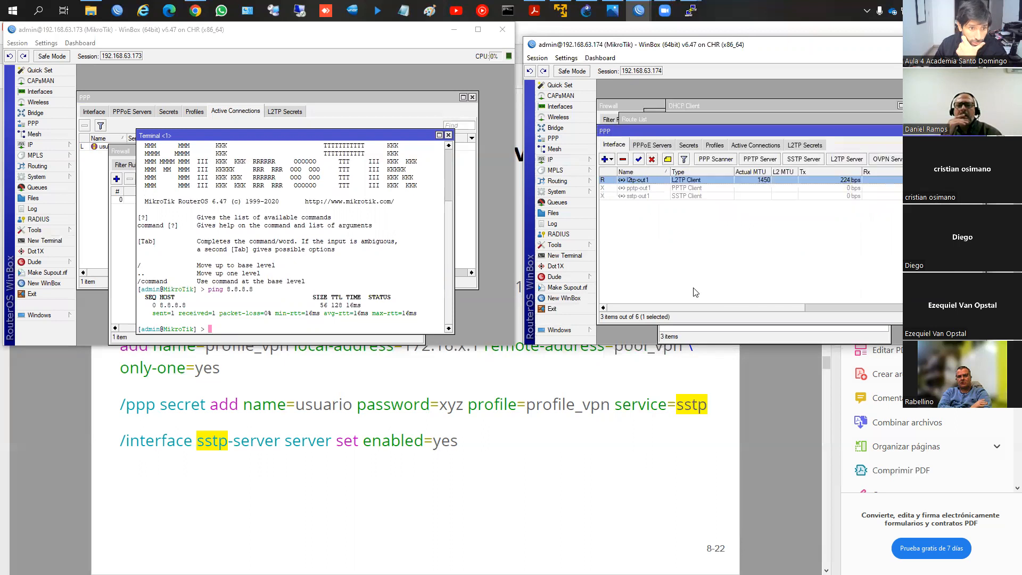
click(567, 329)
click(623, 384)
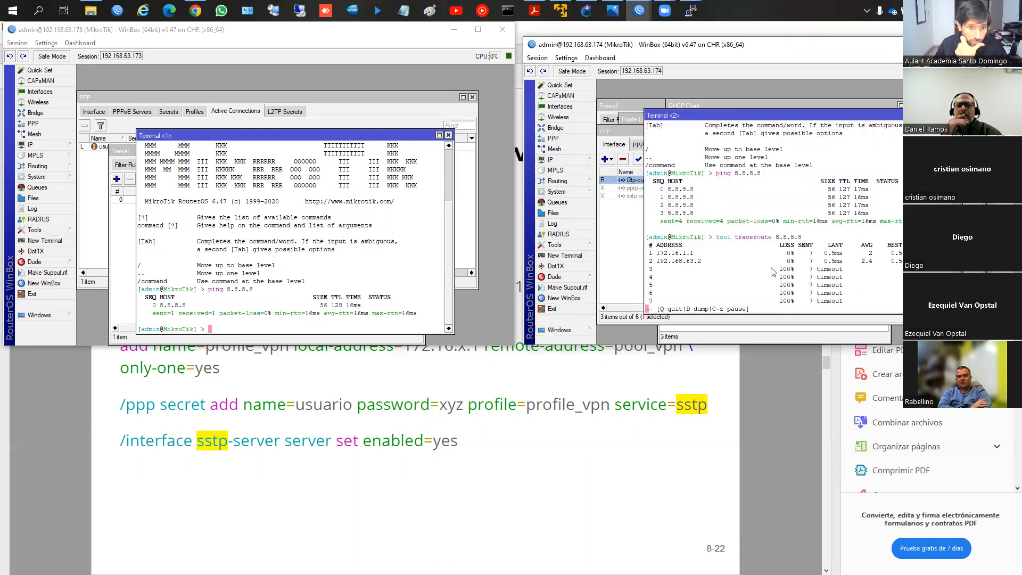
key(q)
key(Up)
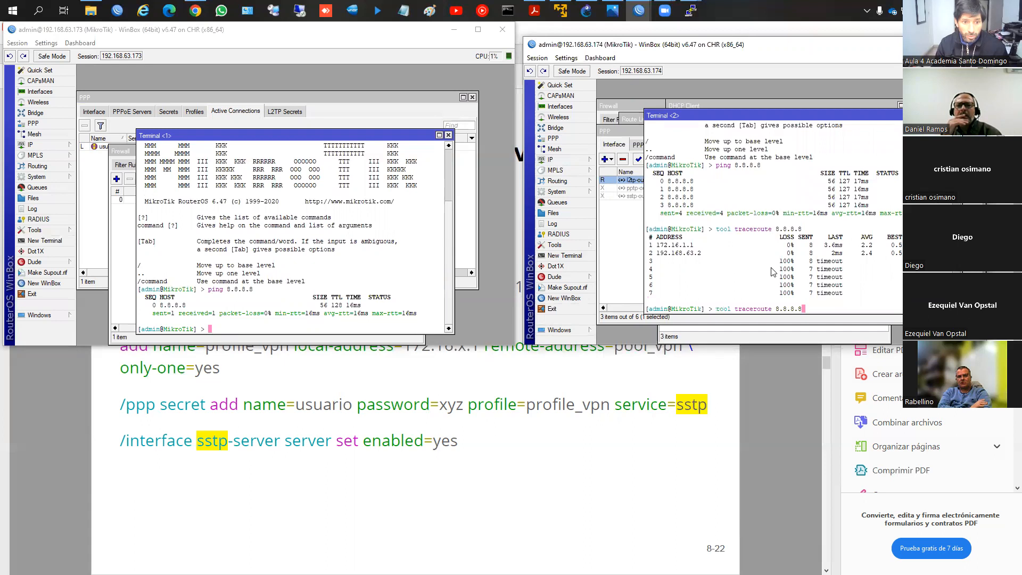
key(Return)
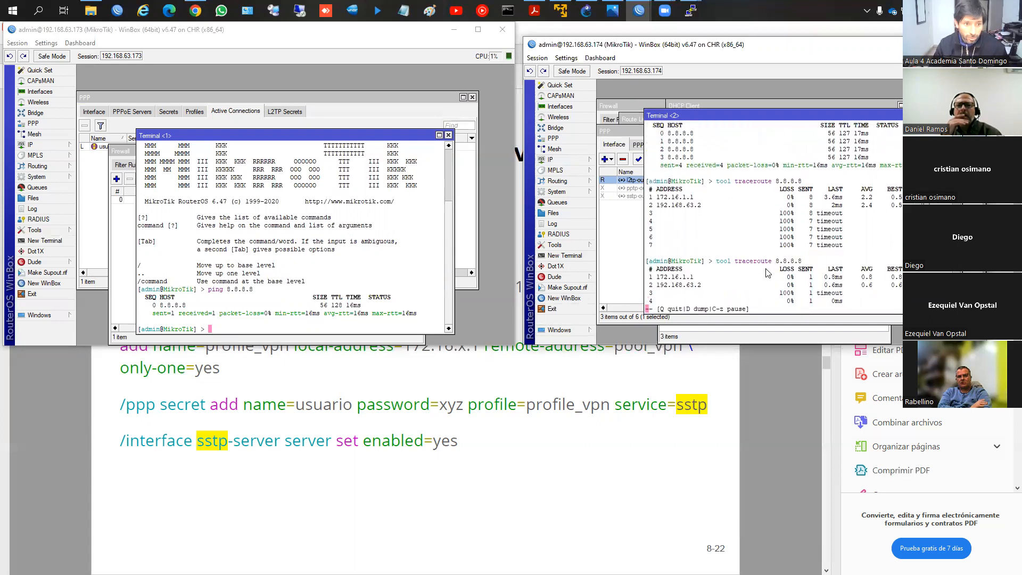
key(q)
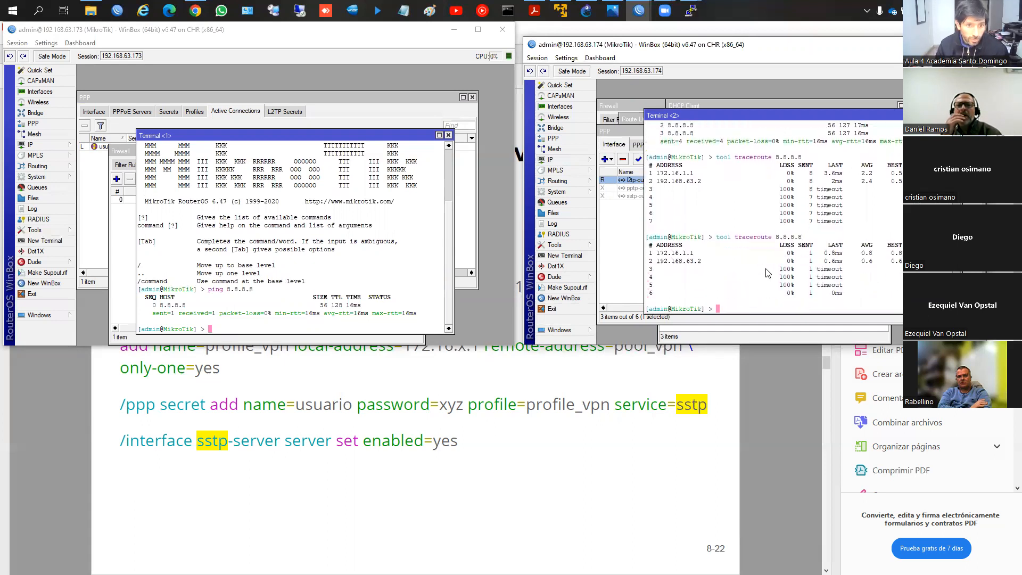
key(Up)
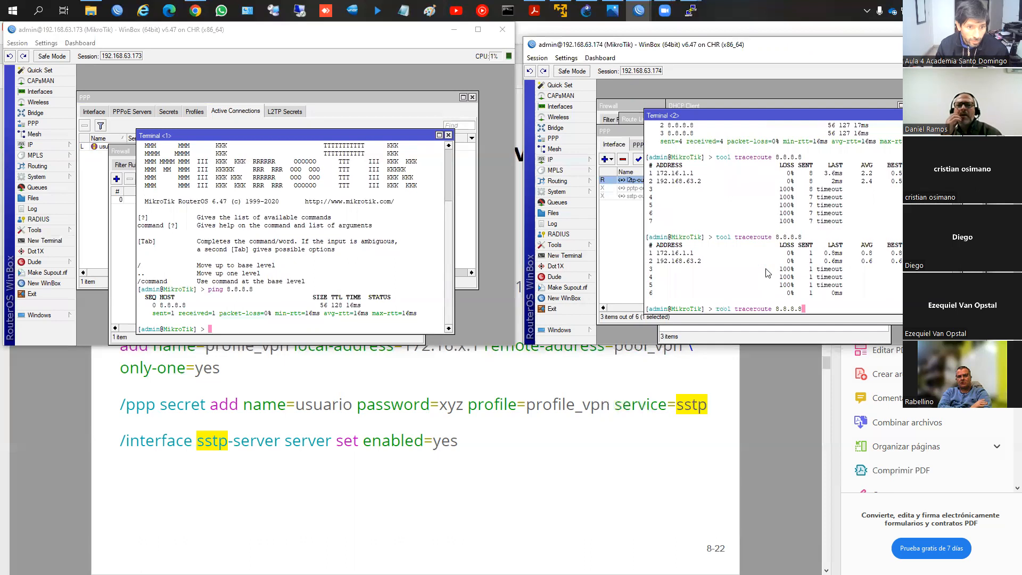
key(Return)
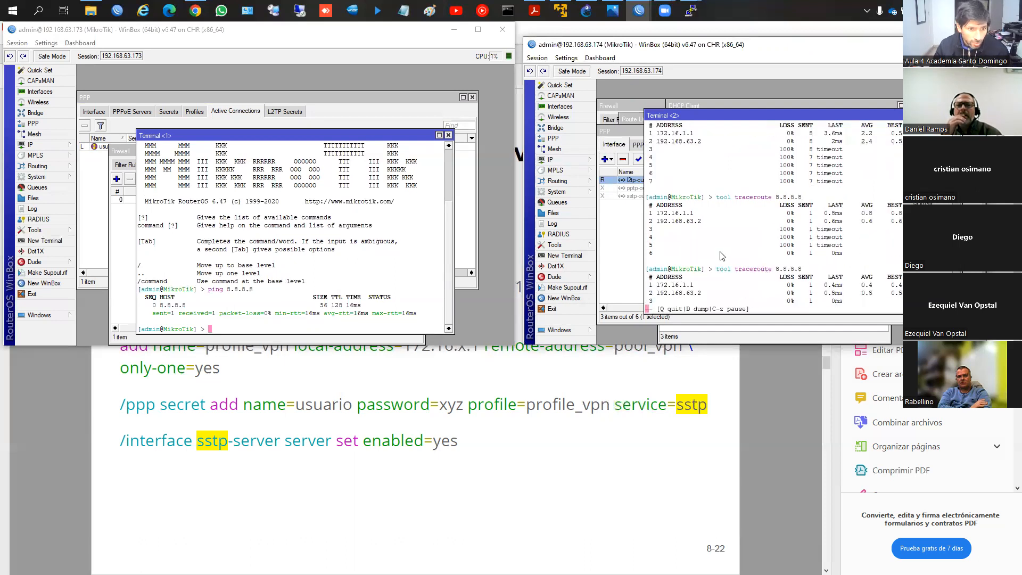
Step: Examine the default route through l2tp-out1 in the route list of router 192.168.63.174
click(626, 256)
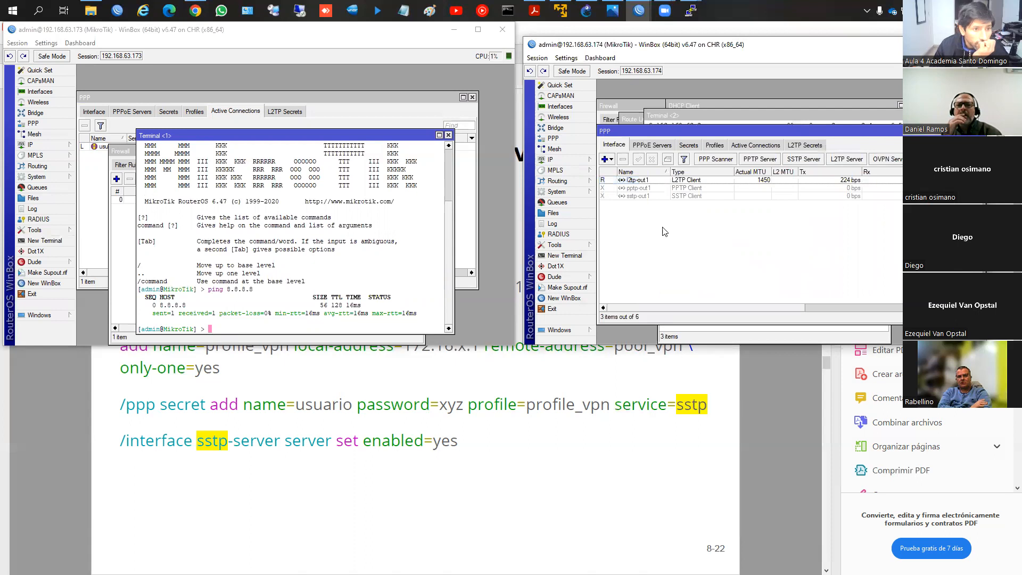
click(579, 161)
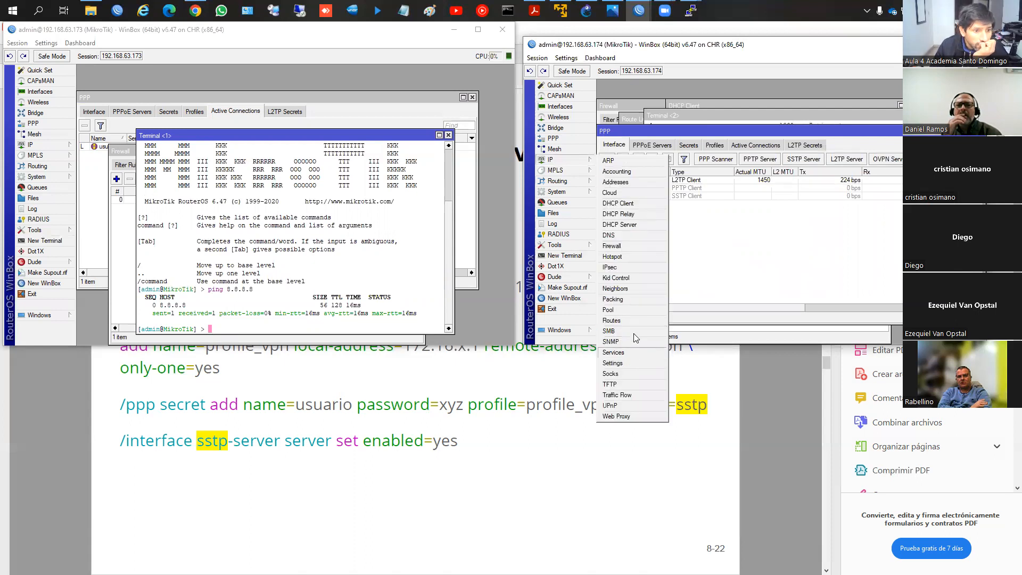
click(638, 320)
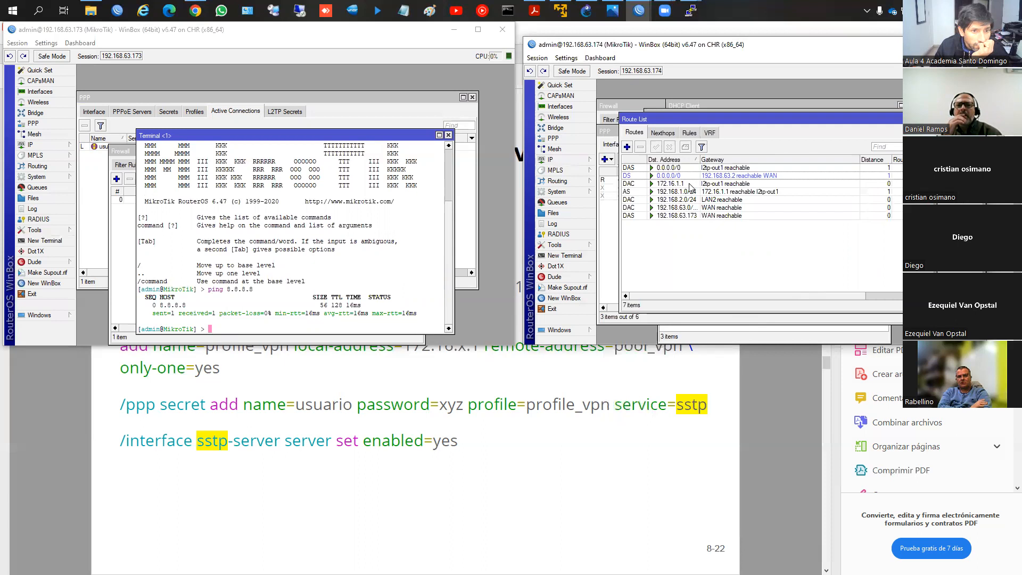
click(680, 168)
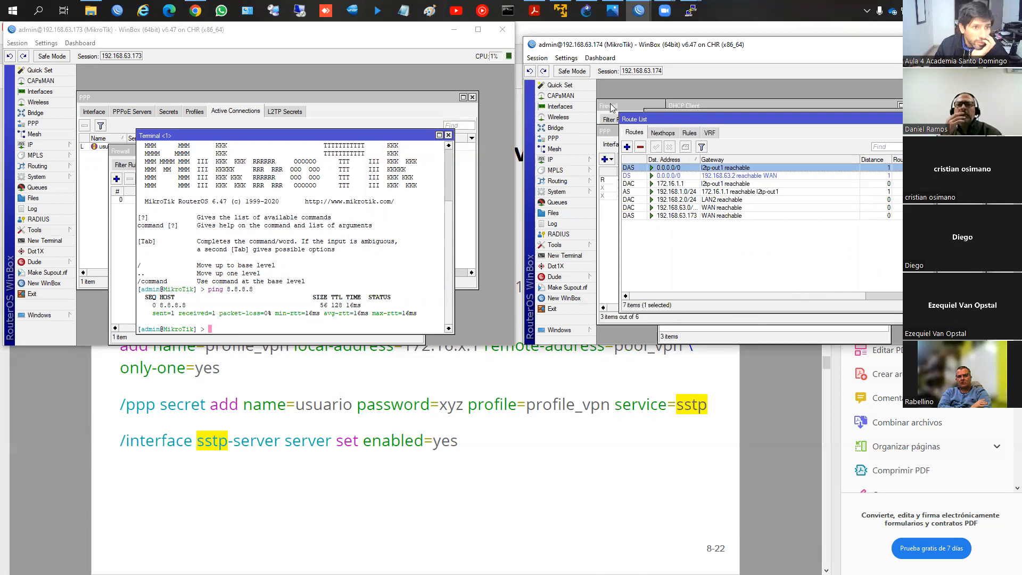
Step: Set the default route distance of the l2tp-out1 L2TP client to 2 and save the interface
click(554, 138)
click(682, 180)
double_click(682, 180)
double_click(754, 293)
text(2)
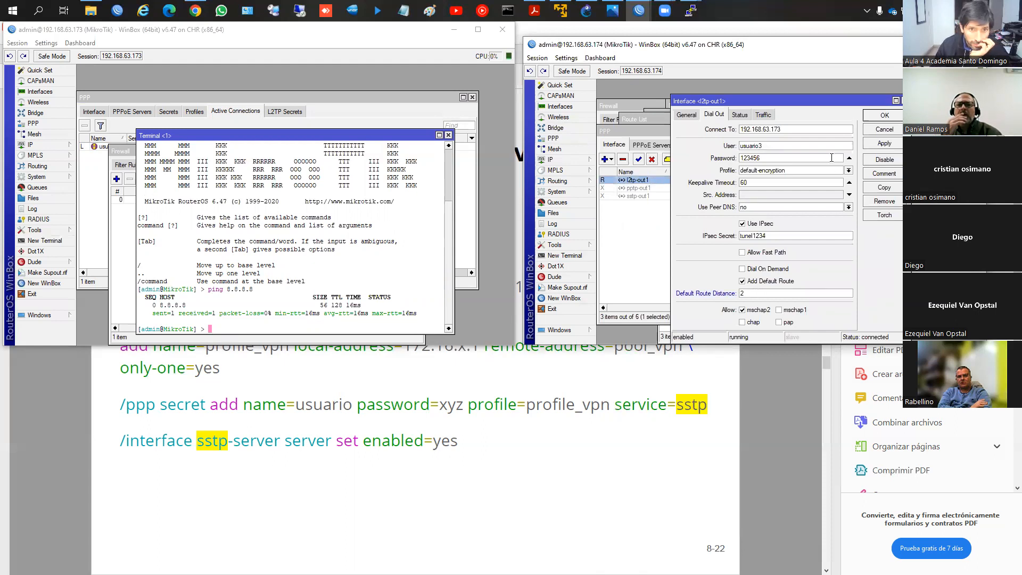
click(883, 116)
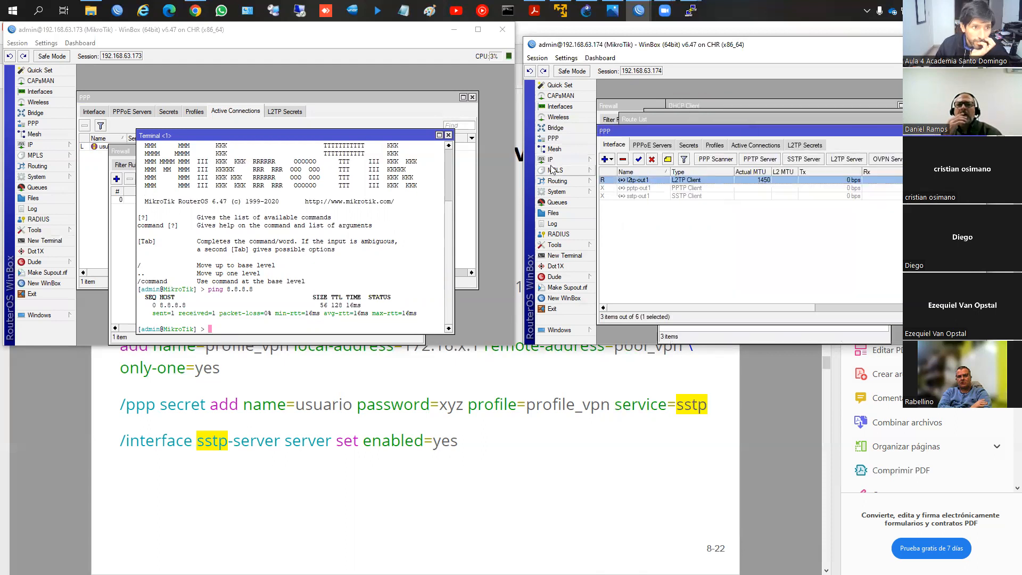
Step: Check in the route list which default route is active and compare the distances of the WAN and l2tp-out1 routes
click(551, 159)
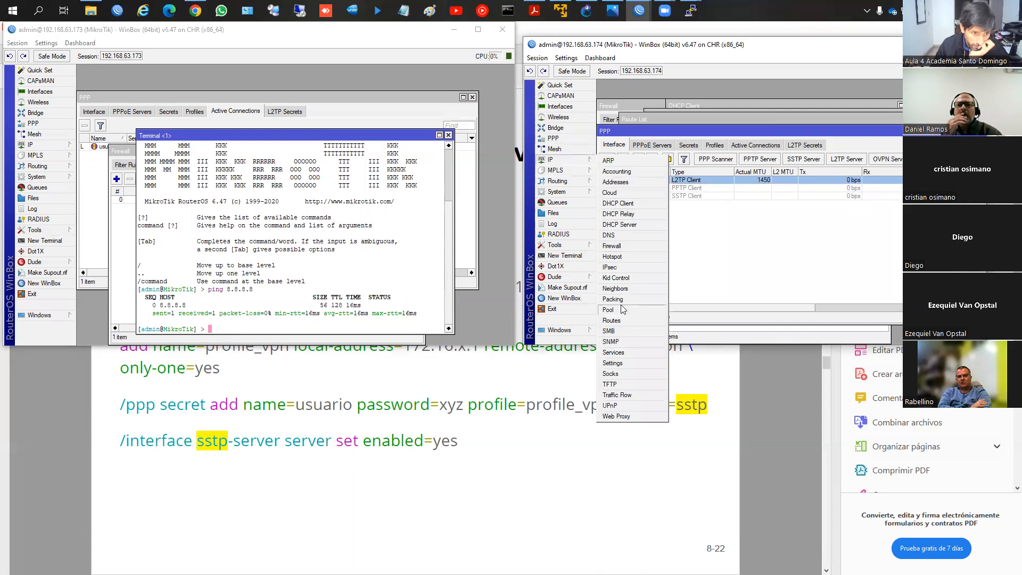
click(612, 320)
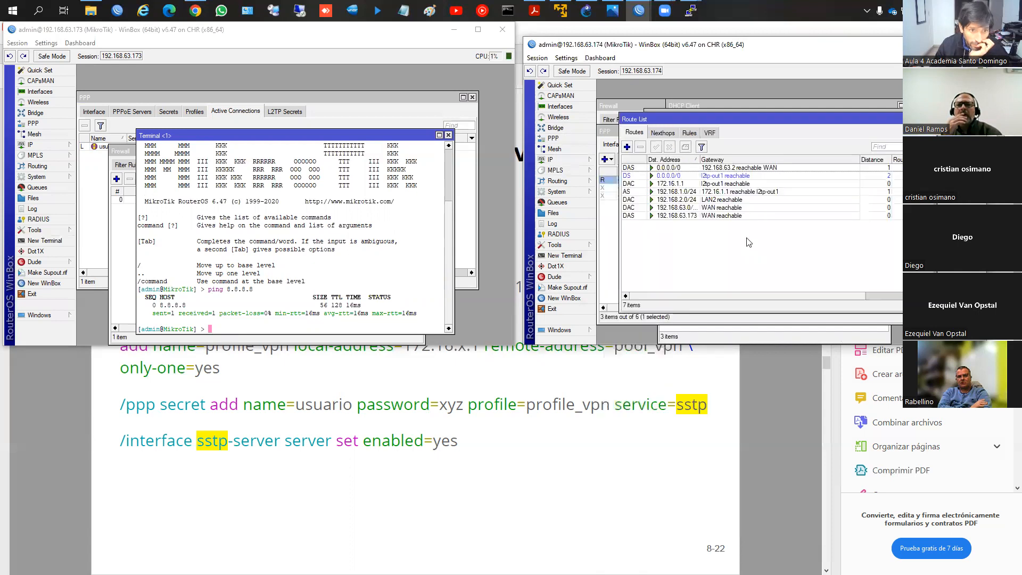
click(688, 168)
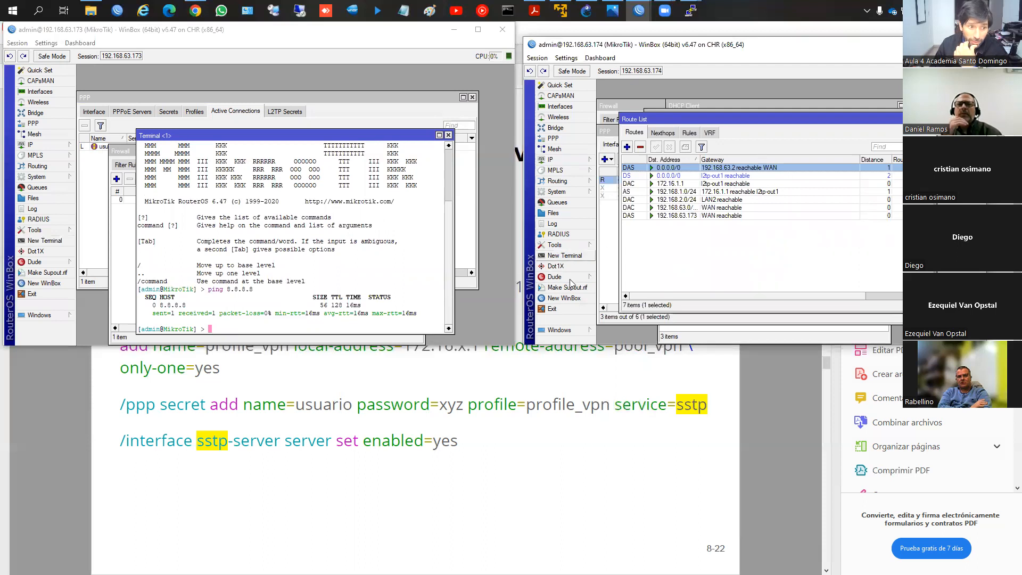
Step: Stop the traceroute in the second terminal, trace the route to 8.8.8.8 again, and close the terminal
click(567, 331)
click(631, 384)
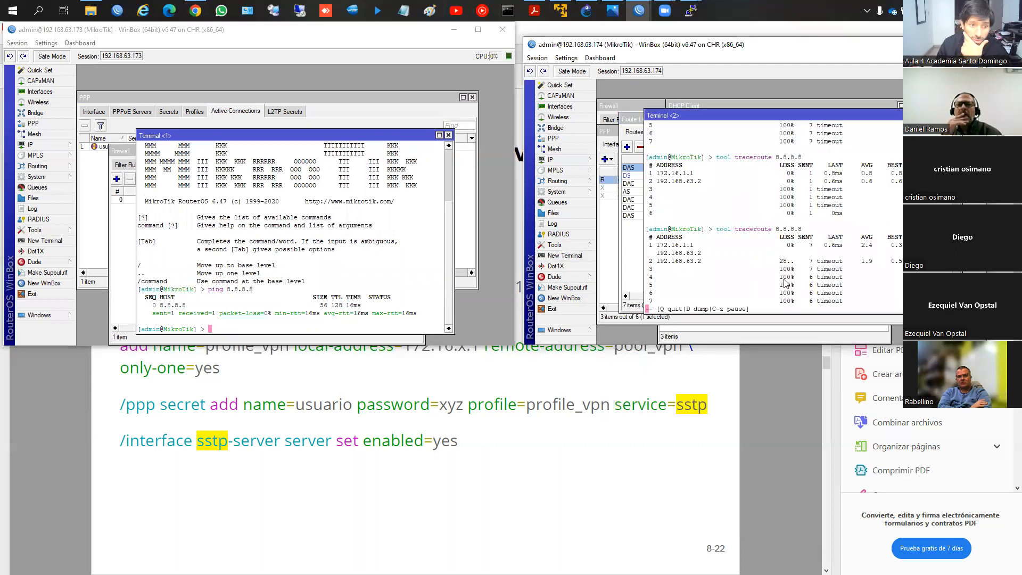
key(ctrl+c)
key(ctrl+x)
key(Up)
key(Return)
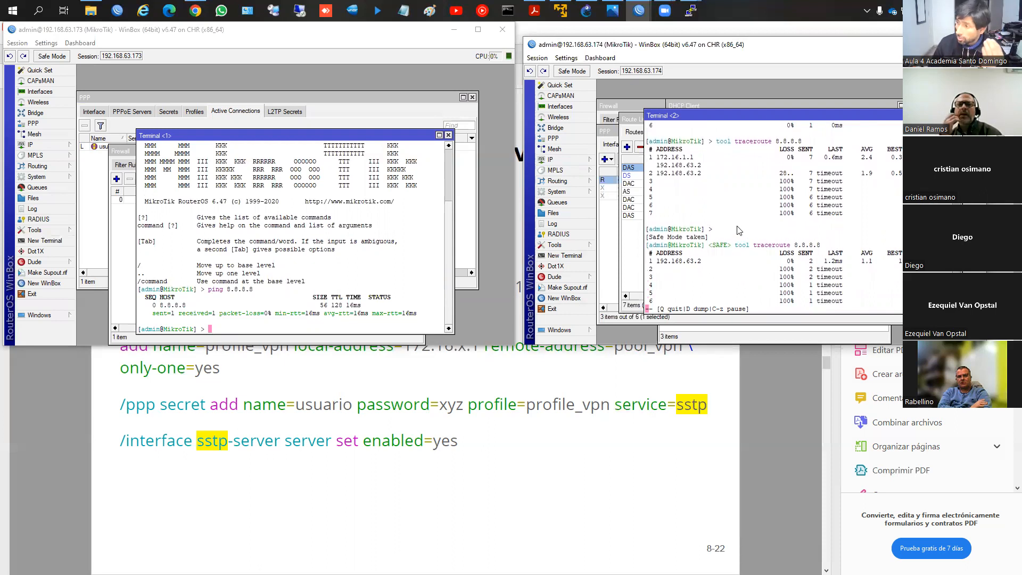
click(957, 116)
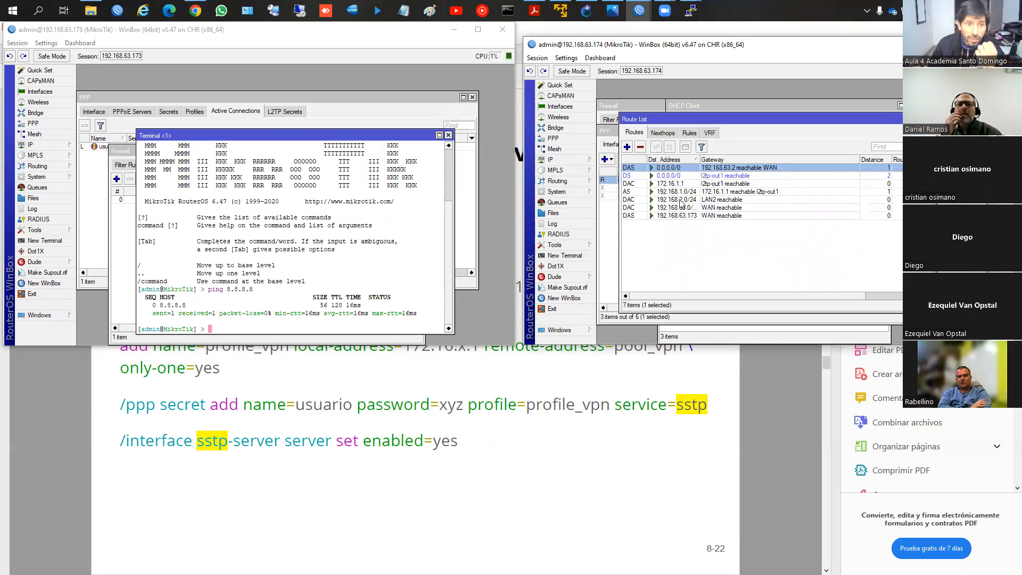
Step: Turn off Add Default Route for the l2tp-out1 L2TP client and apply the change
click(611, 224)
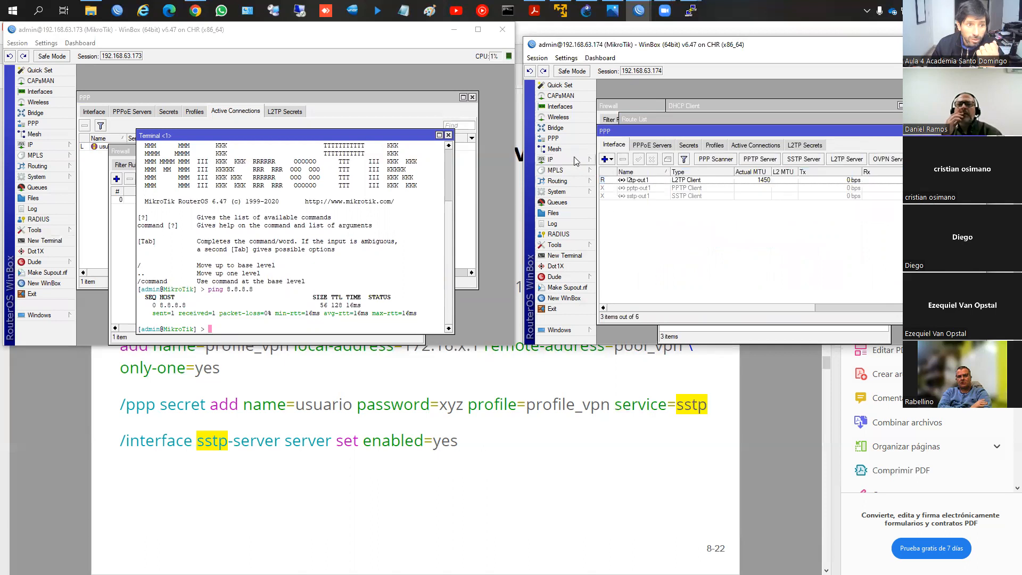
double_click(638, 181)
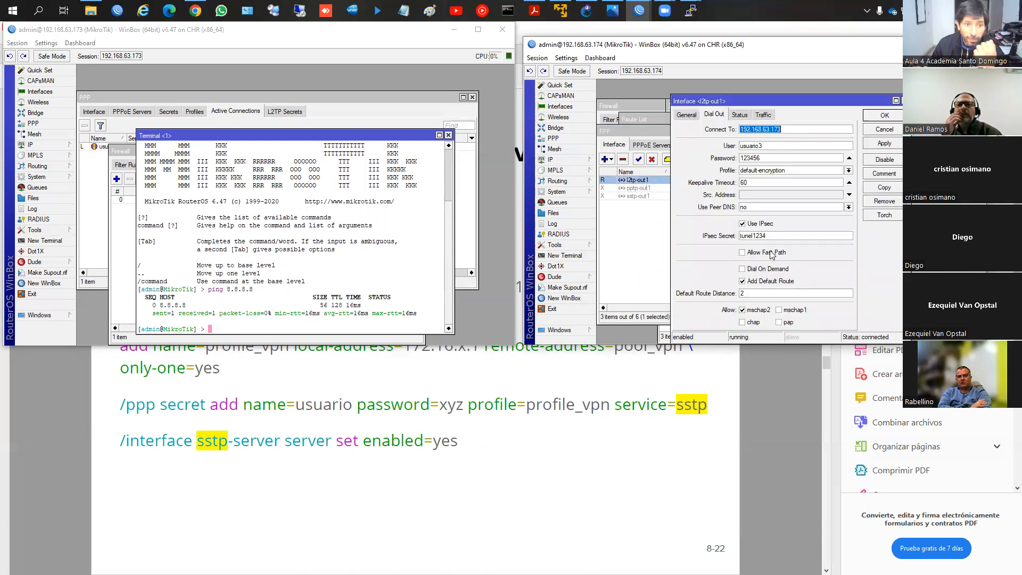
click(761, 282)
click(877, 145)
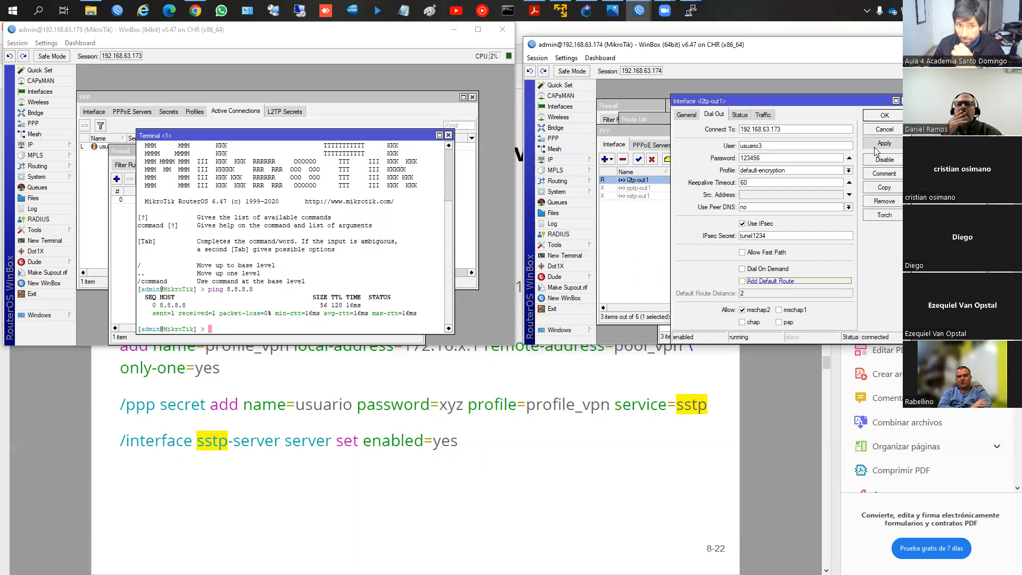
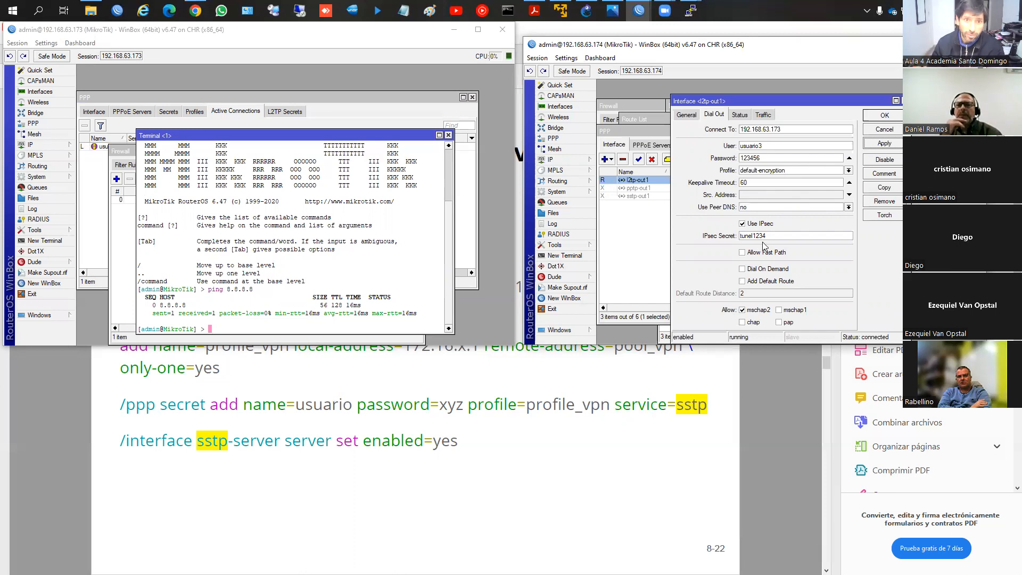
Step: Save the l2tp-out1 client settings and disable the l2tp-out1 interface on router 192.168.63.174
click(884, 115)
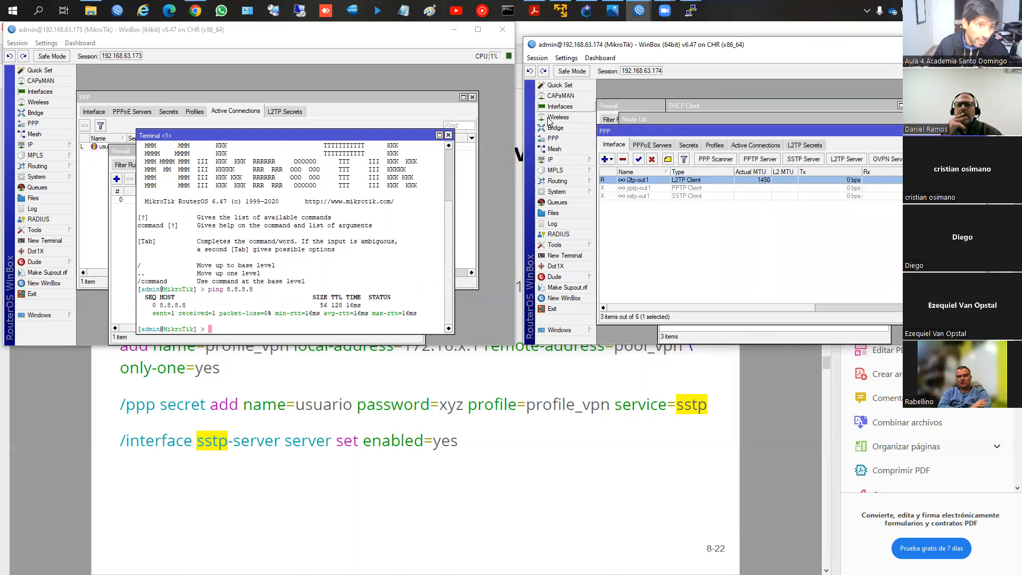
click(651, 160)
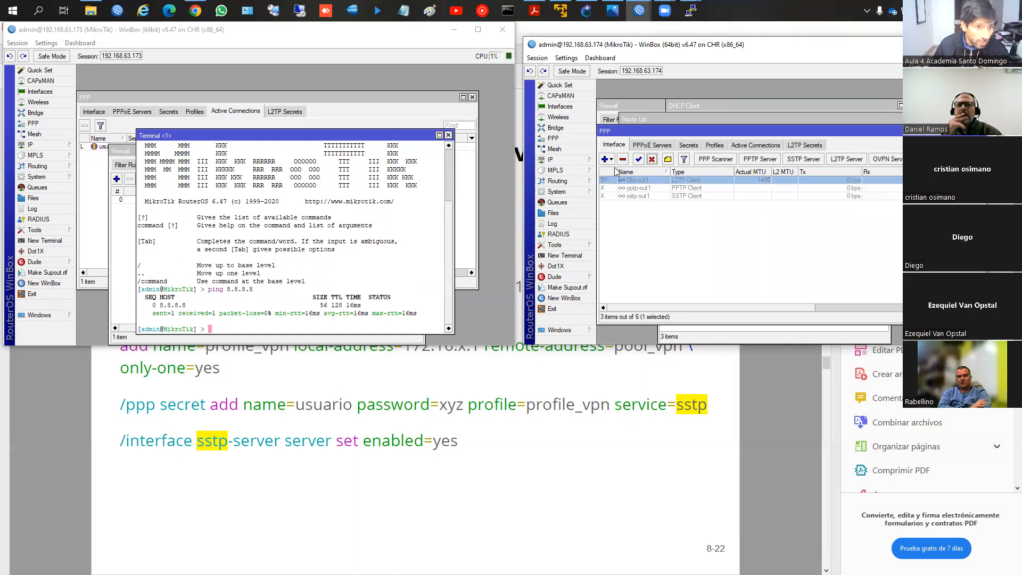
Step: Add a new PPP secret named usuario4 on router 192.168.63.173 and enter its password
click(104, 232)
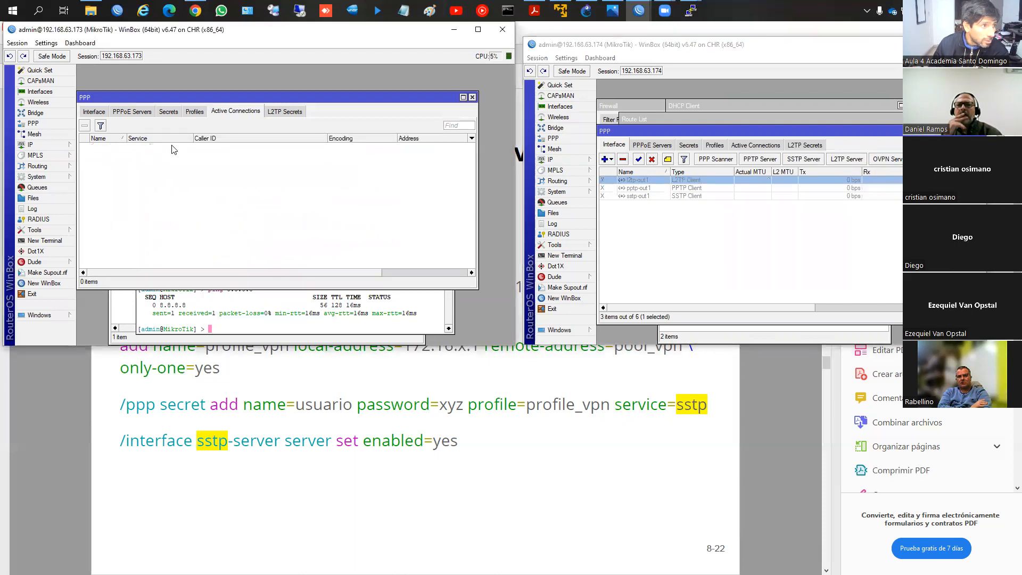
click(194, 111)
click(168, 111)
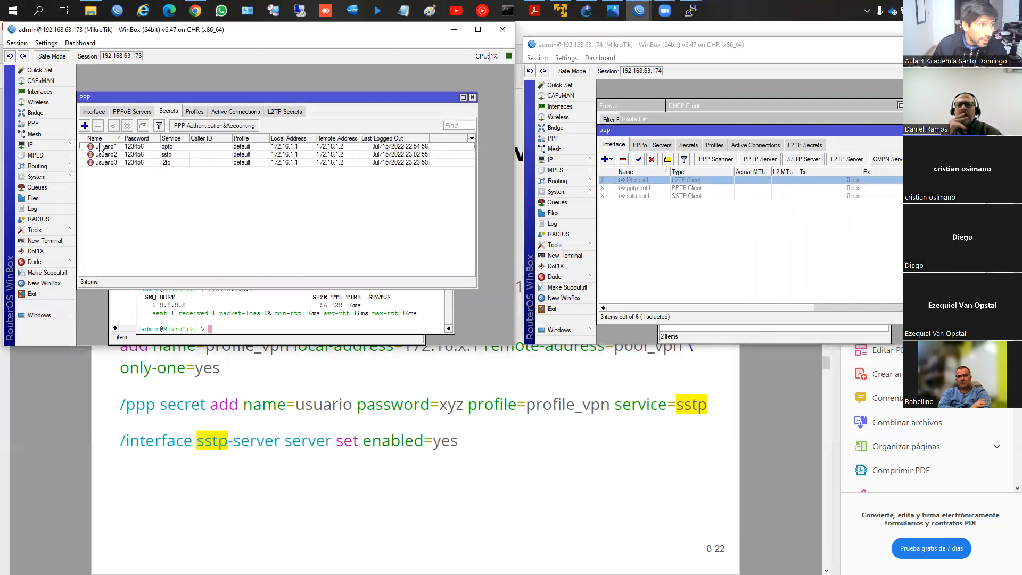
click(85, 126)
text(usuario4)
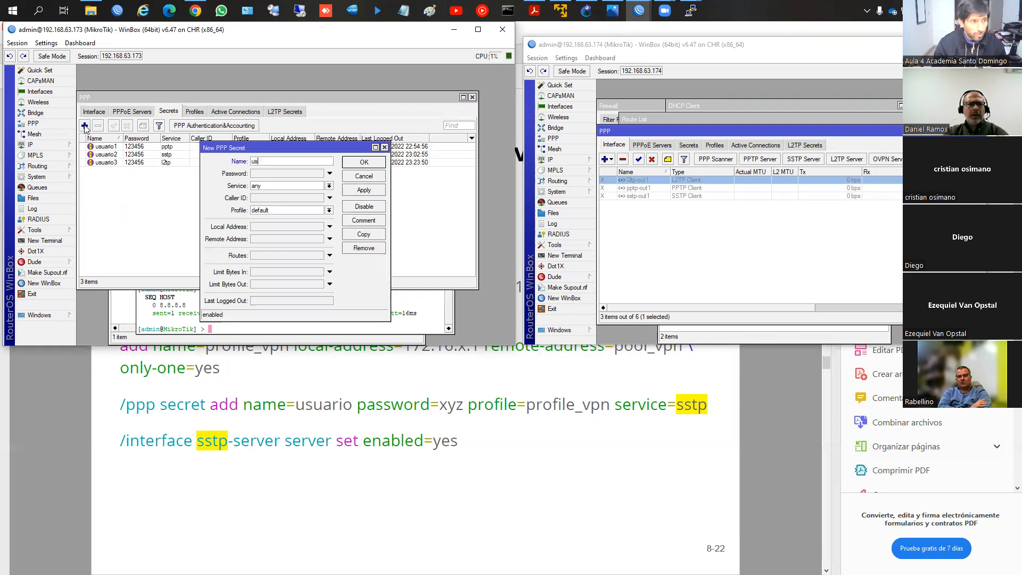
key(Tab)
text(123456)
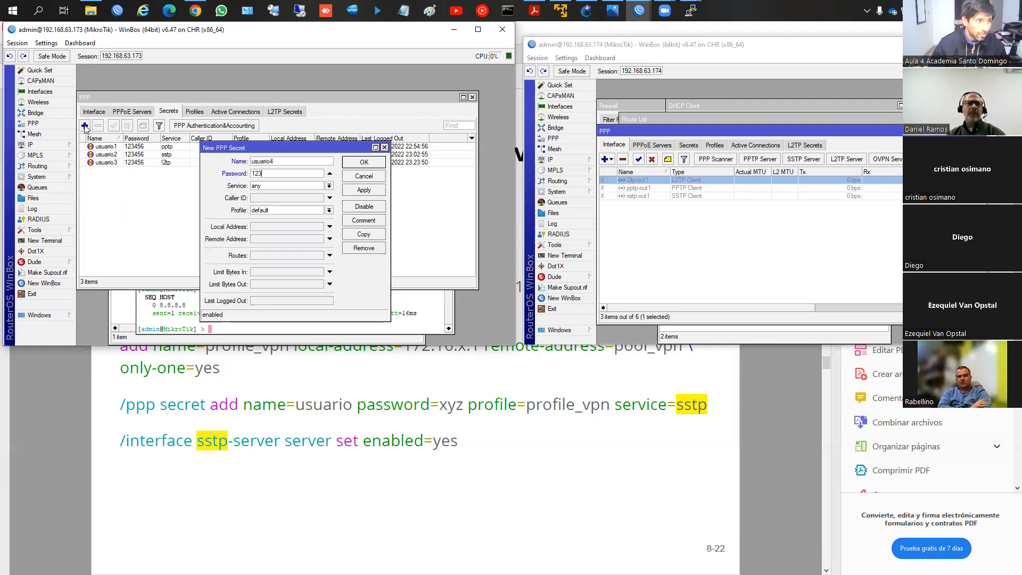
Step: Set the usuario4 secret's service to l2tp and its profile to perfil1, and save it
click(283, 190)
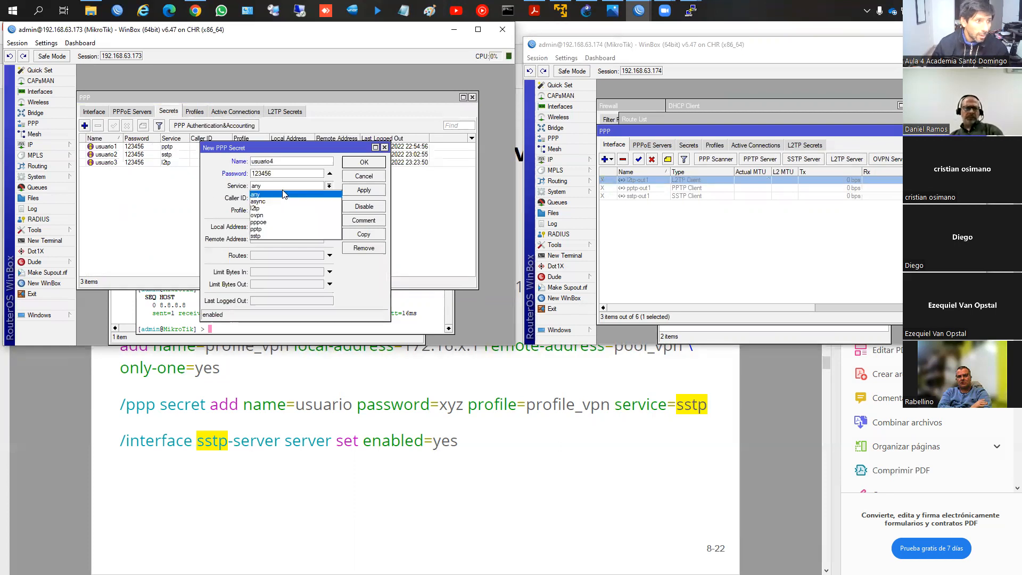
click(288, 209)
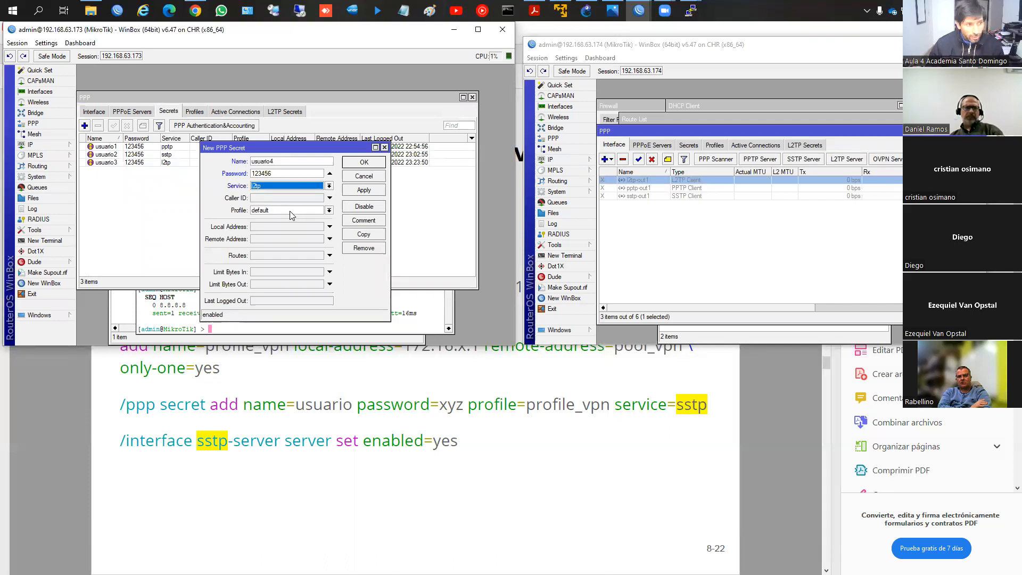
click(275, 213)
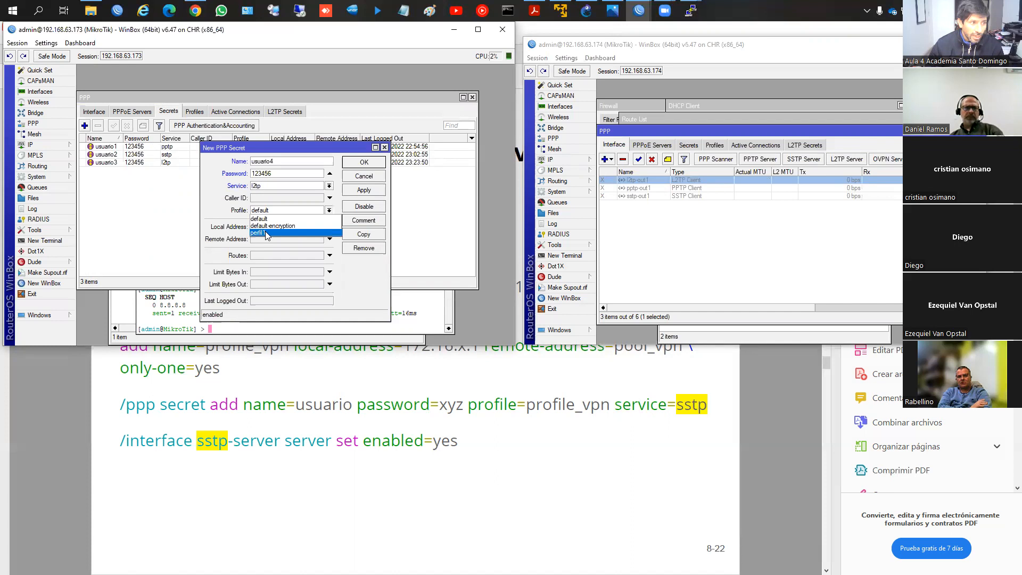
click(267, 235)
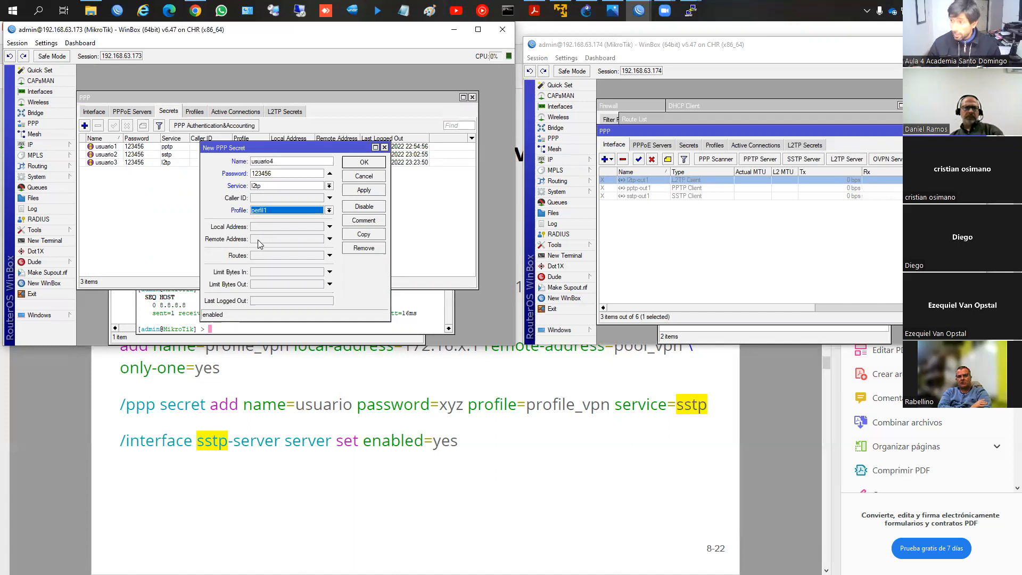
click(363, 191)
click(364, 165)
Step: Review the L2TP server's IPsec settings on router 192.168.63.173 and close the dialog
click(99, 112)
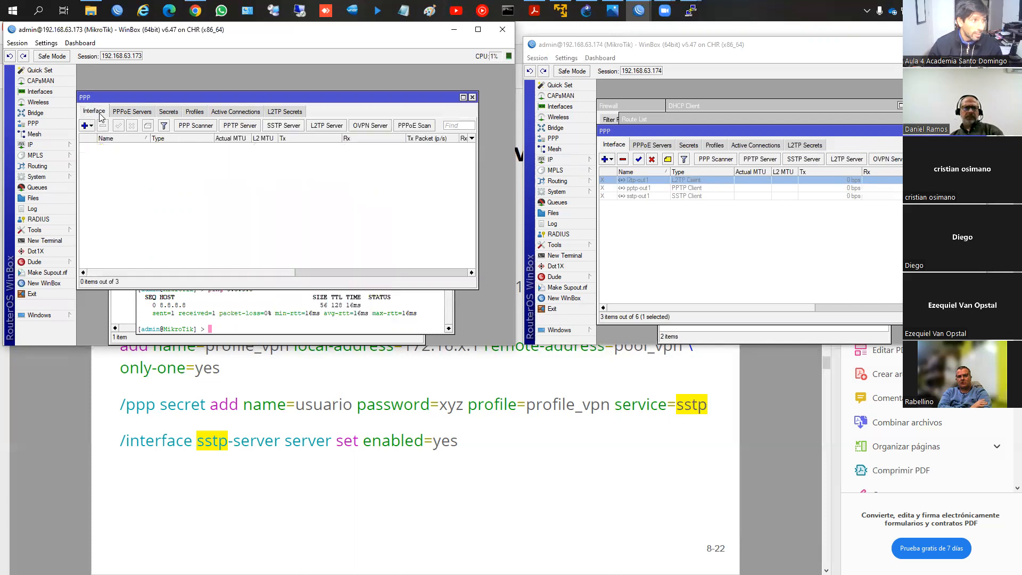
click(330, 126)
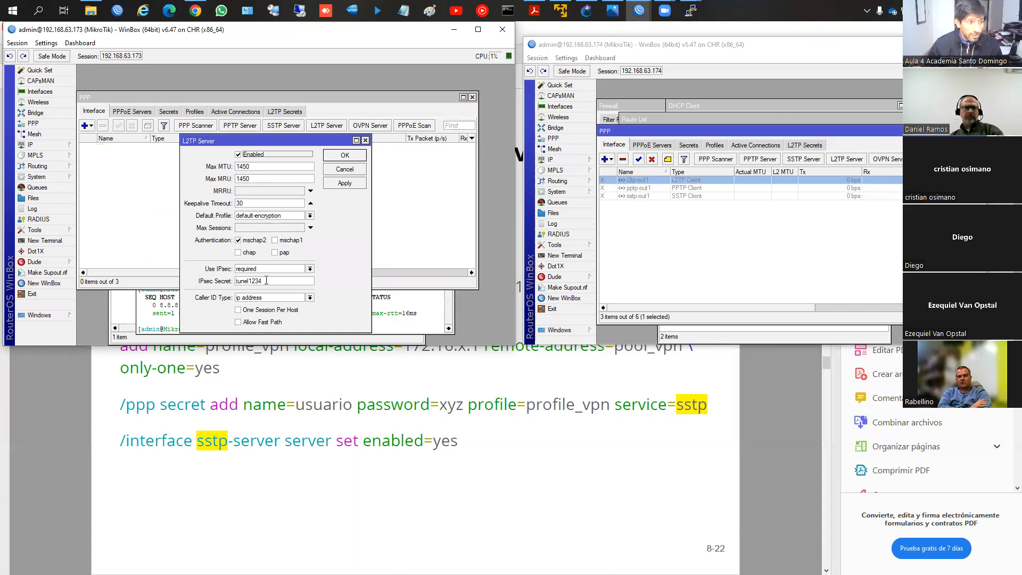
click(352, 158)
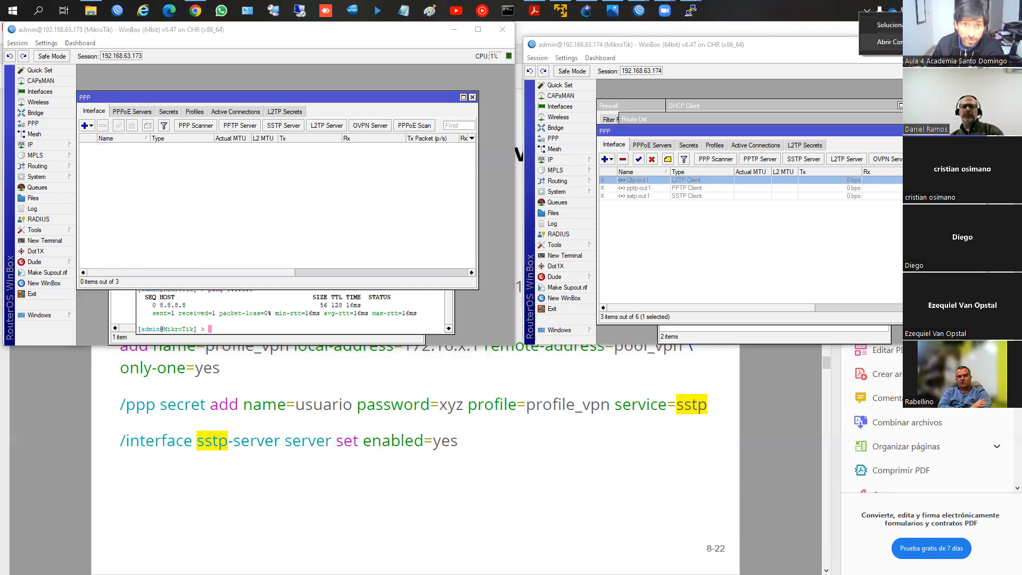
Step: In Windows Settings, start adding a VPN connection with the Windows (integrado) provider and name it Casa Central
key(super+i)
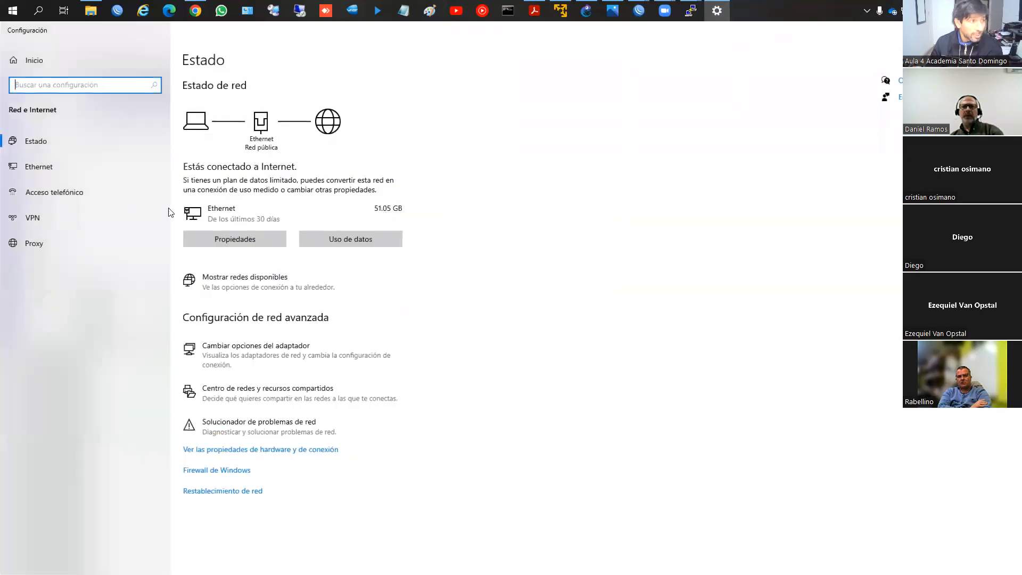
click(46, 217)
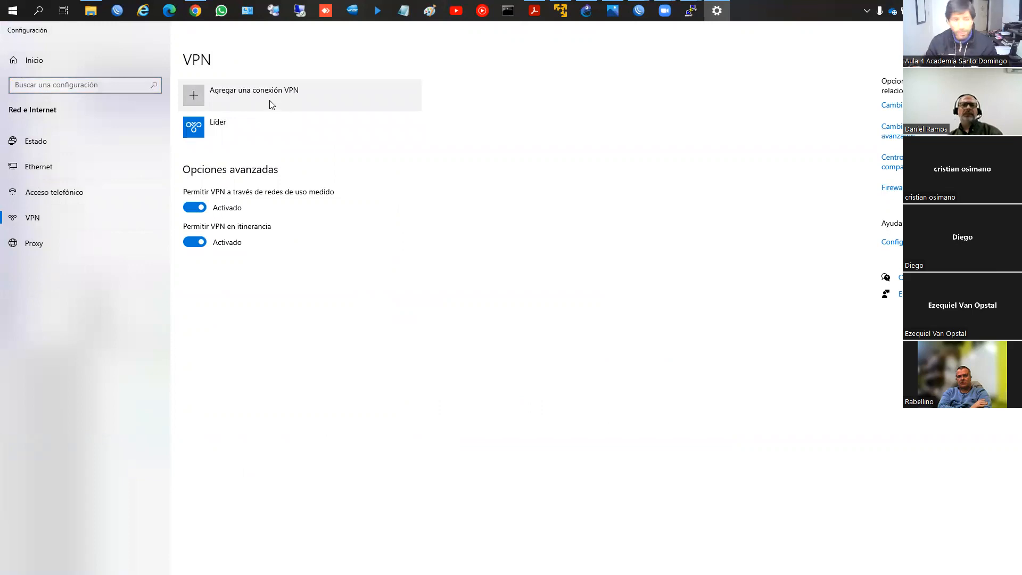
click(245, 94)
click(405, 168)
click(405, 168)
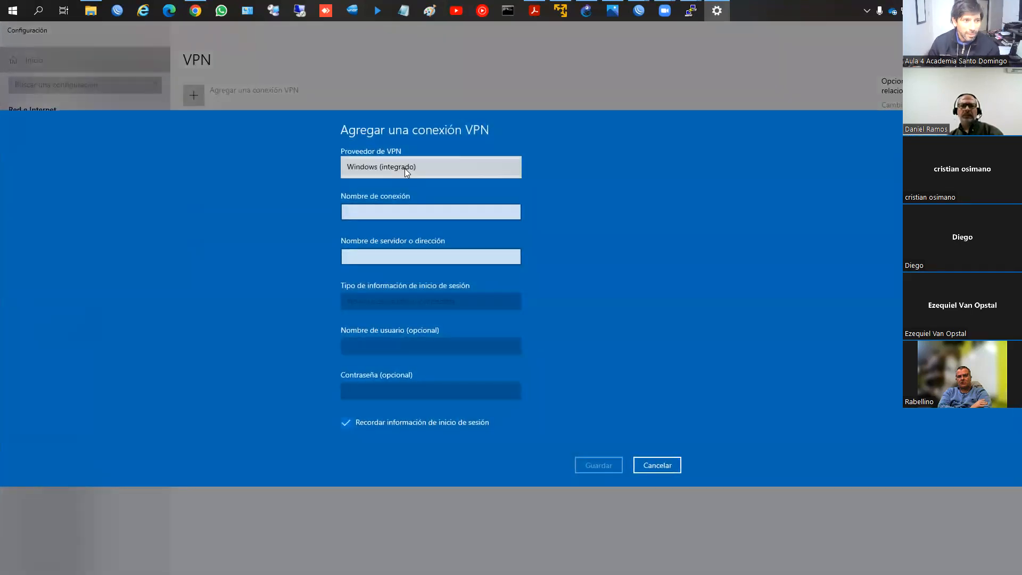
click(418, 212)
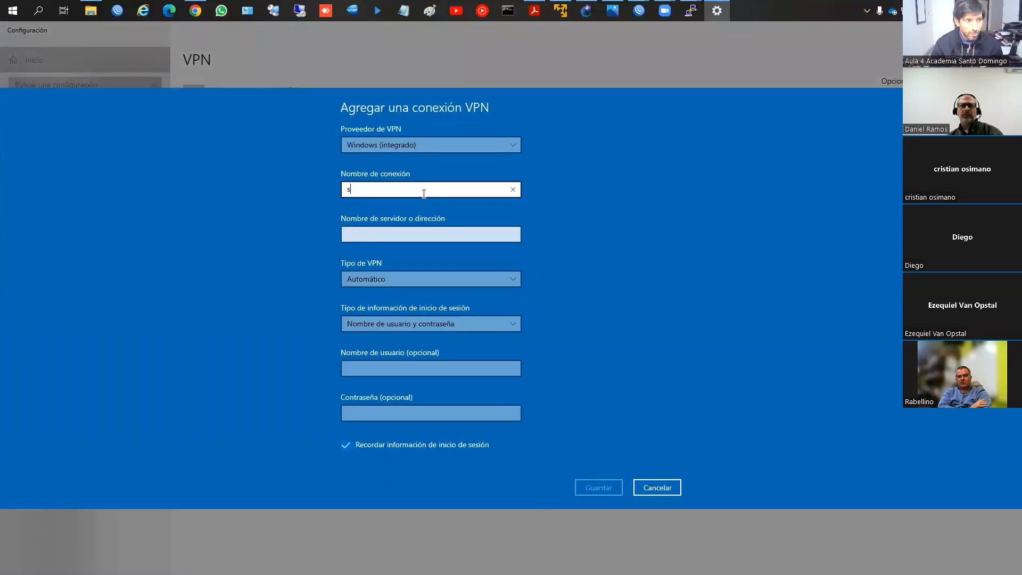
text(Casa Central)
Step: Set the server address to 181.15.144.123 and the VPN type to L2TP/IPsec con clave previamente compartida
click(412, 231)
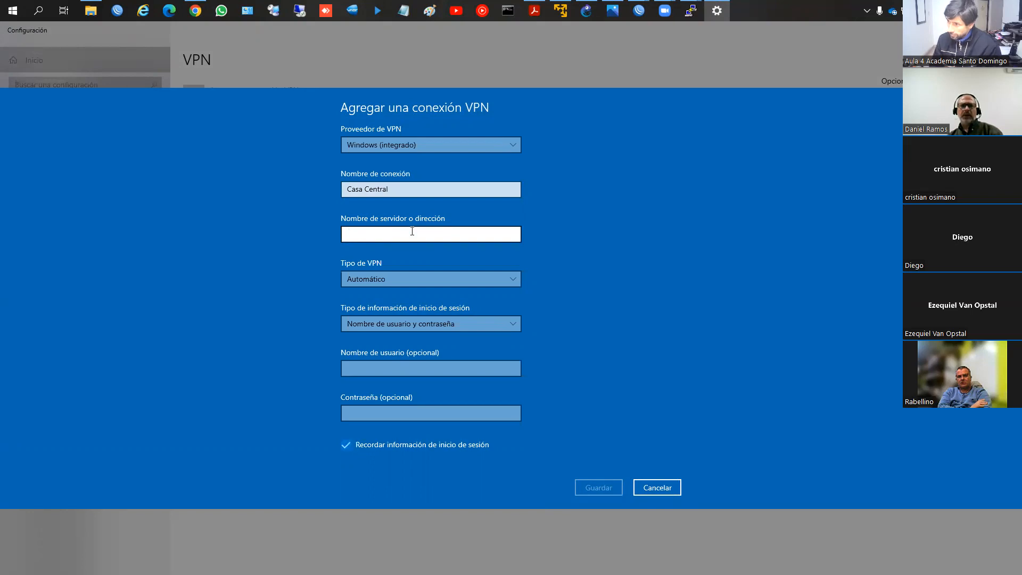
text(11)
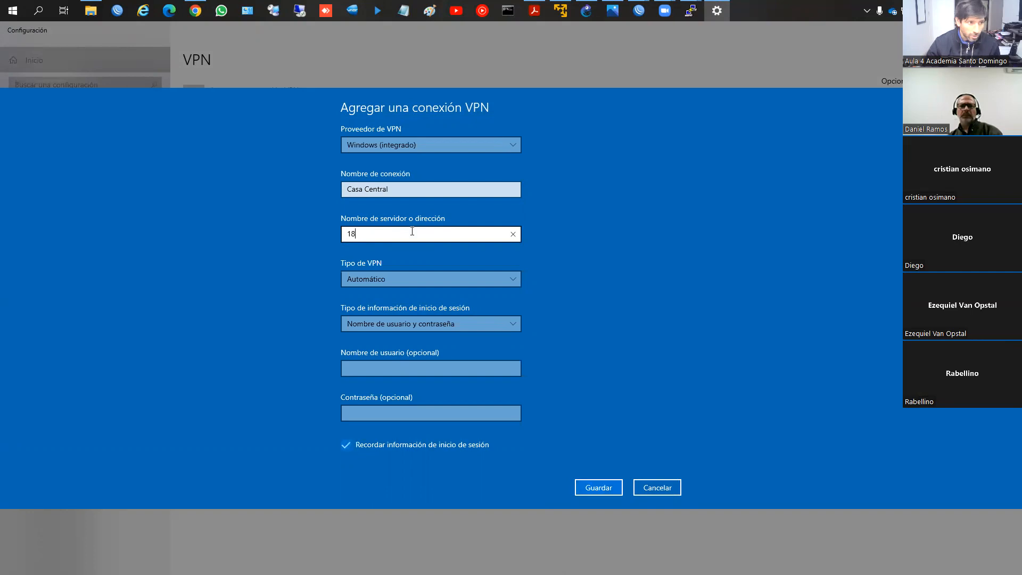
text(1.15.144.123)
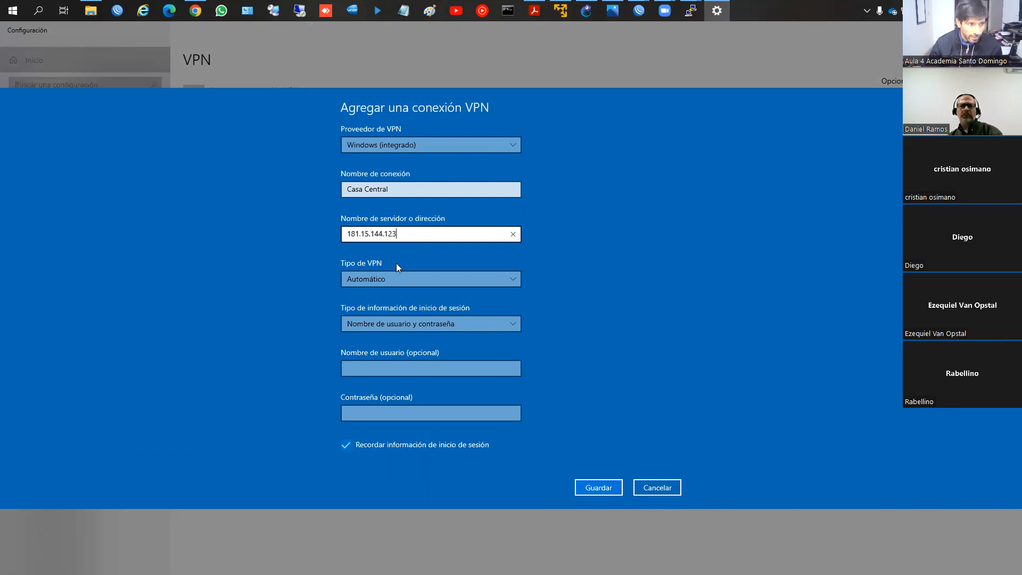
click(389, 277)
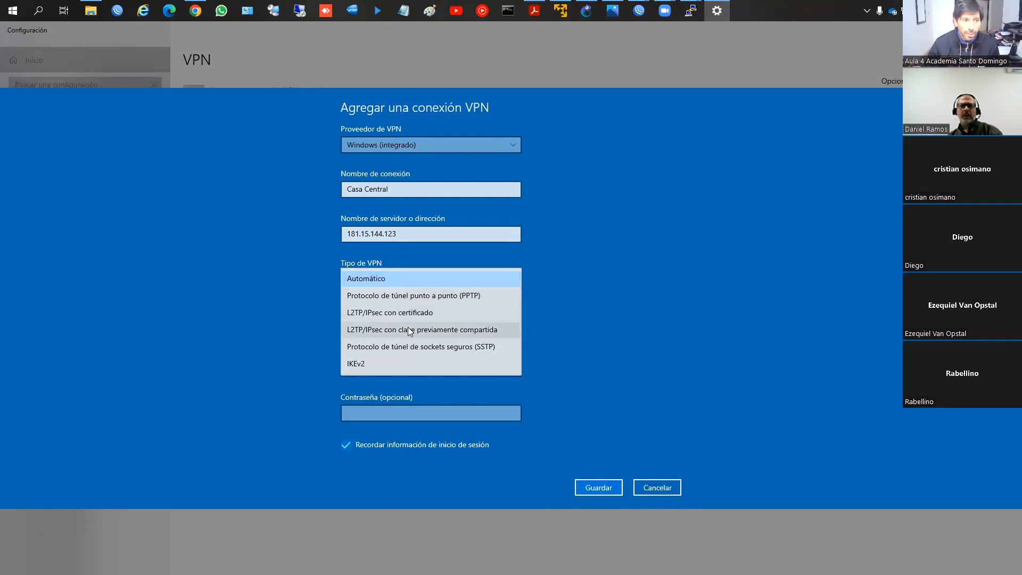
click(408, 330)
Step: Enter the L2TP server's IPsec secret as the connection's pre-shared key and reveal it to verify the entry
click(407, 296)
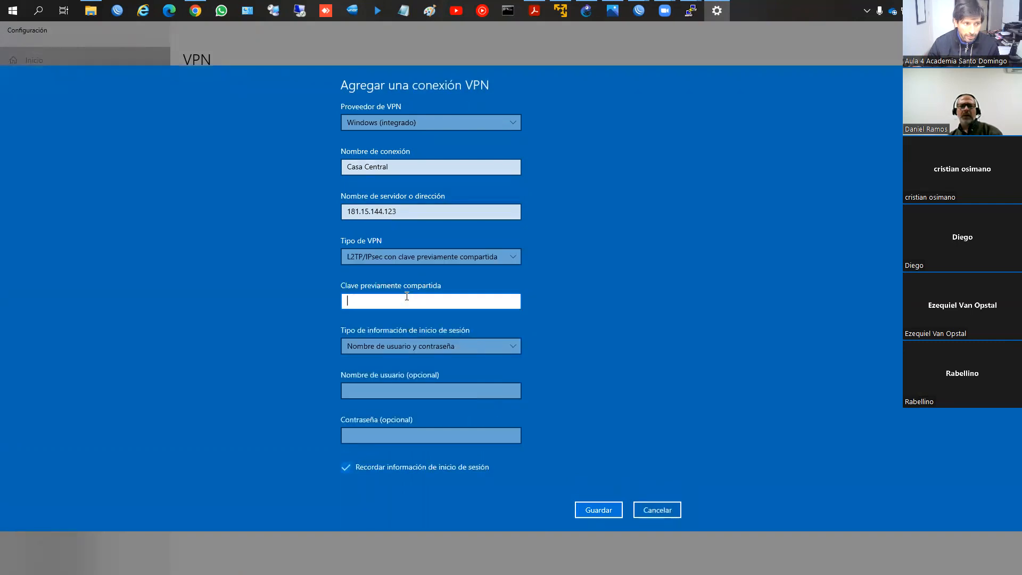
text(•••••)
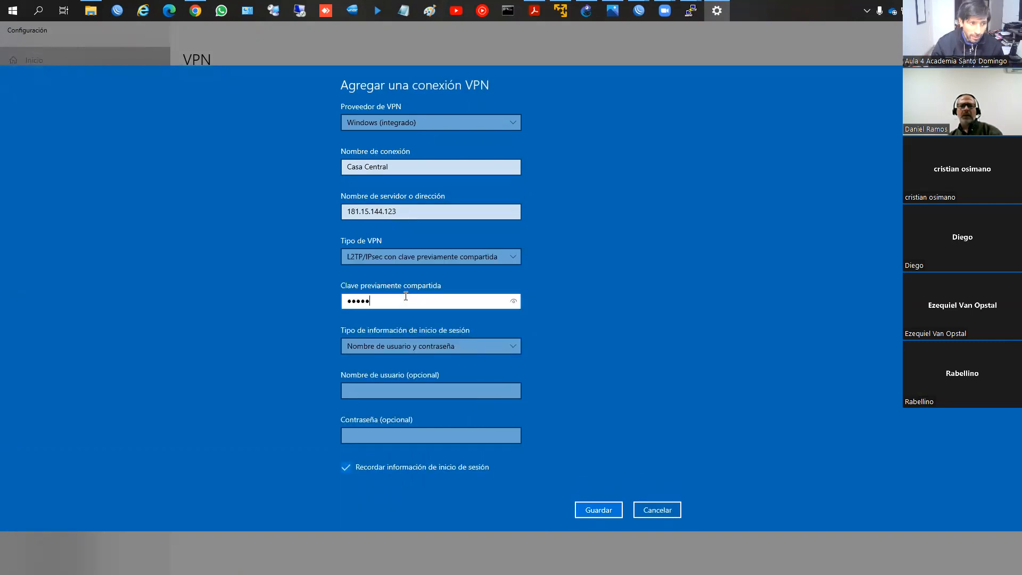
text(123)
click(513, 302)
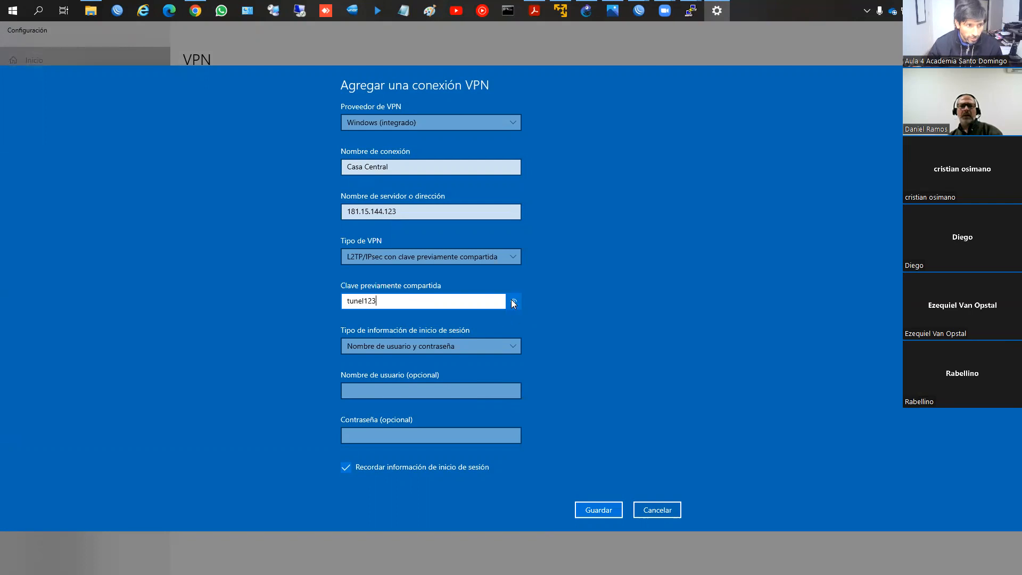
text(4)
click(512, 301)
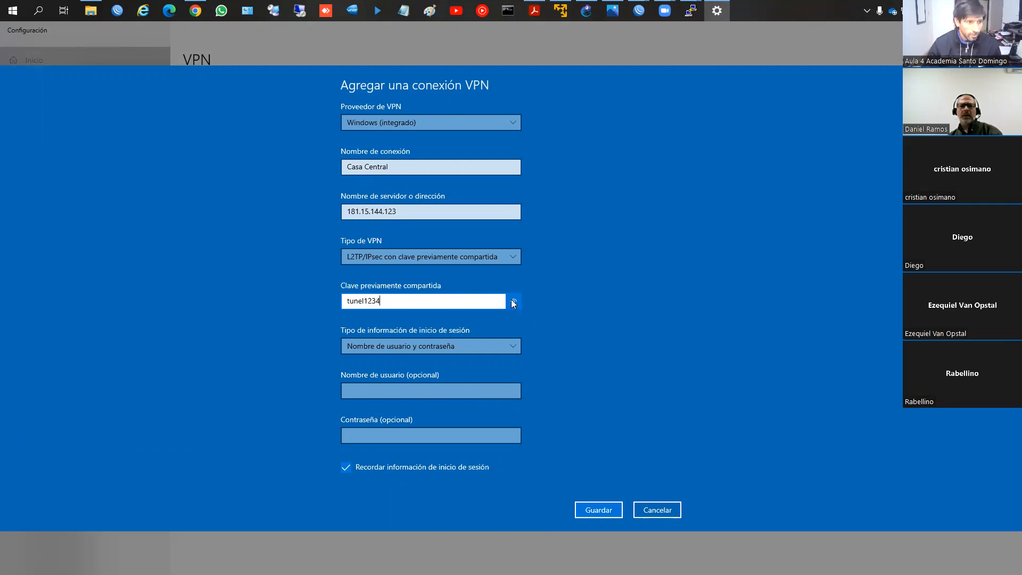
Step: Keep username-and-password sign-in, enter user name usuario4 and the account password, and save the VPN connection
click(457, 346)
click(456, 341)
click(423, 387)
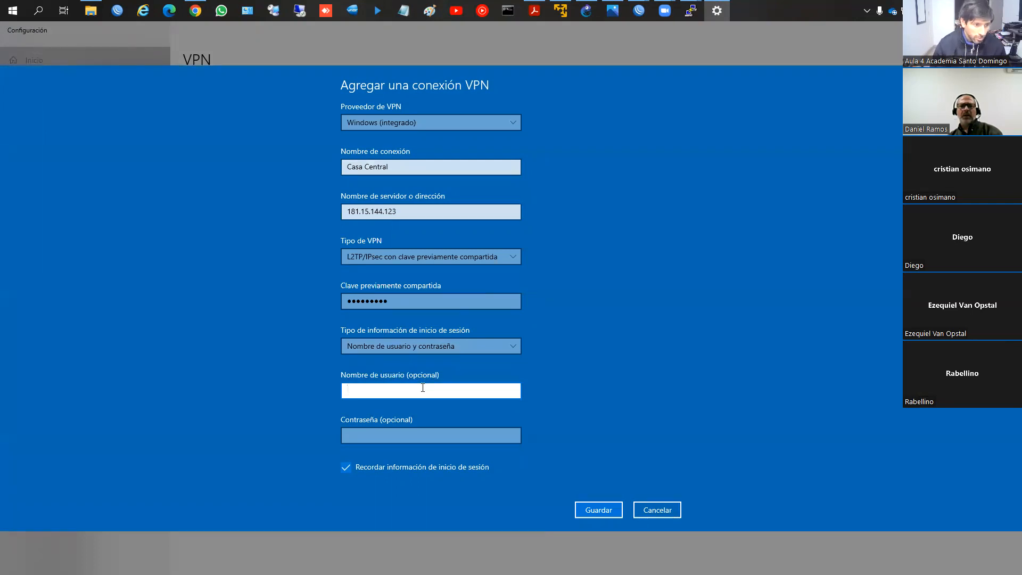
click(430, 343)
click(430, 343)
click(404, 389)
text(usuario4)
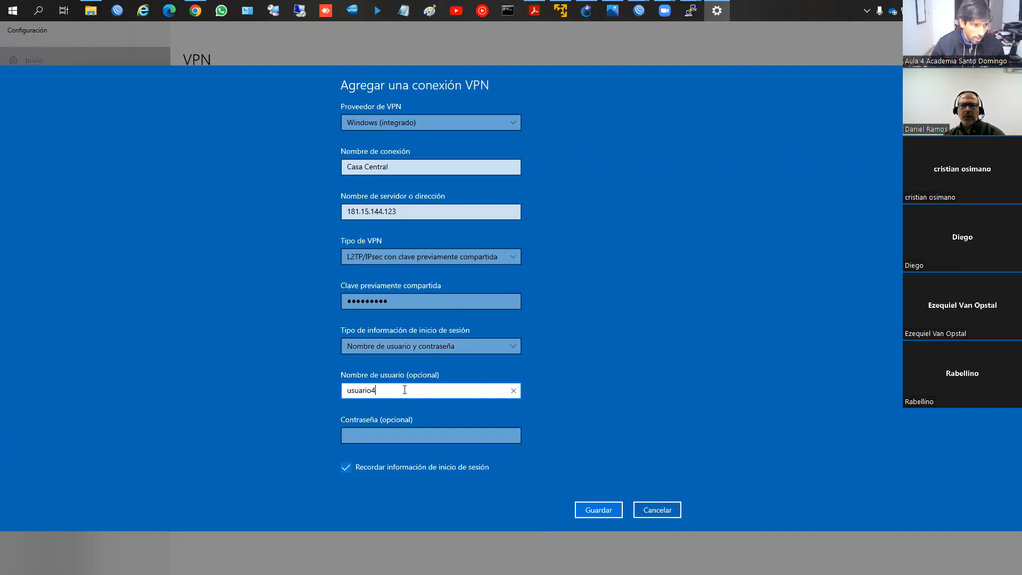
key(Tab)
text(••••)
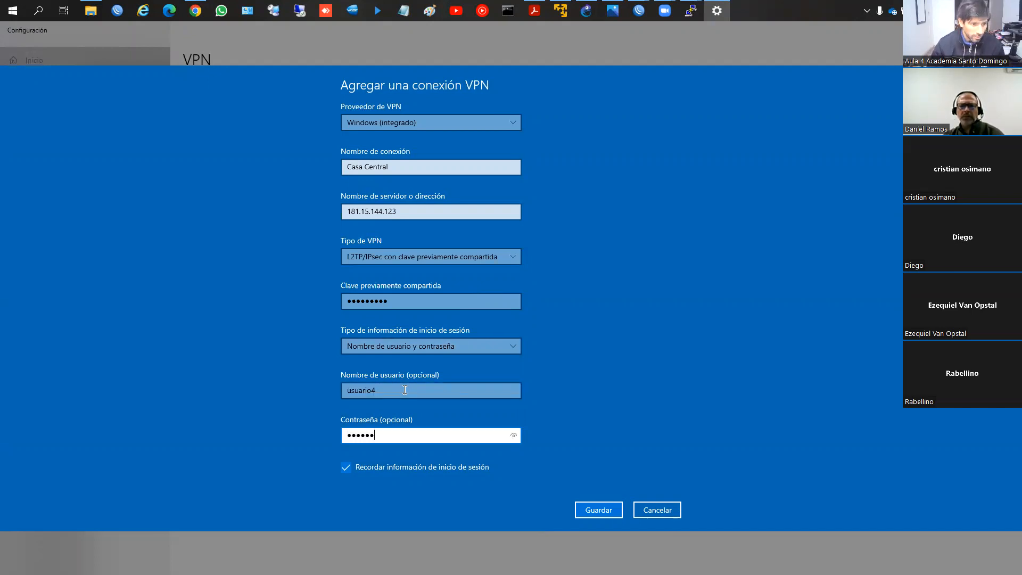
click(512, 432)
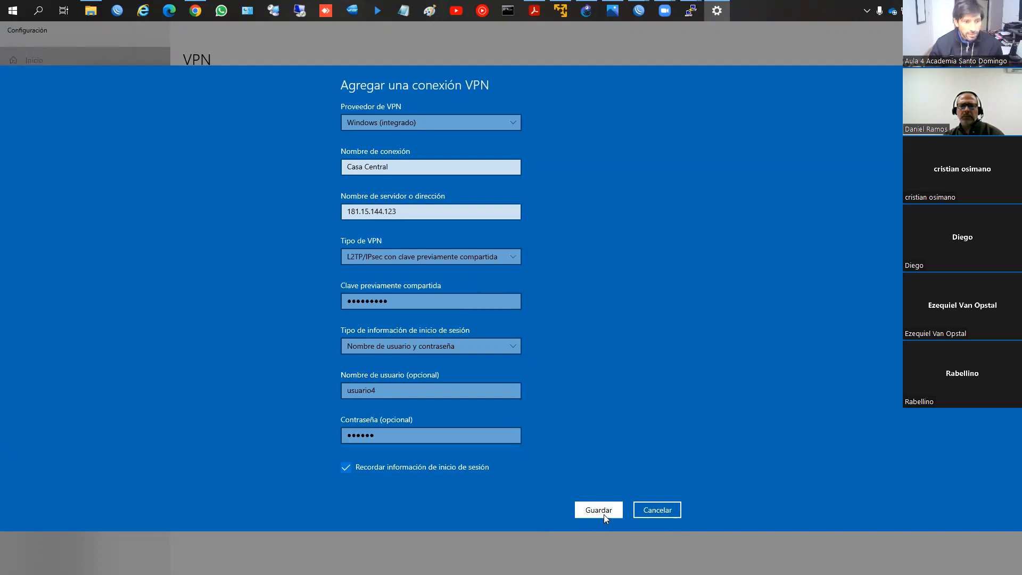
click(602, 513)
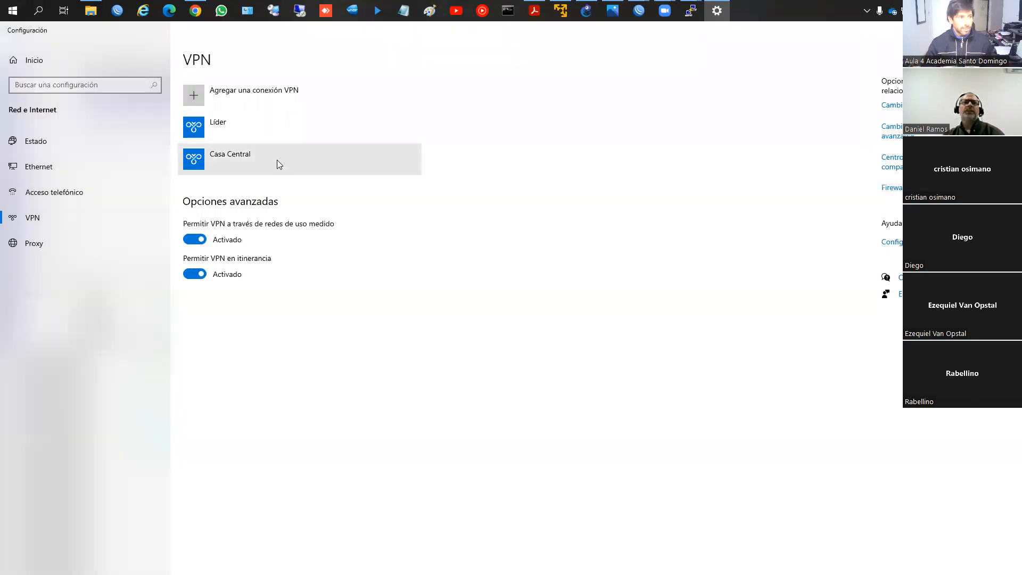
Step: Switch to WinBox, connect to the neighbouring RB951Ui-2HnD router, and close its Firewall window
click(117, 10)
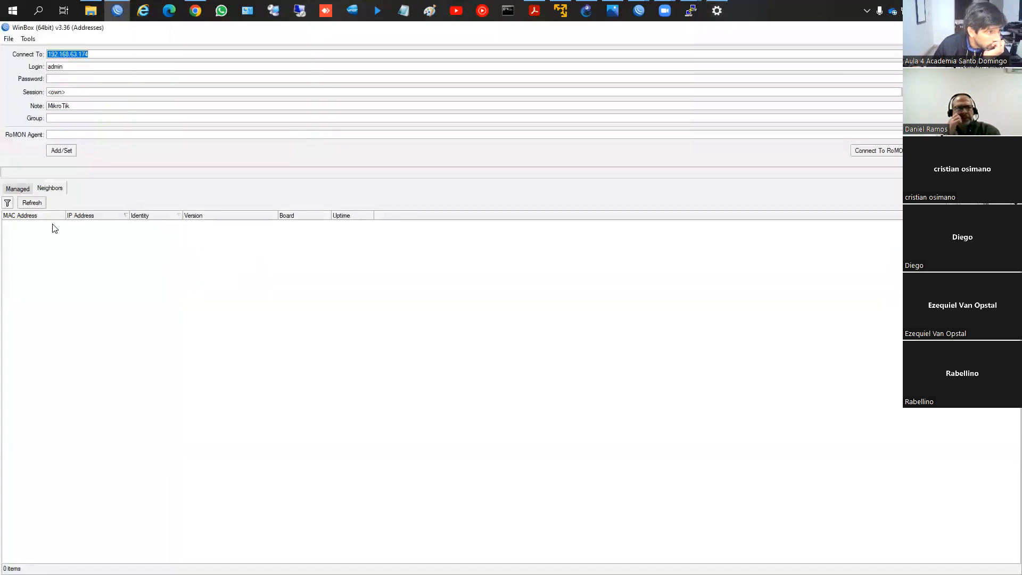
click(52, 224)
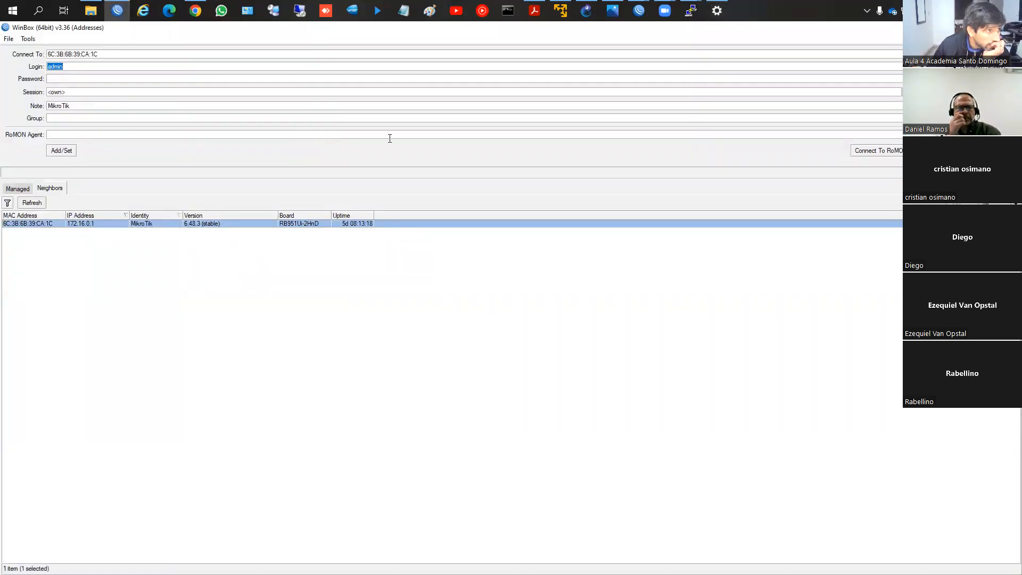
click(931, 151)
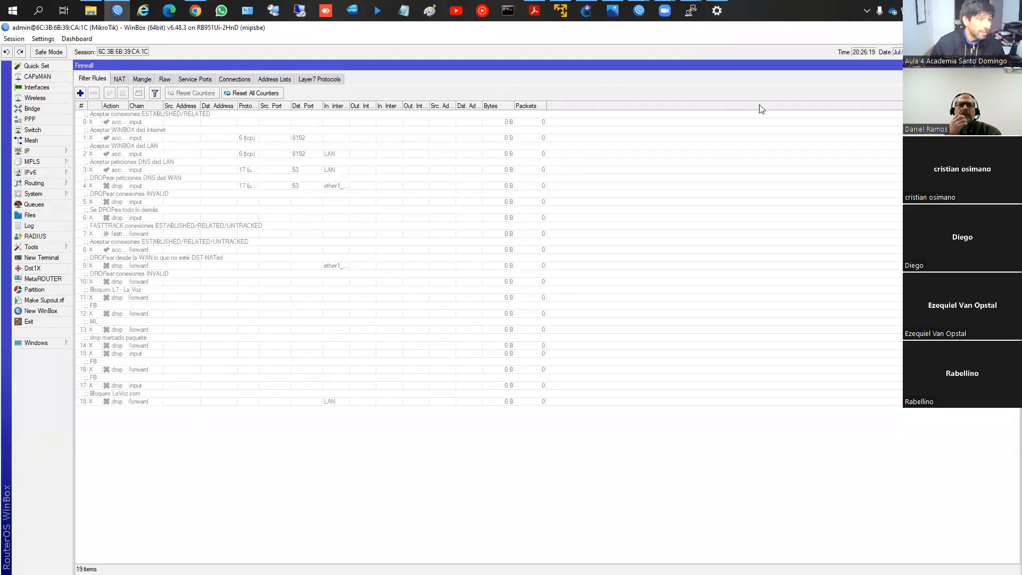
click(1006, 65)
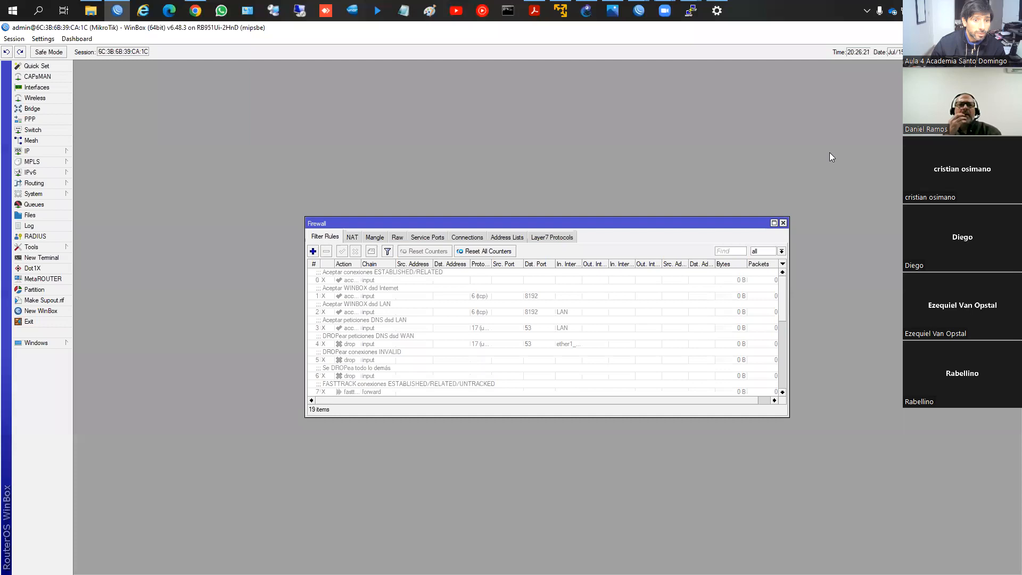
click(783, 222)
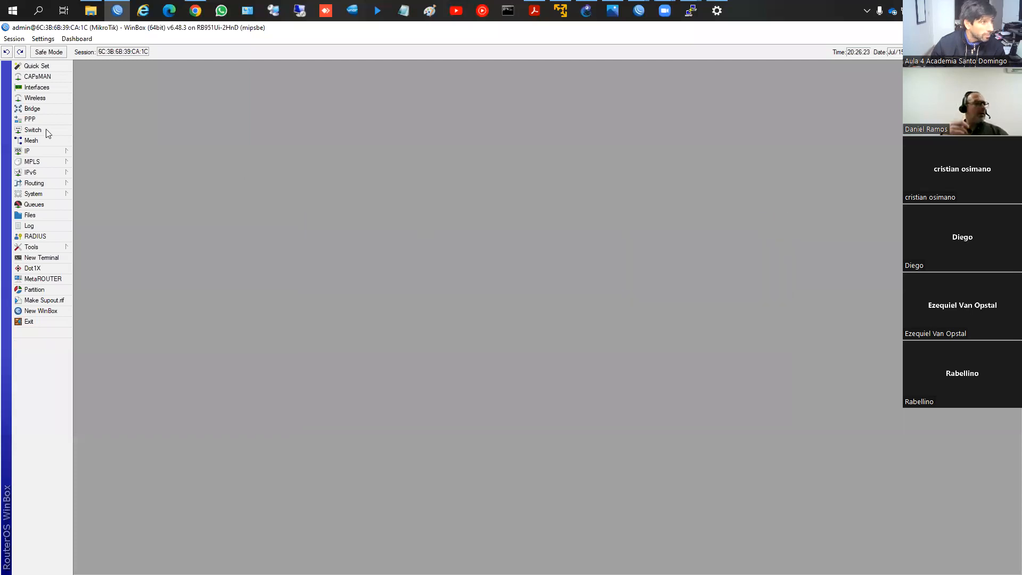
Step: Start a new PPP profile and set its local address to 172.16.1.1
click(30, 120)
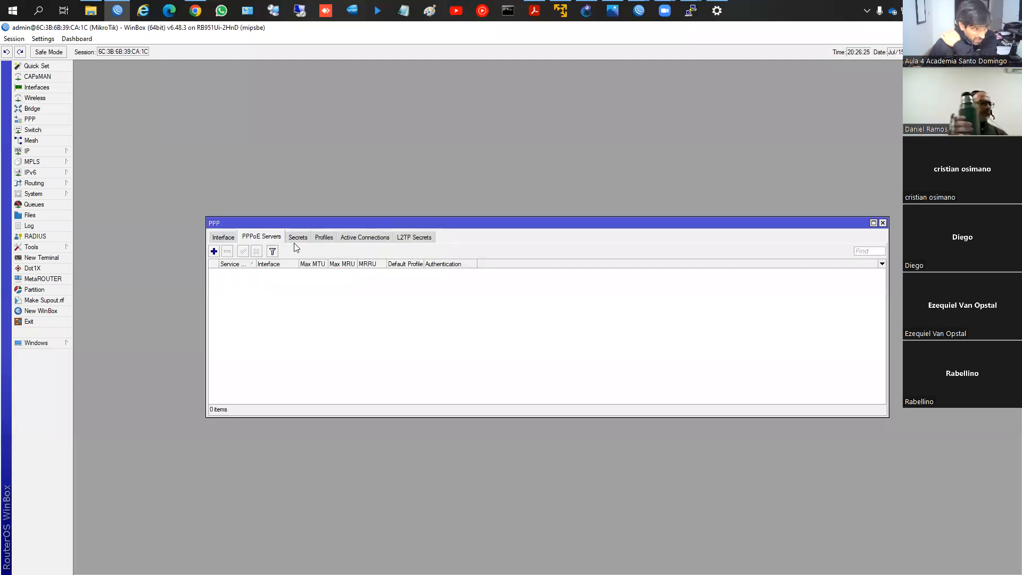
click(324, 237)
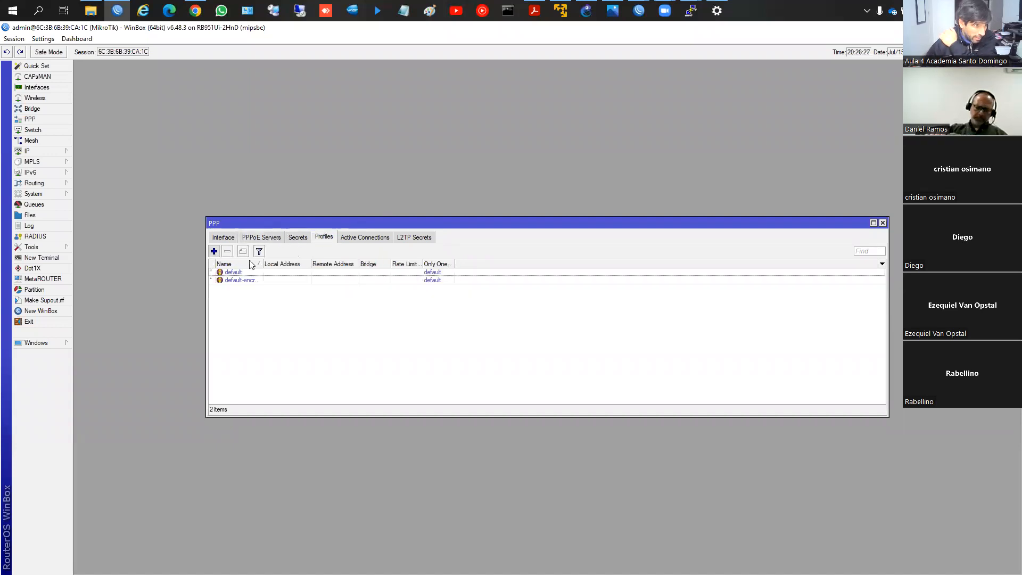
click(213, 252)
key(Tab)
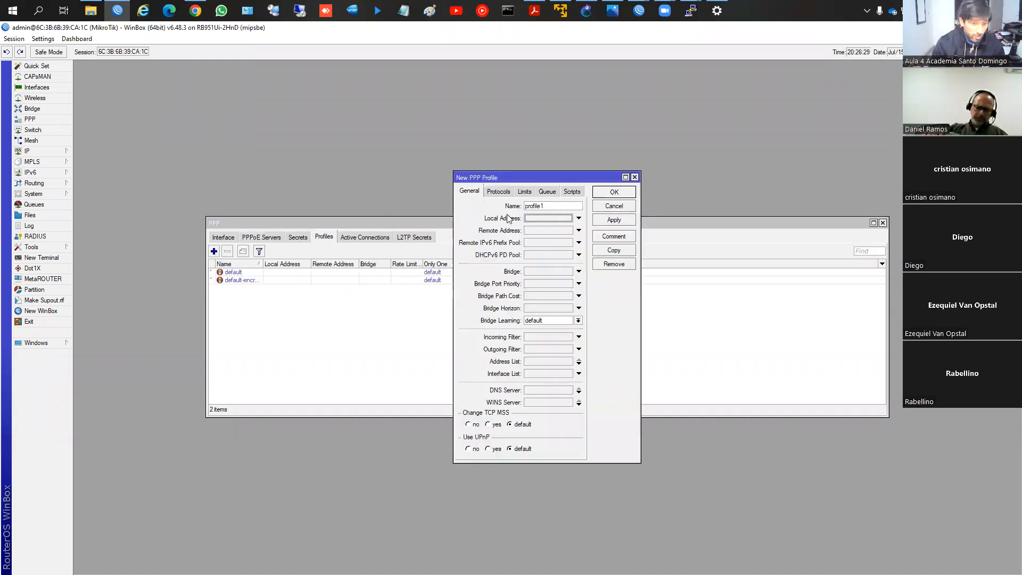
text(172.16.10)
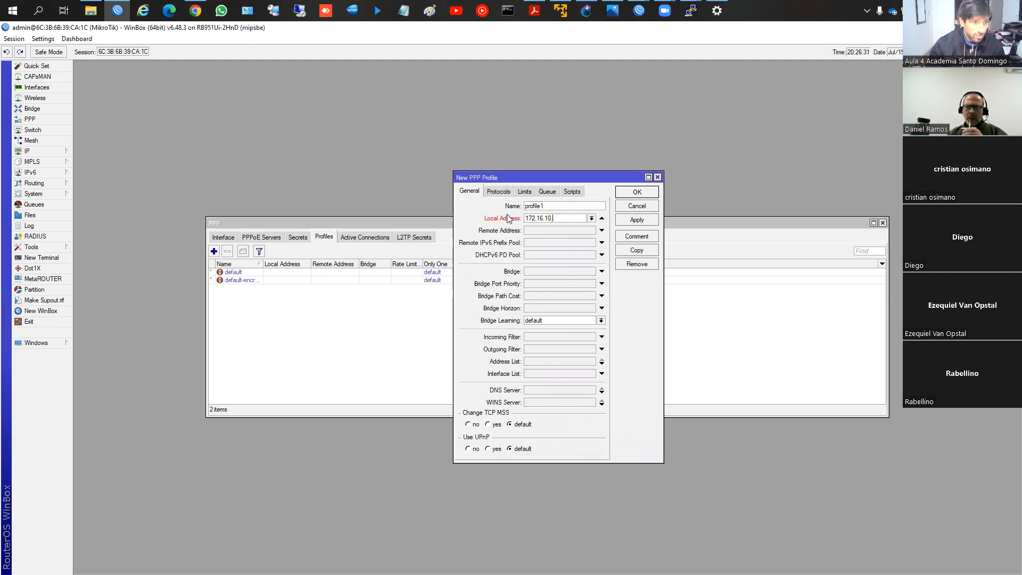
key(BackSpace)
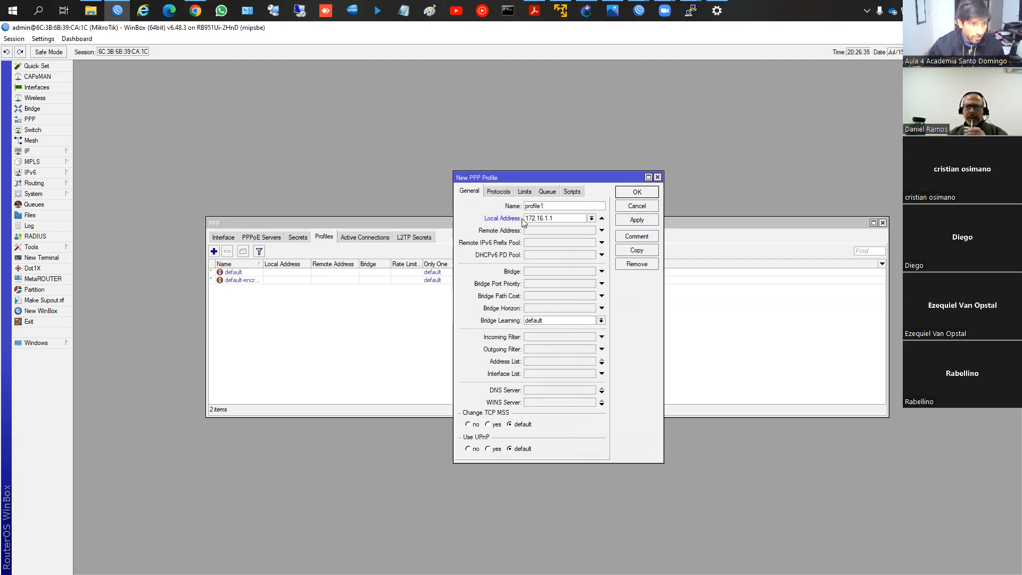
Step: Start a new IP pool named VPN with first address 172.16.1.2 and no next pool
click(32, 151)
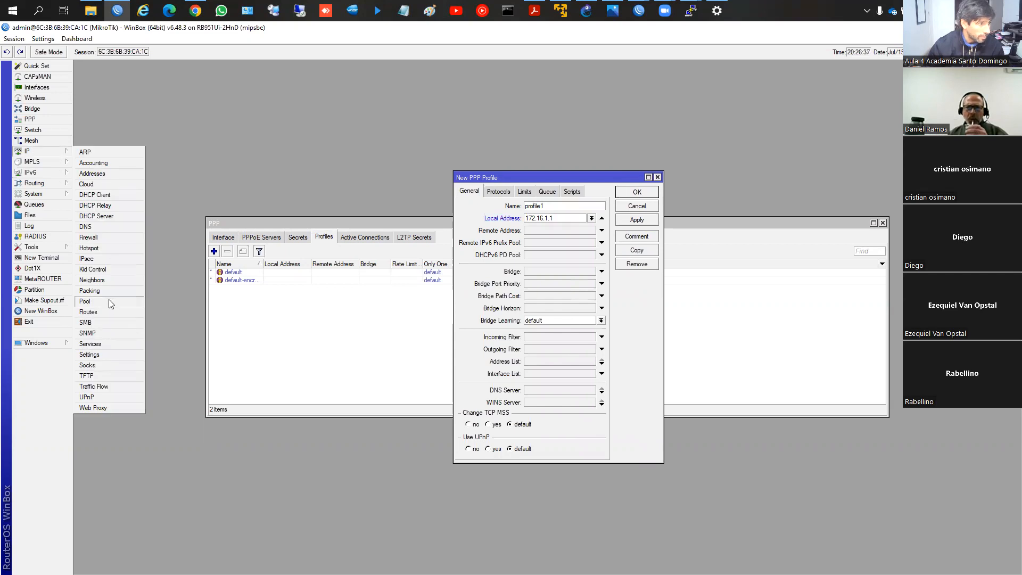
click(108, 301)
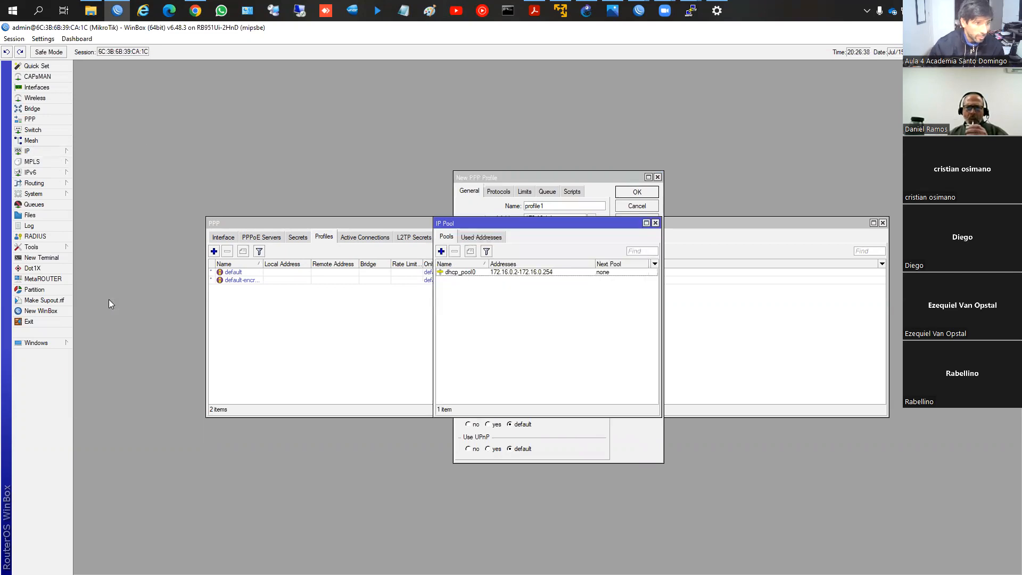
click(441, 252)
text(VPN)
key(Tab)
text(172.16.1.2)
key(Tab)
key(alt+Down)
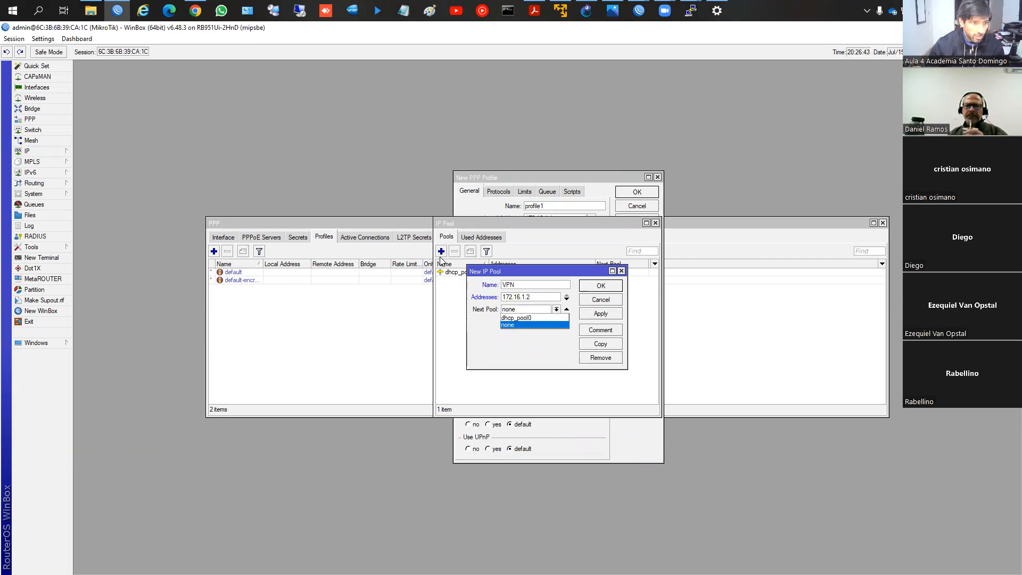
key(Return)
Step: Extend the VPN pool's address range to 172.16.1.2-172.16.1.5 and save the pool
click(540, 297)
text(-172)
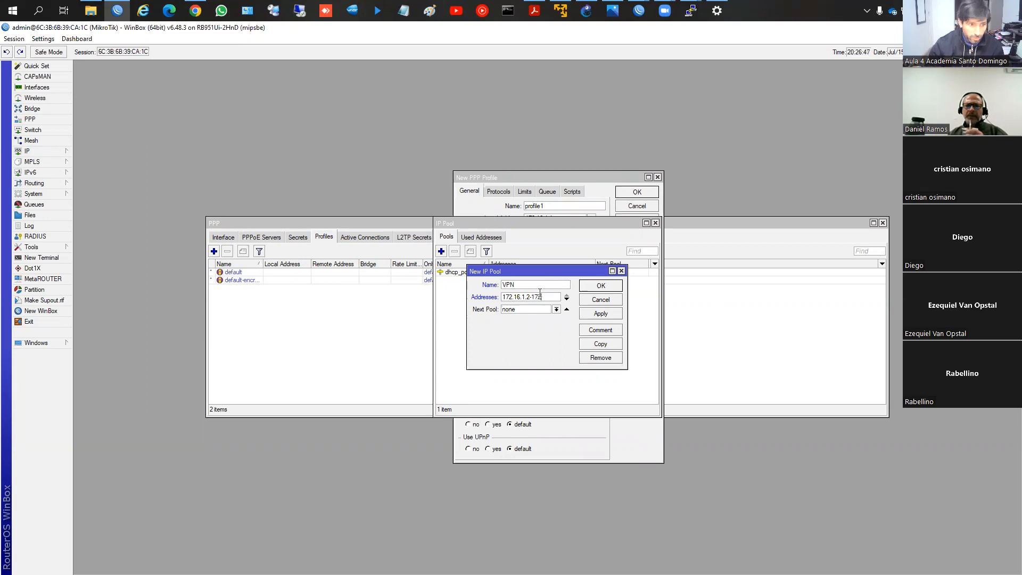
key(BackSpace)
text(5)
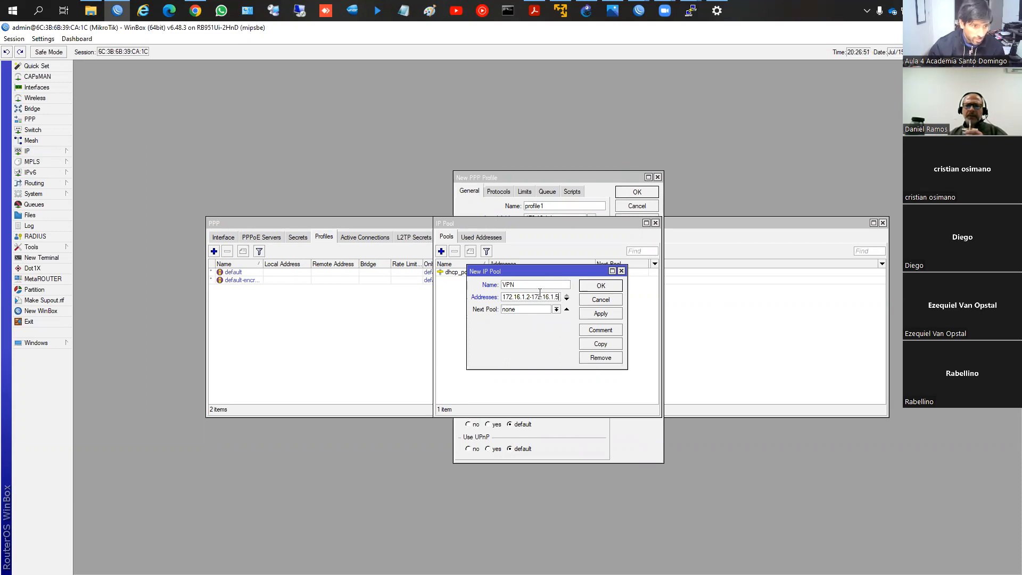
click(597, 286)
Step: Assign the VPN pool as the new PPP profile's remote address and save the profile
click(588, 207)
click(591, 230)
click(576, 248)
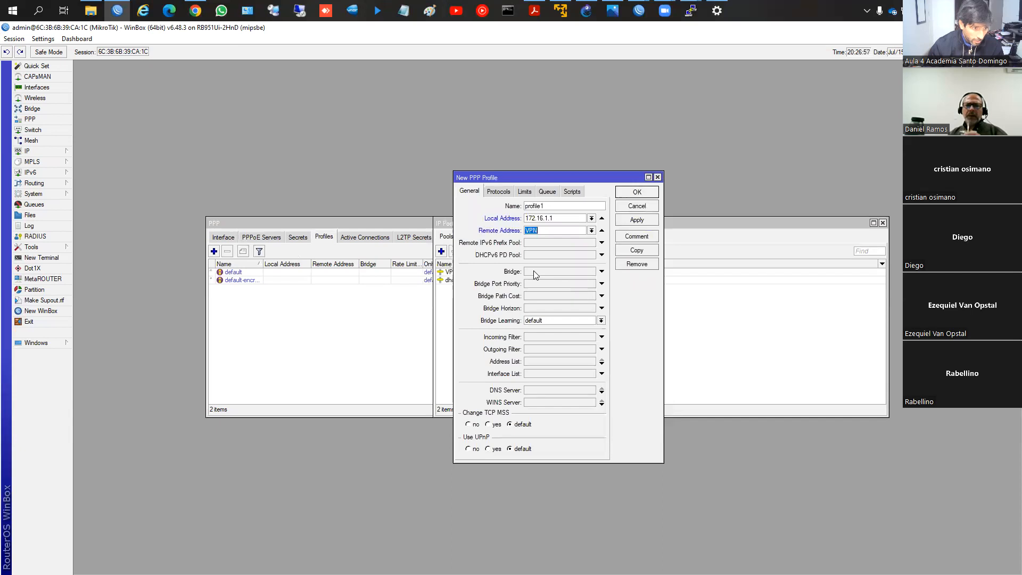
click(497, 192)
click(472, 192)
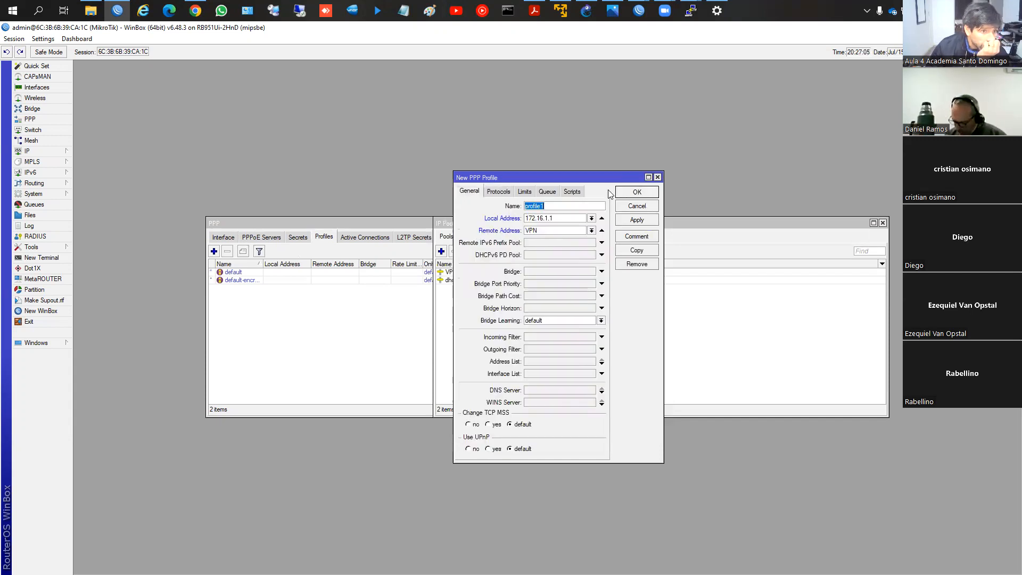
click(636, 192)
Step: Create a PPP secret named usuario with the account password, service l2tp and profile profile1, and save it
click(297, 237)
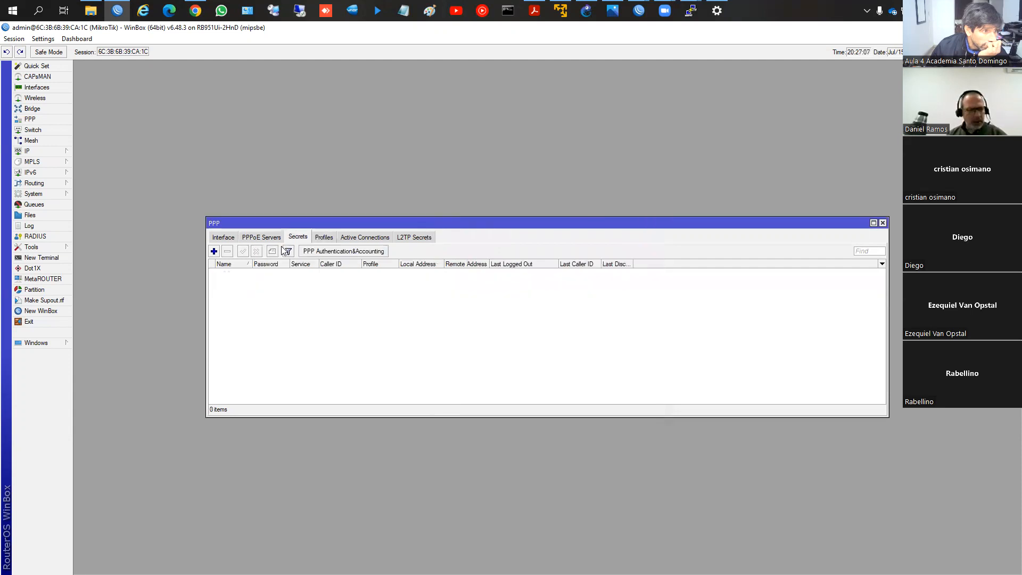
click(214, 252)
text(usuario)
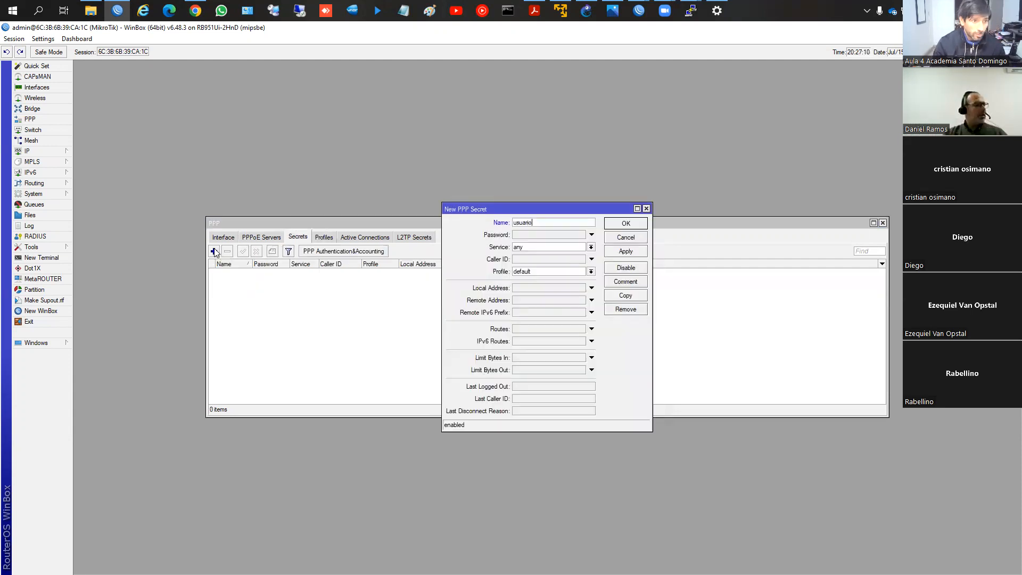
key(Tab)
text(***)
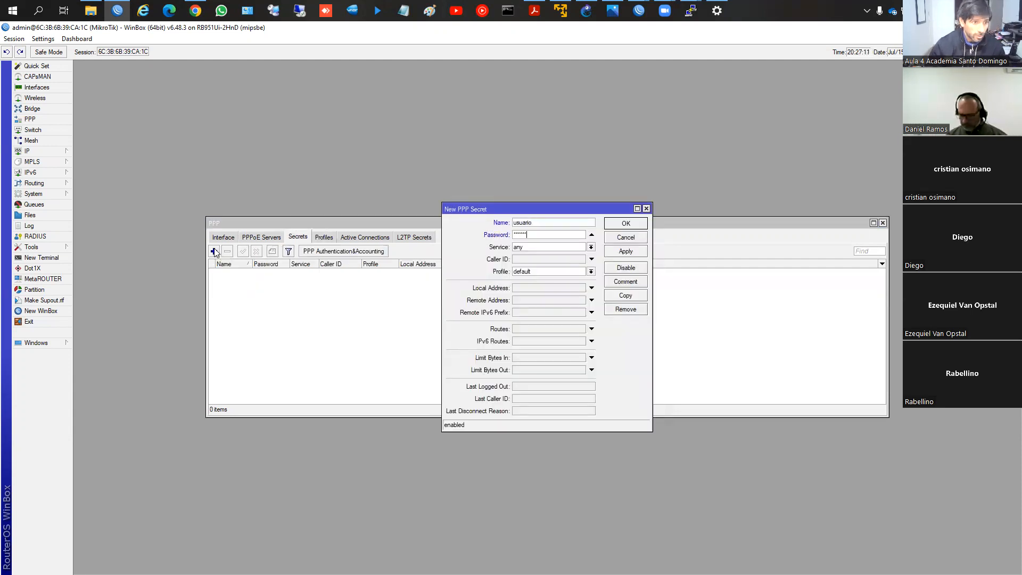
click(546, 248)
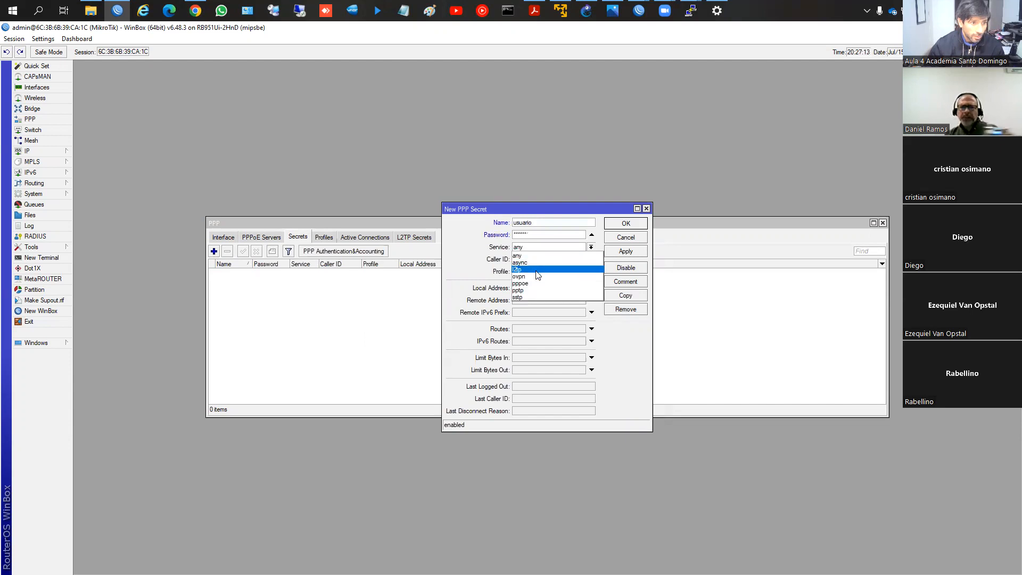
click(538, 270)
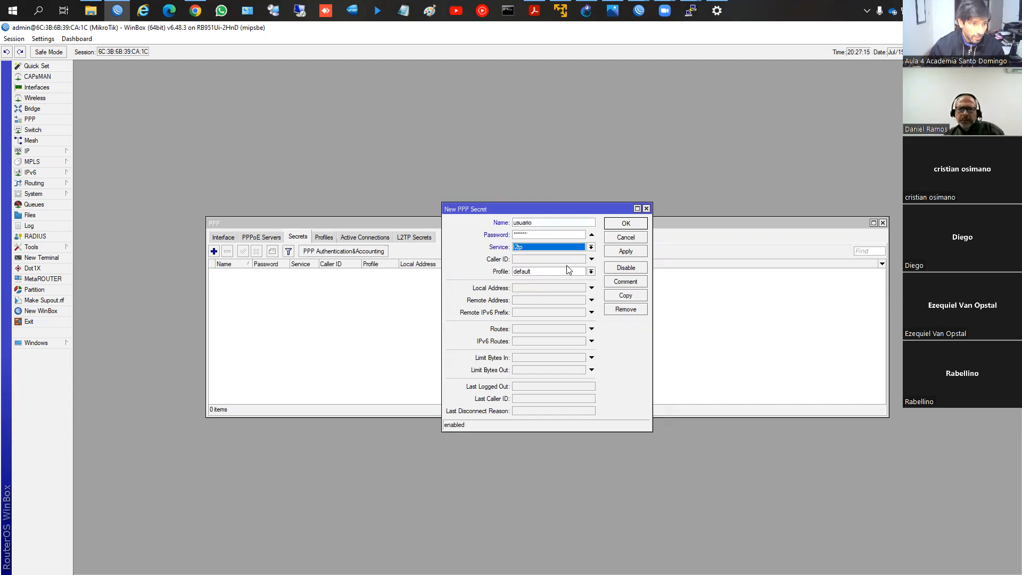
click(553, 271)
click(626, 251)
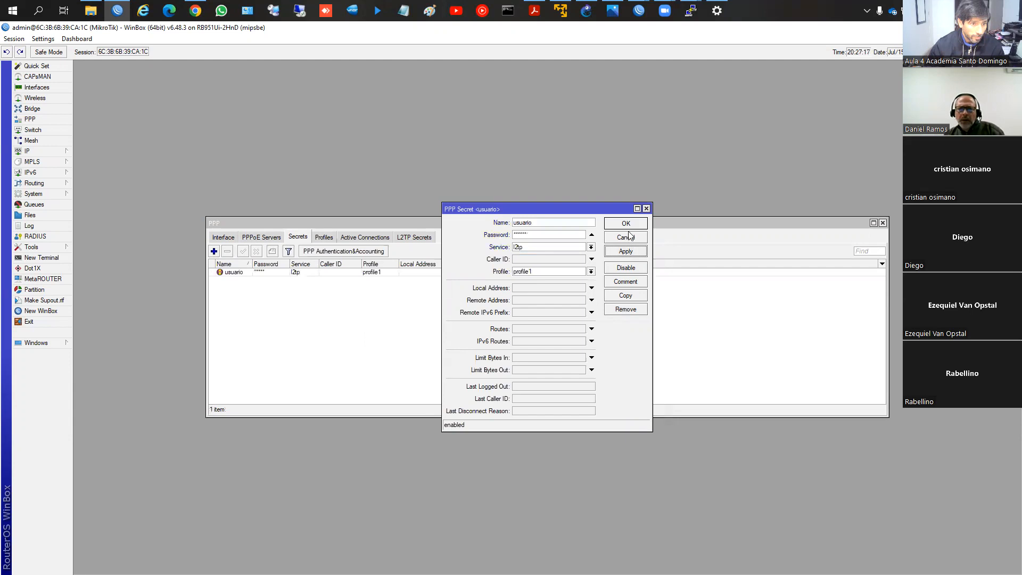
click(625, 223)
Step: Enable the L2TP server on the router with default-encryption as its default profile
click(223, 237)
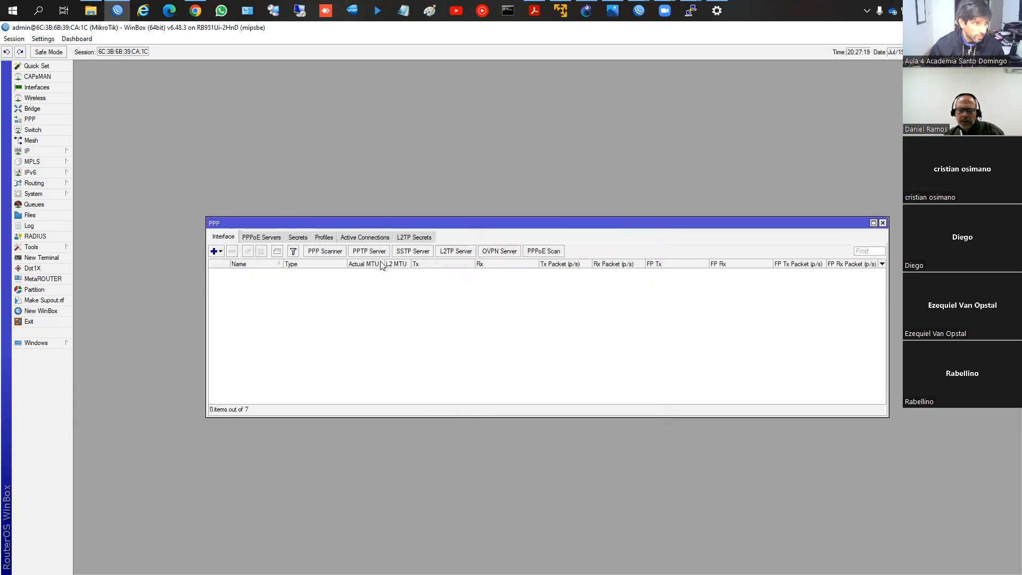
click(445, 251)
click(524, 238)
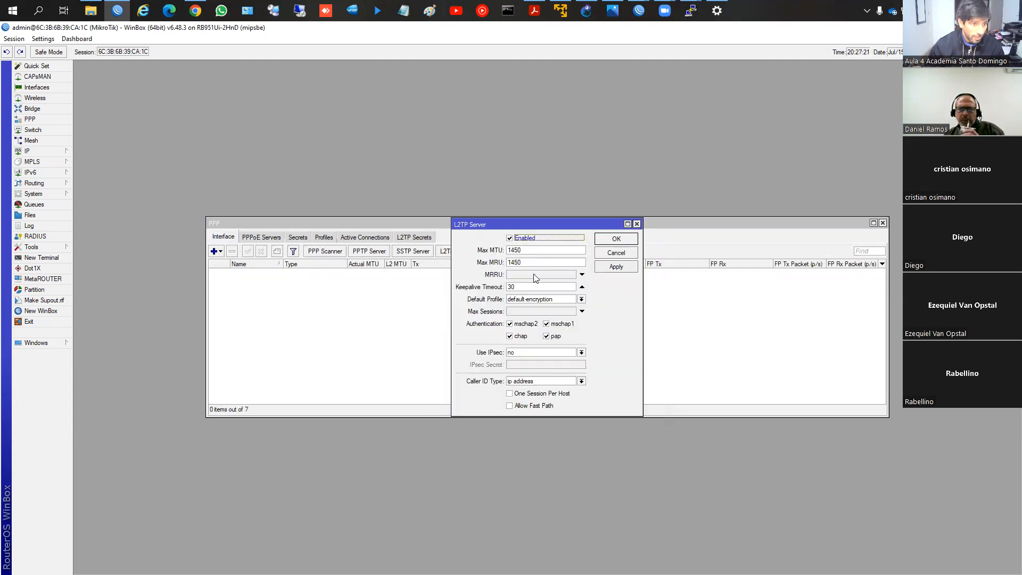
click(525, 300)
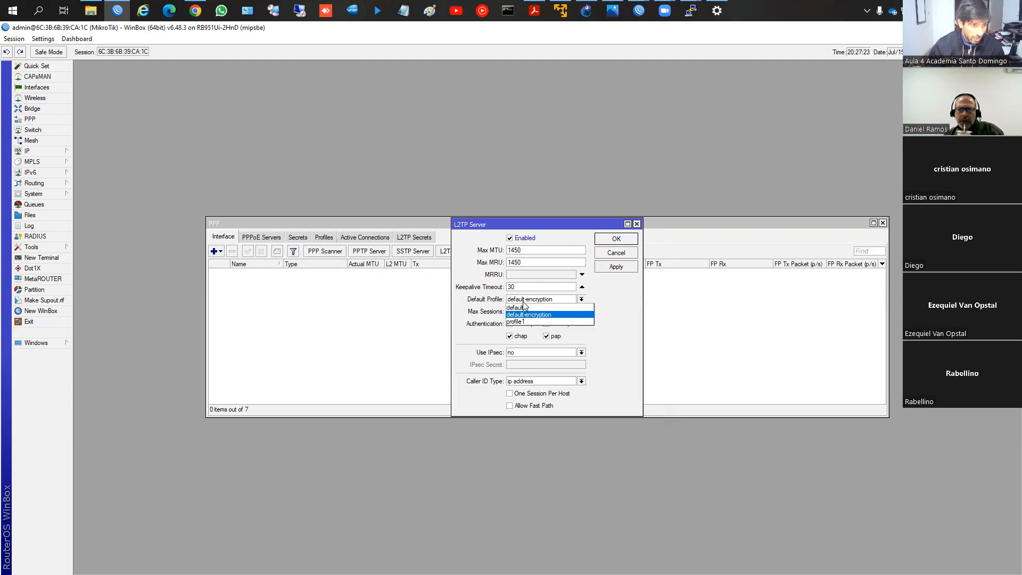
click(525, 314)
click(546, 324)
click(546, 336)
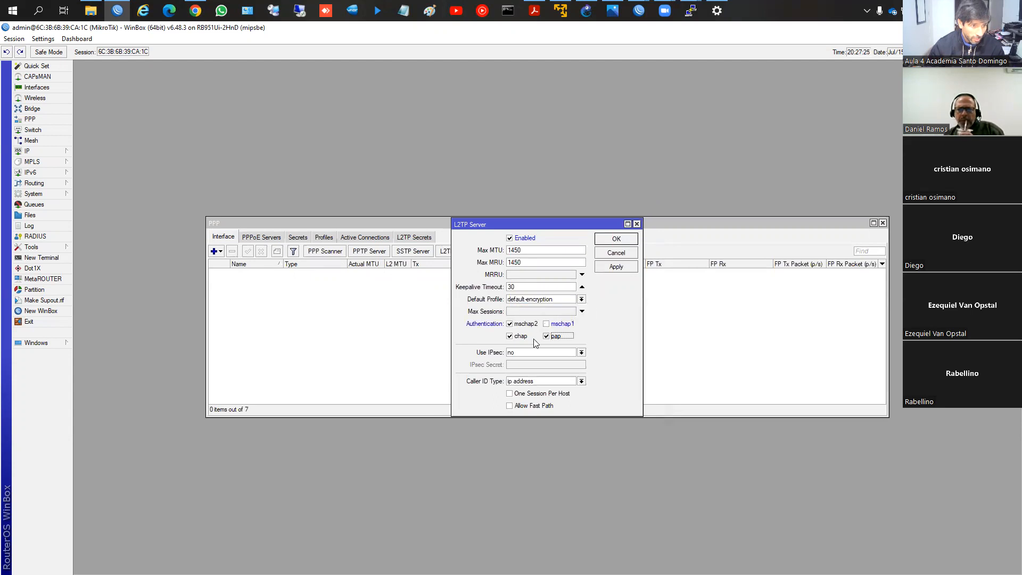
click(527, 337)
click(529, 351)
click(517, 337)
click(546, 336)
click(546, 324)
Step: Set the L2TP server's Use IPsec to required, enter the IPsec secret, unhide passwords to check the entry, and save the server settings
click(546, 351)
click(539, 368)
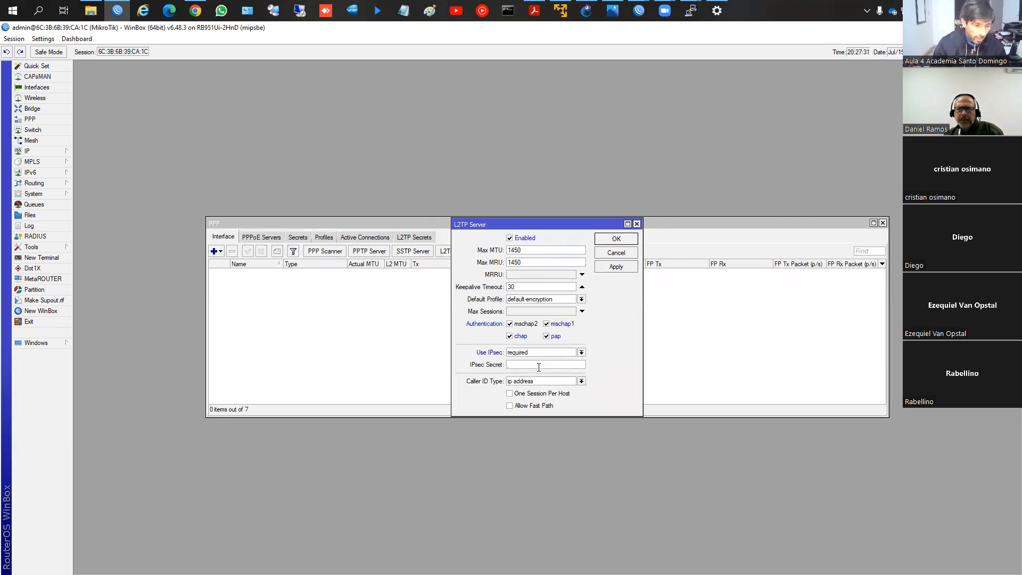
click(539, 367)
text(*********)
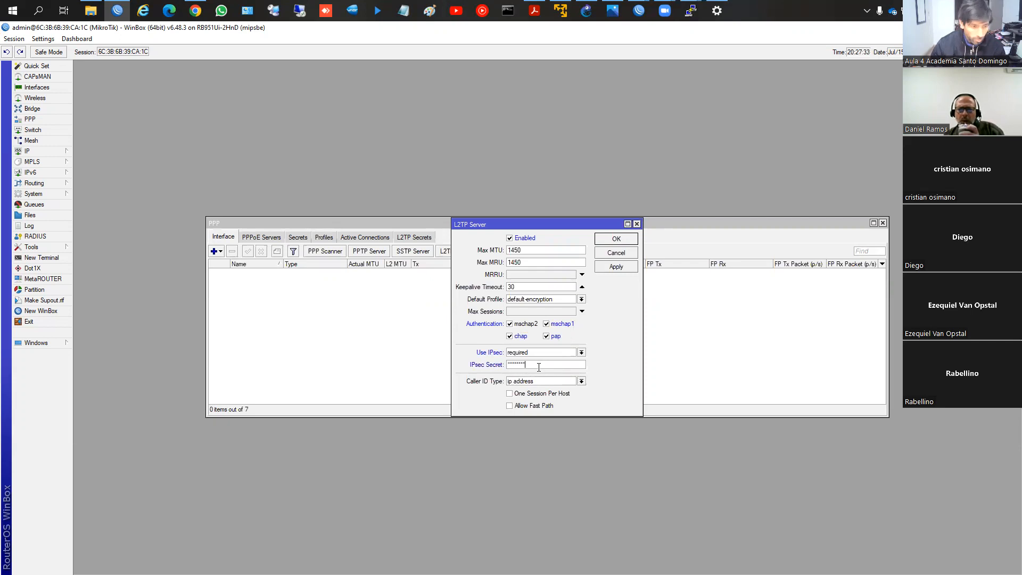
click(43, 39)
click(53, 60)
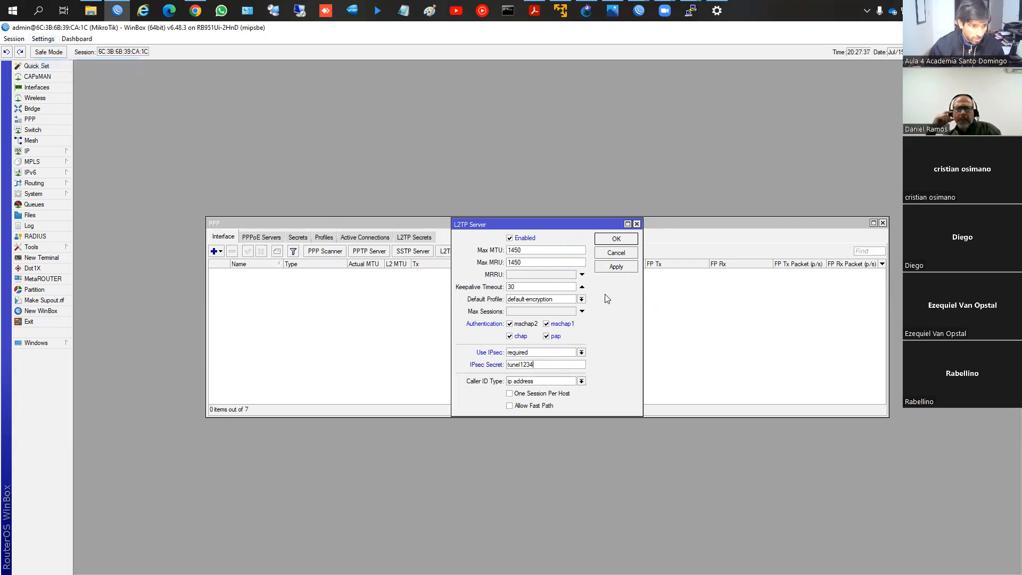
click(615, 266)
click(615, 240)
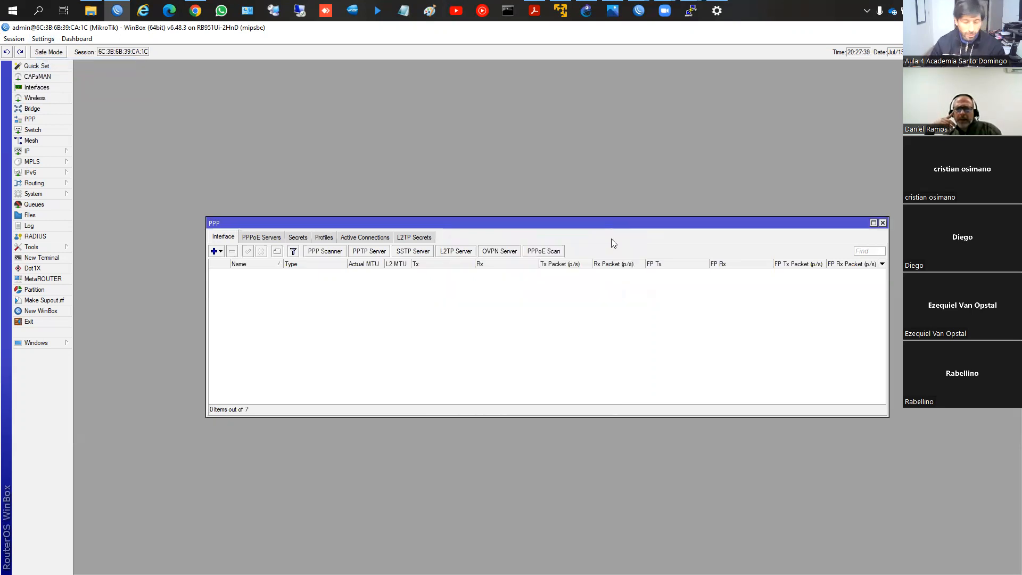
Step: Examine the router's IP address list and widen the Address column to read the full ether1_WAN address
click(38, 153)
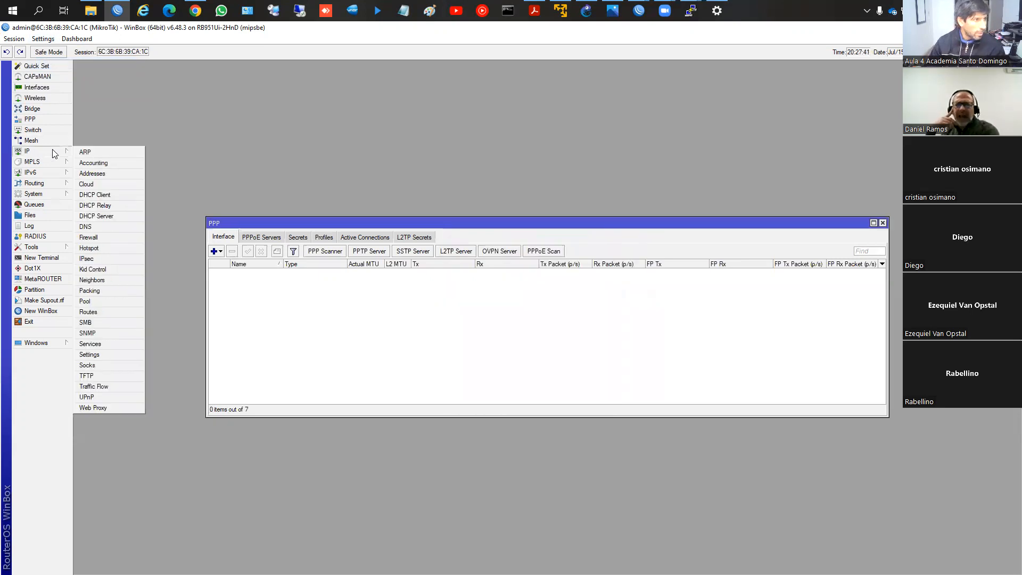
click(91, 172)
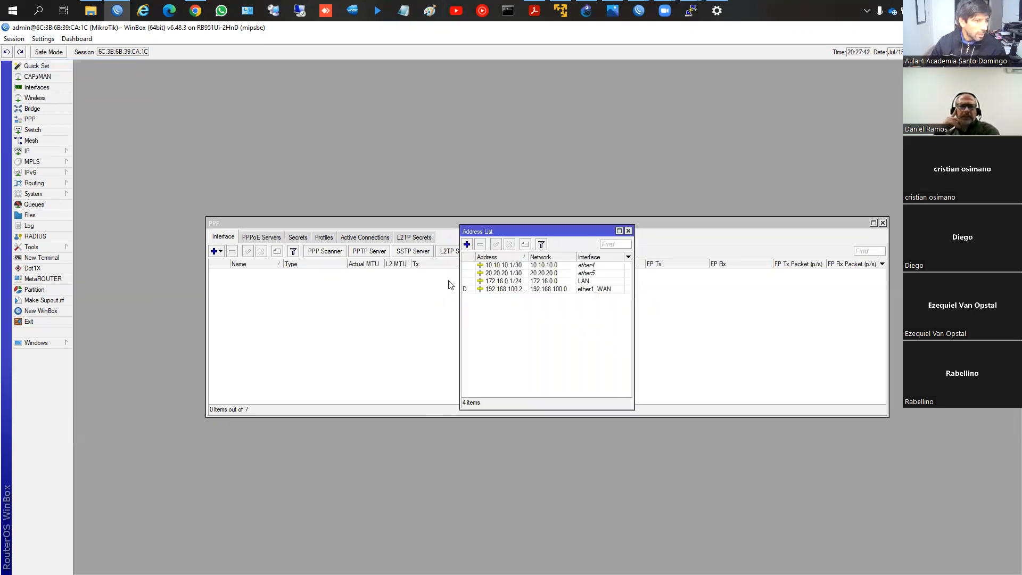
click(506, 291)
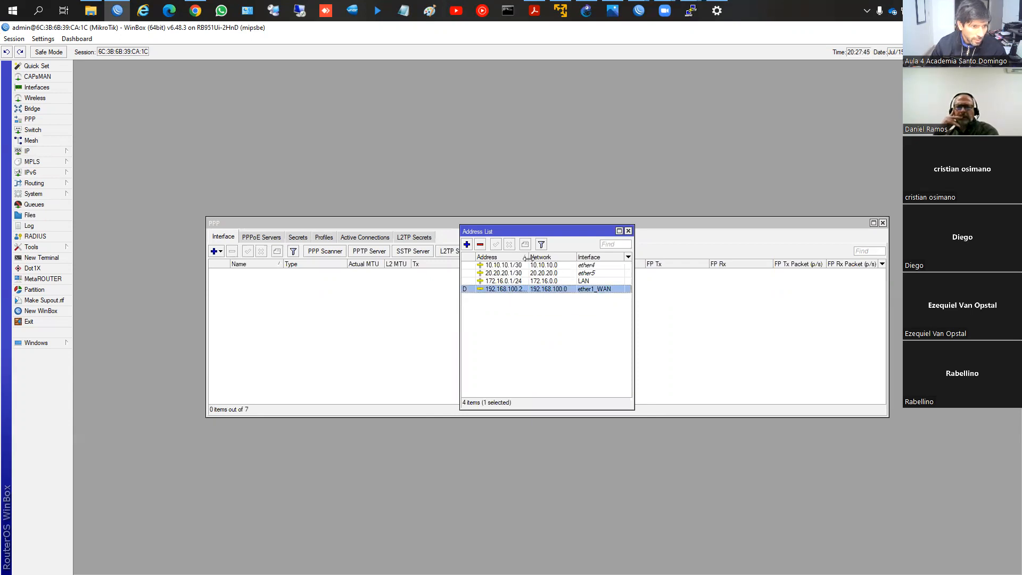
drag(529, 259, 570, 259)
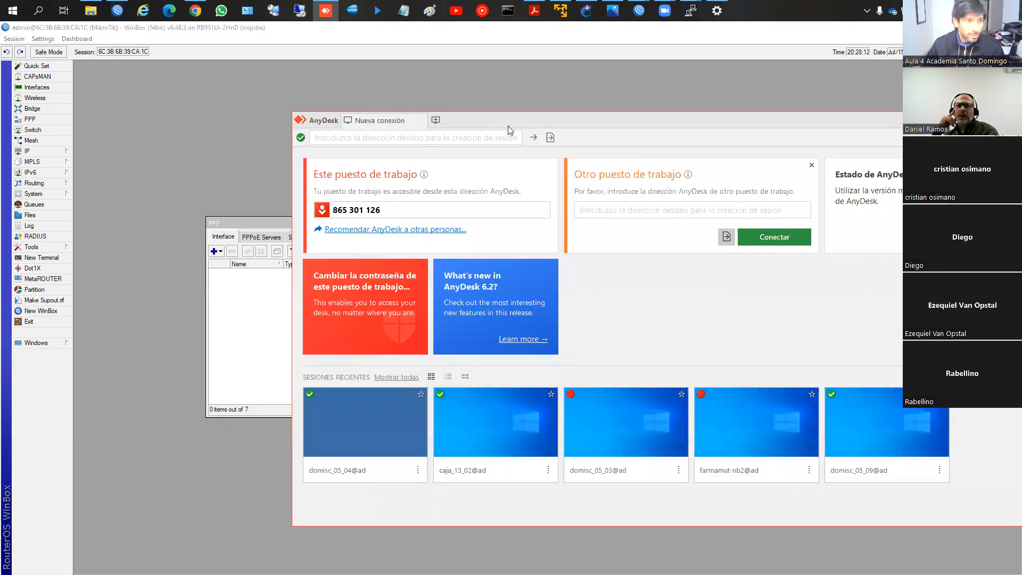
Step: Switch to AnyDesk and connect to the remote Windows computer by its AnyDesk address
double_click(509, 126)
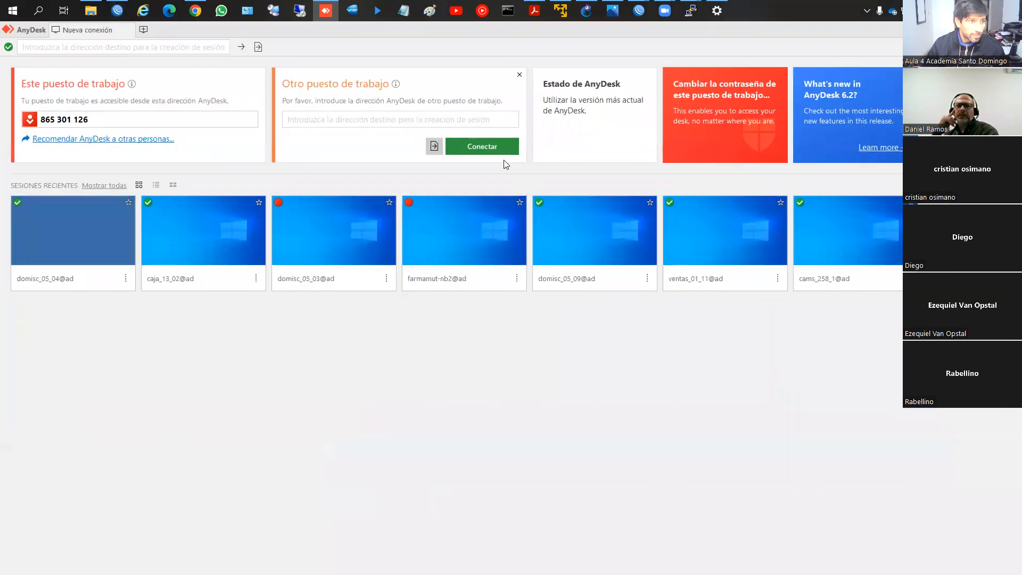
click(376, 118)
text(595)
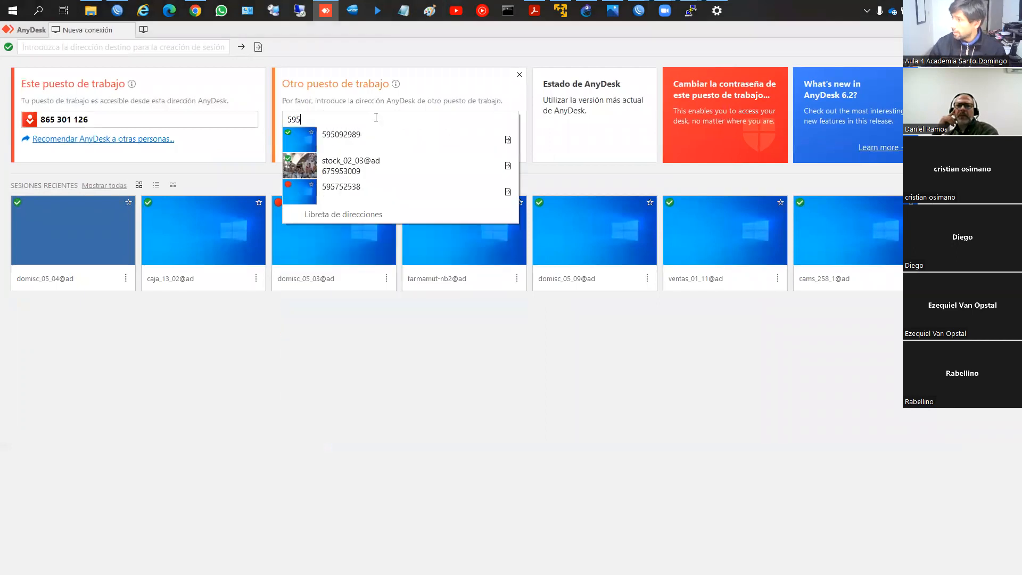
text(092)
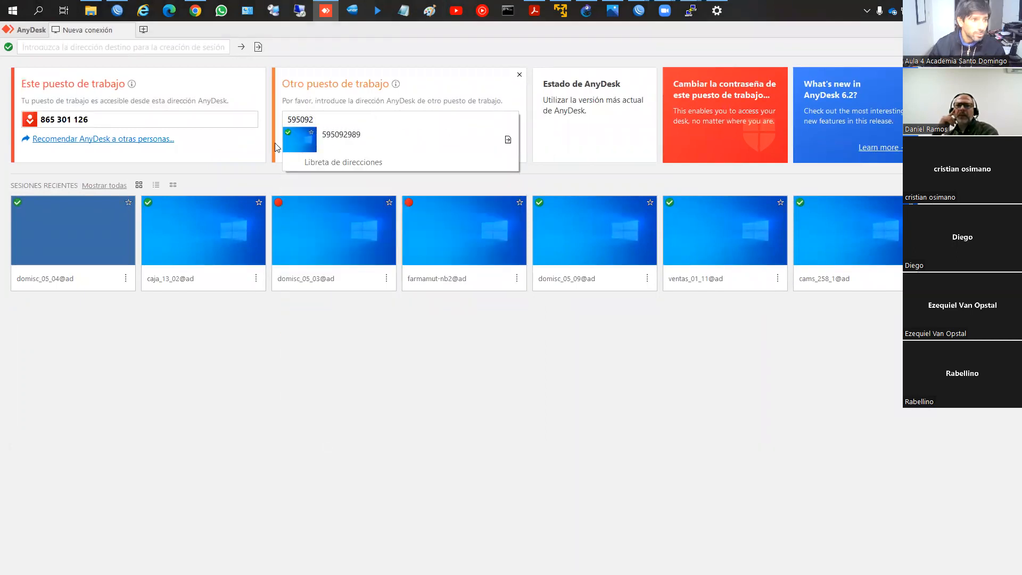
click(371, 142)
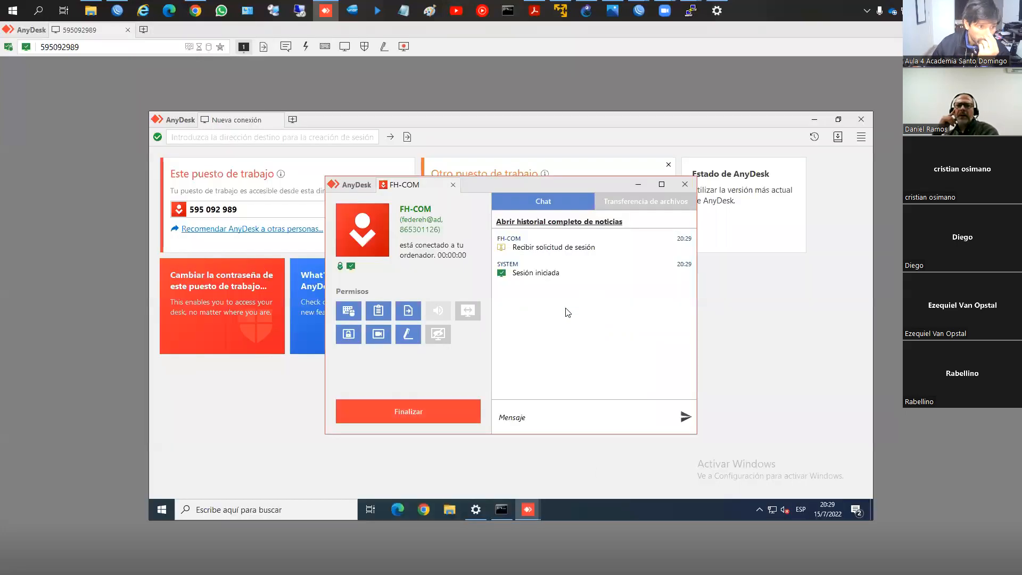
Step: Open the network and Internet settings on the remote Windows computer
right_click(775, 513)
click(772, 489)
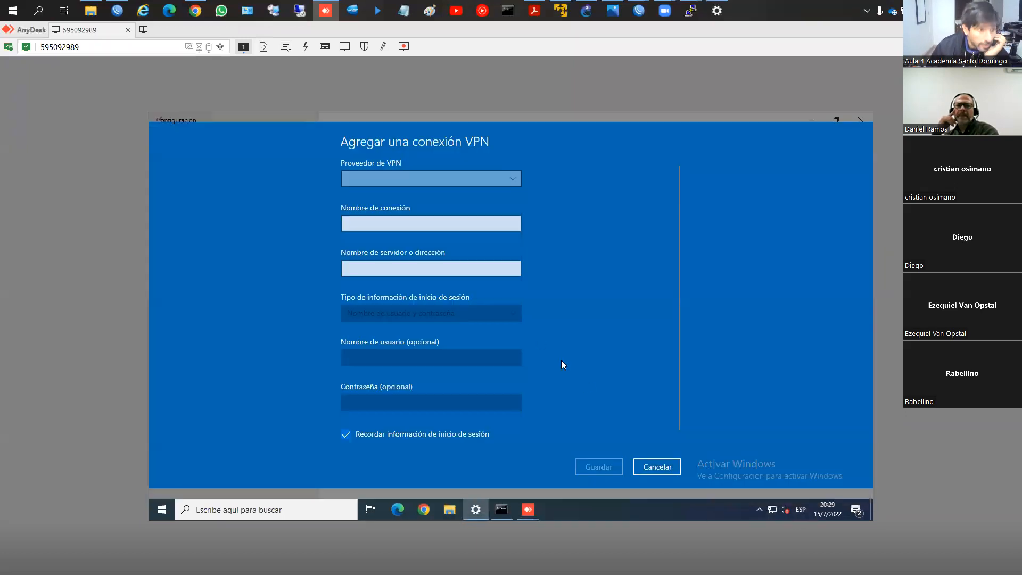
click(402, 183)
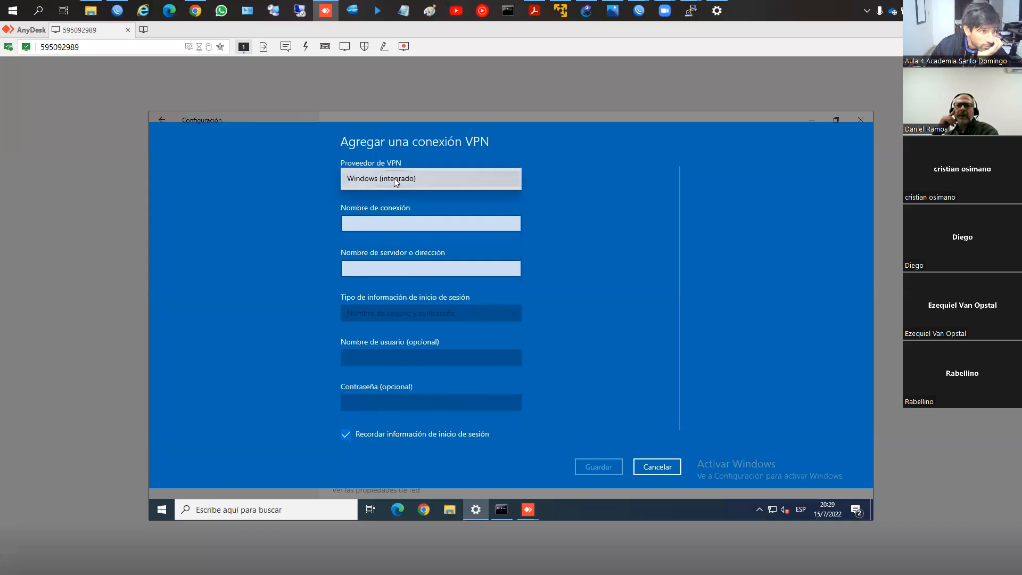
click(393, 178)
click(386, 227)
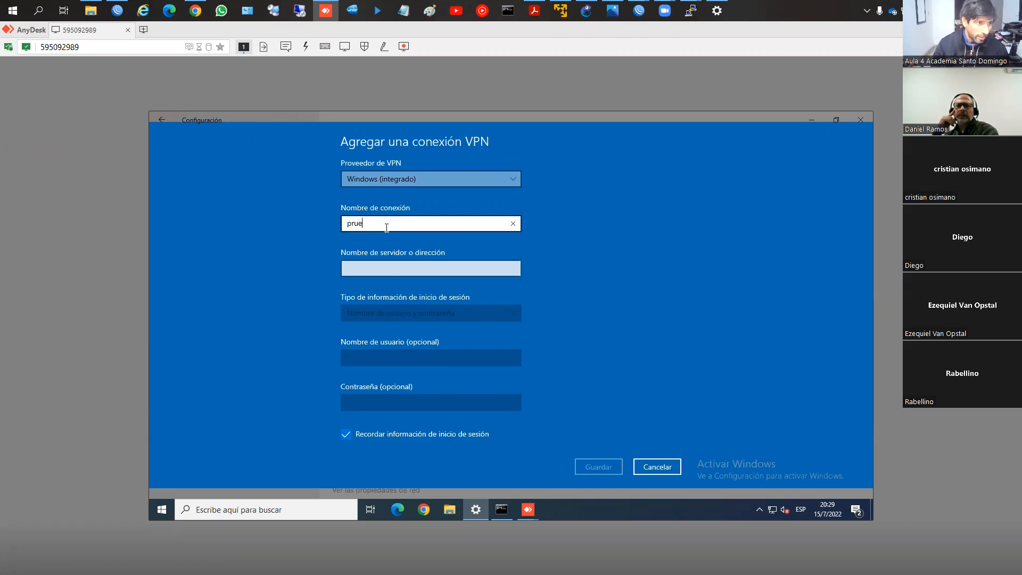
key(Tab)
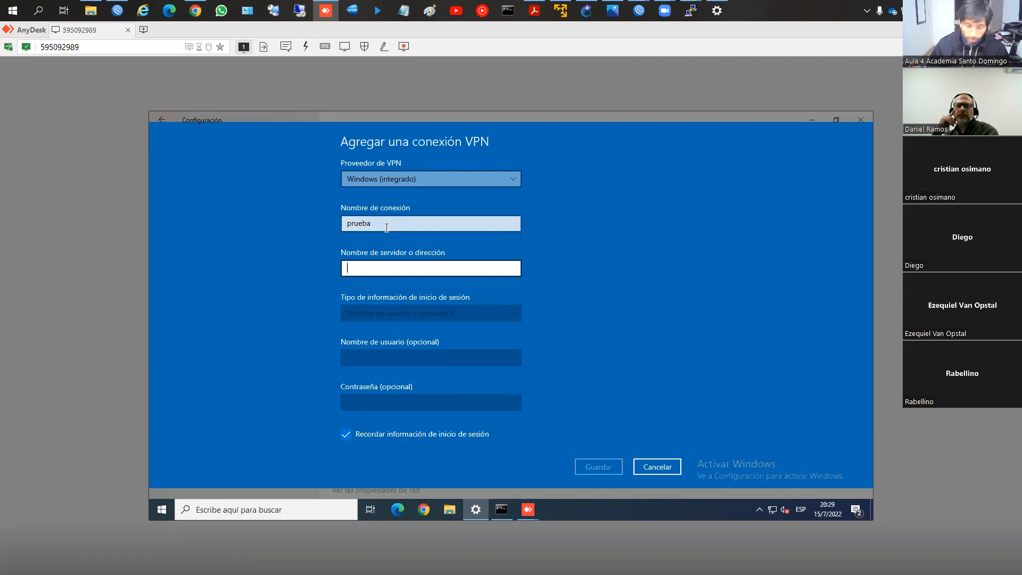
click(117, 11)
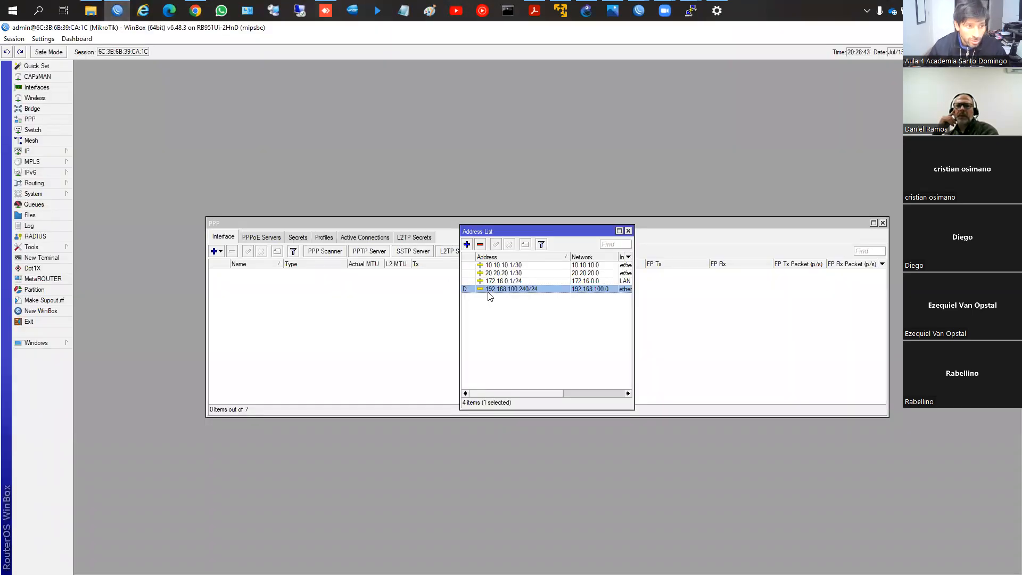
key(alt+Tab)
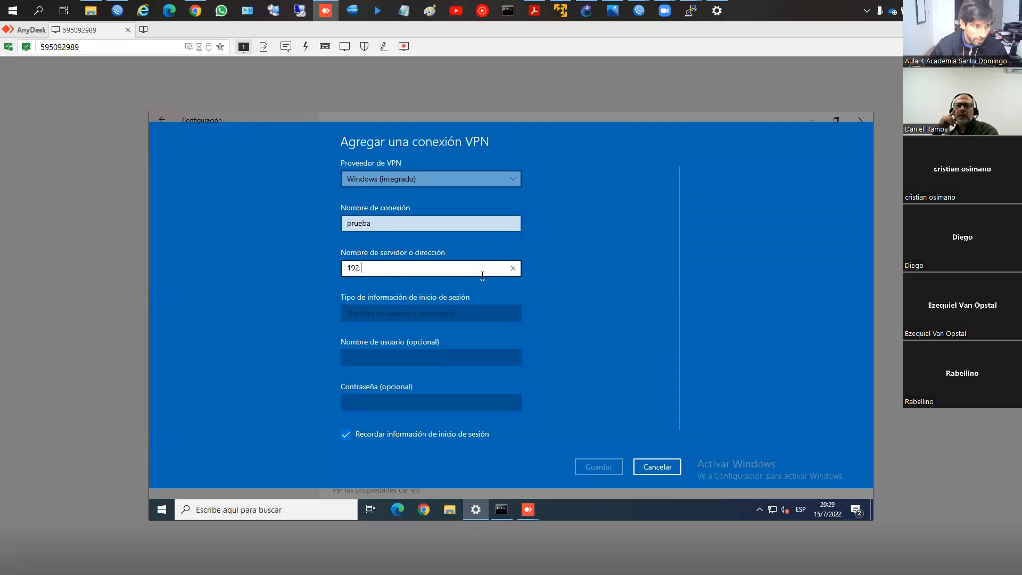
text(.240)
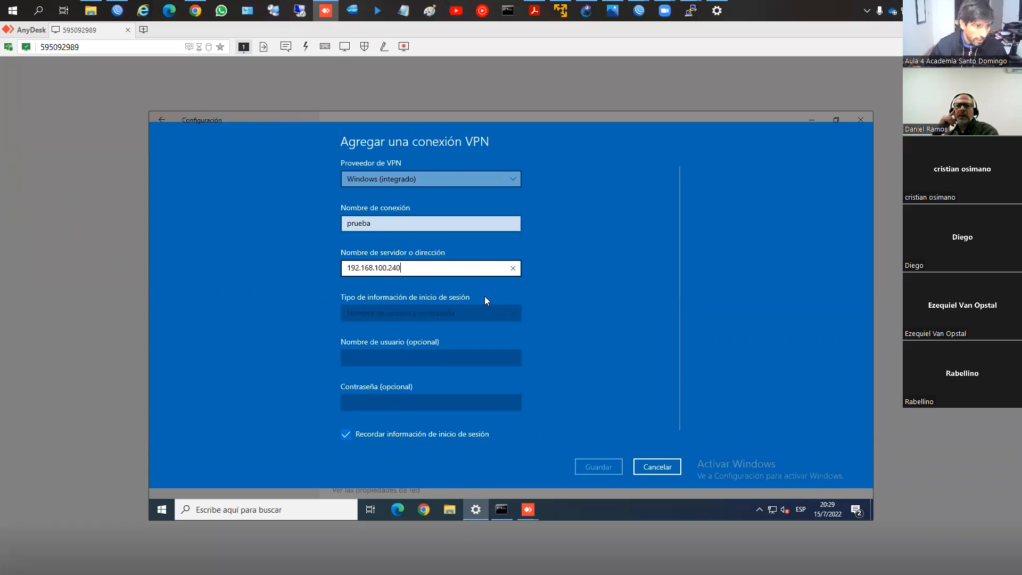
click(469, 313)
key(Tab)
key(Tab)
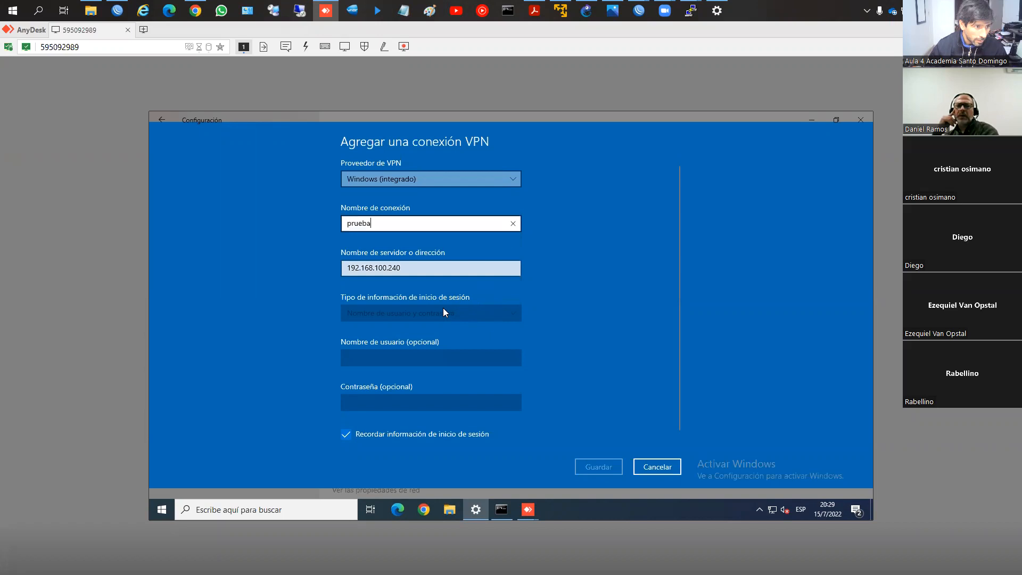
key(Tab)
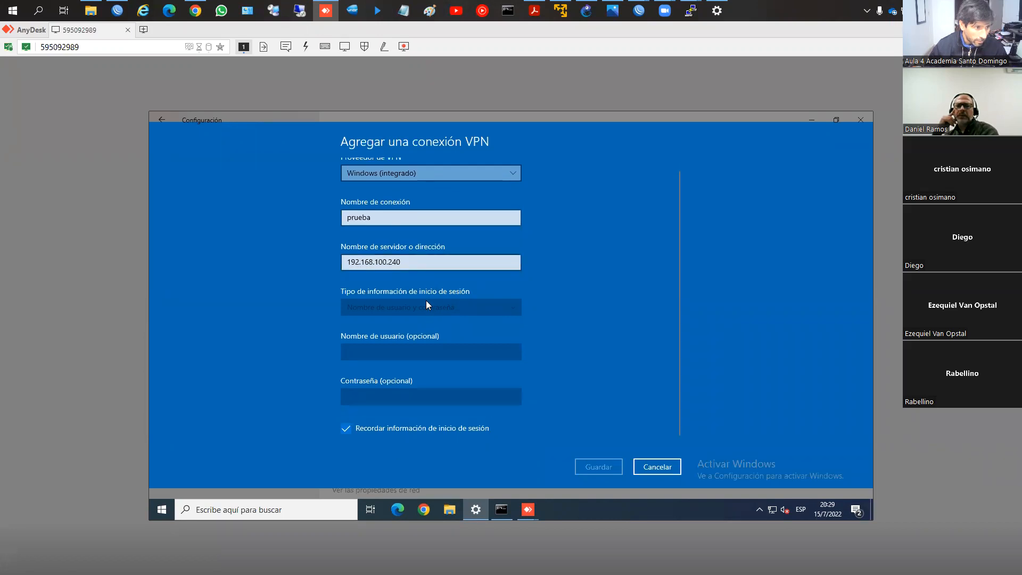
click(400, 428)
click(400, 425)
click(439, 176)
click(433, 224)
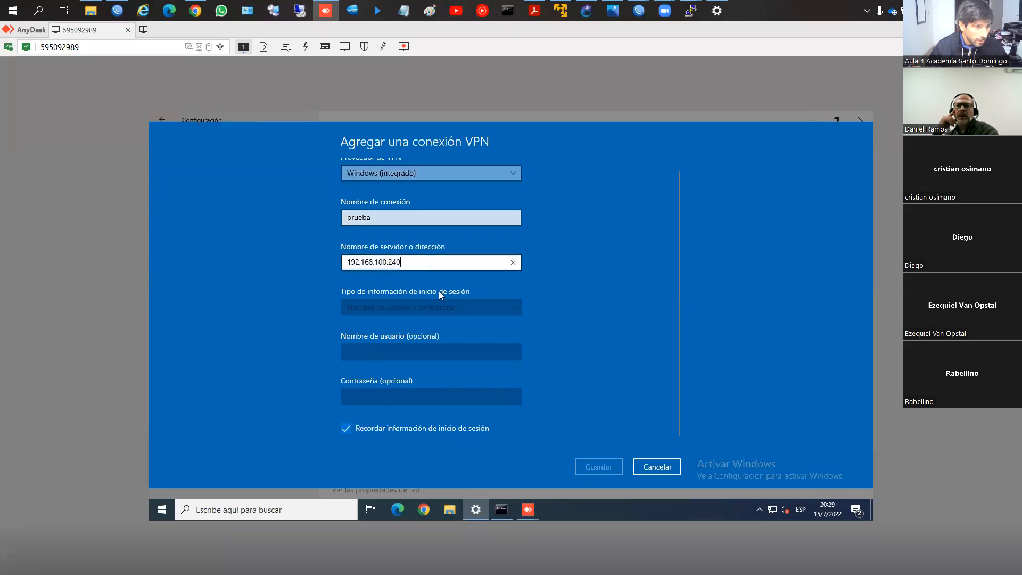
click(657, 467)
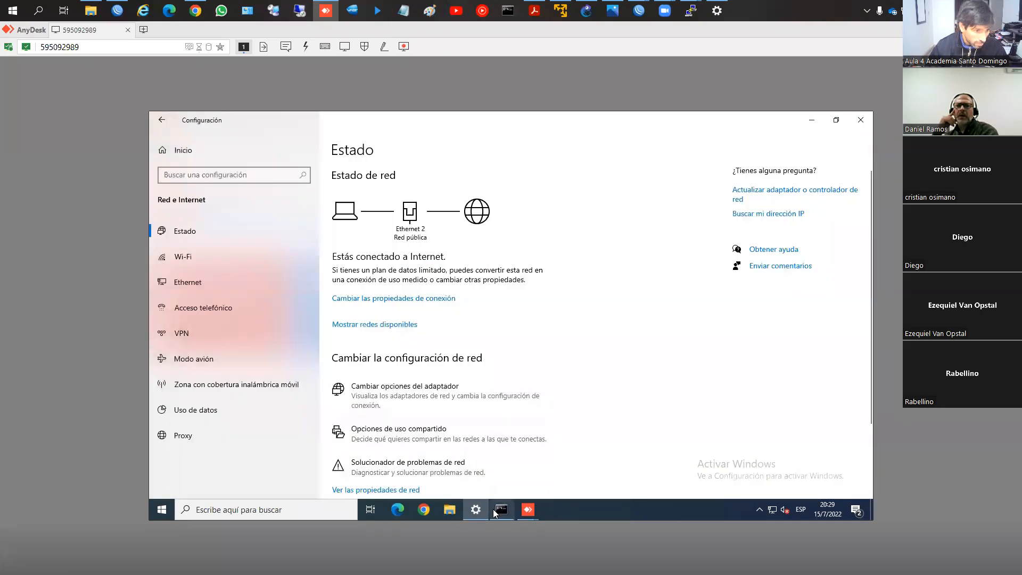
Step: Bring up the Command Prompt window on the remote computer and close it
click(500, 509)
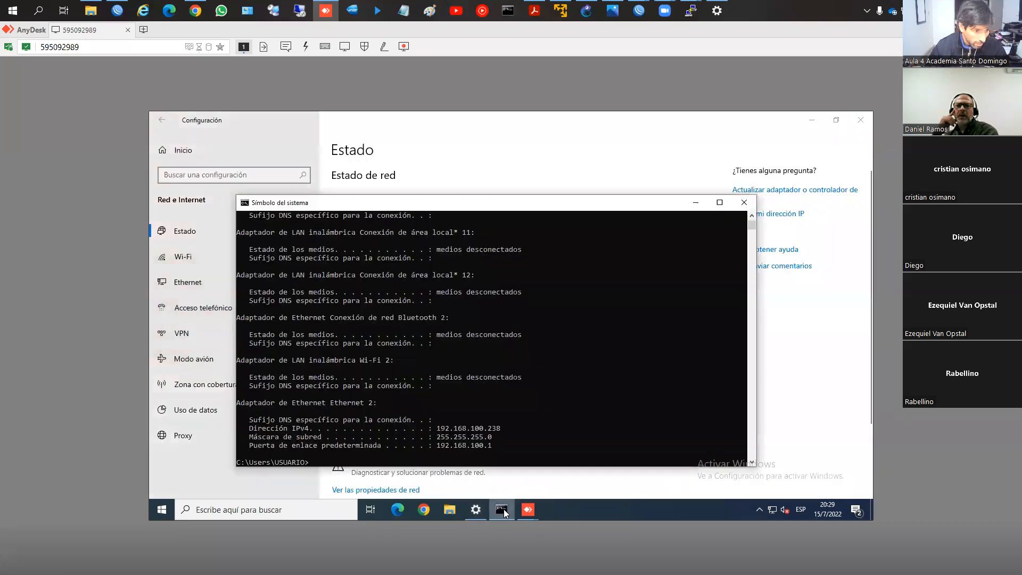
click(744, 202)
mouse_move(505, 513)
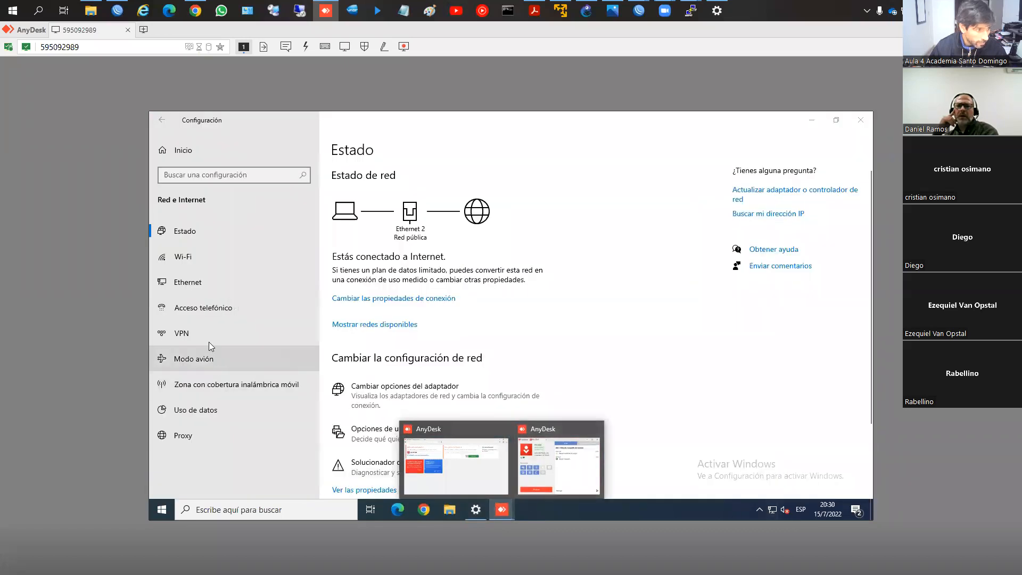
Step: Start a new VPN connection with provider Windows (integrado), connection name Test and server address 192.168.100.240
click(214, 339)
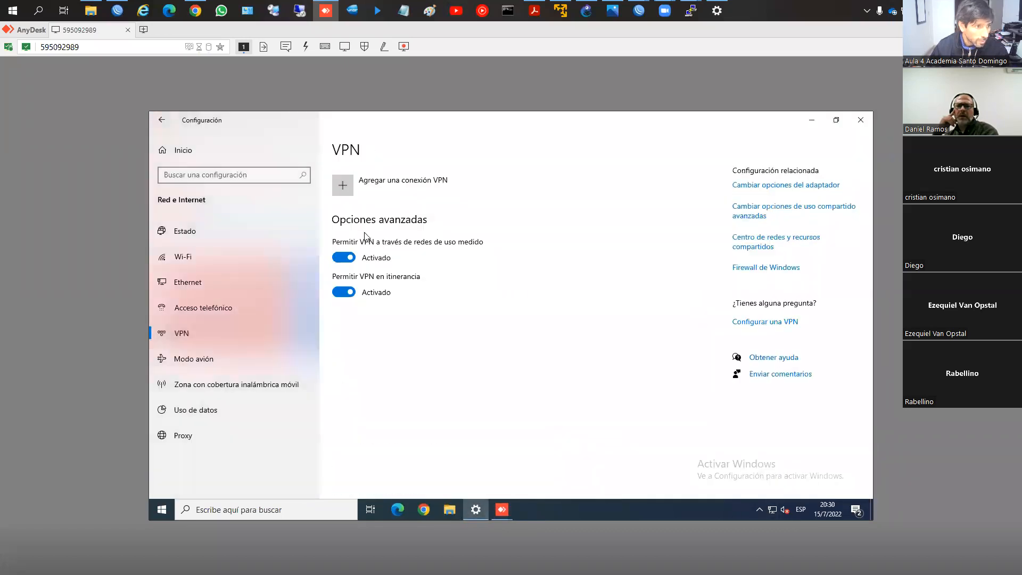
click(367, 190)
click(419, 180)
click(418, 179)
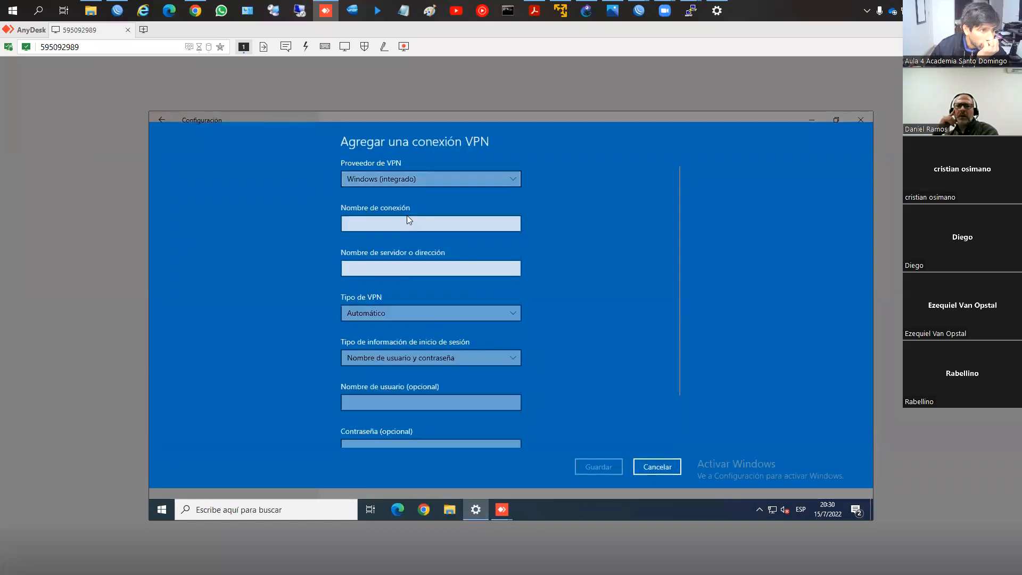
click(414, 225)
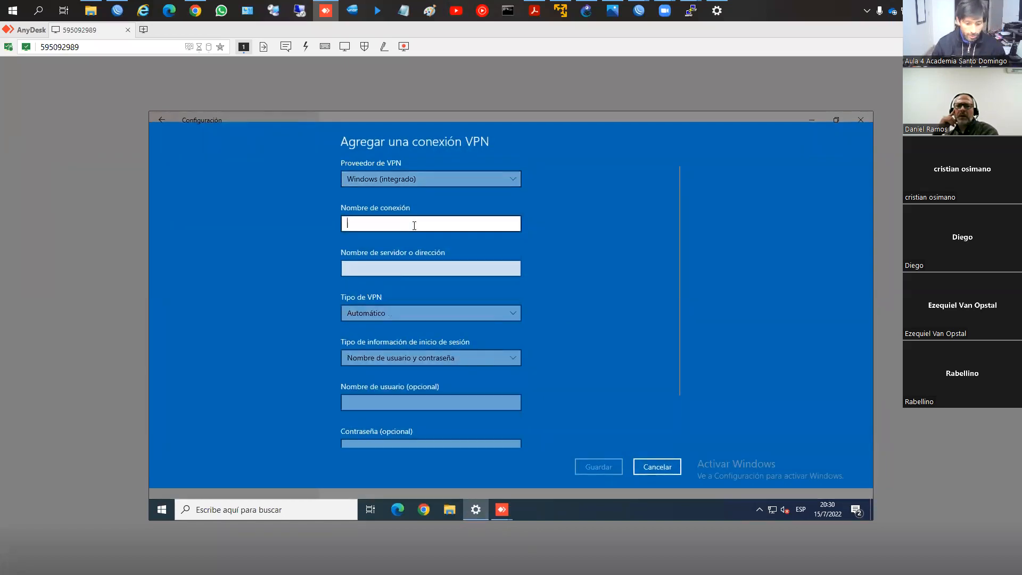
text(Test)
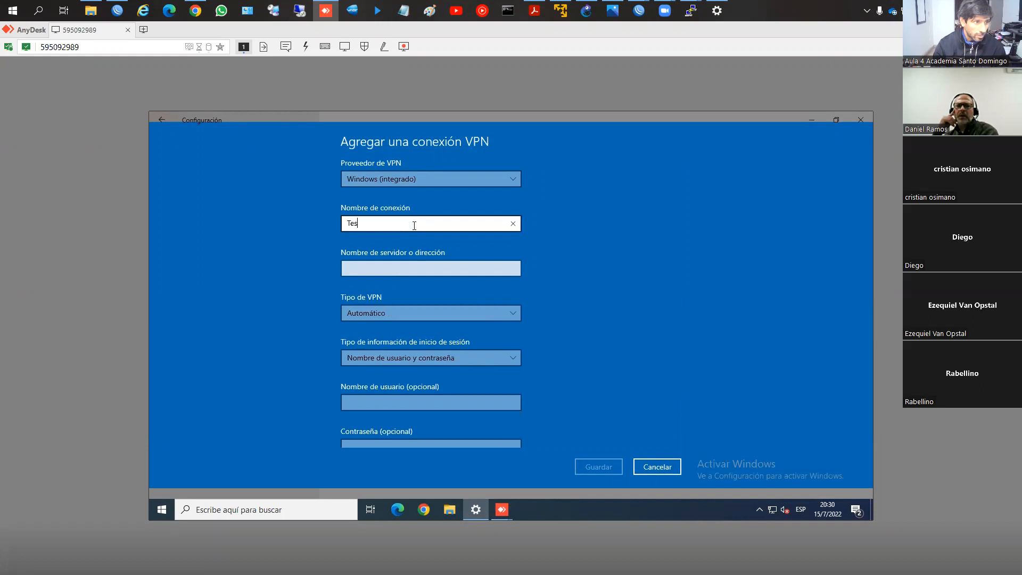
key(Tab)
text(192.)
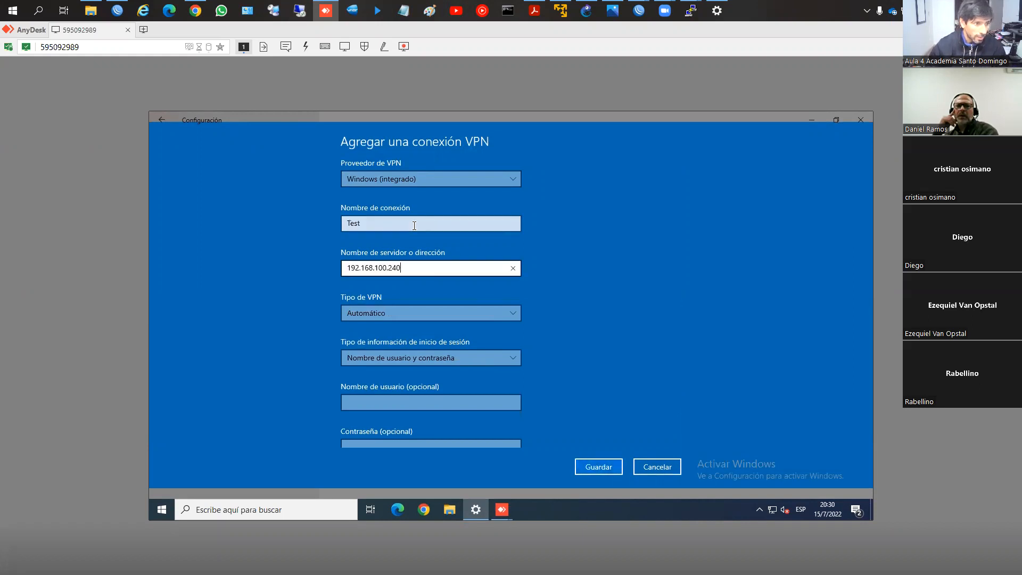
Step: Set the VPN type to L2TP/IPsec with pre-shared key, enter the pre-shared key and reveal it for checking
click(427, 316)
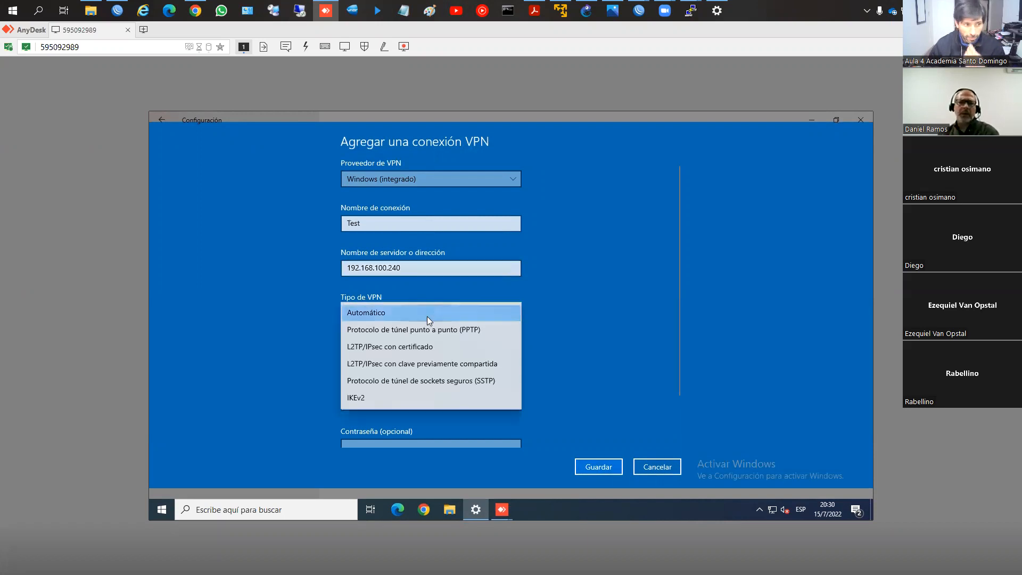
click(414, 364)
click(415, 357)
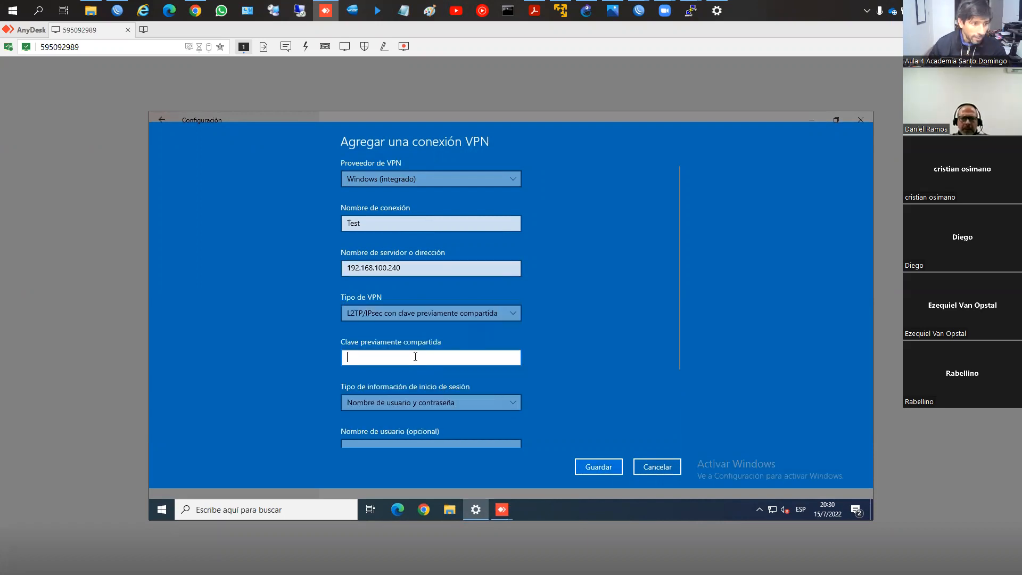
text(12345678)
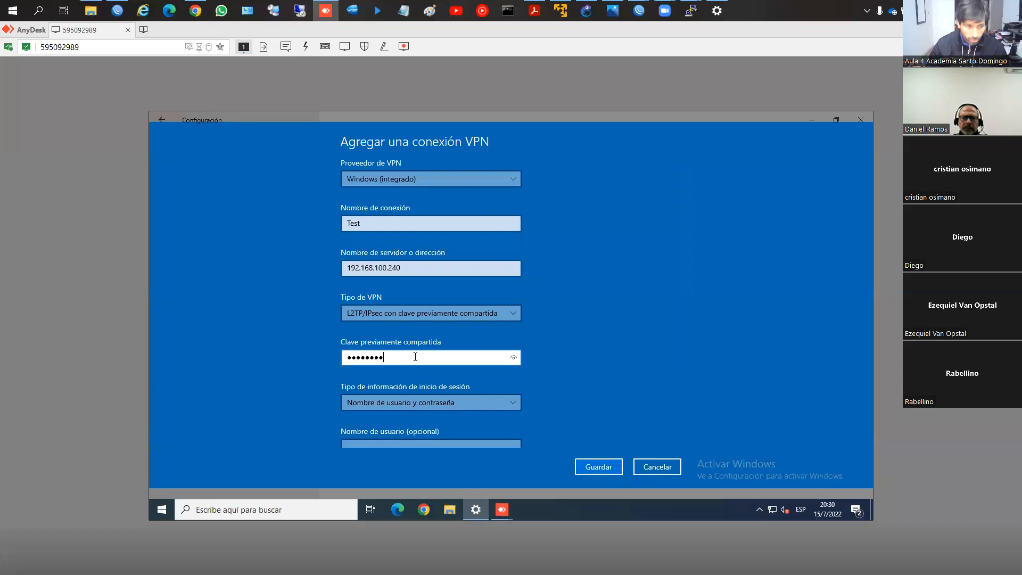
click(511, 357)
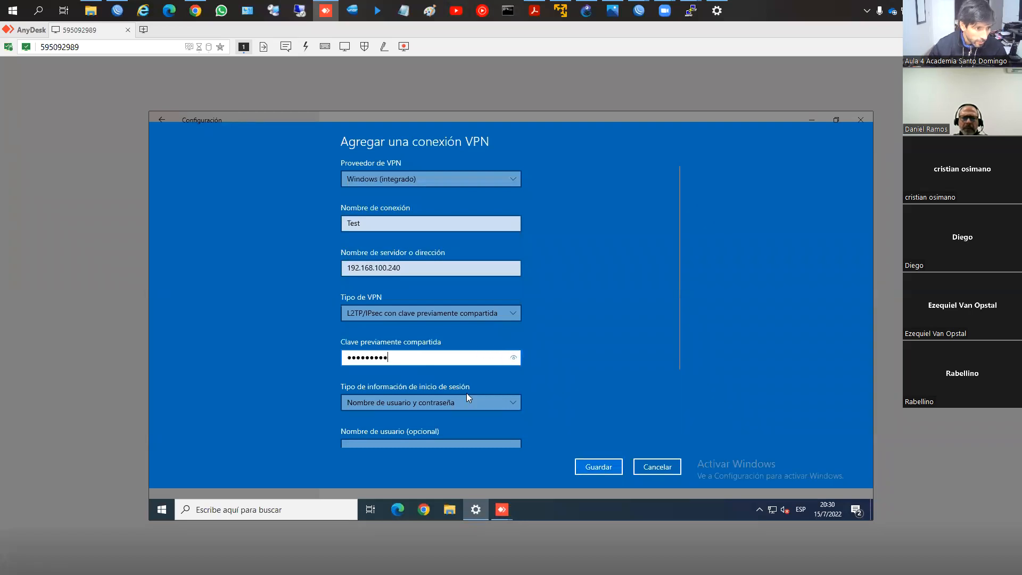
Step: Enter the user name usuario and the account password in the VPN connection's sign-in fields
scroll(458, 383, down, 3)
click(445, 343)
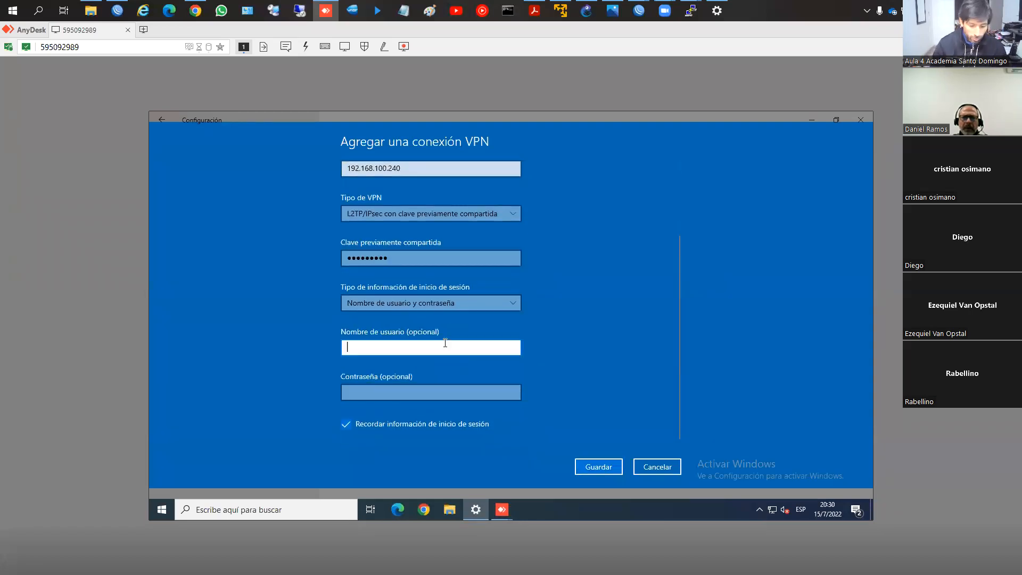
text(usuario)
key(Tab)
text(12)
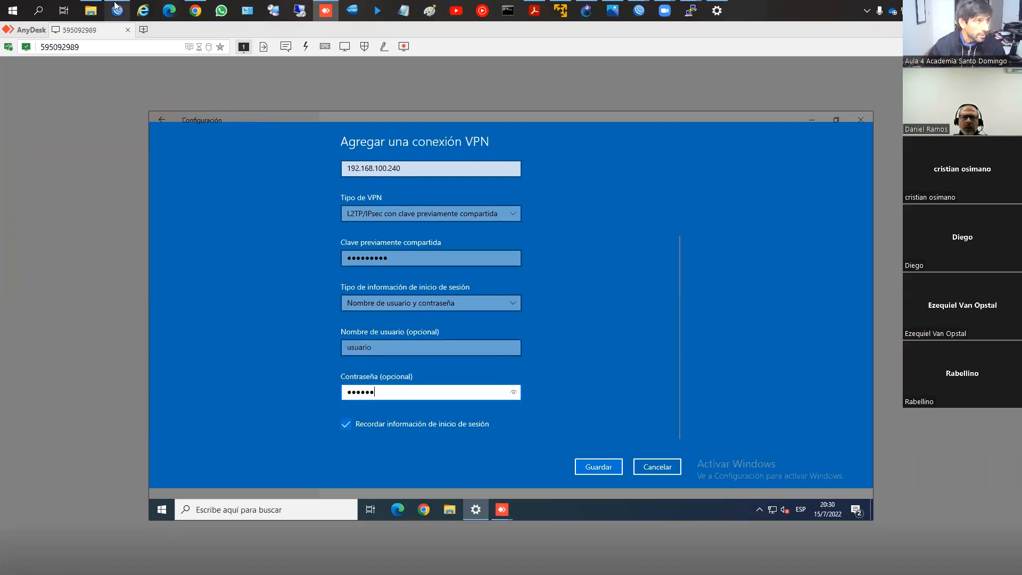
Step: Switch to WinBox and check the L2TP user's credentials in the router's PPP secrets
click(117, 10)
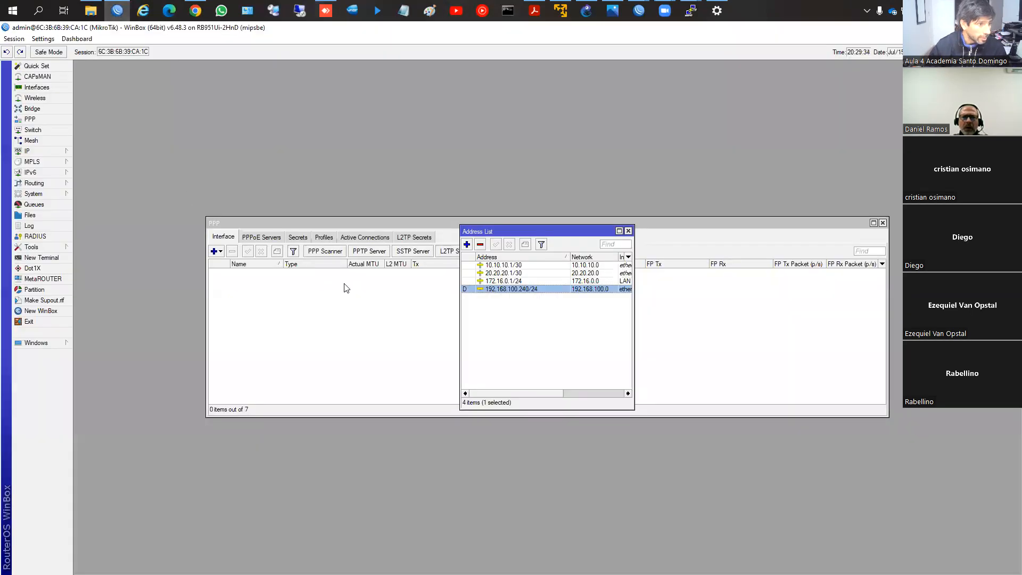
click(298, 237)
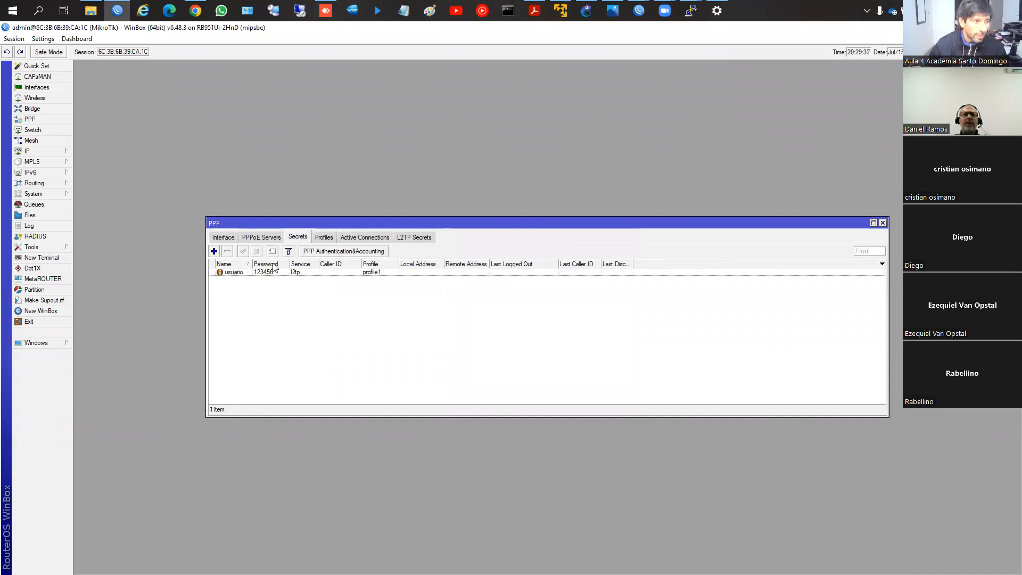
mouse_move(638, 10)
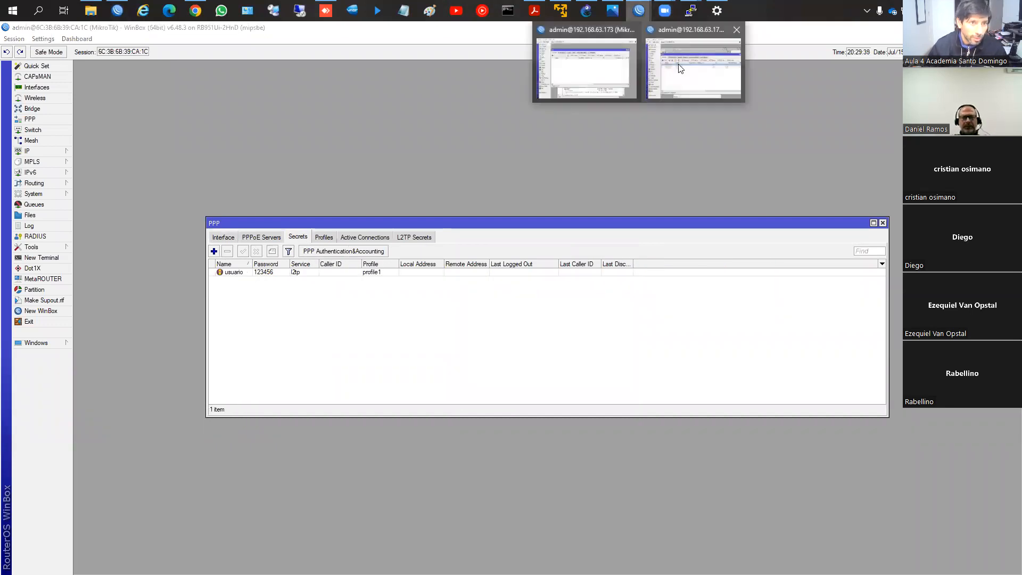
click(677, 63)
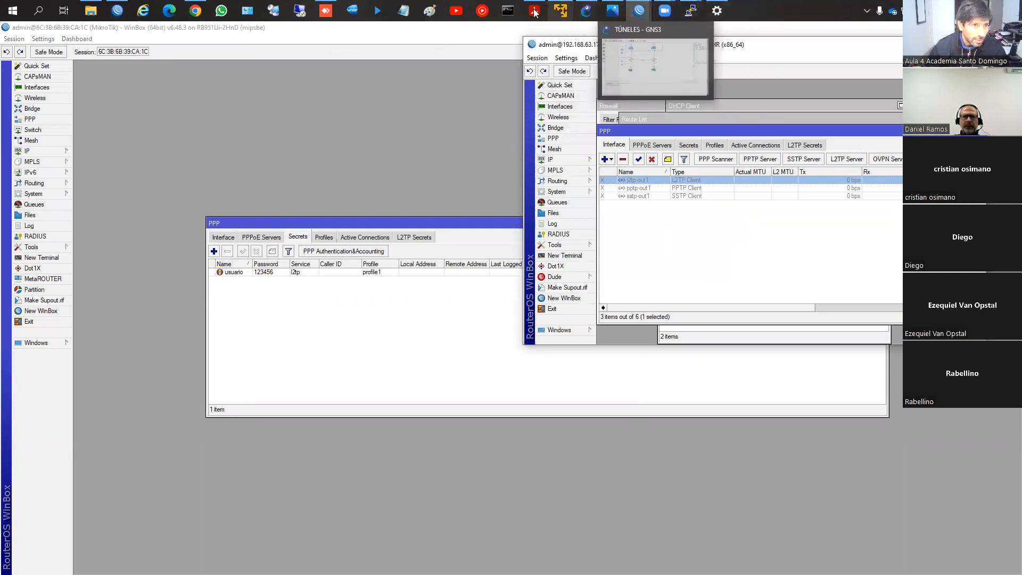
Step: Return to AnyDesk, check the entered password, save the VPN connection and connect Test
click(326, 11)
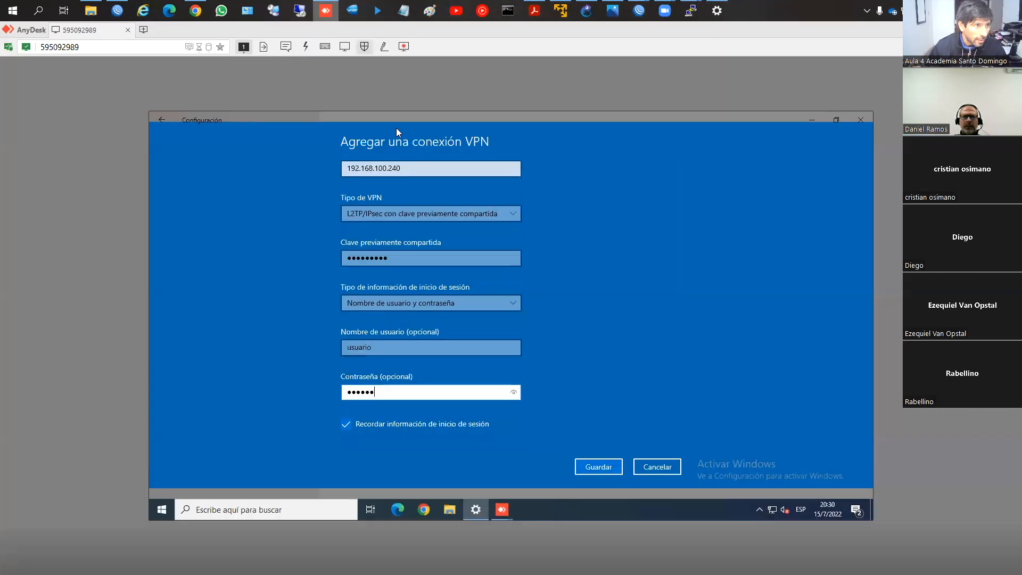
click(513, 392)
click(598, 466)
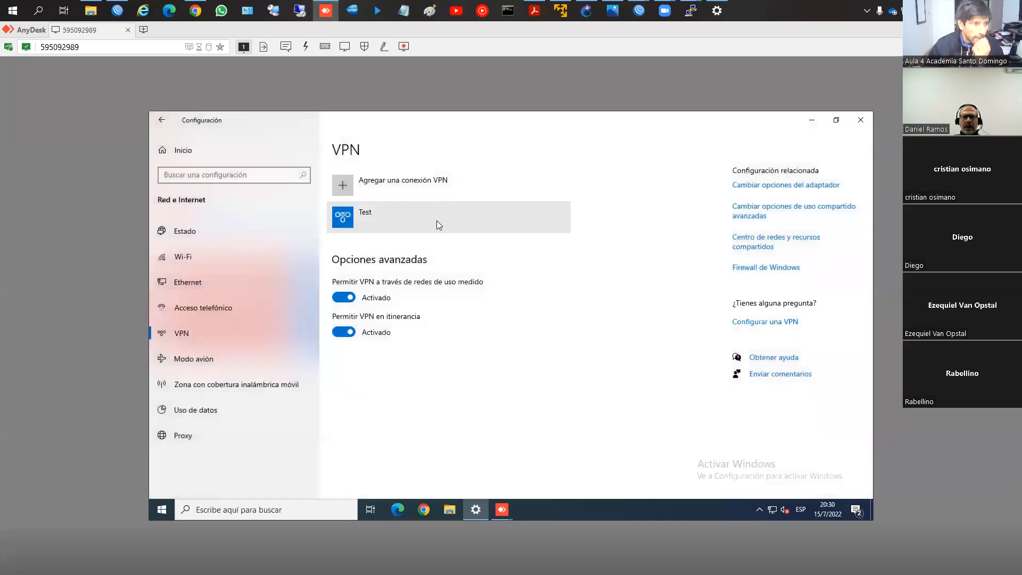
click(465, 229)
click(409, 250)
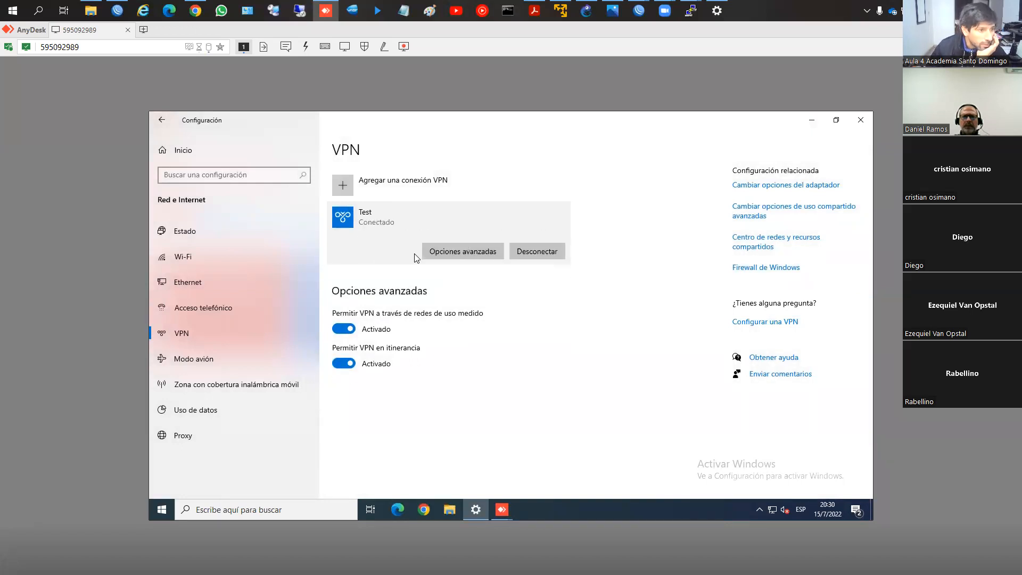
Step: Switch to WinBox and compare the address in the active PPP connections with the ranges in the IP pools
click(117, 10)
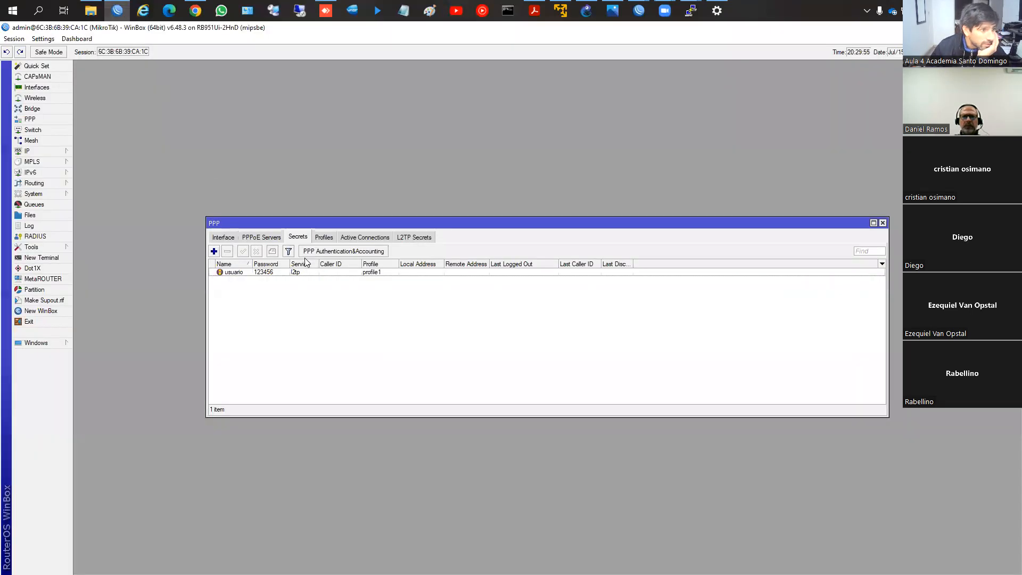
click(349, 237)
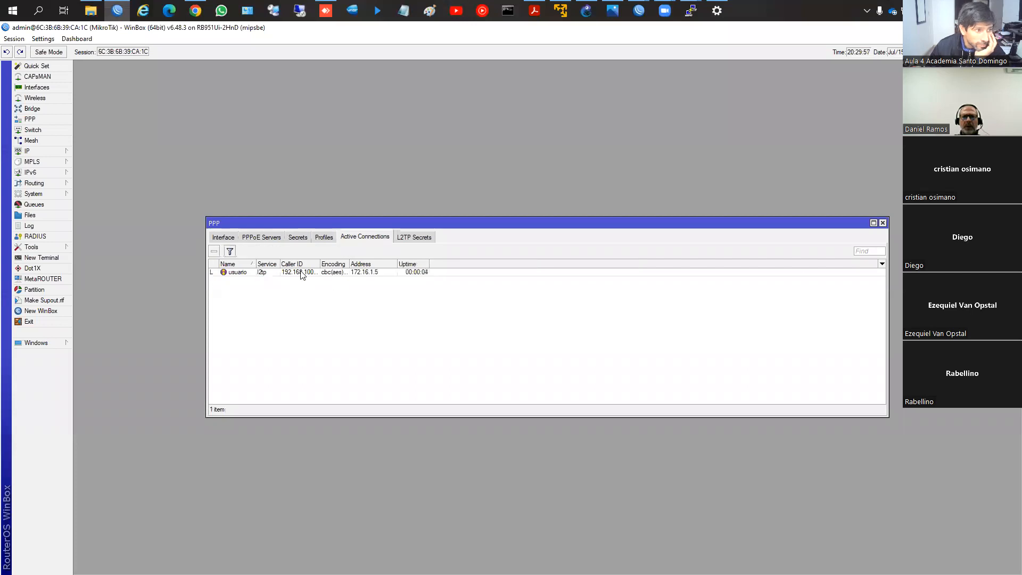
drag(301, 222, 268, 102)
click(582, 358)
click(630, 231)
click(639, 315)
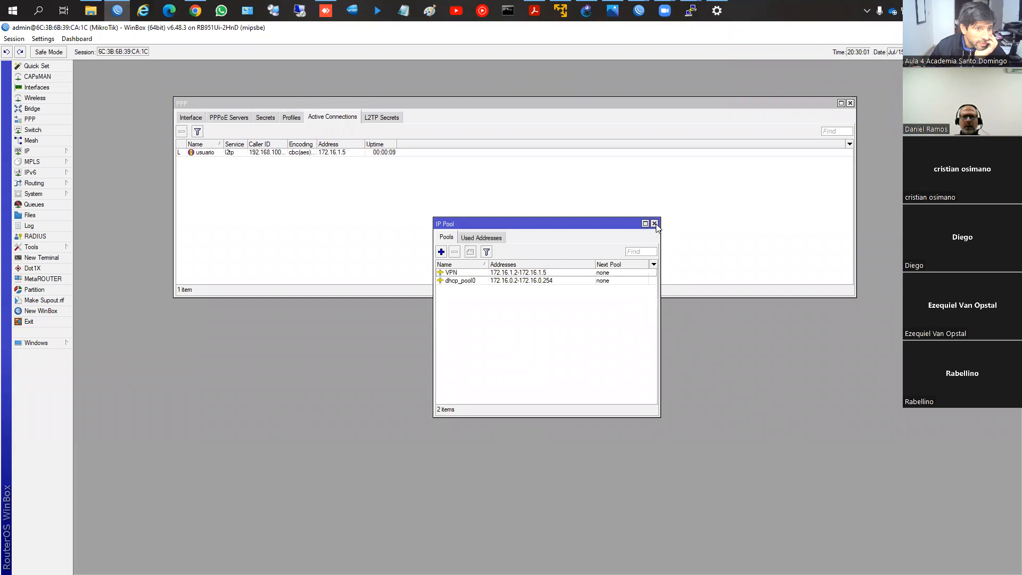
click(654, 224)
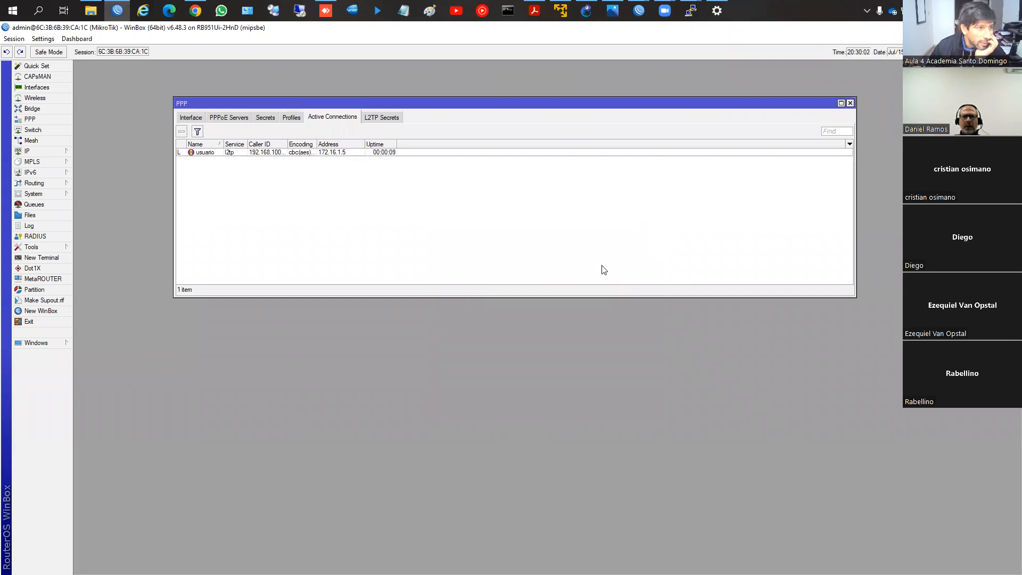
Step: Open the router's IP route list and check the dynamic route for the L2TP user
click(46, 149)
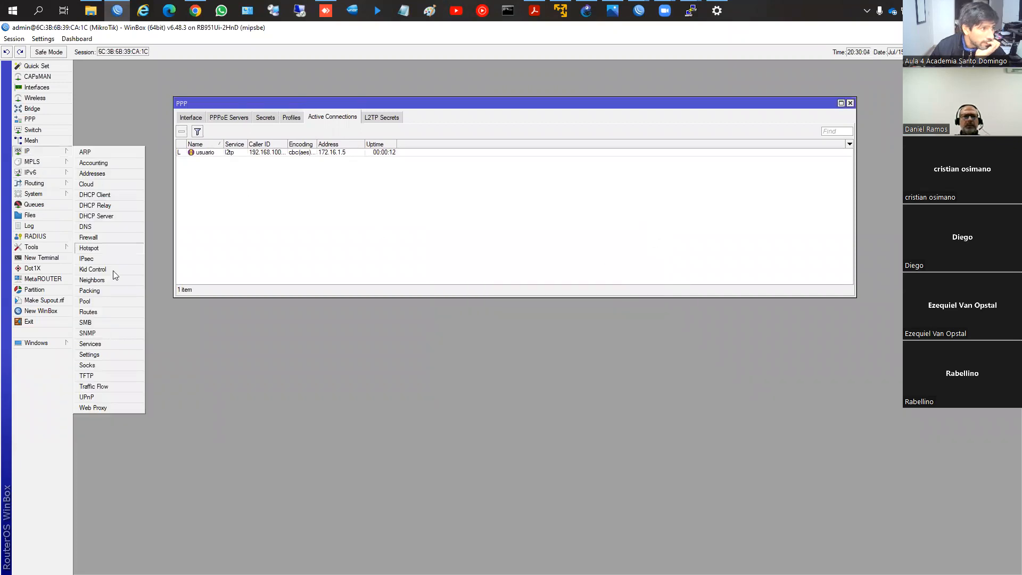
click(104, 316)
drag(429, 226, 248, 237)
click(302, 293)
click(308, 301)
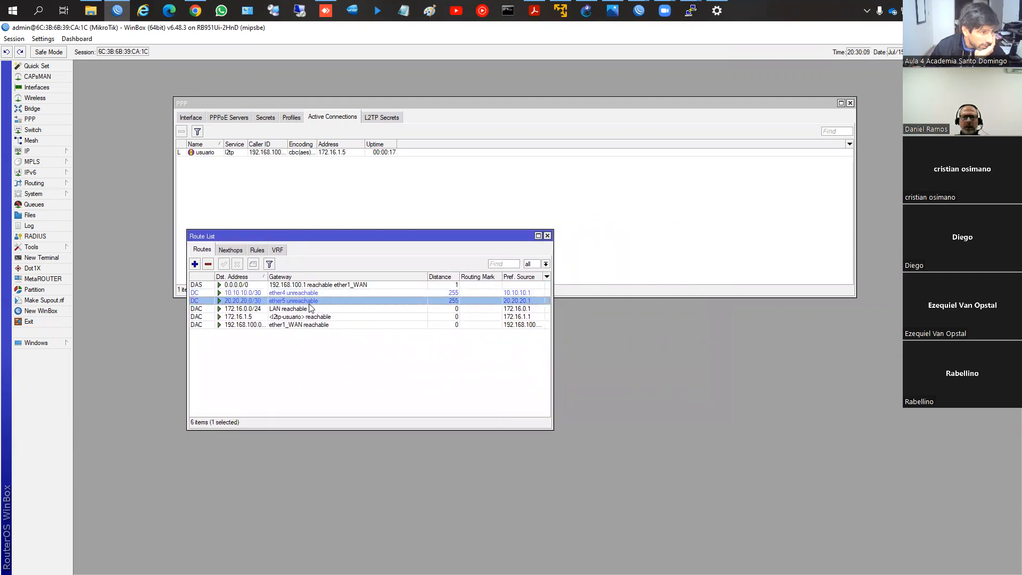
click(333, 317)
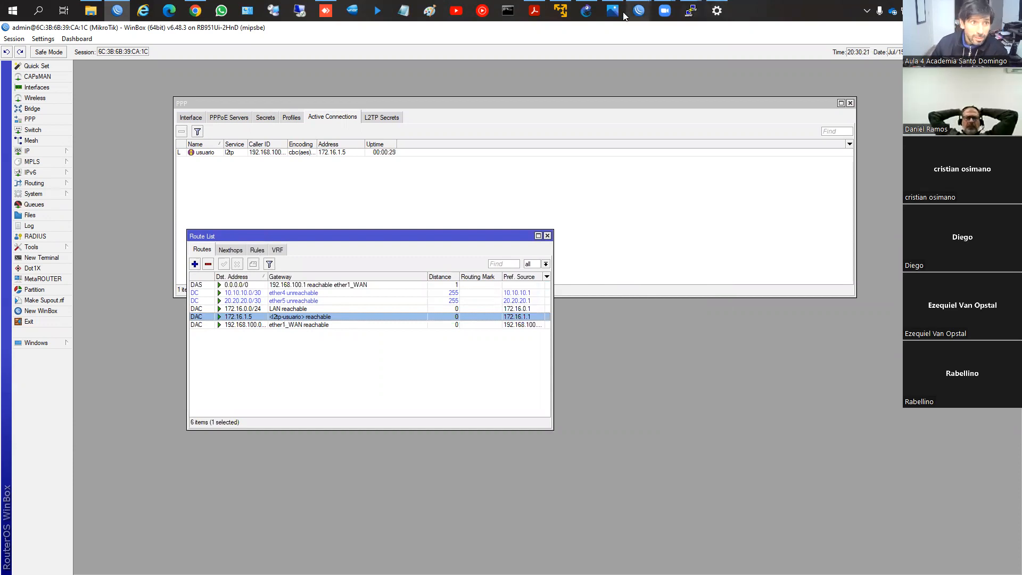
Step: Switch to AnyDesk, open a command prompt on the remote PC and run ipconfig to check the Test adapter's address
click(336, 16)
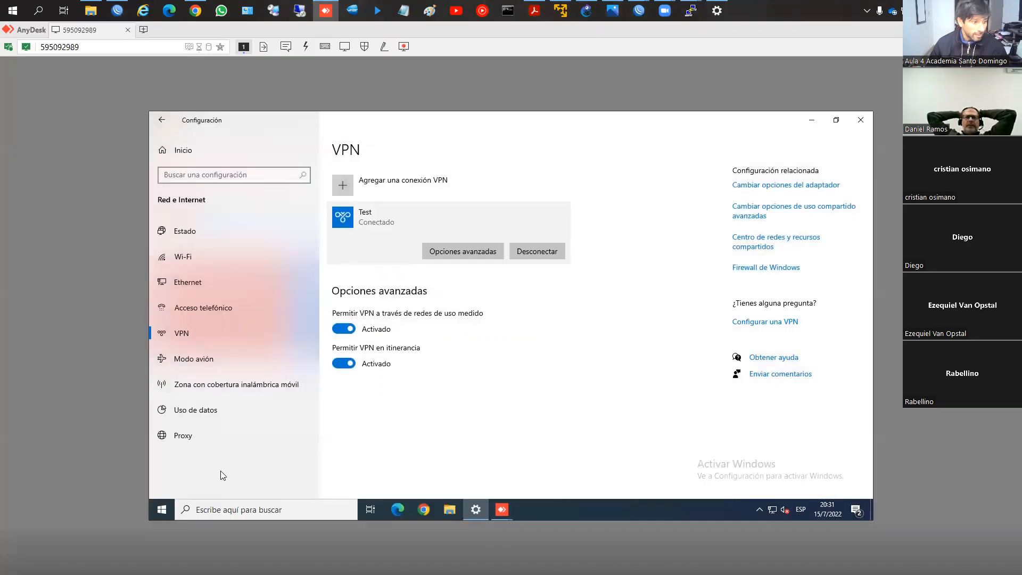
click(204, 511)
text(cmd)
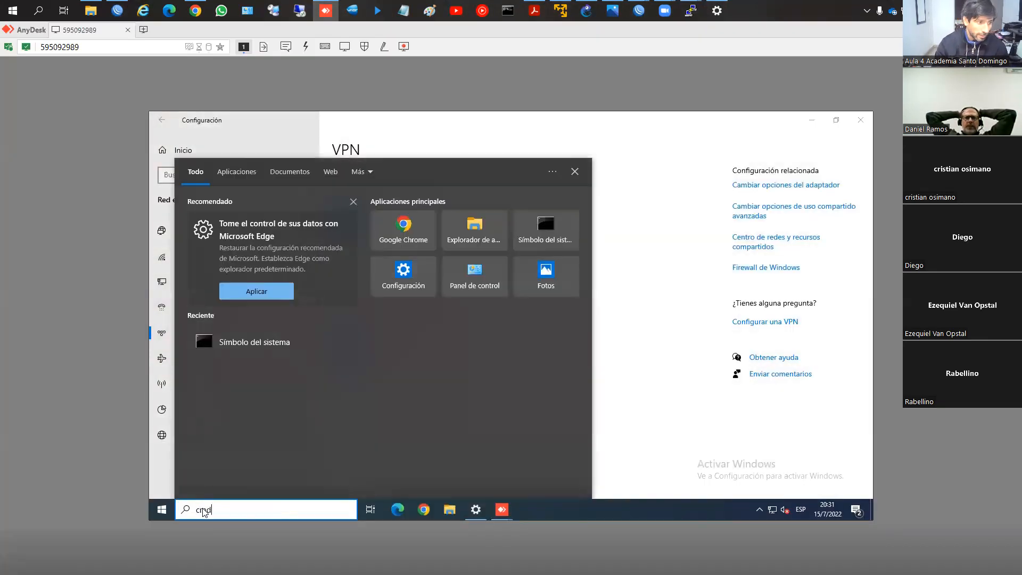
key(Return)
text(ipcon)
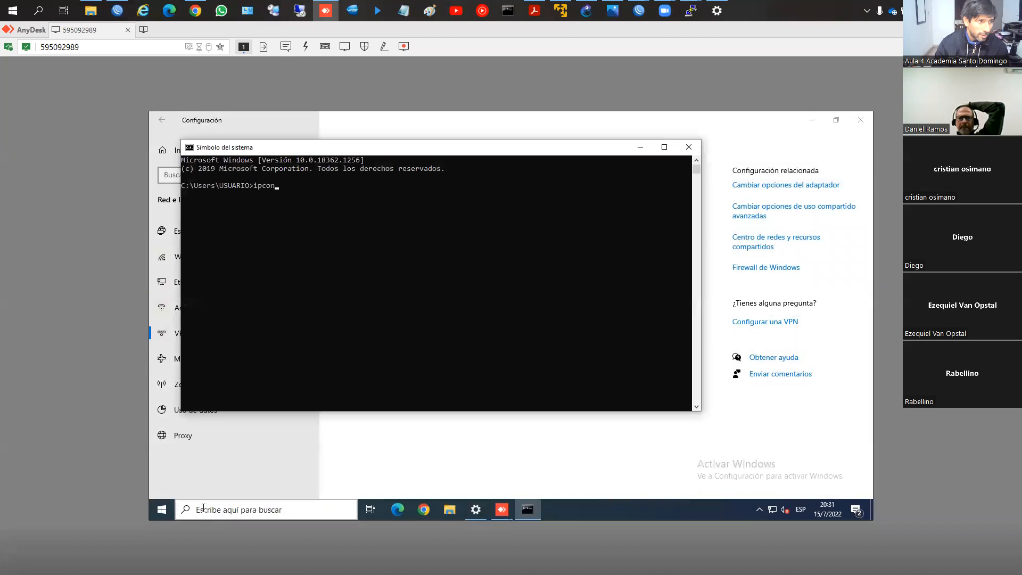
text(fig)
key(Return)
scroll(453, 389, up, 6)
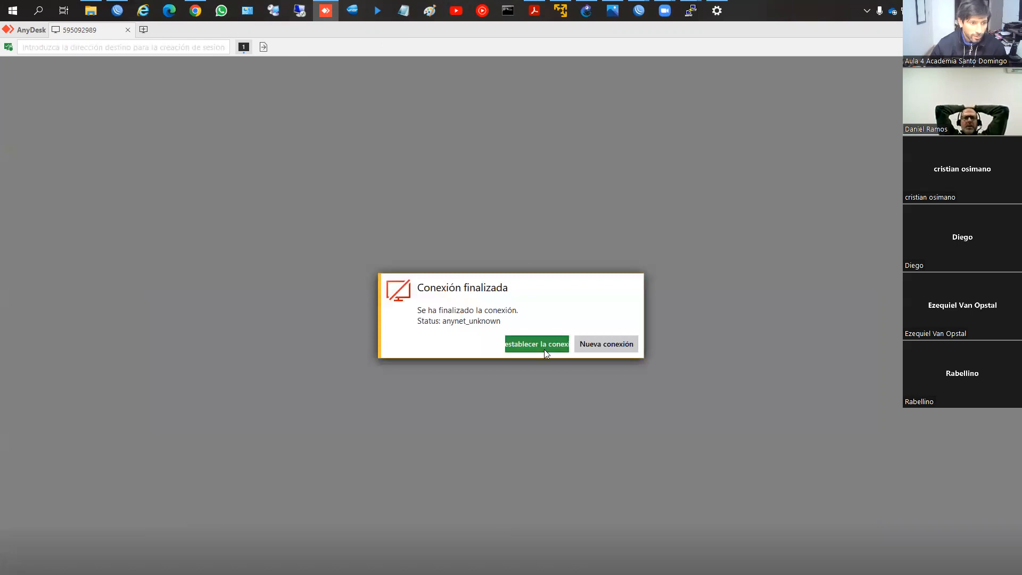
Step: Re-establish the dropped AnyDesk session, minimize its connection window and return to a fresh command prompt line
click(554, 340)
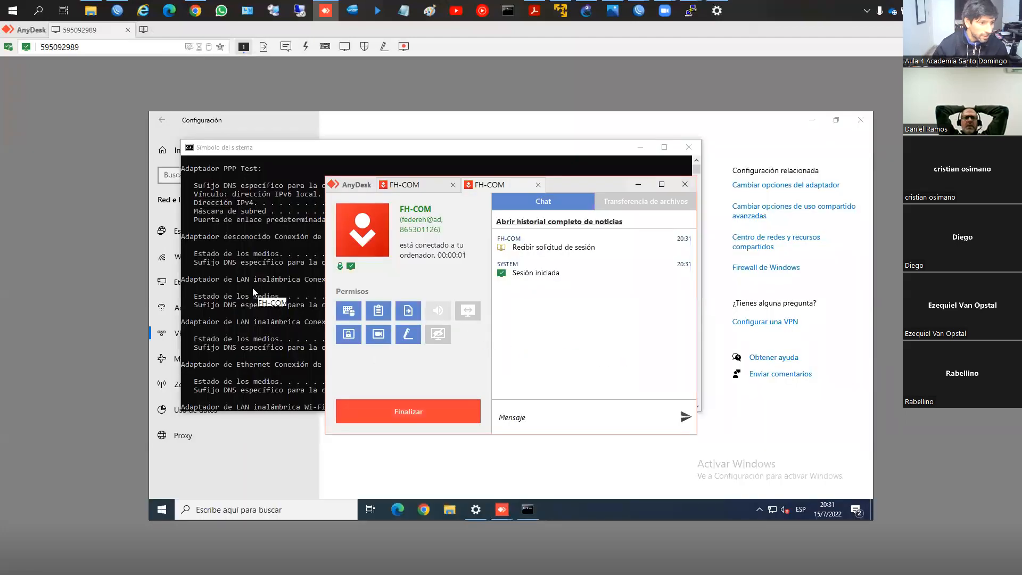
click(638, 184)
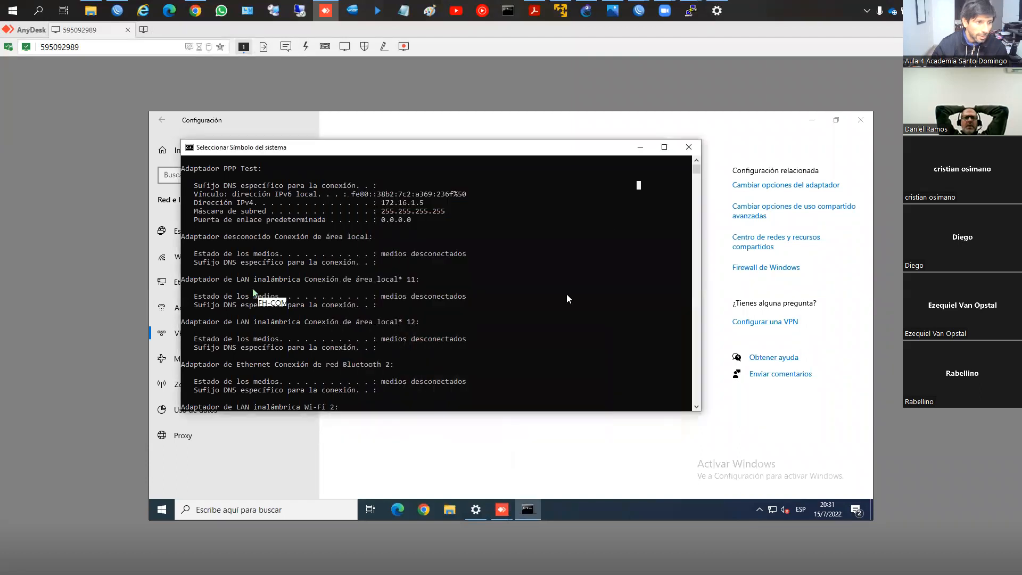
key(Return)
key(Return)
key(Return)
key(Return)
Step: Run route print on the remote PC and compare the two default routes in the IPv4 table
text(router)
key(BackSpace)
text(print)
key(Return)
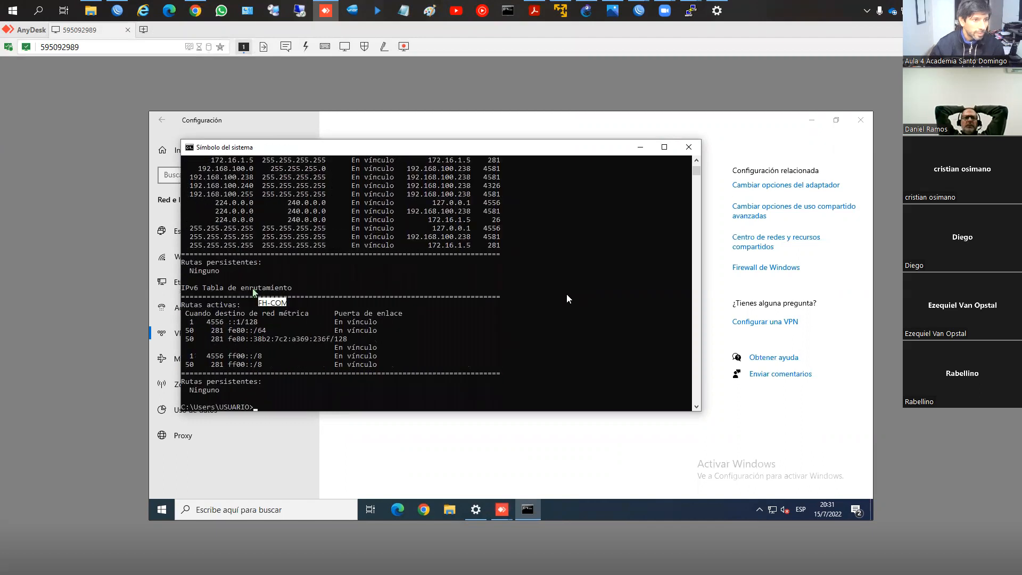
scroll(428, 292, up, 2)
scroll(557, 244, up, 1)
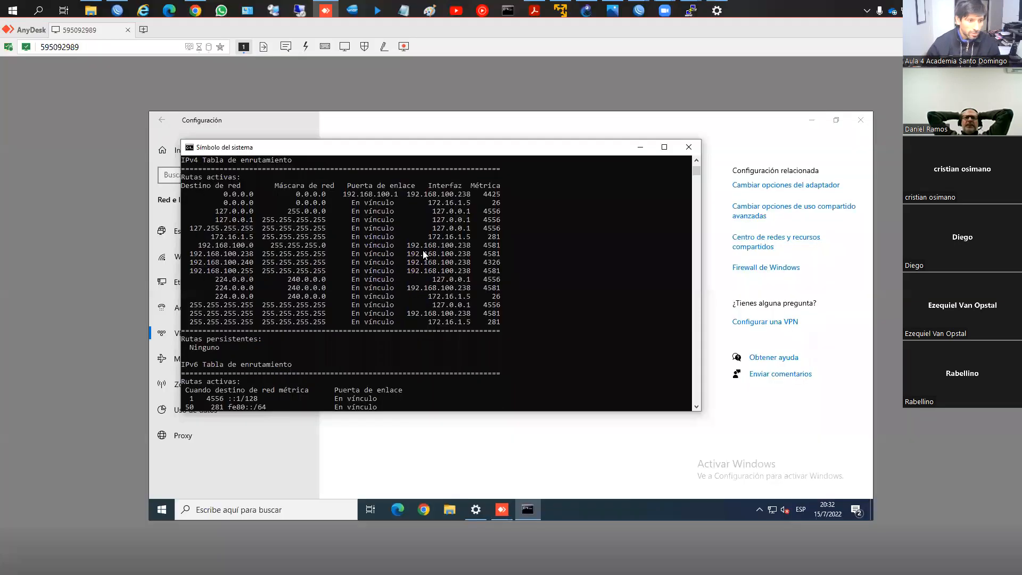
click(365, 345)
right_click(363, 291)
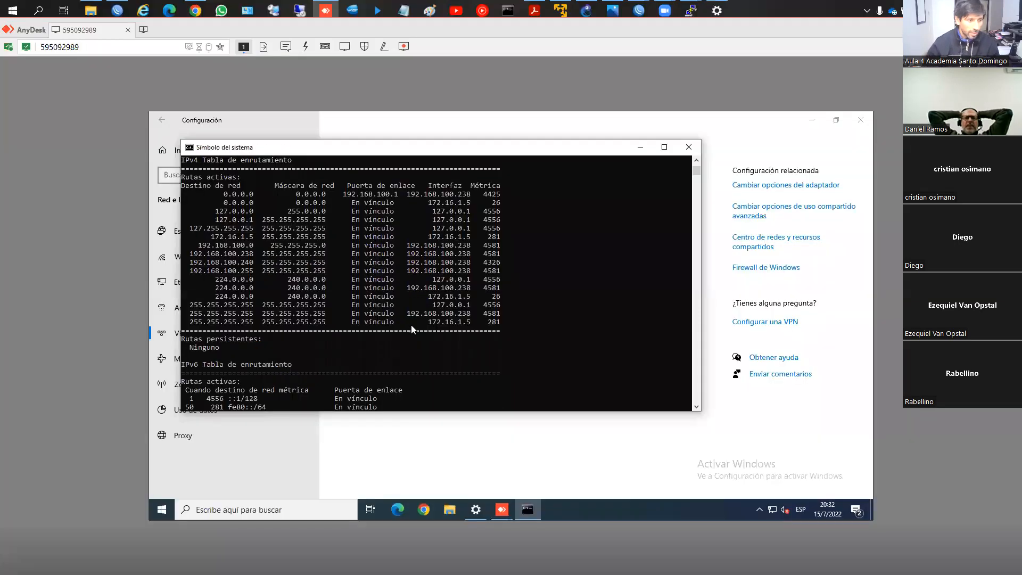
Step: Ping 8.8.8.8 from the remote PC and stop the ping early
scroll(411, 324, down, 6)
scroll(411, 324, up, 1)
click(411, 324)
click(397, 360)
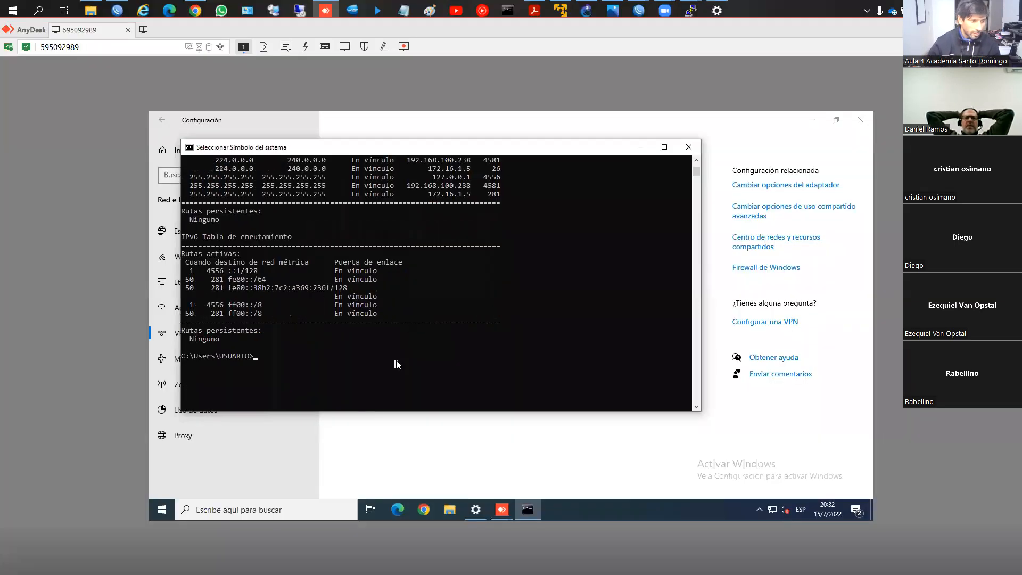
text(ping 8.8.8.8)
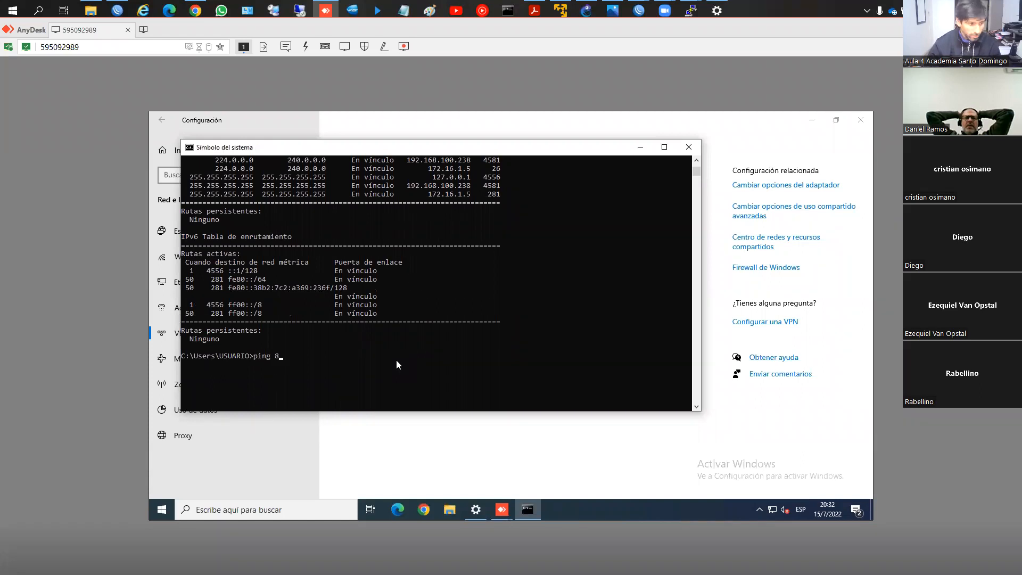
key(Return)
key(ctrl+c)
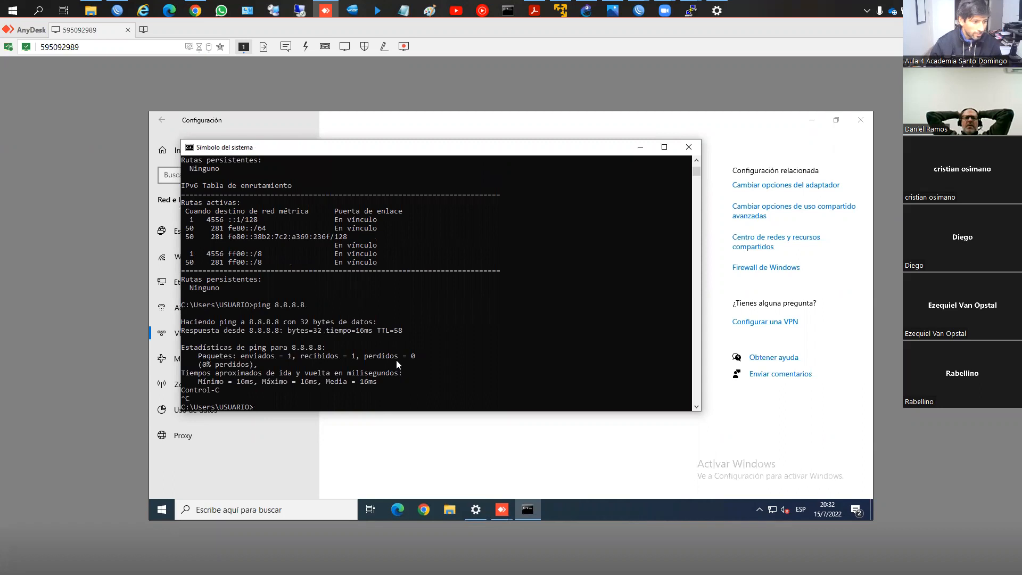
Step: Run tracert 8.8.8.8 on the remote PC and compare its hops with the routing table above
key(Return)
key(Return)
key(Return)
key(Return)
key(Return)
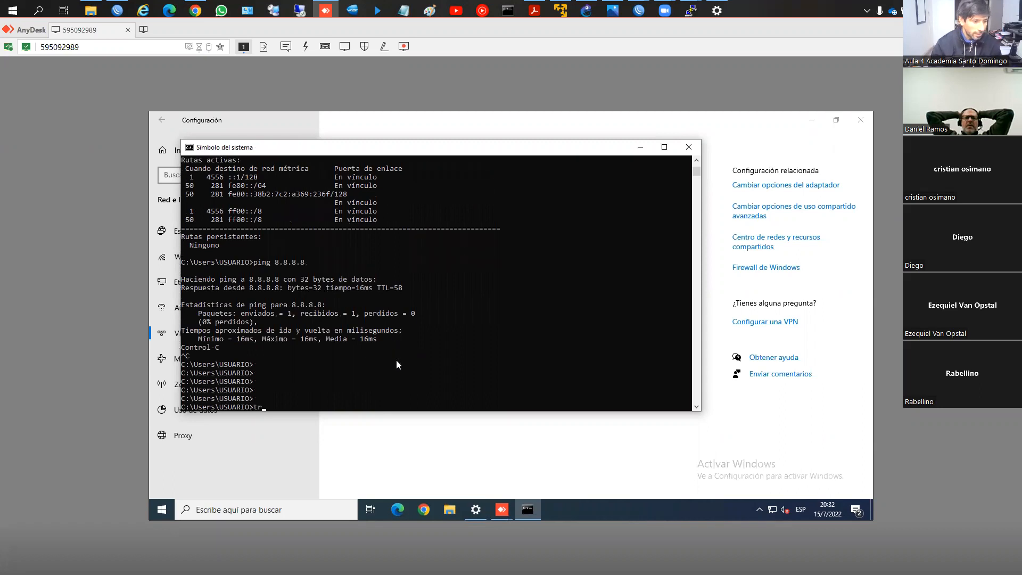
scroll(396, 360, down, 3)
text(tracer)
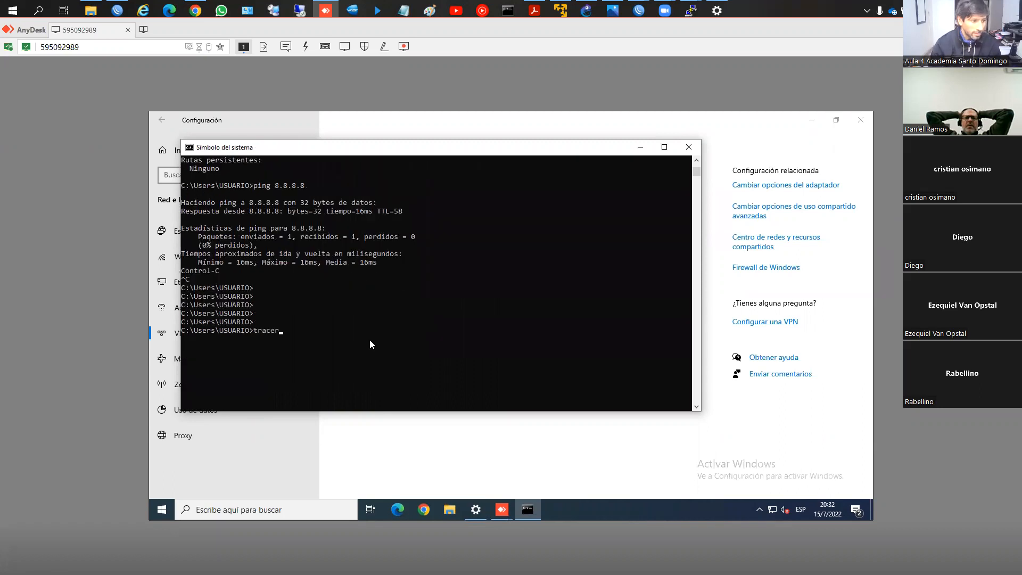
text(t 8.8.8)
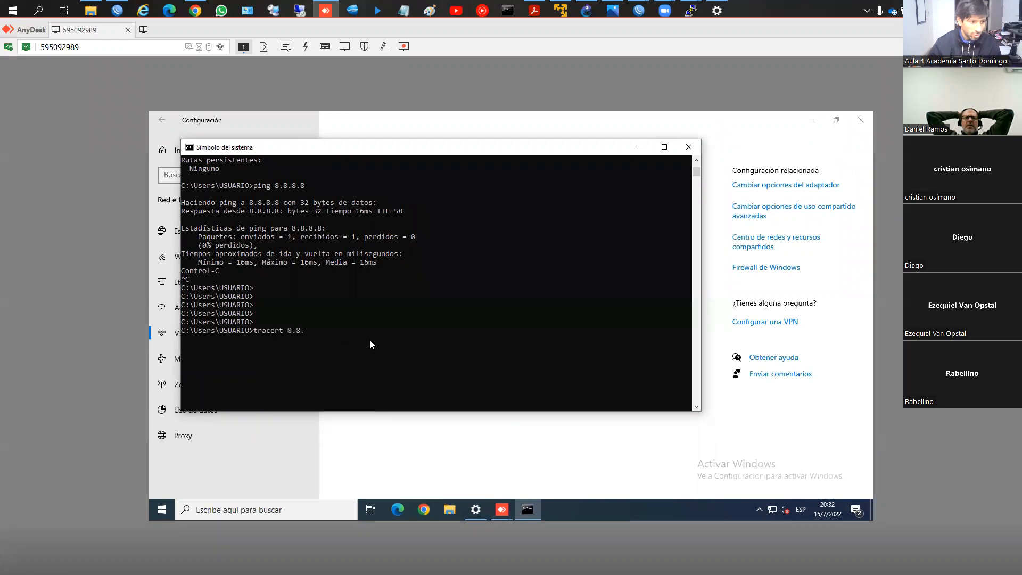
key(Return)
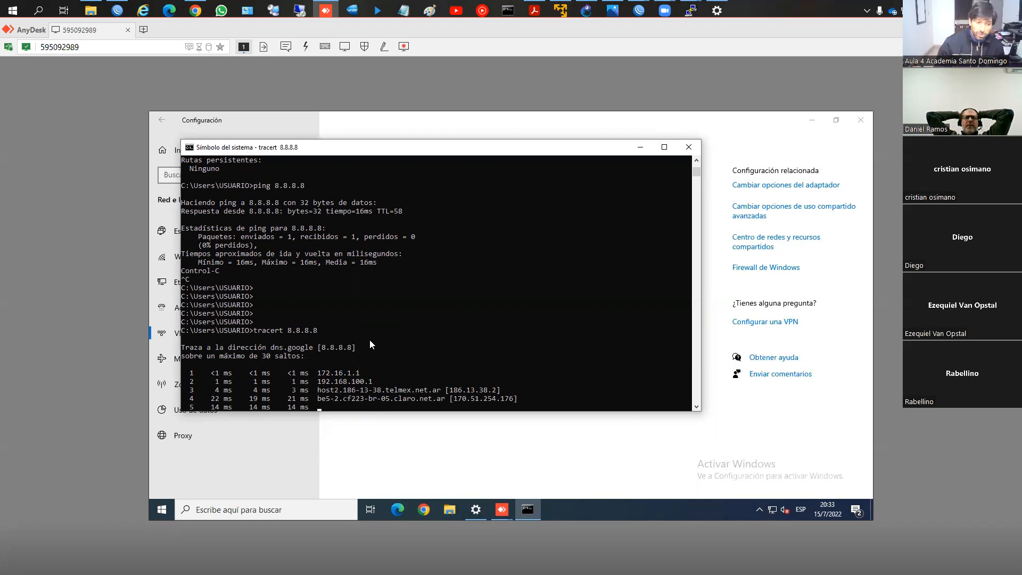
scroll(375, 338, down, 2)
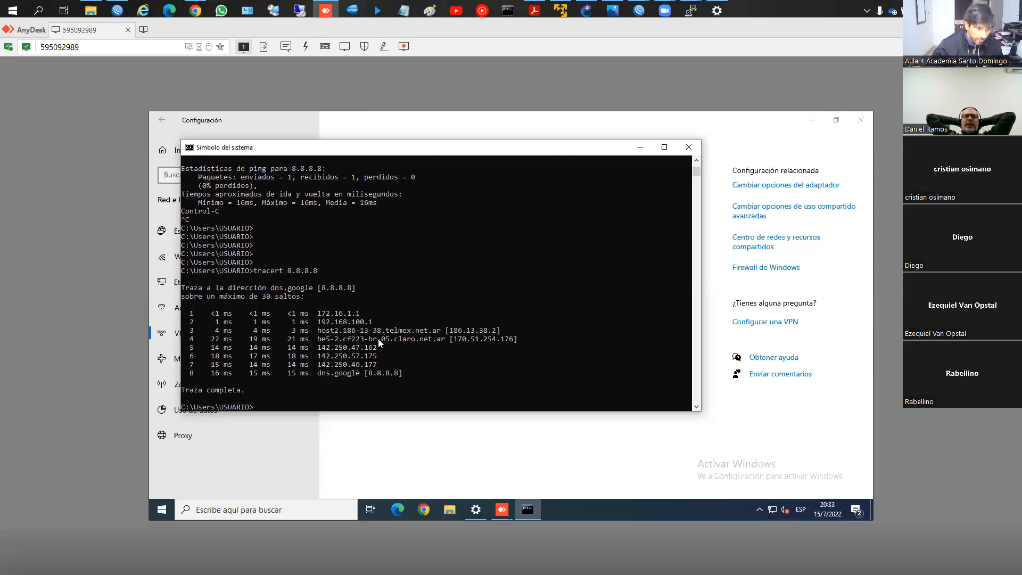
scroll(377, 339, down, 1)
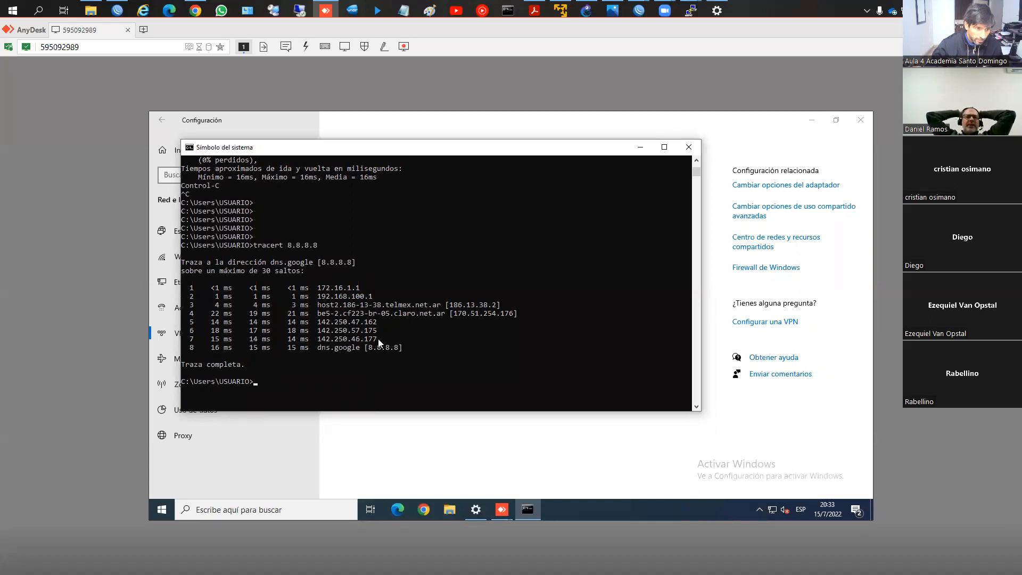
scroll(379, 336, up, 6)
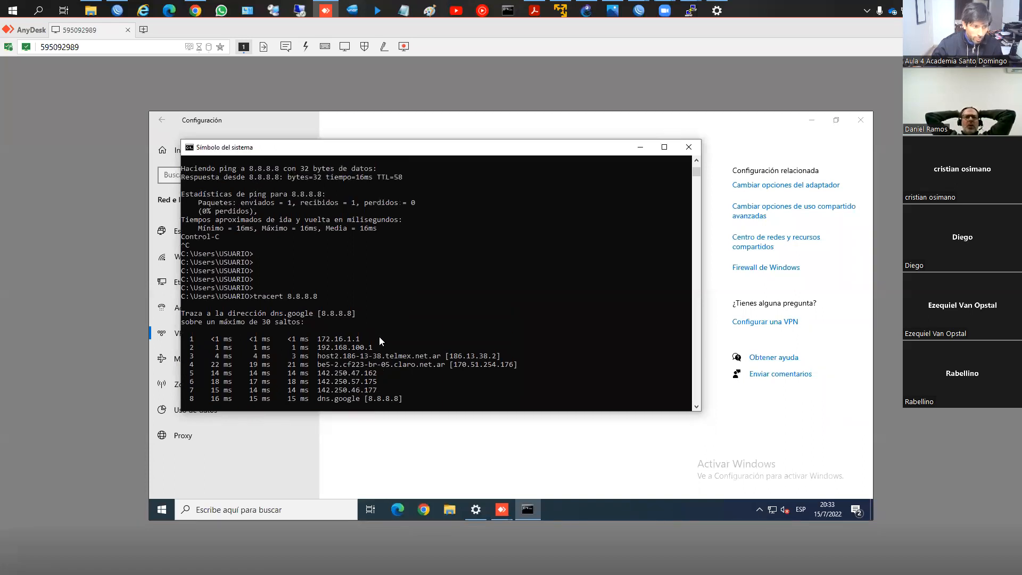
scroll(412, 297, up, 10)
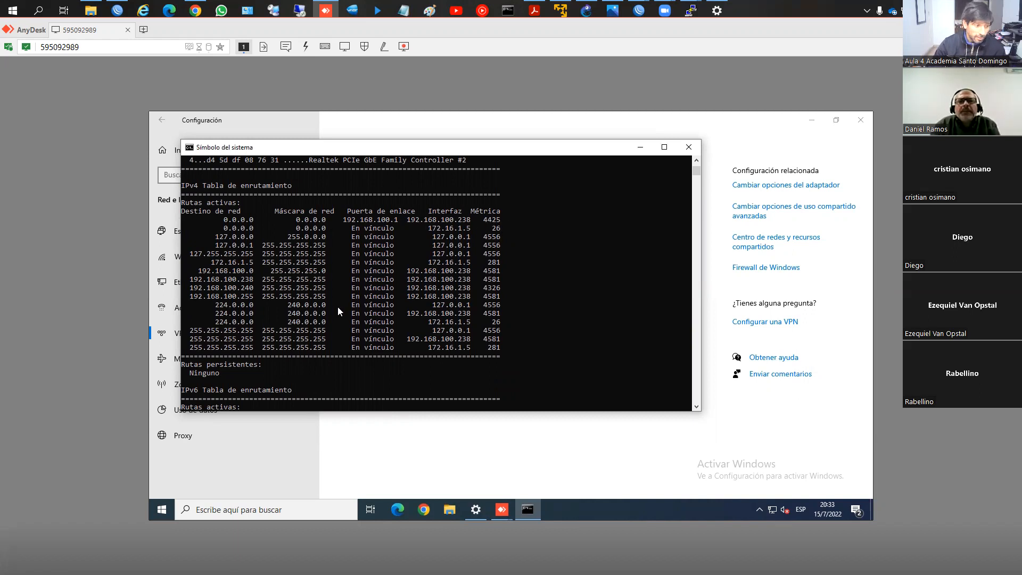
Step: Run route help on the remote PC, review the command's options and return to an empty prompt line
text(route)
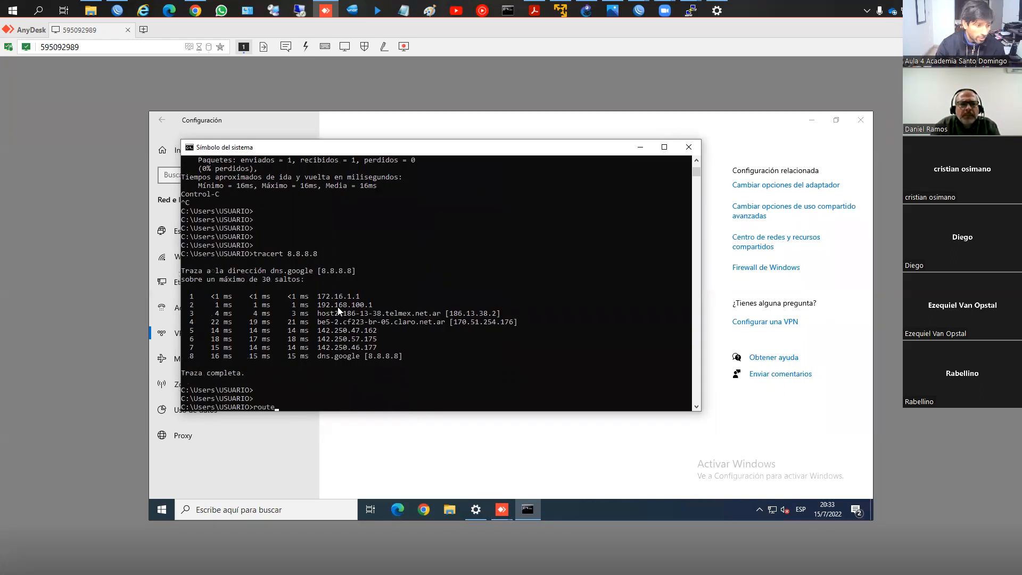
scroll(417, 170, down, 2)
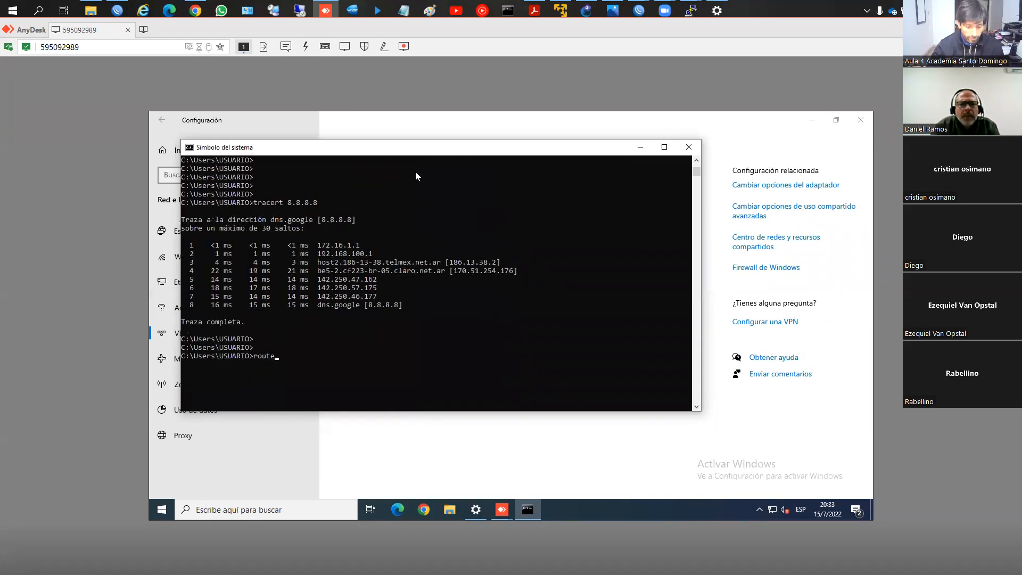
text(/?)
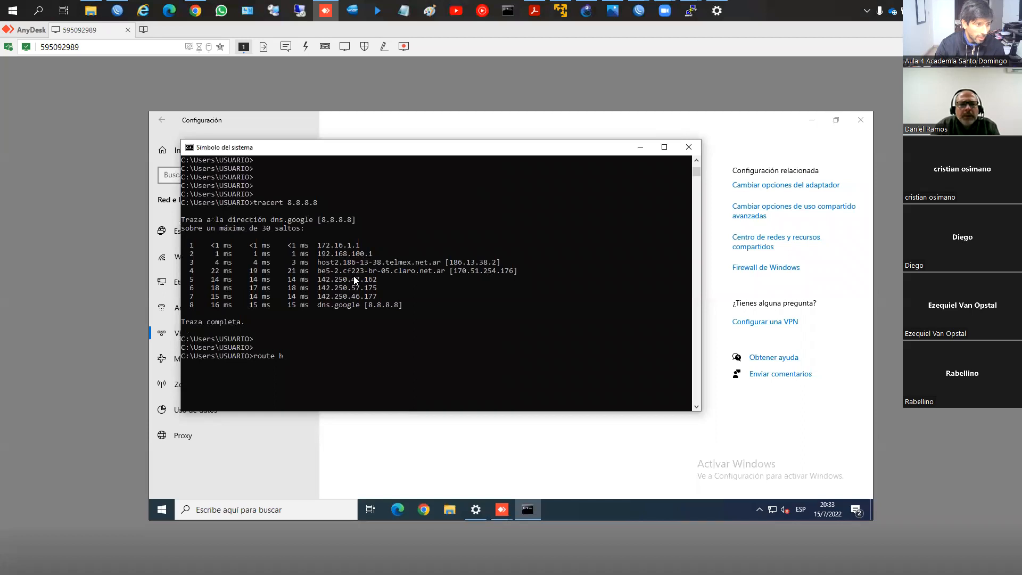
key(Return)
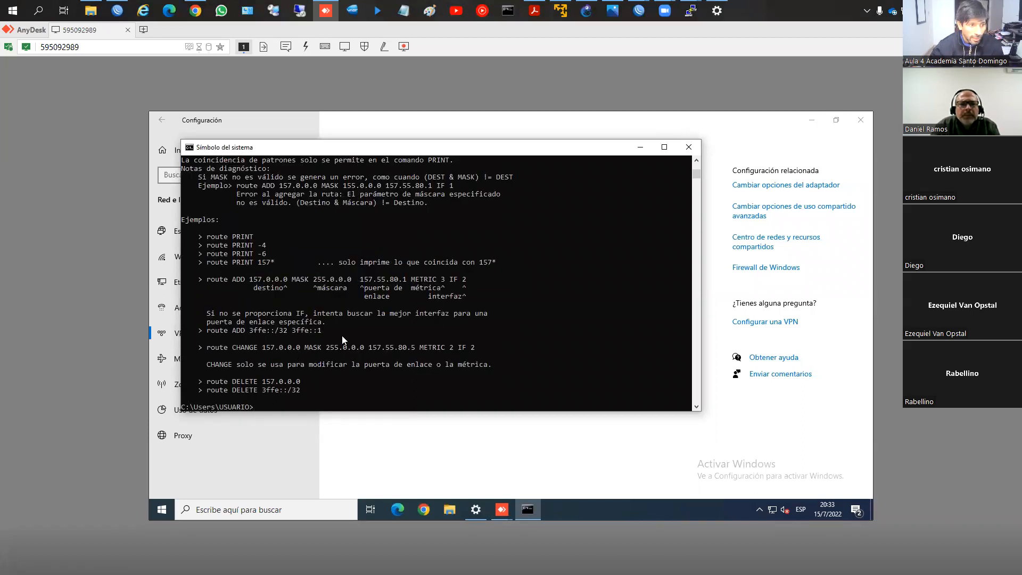
scroll(360, 321, up, 10)
scroll(392, 303, up, 9)
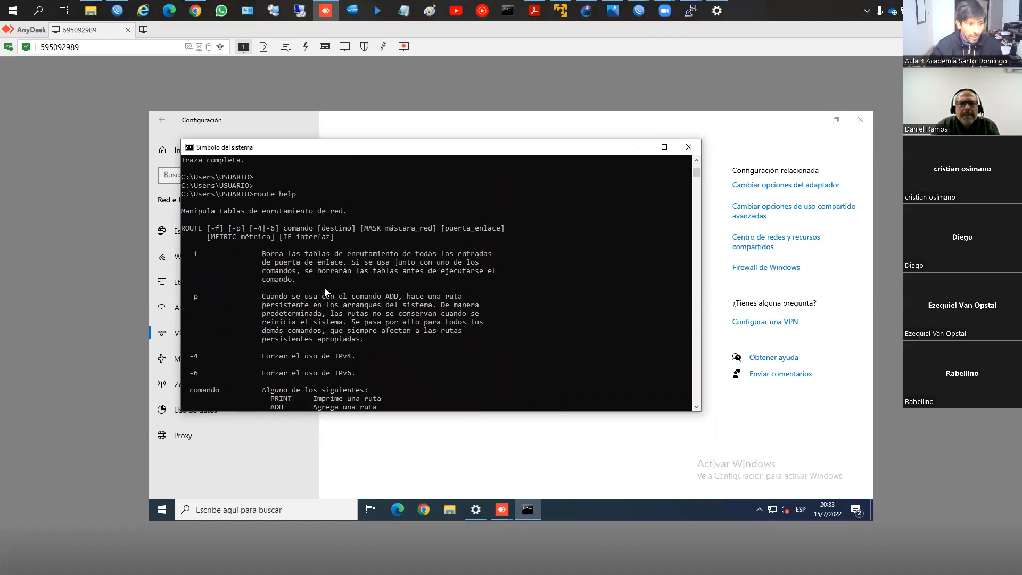
scroll(360, 291, up, 8)
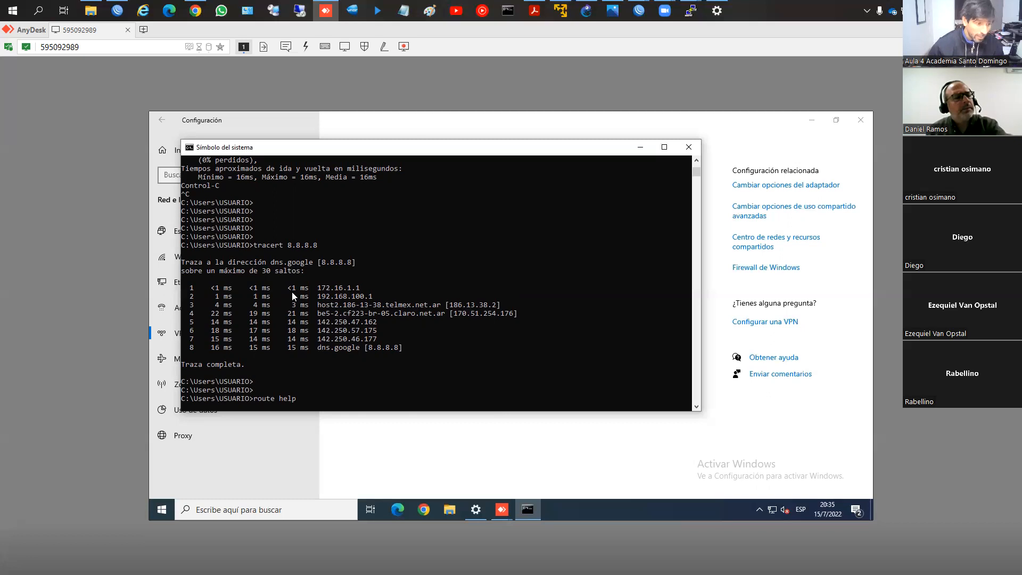
click(390, 338)
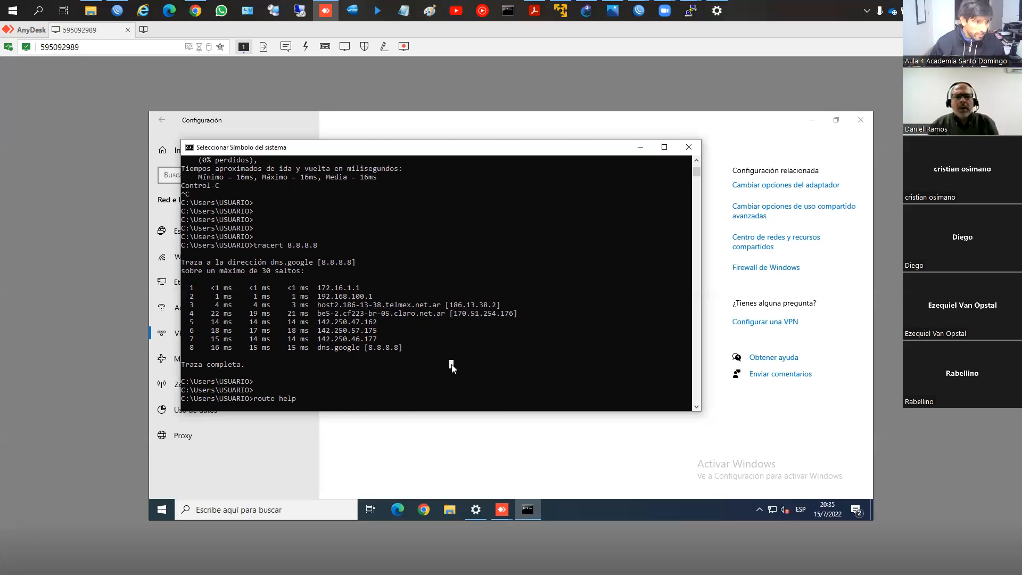
key(Return)
key(Return)
key(Return)
key(Return)
key(Return)
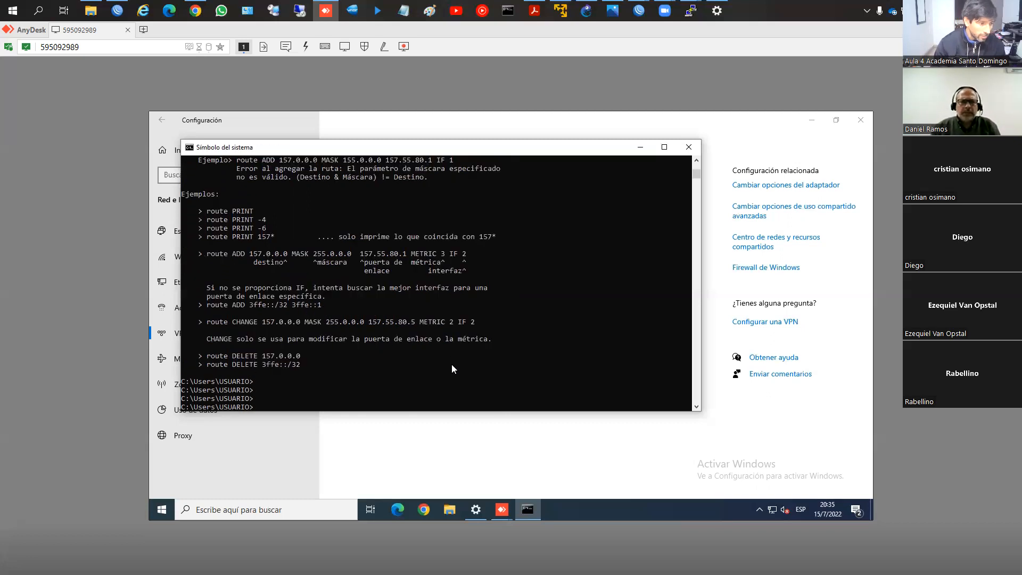
Step: Open a command prompt on the local PC and run ipconfig to check its Ethernet address
click(43, 12)
text(cmd)
key(Return)
text(ipconfig)
key(Return)
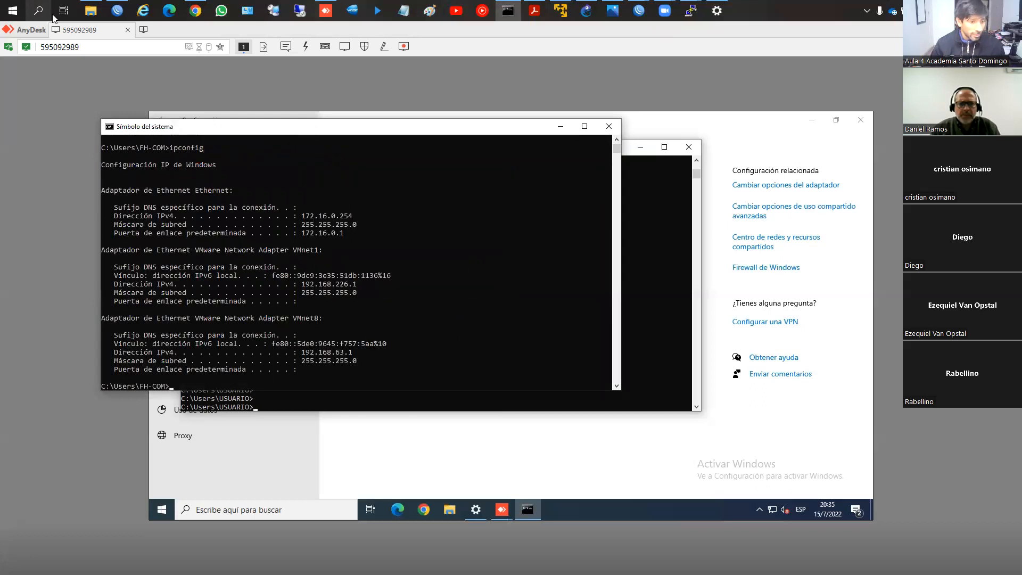
Step: Return to the remote PC's command prompt and ping the local PC at 172.16.0.254
click(664, 280)
text(ping 172.16.0.254)
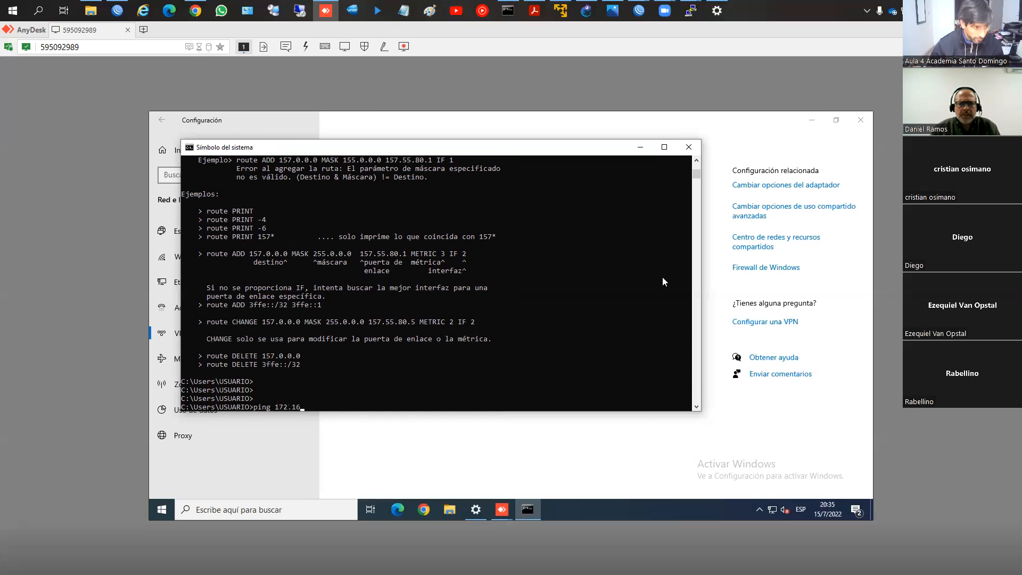
key(Return)
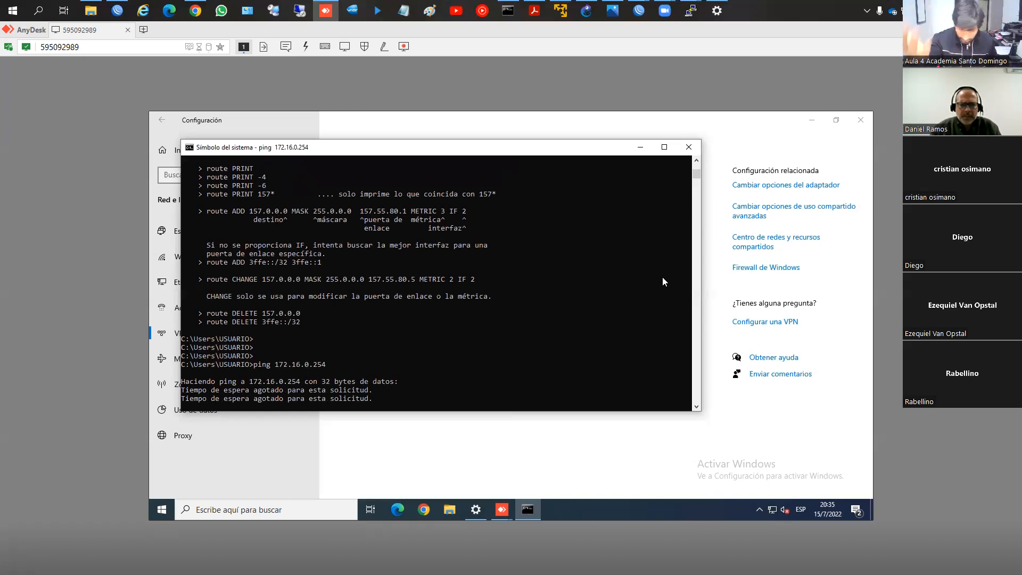
click(484, 364)
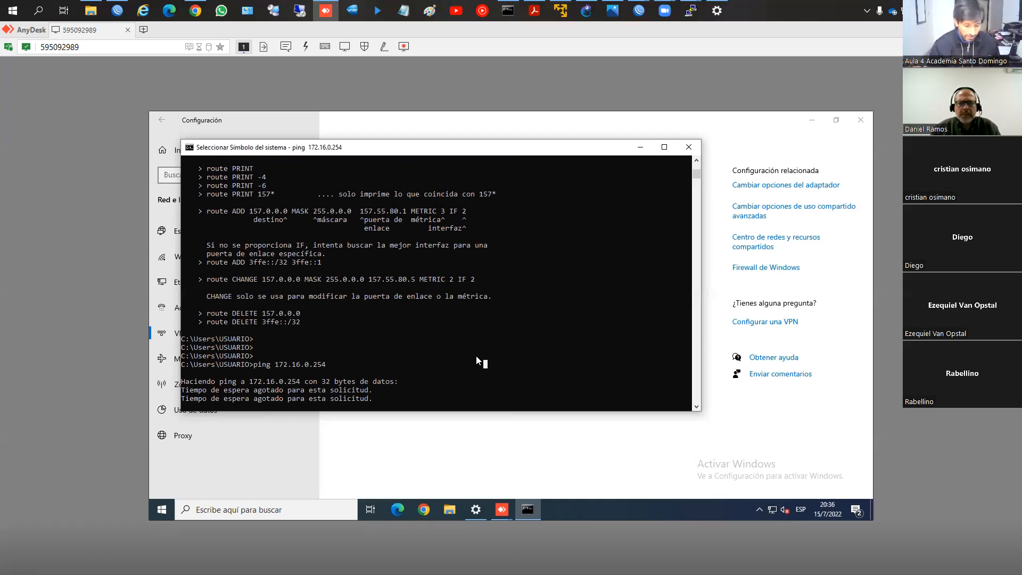
right_click(476, 356)
click(475, 357)
right_click(476, 358)
drag(466, 387, 463, 384)
right_click(462, 391)
click(459, 383)
right_click(458, 383)
click(457, 373)
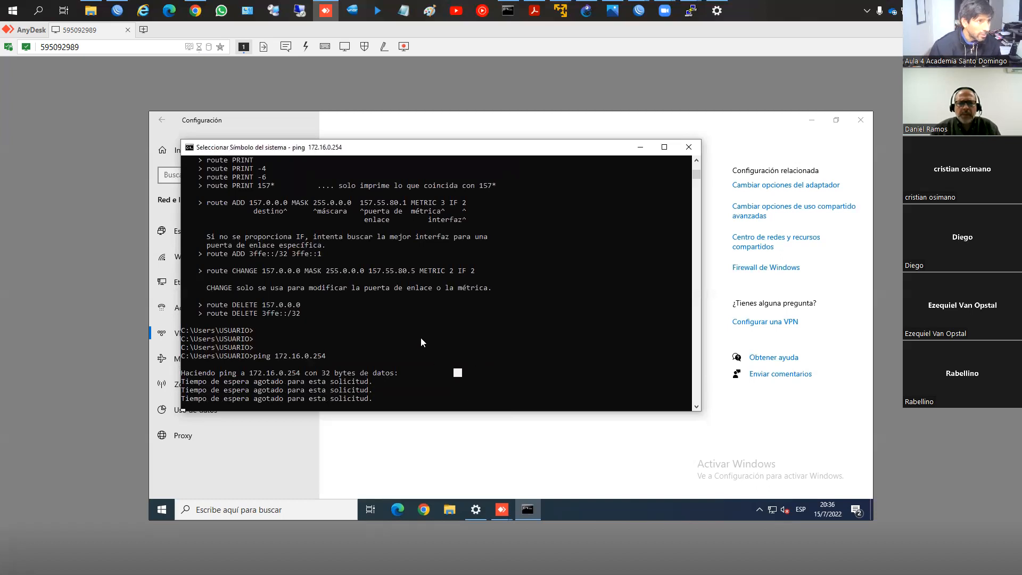
Step: Switch to WinBox on the RB951Ui-2HnD router and select proxy-arp as the ARP mode of the LAN bridge interface
click(116, 9)
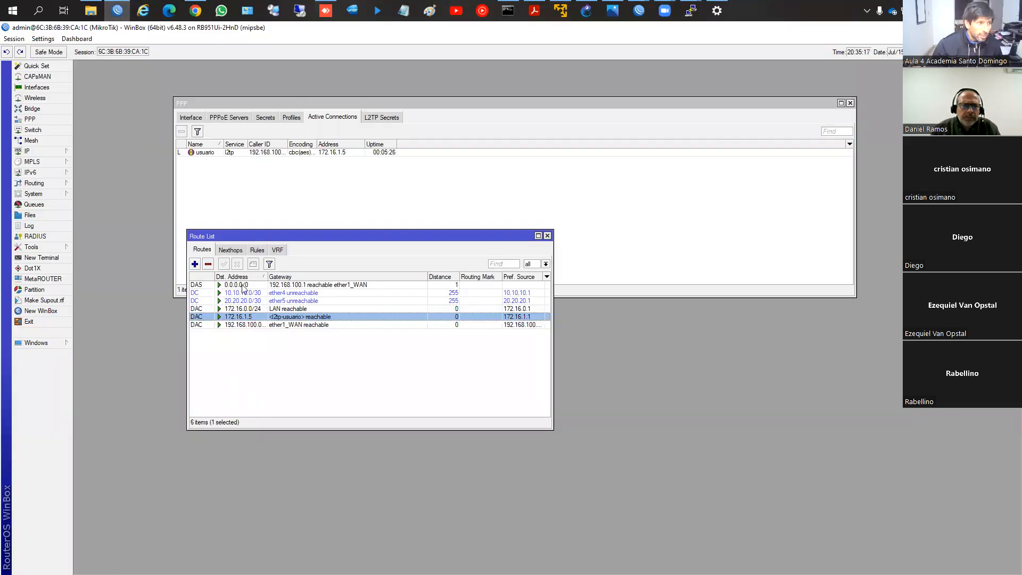
click(36, 87)
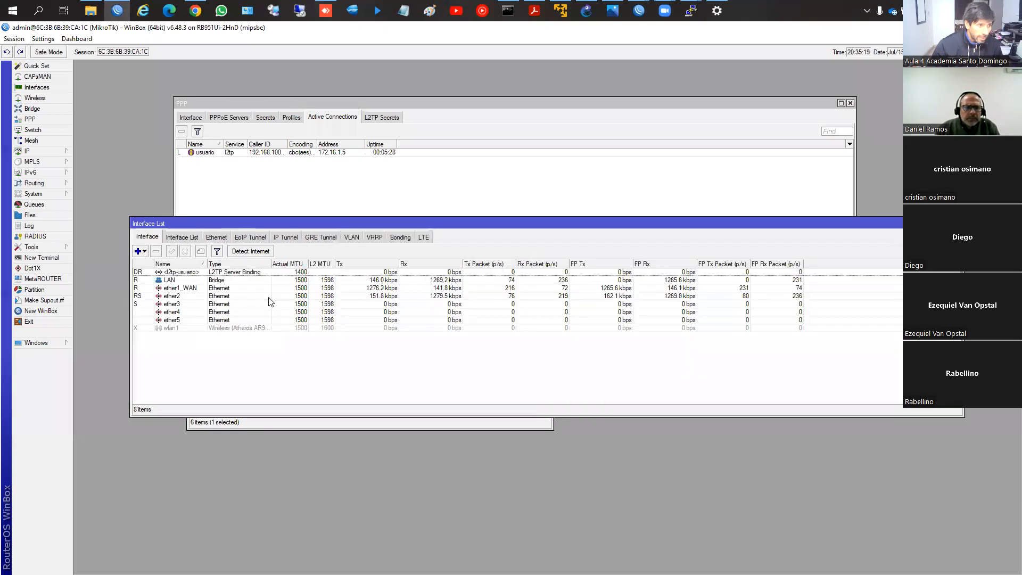
double_click(220, 280)
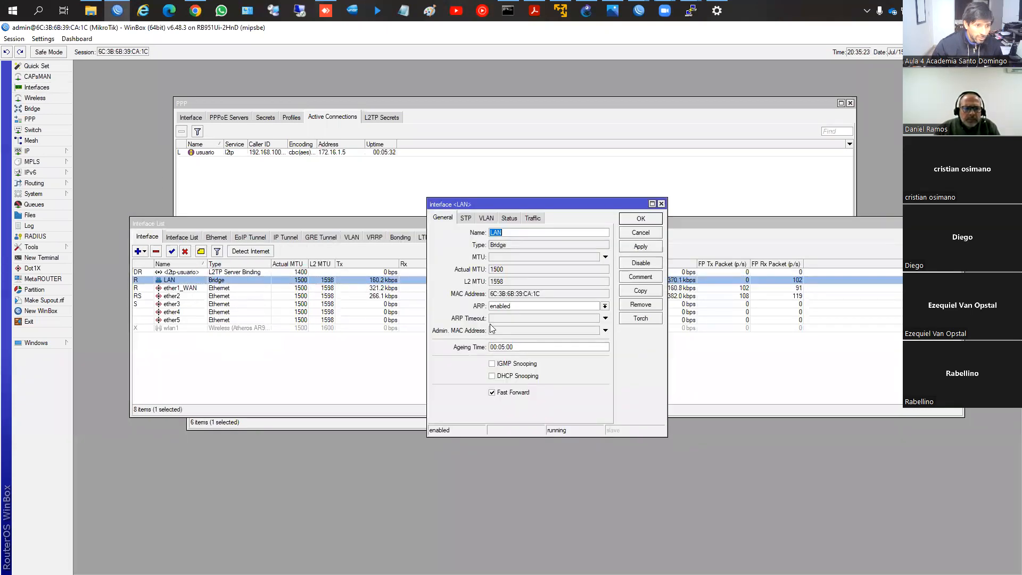
click(605, 307)
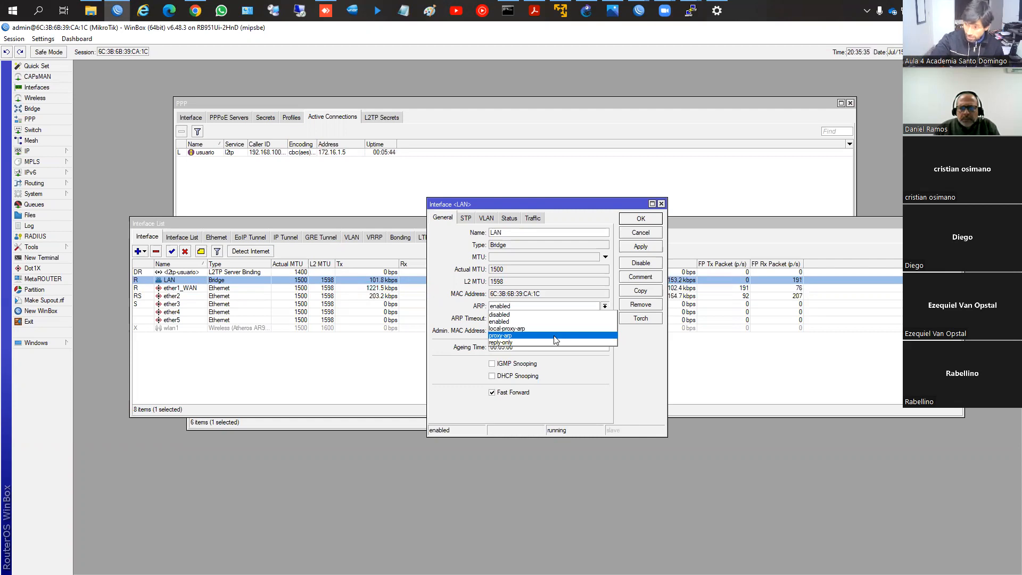
click(515, 337)
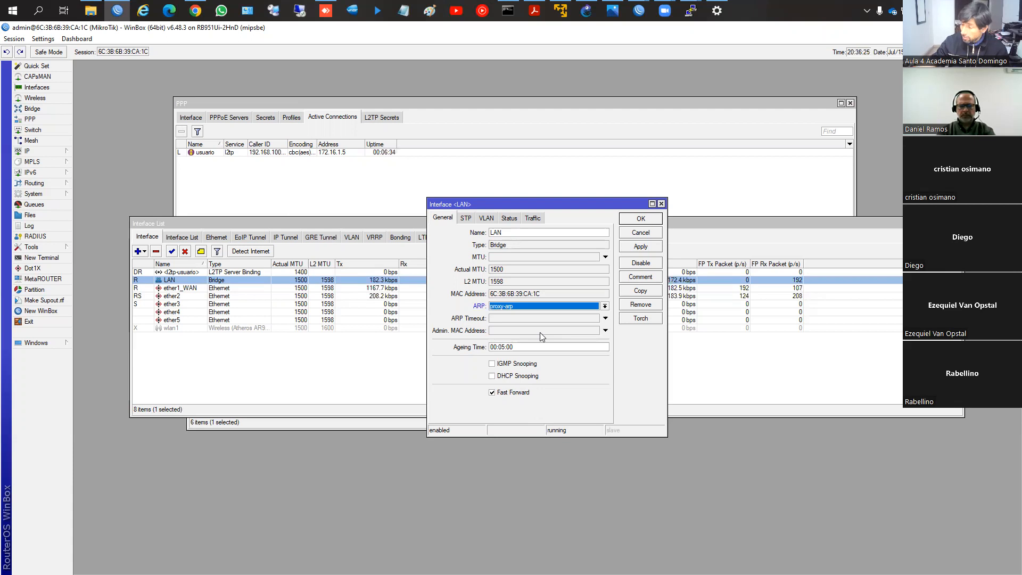
Step: Show the router's DHCP server leases and maximize their window
click(26, 151)
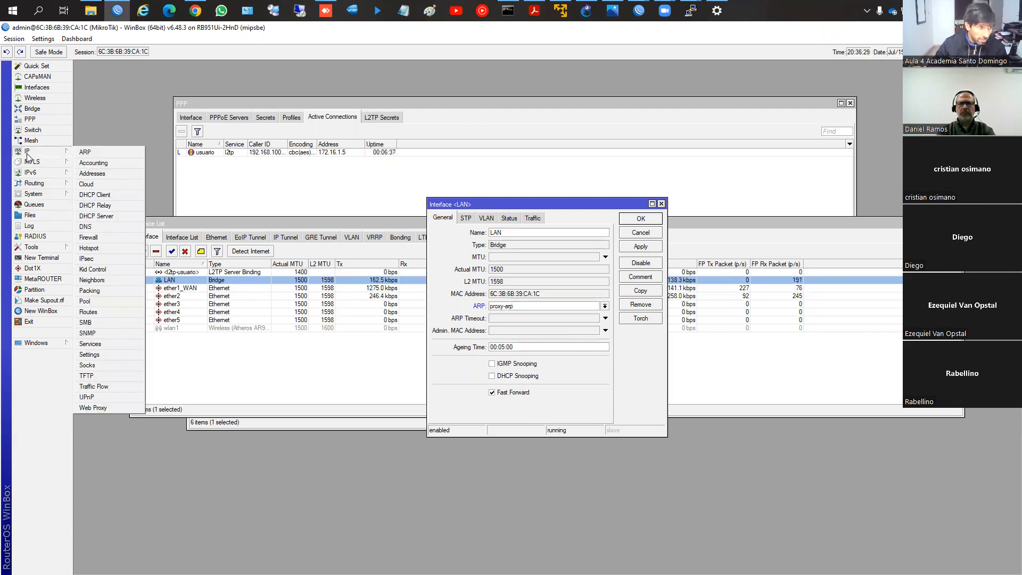
click(104, 220)
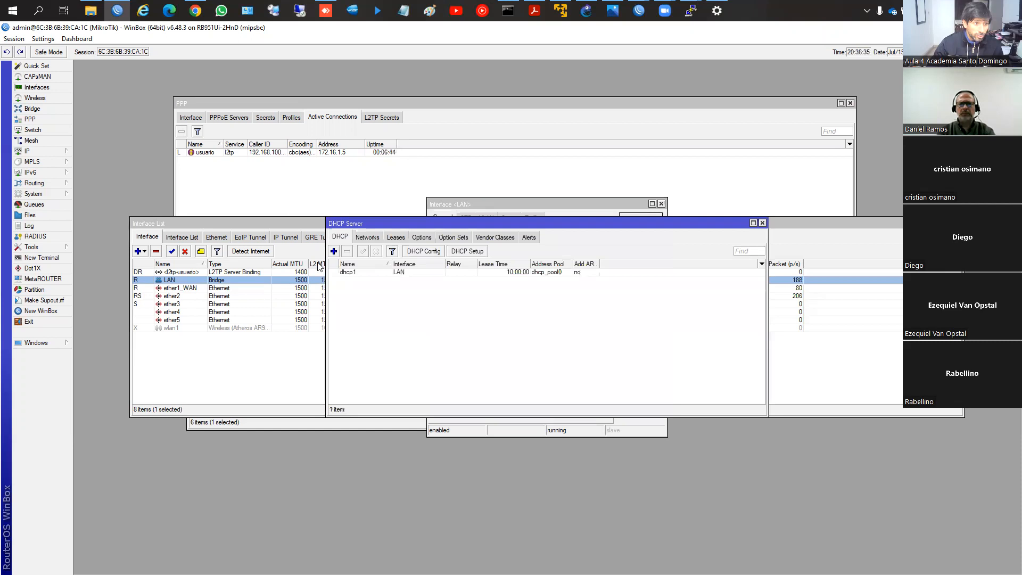
click(396, 238)
double_click(424, 224)
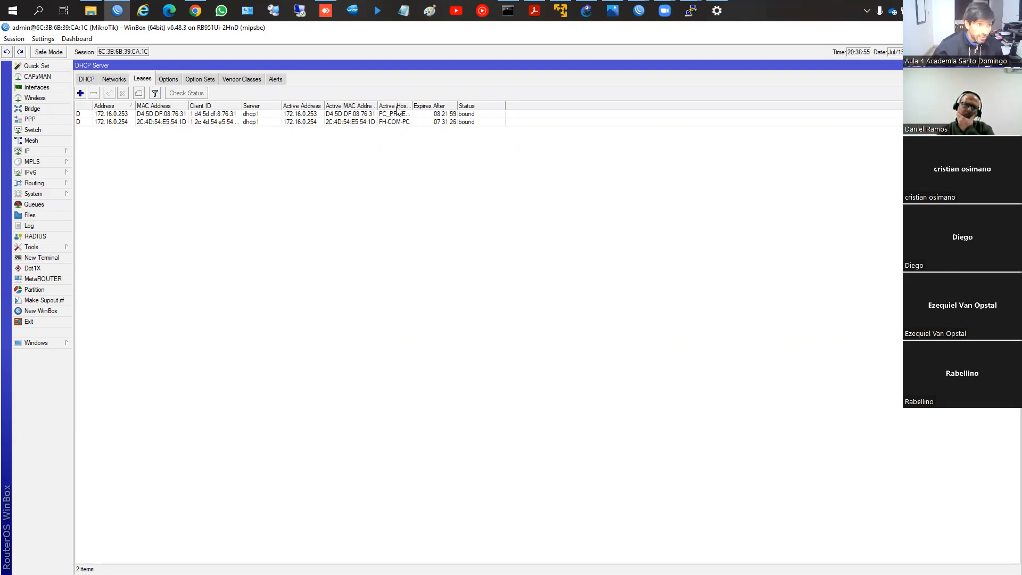
Step: Widen the Active Host Name column and remove the DHCP lease of PC_PRUEBA at 172.16.0.253
drag(410, 102, 440, 103)
click(420, 117)
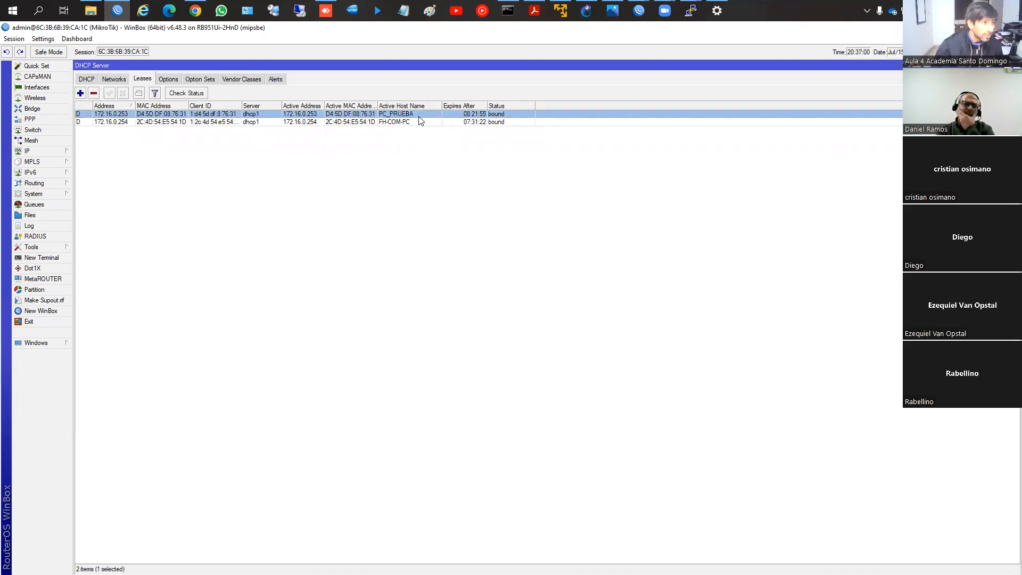
key(Delete)
click(419, 117)
click(462, 136)
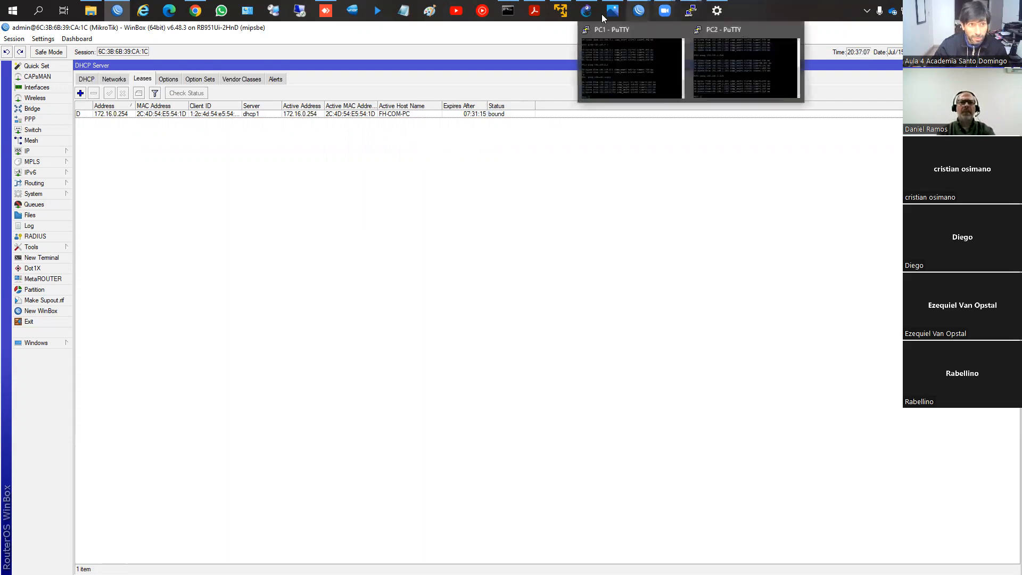
Step: Return to the remote PC in AnyDesk, repeat the ping to 172.16.0.254 and interrupt it
click(508, 11)
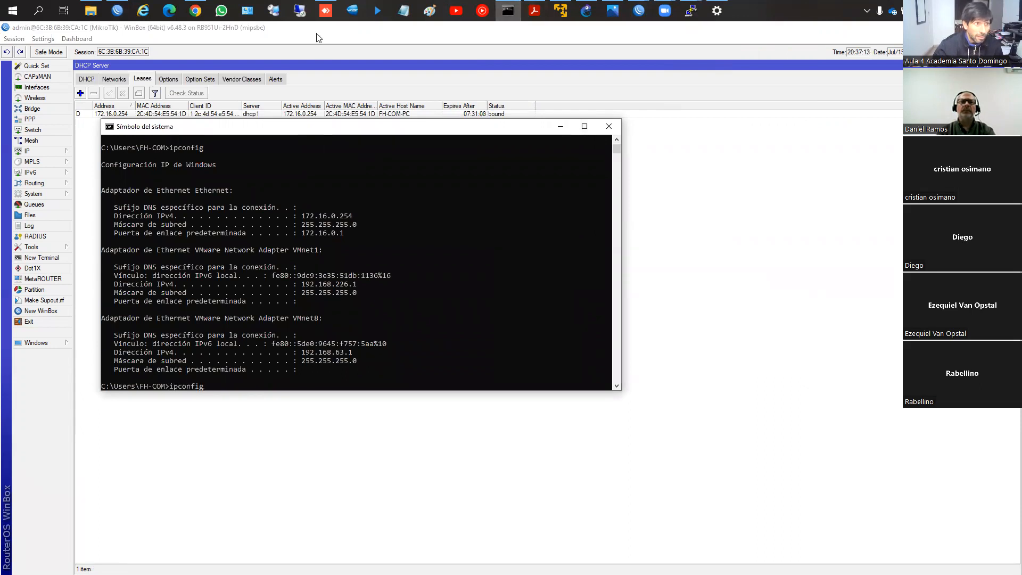
click(326, 11)
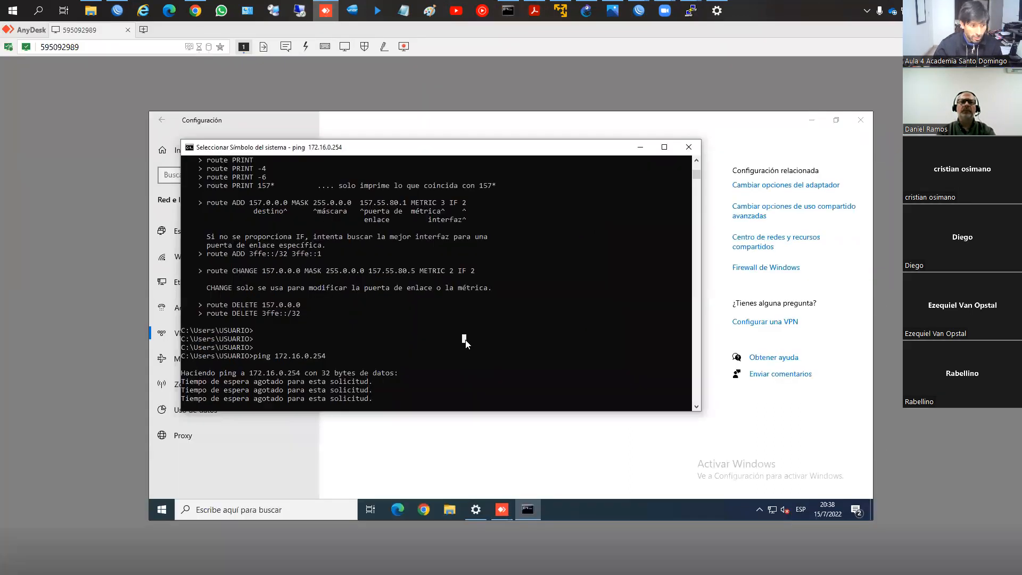
key(Up)
key(Return)
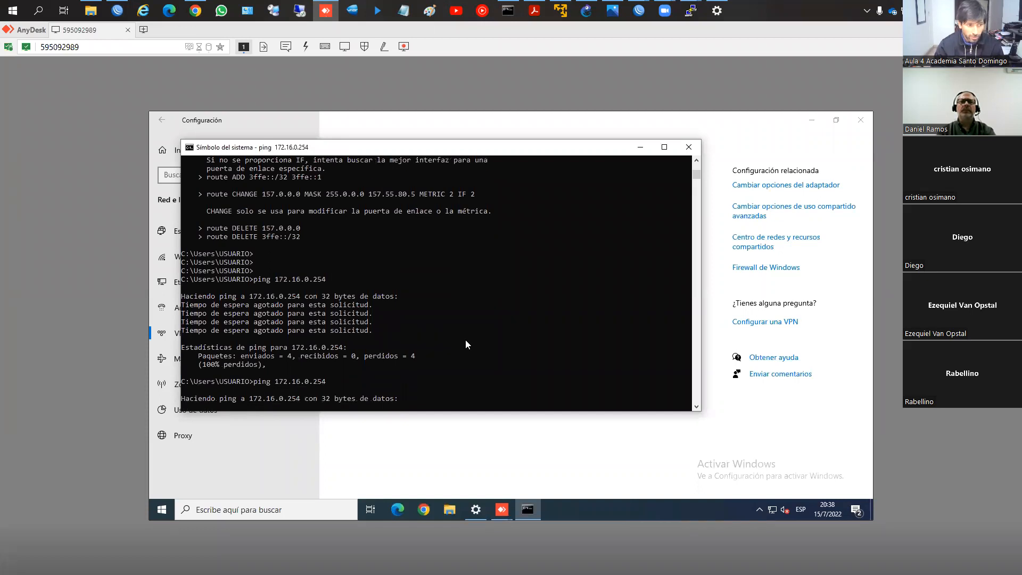
key(ctrl+c)
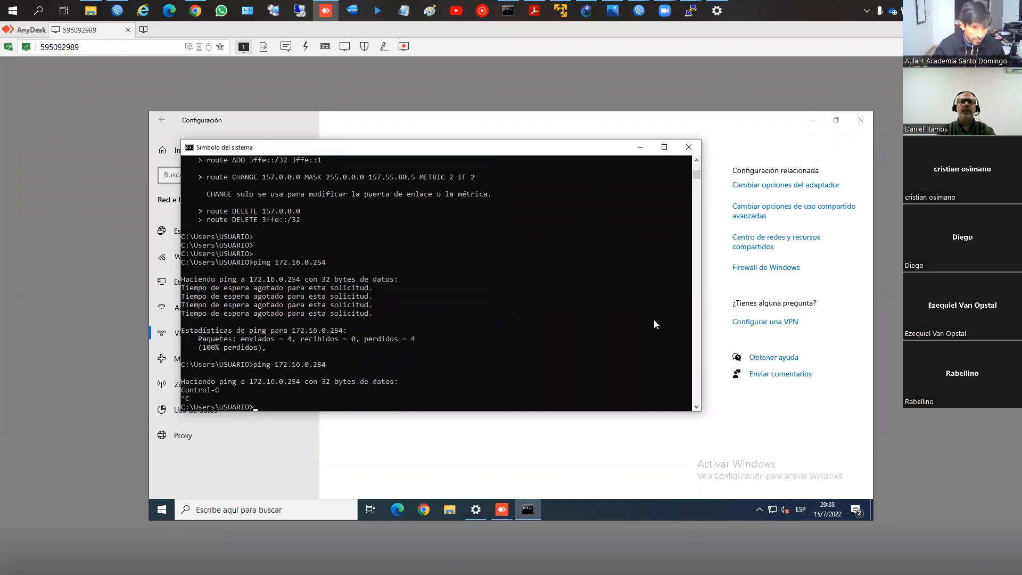
Step: Close the remote PC's command prompt and VPN settings, leave its AnyDesk session and close the local command prompt
click(689, 147)
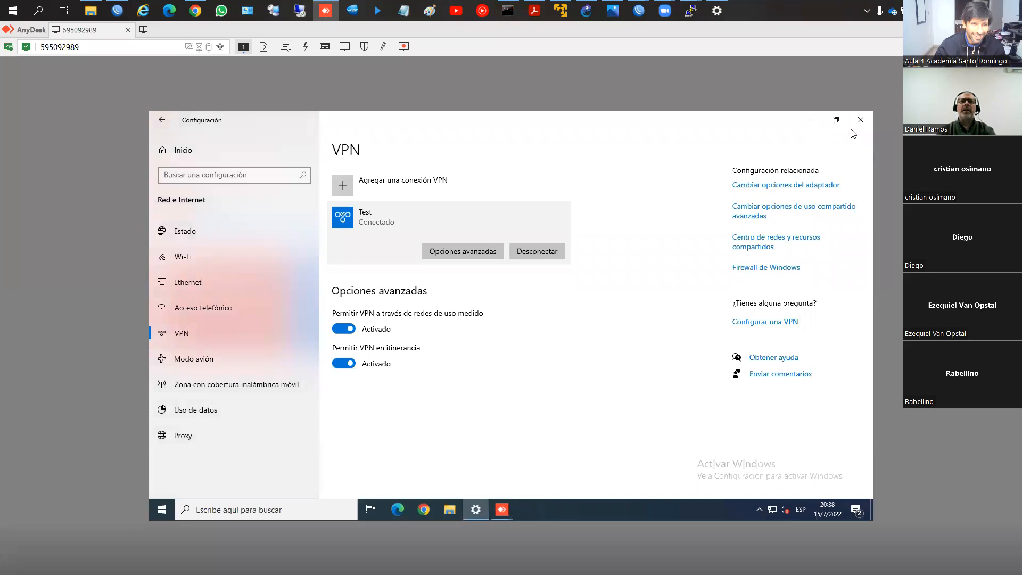
click(527, 253)
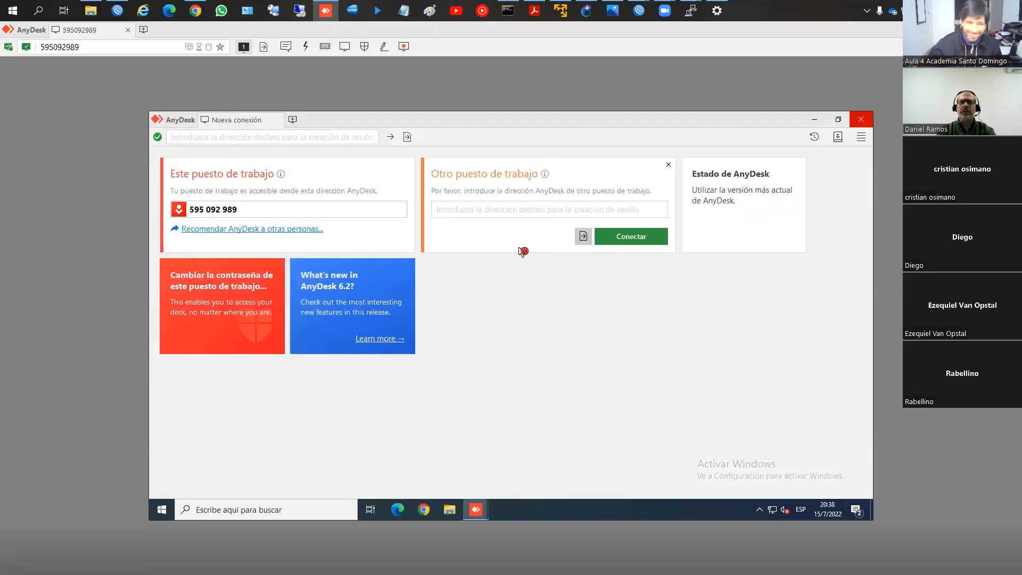
click(1010, 30)
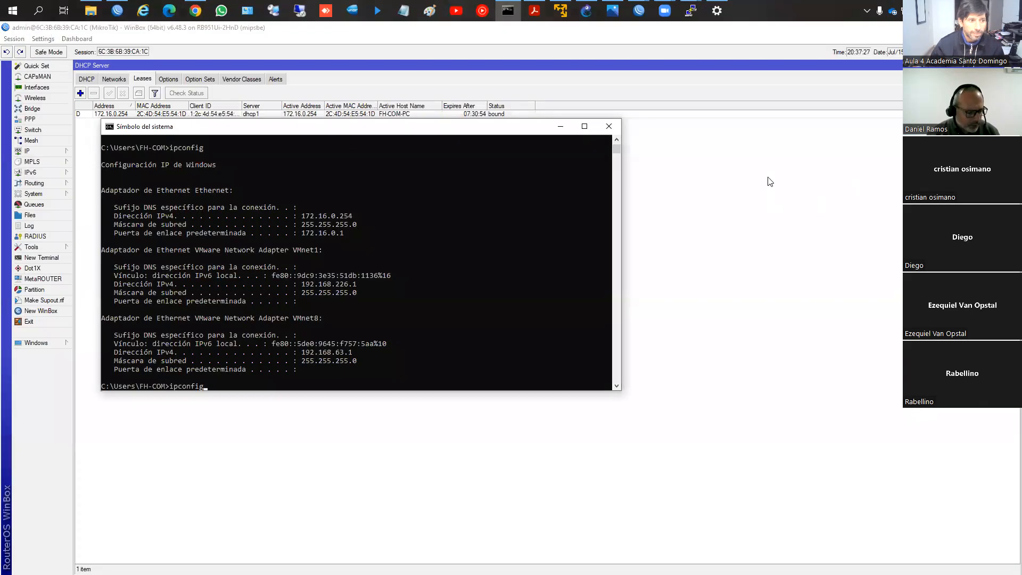
click(609, 126)
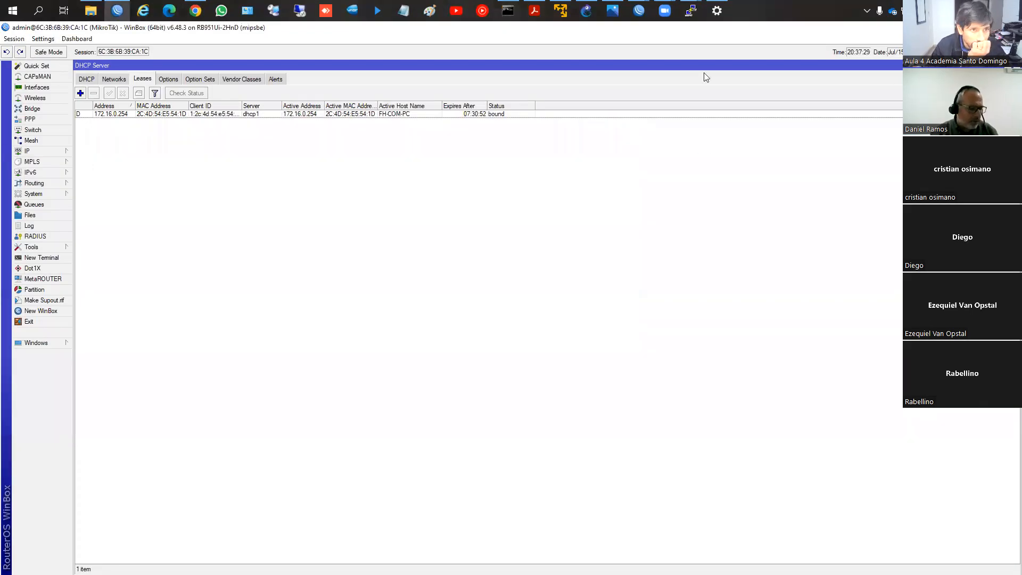
mouse_move(665, 12)
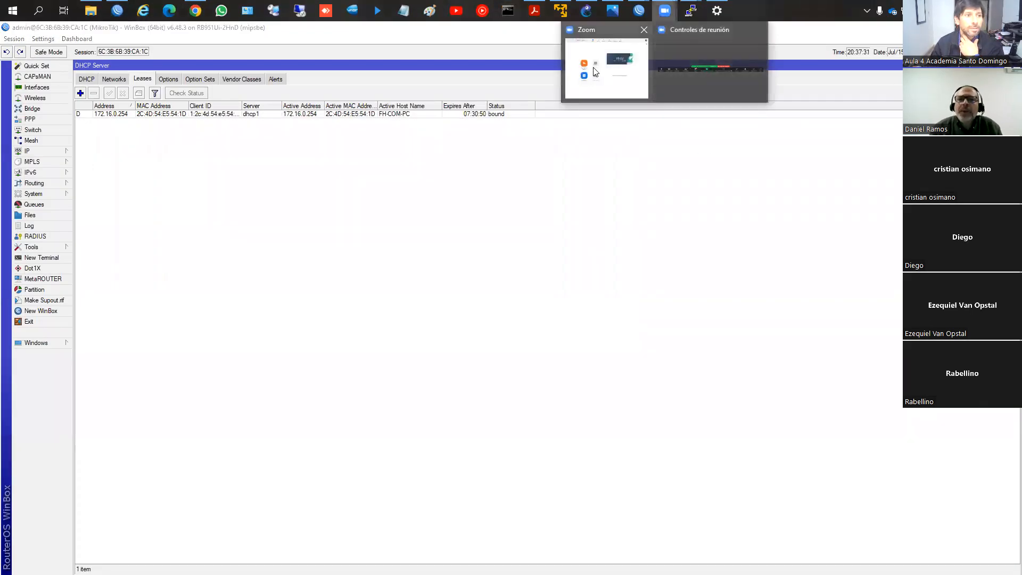
click(502, 126)
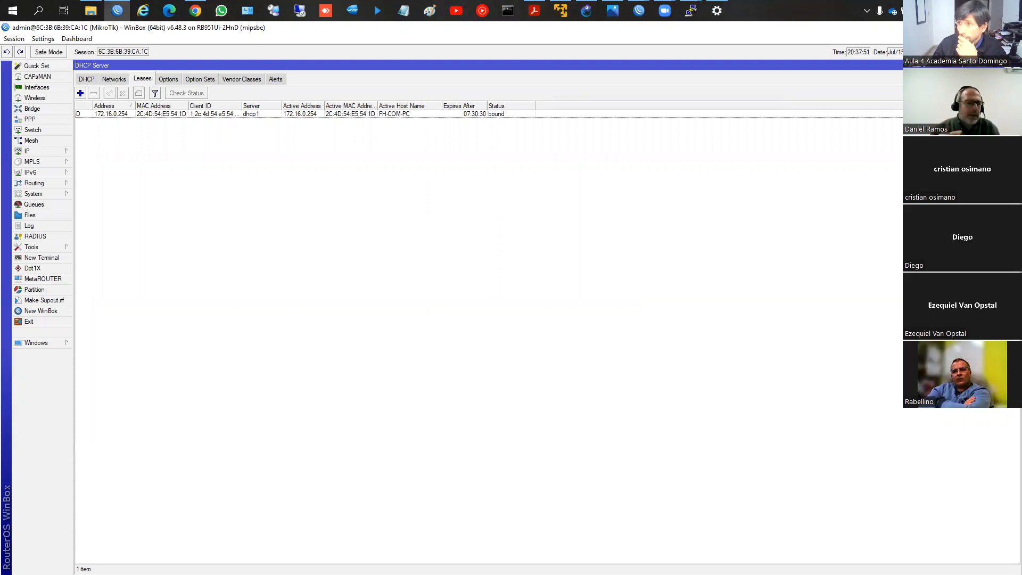
key(alt+Tab)
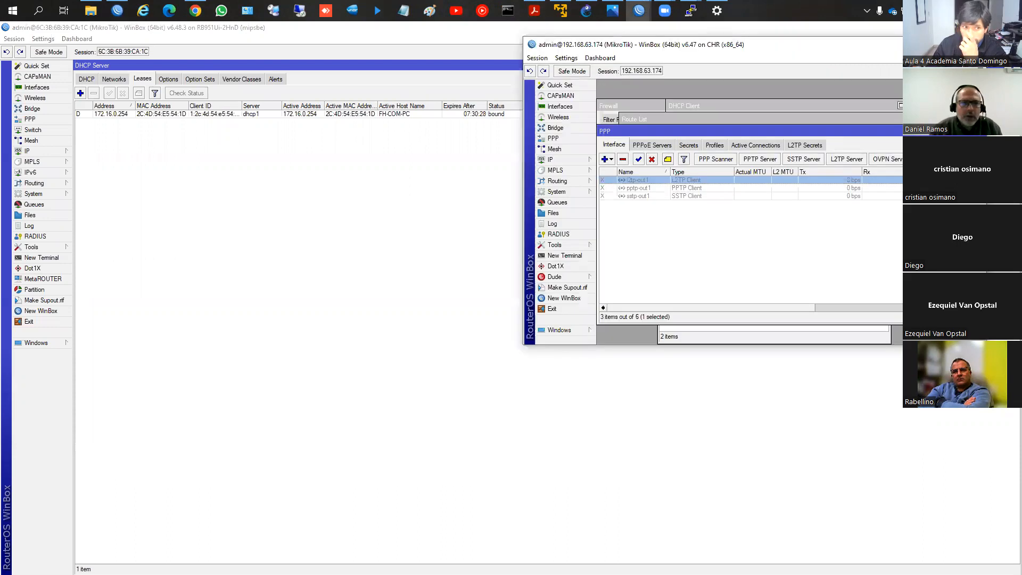
click(158, 66)
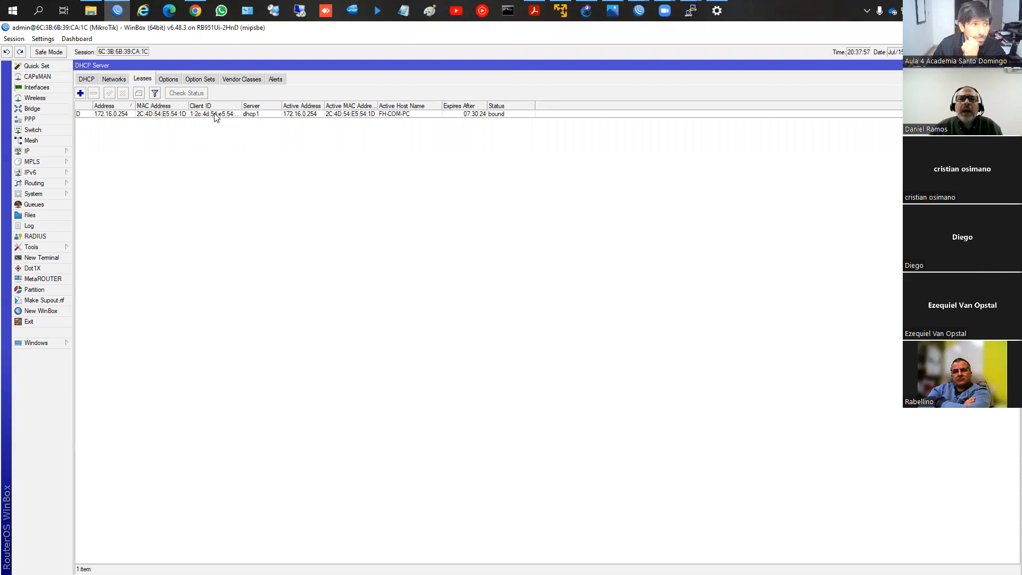
click(217, 114)
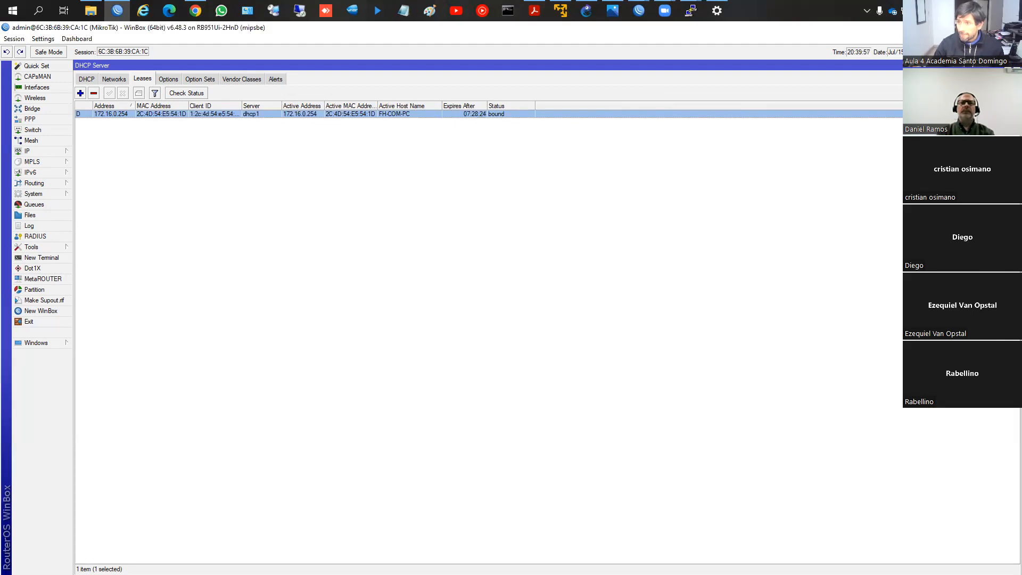
Step: Leave WinBox for the GNS3 tunnel topology and close the local PC's VPN settings window
click(960, 27)
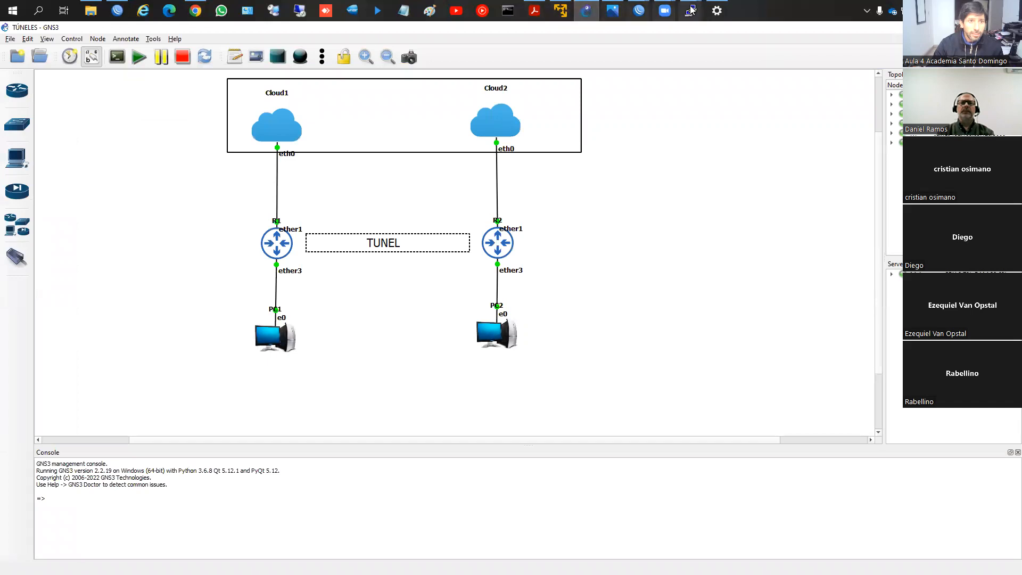
click(717, 10)
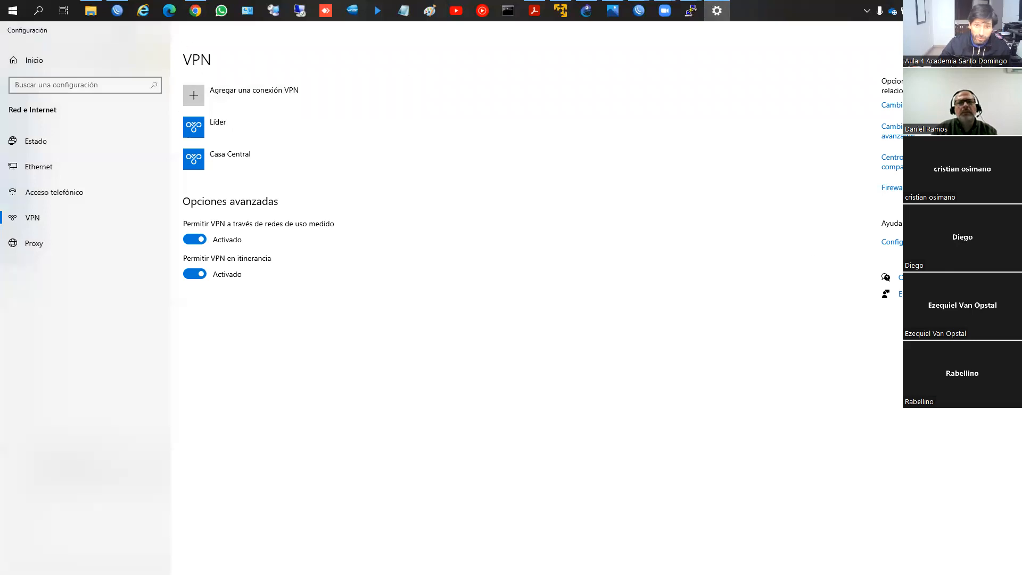
key(alt+F4)
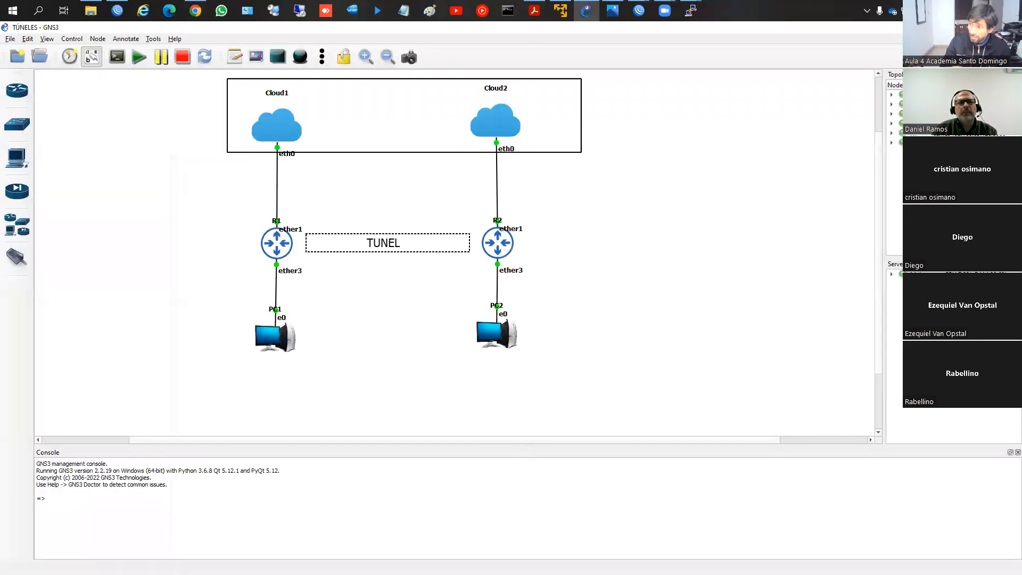